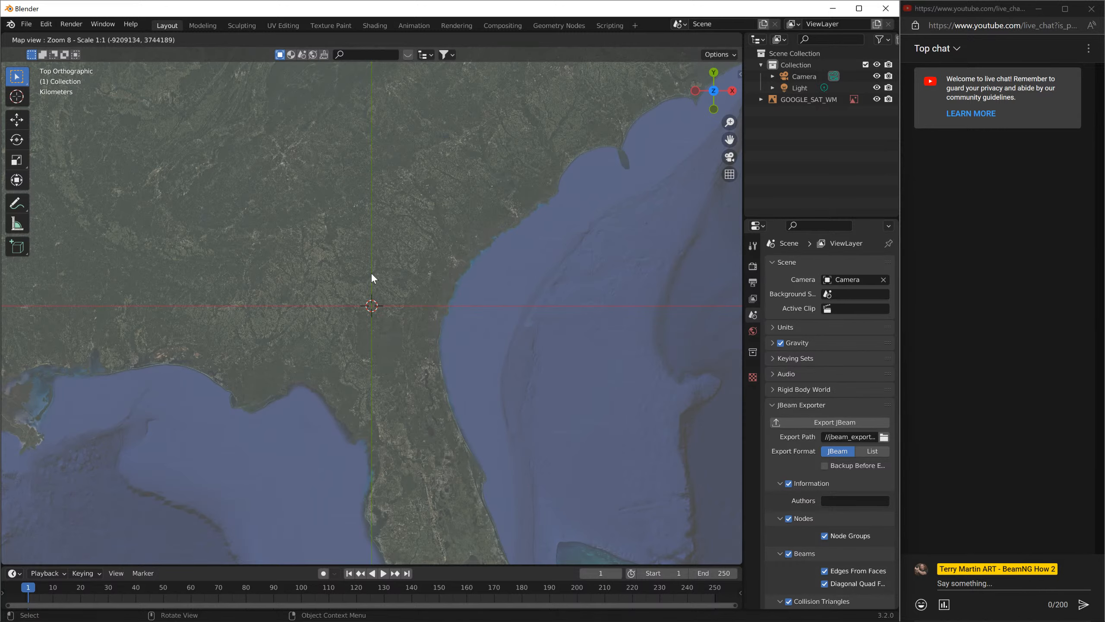
- Zoom the Google satellite basemap in to level 10 over the southeastern US coast
{"action": "scroll", "coordinate": [402, 260], "scroll_direction": "up", "scroll_amount": 1}
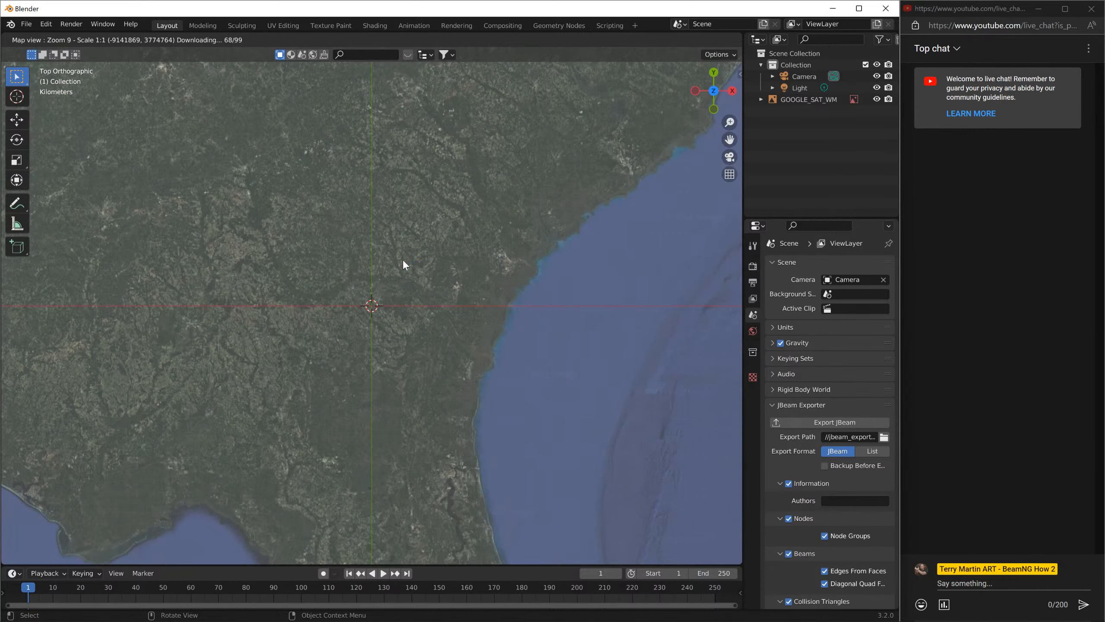
{"action": "scroll", "coordinate": [402, 259], "scroll_direction": "up", "scroll_amount": 1}
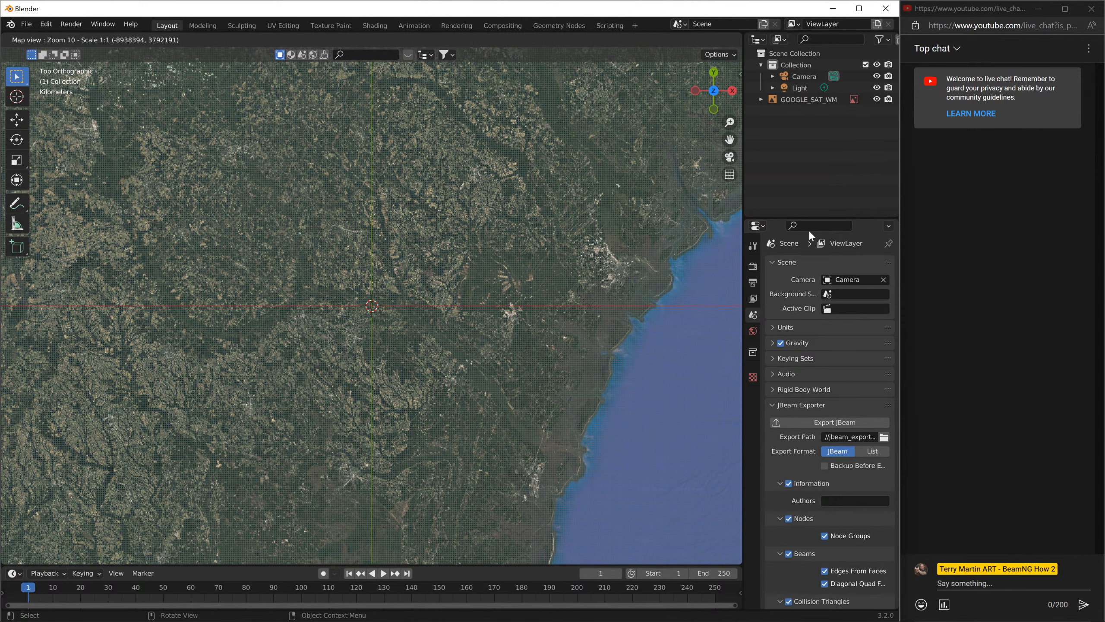
- Switch to the YouTube live stream page in the browser and look back through the channel's notifications to those about four weeks old
{"action": "key", "text": "alt+Tab"}
{"action": "key", "text": "alt+Tab"}
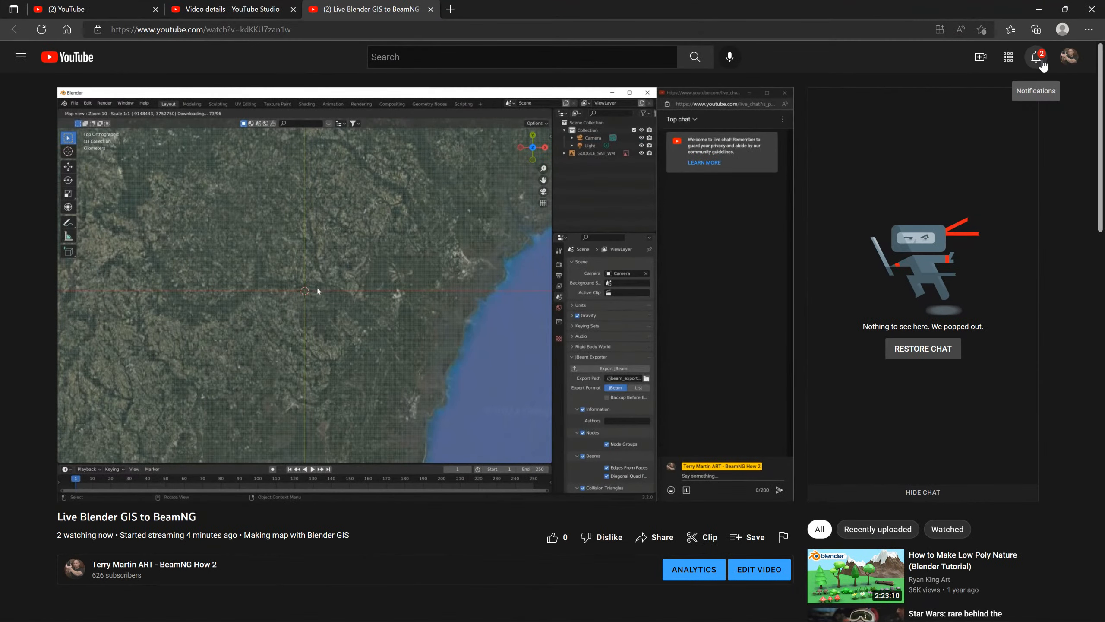
{"action": "left_click", "coordinate": [1038, 57]}
{"action": "scroll", "coordinate": [965, 264], "scroll_direction": "down", "scroll_amount": 10}
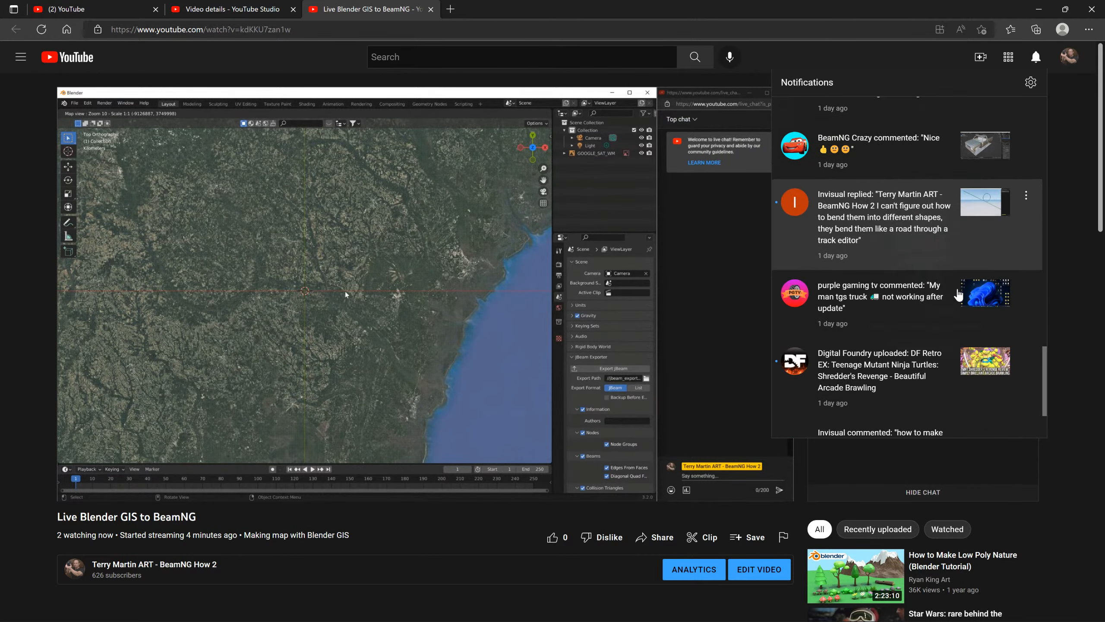
{"action": "scroll", "coordinate": [959, 295], "scroll_direction": "down", "scroll_amount": 10}
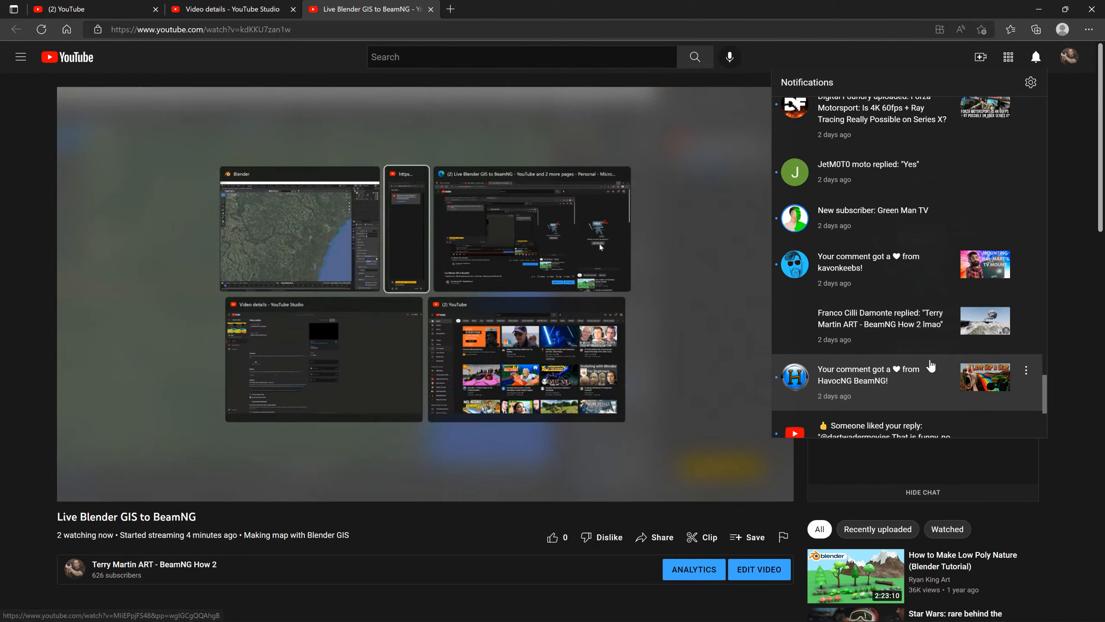
{"action": "scroll", "coordinate": [930, 365], "scroll_direction": "down", "scroll_amount": 10}
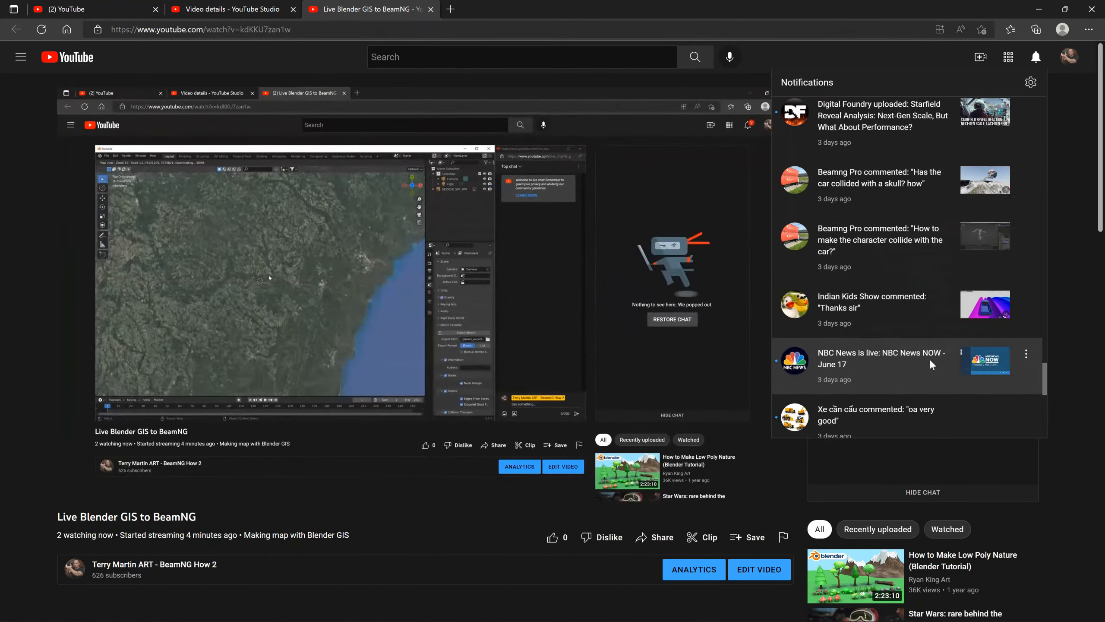
{"action": "scroll", "coordinate": [930, 365], "scroll_direction": "down", "scroll_amount": 10}
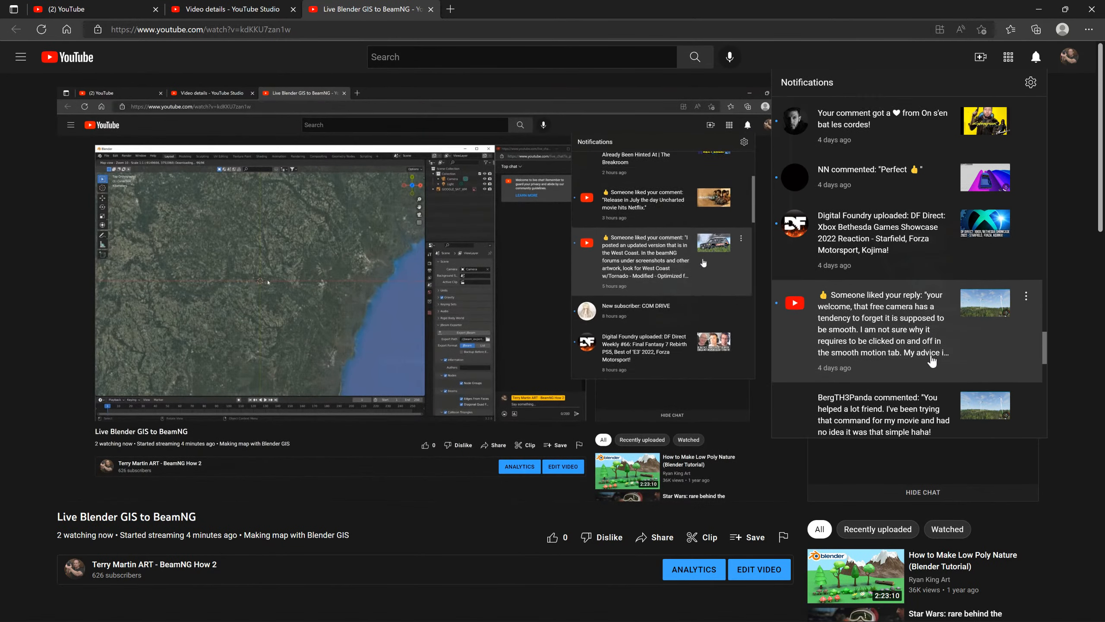
{"action": "scroll", "coordinate": [932, 361], "scroll_direction": "down", "scroll_amount": 10}
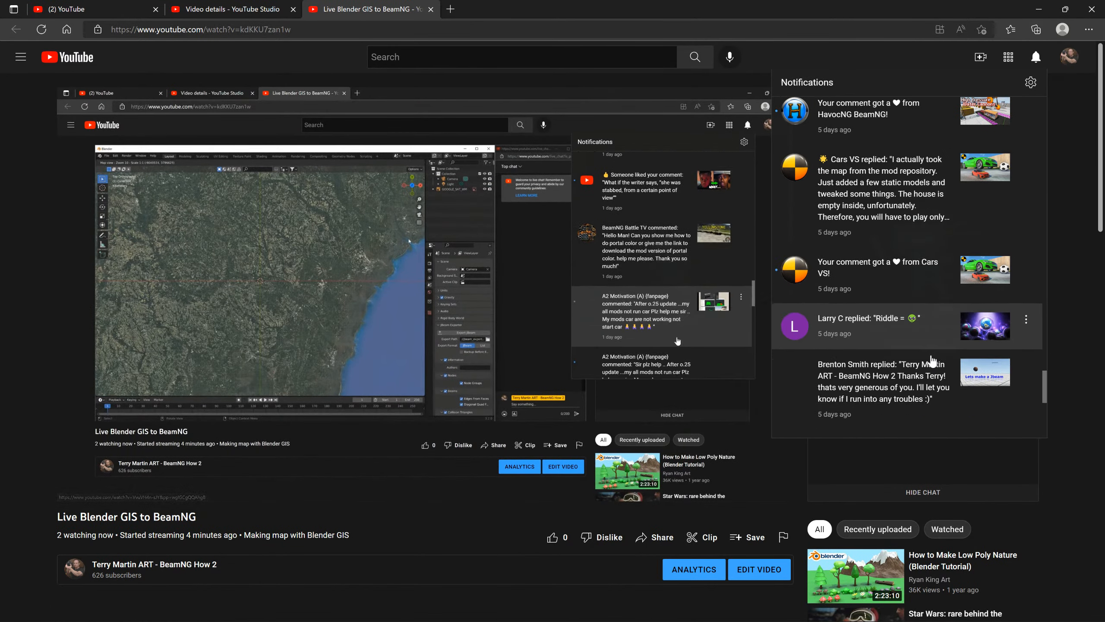
{"action": "scroll", "coordinate": [932, 361], "scroll_direction": "down", "scroll_amount": 10}
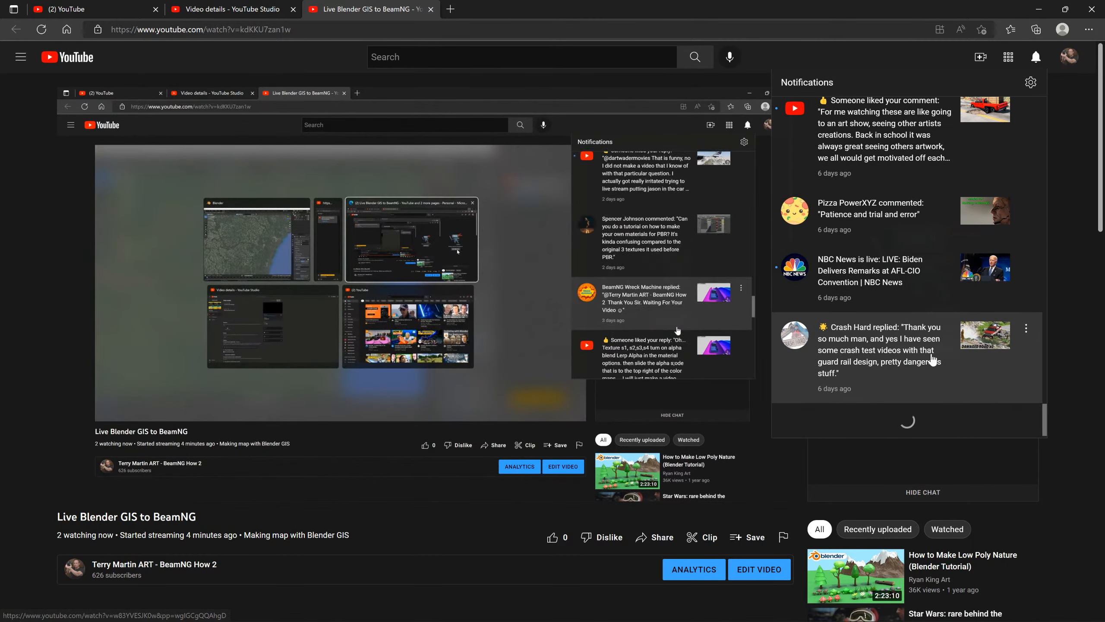
{"action": "scroll", "coordinate": [932, 360], "scroll_direction": "down", "scroll_amount": 10}
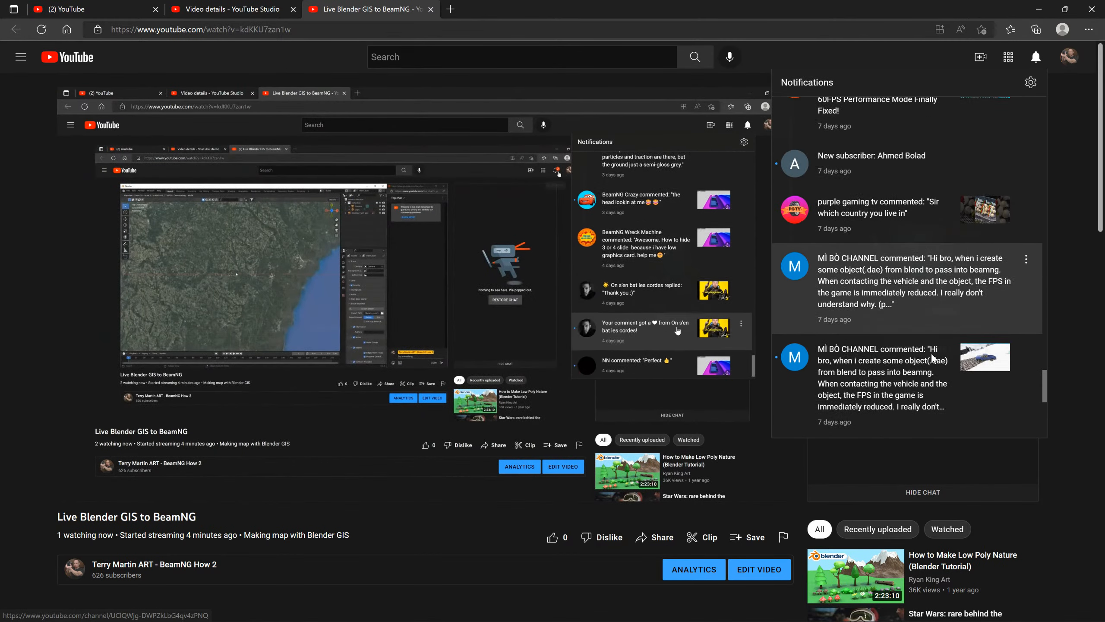
{"action": "scroll", "coordinate": [931, 360], "scroll_direction": "down", "scroll_amount": 10}
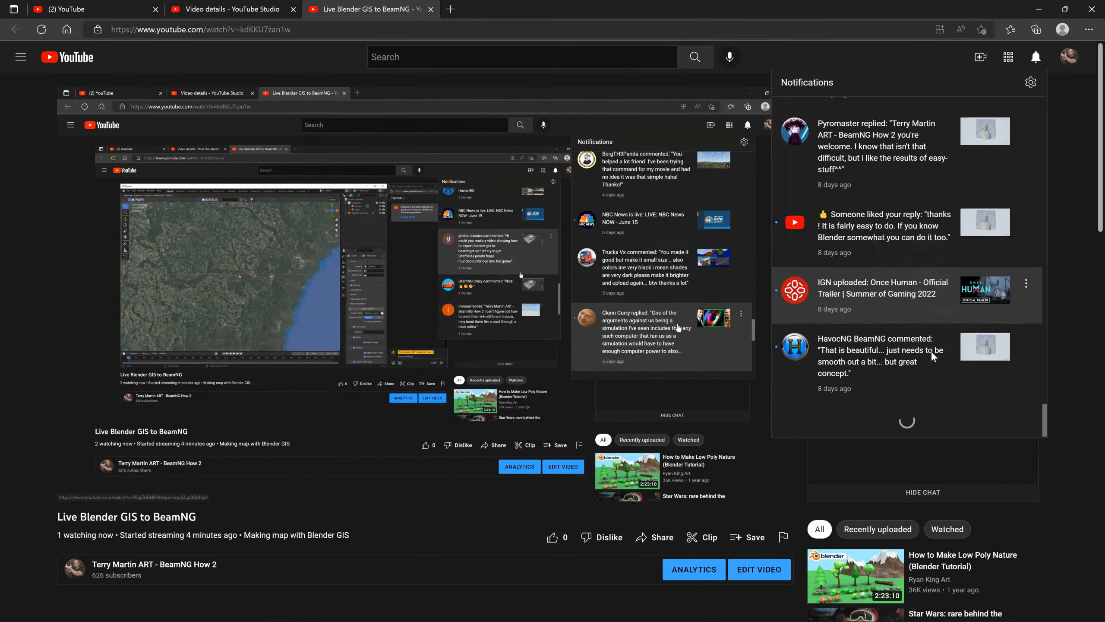
{"action": "scroll", "coordinate": [930, 351], "scroll_direction": "down", "scroll_amount": 10}
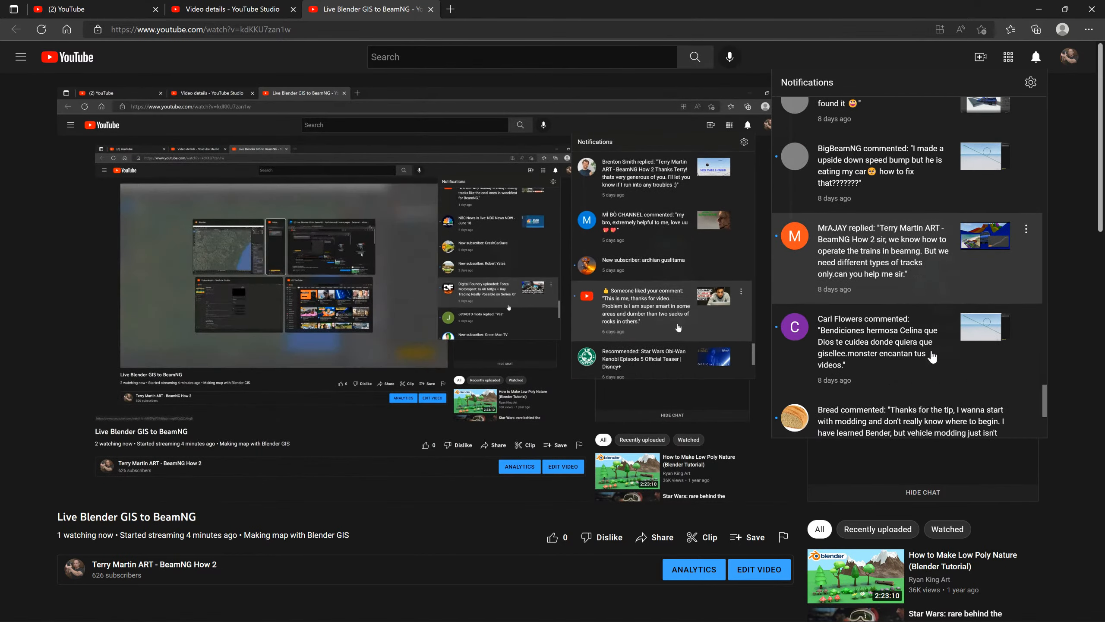
{"action": "scroll", "coordinate": [932, 357], "scroll_direction": "down", "scroll_amount": 10}
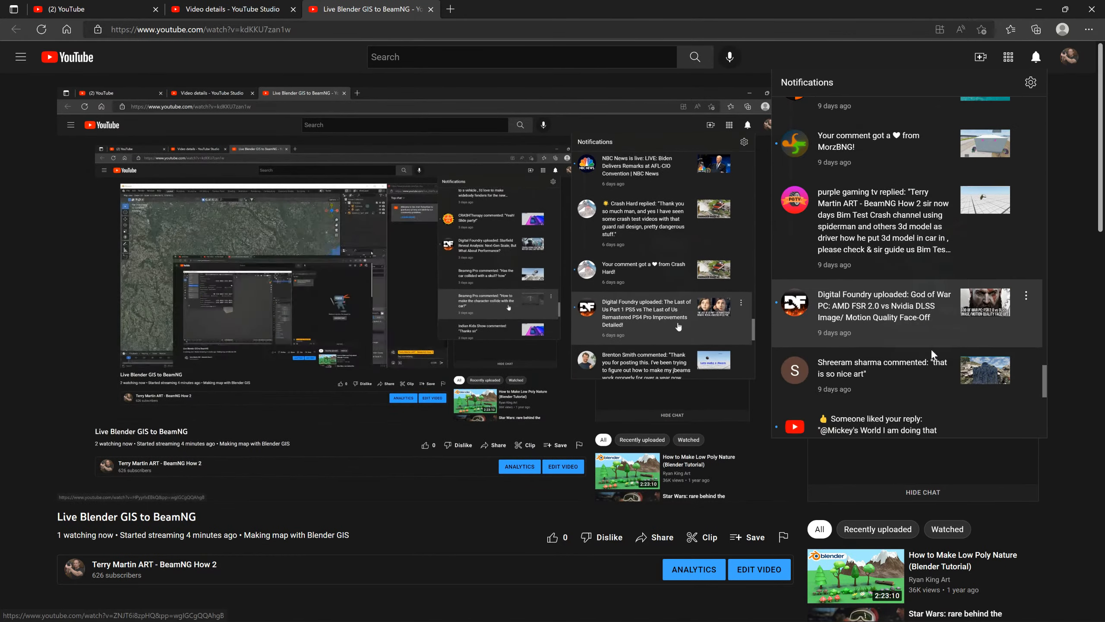
{"action": "scroll", "coordinate": [931, 349], "scroll_direction": "down", "scroll_amount": 10}
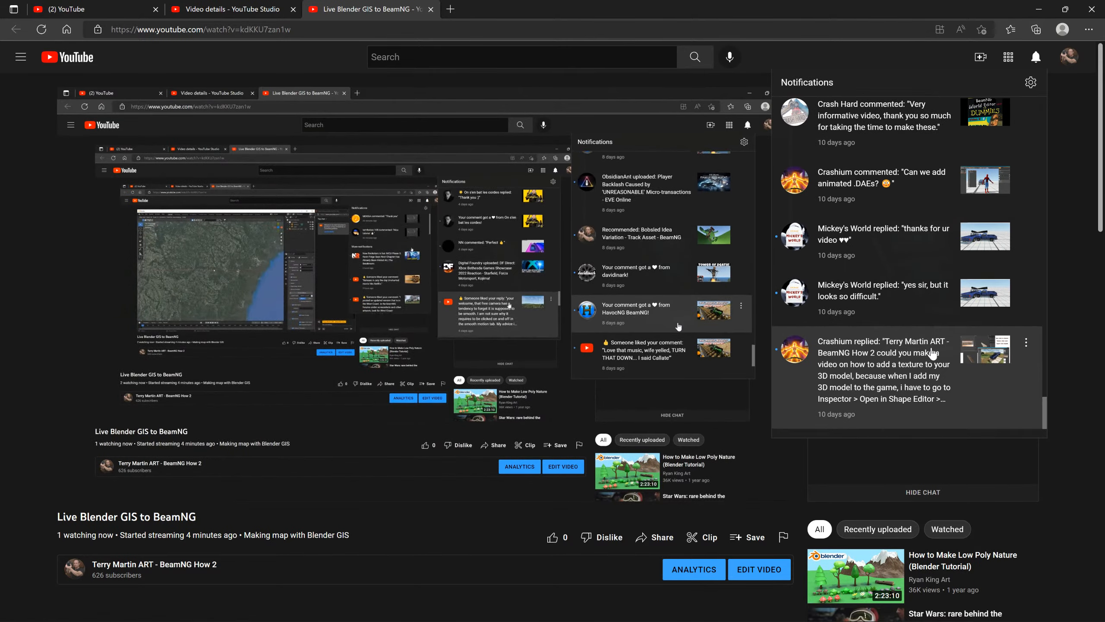
{"action": "scroll", "coordinate": [932, 354], "scroll_direction": "down", "scroll_amount": 10}
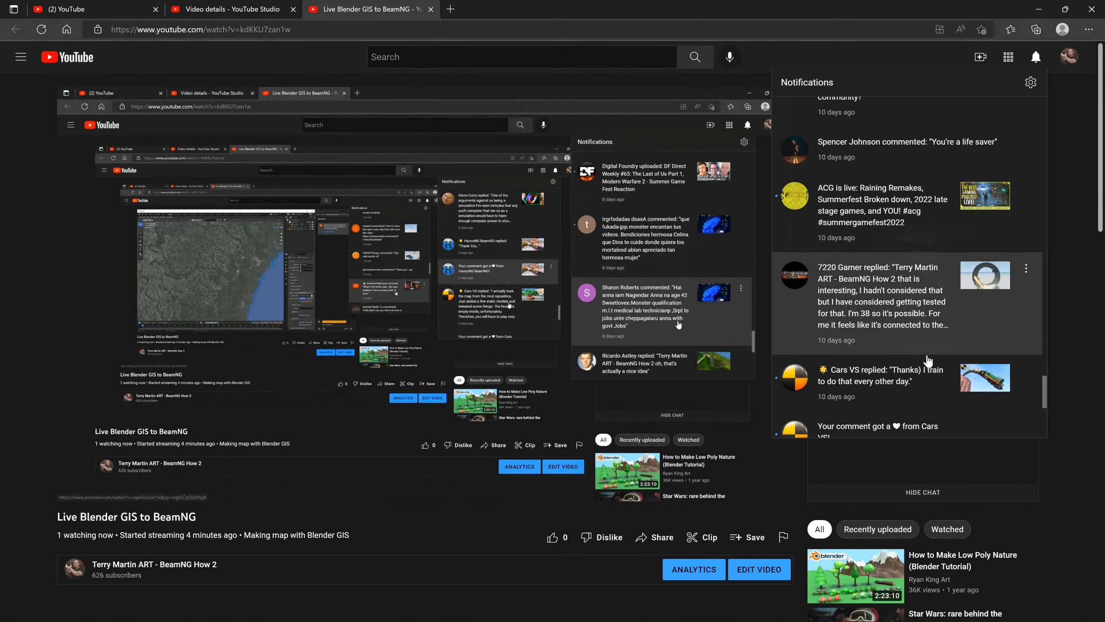
{"action": "scroll", "coordinate": [928, 359], "scroll_direction": "down", "scroll_amount": 10}
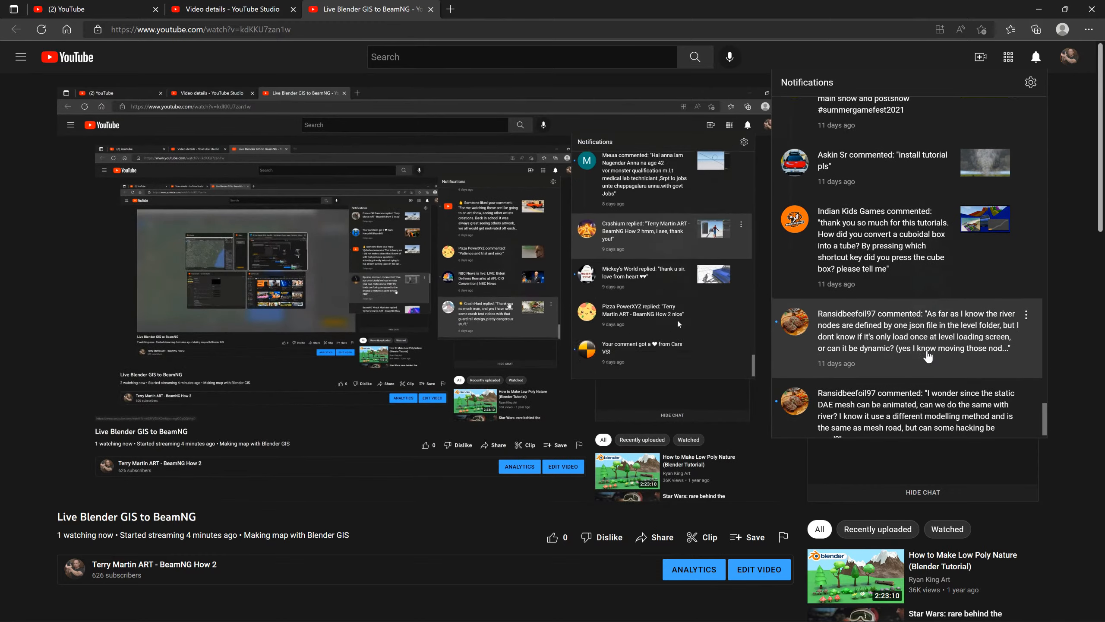
{"action": "scroll", "coordinate": [928, 355], "scroll_direction": "down", "scroll_amount": 10}
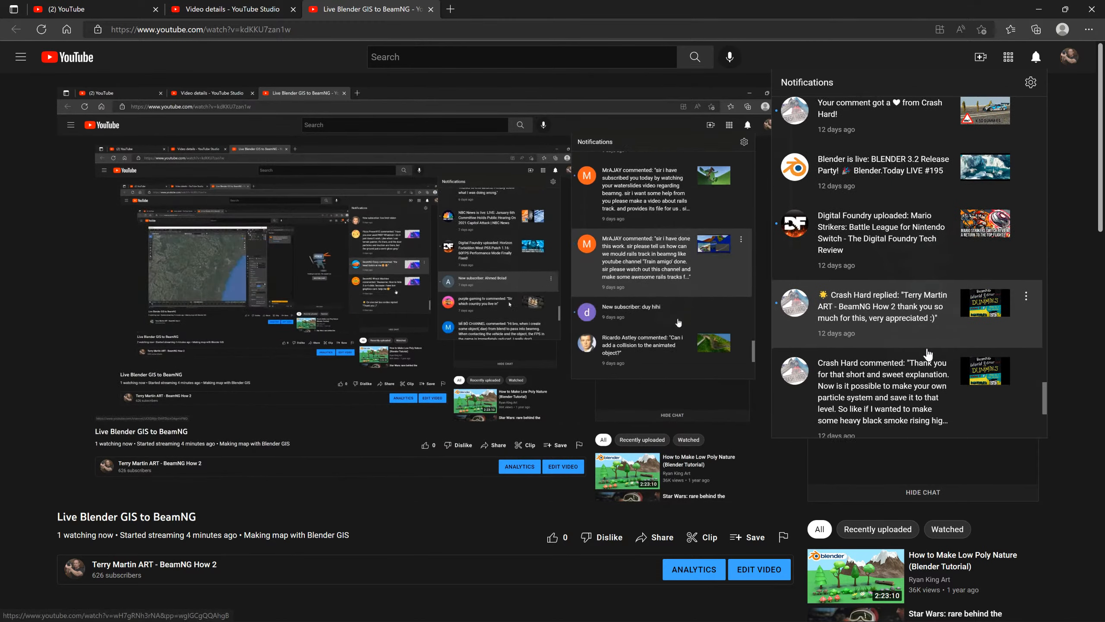
{"action": "scroll", "coordinate": [929, 354], "scroll_direction": "down", "scroll_amount": 10}
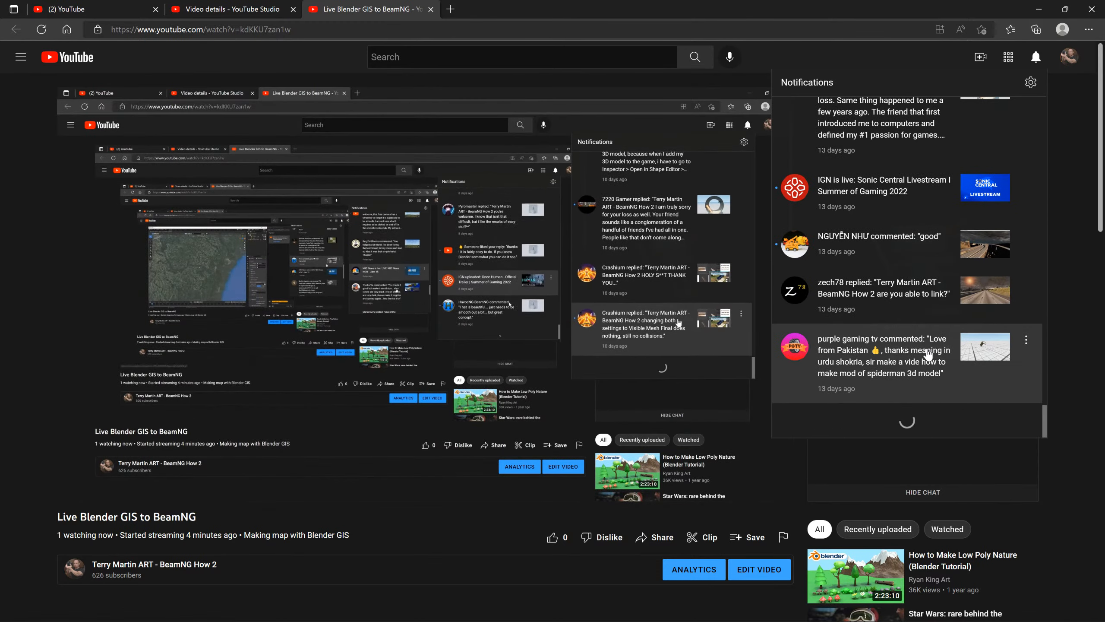
{"action": "scroll", "coordinate": [928, 354], "scroll_direction": "down", "scroll_amount": 10}
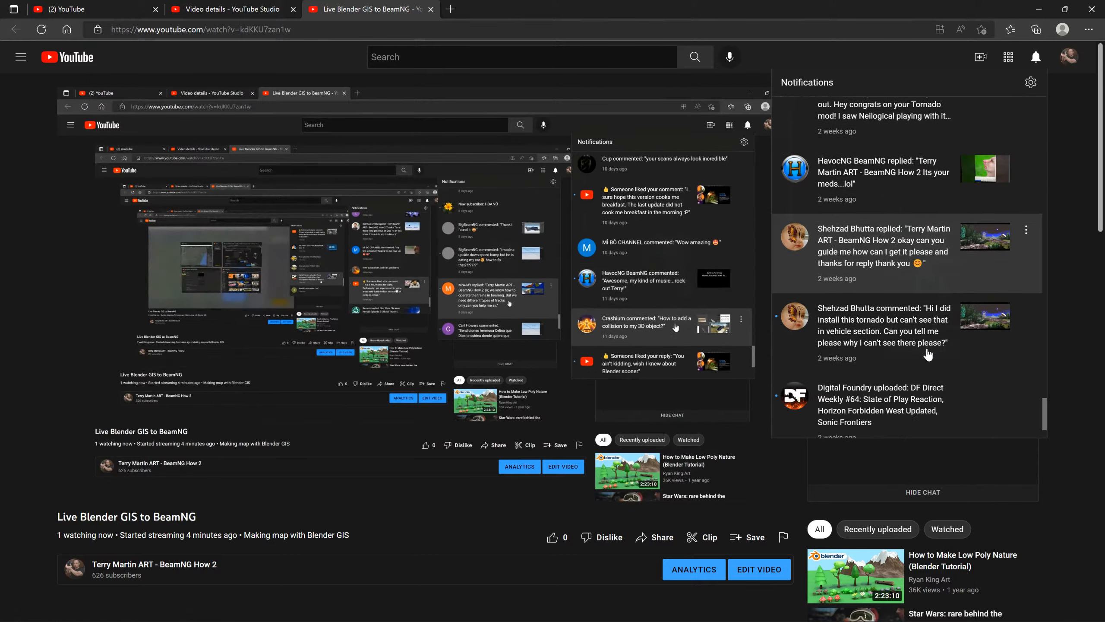
{"action": "scroll", "coordinate": [928, 354], "scroll_direction": "down", "scroll_amount": 10}
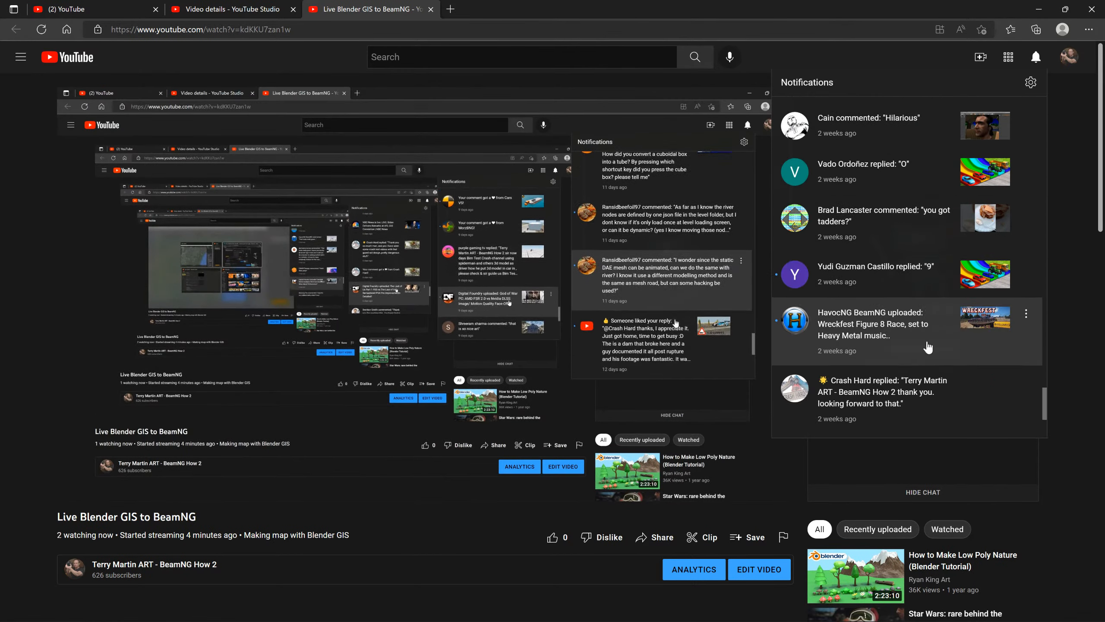
{"action": "scroll", "coordinate": [929, 347], "scroll_direction": "down", "scroll_amount": 10}
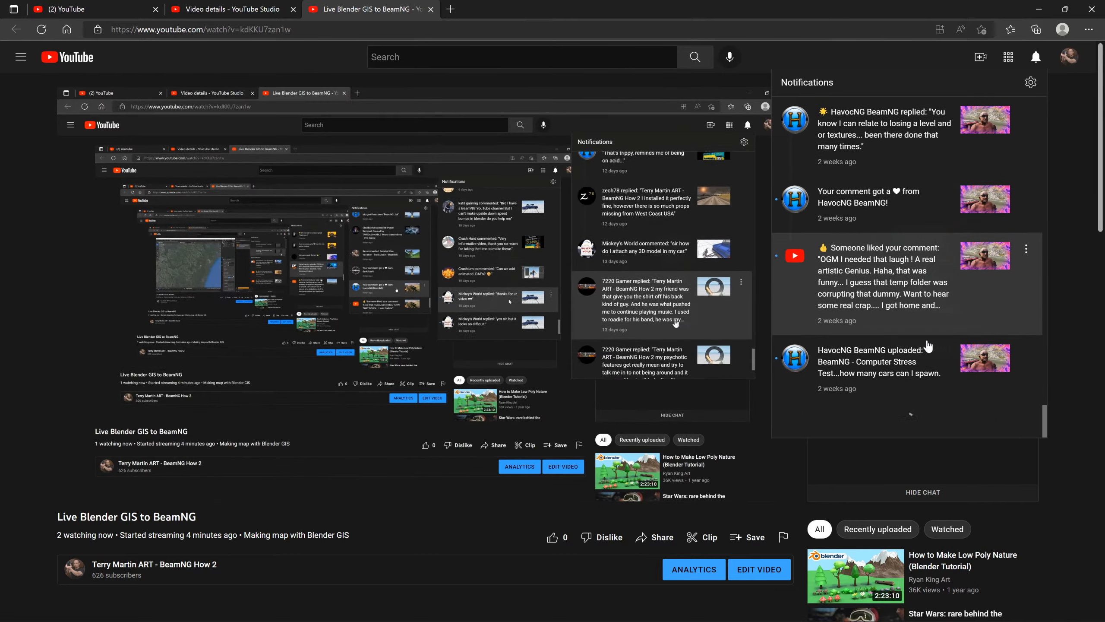
{"action": "scroll", "coordinate": [929, 346], "scroll_direction": "down", "scroll_amount": 15}
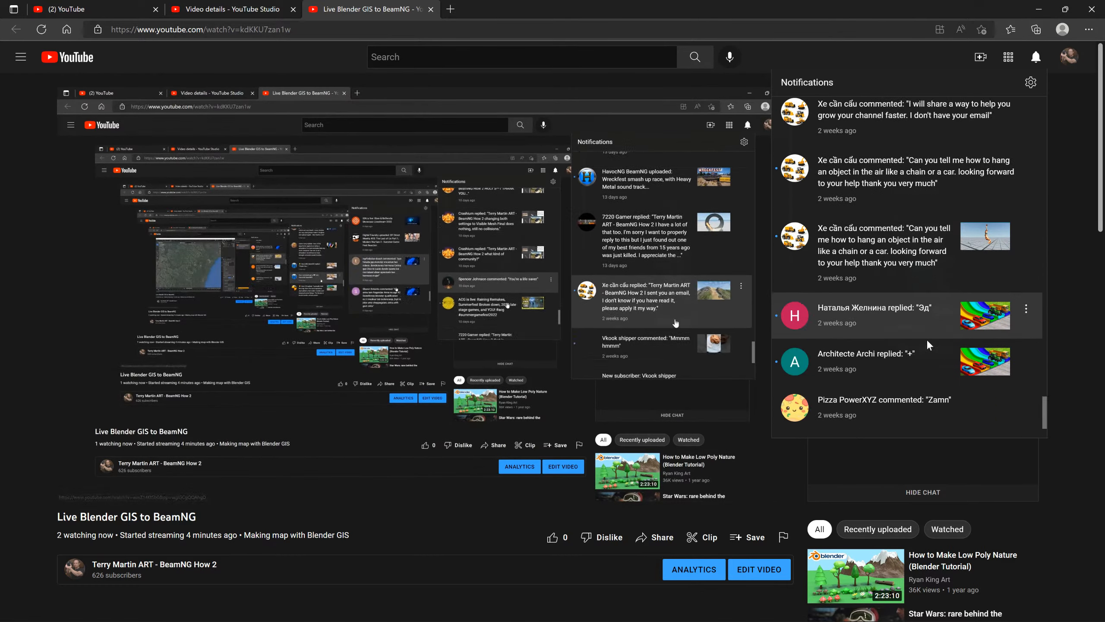
{"action": "scroll", "coordinate": [927, 339], "scroll_direction": "down", "scroll_amount": 10}
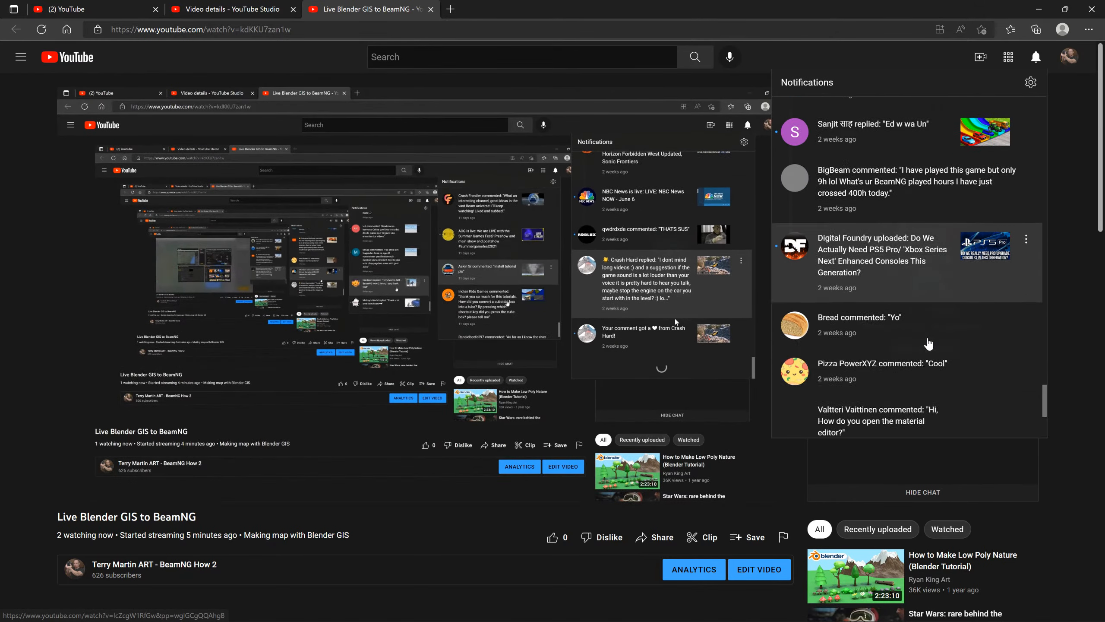
{"action": "scroll", "coordinate": [927, 339], "scroll_direction": "down", "scroll_amount": 10}
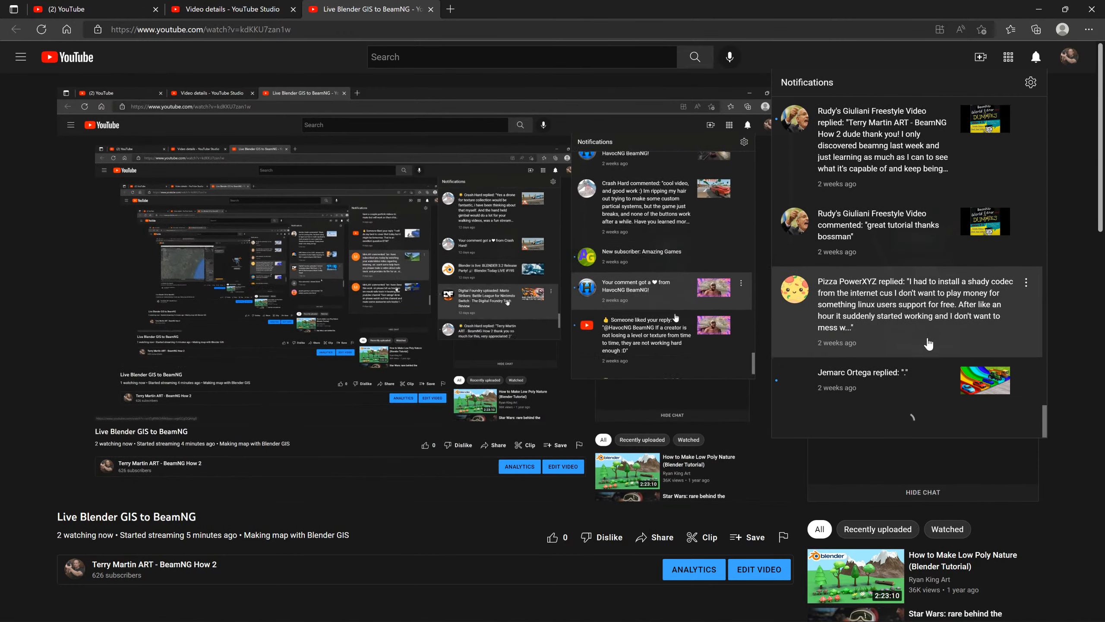
{"action": "scroll", "coordinate": [929, 345], "scroll_direction": "down", "scroll_amount": 10}
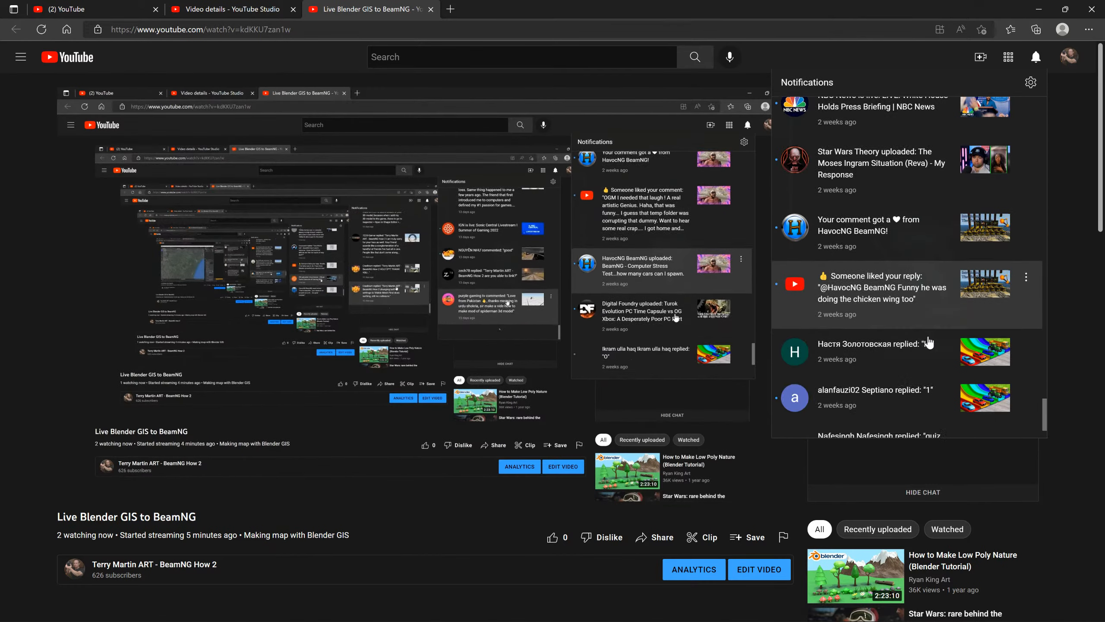
{"action": "scroll", "coordinate": [929, 343], "scroll_direction": "down", "scroll_amount": 10}
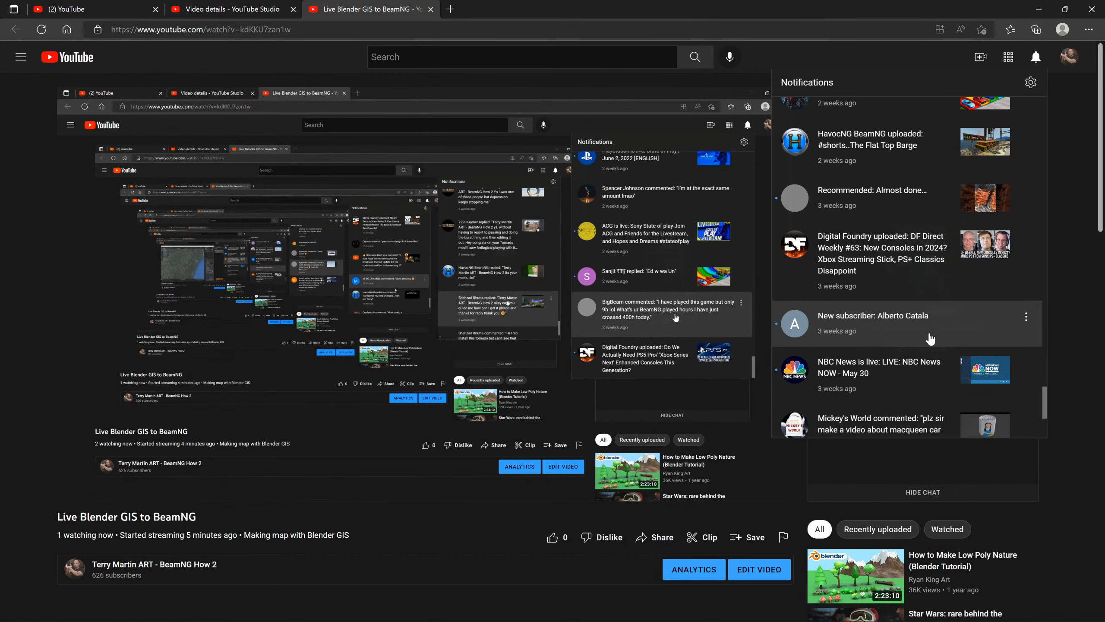
{"action": "scroll", "coordinate": [932, 337], "scroll_direction": "down", "scroll_amount": 10}
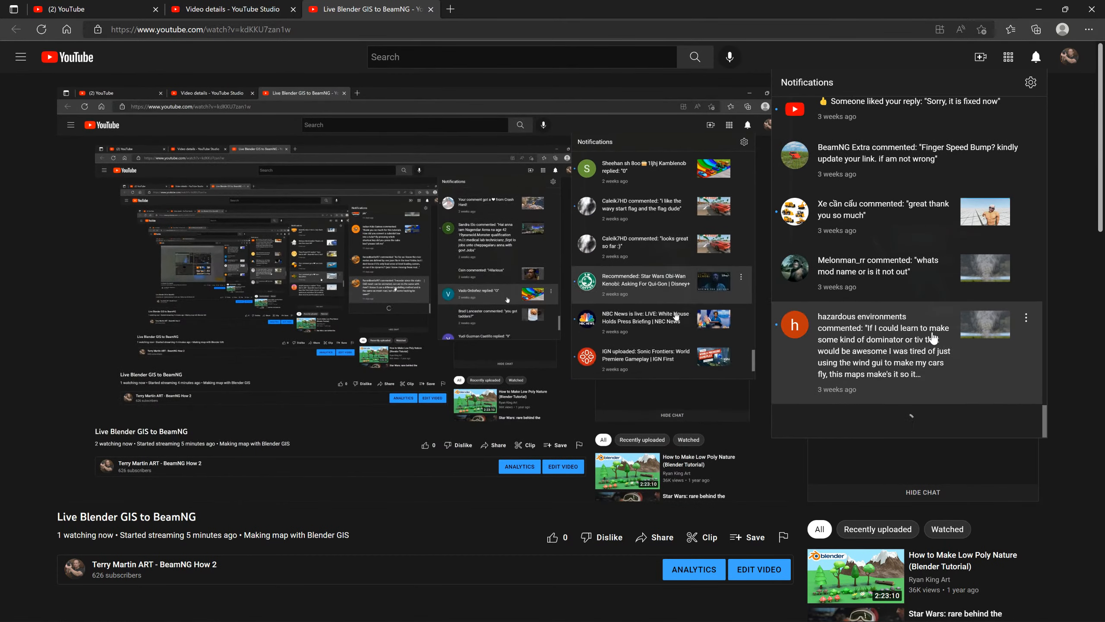
{"action": "scroll", "coordinate": [932, 335], "scroll_direction": "down", "scroll_amount": 10}
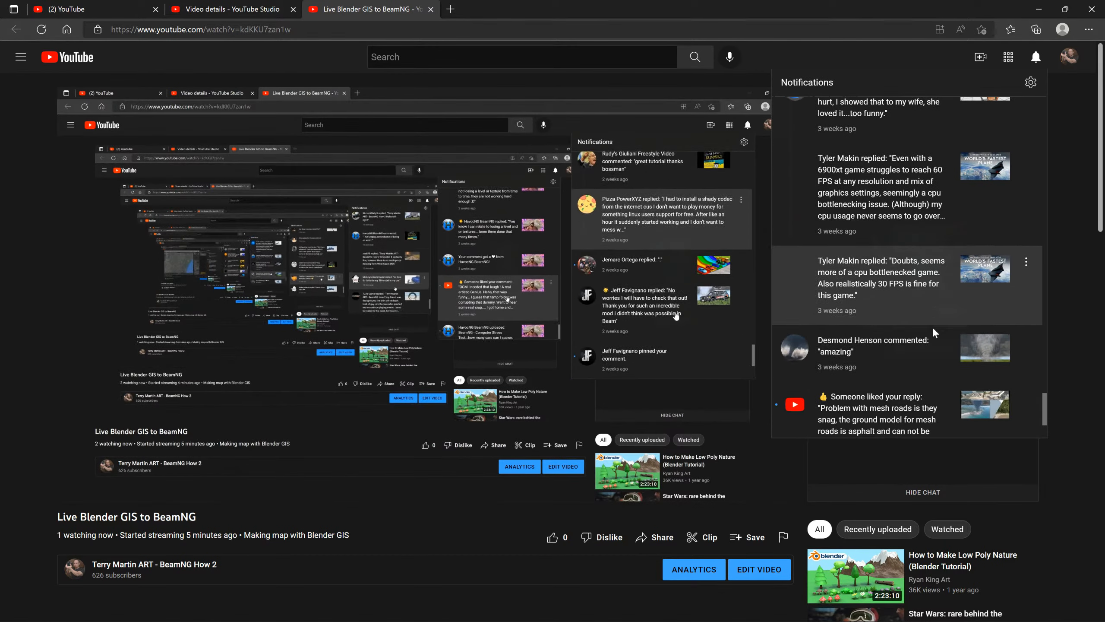
{"action": "scroll", "coordinate": [932, 331], "scroll_direction": "down", "scroll_amount": 10}
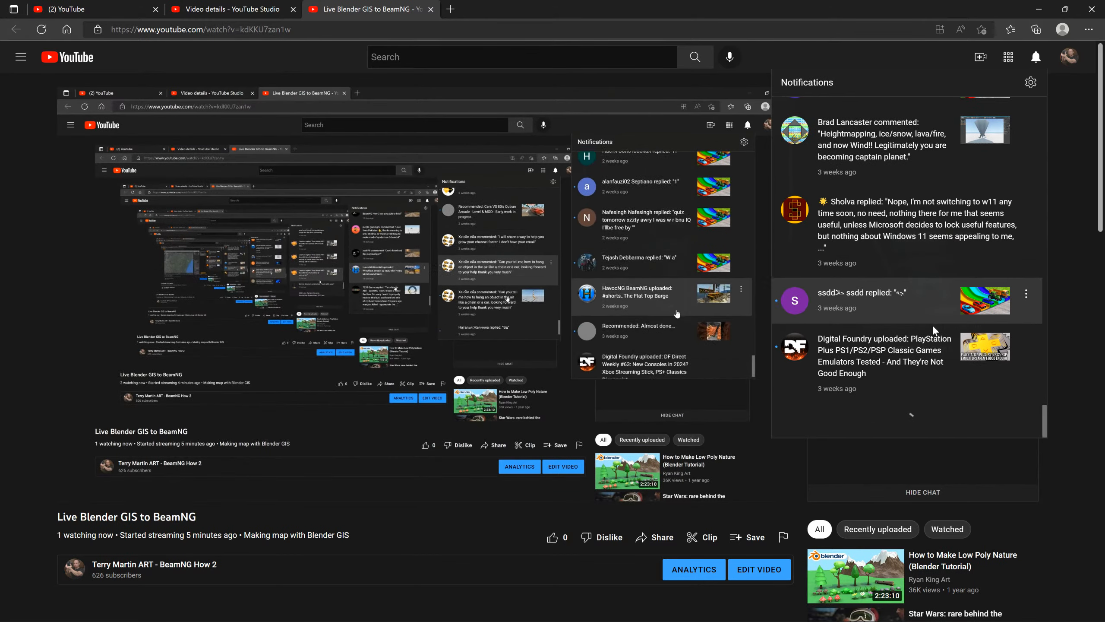
{"action": "scroll", "coordinate": [933, 324], "scroll_direction": "down", "scroll_amount": 10}
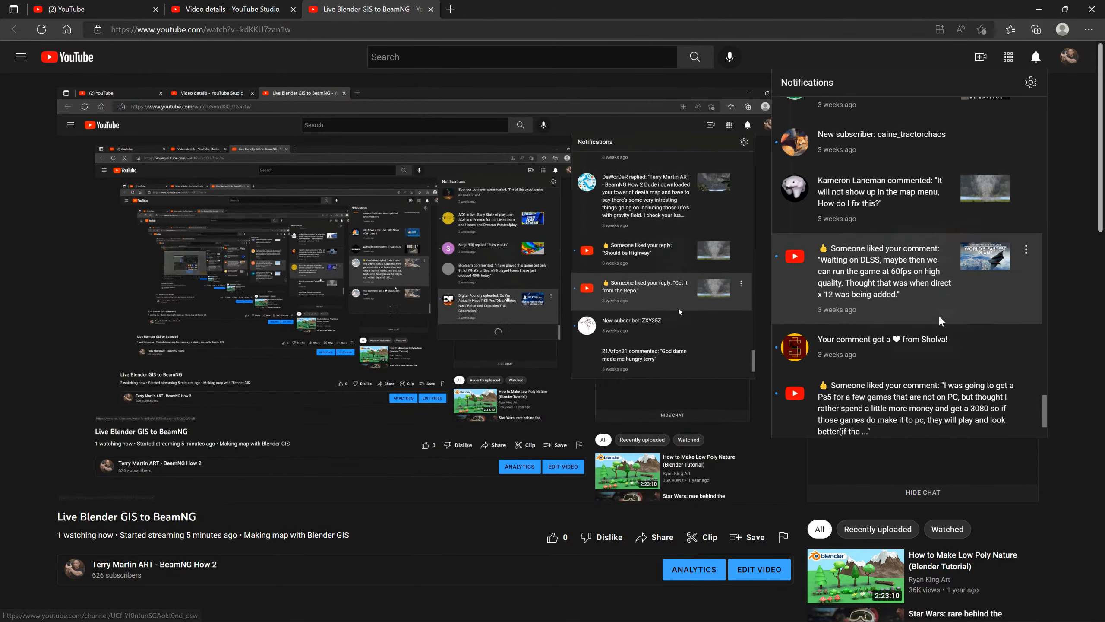
{"action": "scroll", "coordinate": [942, 310], "scroll_direction": "down", "scroll_amount": 10}
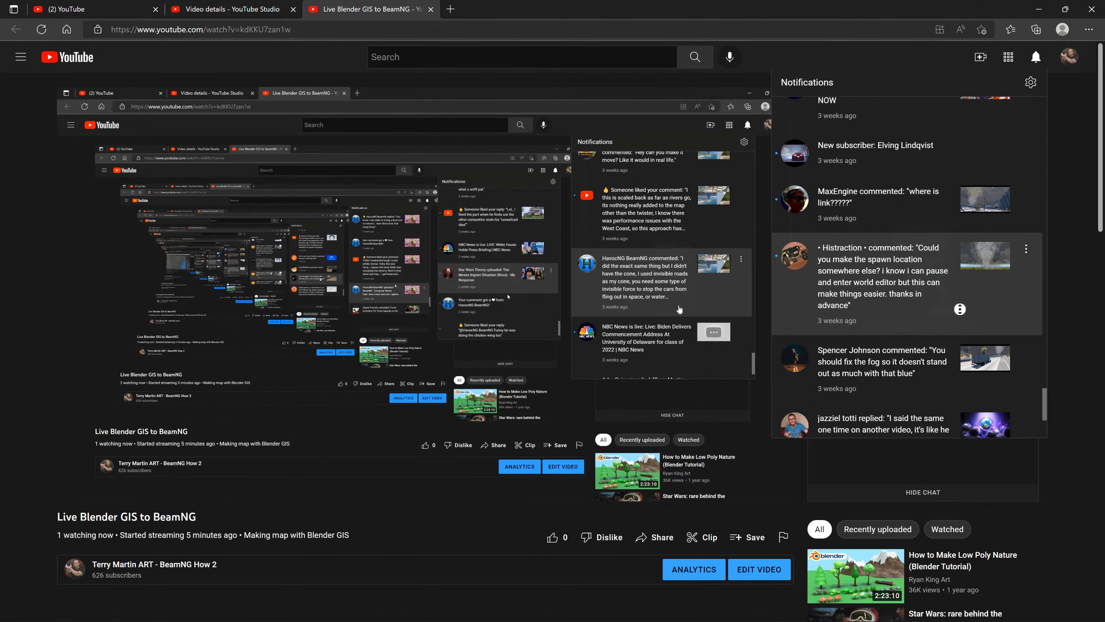
{"action": "scroll", "coordinate": [941, 316], "scroll_direction": "down", "scroll_amount": 15}
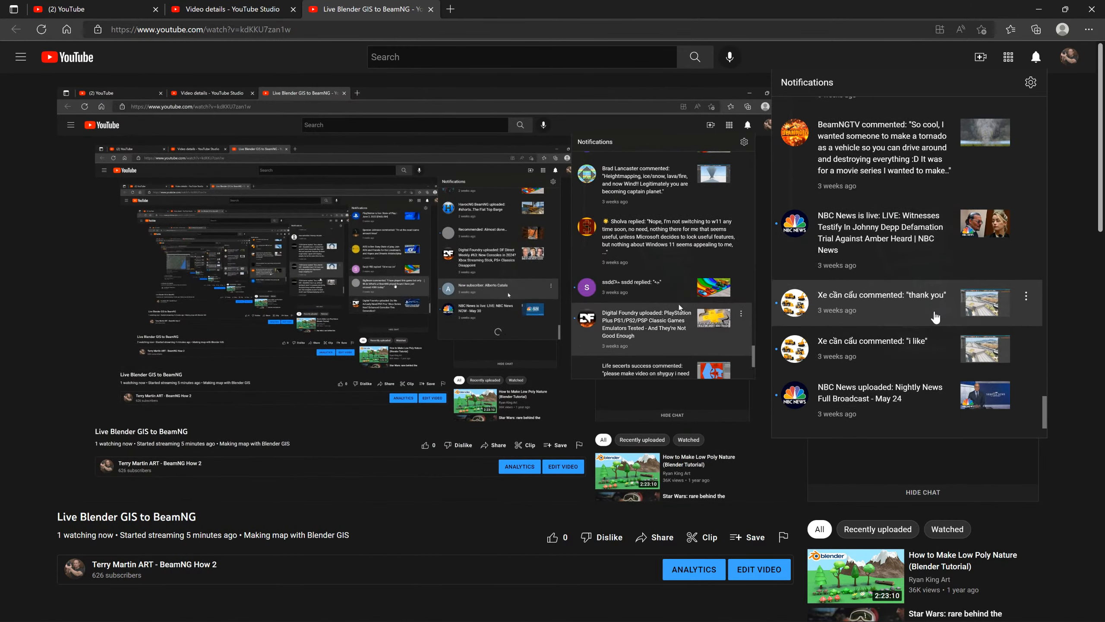
{"action": "scroll", "coordinate": [936, 317], "scroll_direction": "down", "scroll_amount": 10}
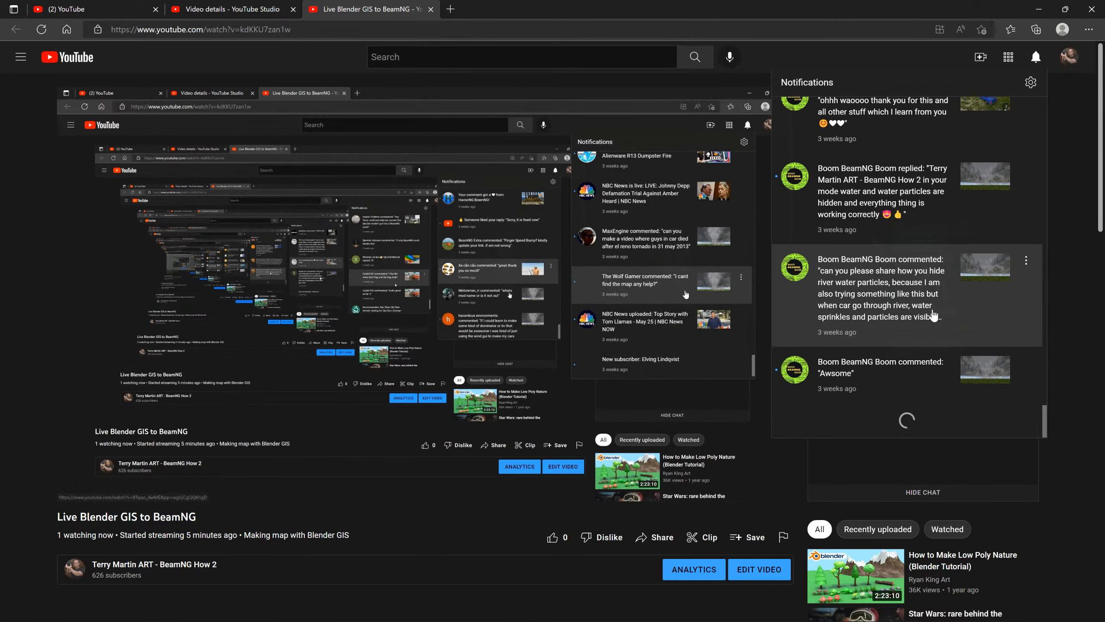
{"action": "scroll", "coordinate": [934, 316], "scroll_direction": "down", "scroll_amount": 15}
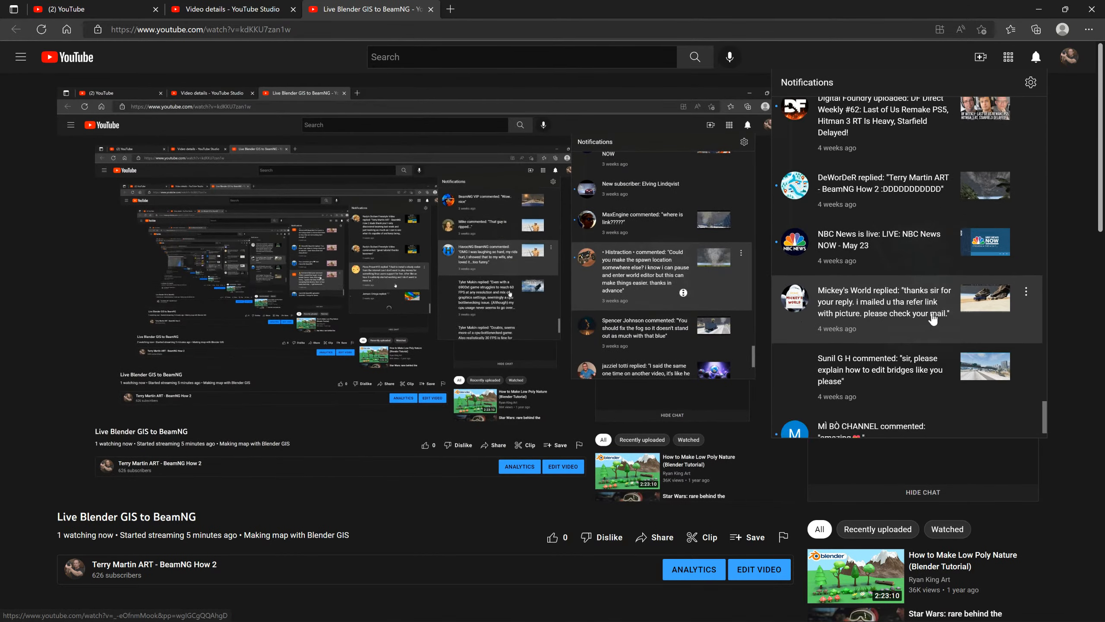
{"action": "scroll", "coordinate": [933, 319], "scroll_direction": "down", "scroll_amount": 10}
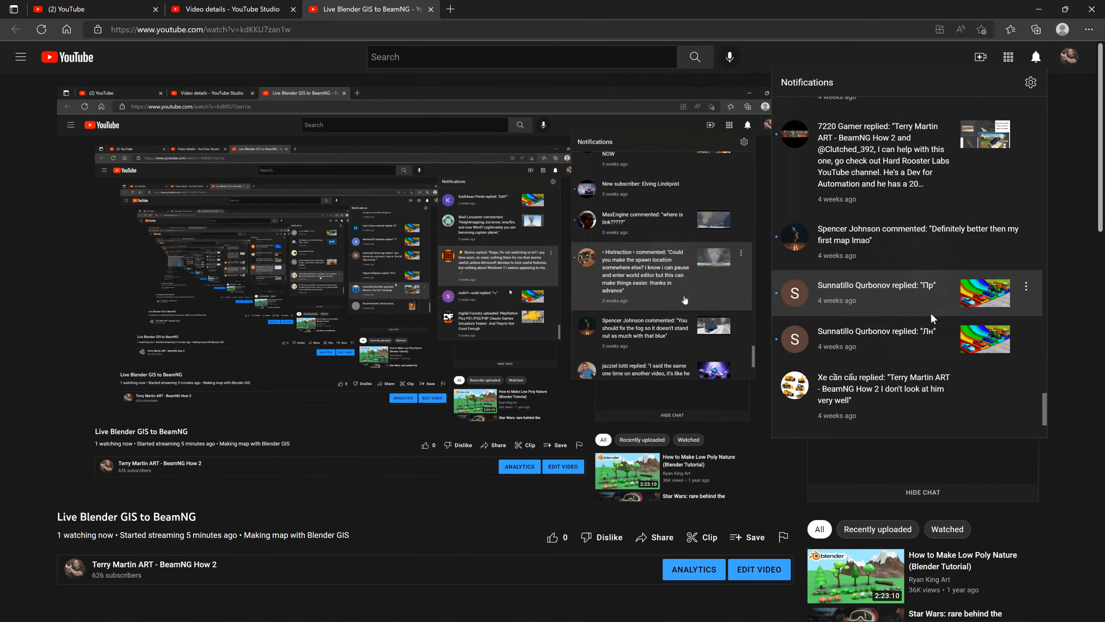
- Look back through the channel's notifications to those one month old, close the list and return to Blender
{"action": "scroll", "coordinate": [931, 311], "scroll_direction": "down", "scroll_amount": 10}
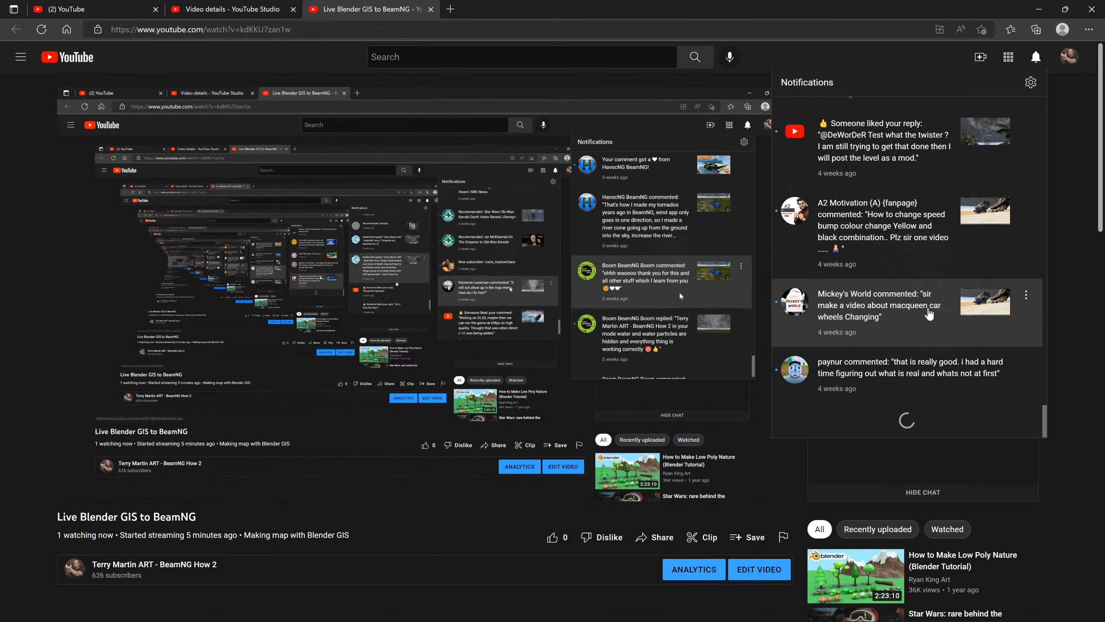
{"action": "scroll", "coordinate": [929, 310], "scroll_direction": "down", "scroll_amount": 10}
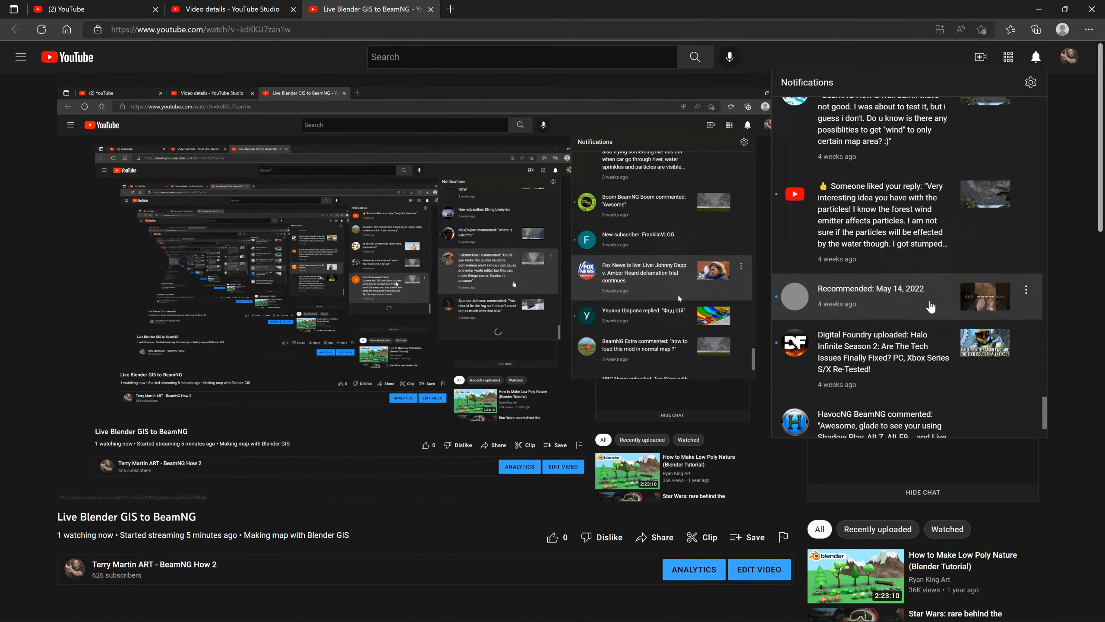
{"action": "scroll", "coordinate": [930, 313], "scroll_direction": "down", "scroll_amount": 10}
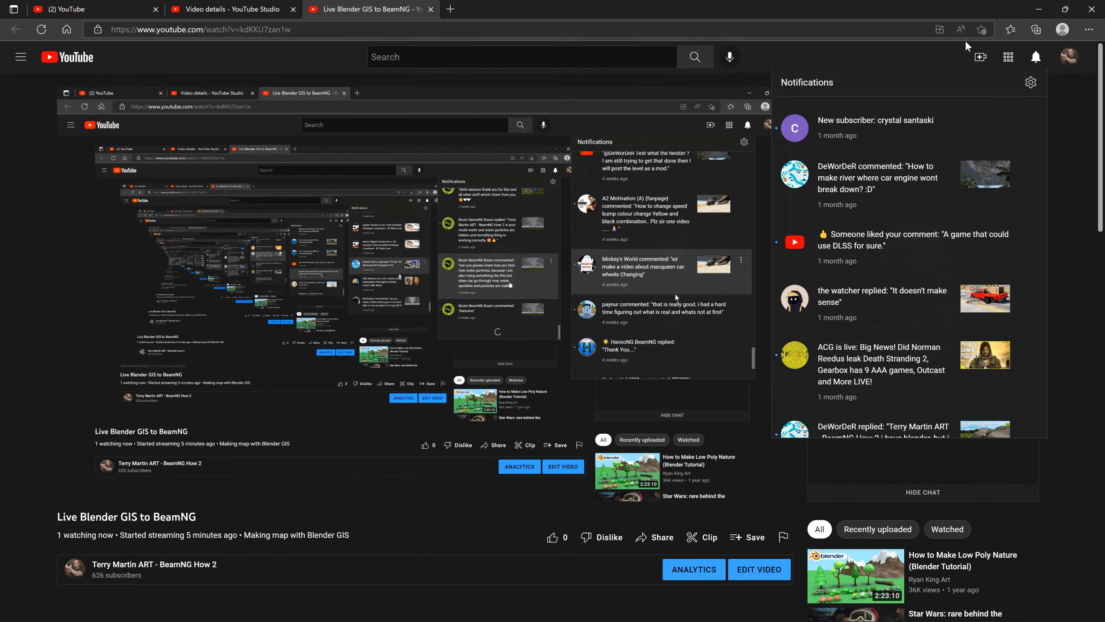
{"action": "left_click", "coordinate": [1037, 59]}
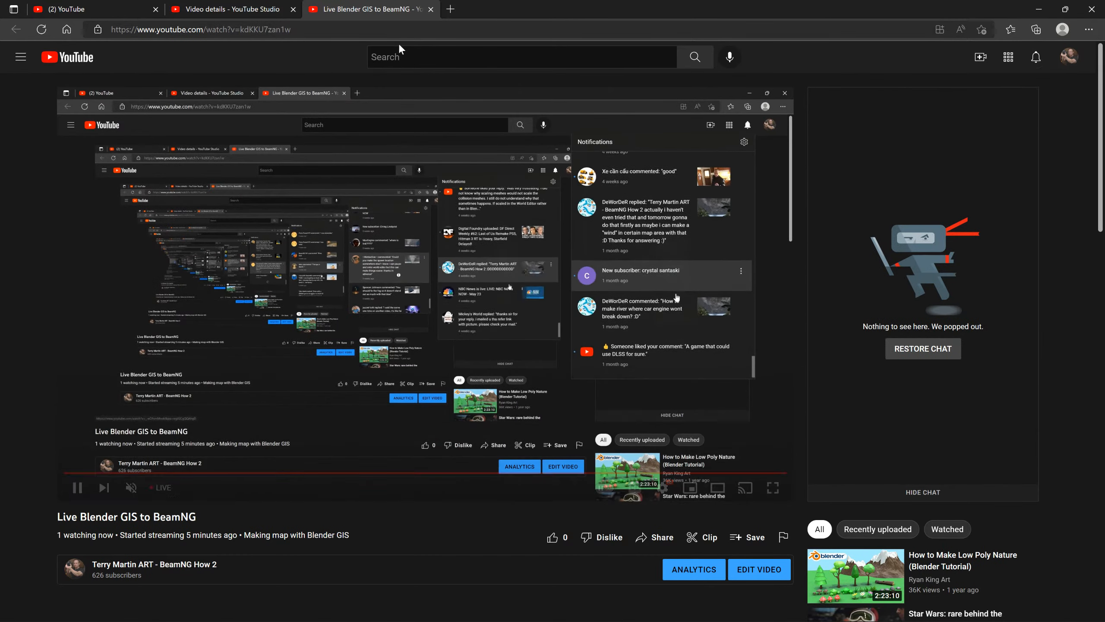
{"action": "left_click", "coordinate": [1028, 11]}
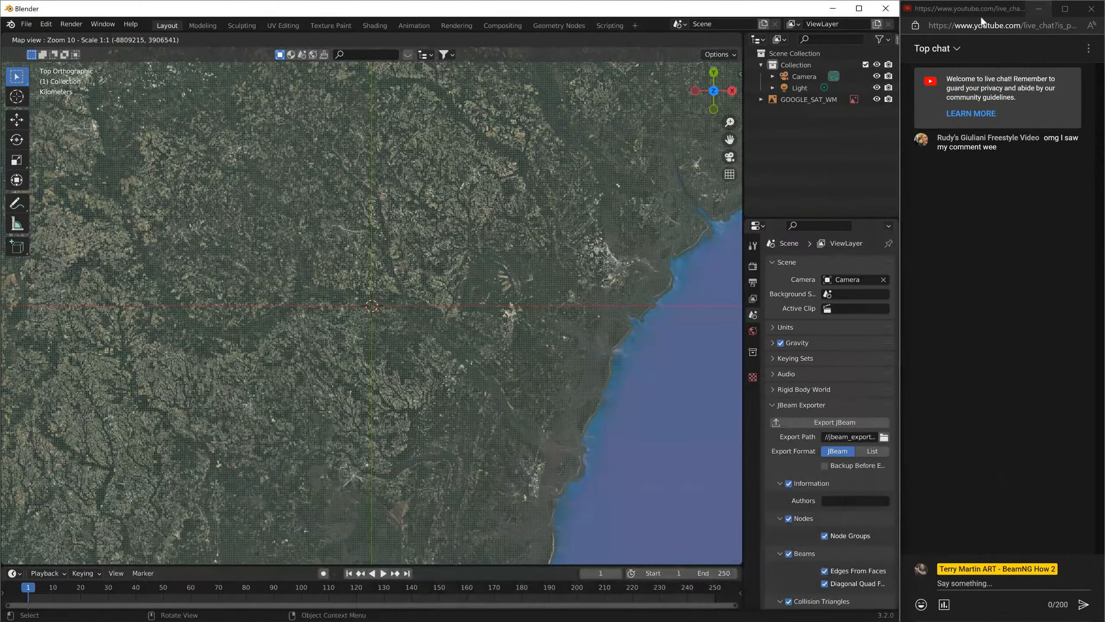
- Try to move the basemap to "hampton ga" at zoom level 10
{"action": "key", "text": "g"}
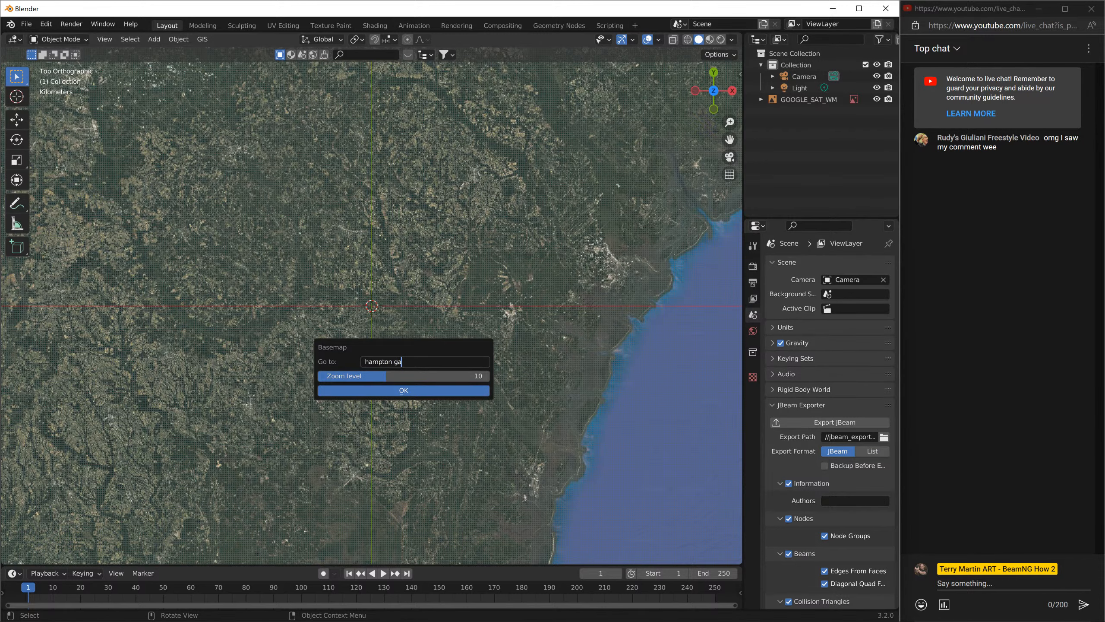
{"action": "left_click", "coordinate": [426, 390]}
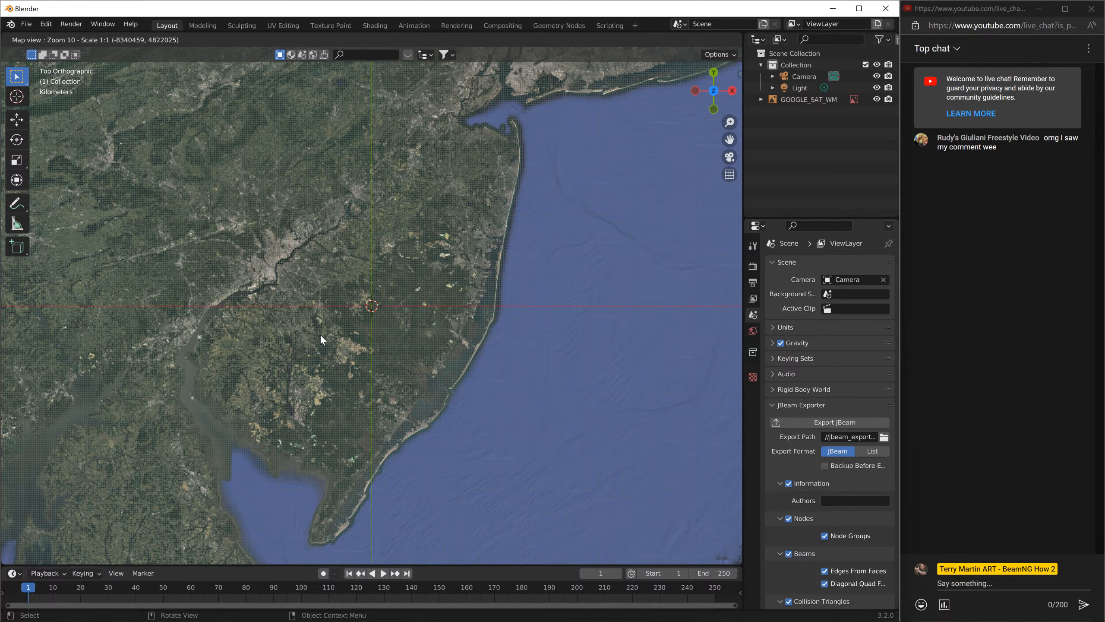
- Move the basemap back southwest to the southeastern US coast and bring it to zoom level 9
{"action": "left_click_drag", "start_coordinate": [321, 336], "coordinate": [493, 143]}
{"action": "scroll", "coordinate": [456, 191], "scroll_direction": "down", "scroll_amount": 2}
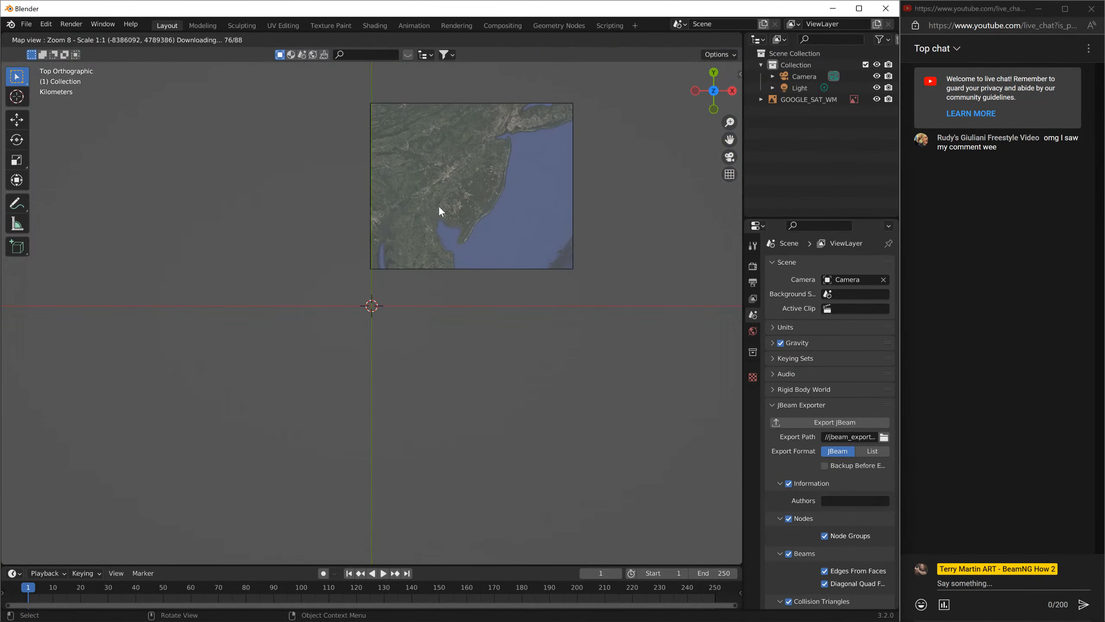
{"action": "left_click_drag", "start_coordinate": [421, 391], "coordinate": [573, 209]}
{"action": "left_click_drag", "start_coordinate": [390, 331], "coordinate": [570, 179]}
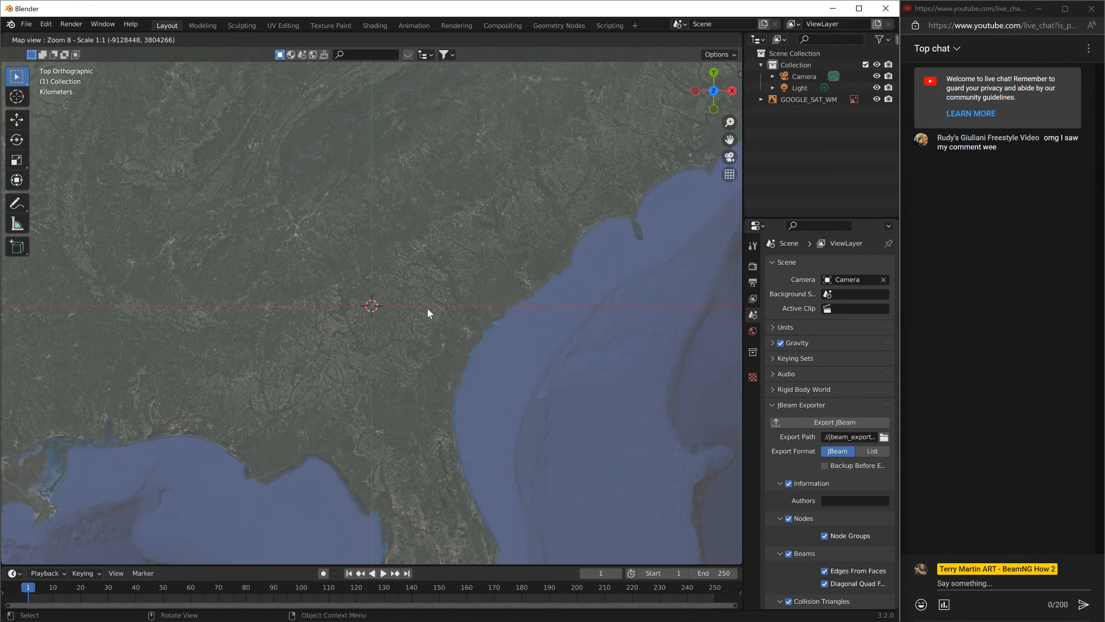
{"action": "scroll", "coordinate": [428, 304], "scroll_direction": "up", "scroll_amount": 1}
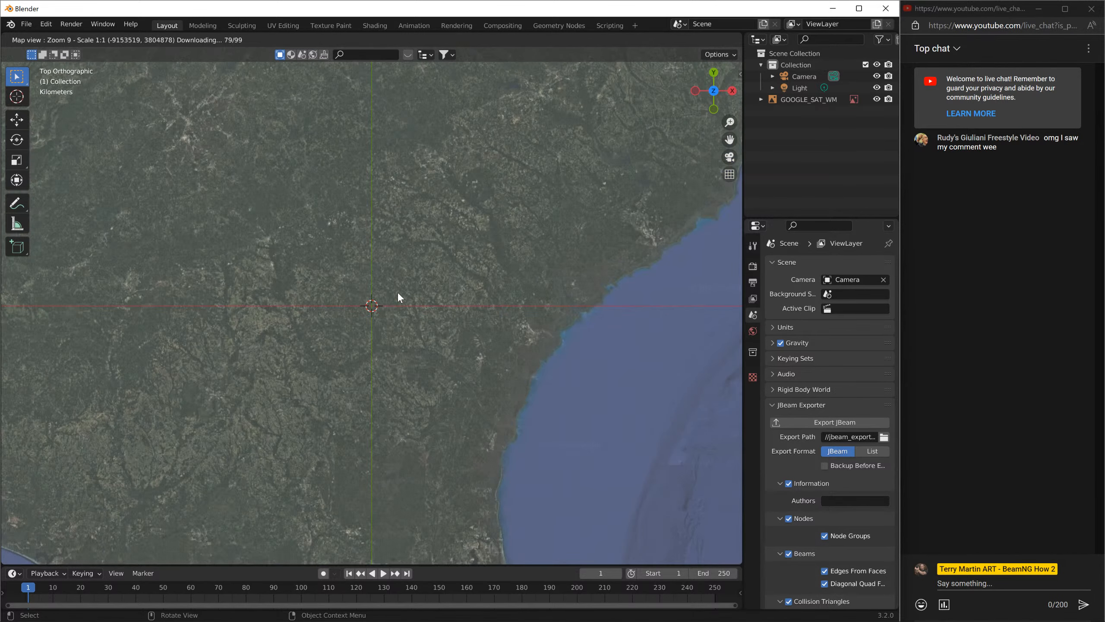
{"action": "left_click_drag", "start_coordinate": [397, 292], "coordinate": [445, 280]}
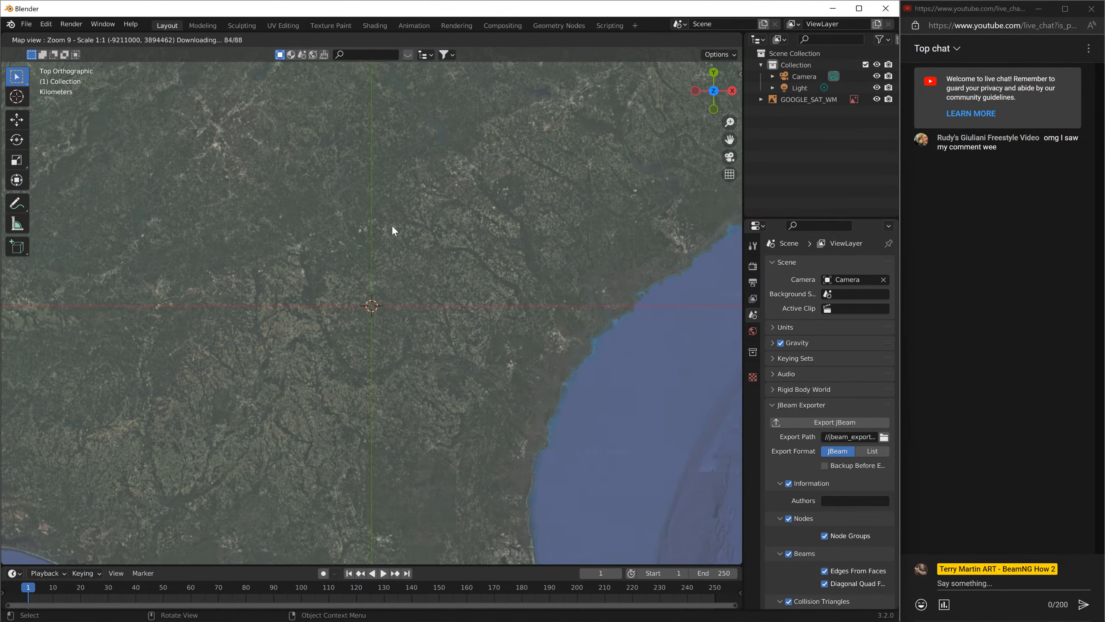
- Move the basemap to "mcdonough ga" at zoom level 9 and zoom in to level 13 over the town
{"action": "key", "text": "g"}
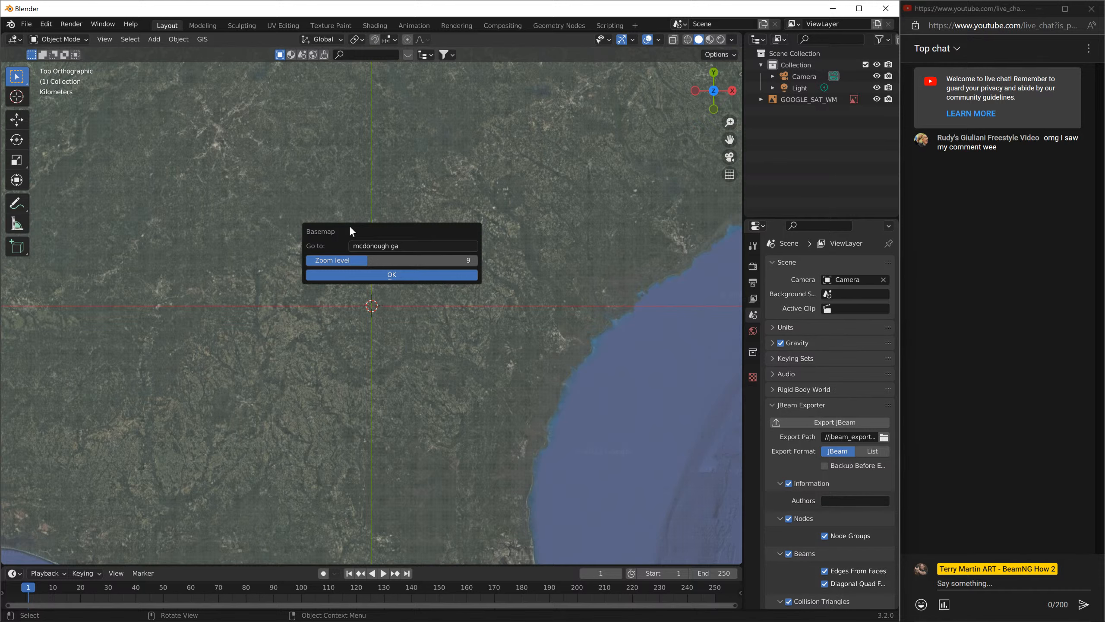
{"action": "left_click", "coordinate": [387, 276]}
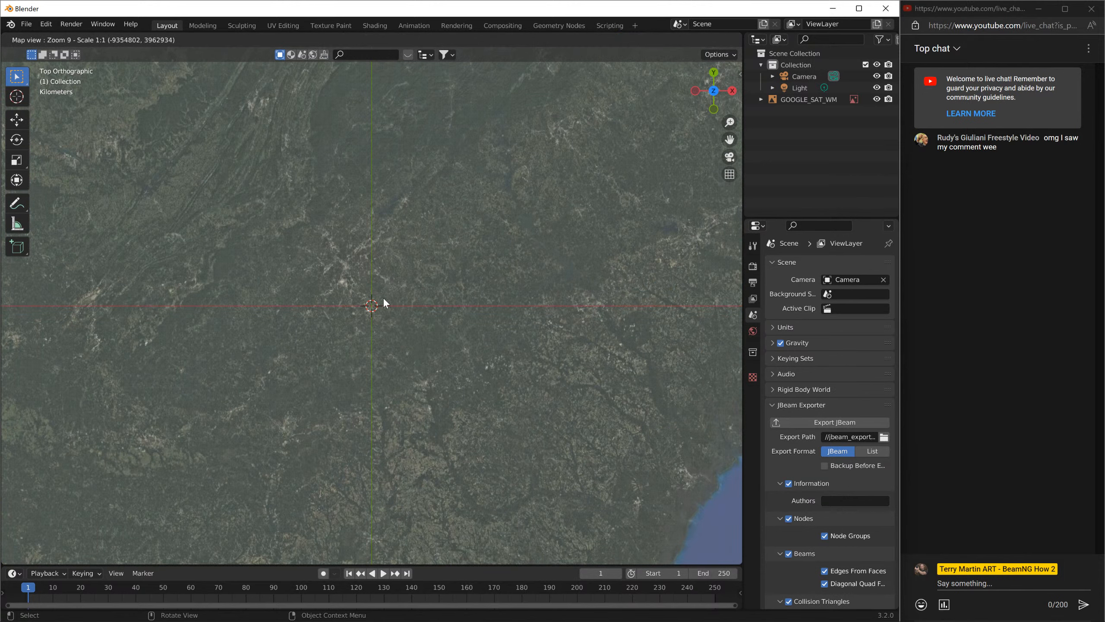
{"action": "scroll", "coordinate": [363, 314], "scroll_direction": "up", "scroll_amount": 3}
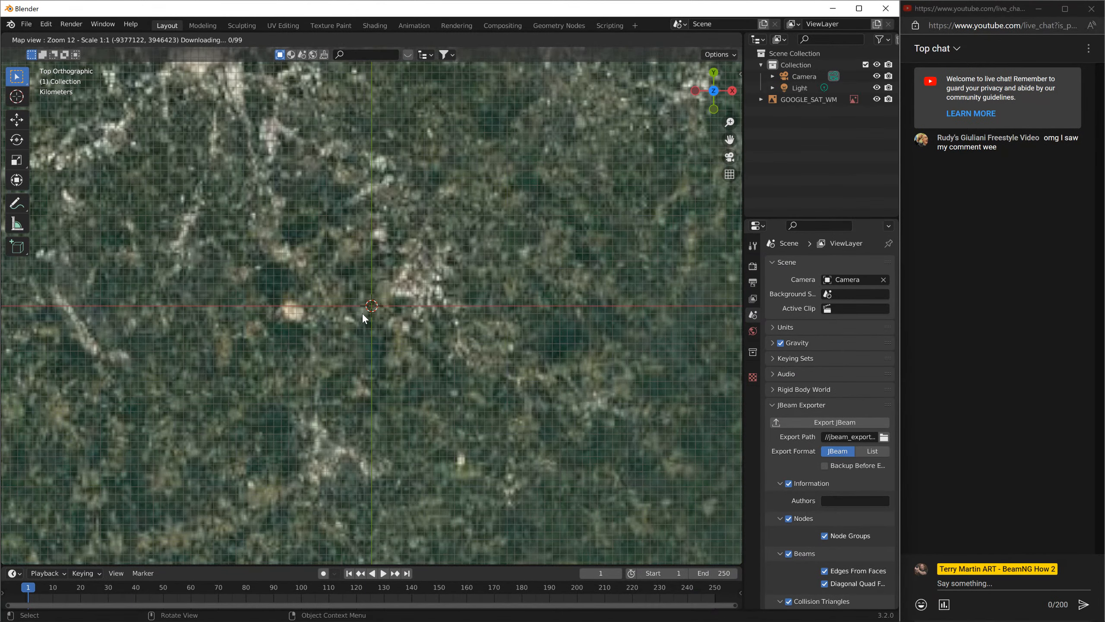
{"action": "scroll", "coordinate": [387, 312], "scroll_direction": "up", "scroll_amount": 1}
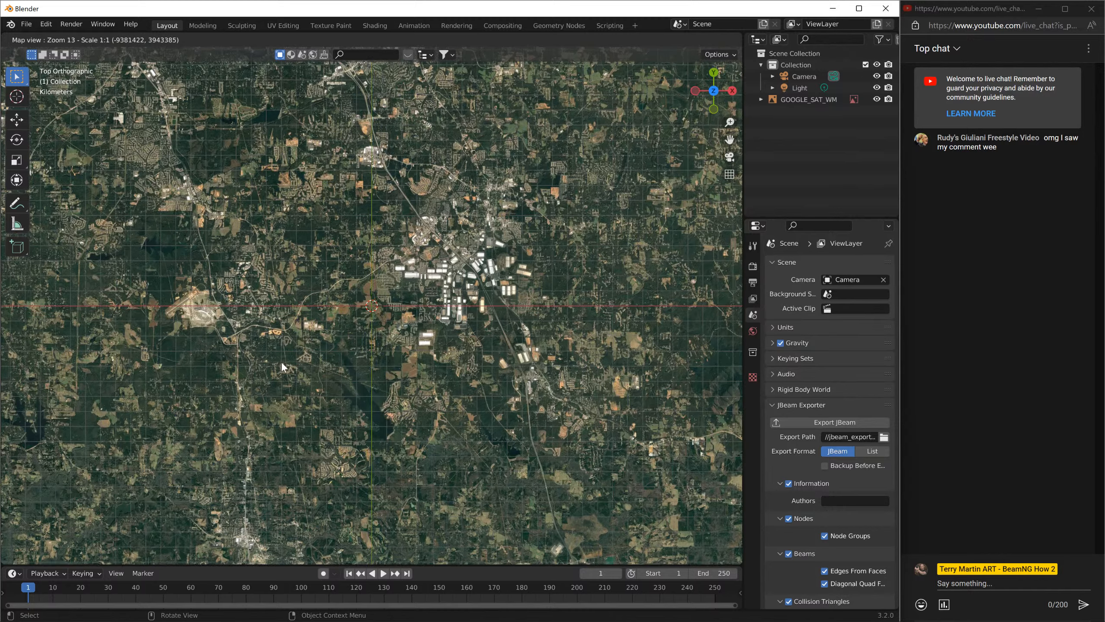
- Bring the oval speedway west of the town into view on the basemap and zoom in to level 18
{"action": "left_click_drag", "start_coordinate": [282, 362], "coordinate": [453, 356]}
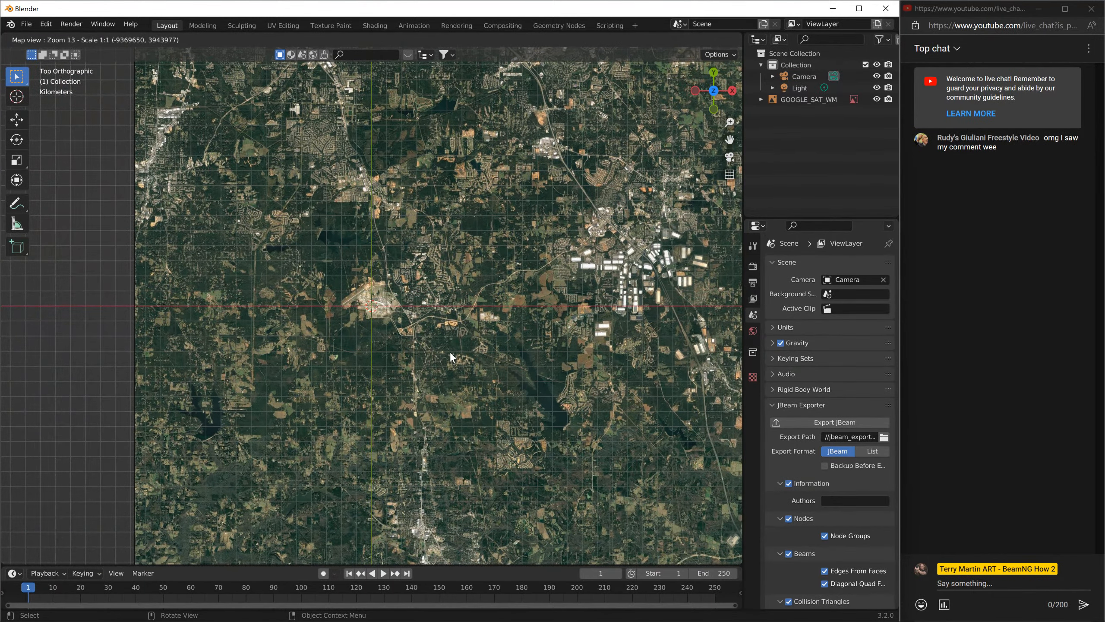
{"action": "scroll", "coordinate": [411, 331], "scroll_direction": "up", "scroll_amount": 1}
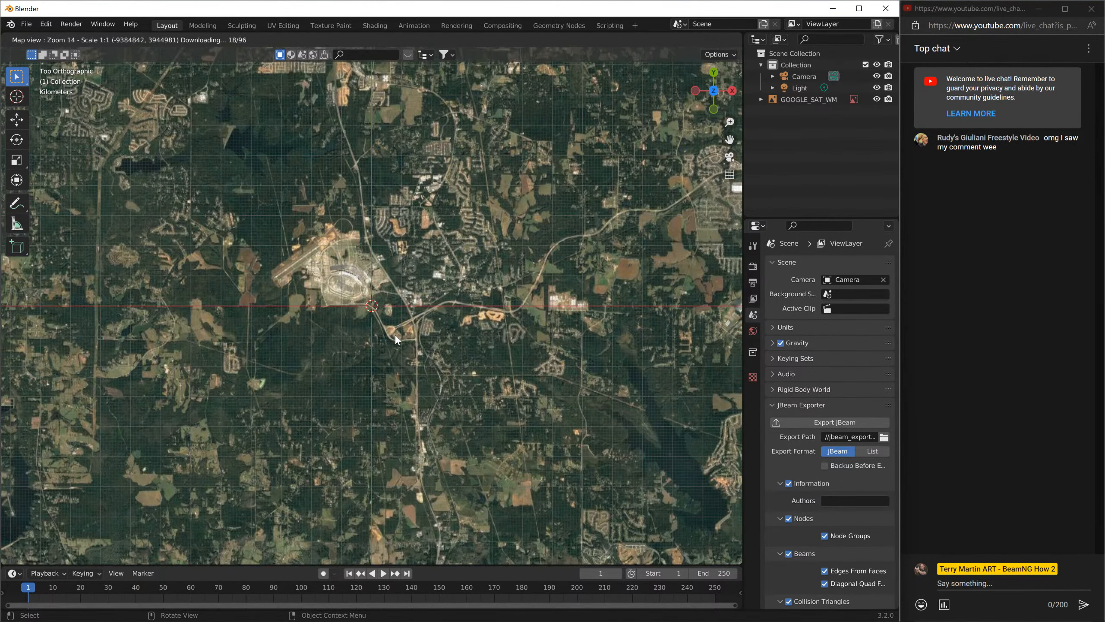
{"action": "scroll", "coordinate": [427, 339], "scroll_direction": "up", "scroll_amount": 3}
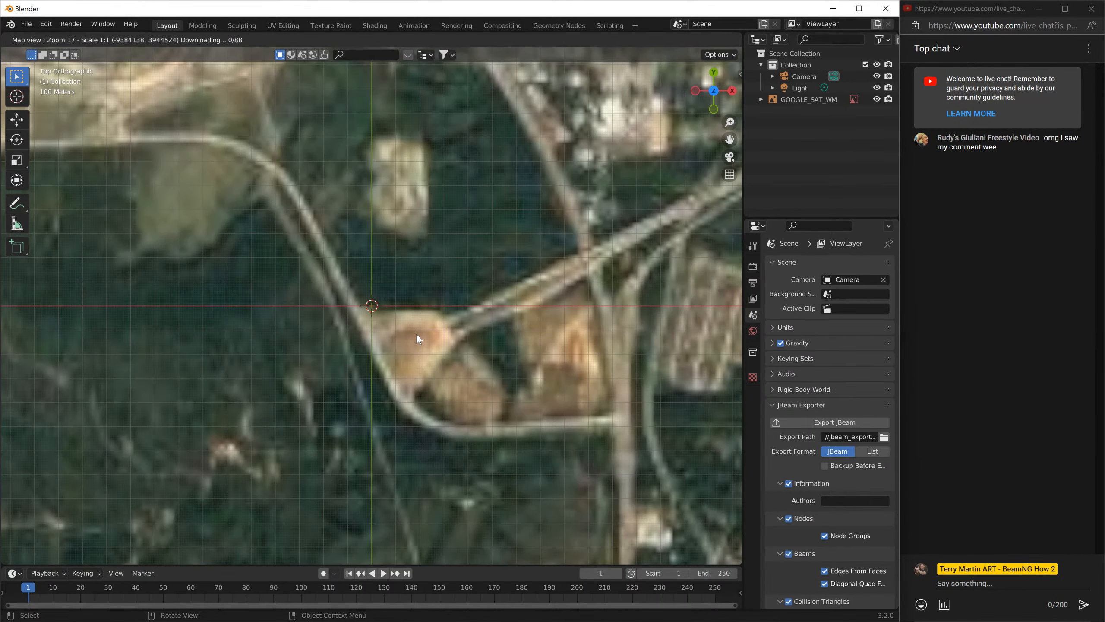
{"action": "left_click_drag", "start_coordinate": [427, 347], "coordinate": [622, 514]}
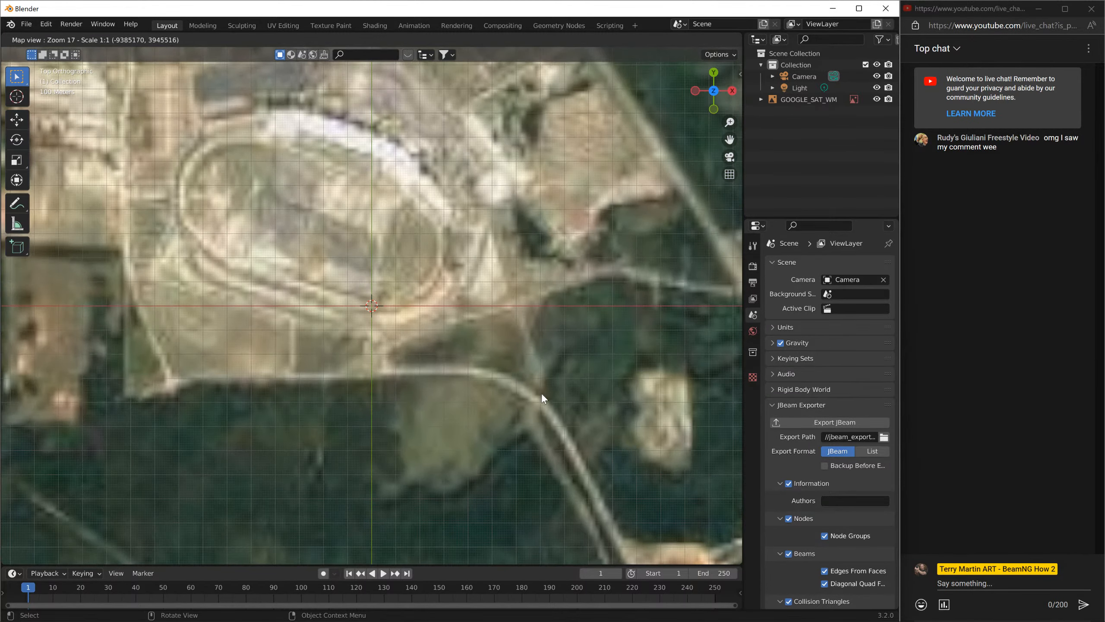
{"action": "left_click_drag", "start_coordinate": [541, 393], "coordinate": [594, 459]}
{"action": "scroll", "coordinate": [513, 353], "scroll_direction": "up", "scroll_amount": 1}
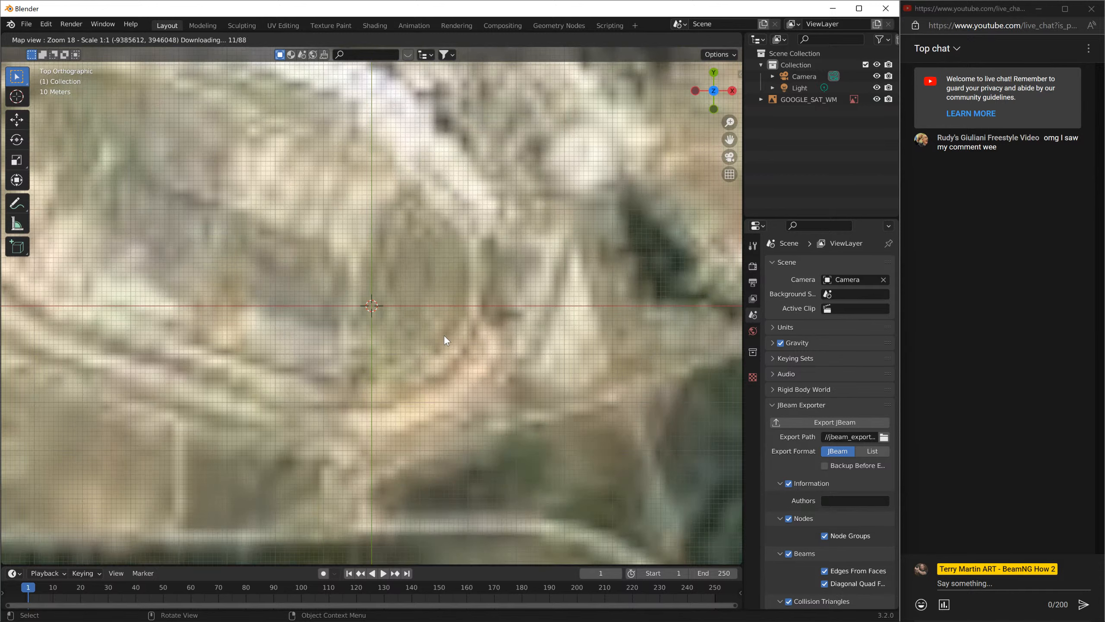
- Inspect the imagery detail of the speedway's eastern infield up to zoom level 22 and return to level 18
{"action": "scroll", "coordinate": [444, 332], "scroll_direction": "up", "scroll_amount": 3}
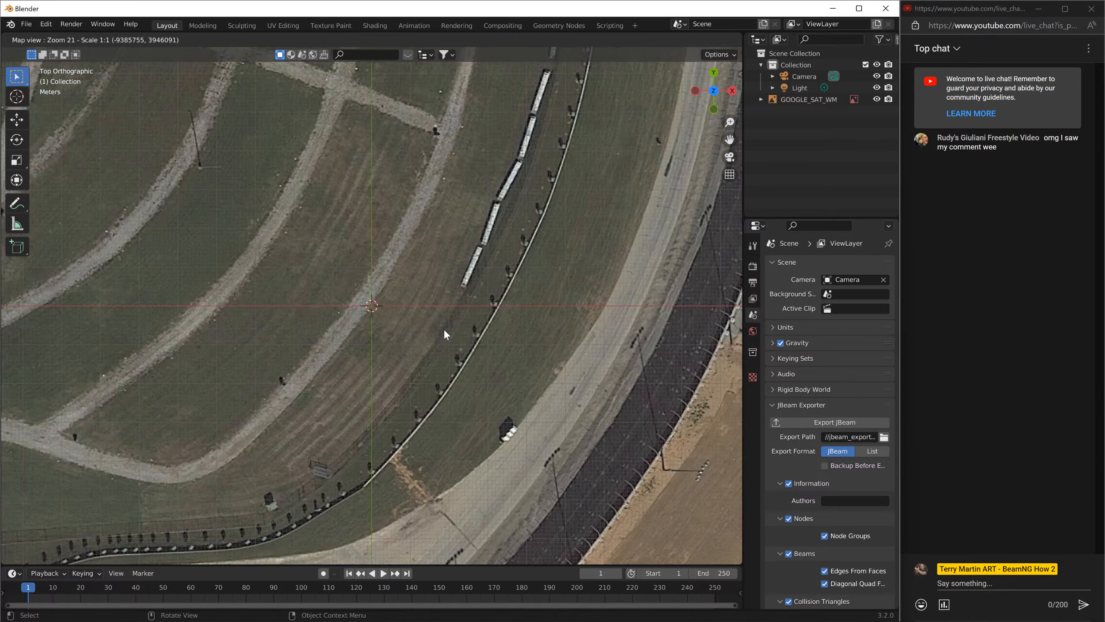
{"action": "scroll", "coordinate": [445, 332], "scroll_direction": "up", "scroll_amount": 1}
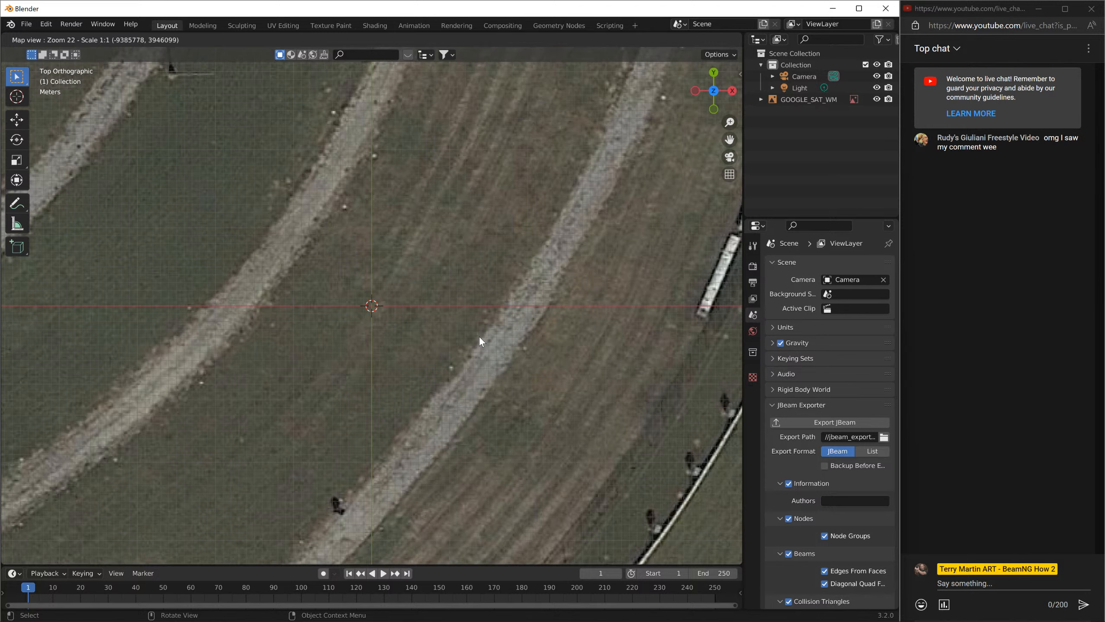
{"action": "scroll", "coordinate": [479, 336], "scroll_direction": "down", "scroll_amount": 1}
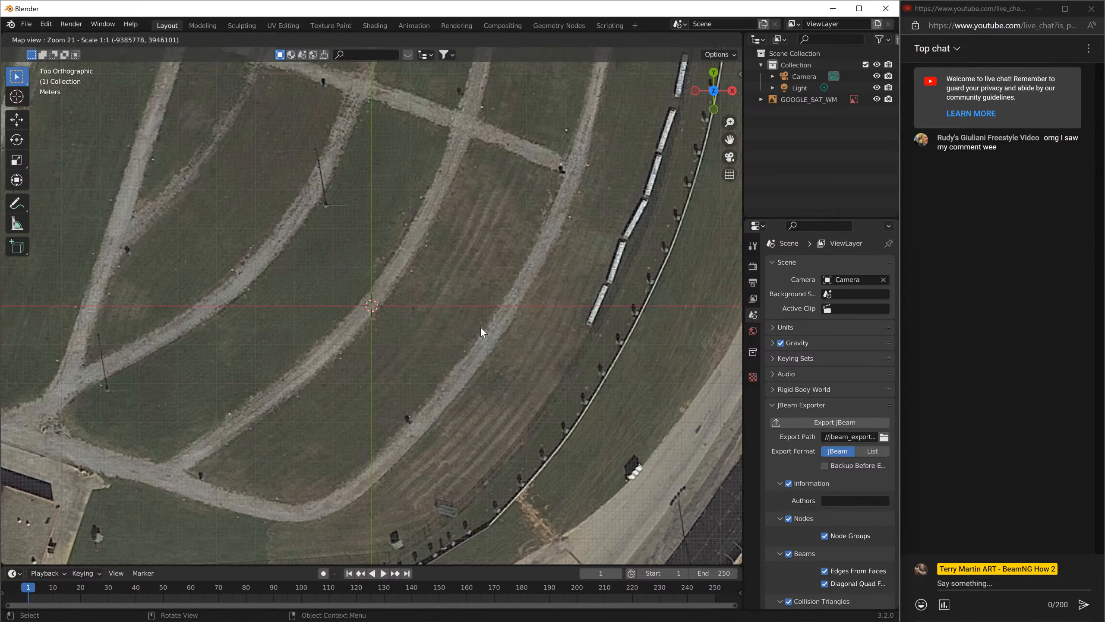
{"action": "scroll", "coordinate": [481, 327], "scroll_direction": "down", "scroll_amount": 1}
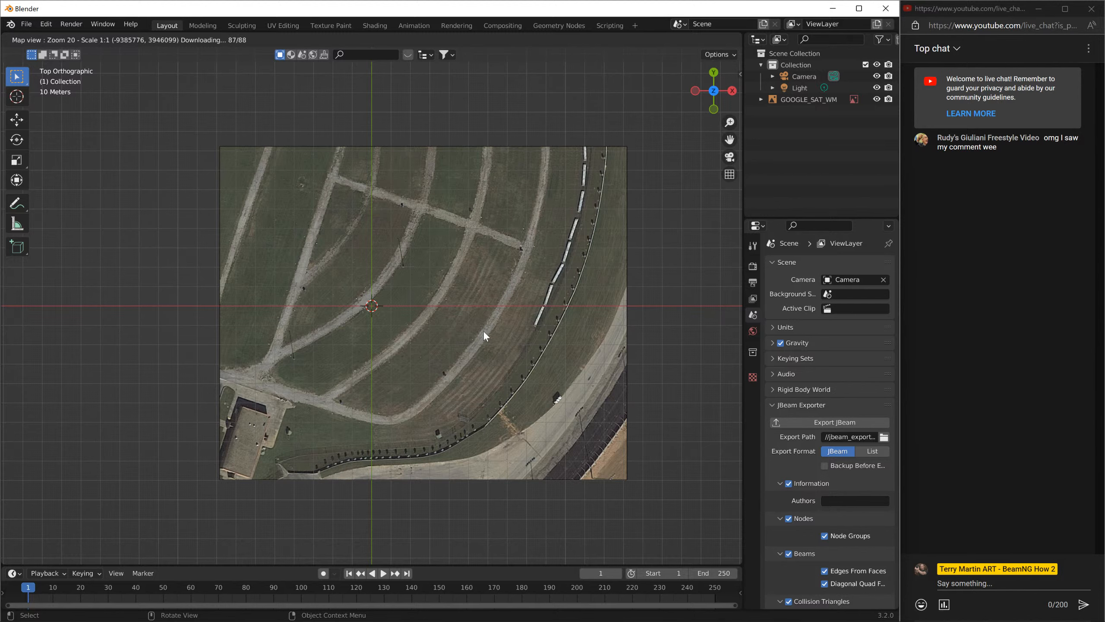
{"action": "scroll", "coordinate": [484, 331], "scroll_direction": "down", "scroll_amount": 1}
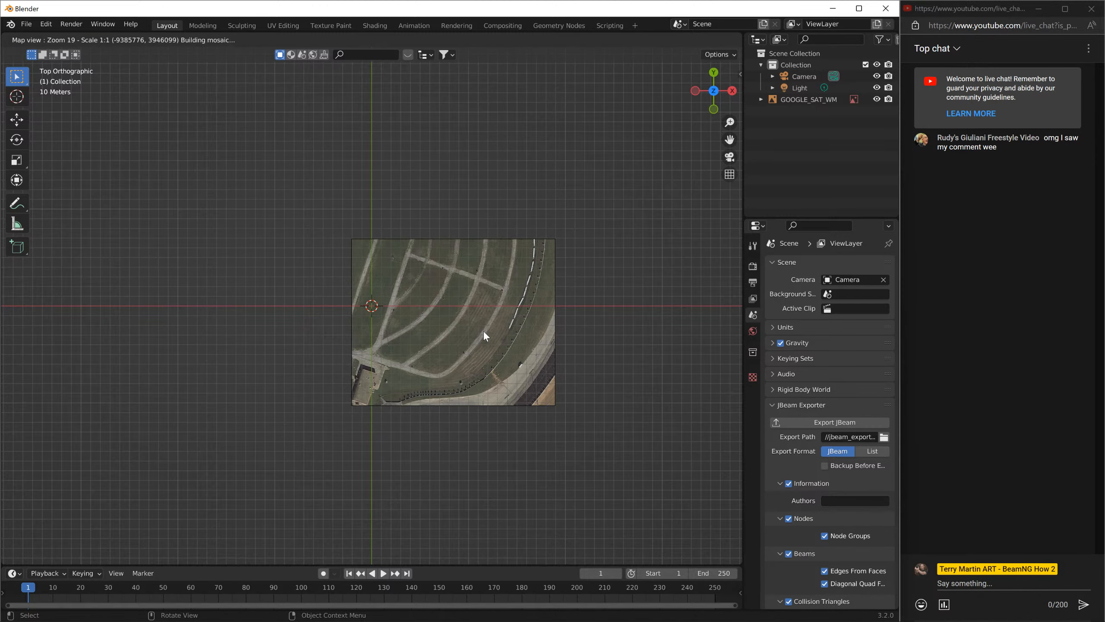
{"action": "scroll", "coordinate": [484, 331], "scroll_direction": "down", "scroll_amount": 1}
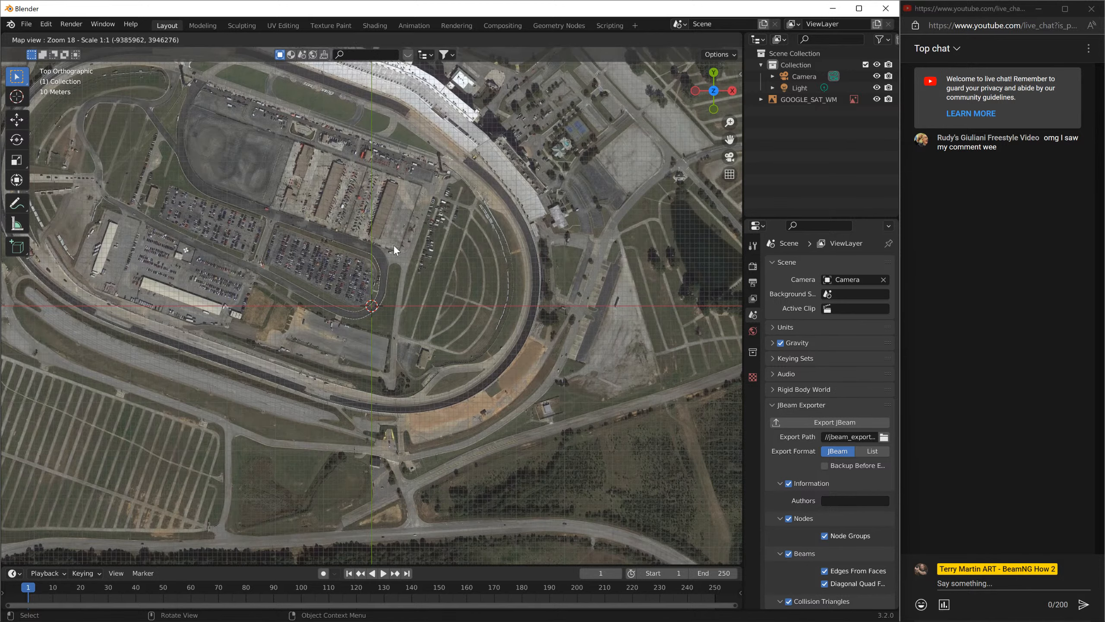
- Frame the whole oval speedway, lock the map zoom and raise the basemap imagery to level 20
{"action": "left_click_drag", "start_coordinate": [383, 261], "coordinate": [471, 351]}
{"action": "key", "text": "l"}
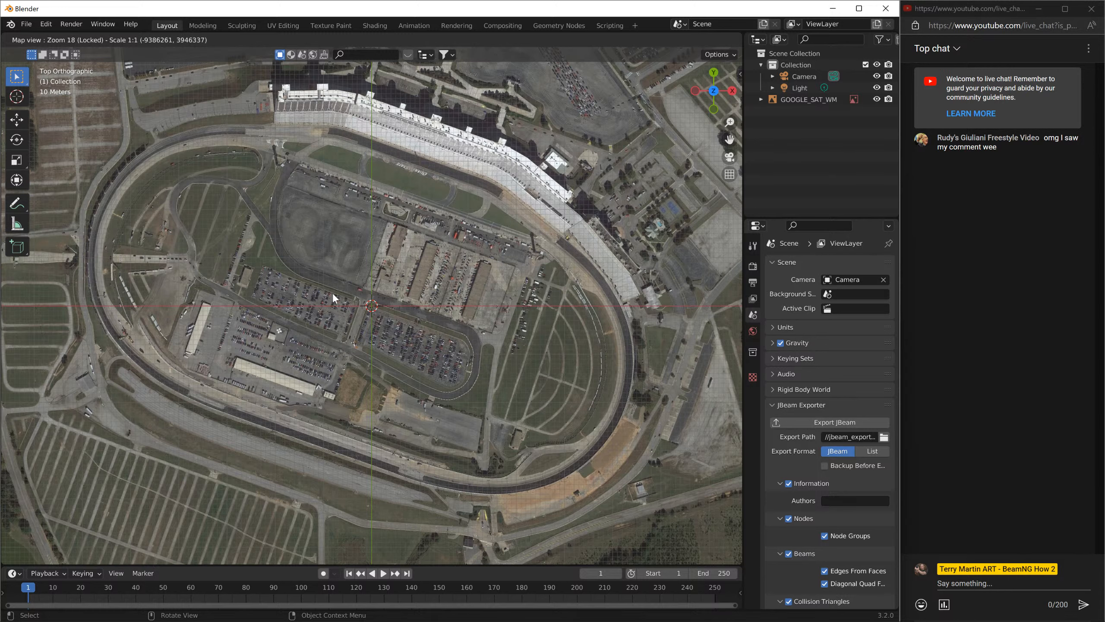
{"action": "scroll", "coordinate": [356, 315], "scroll_direction": "up", "scroll_amount": 1}
{"action": "scroll", "coordinate": [357, 314], "scroll_direction": "up", "scroll_amount": 1}
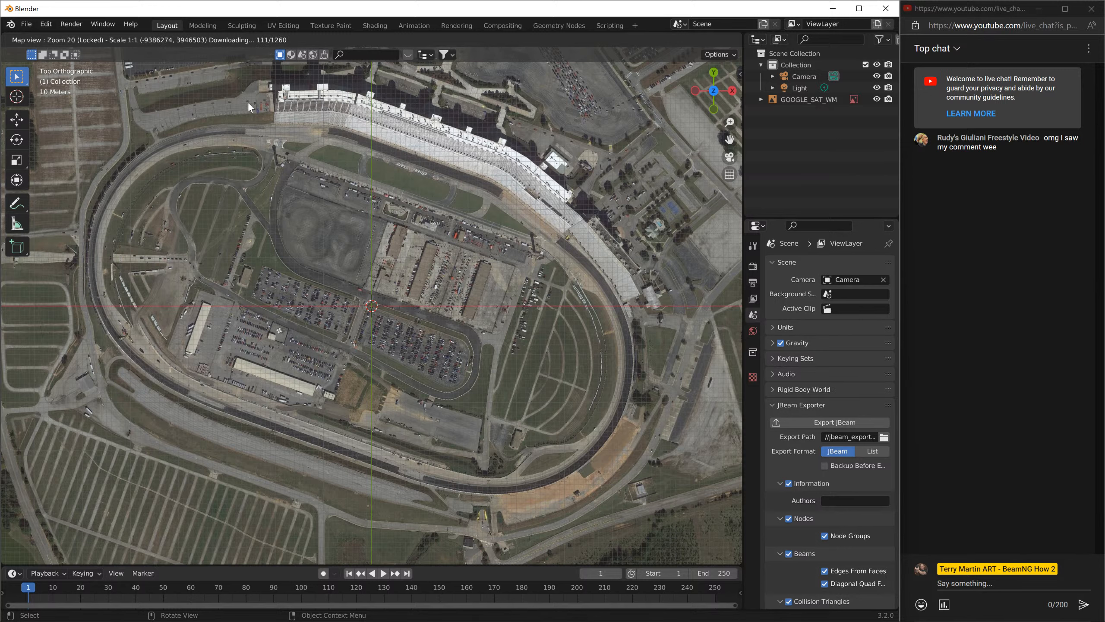
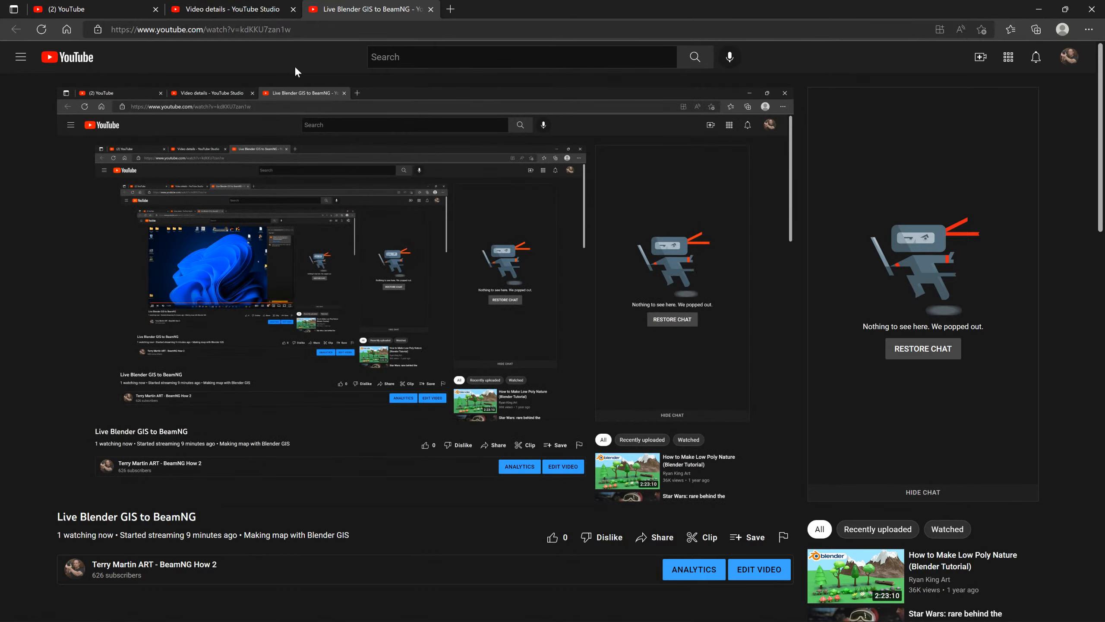
- Switch from the browser back to Blender and reframe the speedway slightly closer at locked zoom level 20
{"action": "left_click", "coordinate": [1039, 9]}
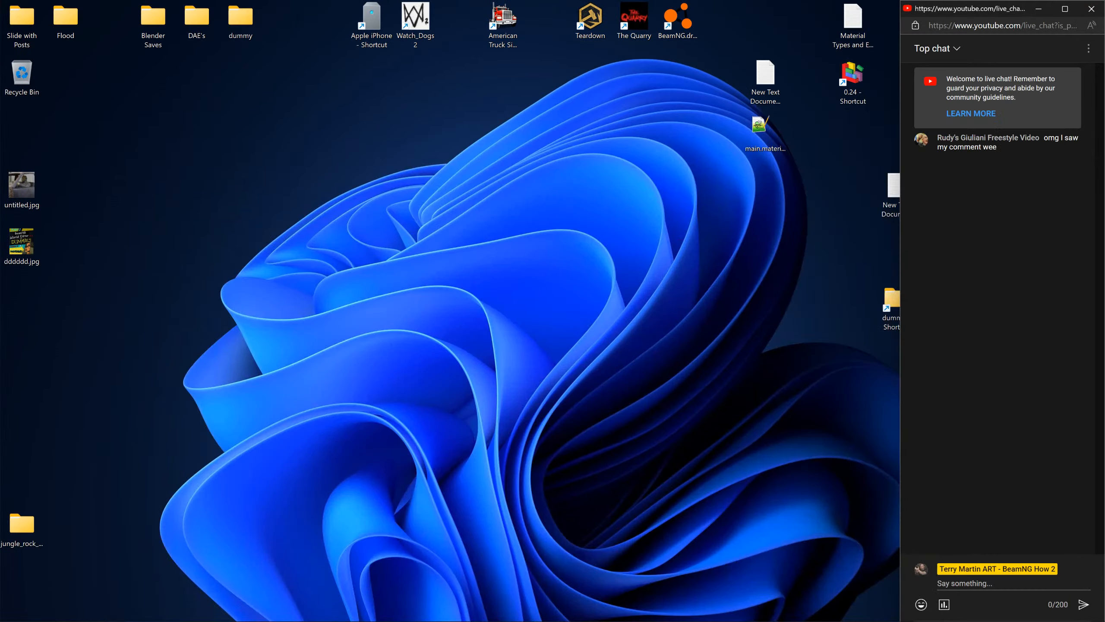
{"action": "mouse_move", "coordinate": [464, 608]}
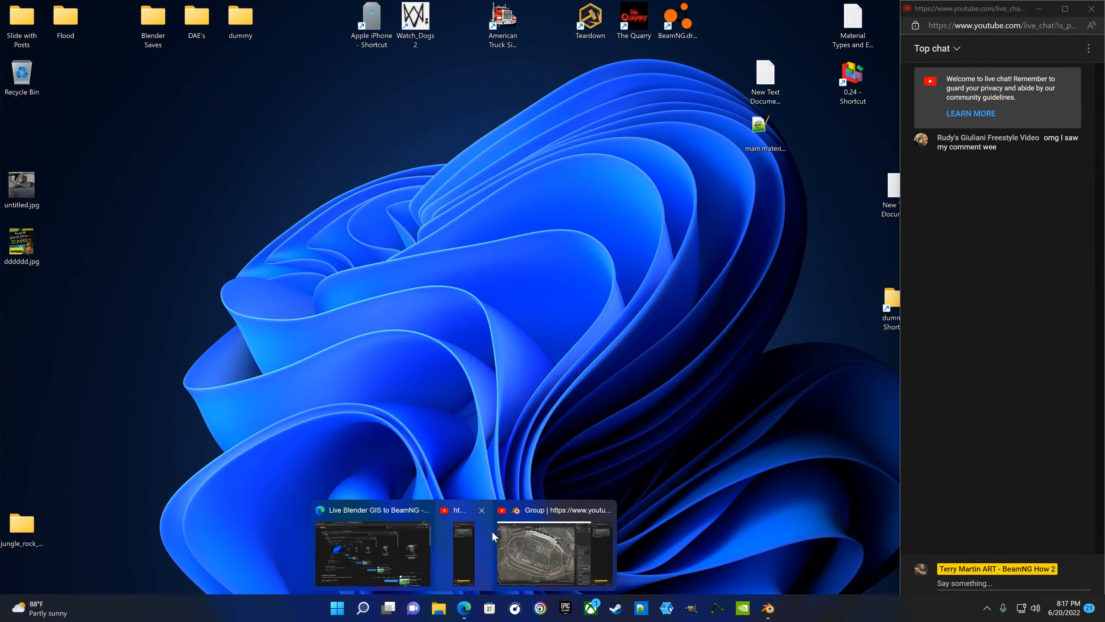
{"action": "left_click", "coordinate": [550, 511]}
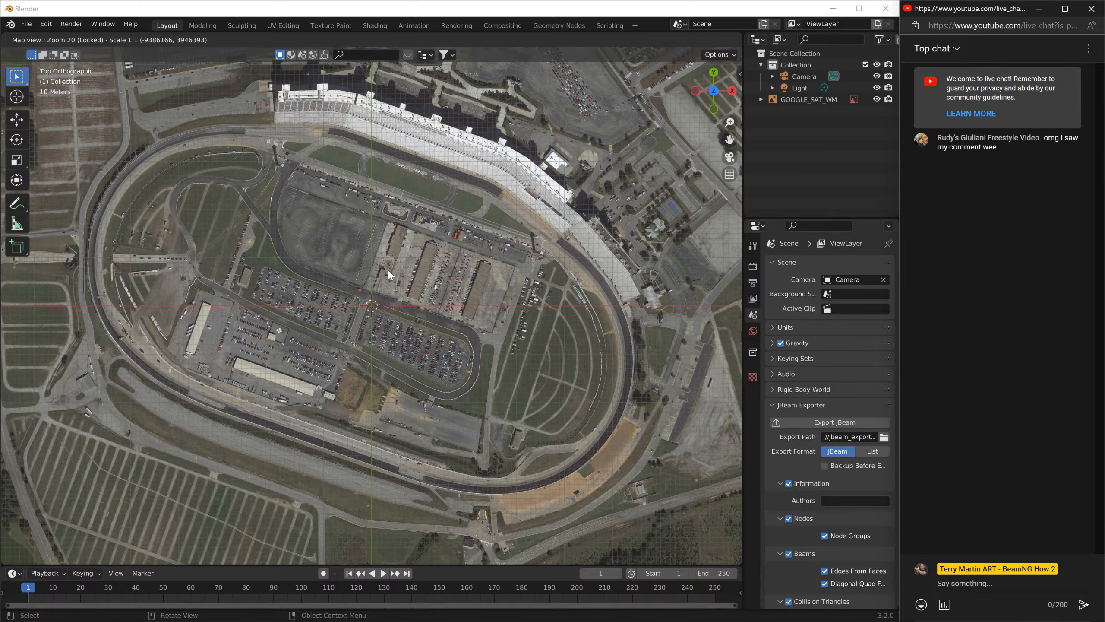
{"action": "left_click", "coordinate": [395, 260]}
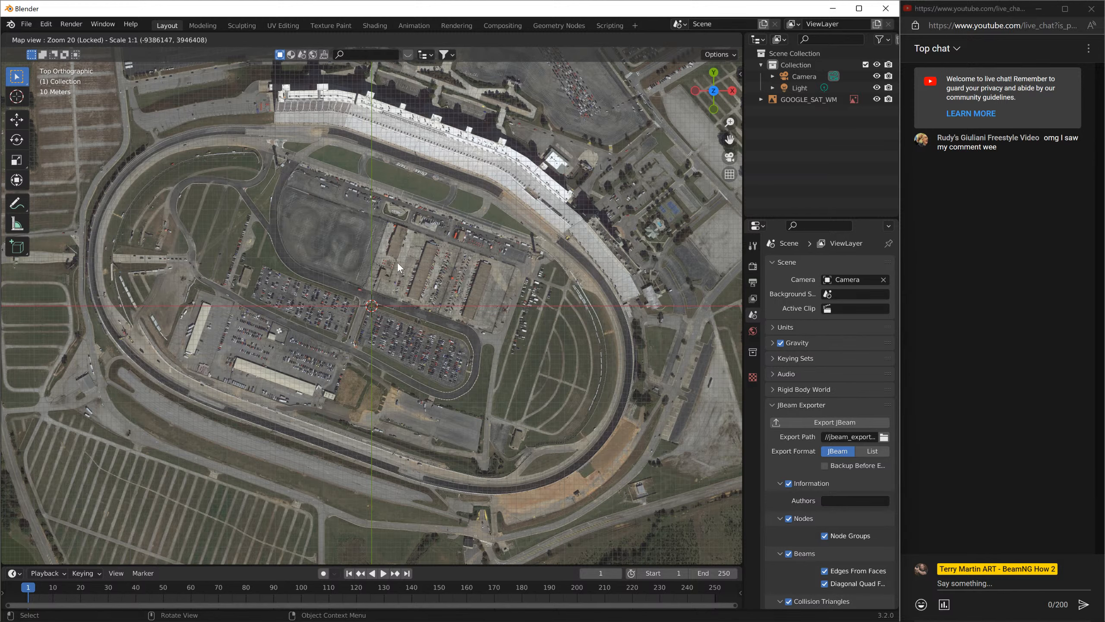
{"action": "middle_click_drag", "start_coordinate": [398, 223], "coordinate": [416, 292]}
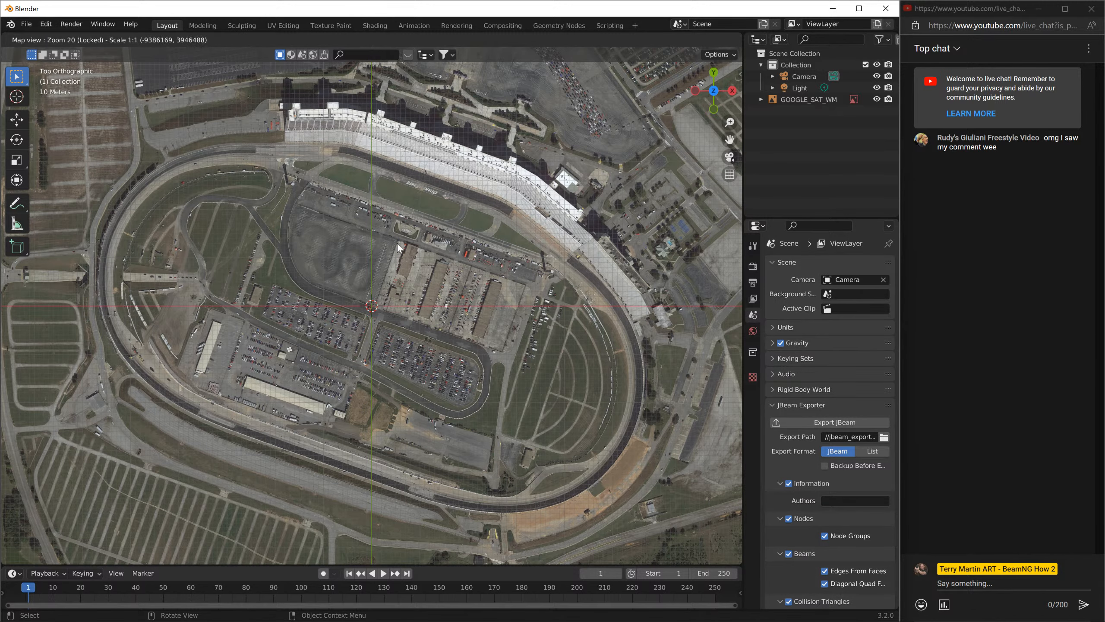
{"action": "scroll", "coordinate": [398, 249], "scroll_direction": "up", "scroll_amount": 1}
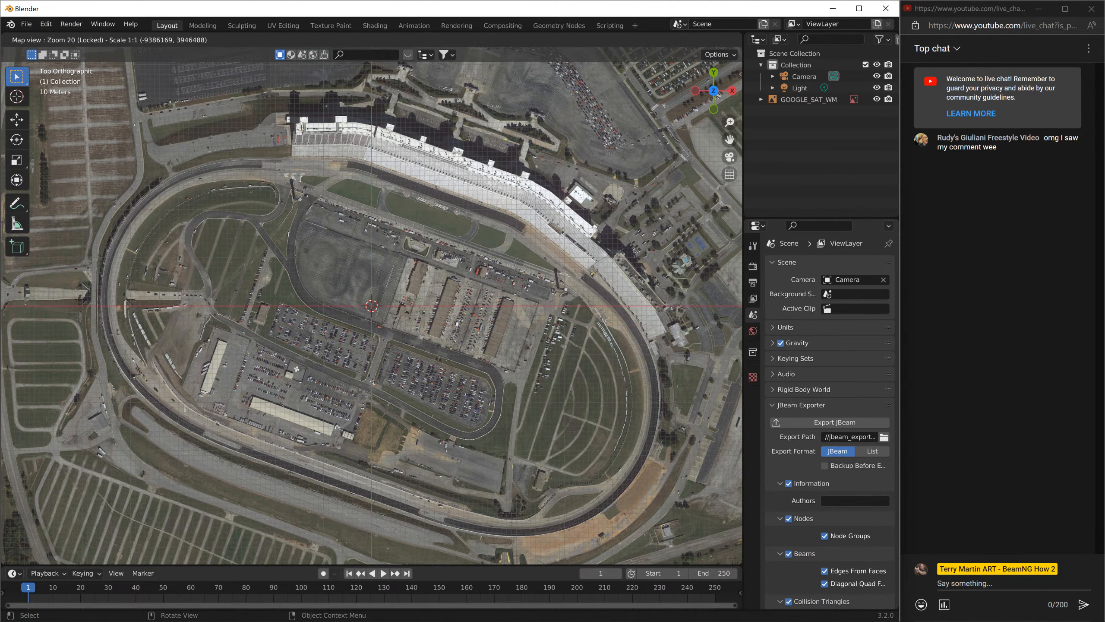
- Export the locked basemap as a textured satellite plane and tilt it with a trackball rotation to about 43°, -10°, -4°
{"action": "key", "text": "e"}
{"action": "key", "text": "r"}
{"action": "key", "text": "r"}
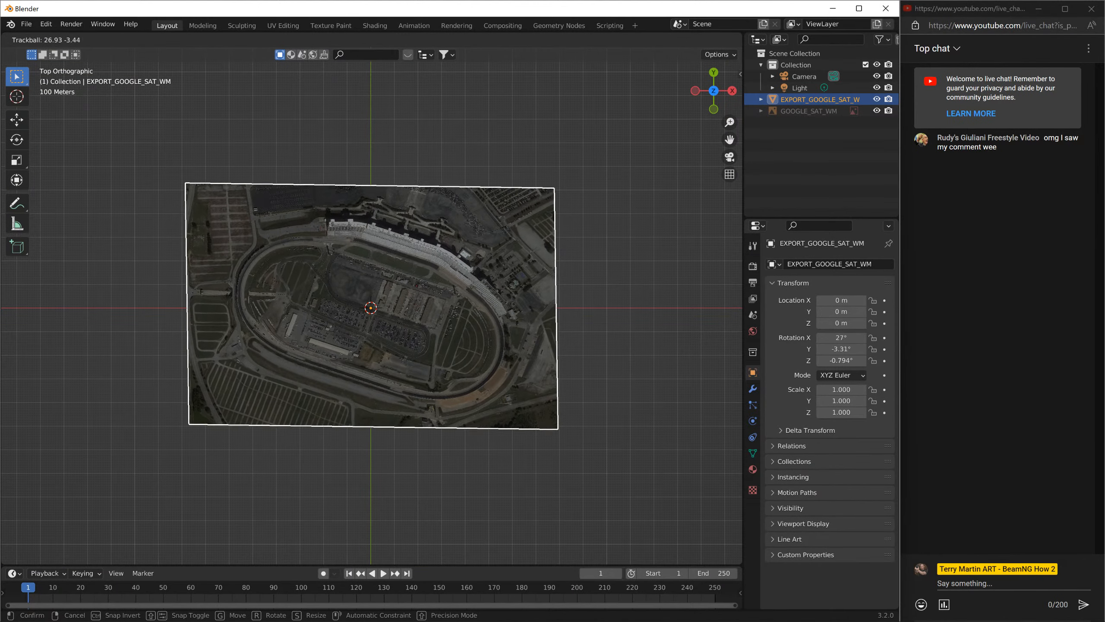
{"action": "left_click", "coordinate": [391, 263]}
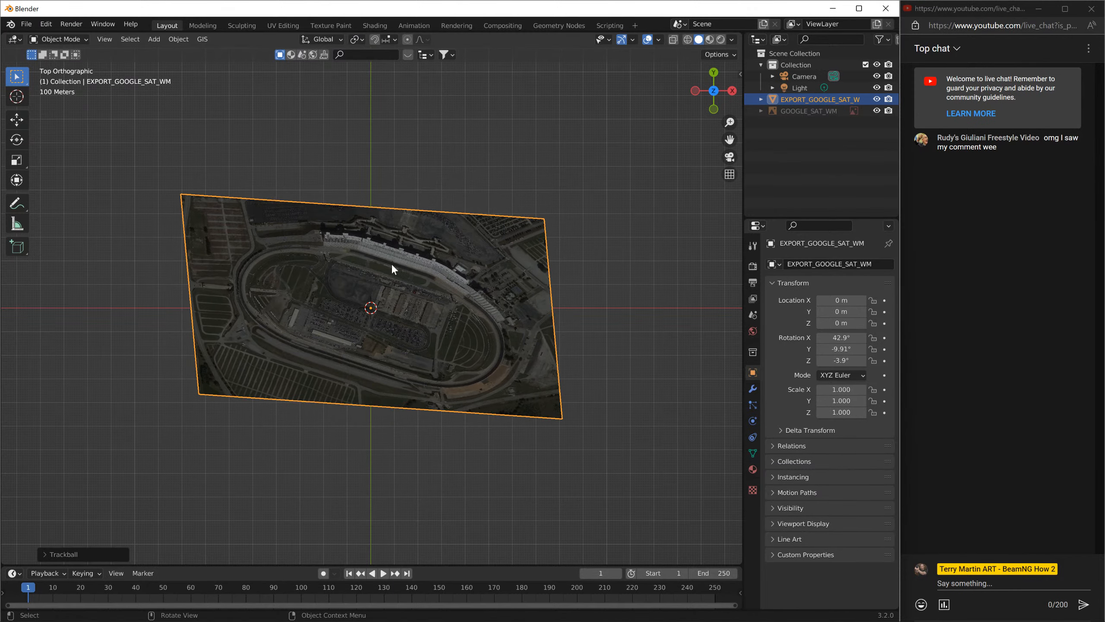
- Show the exported satellite plane in Material Preview shading and view it from above its surface
{"action": "middle_click_drag", "start_coordinate": [376, 293], "coordinate": [702, 215]}
{"action": "left_click", "coordinate": [710, 40]}
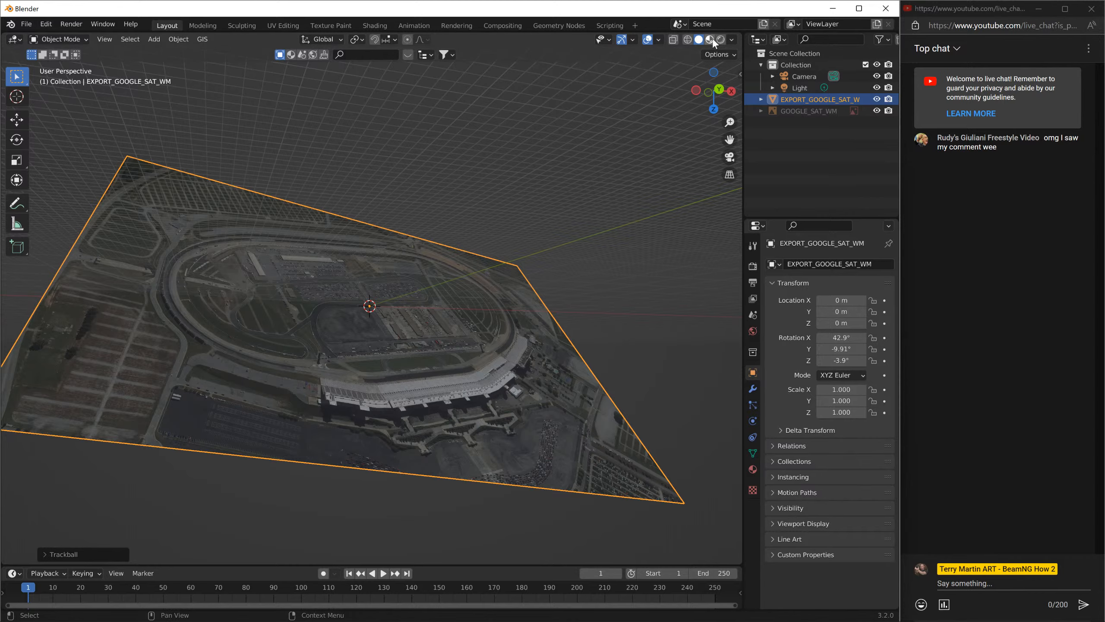
{"action": "middle_click_drag", "start_coordinate": [625, 188], "coordinate": [482, 535]}
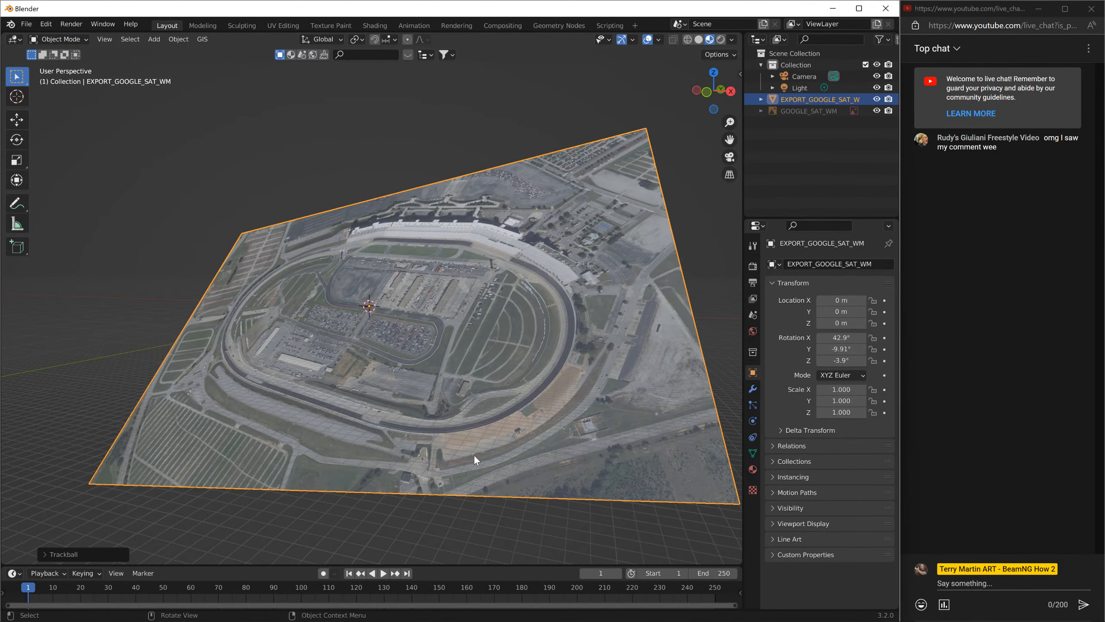
- Step back to the scene before the export, then redo the history up to the tilted satellite plane
{"action": "key", "text": "Delete"}
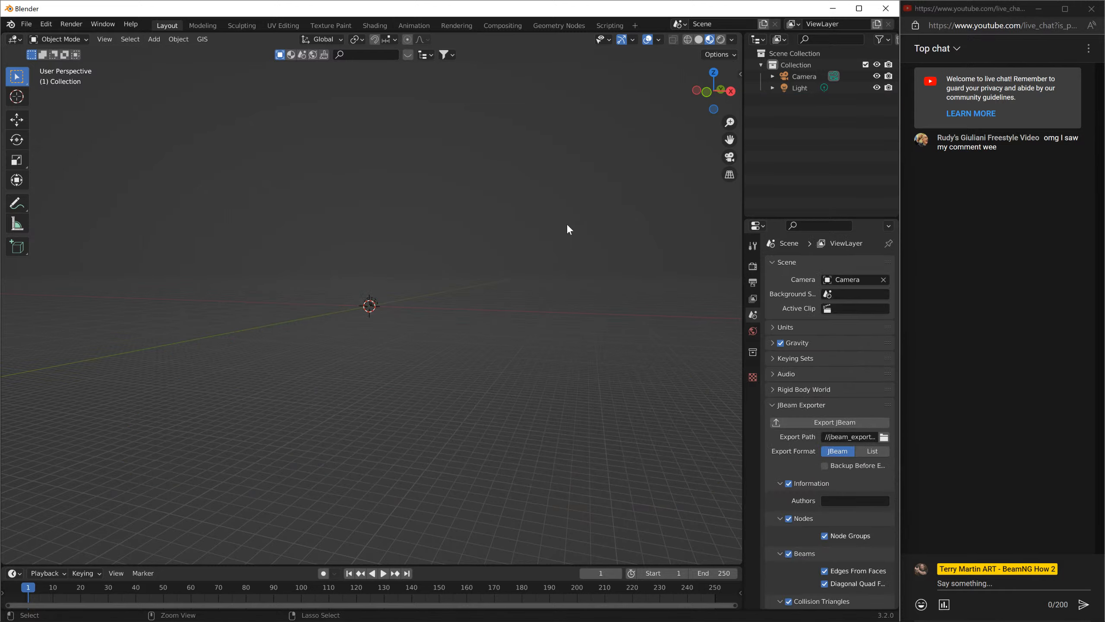
{"action": "middle_click_drag", "start_coordinate": [428, 296], "coordinate": [437, 337]}
{"action": "key", "text": "ctrl+z"}
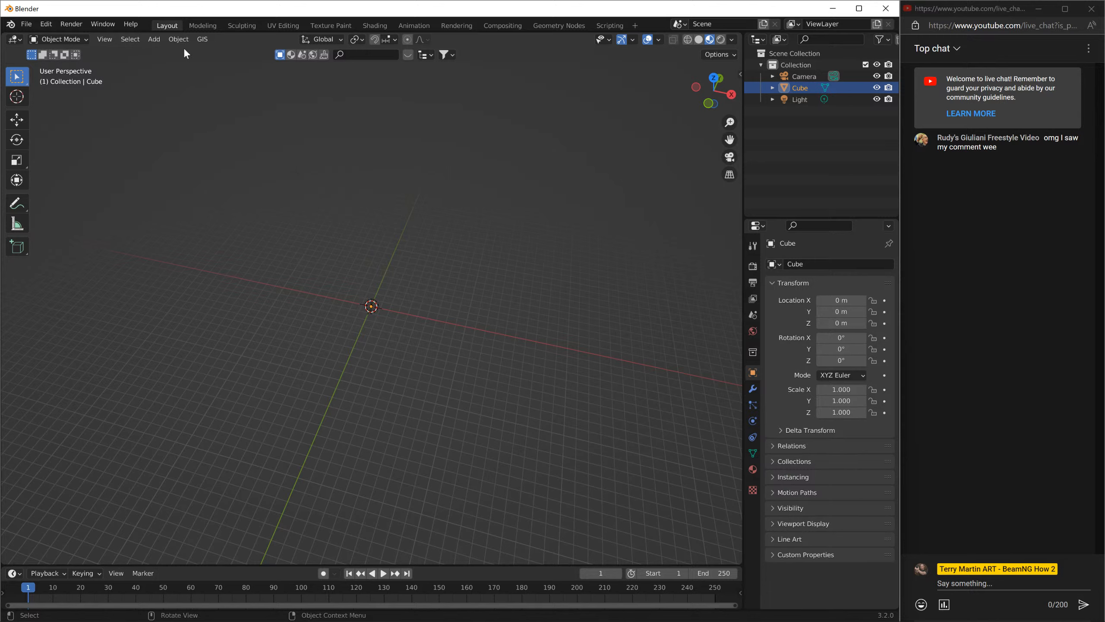
{"action": "left_click", "coordinate": [46, 25]}
{"action": "left_click", "coordinate": [49, 49]}
{"action": "left_click", "coordinate": [45, 27]}
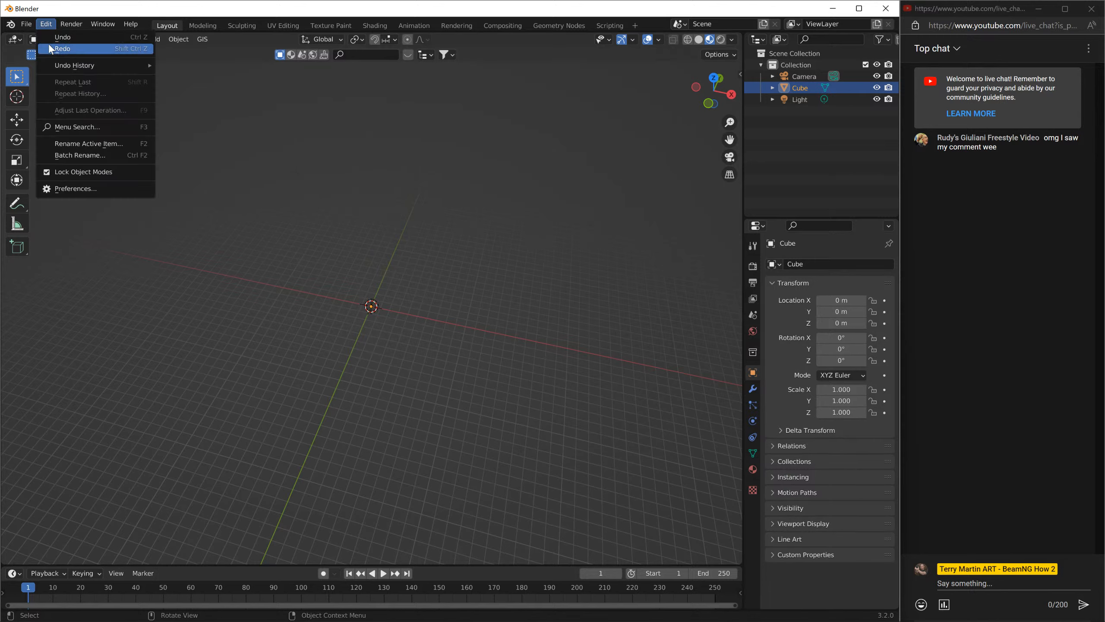
{"action": "left_click", "coordinate": [48, 47]}
{"action": "left_click", "coordinate": [48, 24]}
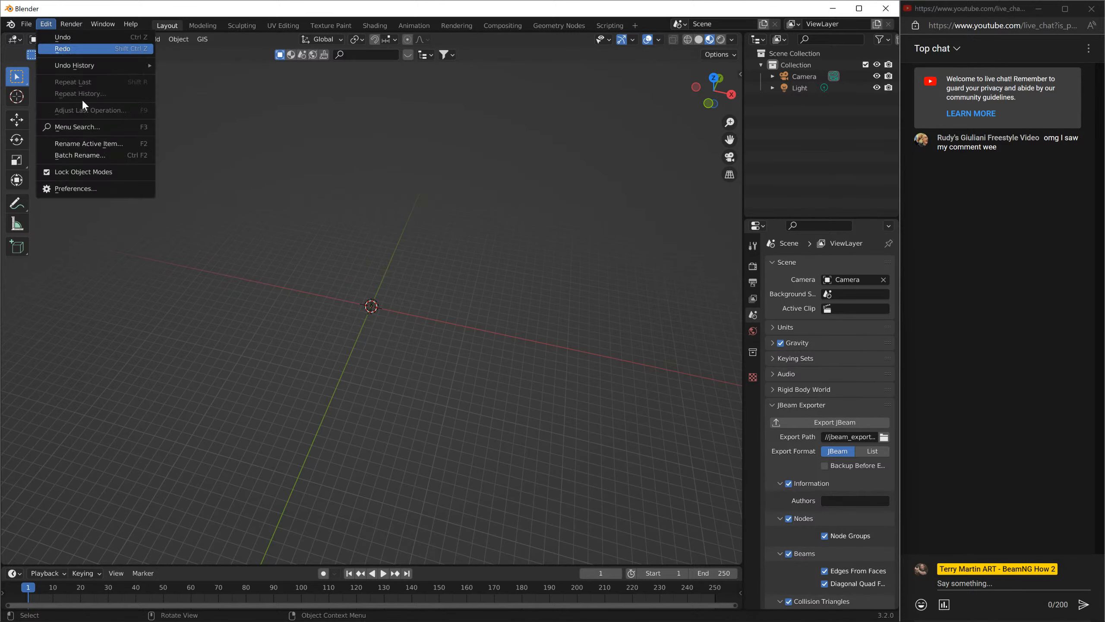
{"action": "left_click", "coordinate": [63, 49]}
{"action": "mouse_move", "coordinate": [338, 241]}
{"action": "middle_mouse_down"}
{"action": "mouse_move", "coordinate": [370, 183]}
{"action": "mouse_move", "coordinate": [353, 229]}
{"action": "middle_mouse_up"}
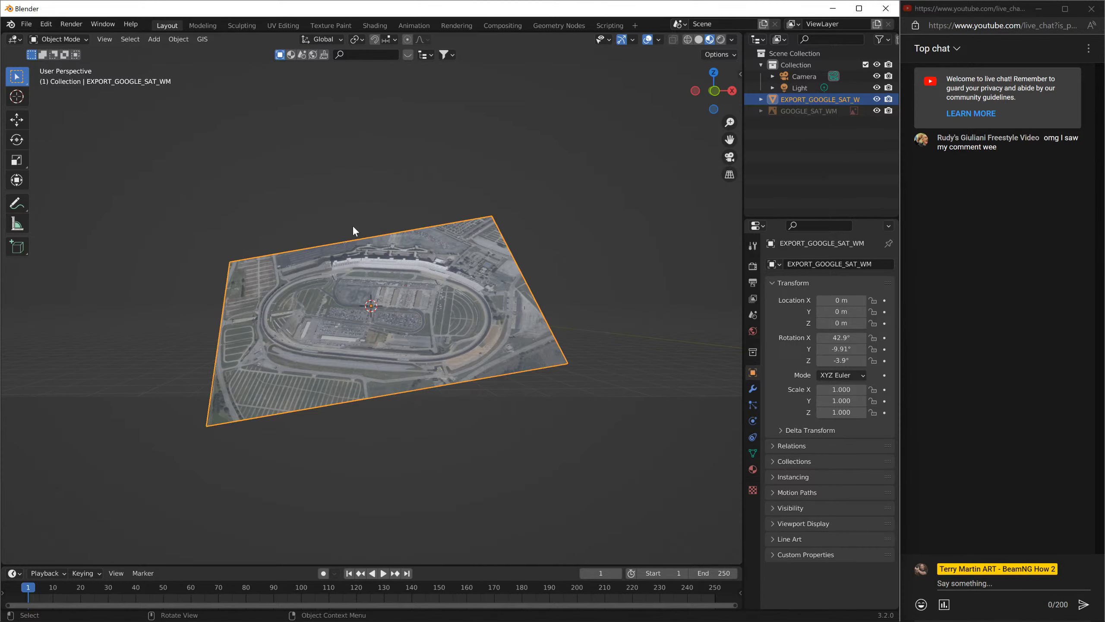
- Set the satellite plane's X, Y and Z rotation to 0°
{"action": "left_click", "coordinate": [741, 73]}
{"action": "double_click", "coordinate": [661, 146]}
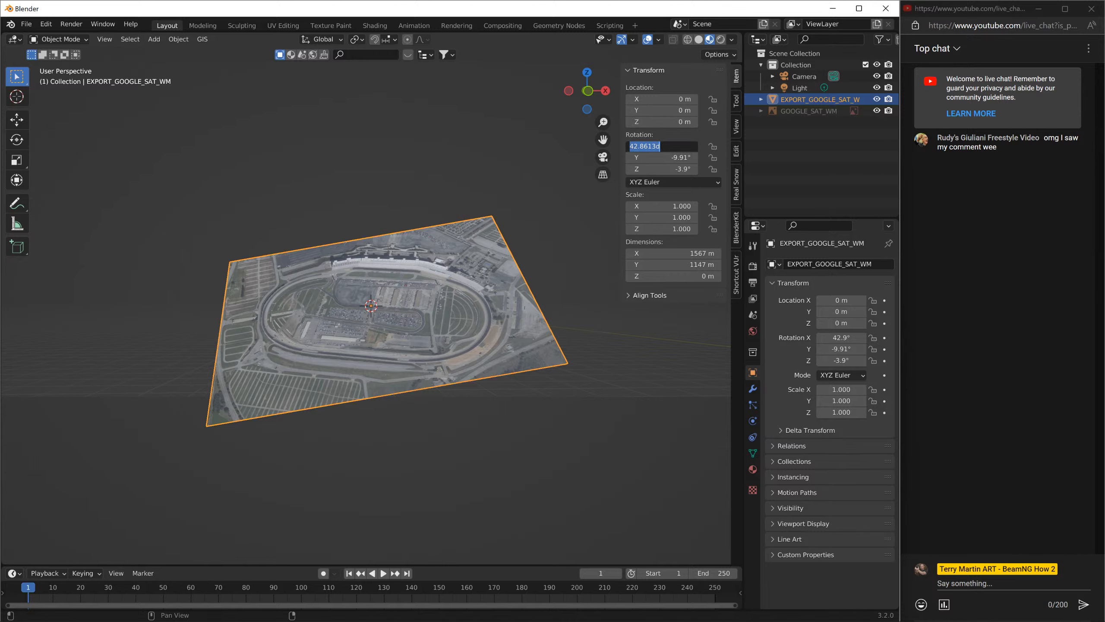
{"action": "type", "text": "00"}
{"action": "key", "text": "Tab"}
{"action": "type", "text": "0"}
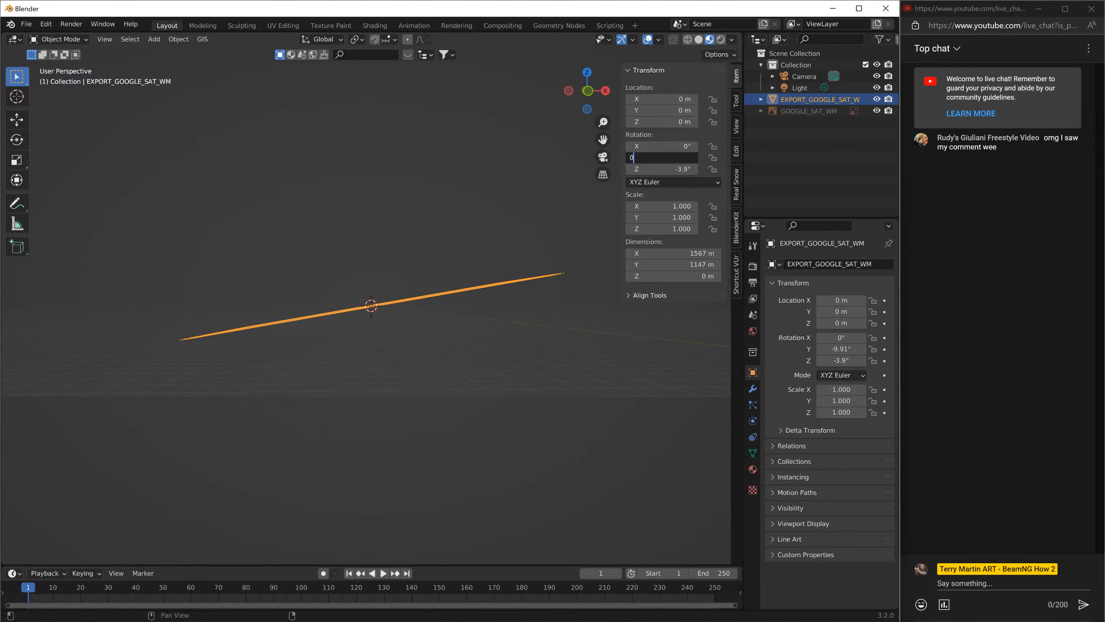
{"action": "key", "text": "Tab"}
{"action": "type", "text": "0"}
{"action": "key", "text": "Return"}
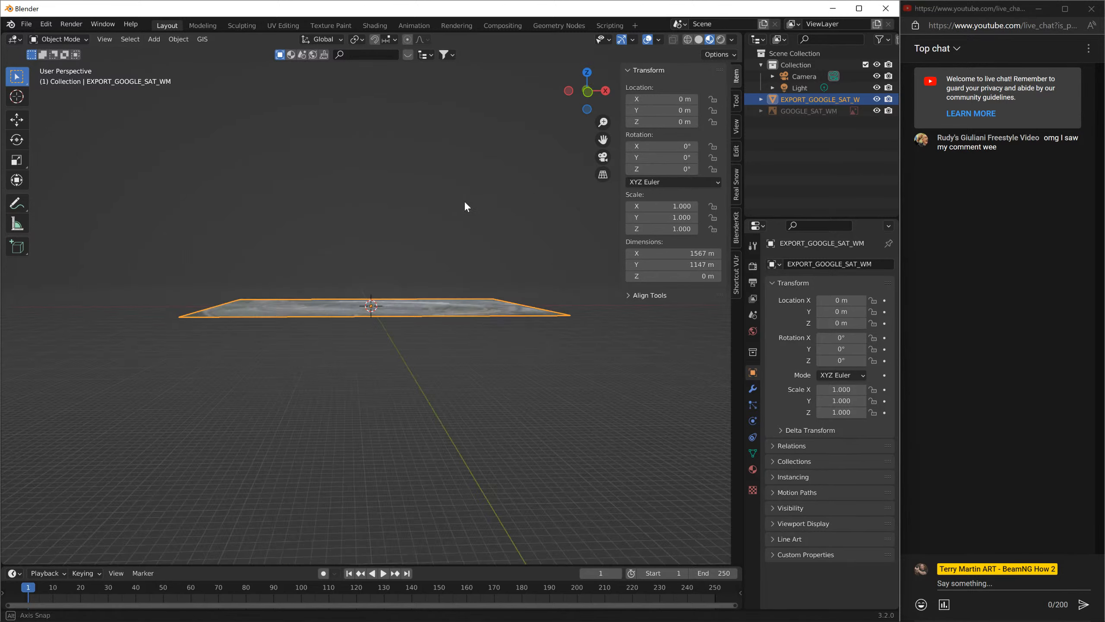
- Examine the levelled satellite plane's infield roads, car parks and garages up close, and return to an overview of the speedway
{"action": "middle_click_drag", "start_coordinate": [465, 203], "coordinate": [428, 268]}
{"action": "scroll", "coordinate": [423, 268], "scroll_direction": "up", "scroll_amount": 8}
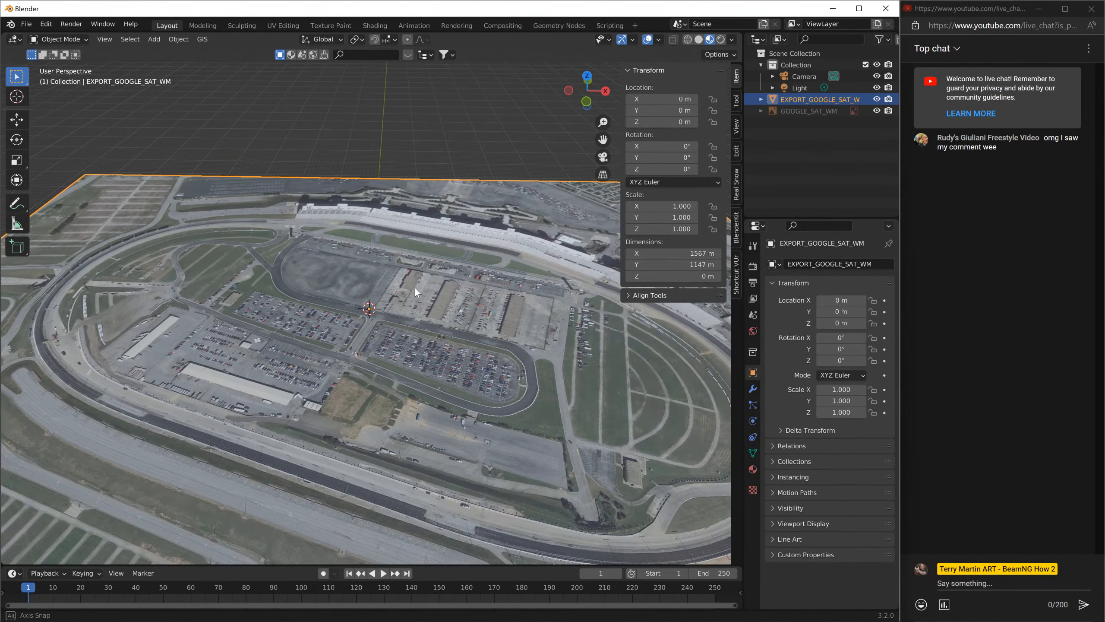
{"action": "scroll", "coordinate": [414, 287], "scroll_direction": "up", "scroll_amount": 3}
{"action": "middle_click_drag", "start_coordinate": [381, 365], "coordinate": [372, 301]}
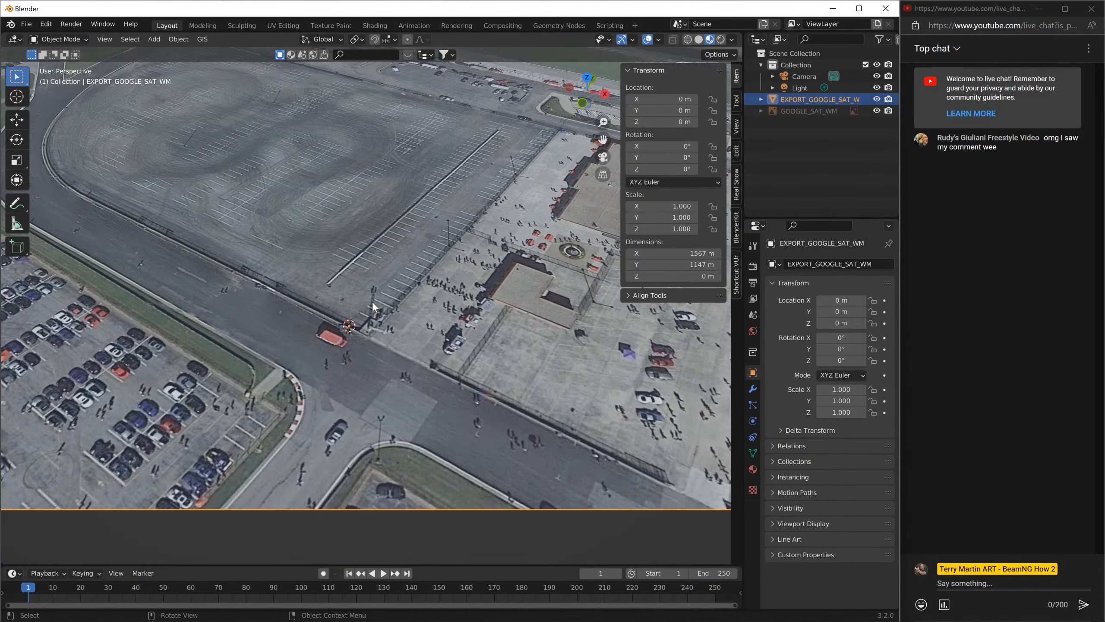
{"action": "middle_click_drag", "start_coordinate": [502, 419], "coordinate": [348, 345], "text": "shift"}
{"action": "scroll", "coordinate": [430, 321], "scroll_direction": "down", "scroll_amount": 5}
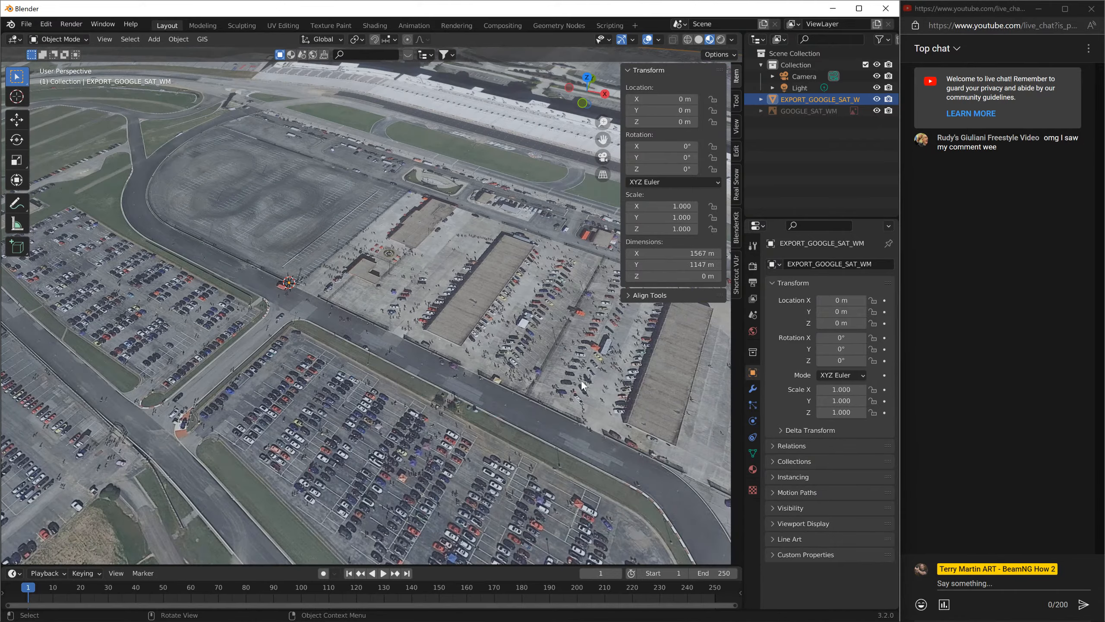
{"action": "middle_click_drag", "start_coordinate": [583, 385], "coordinate": [359, 462]}
{"action": "middle_click_drag", "start_coordinate": [366, 287], "coordinate": [342, 278]}
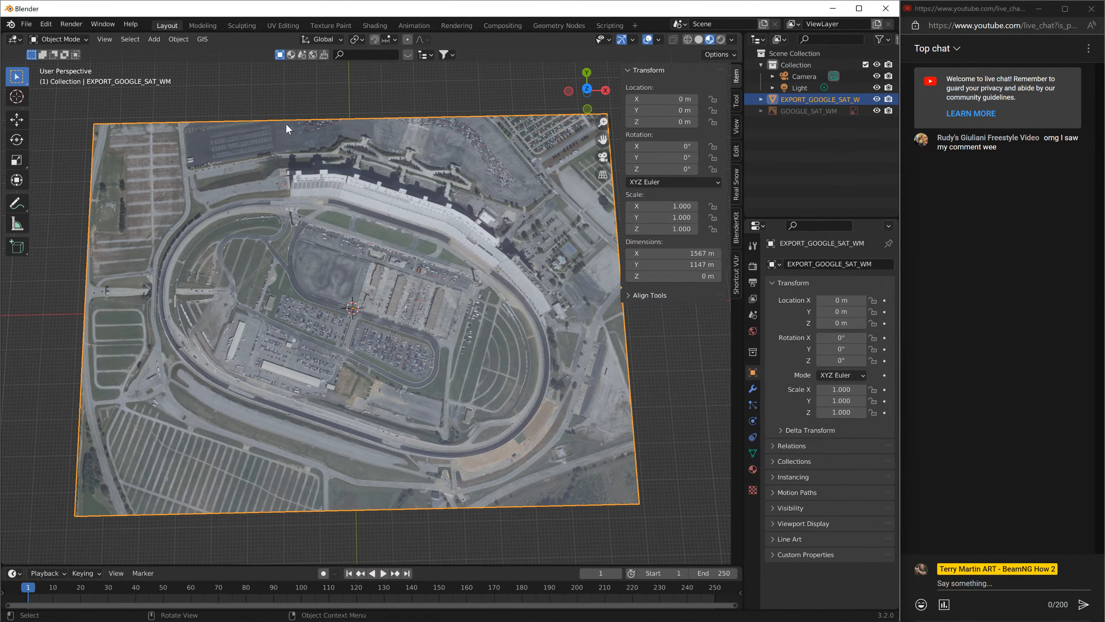
- Apply SRTM elevation to the satellite plane from the OpenTopography SRTM 30m server
{"action": "left_click", "coordinate": [204, 39]}
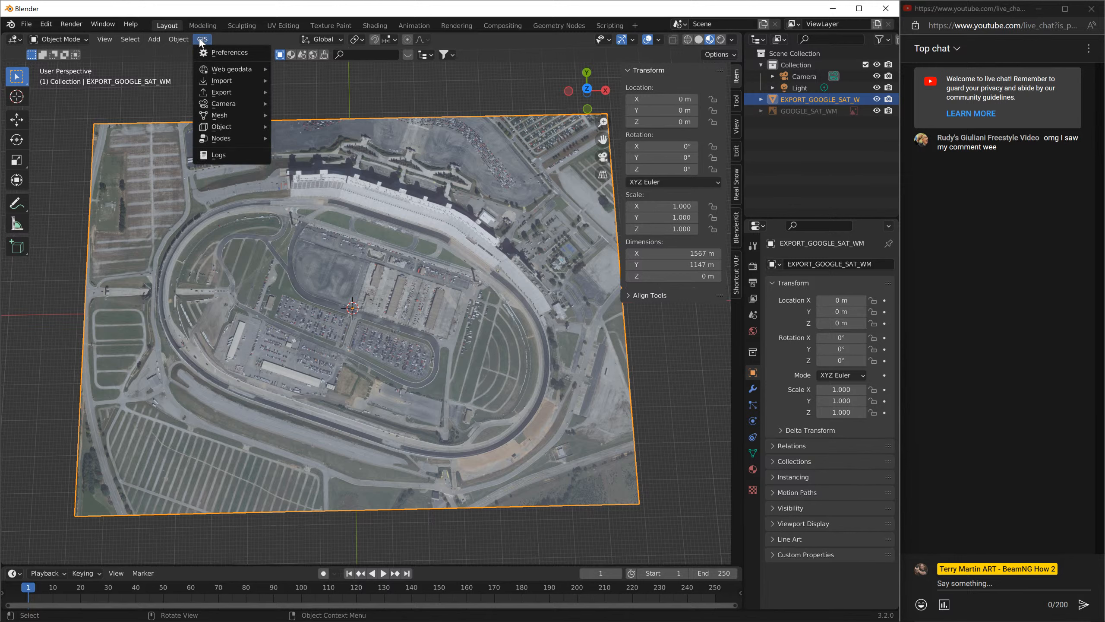
{"action": "mouse_move", "coordinate": [234, 71]}
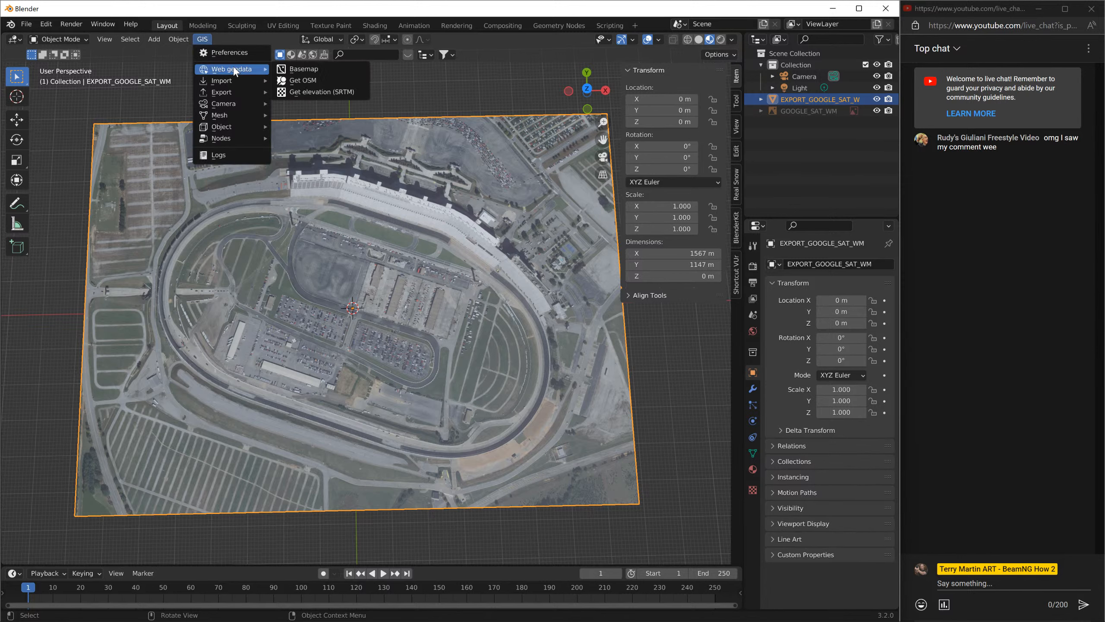
{"action": "left_click", "coordinate": [300, 89]}
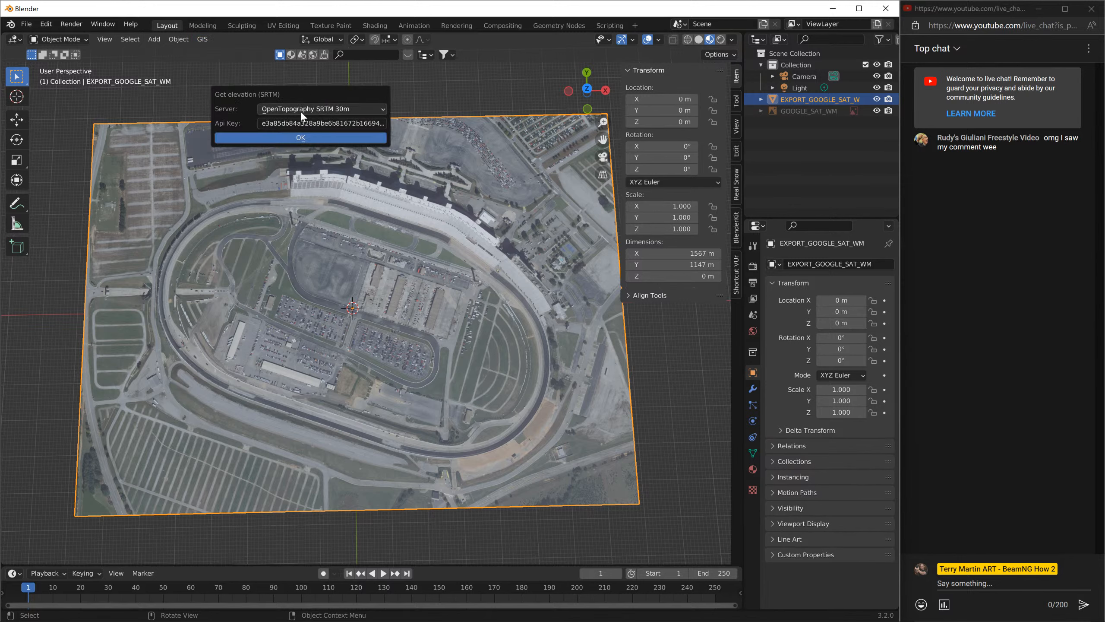
{"action": "left_click", "coordinate": [291, 138]}
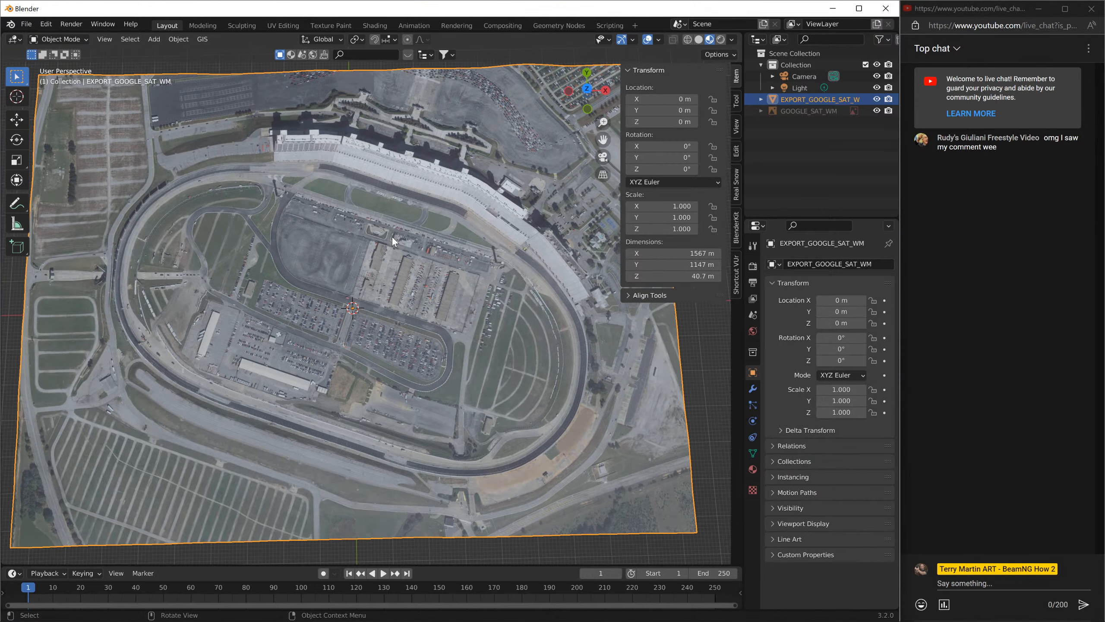
- Examine the elevated terrain's relief around the grandstands, banked turn, pit road and front straight, and then over the whole speedway
{"action": "middle_click_drag", "start_coordinate": [429, 374], "coordinate": [453, 269]}
{"action": "middle_click_drag", "start_coordinate": [470, 147], "coordinate": [338, 257]}
{"action": "scroll", "coordinate": [416, 237], "scroll_direction": "up", "scroll_amount": 8}
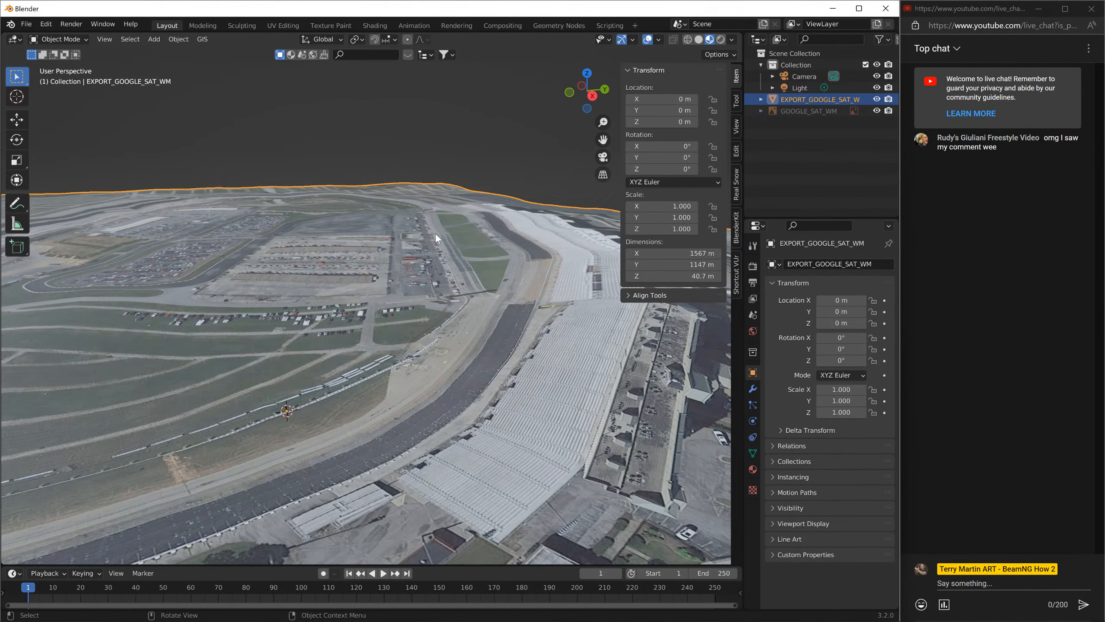
{"action": "scroll", "coordinate": [452, 244], "scroll_direction": "up", "scroll_amount": 10}
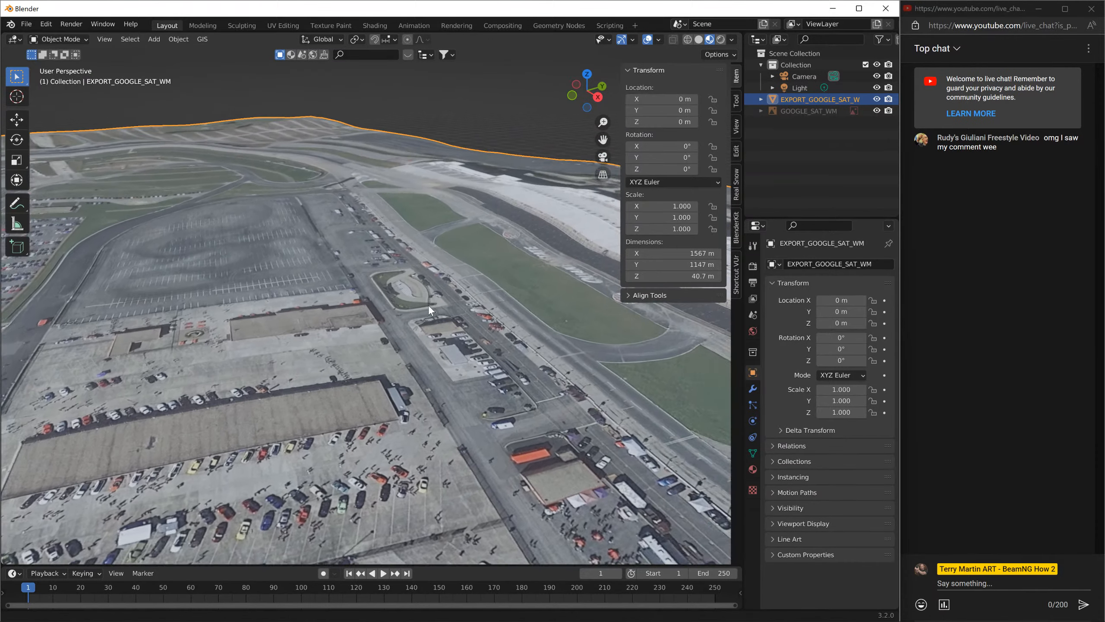
{"action": "middle_click_drag", "start_coordinate": [429, 304], "coordinate": [355, 257]}
{"action": "middle_click_drag", "start_coordinate": [402, 283], "coordinate": [76, 387], "text": "shift"}
{"action": "middle_click_drag", "start_coordinate": [528, 345], "coordinate": [411, 258]}
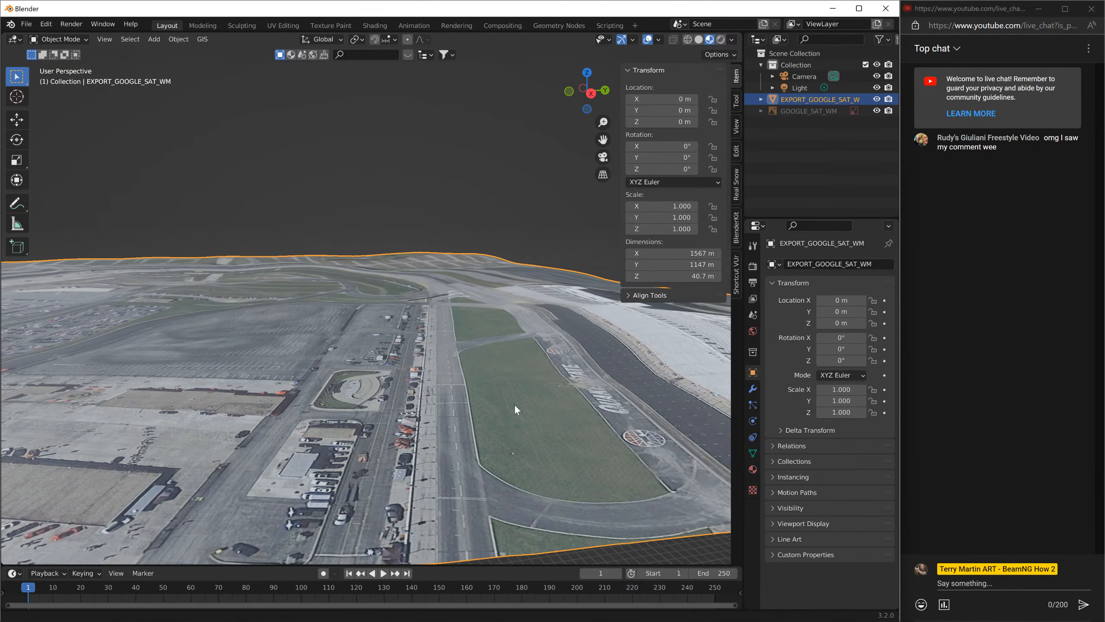
{"action": "middle_click_drag", "start_coordinate": [515, 410], "coordinate": [406, 389]}
{"action": "scroll", "coordinate": [440, 381], "scroll_direction": "up", "scroll_amount": 3}
{"action": "scroll", "coordinate": [568, 371], "scroll_direction": "down", "scroll_amount": 6}
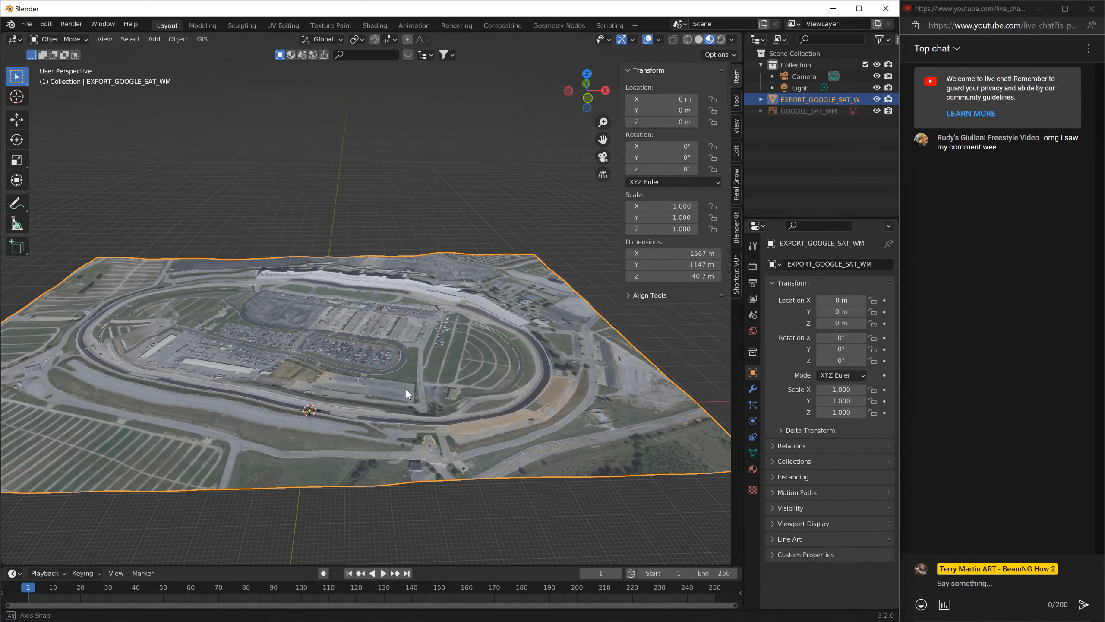
{"action": "scroll", "coordinate": [458, 404], "scroll_direction": "up", "scroll_amount": 3}
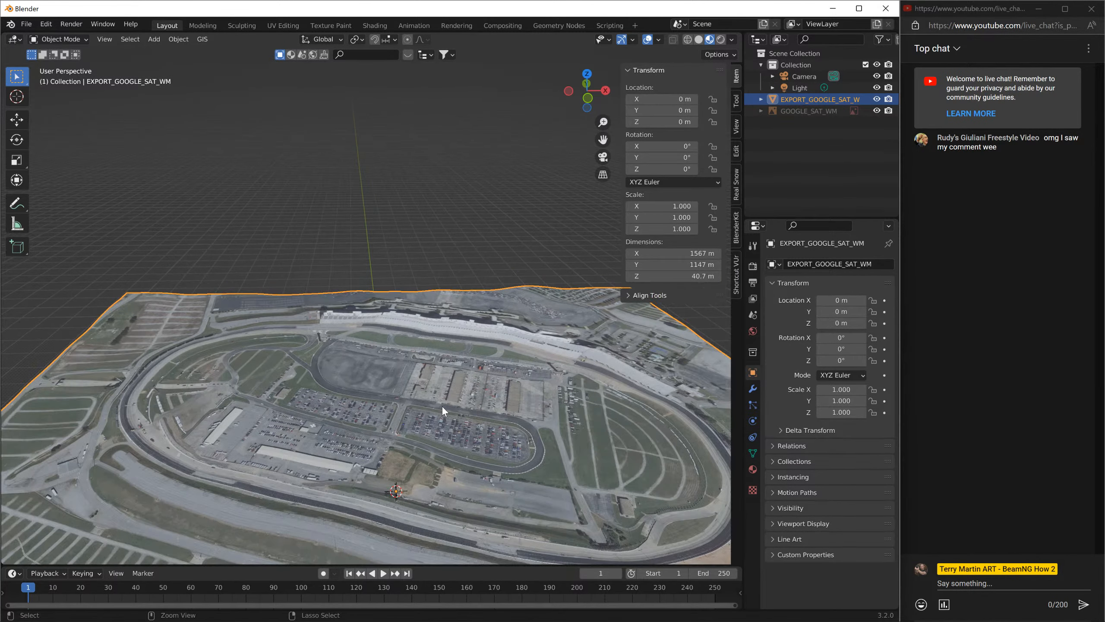
- Undo the SRTM elevation on the satellite plane
{"action": "key", "text": "ctrl+z"}
{"action": "middle_click_drag", "start_coordinate": [396, 451], "coordinate": [406, 429]}
{"action": "scroll", "coordinate": [394, 435], "scroll_direction": "down", "scroll_amount": 4}
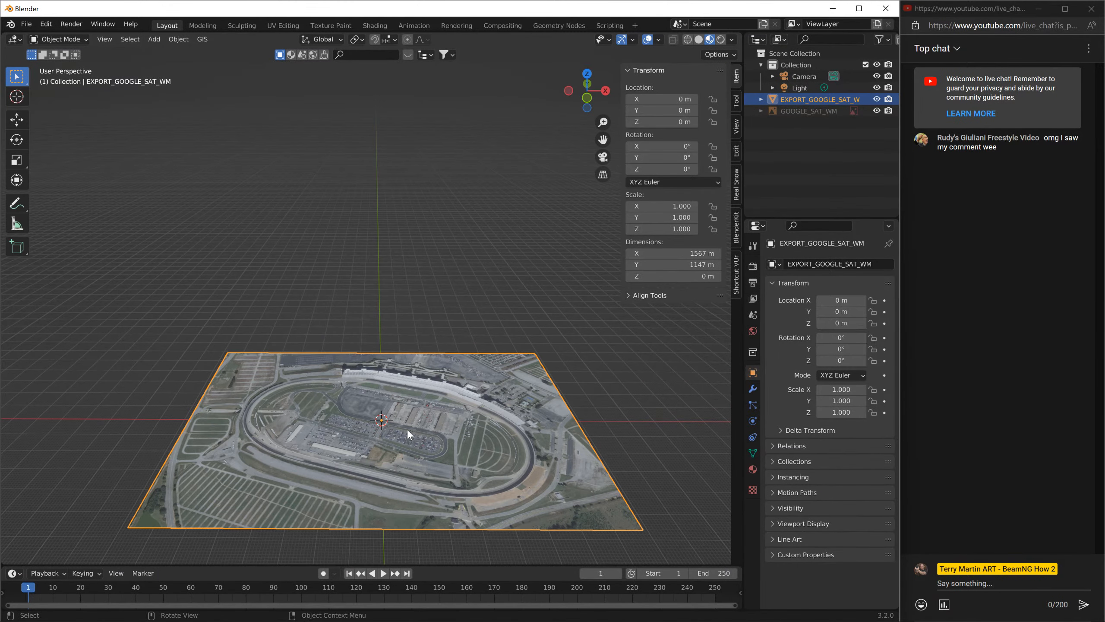
- Move in on the speedway's straight beside the outer access road and add a mesh plane to the scene
{"action": "scroll", "coordinate": [420, 385], "scroll_direction": "up", "scroll_amount": 5}
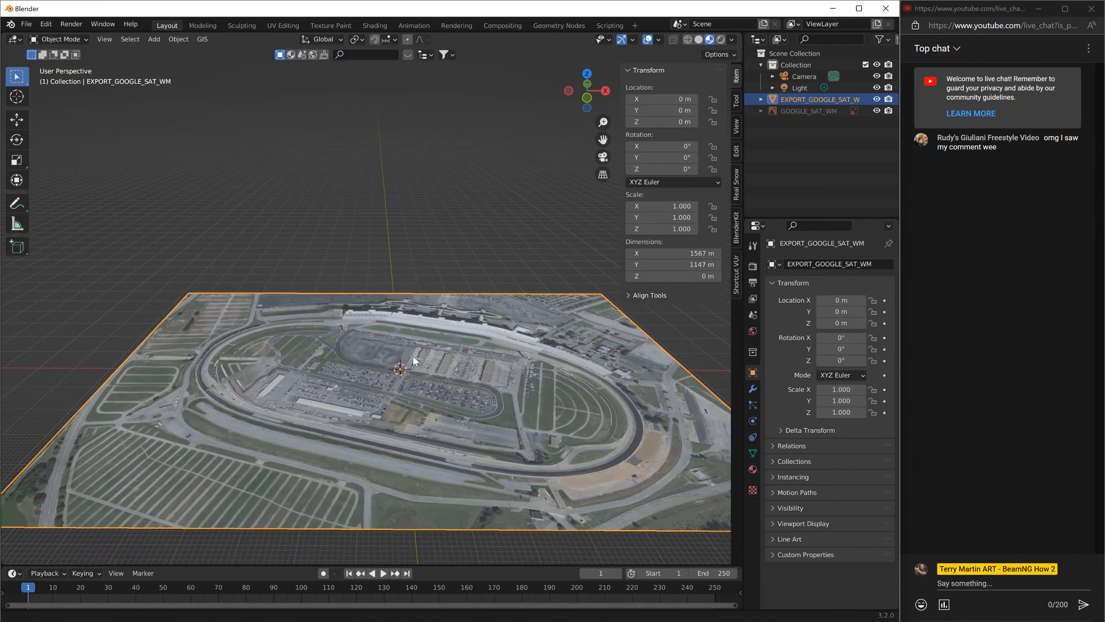
{"action": "scroll", "coordinate": [414, 358], "scroll_direction": "up", "scroll_amount": 5}
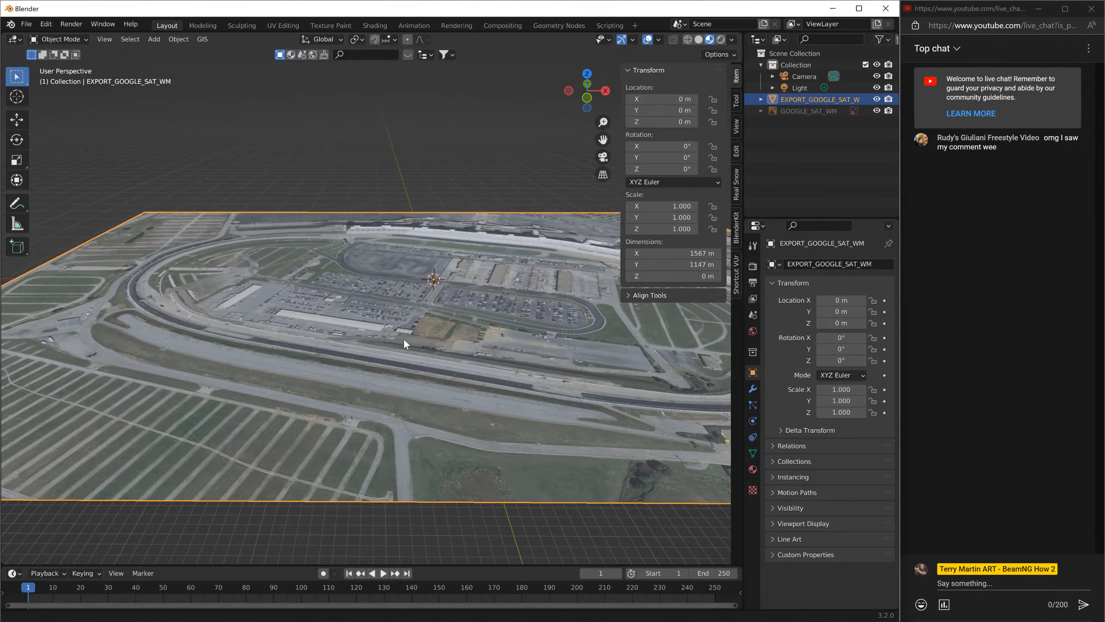
{"action": "scroll", "coordinate": [405, 339], "scroll_direction": "up", "scroll_amount": 5}
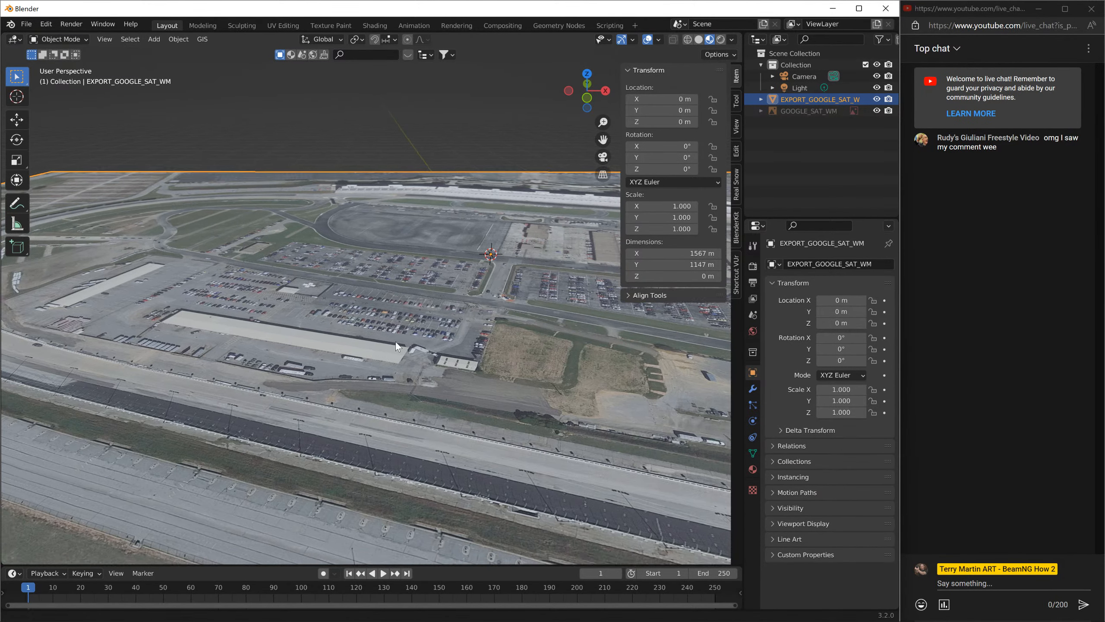
{"action": "scroll", "coordinate": [396, 342], "scroll_direction": "up", "scroll_amount": 2}
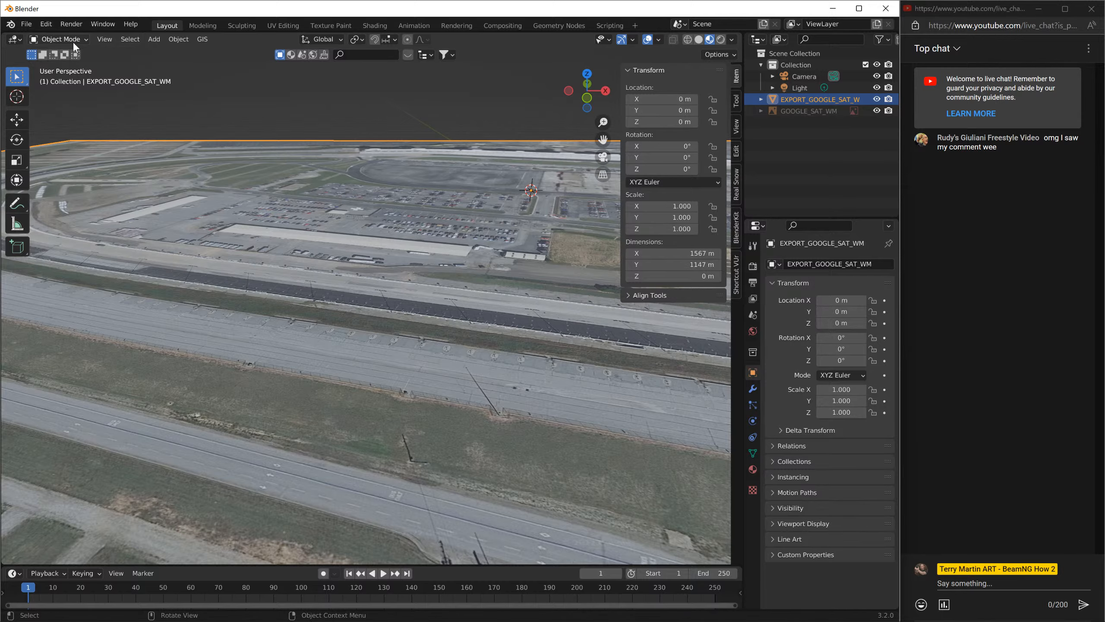
{"action": "mouse_move", "coordinate": [409, 280]}
{"action": "middle_mouse_down"}
{"action": "mouse_move", "coordinate": [378, 304]}
{"action": "mouse_move", "coordinate": [343, 305]}
{"action": "mouse_move", "coordinate": [331, 245]}
{"action": "mouse_move", "coordinate": [315, 253]}
{"action": "mouse_move", "coordinate": [393, 238]}
{"action": "mouse_move", "coordinate": [426, 316]}
{"action": "mouse_move", "coordinate": [391, 272]}
{"action": "mouse_move", "coordinate": [421, 259]}
{"action": "mouse_move", "coordinate": [405, 286]}
{"action": "middle_mouse_up"}
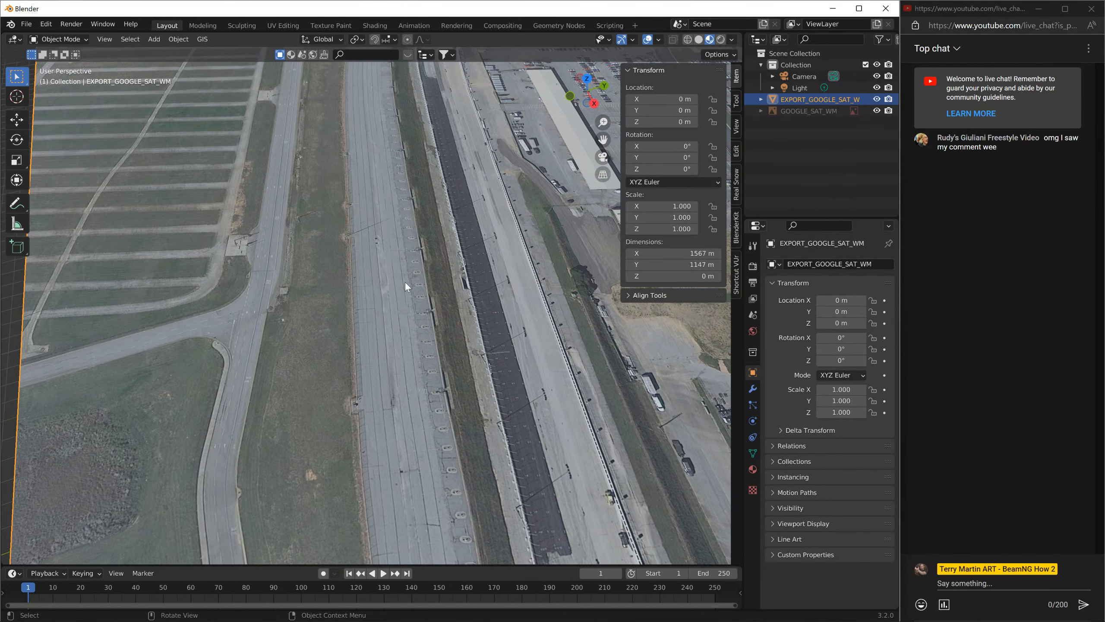
{"action": "left_click", "coordinate": [154, 39]}
{"action": "mouse_move", "coordinate": [174, 53]}
{"action": "left_click", "coordinate": [270, 53]}
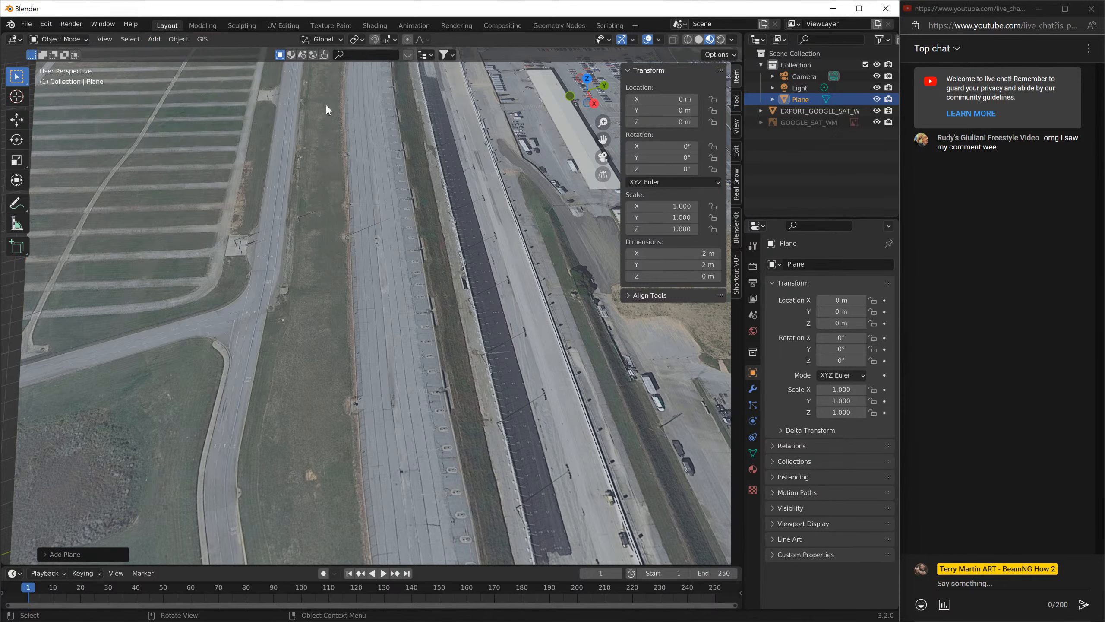
- Scale the new plane up to about 8.22 and move it over to the speedway's straight
{"action": "scroll", "coordinate": [452, 392], "scroll_direction": "down", "scroll_amount": 10}
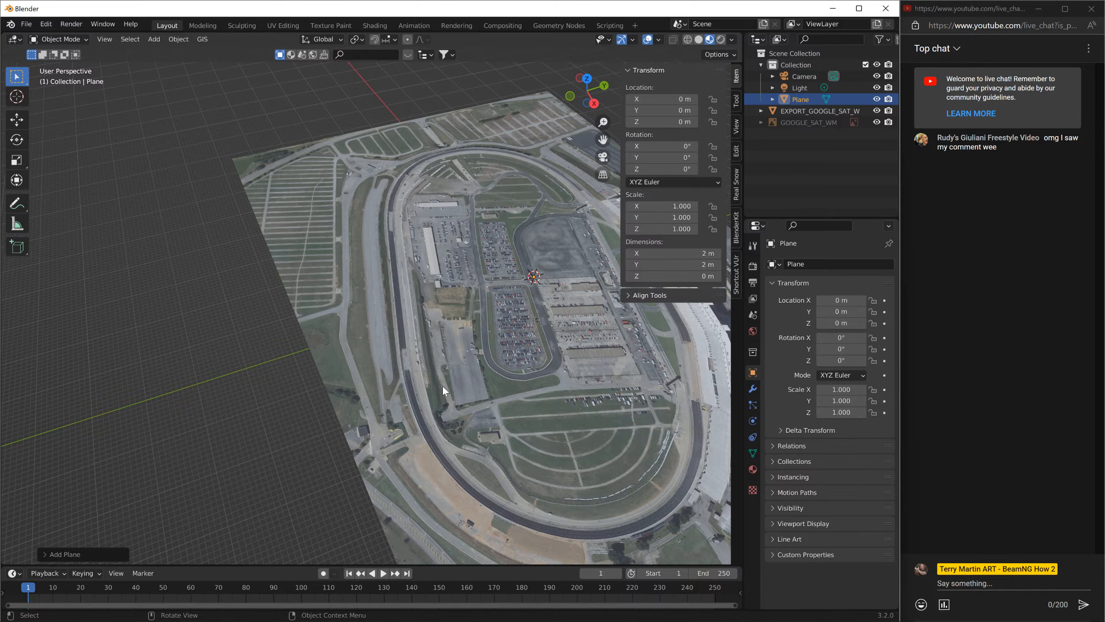
{"action": "key", "text": "s"}
{"action": "right_click", "coordinate": [603, 367]}
{"action": "key", "text": "s"}
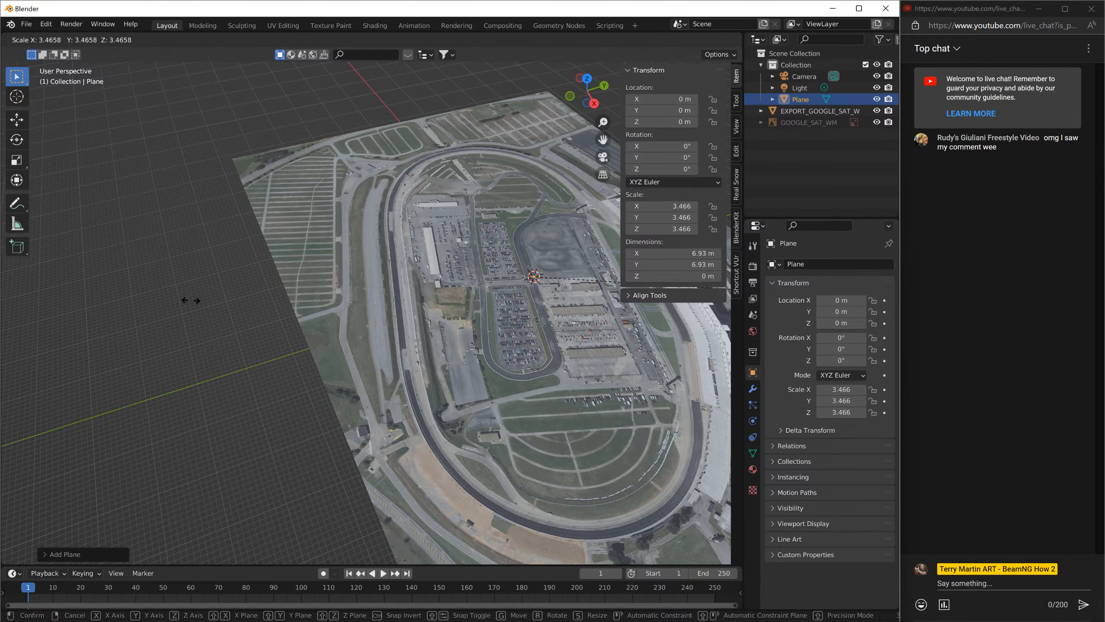
{"action": "left_click", "coordinate": [575, 310]}
{"action": "key", "text": "g"}
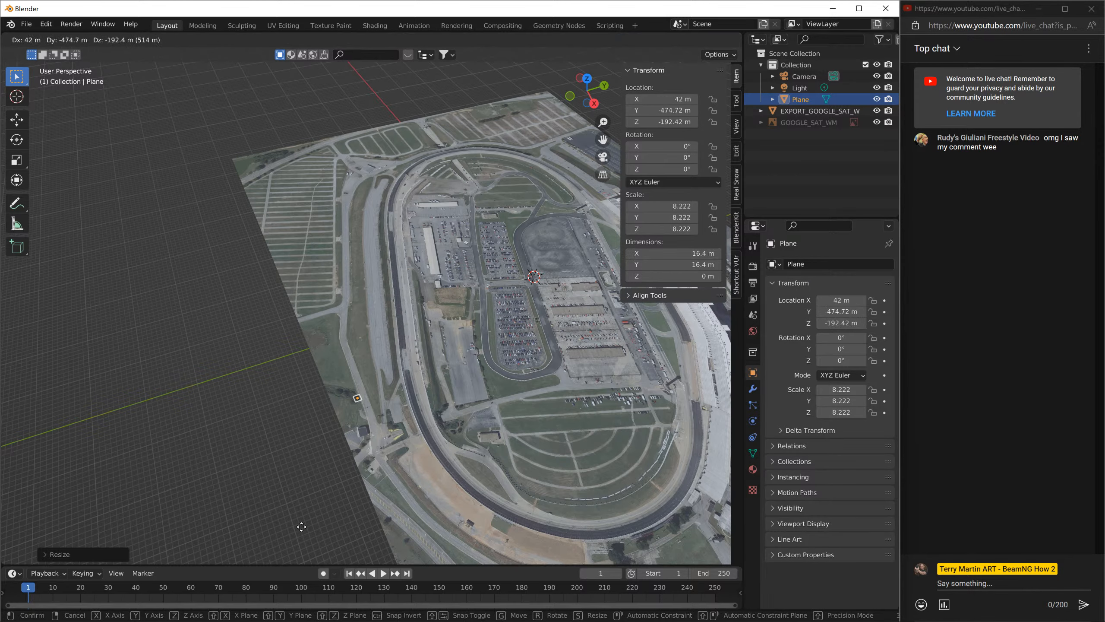
{"action": "left_click", "coordinate": [352, 509]}
- Raise the plane along Z to about 5.6 m so it sits just above the satellite surface
{"action": "scroll", "coordinate": [374, 495], "scroll_direction": "up", "scroll_amount": 10}
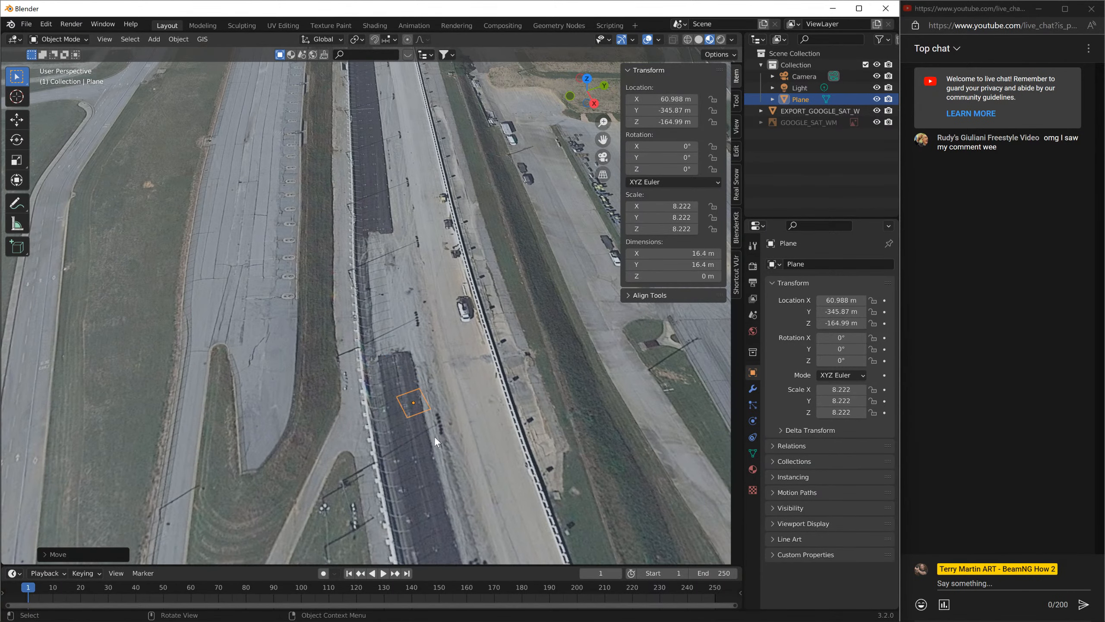
{"action": "key", "text": "g"}
{"action": "key", "text": "z"}
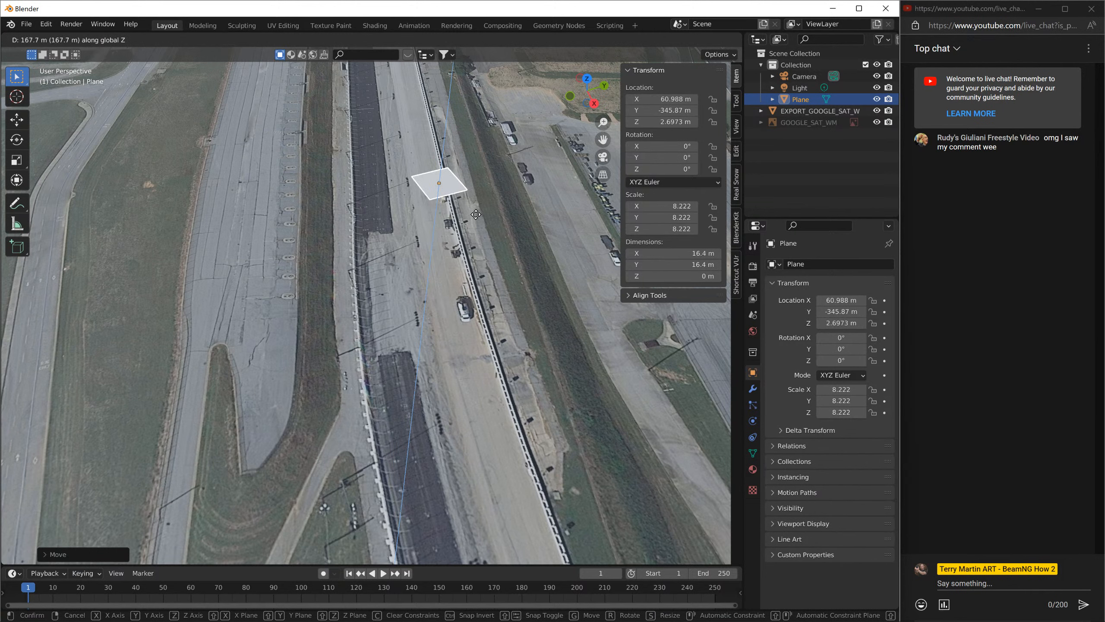
{"action": "left_click", "coordinate": [476, 212]}
{"action": "key", "text": "g"}
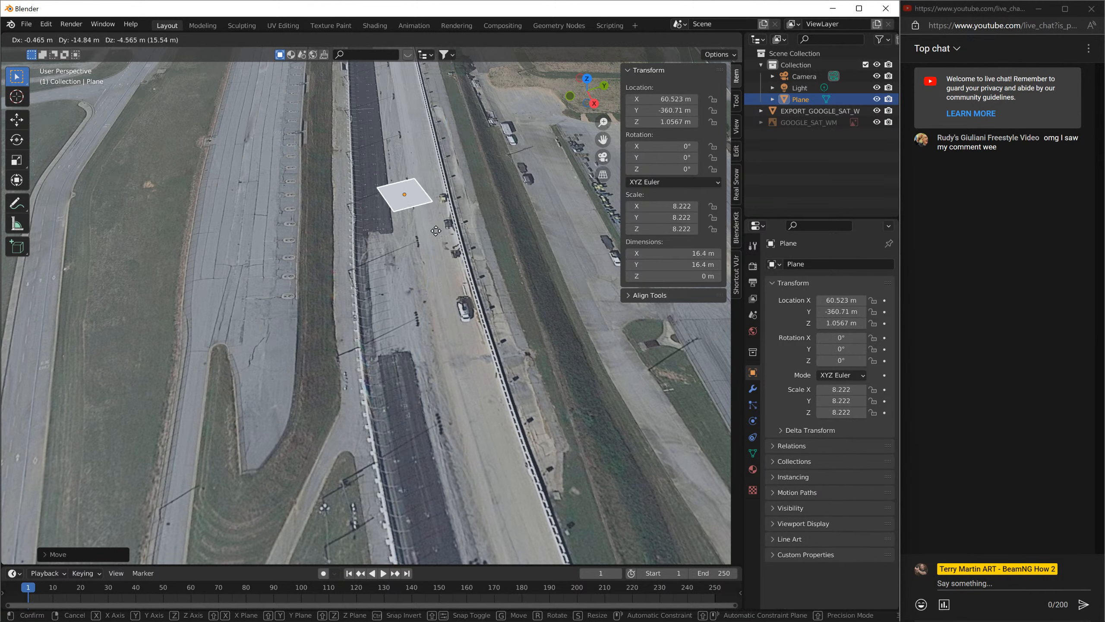
{"action": "right_click", "coordinate": [436, 236]}
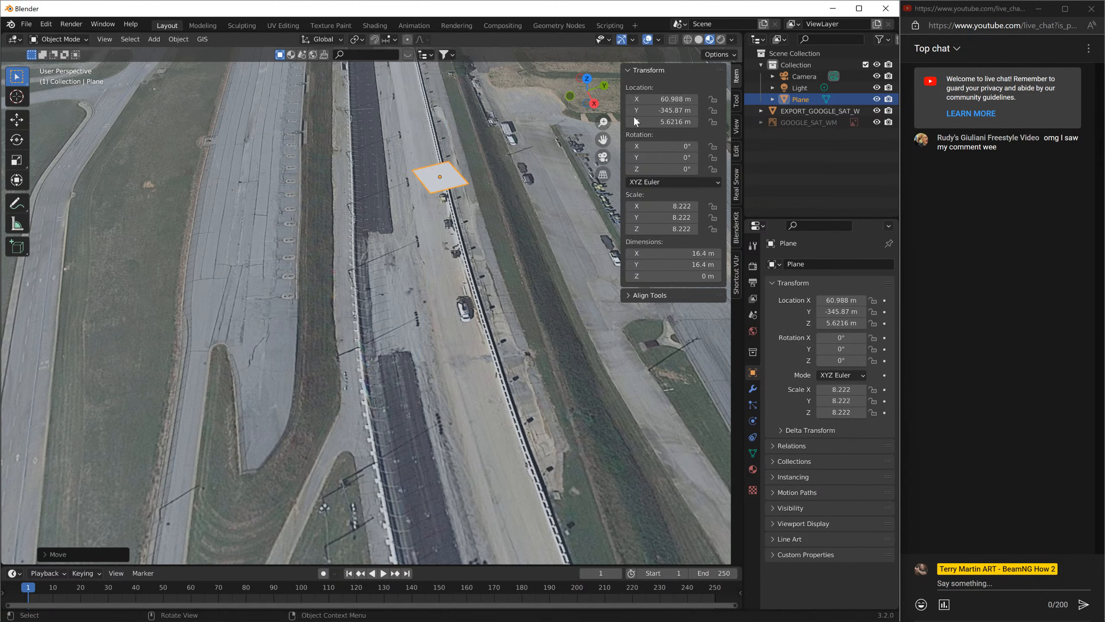
- In top view, move the plane onto the straight at about X -165.4 m, Y -283.5 m and rotate it to about -24.9° on Z
{"action": "left_click", "coordinate": [587, 80]}
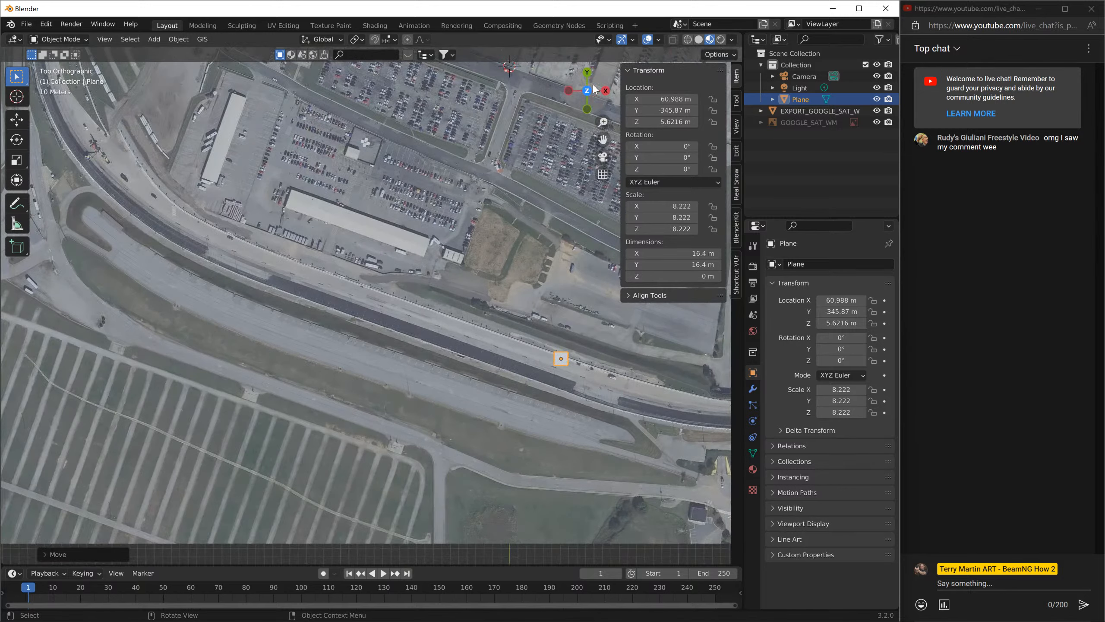
{"action": "scroll", "coordinate": [488, 430], "scroll_direction": "up", "scroll_amount": 2}
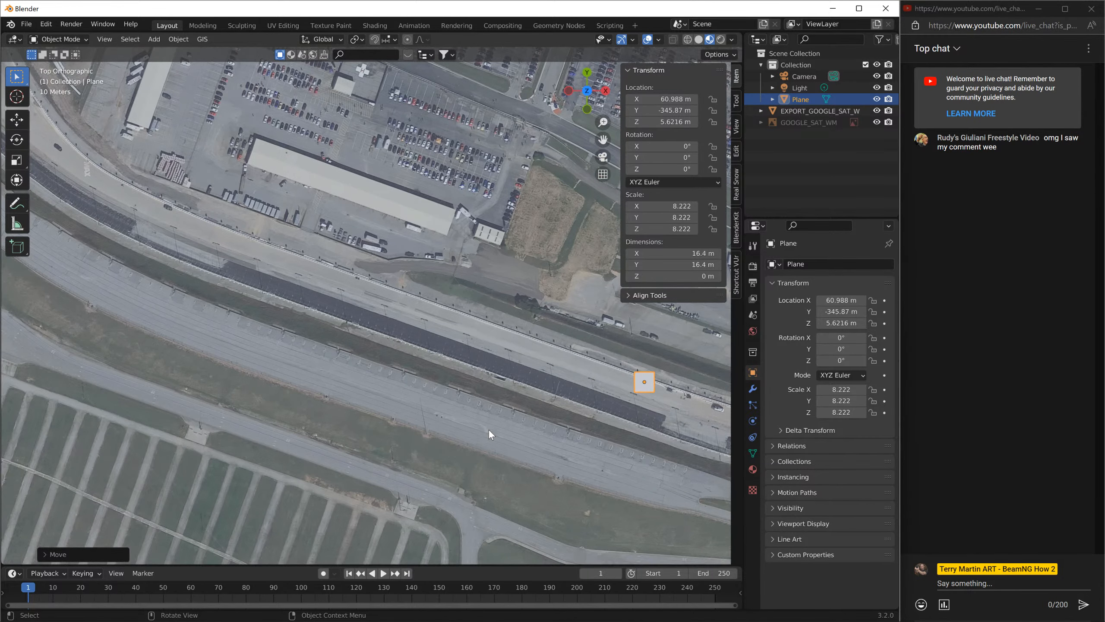
{"action": "key", "text": "g"}
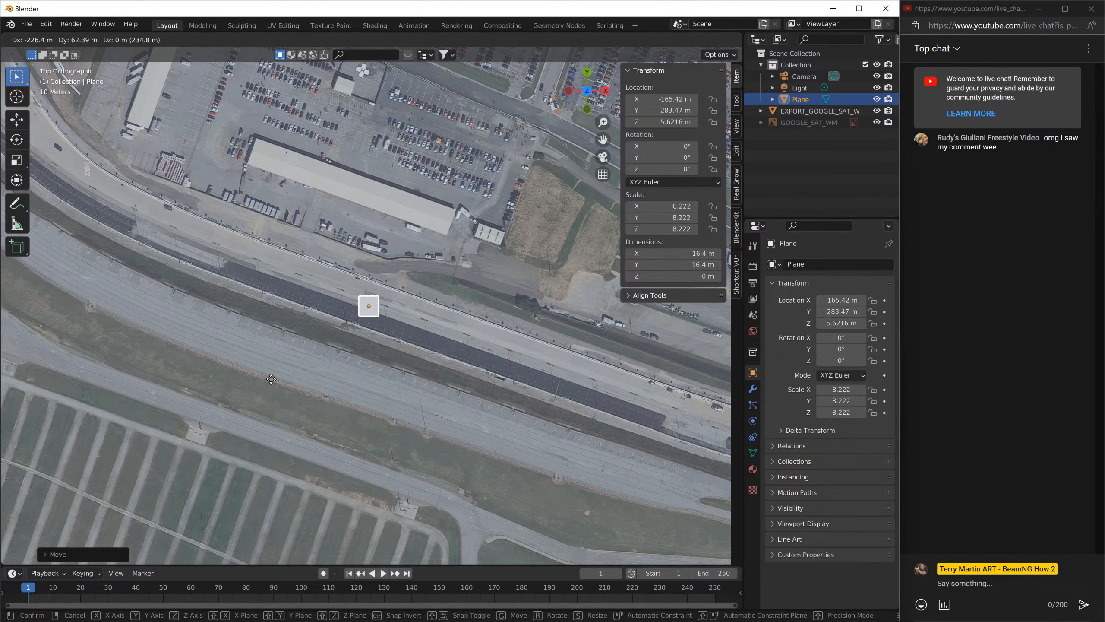
{"action": "left_click", "coordinate": [361, 286]}
{"action": "key", "text": "r"}
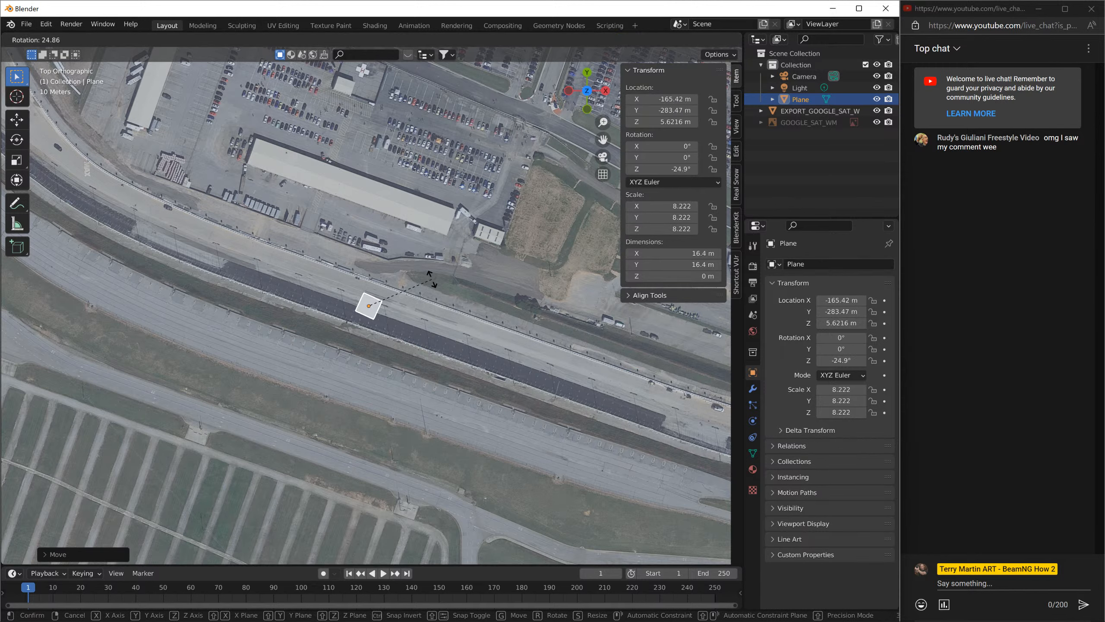
{"action": "left_click", "coordinate": [435, 273]}
- Create a new material on the plane and name it track1
{"action": "left_click", "coordinate": [753, 469]}
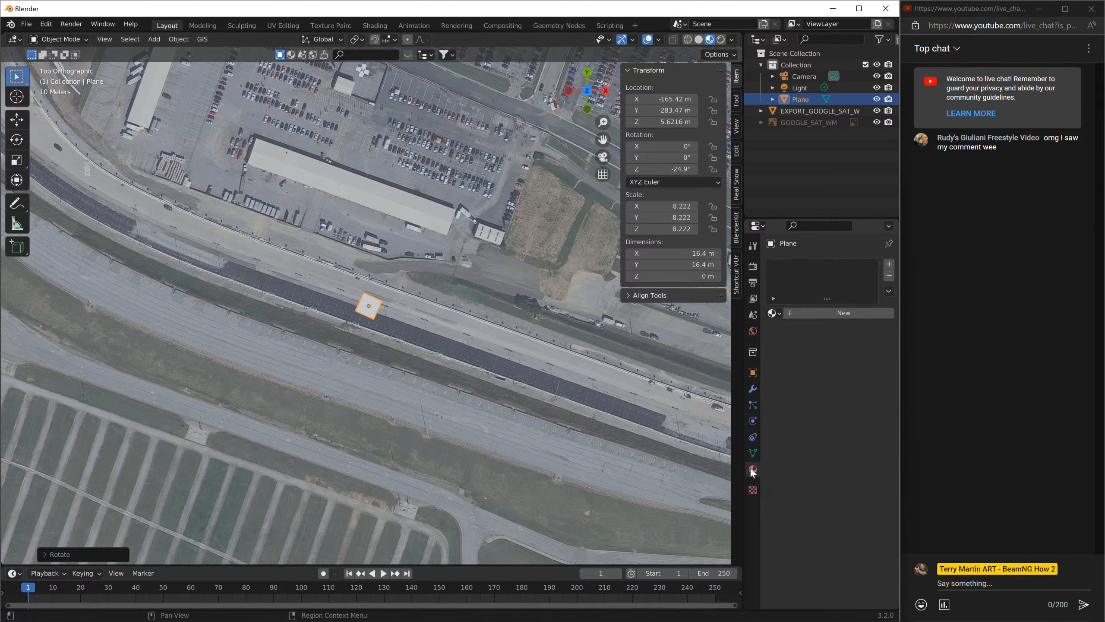
{"action": "left_click", "coordinate": [810, 317]}
{"action": "left_click", "coordinate": [808, 313]}
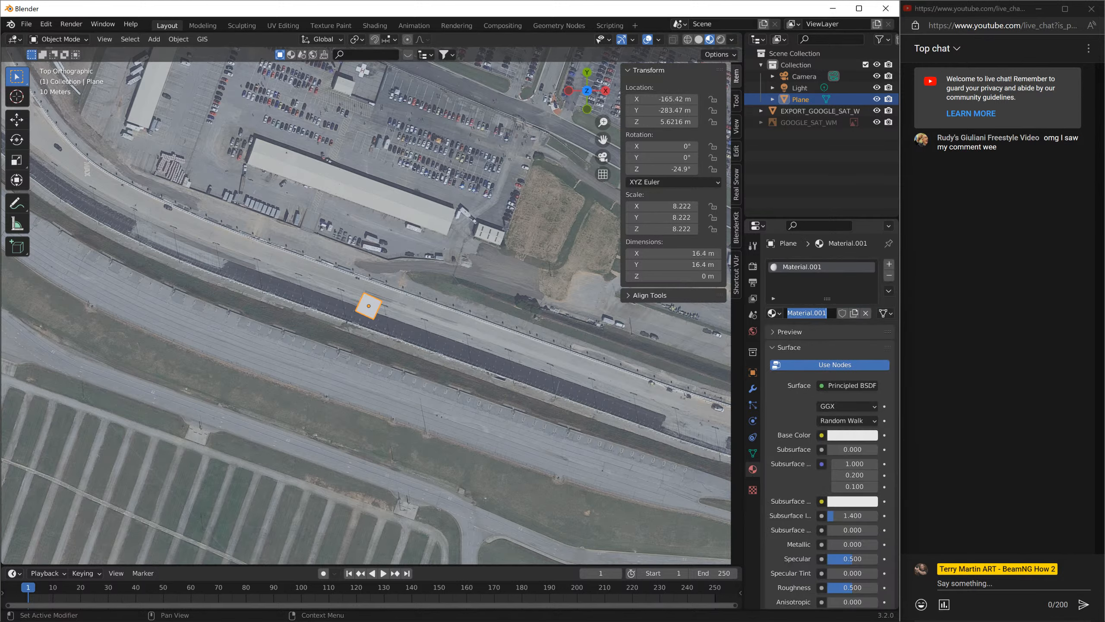
{"action": "type", "text": "track1"}
{"action": "key", "text": "Return"}
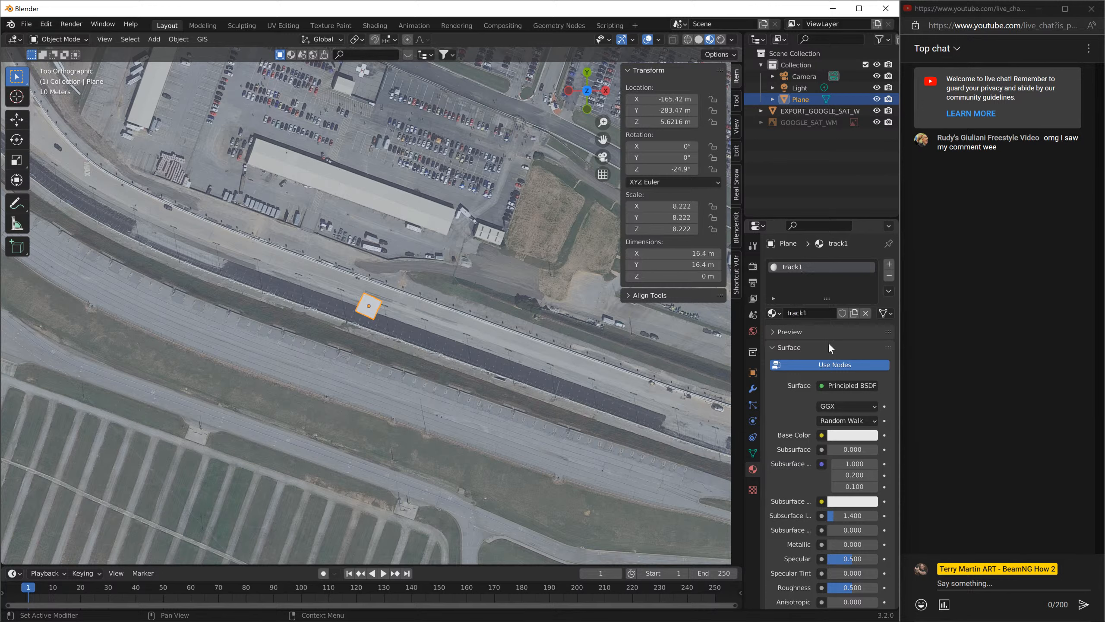
- Give the track1 material's base color an image texture using track1.dds from the Track1 folder
{"action": "left_click", "coordinate": [823, 435]}
{"action": "left_click", "coordinate": [585, 510]}
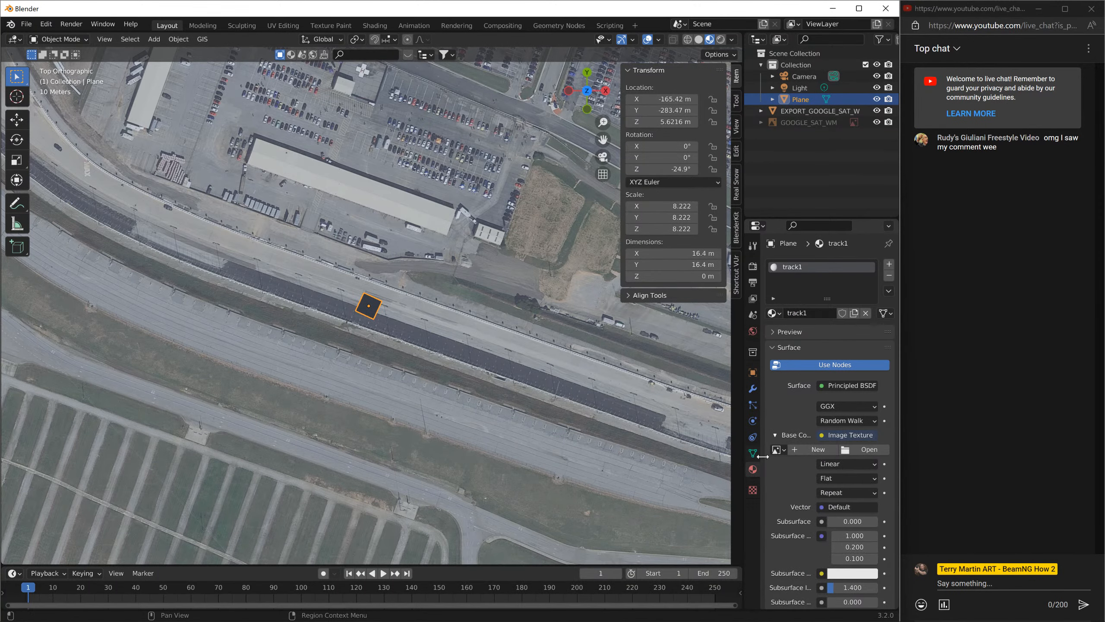
{"action": "left_click", "coordinate": [866, 449]}
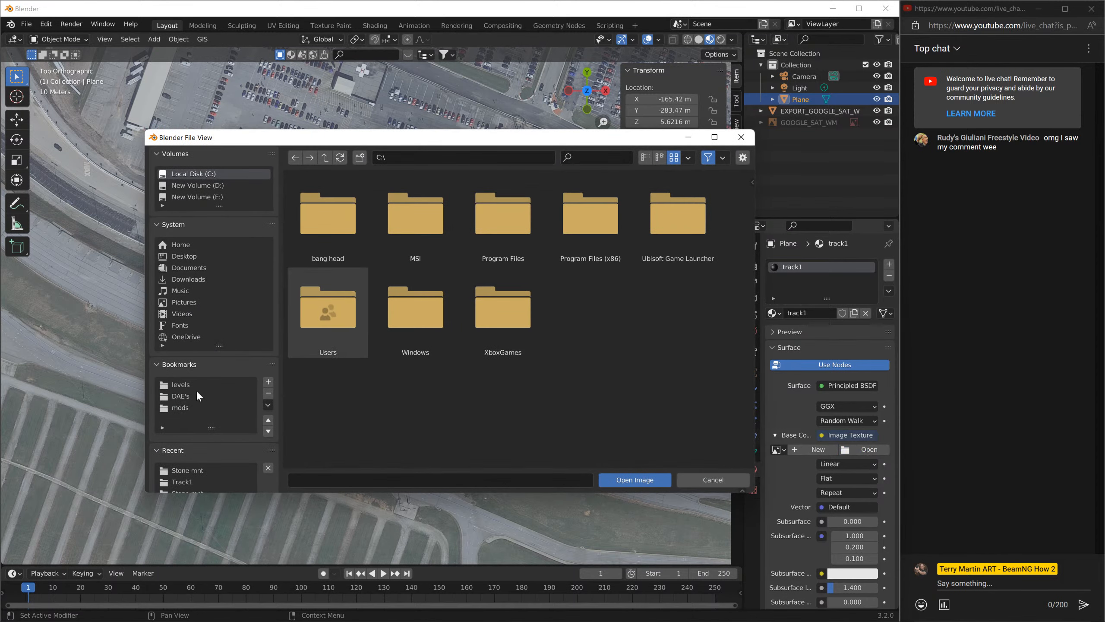
{"action": "left_click", "coordinate": [185, 479]}
{"action": "left_click", "coordinate": [508, 193]}
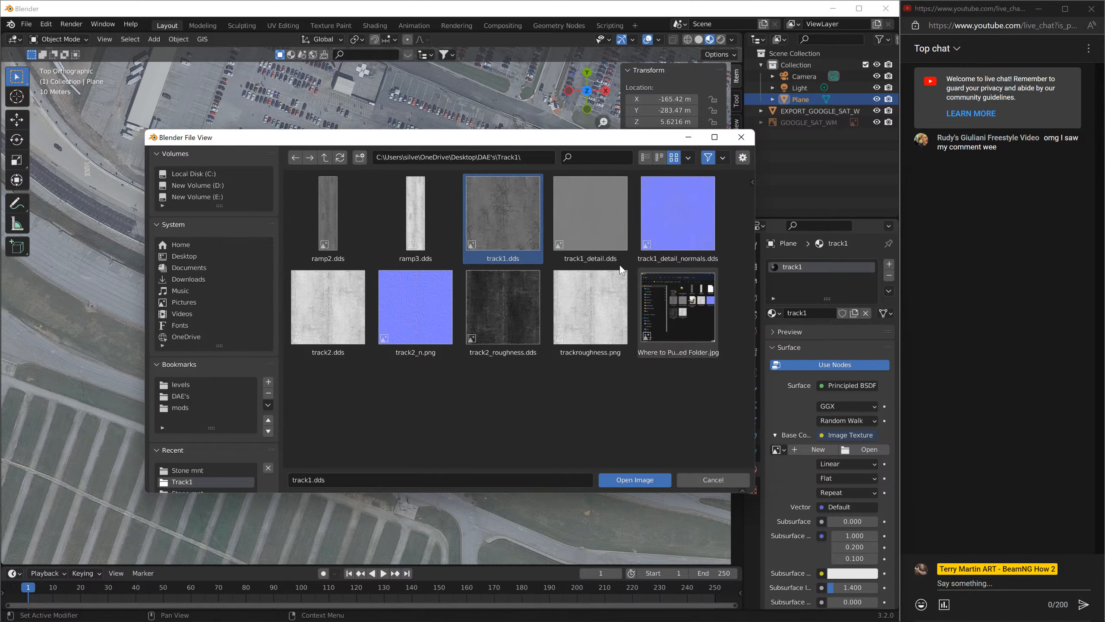
{"action": "left_click", "coordinate": [189, 471]}
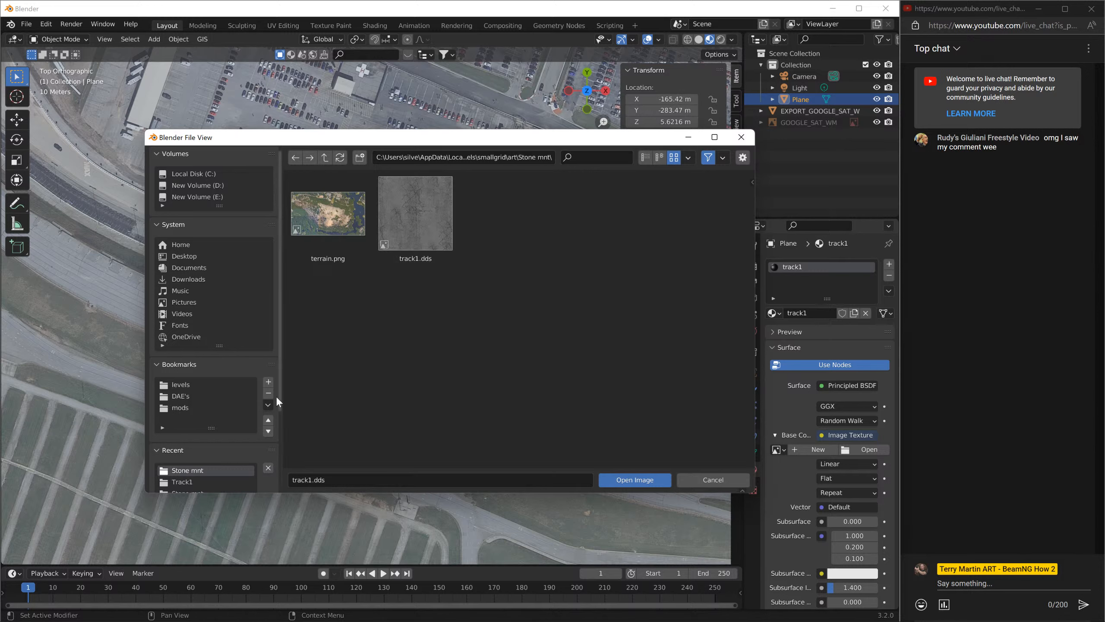
{"action": "scroll", "coordinate": [208, 445], "scroll_direction": "down", "scroll_amount": 2}
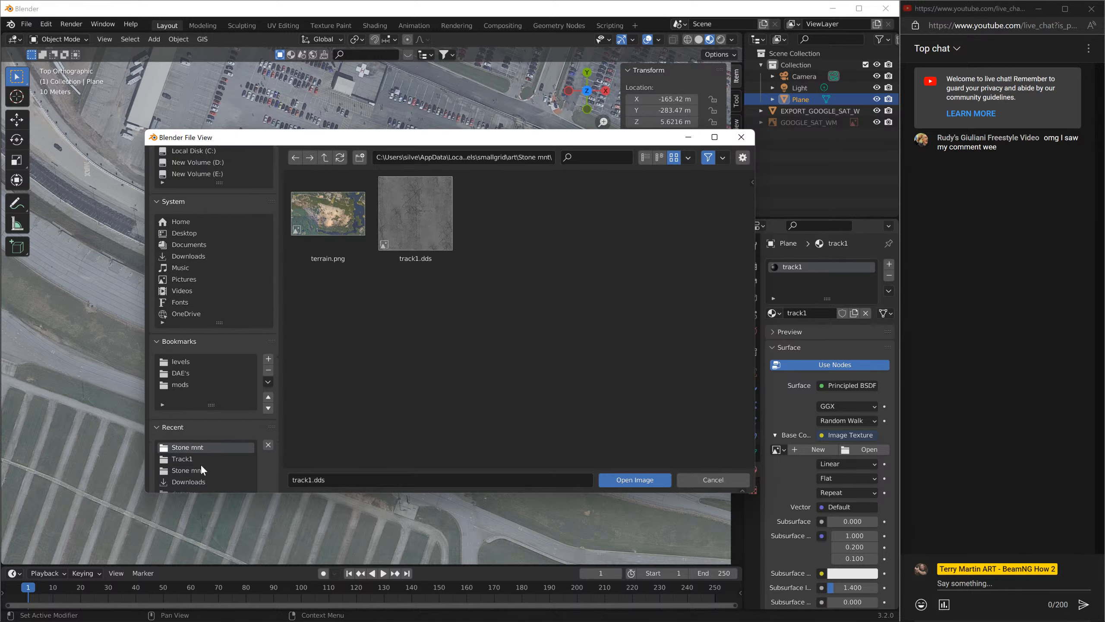
{"action": "left_click", "coordinate": [188, 459]}
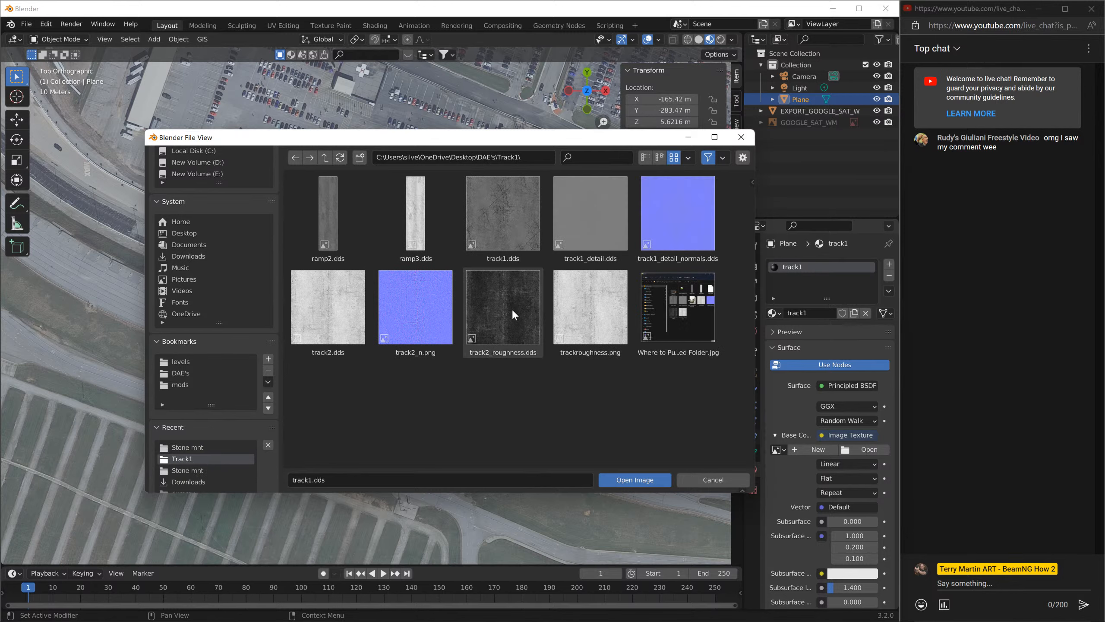
{"action": "left_click", "coordinate": [504, 224]}
{"action": "left_click", "coordinate": [623, 480]}
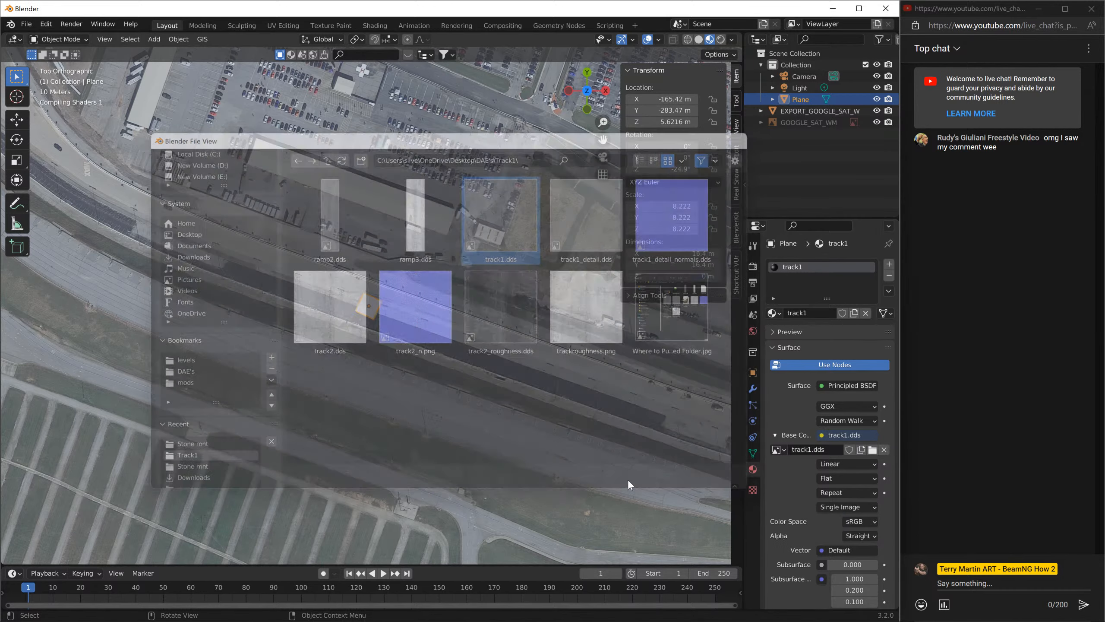
- Rotate the textured plane to about -21.1° on Z so it lines up with the straight
{"action": "scroll", "coordinate": [388, 367], "scroll_direction": "up", "scroll_amount": 8}
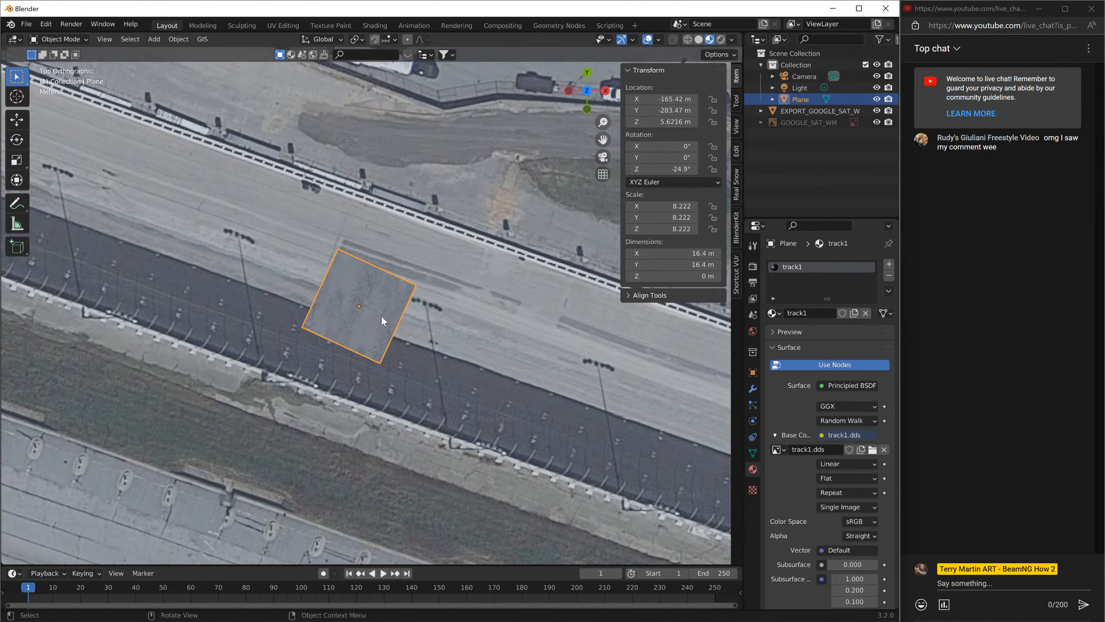
{"action": "key", "text": "r"}
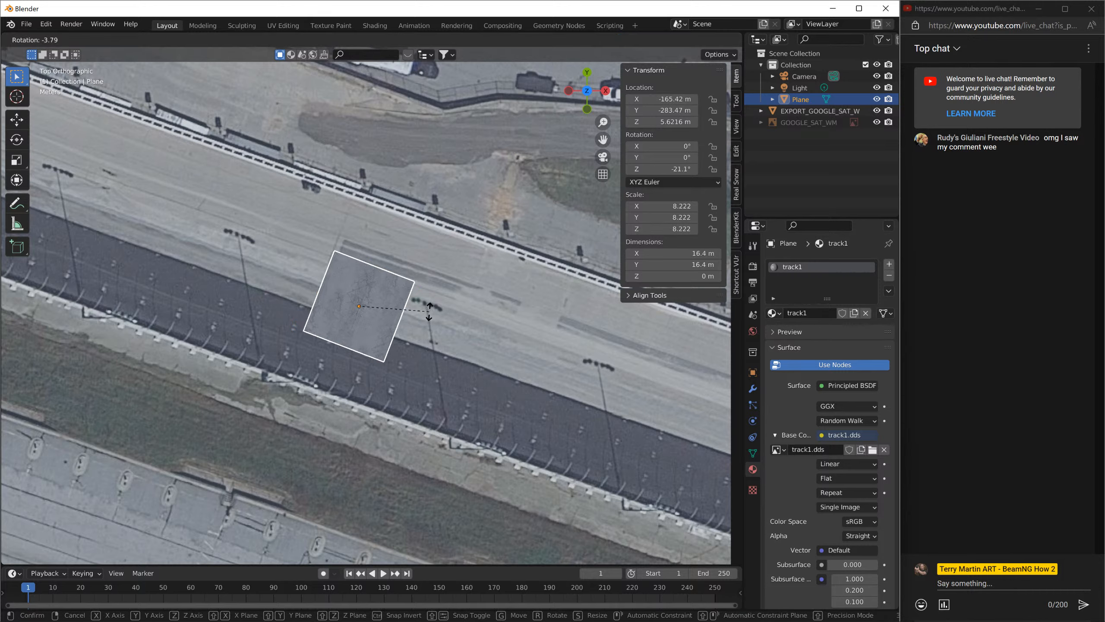
{"action": "left_click", "coordinate": [429, 311]}
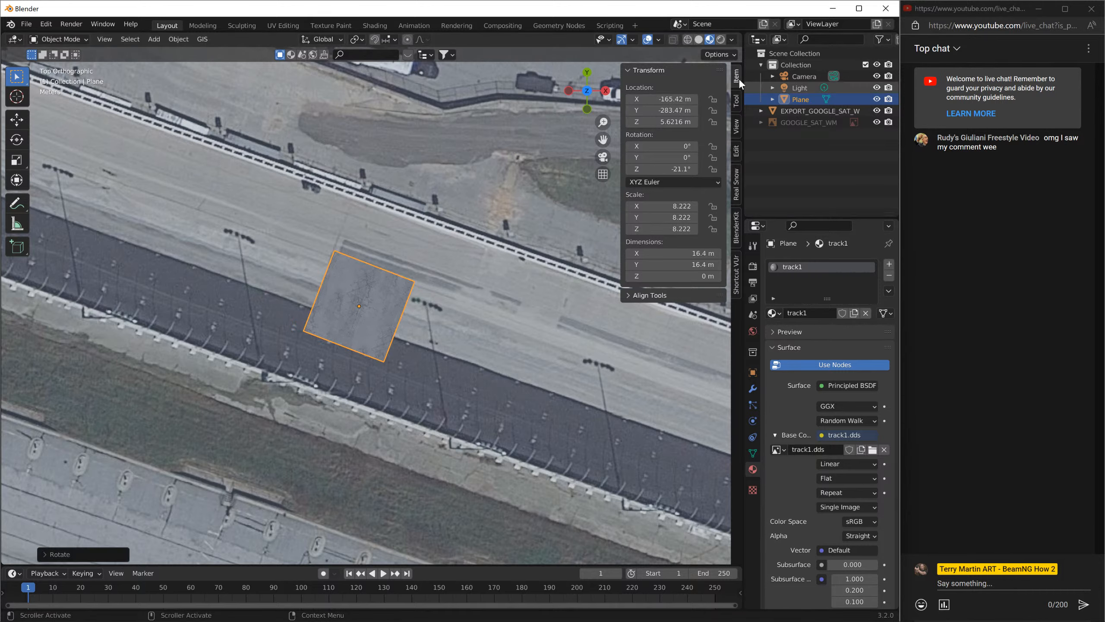
- Add an Array modifier to the track plane with a count of 115
{"action": "left_click", "coordinate": [753, 388]}
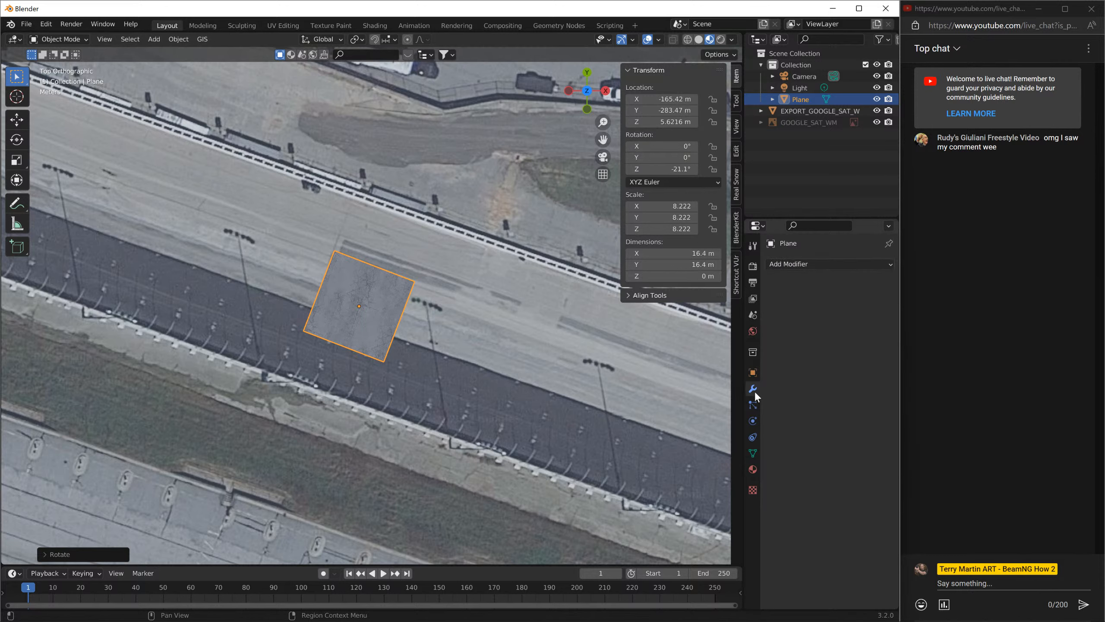
{"action": "left_click", "coordinate": [815, 263]}
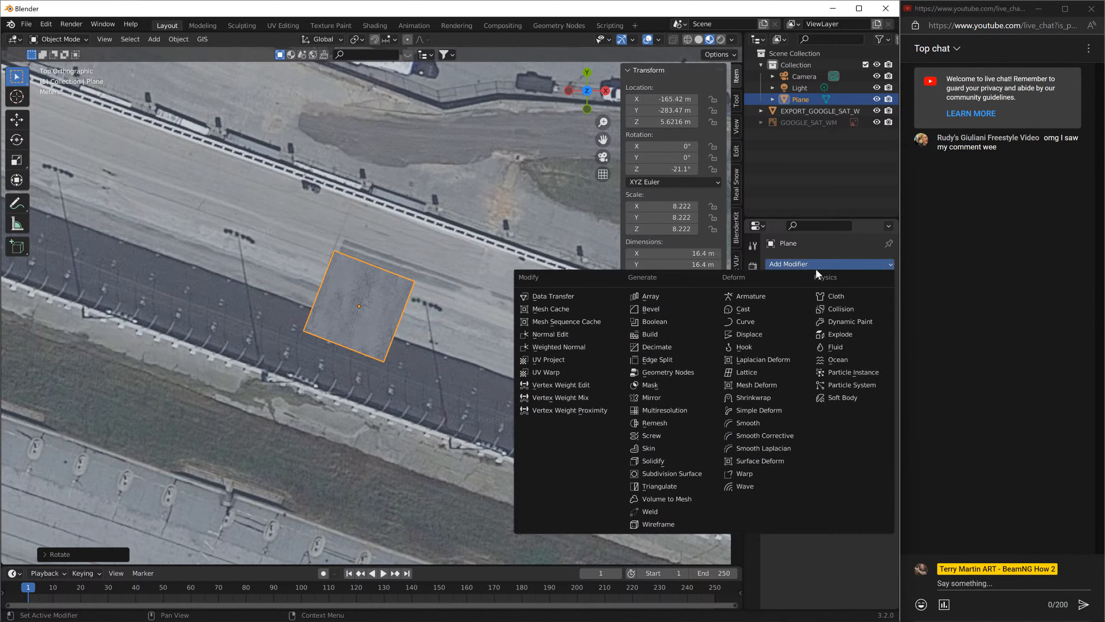
{"action": "left_click", "coordinate": [696, 296]}
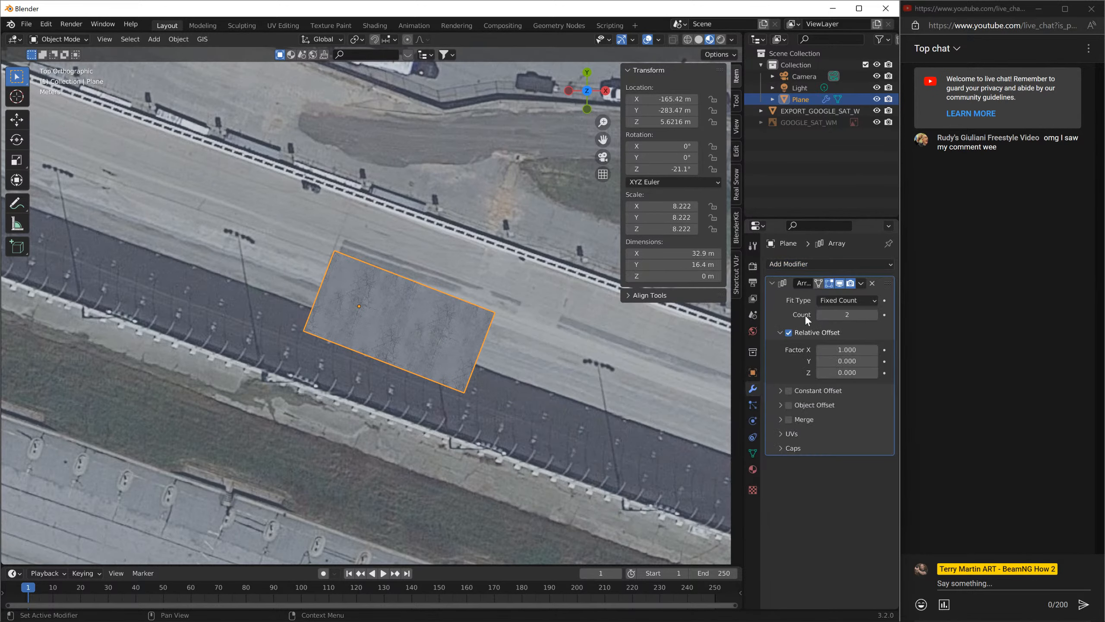
{"action": "left_click", "coordinate": [846, 314]}
{"action": "type", "text": "115"}
{"action": "key", "text": "Return"}
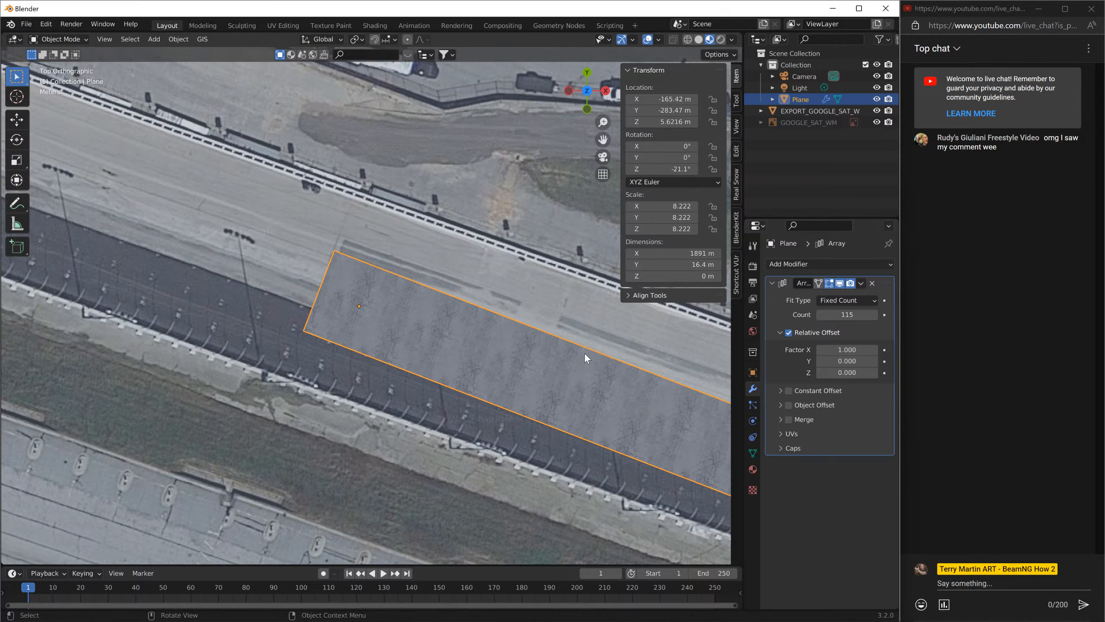
- Reduce the Array modifier's count to 22 so the track strip spans only the straight
{"action": "scroll", "coordinate": [584, 352], "scroll_direction": "down", "scroll_amount": 5}
{"action": "middle_click_drag", "start_coordinate": [596, 351], "coordinate": [574, 364]}
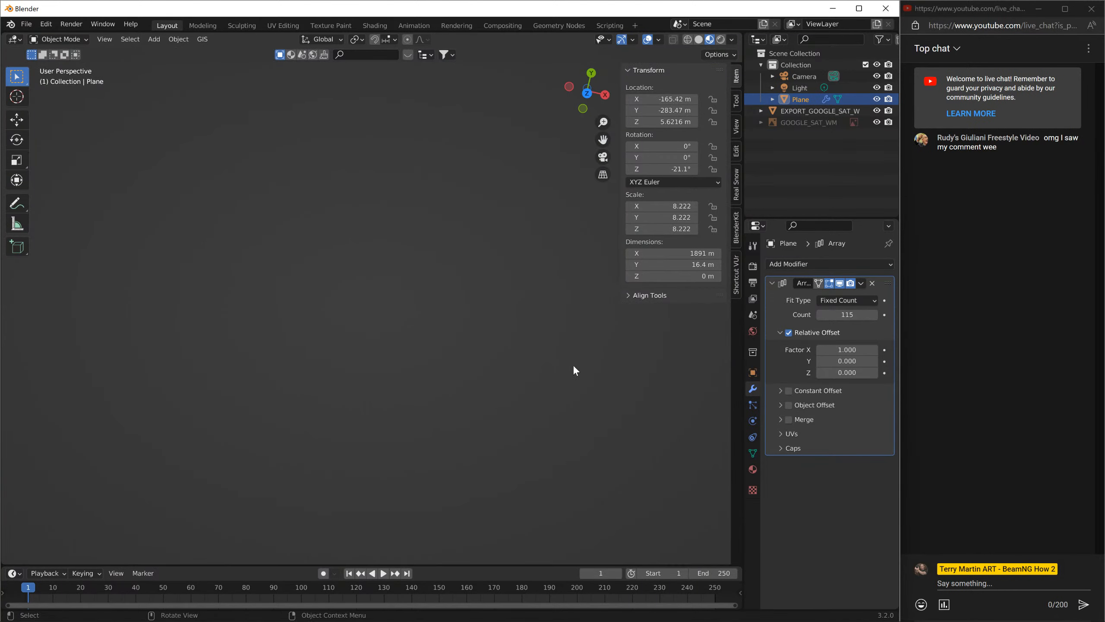
{"action": "scroll", "coordinate": [441, 446], "scroll_direction": "up", "scroll_amount": 5}
{"action": "middle_click_drag", "start_coordinate": [440, 450], "coordinate": [485, 370]}
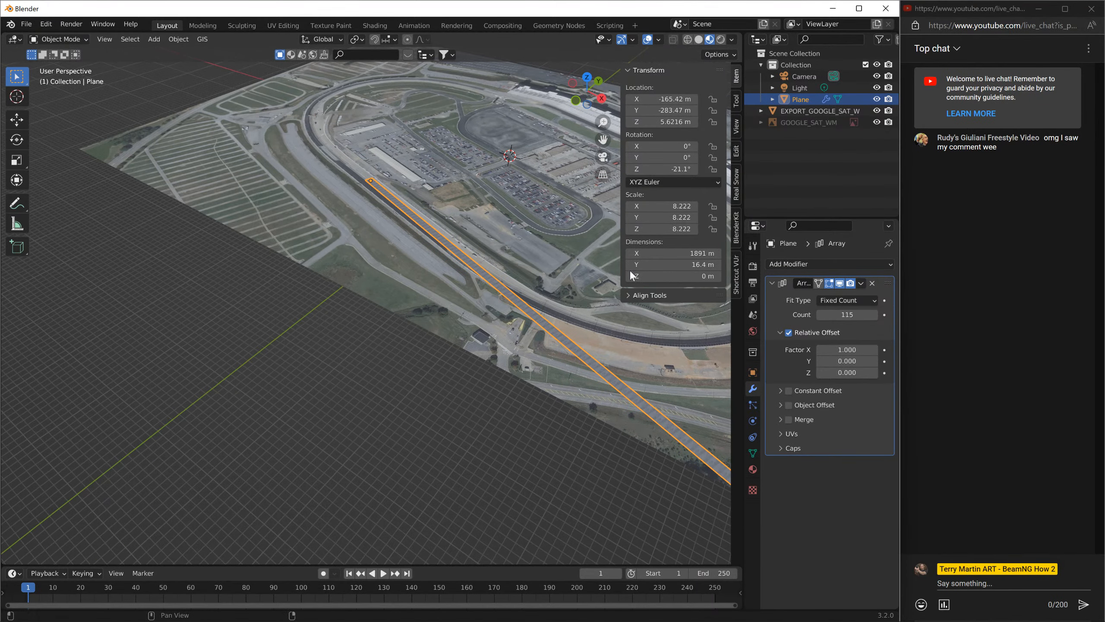
{"action": "left_click_drag", "start_coordinate": [847, 315], "coordinate": [781, 314]}
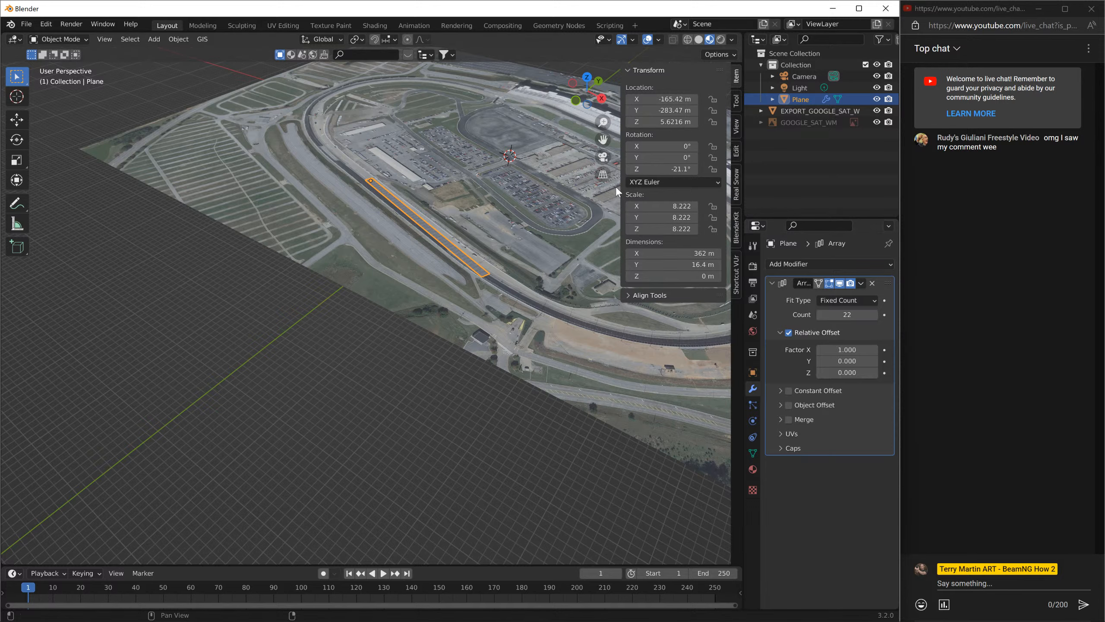
- Add a Path curve to the scene while viewing the track from above
{"action": "key", "text": "KP_7"}
{"action": "scroll", "coordinate": [267, 314], "scroll_direction": "up", "scroll_amount": 6}
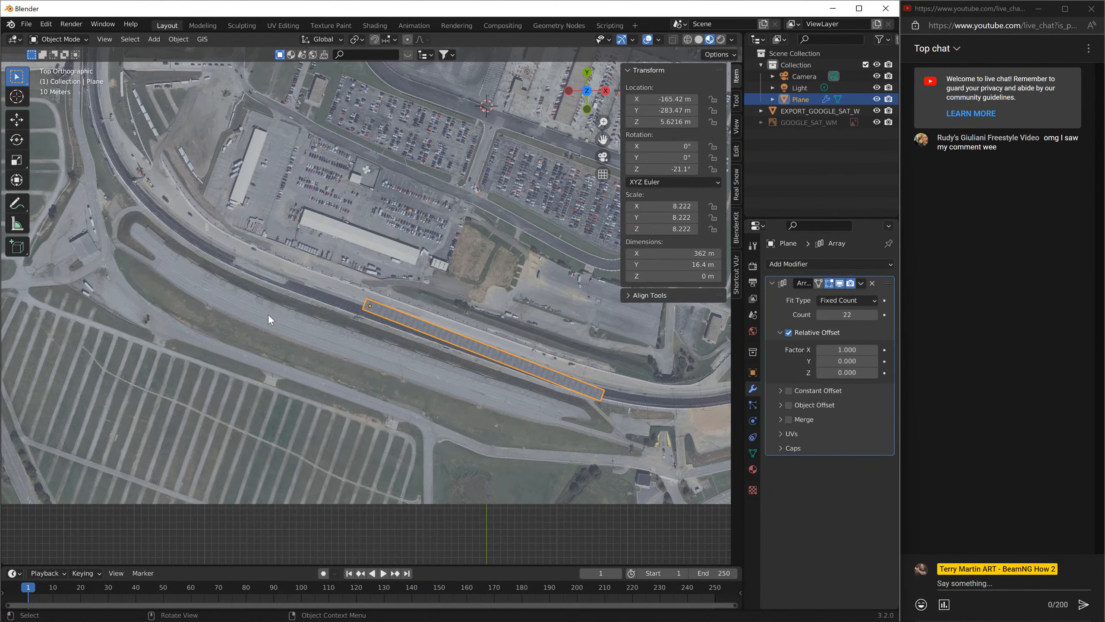
{"action": "left_click", "coordinate": [153, 39]}
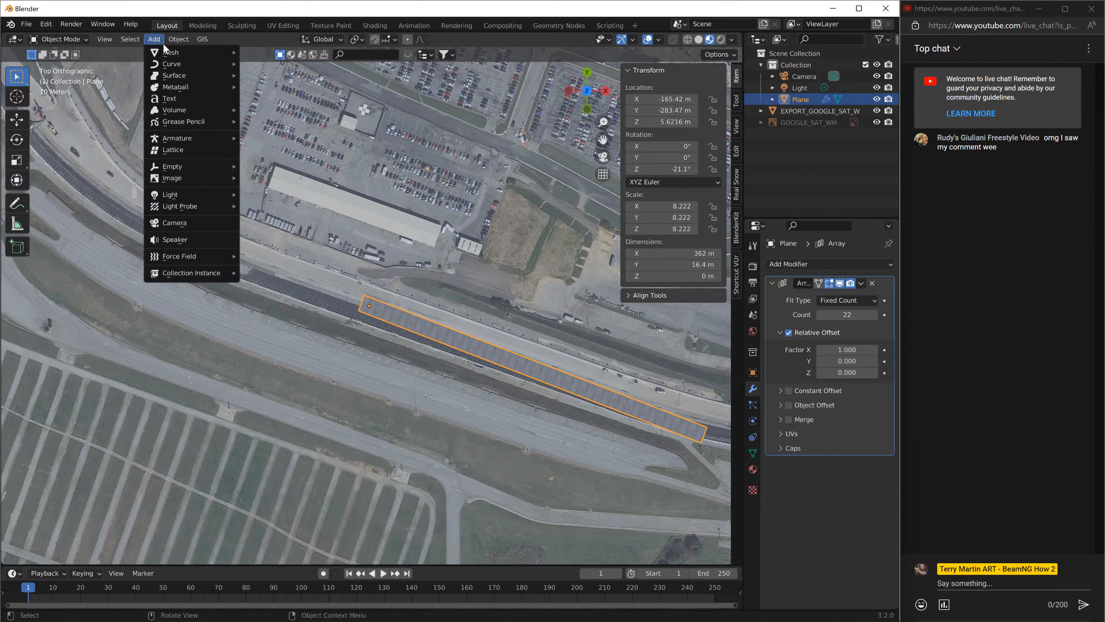
{"action": "mouse_move", "coordinate": [179, 40]}
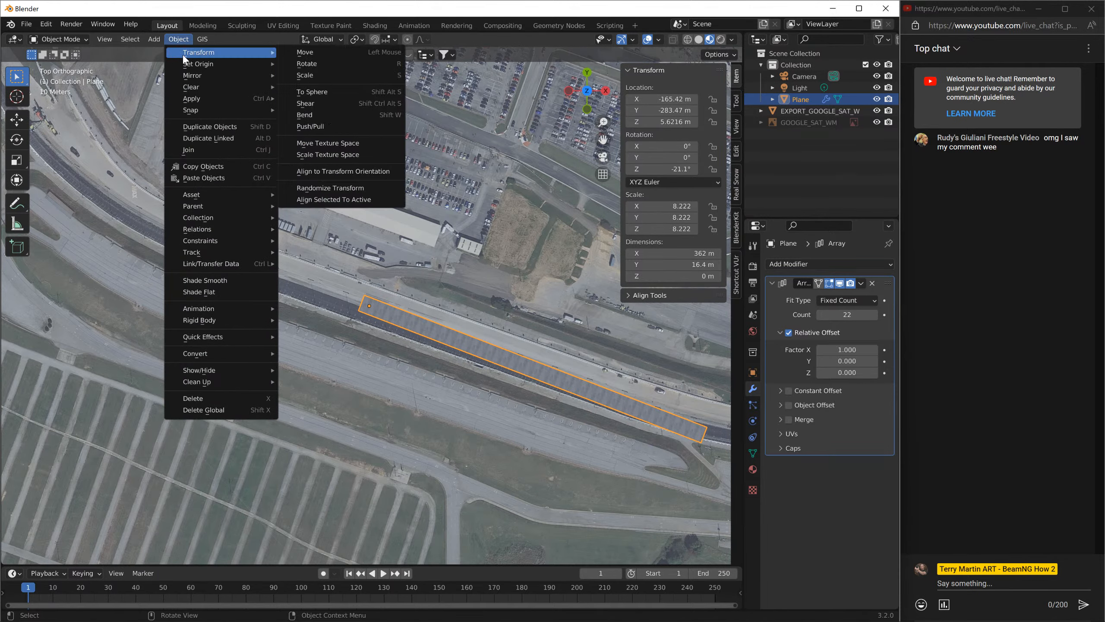
{"action": "mouse_move", "coordinate": [198, 98]}
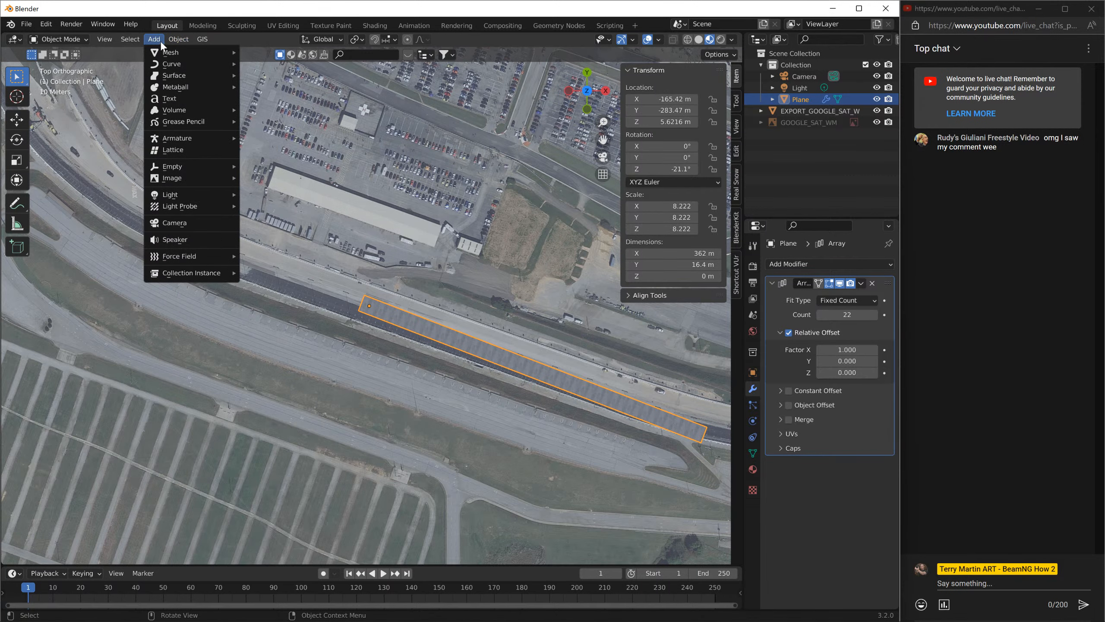
{"action": "mouse_move", "coordinate": [226, 64]}
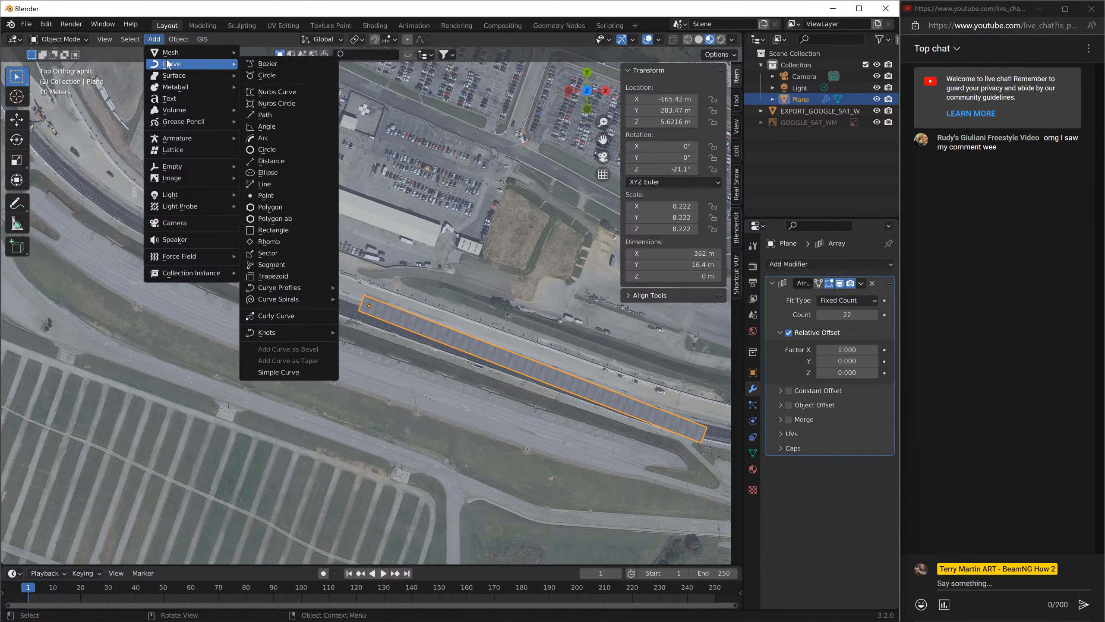
{"action": "left_click", "coordinate": [266, 116]}
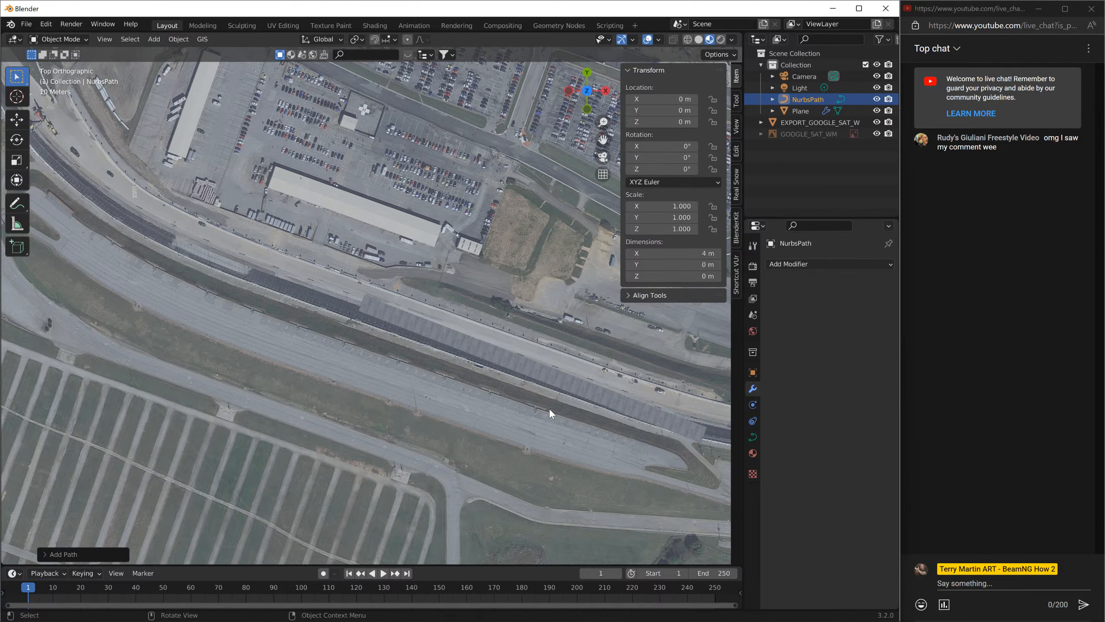
- Move the new path to the near end of the textured track strip, at about X -175 m, Y -280 m
{"action": "scroll", "coordinate": [516, 324], "scroll_direction": "down", "scroll_amount": 5}
{"action": "scroll", "coordinate": [506, 234], "scroll_direction": "up", "scroll_amount": 3}
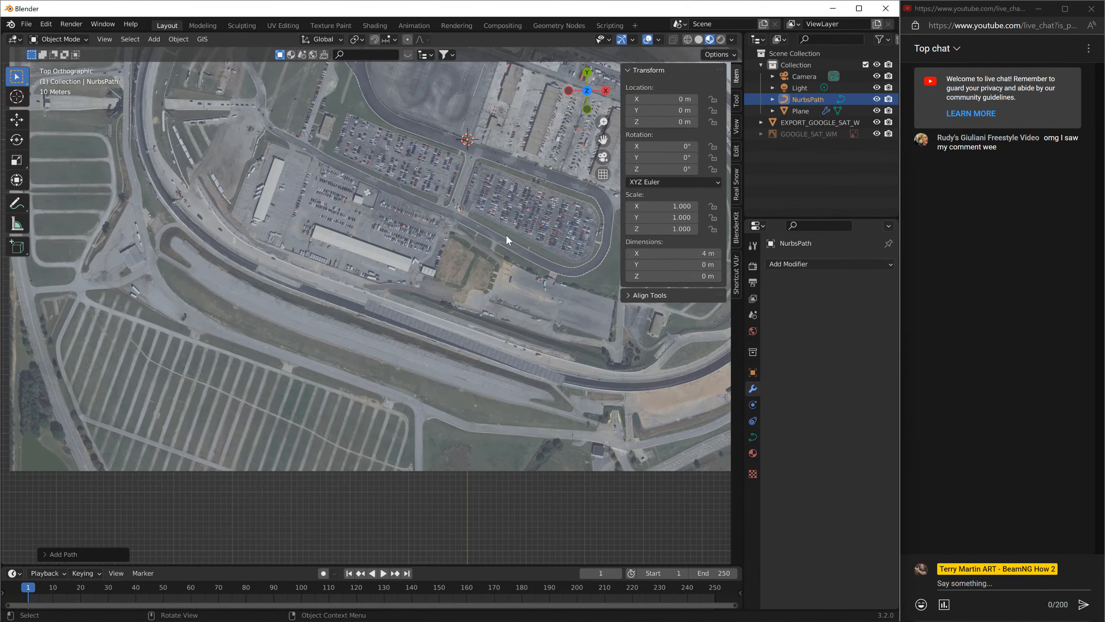
{"action": "key", "text": "g"}
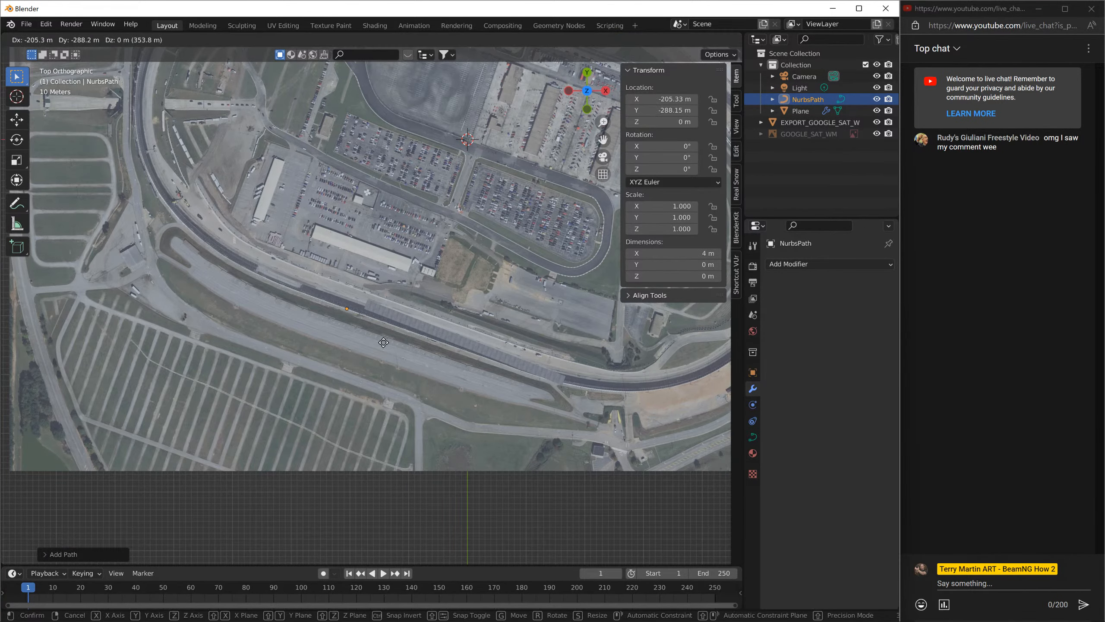
{"action": "left_click", "coordinate": [385, 341]}
{"action": "scroll", "coordinate": [366, 333], "scroll_direction": "up", "scroll_amount": 8}
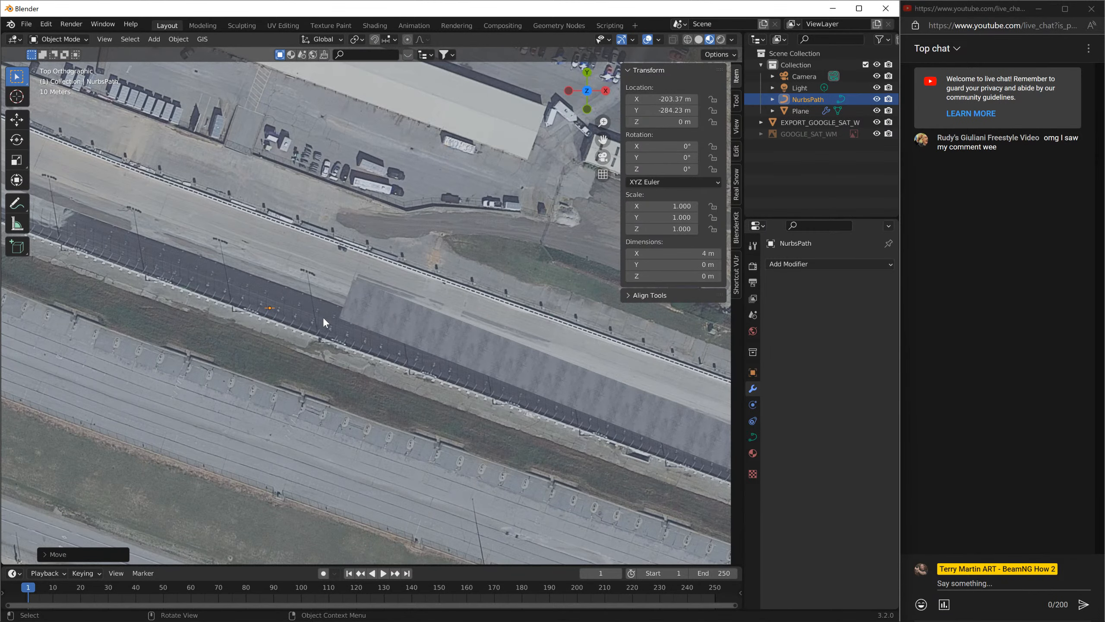
{"action": "key", "text": "g"}
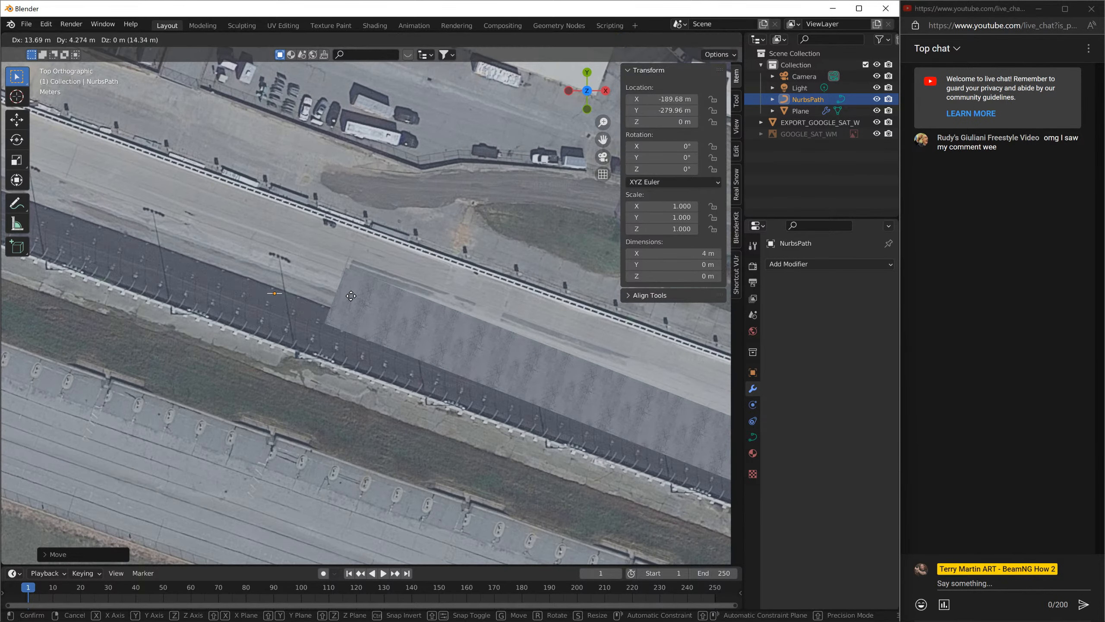
{"action": "left_click", "coordinate": [382, 304]}
{"action": "scroll", "coordinate": [339, 301], "scroll_direction": "up", "scroll_amount": 2}
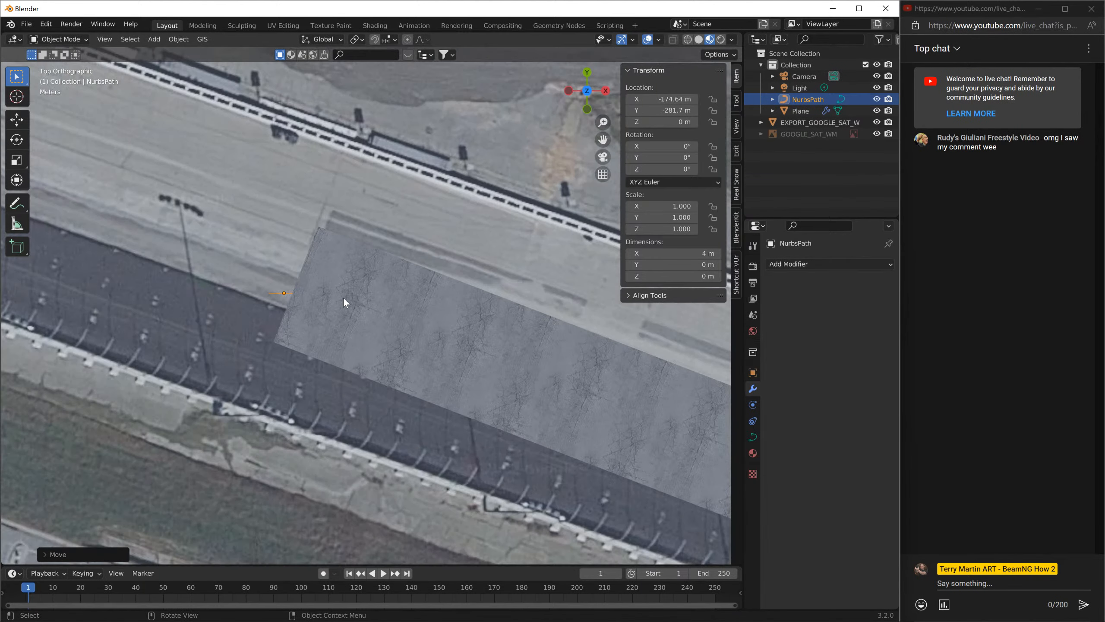
{"action": "key", "text": "g"}
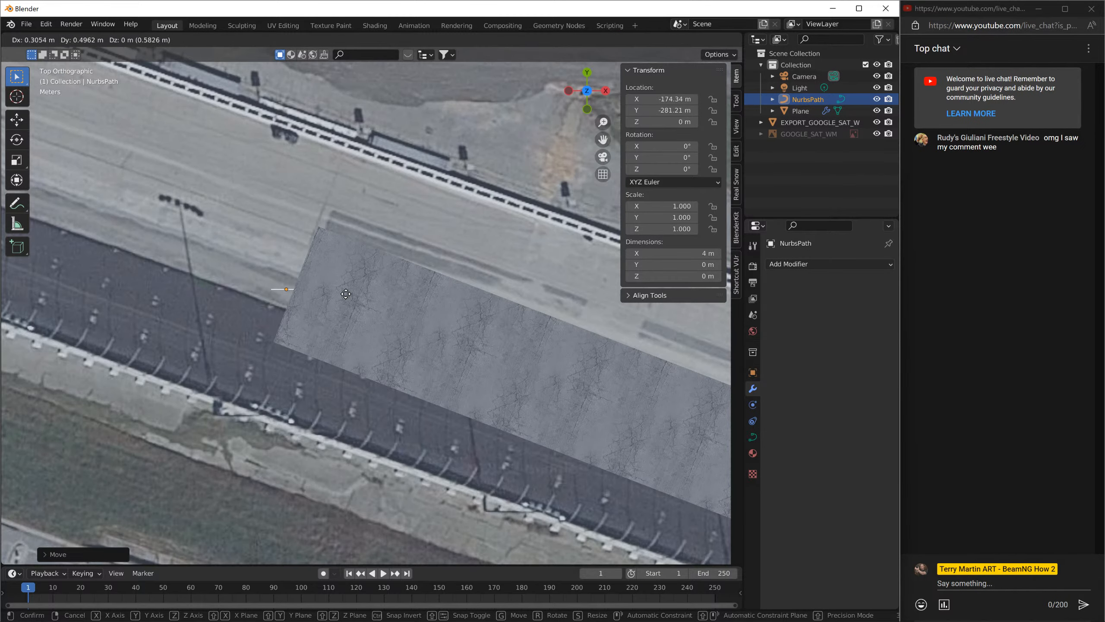
{"action": "left_click", "coordinate": [340, 284]}
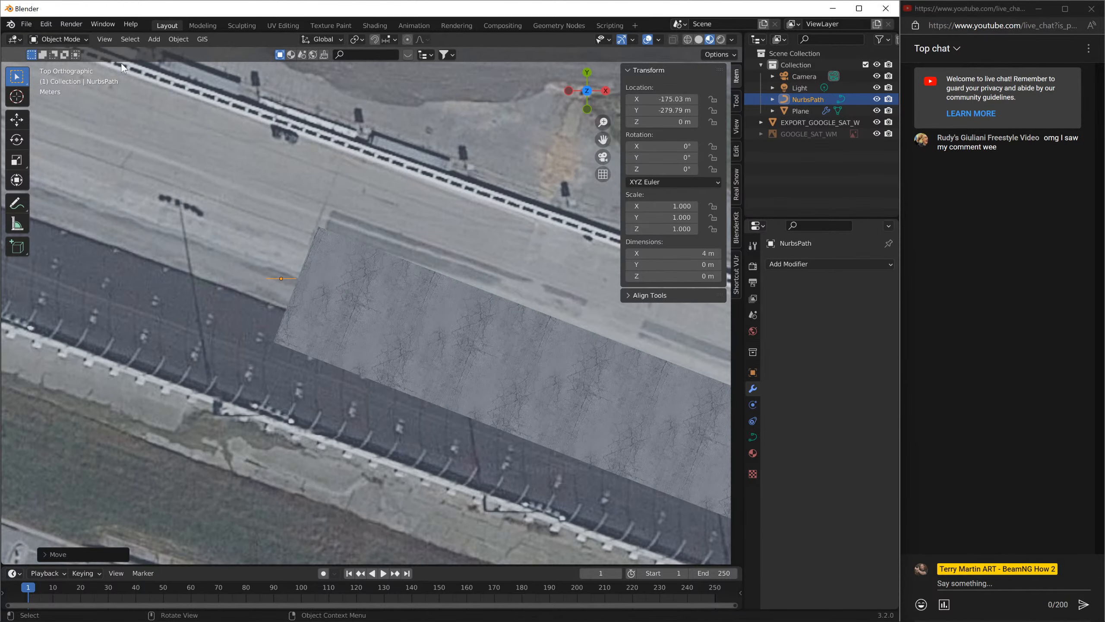
- Rotate all of the path's control points in Edit Mode so the path lines up with the track strip
{"action": "left_click", "coordinate": [82, 39]}
{"action": "left_click", "coordinate": [67, 66]}
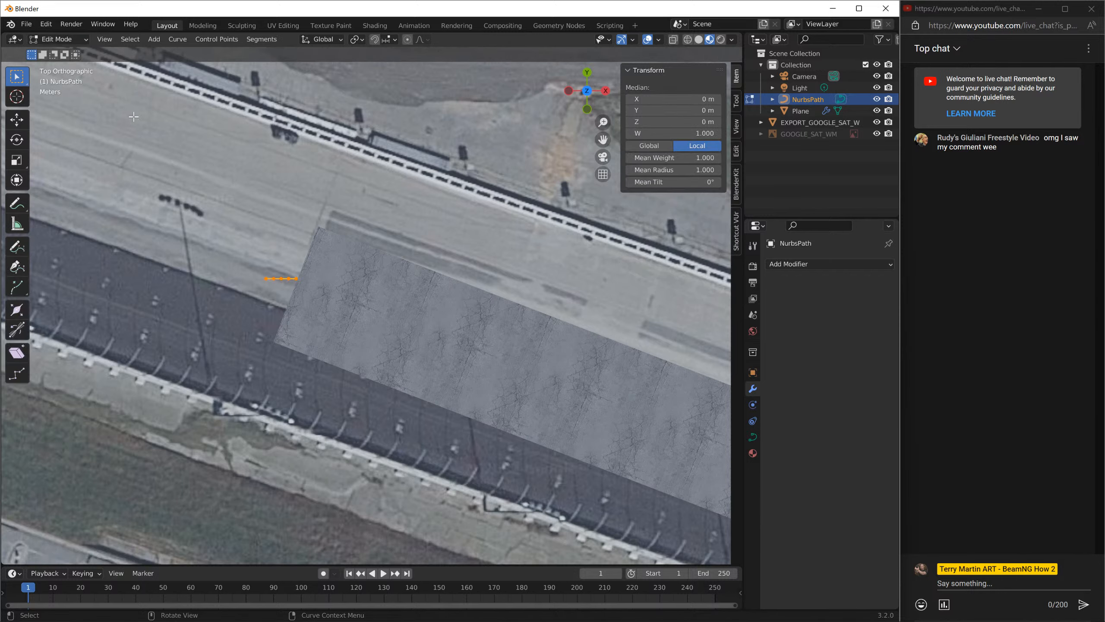
{"action": "key", "text": "r"}
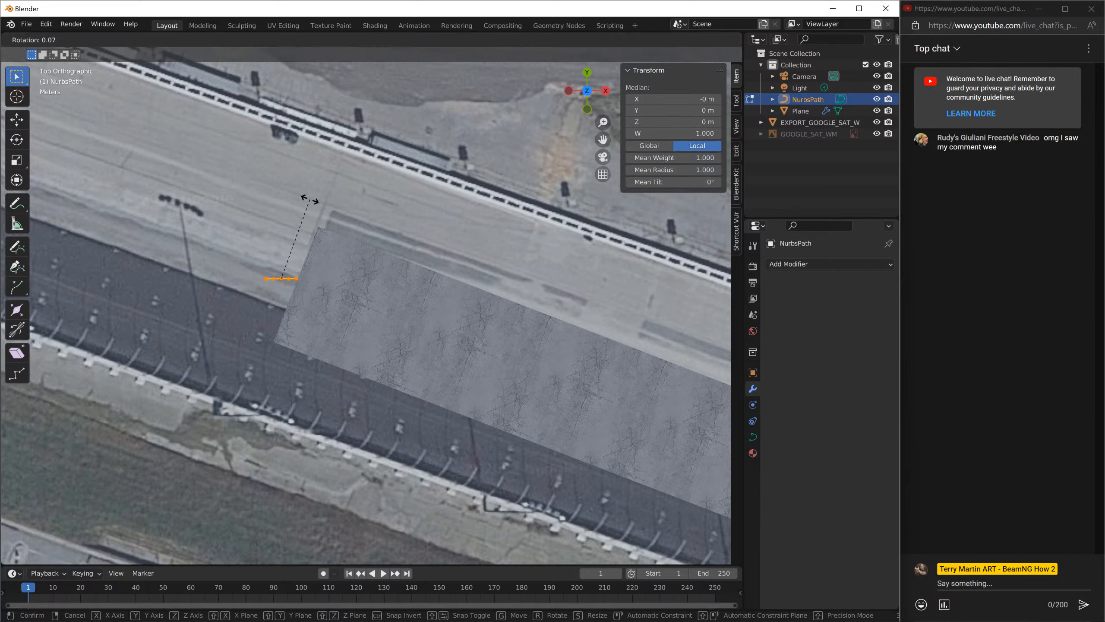
{"action": "left_click", "coordinate": [320, 230]}
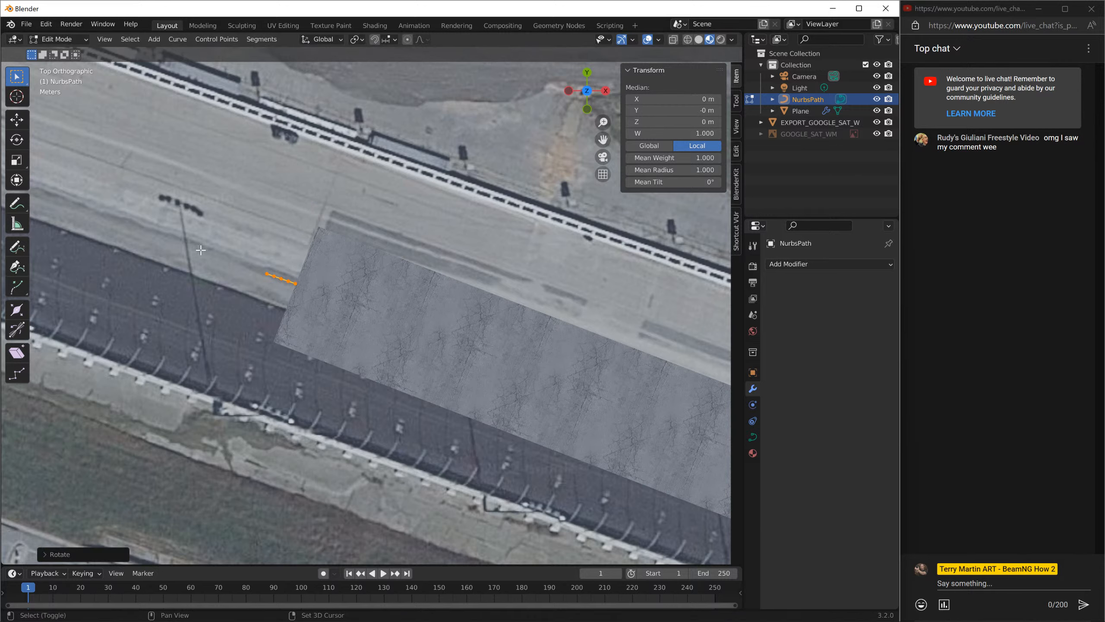
- Extrude the path's outer end point four times along the straight, away from the strip, to about X -191 m, Y 76 m
{"action": "middle_click_drag", "start_coordinate": [165, 324], "coordinate": [425, 373], "text": "shift"}
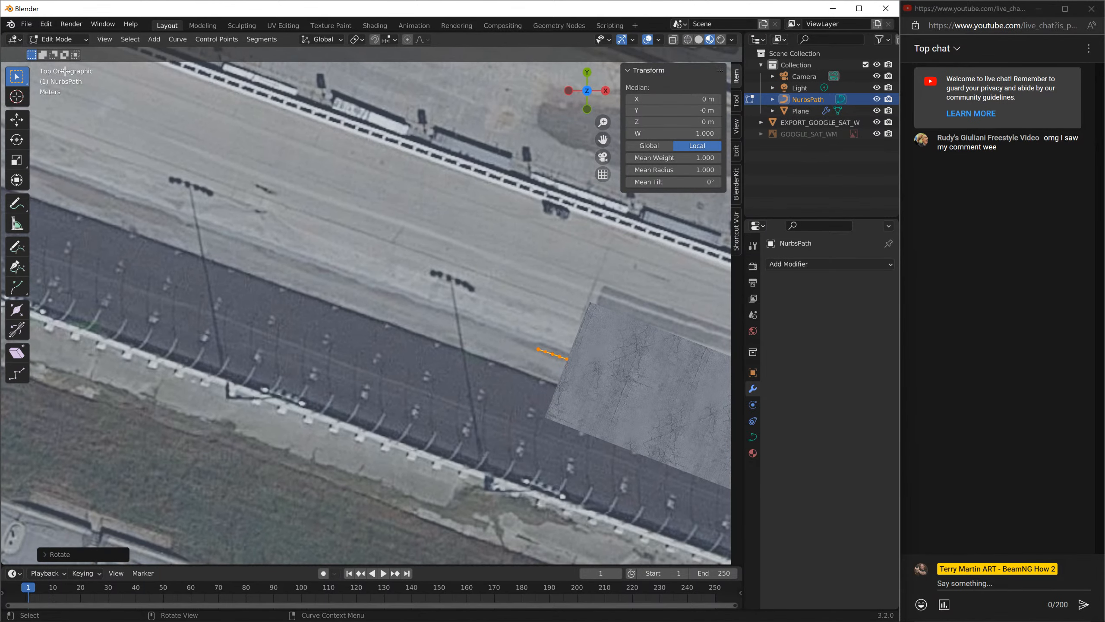
{"action": "left_click", "coordinate": [533, 345]}
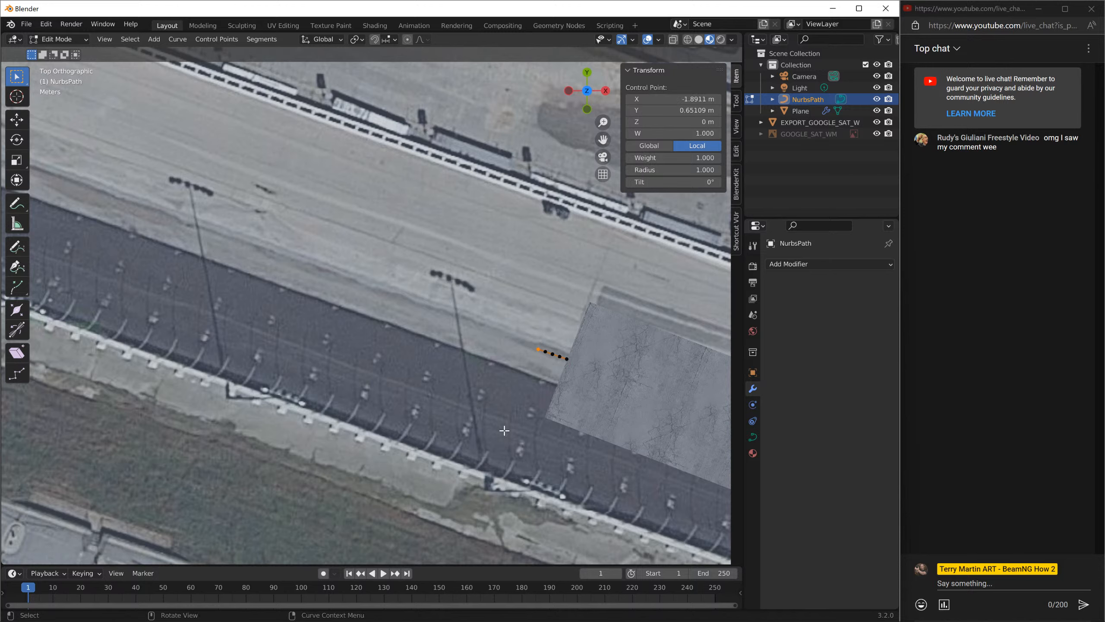
{"action": "key", "text": "e"}
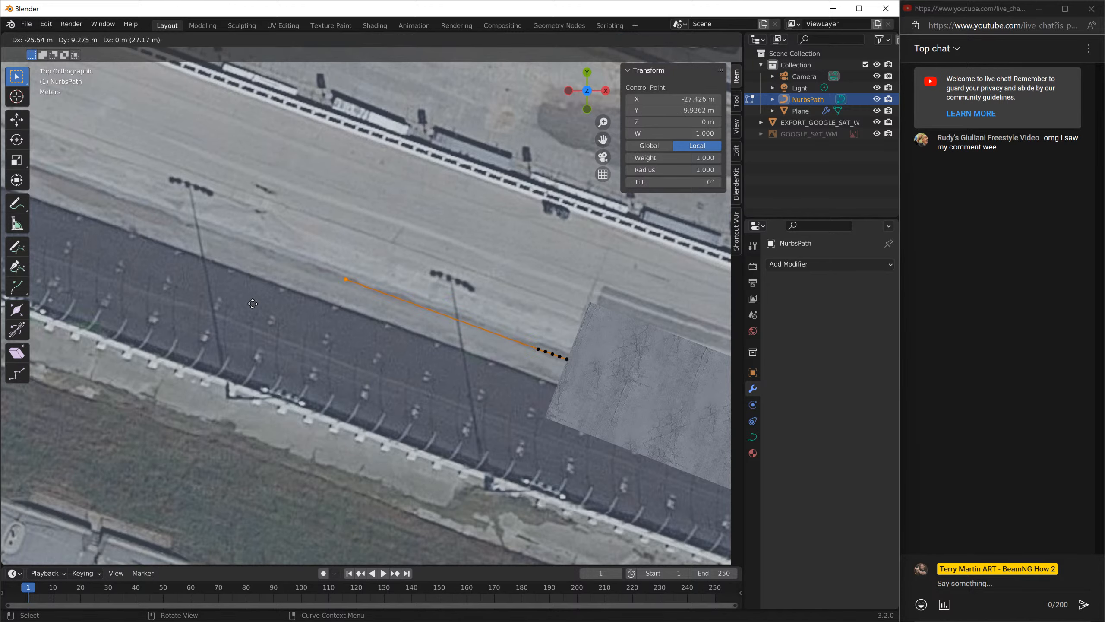
{"action": "left_click", "coordinate": [112, 252]}
{"action": "scroll", "coordinate": [130, 231], "scroll_direction": "down", "scroll_amount": 5}
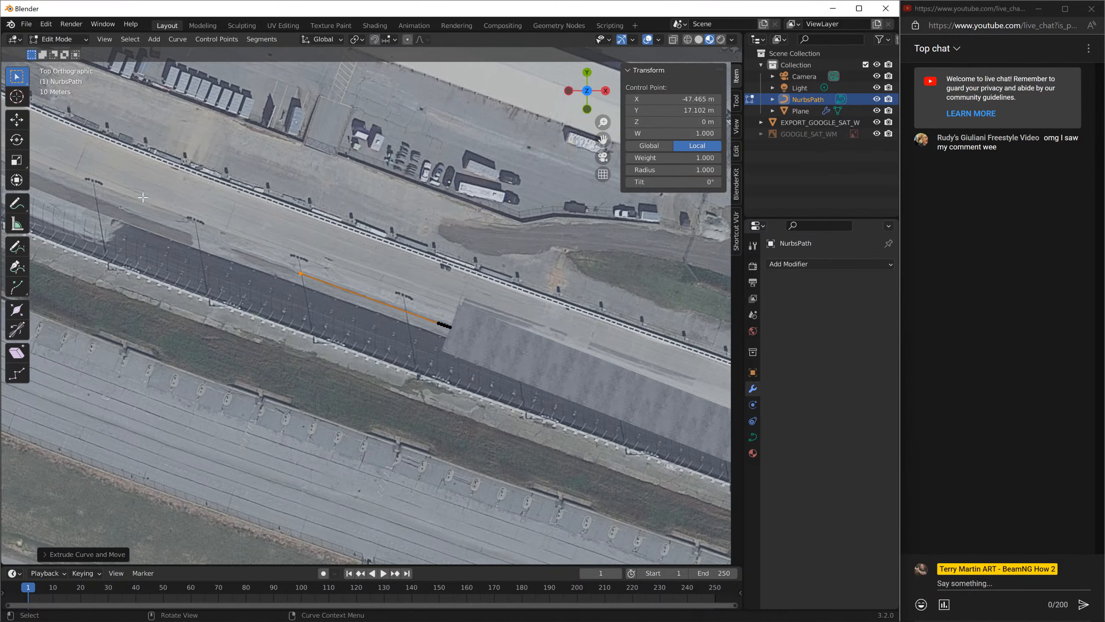
{"action": "key", "text": "e"}
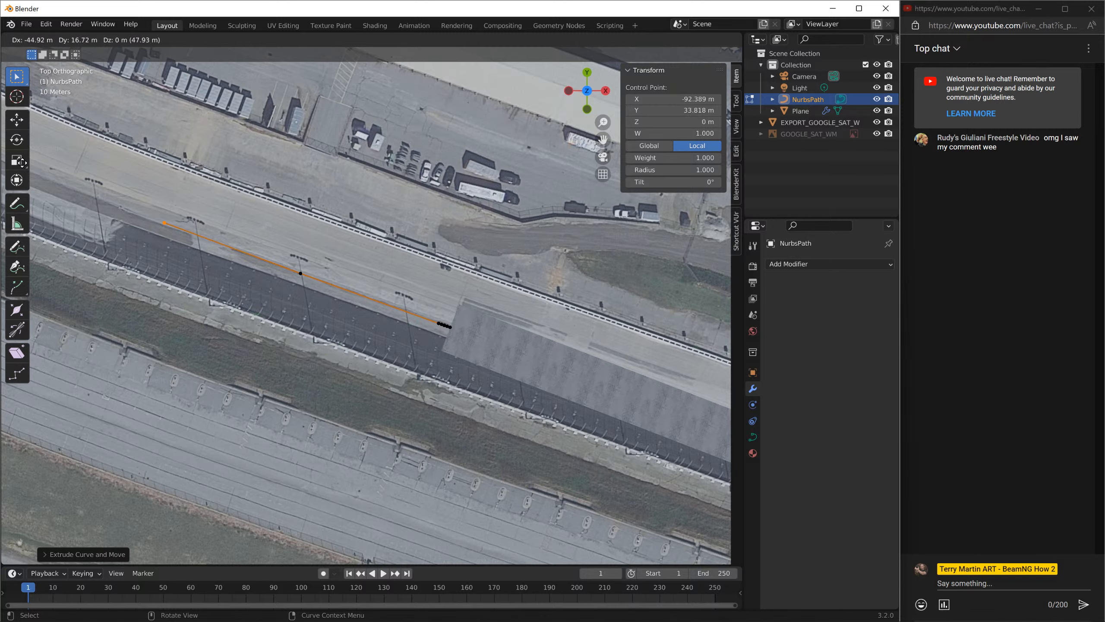
{"action": "left_click", "coordinate": [110, 184]}
{"action": "scroll", "coordinate": [187, 209], "scroll_direction": "down", "scroll_amount": 3}
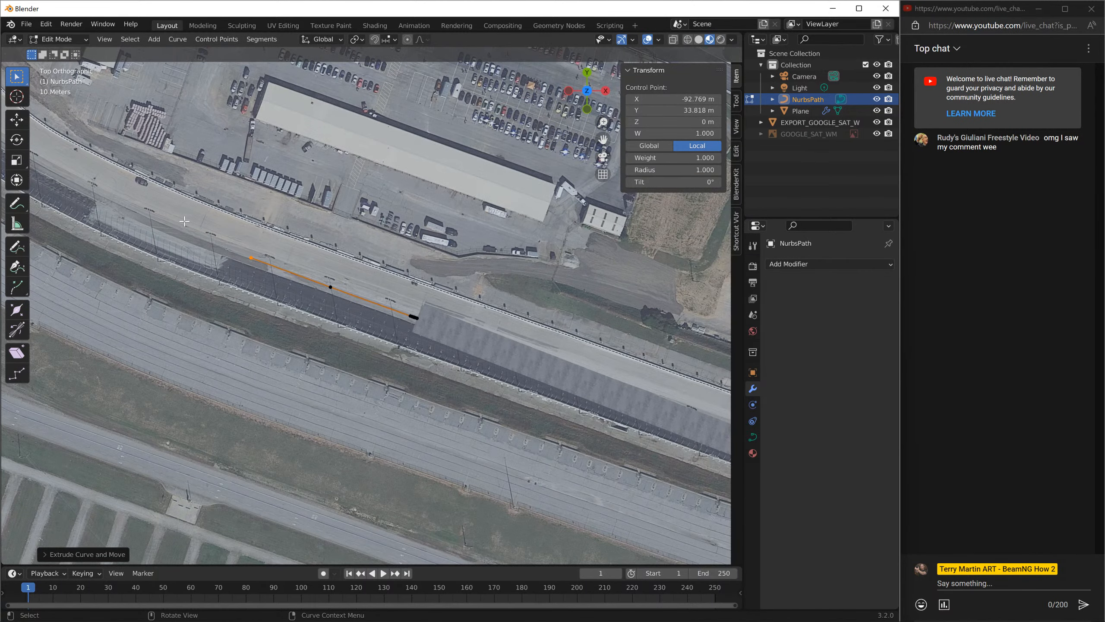
{"action": "key", "text": "e"}
{"action": "left_click", "coordinate": [69, 183]}
{"action": "key", "text": "e"}
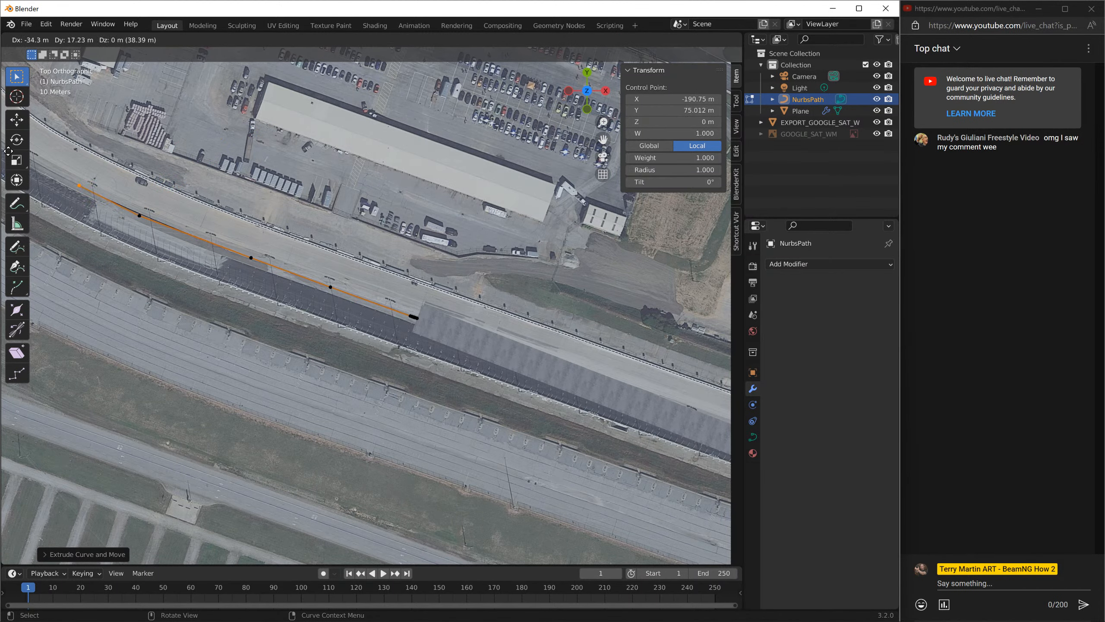
{"action": "left_click", "coordinate": [10, 155]}
- Extrude four more control points into the oval's first bend, reaching about X -357 m, Y 246 m
{"action": "middle_click_drag", "start_coordinate": [135, 172], "coordinate": [489, 396], "text": "shift"}
{"action": "key", "text": "e"}
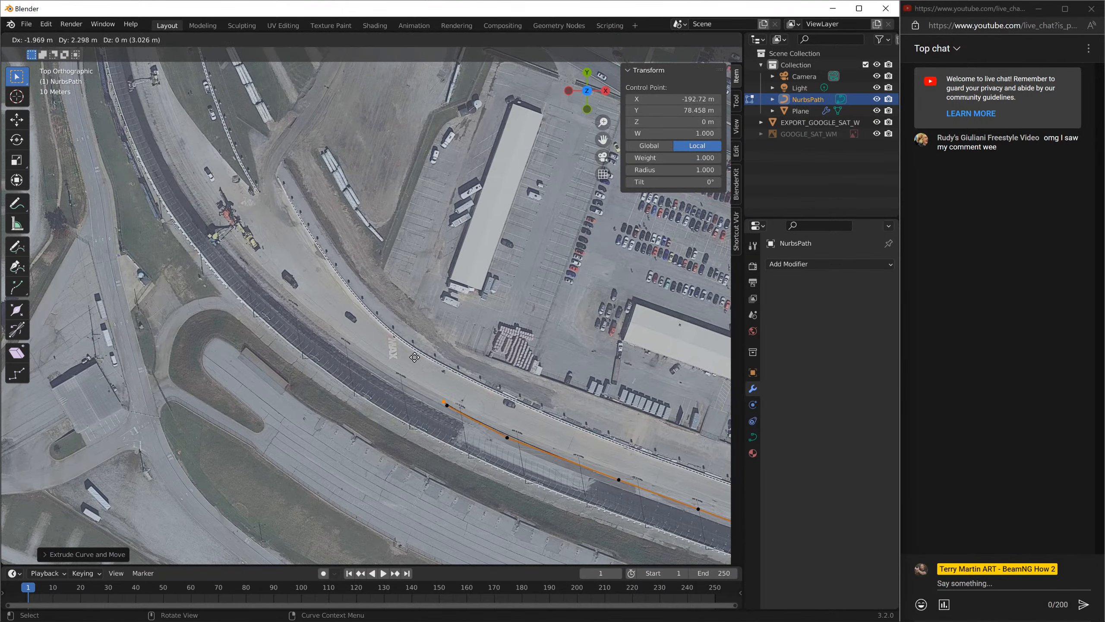
{"action": "left_click", "coordinate": [292, 297]}
{"action": "key", "text": "e"}
{"action": "left_click", "coordinate": [184, 193]}
{"action": "key", "text": "e"}
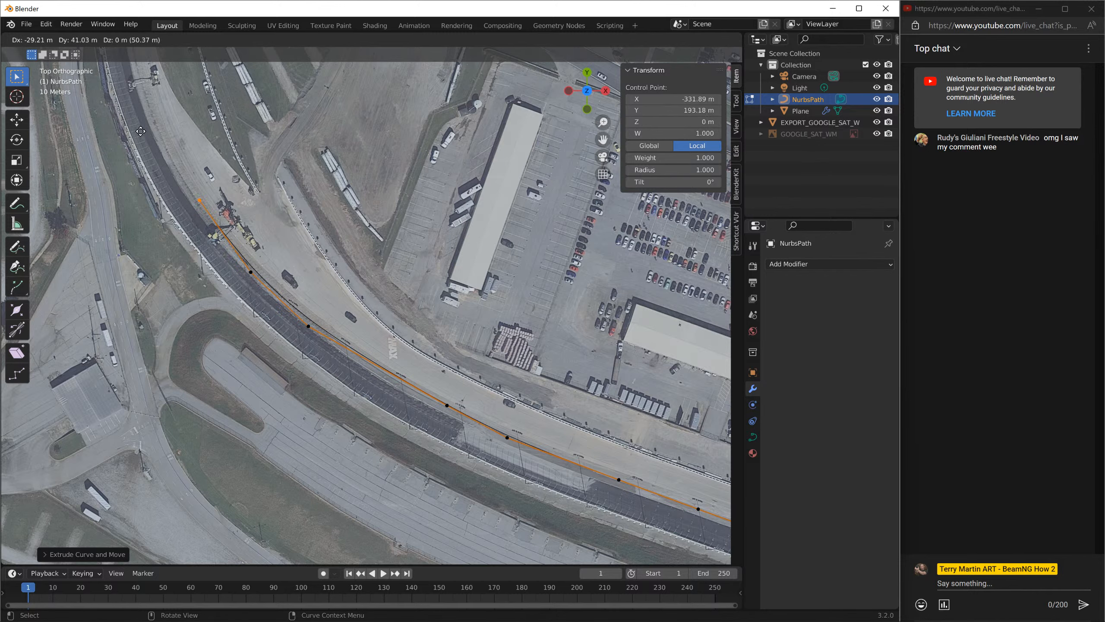
{"action": "left_click", "coordinate": [132, 123]}
{"action": "key", "text": "e"}
{"action": "left_click", "coordinate": [98, 548]}
{"action": "middle_click_drag", "start_coordinate": [328, 247], "coordinate": [348, 21], "text": "shift"}
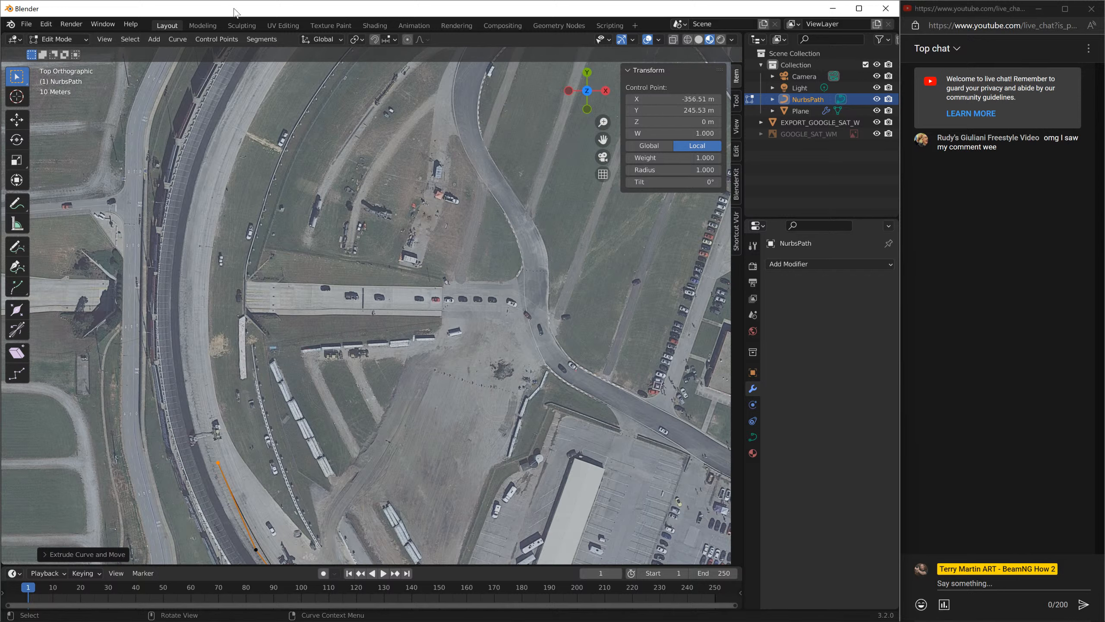
{"action": "key", "text": "e"}
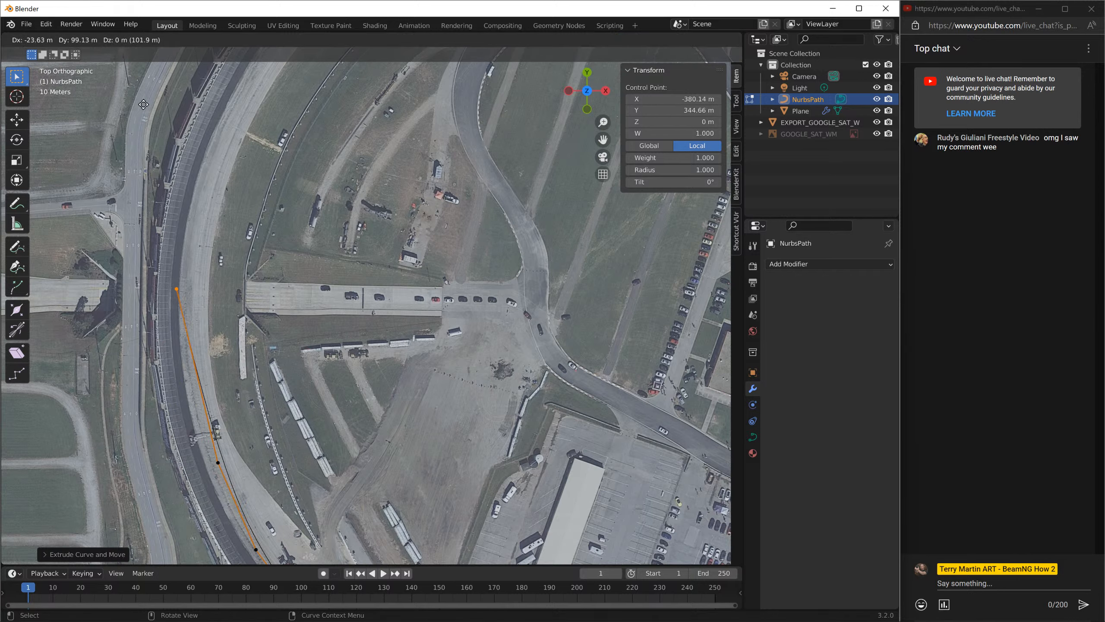
{"action": "key", "text": "Escape"}
{"action": "key", "text": "ctrl+z"}
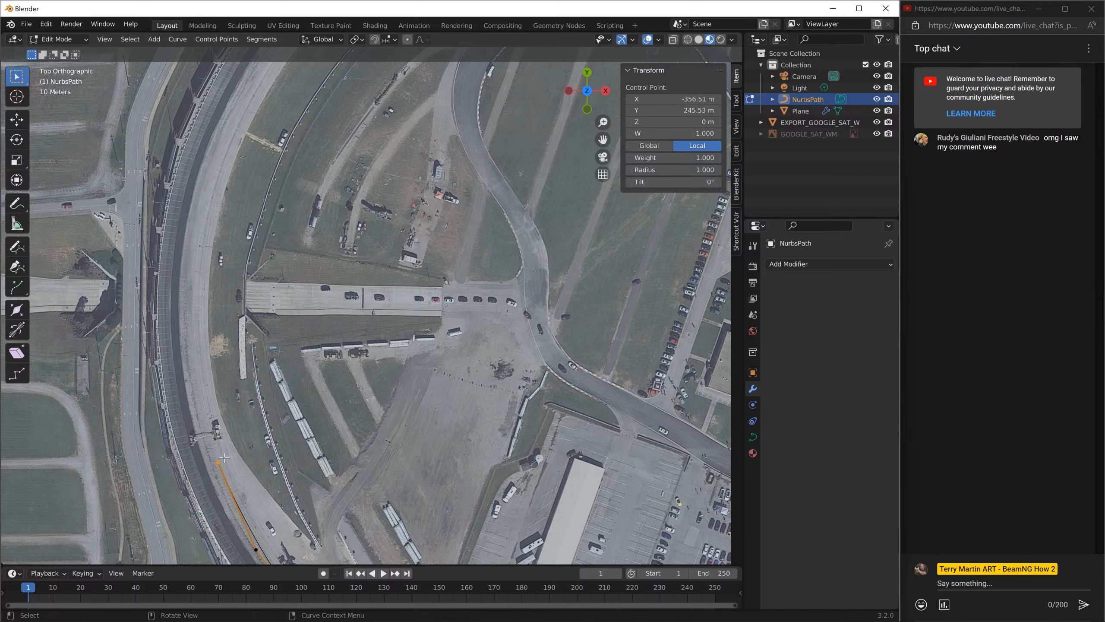
- Extrude four control points around the oval's west end, following the track to about X -288 m, Y 539 m
{"action": "key", "text": "e"}
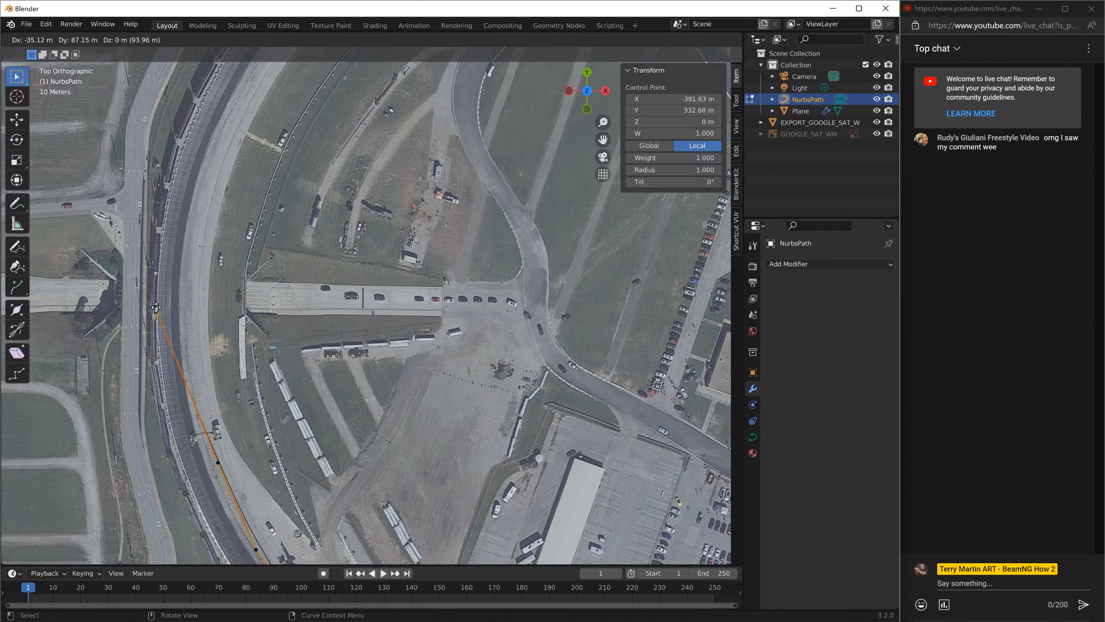
{"action": "left_click", "coordinate": [161, 313]}
{"action": "key", "text": "e"}
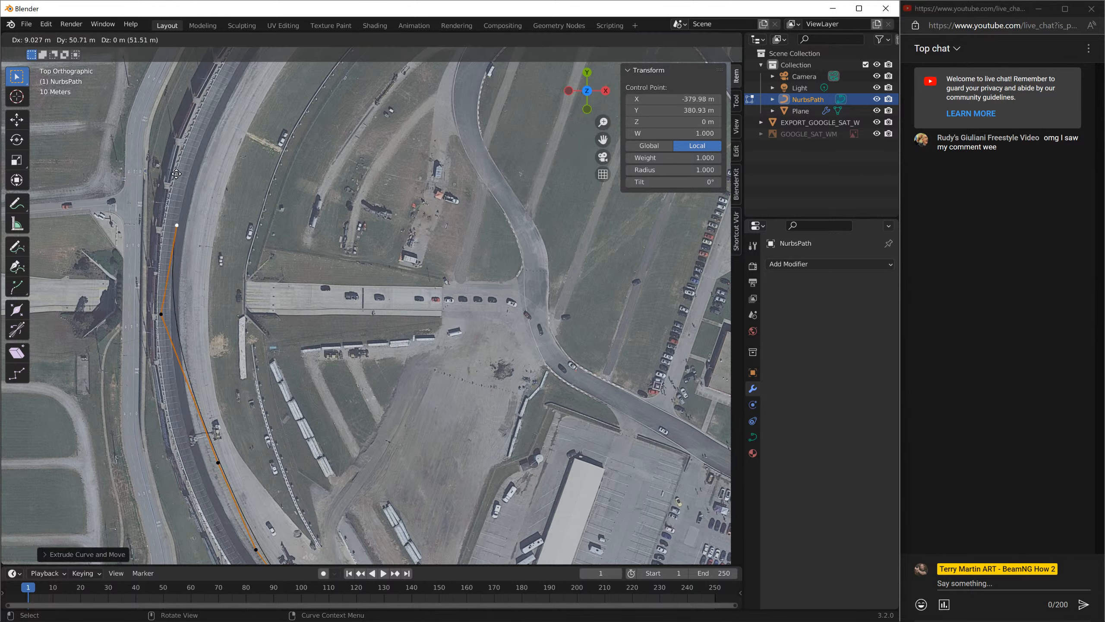
{"action": "left_click", "coordinate": [180, 138]}
{"action": "key", "text": "e"}
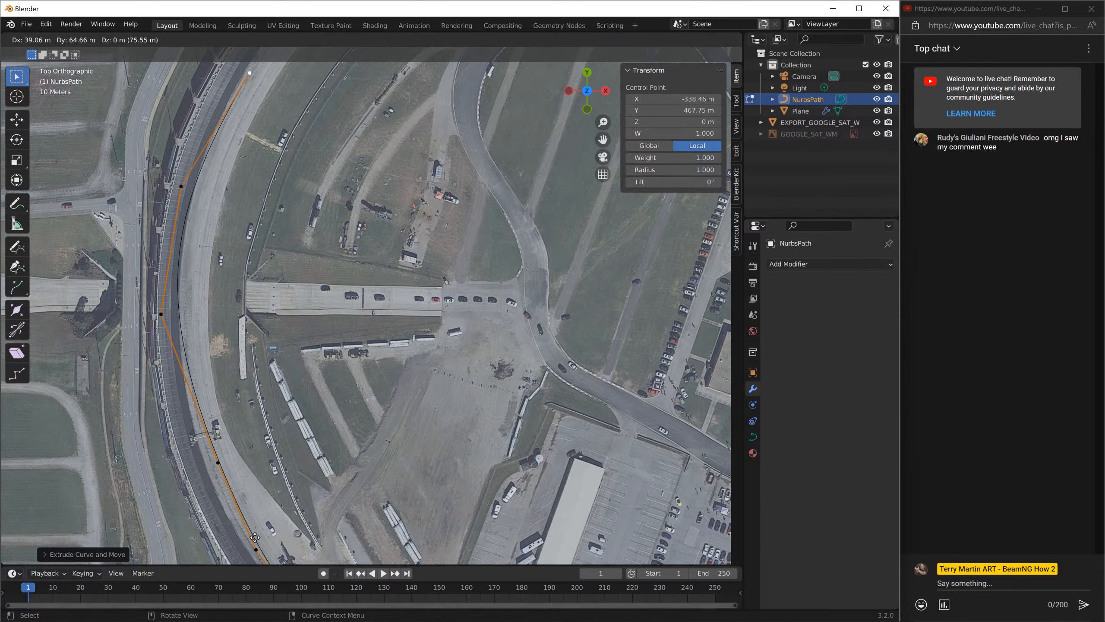
{"action": "left_click", "coordinate": [256, 43]}
{"action": "scroll", "coordinate": [239, 235], "scroll_direction": "down", "scroll_amount": 2}
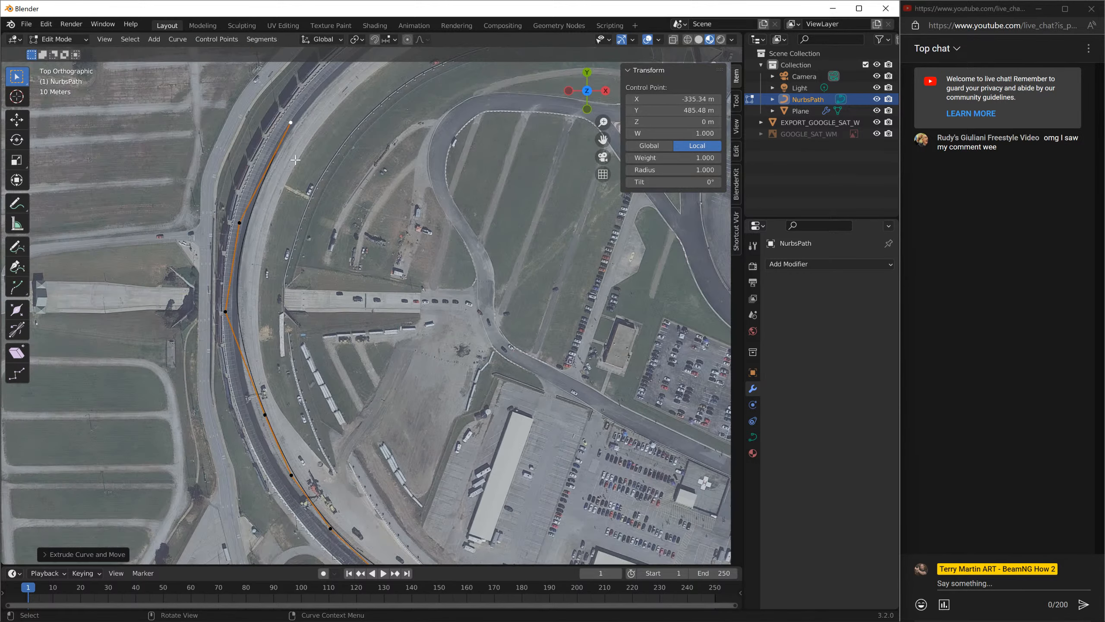
{"action": "key", "text": "e"}
{"action": "left_click", "coordinate": [371, 61]}
{"action": "middle_click_drag", "start_coordinate": [440, 151], "coordinate": [270, 445], "text": "shift"}
- Extrude three control points around the end of the west bend, reaching about X -67 m, Y 602 m
{"action": "key", "text": "r"}
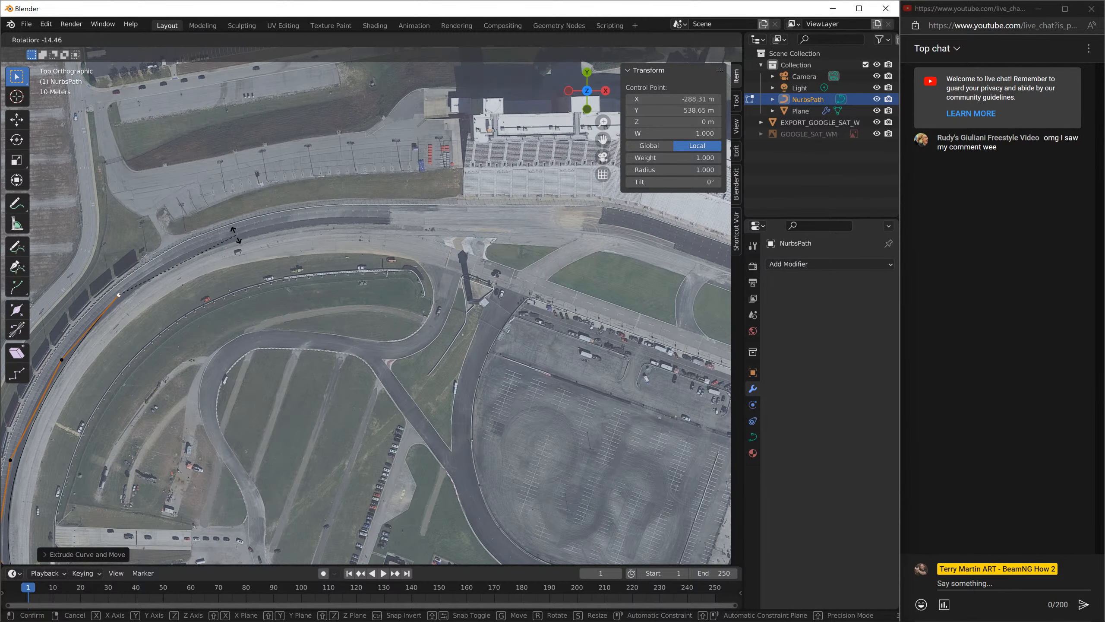
{"action": "key", "text": "Escape"}
{"action": "key", "text": "e"}
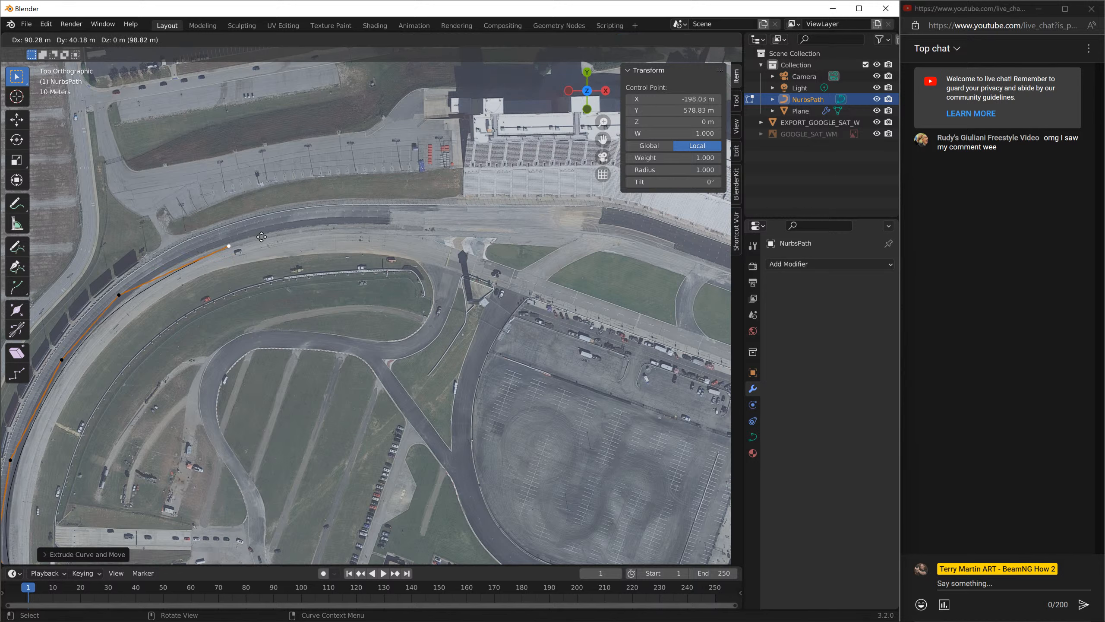
{"action": "left_click", "coordinate": [245, 232]}
{"action": "key", "text": "e"}
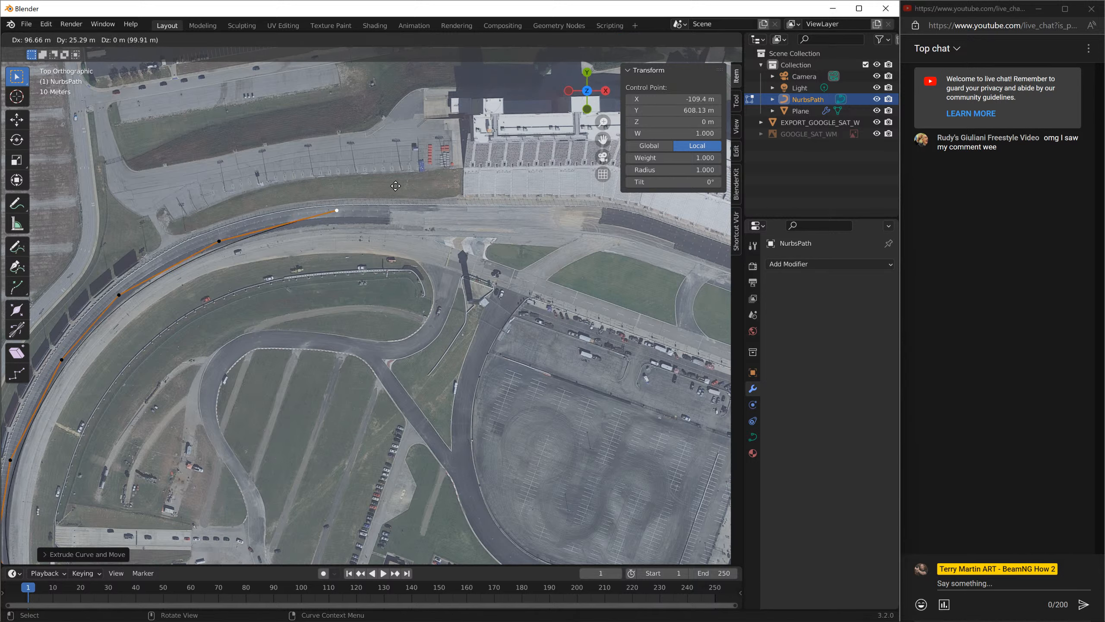
{"action": "left_click", "coordinate": [340, 199]}
{"action": "key", "text": "e"}
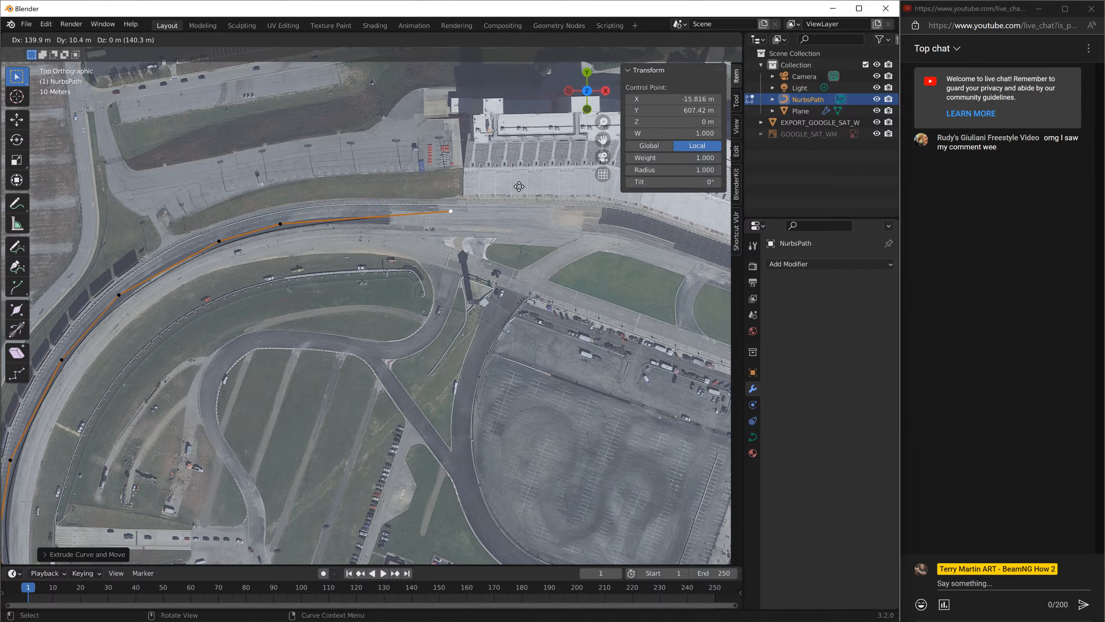
{"action": "left_click", "coordinate": [472, 186]}
- Extrude two control points toward the dark pavement beside the grandstand, reaching about X 116 m, Y 596 m
{"action": "key", "text": "e"}
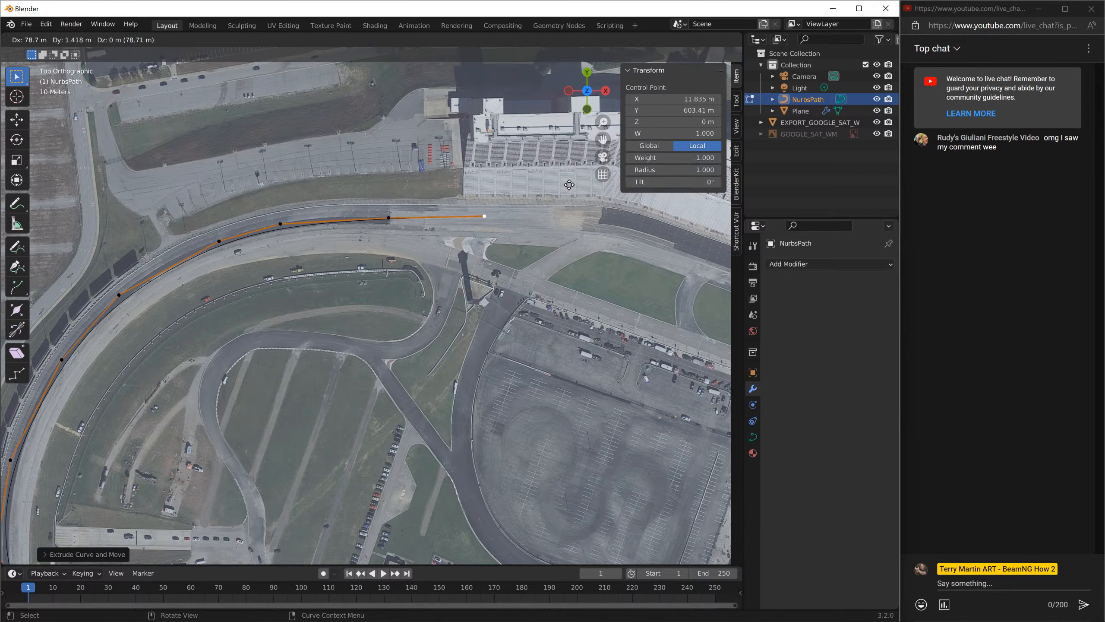
{"action": "left_click", "coordinate": [574, 191]}
{"action": "key", "text": "e"}
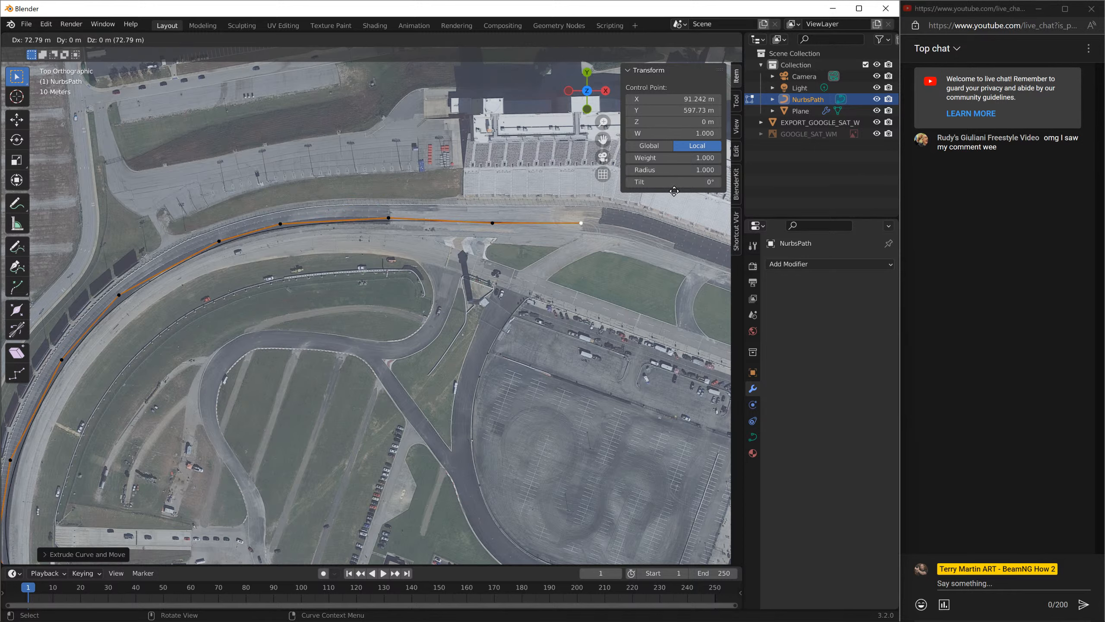
{"action": "left_click", "coordinate": [694, 193]}
{"action": "key", "text": "e"}
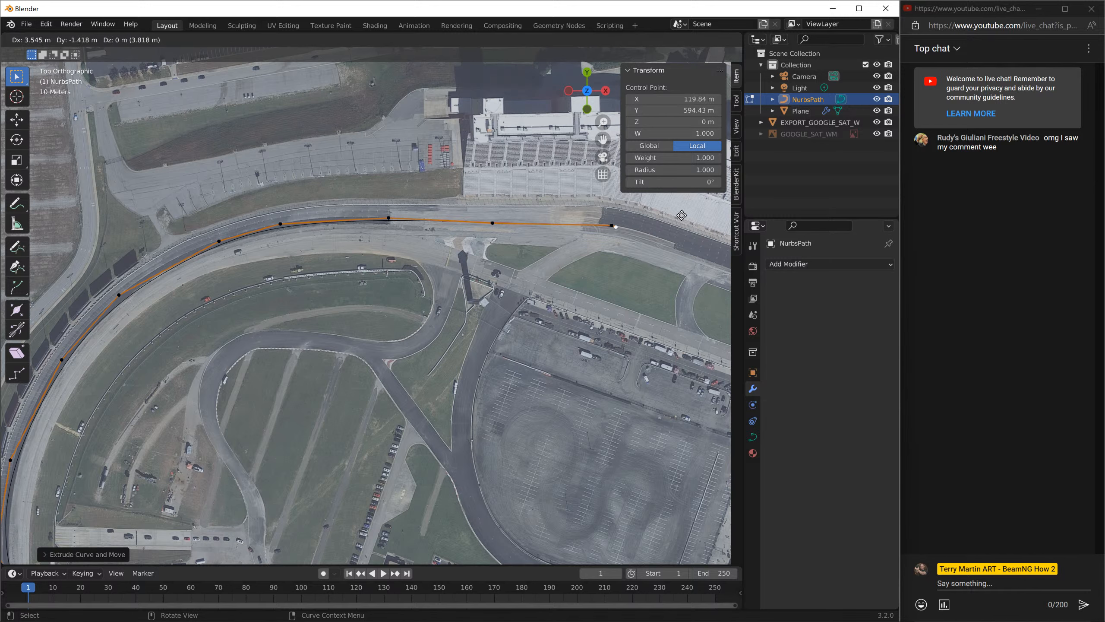
{"action": "left_click", "coordinate": [692, 215]}
{"action": "middle_click_drag", "start_coordinate": [650, 252], "coordinate": [649, 253]}
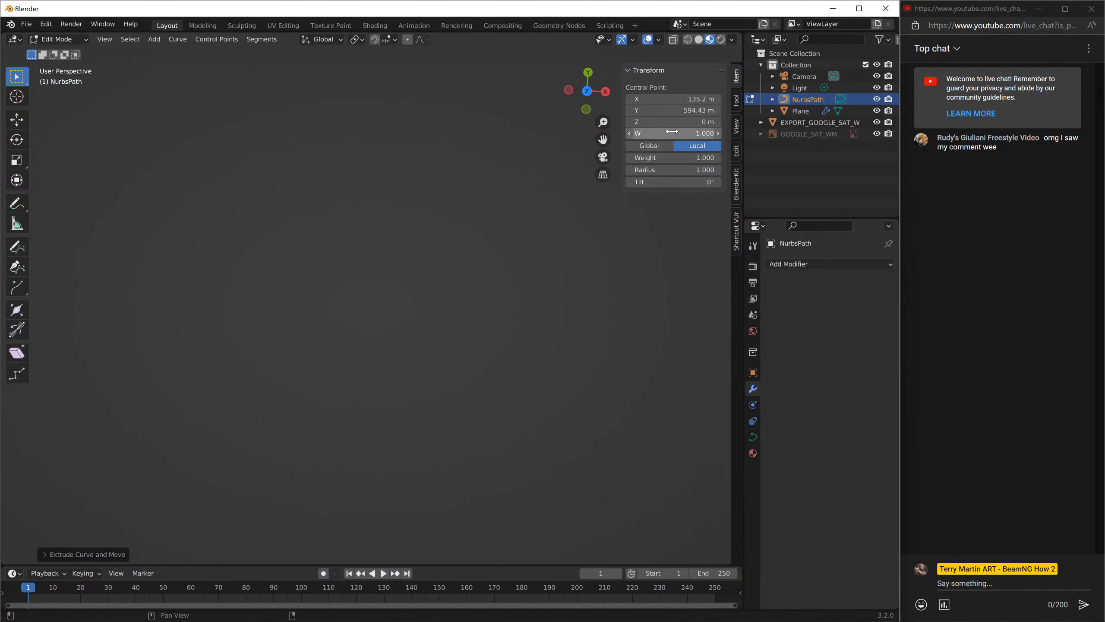
{"action": "scroll", "coordinate": [504, 255], "scroll_direction": "up", "scroll_amount": 3}
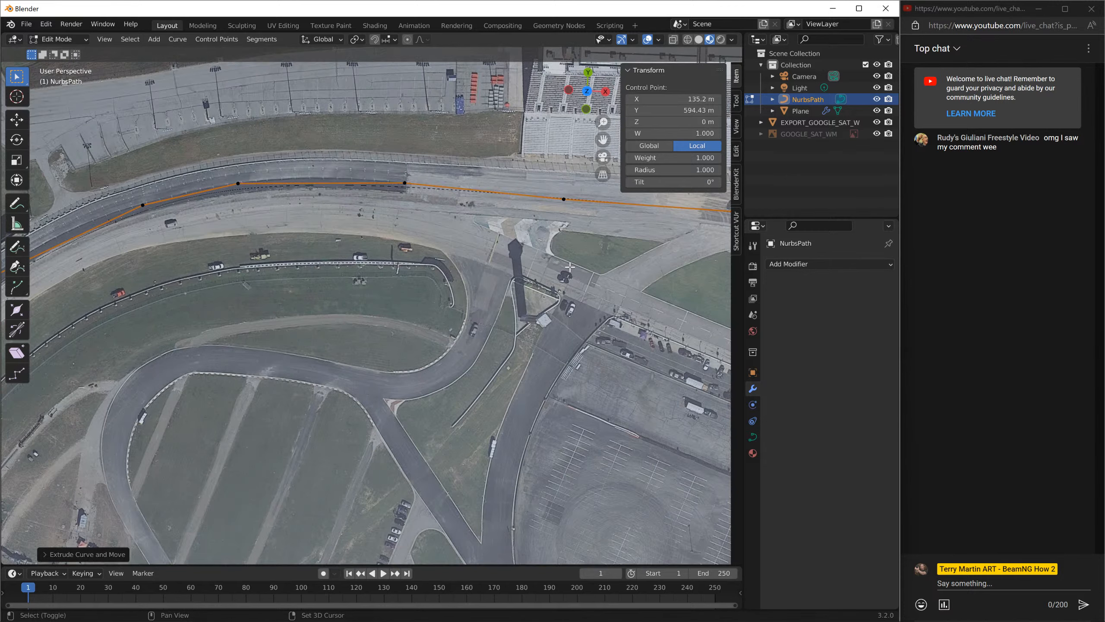
{"action": "scroll", "coordinate": [302, 280], "scroll_direction": "up", "scroll_amount": 2}
{"action": "middle_click_drag", "start_coordinate": [302, 280], "coordinate": [305, 280], "text": "shift"}
{"action": "key", "text": "ctrl+z"}
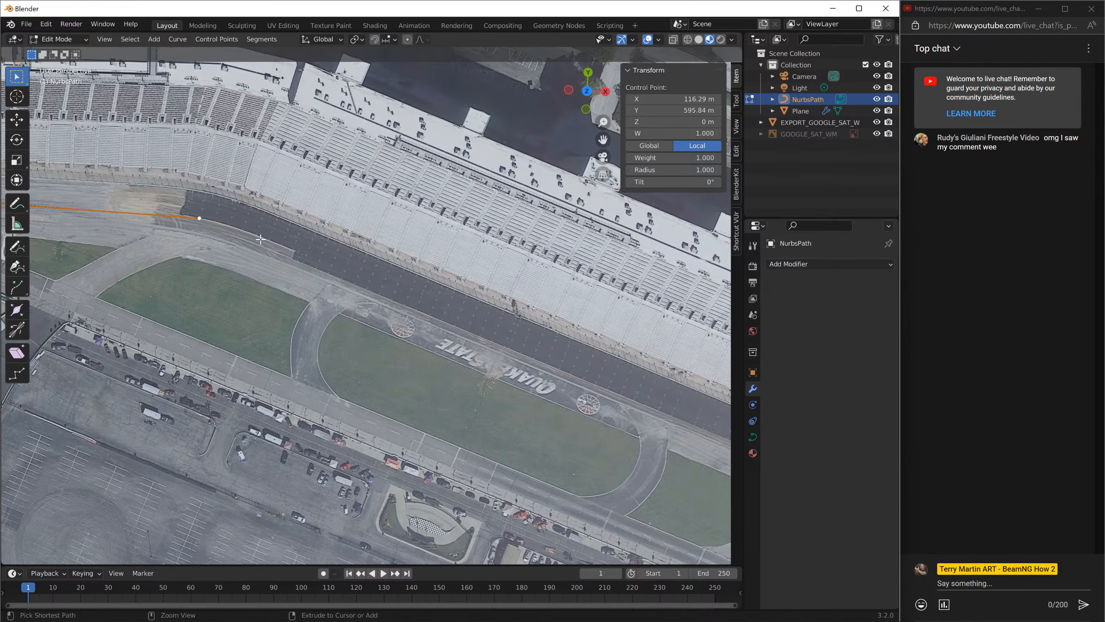
- Extrude three control points along the dark pavement in front of the grandstand, reaching about X 291 m, Y 541 m
{"action": "key", "text": "e"}
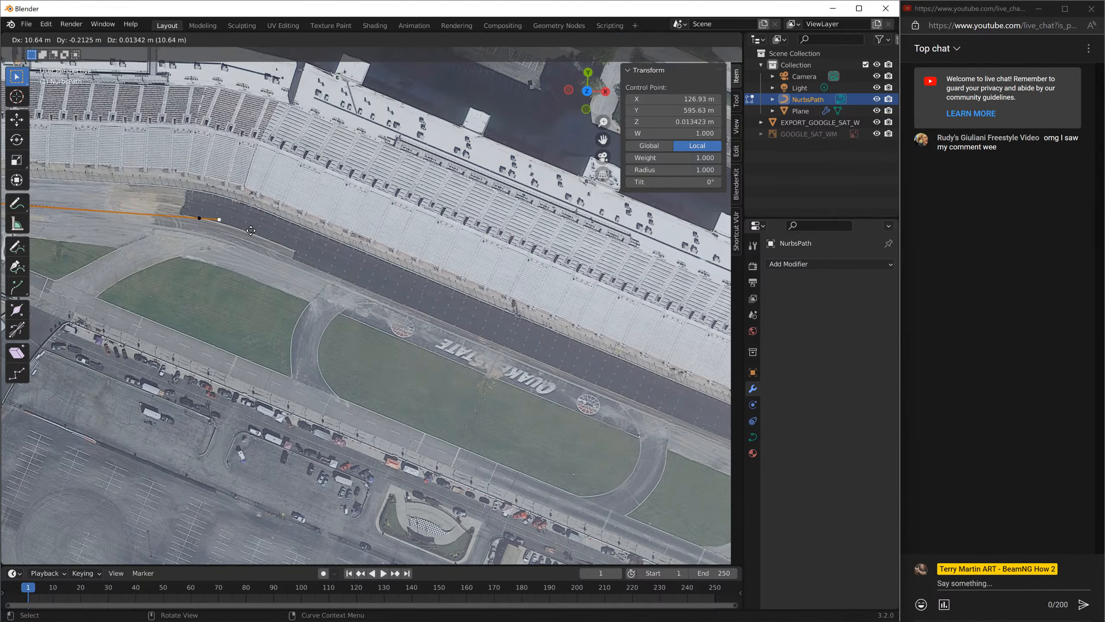
{"action": "left_click", "coordinate": [271, 240]}
{"action": "key", "text": "e"}
{"action": "left_click", "coordinate": [384, 279]}
{"action": "key", "text": "e"}
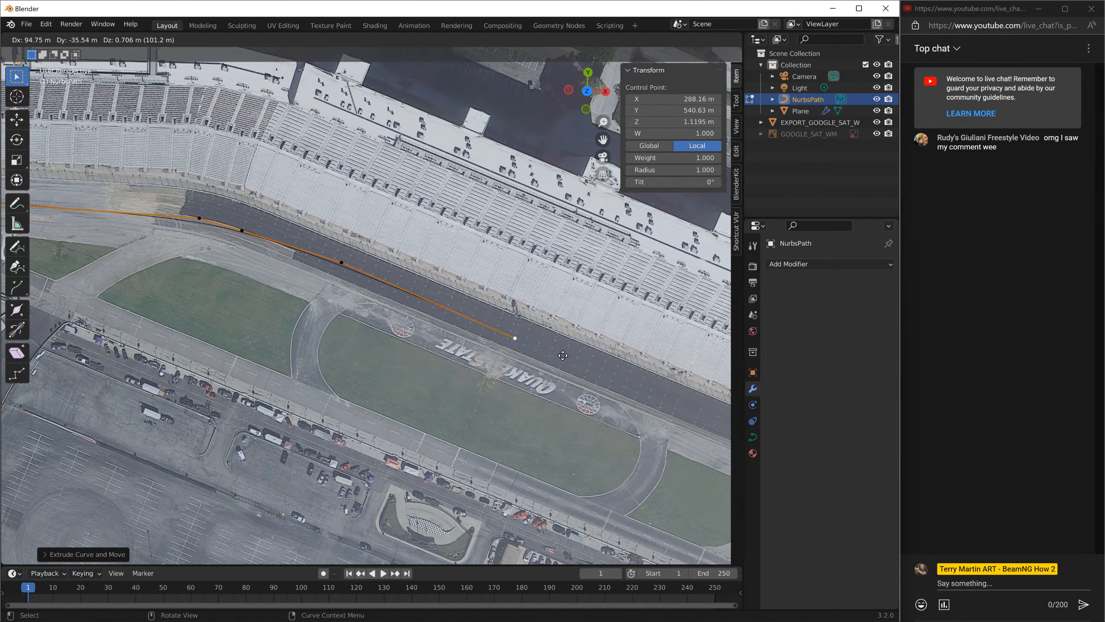
{"action": "left_click", "coordinate": [564, 356]}
- Extrude three control points past the end of the dark grandstand pavement, reaching about X 479 m, Y 465 m
{"action": "middle_click_drag", "start_coordinate": [615, 395], "coordinate": [430, 343], "text": "shift"}
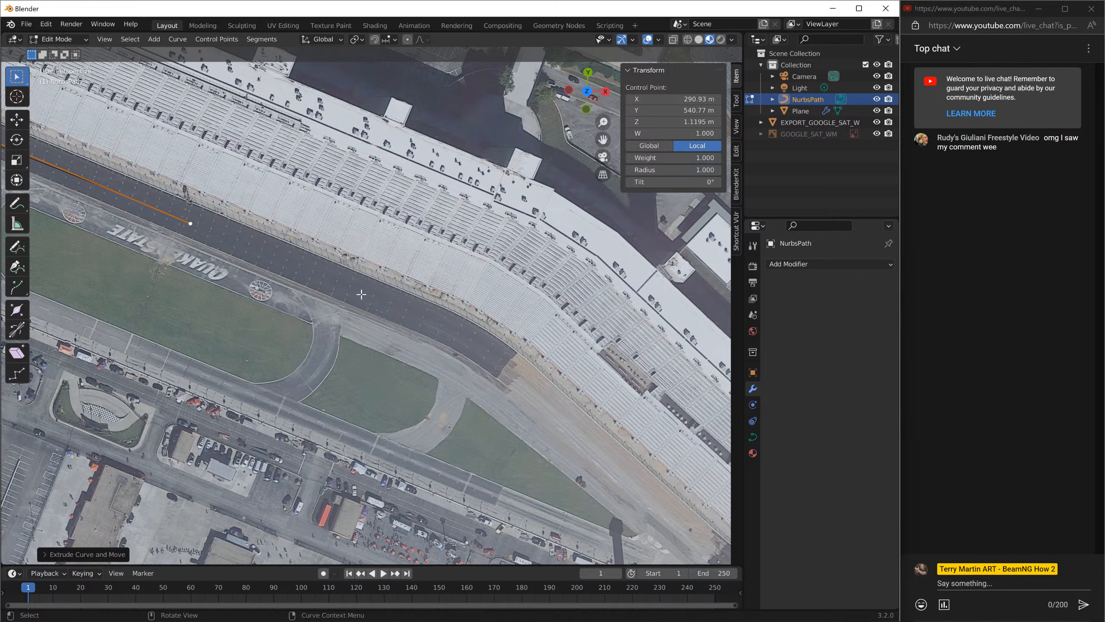
{"action": "key", "text": "e"}
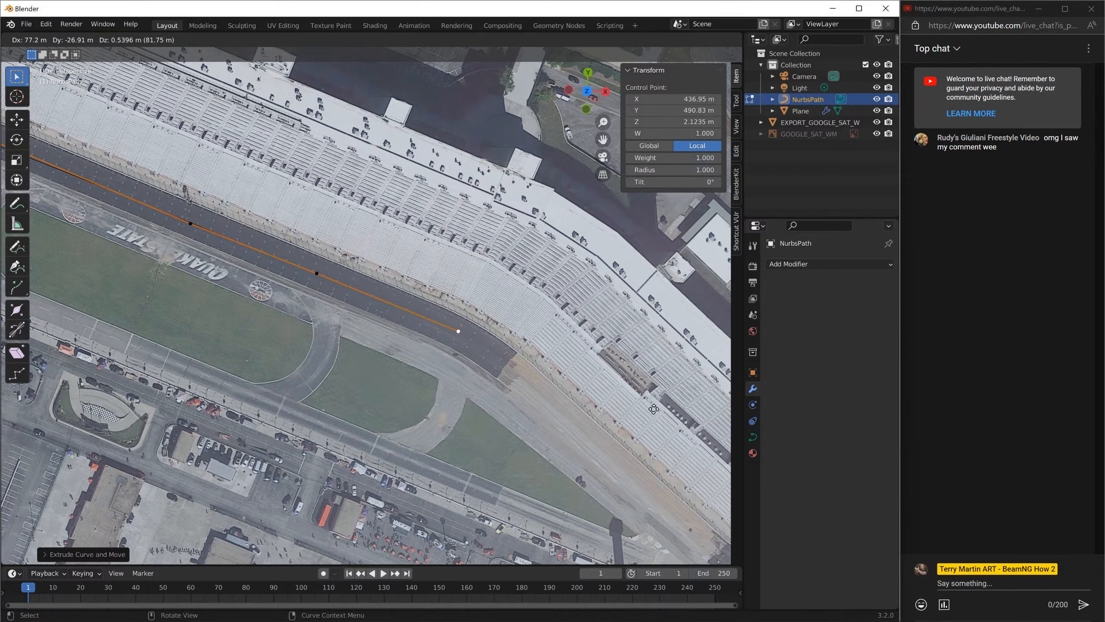
{"action": "left_click", "coordinate": [736, 465]}
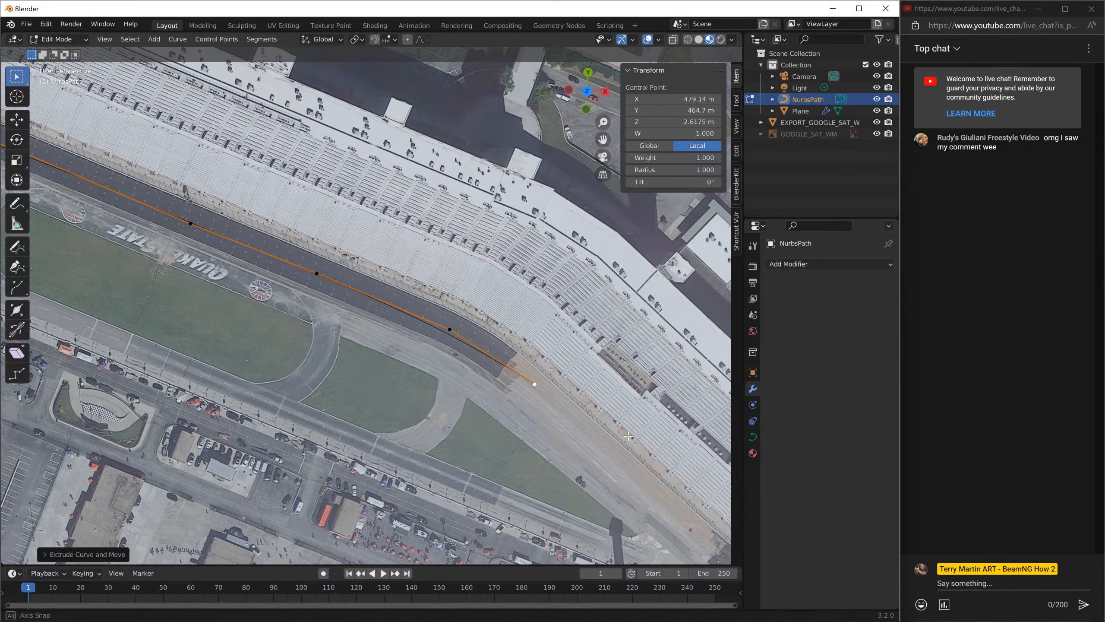
- Extrude three control points into the east bend beside the lower grandstand, reaching about X 640 m, Y 317 m
{"action": "middle_click_drag", "start_coordinate": [628, 452], "coordinate": [482, 338], "text": "shift"}
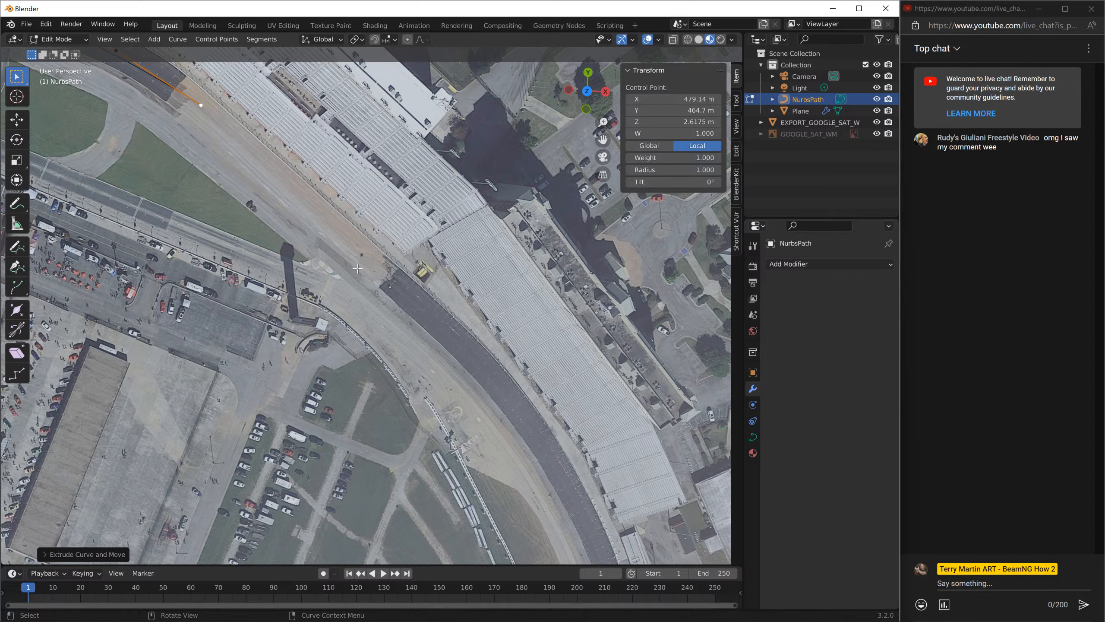
{"action": "key", "text": "e"}
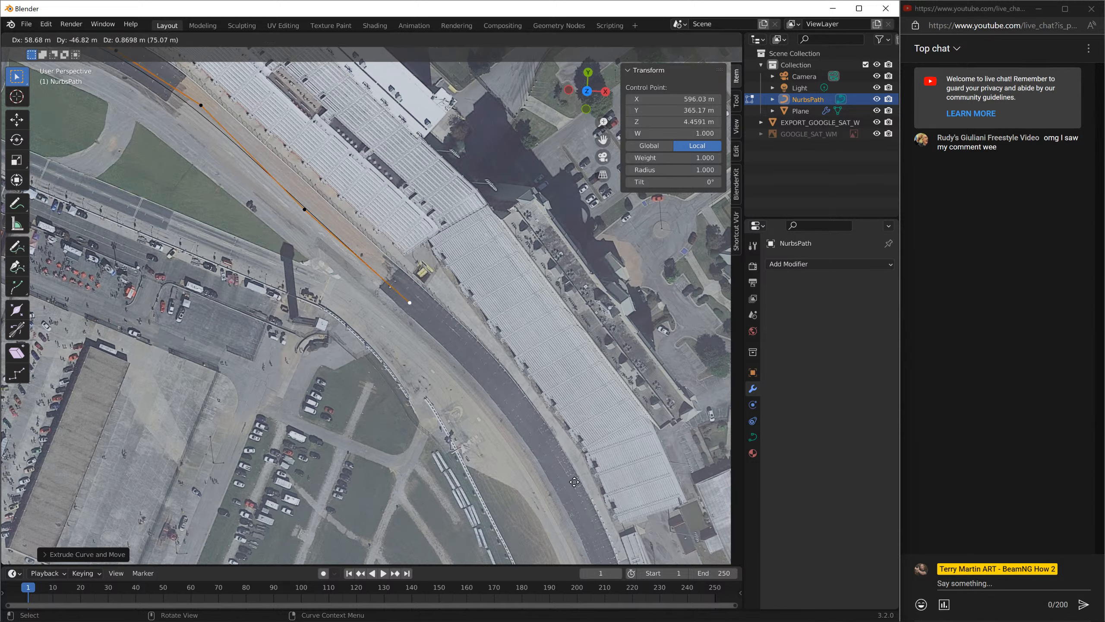
{"action": "left_click", "coordinate": [574, 481]}
{"action": "key", "text": "e"}
{"action": "left_click", "coordinate": [669, 85]}
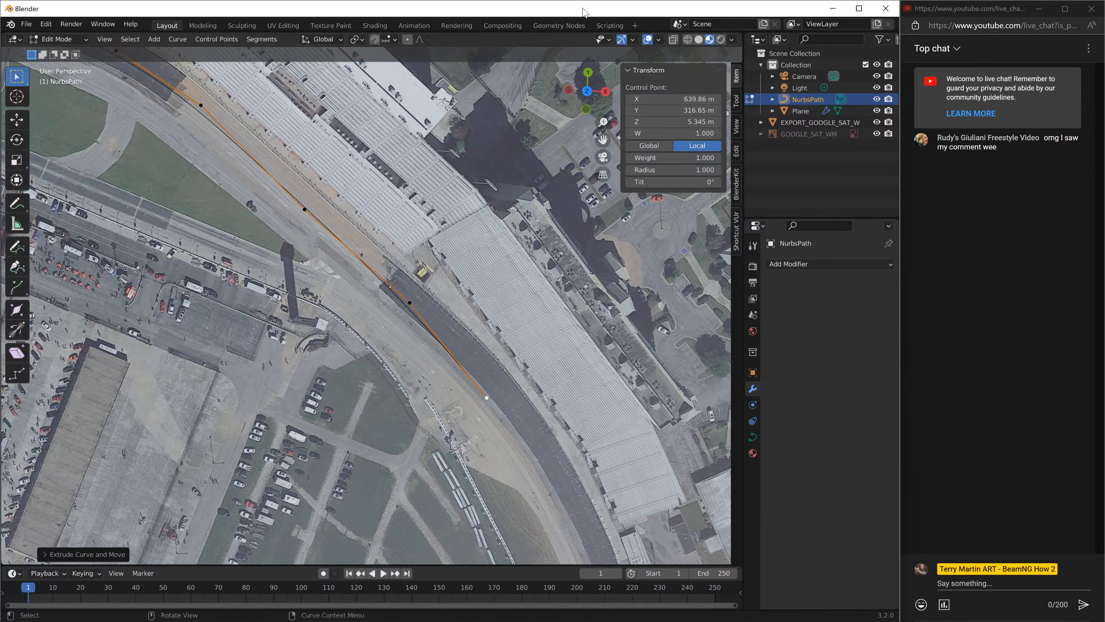
- Extrude four control points down the oval's east end, following the track to about X 722 m, Y 120 m
{"action": "middle_click_drag", "start_coordinate": [570, 478], "coordinate": [515, 338], "text": "shift"}
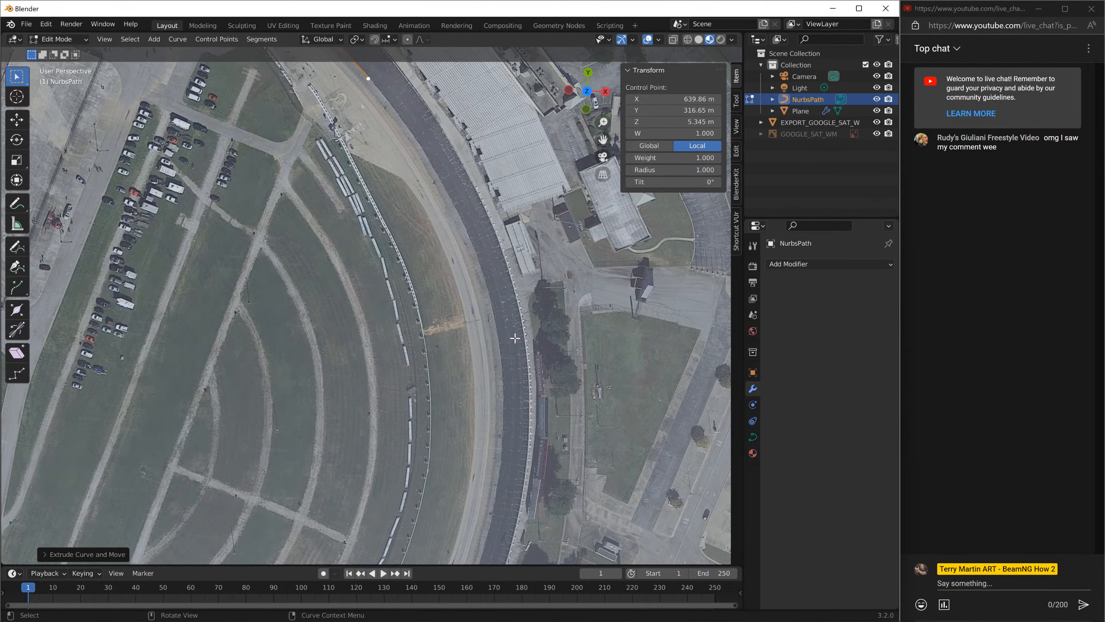
{"action": "key", "text": "e"}
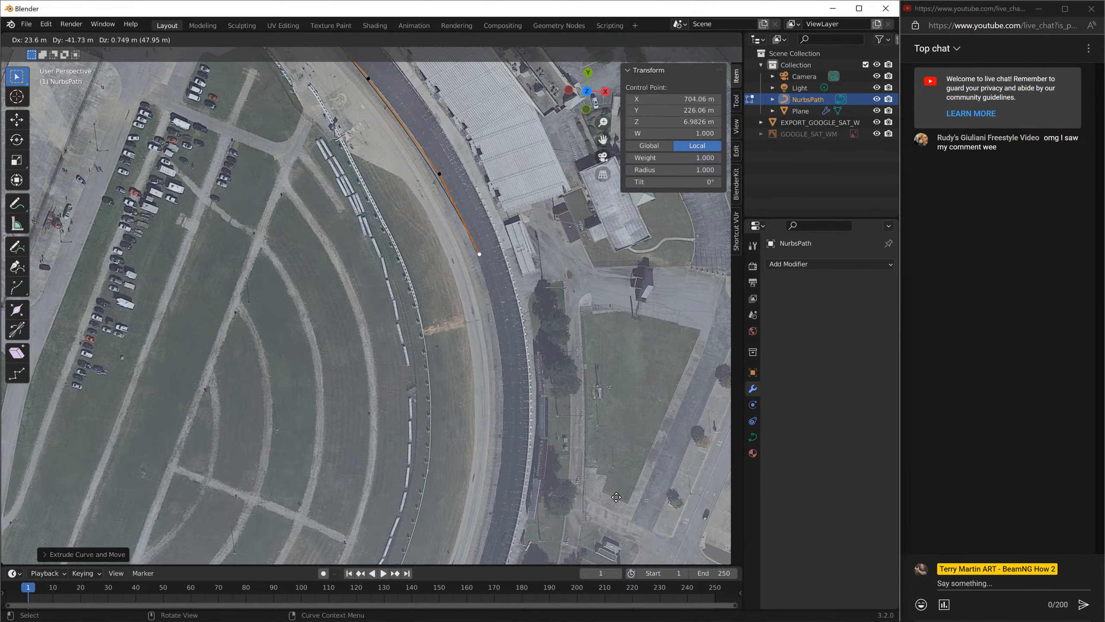
{"action": "left_click", "coordinate": [617, 520]}
{"action": "key", "text": "e"}
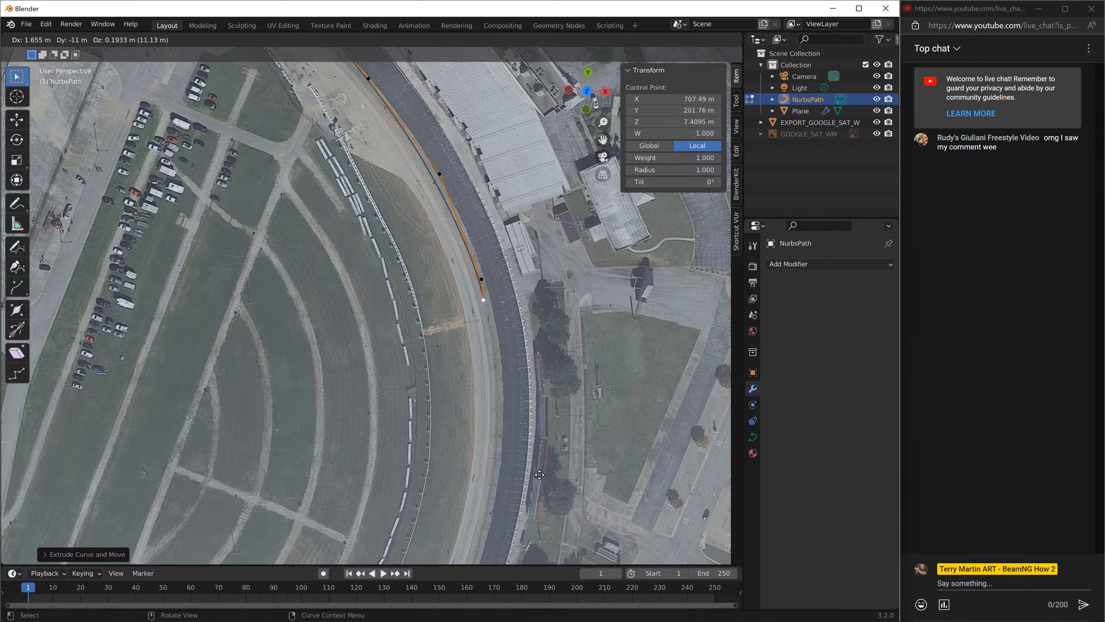
{"action": "left_click", "coordinate": [544, 555]}
{"action": "key", "text": "e"}
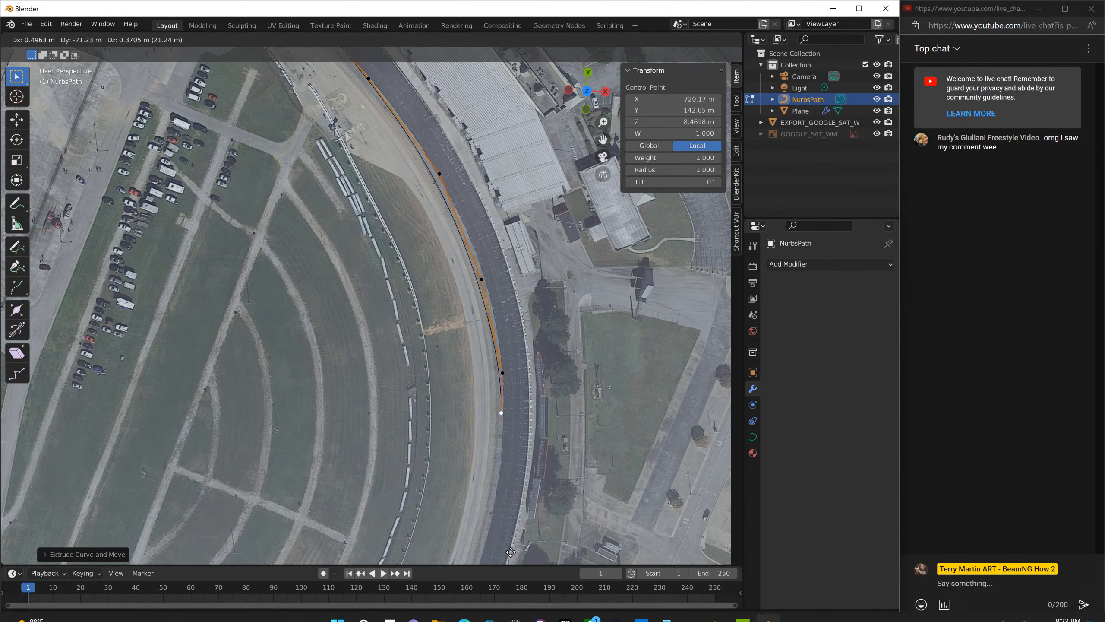
{"action": "left_click", "coordinate": [512, 566]}
- Extrude three control points around the southeast part of the bend, reaching about X 646 m, Y -55 m
{"action": "middle_click_drag", "start_coordinate": [524, 298], "coordinate": [546, 209], "text": "shift"}
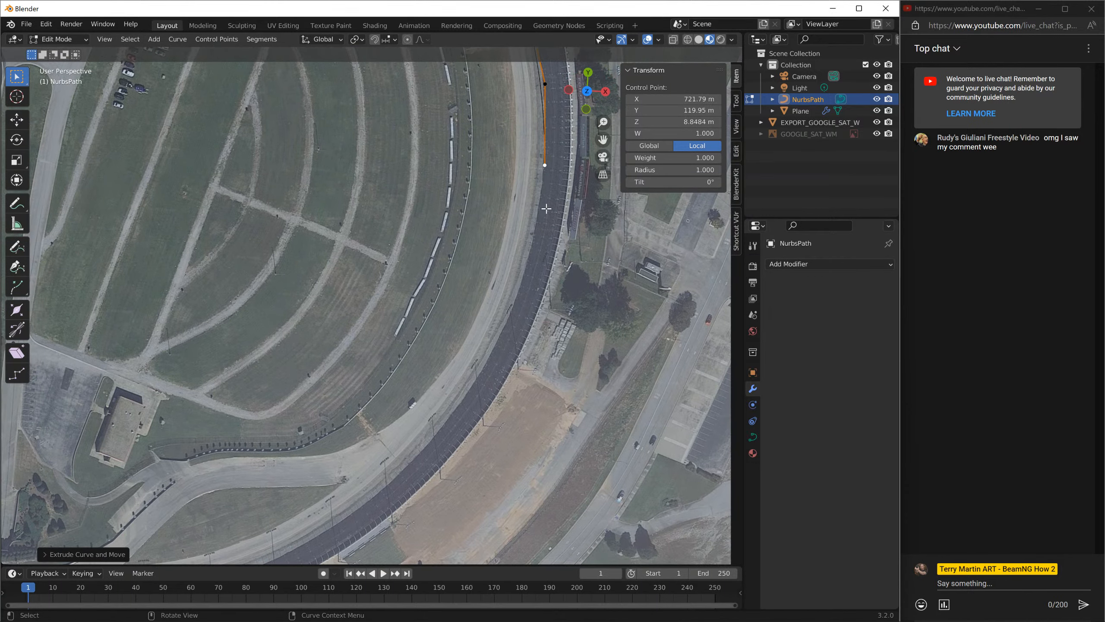
{"action": "key", "text": "e"}
{"action": "left_click", "coordinate": [522, 326]}
{"action": "key", "text": "e"}
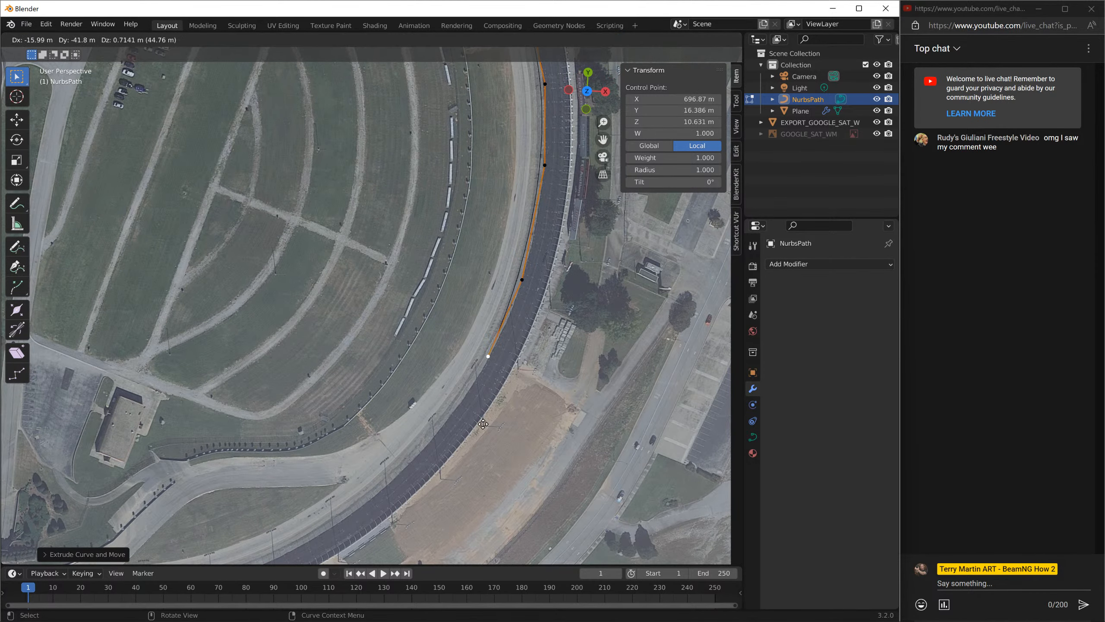
{"action": "left_click", "coordinate": [463, 455]}
{"action": "key", "text": "e"}
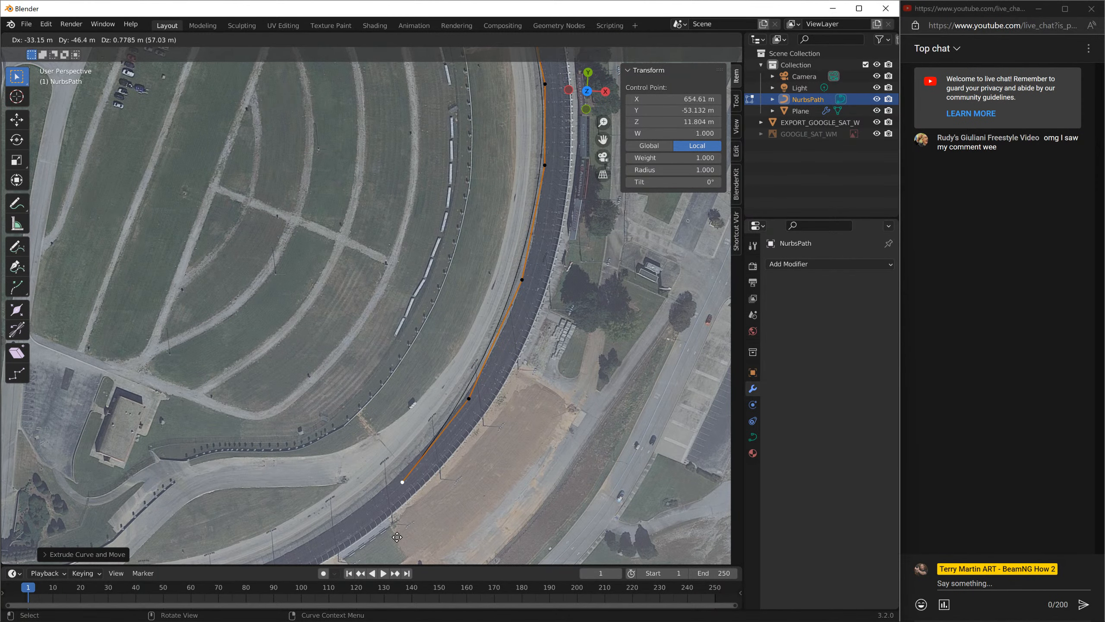
{"action": "left_click", "coordinate": [381, 539]}
- Extrude four control points through the end of the southeast bend, reaching about X 403 m, Y -132 m
{"action": "middle_click_drag", "start_coordinate": [434, 399], "coordinate": [518, 310], "text": "shift"}
{"action": "key", "text": "e"}
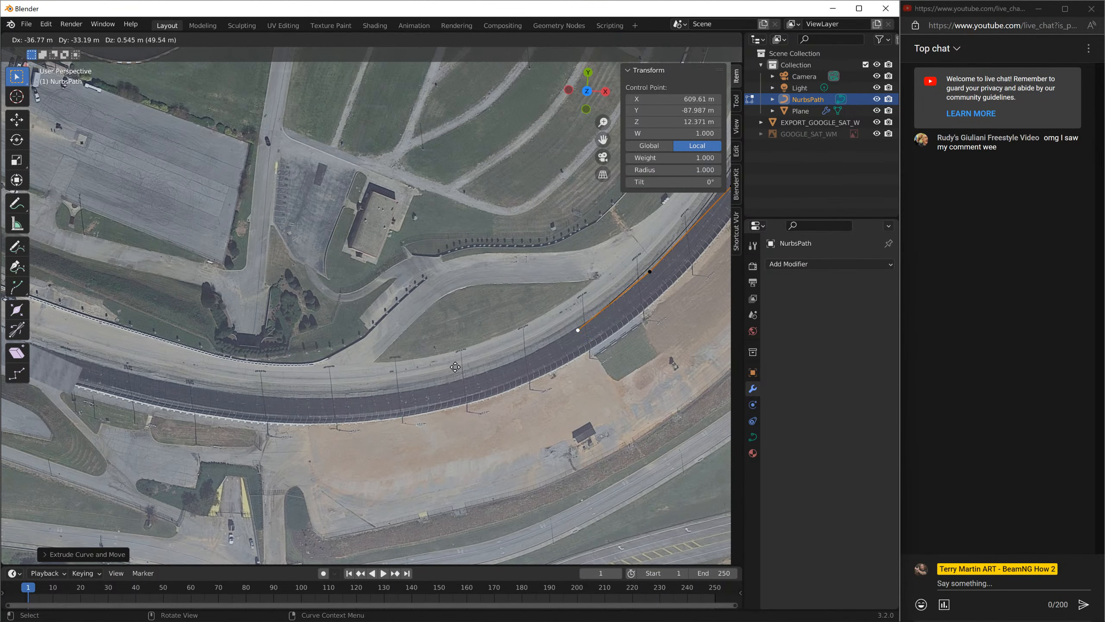
{"action": "left_click", "coordinate": [455, 367]}
{"action": "key", "text": "e"}
{"action": "left_click", "coordinate": [300, 444]}
{"action": "key", "text": "e"}
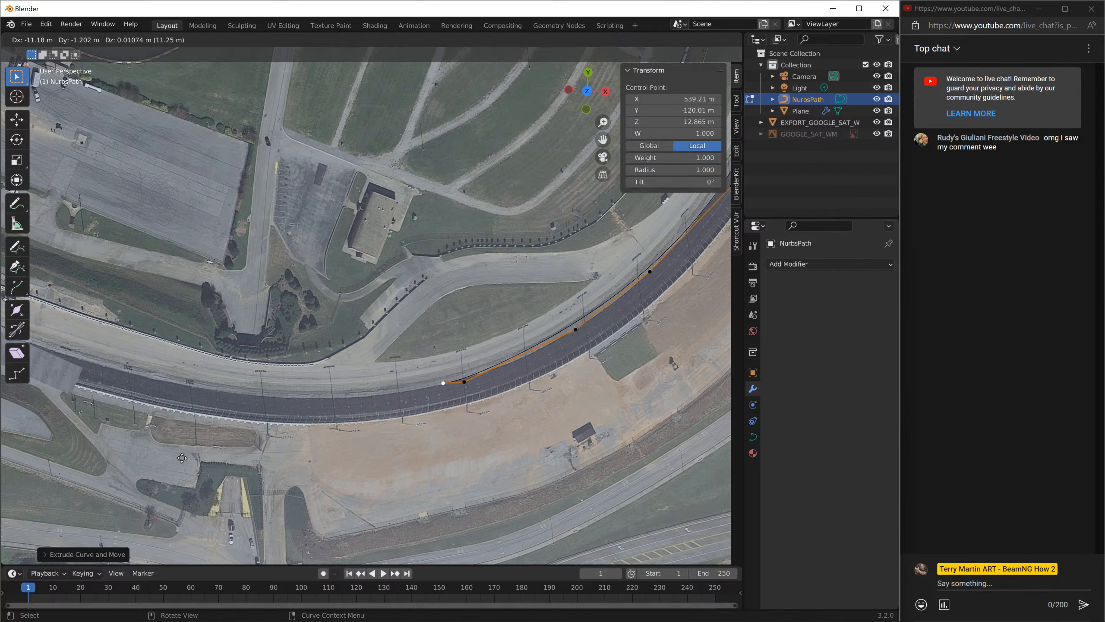
{"action": "left_click", "coordinate": [64, 465]}
{"action": "key", "text": "e"}
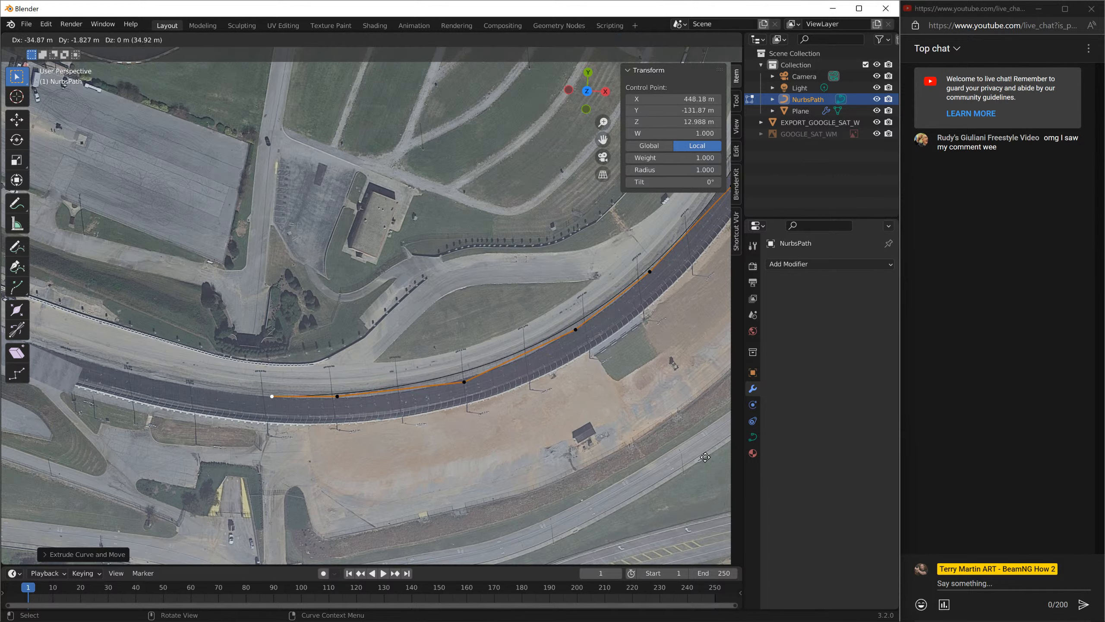
{"action": "left_click", "coordinate": [648, 456]}
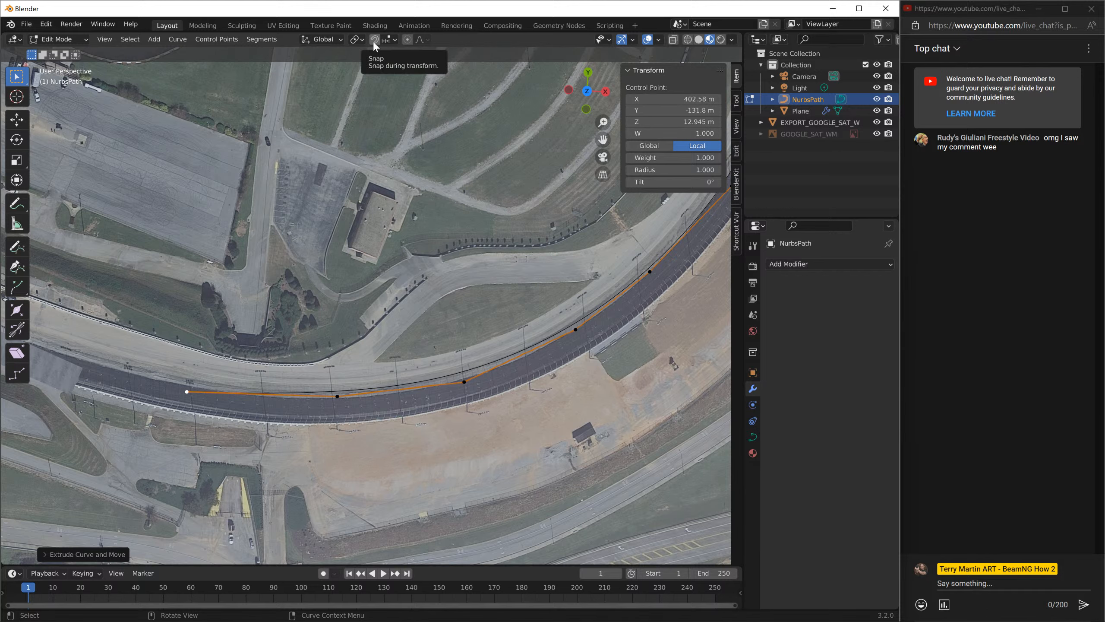
- Extrude a control point onto the lighter pavement of the south straight, at about X 300 m, Y -106 m
{"action": "middle_click_drag", "start_coordinate": [87, 281], "coordinate": [445, 303], "text": "shift"}
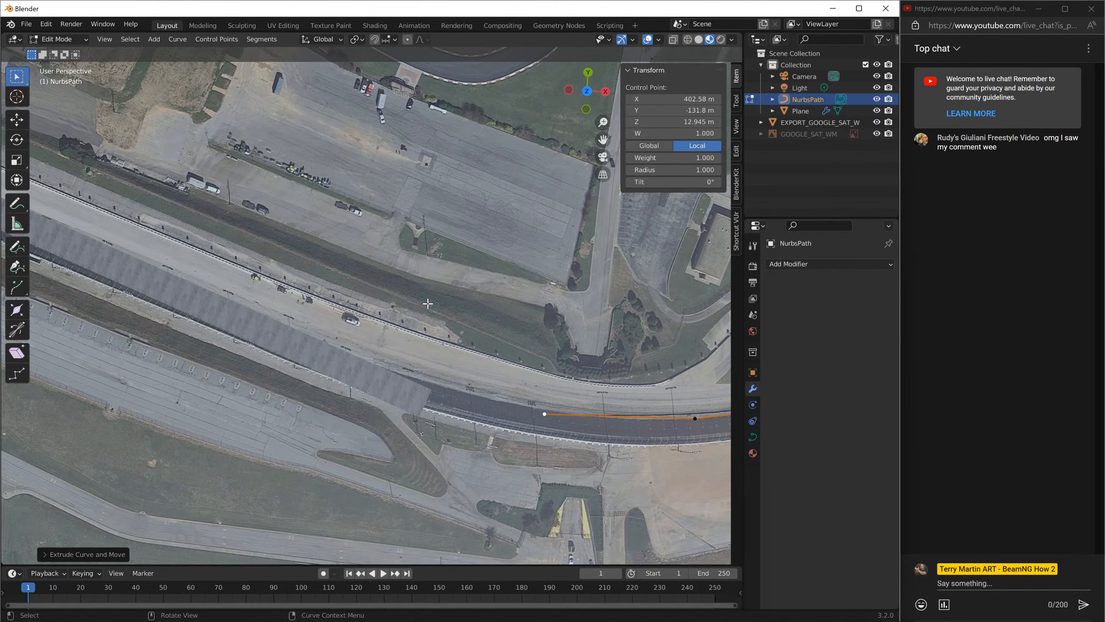
{"action": "key", "text": "e"}
{"action": "left_click", "coordinate": [234, 244]}
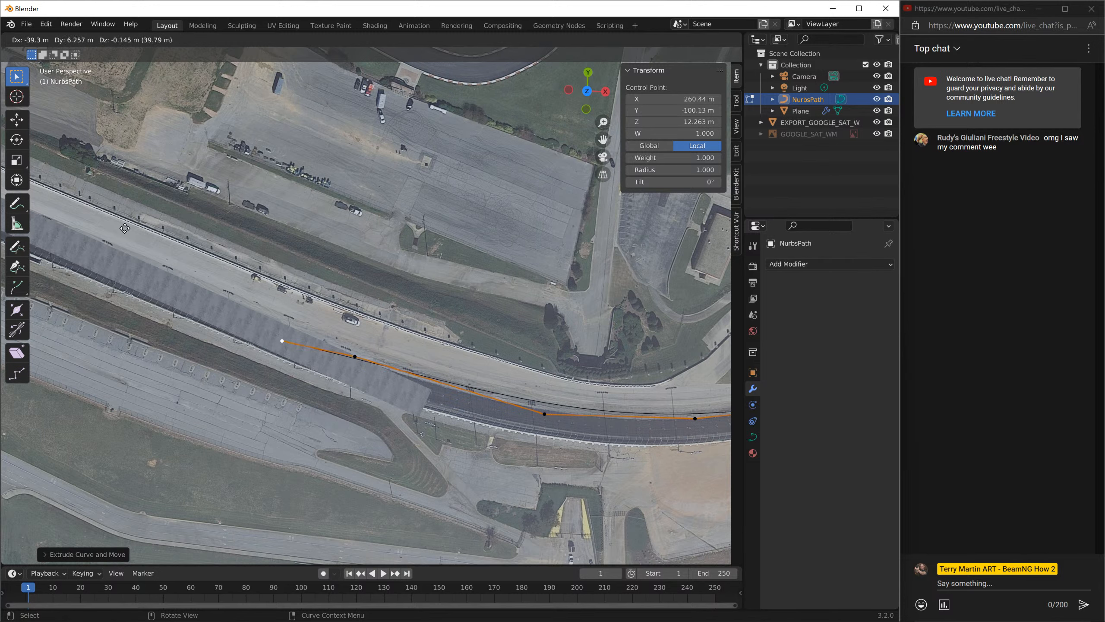
{"action": "key", "text": "e"}
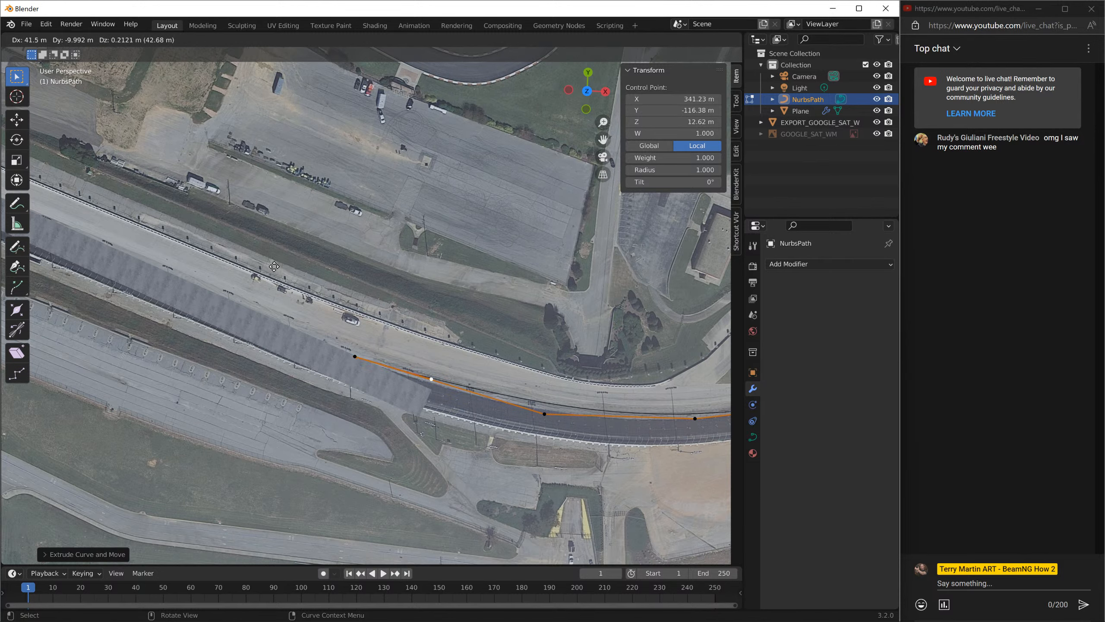
{"action": "right_click", "coordinate": [274, 266]}
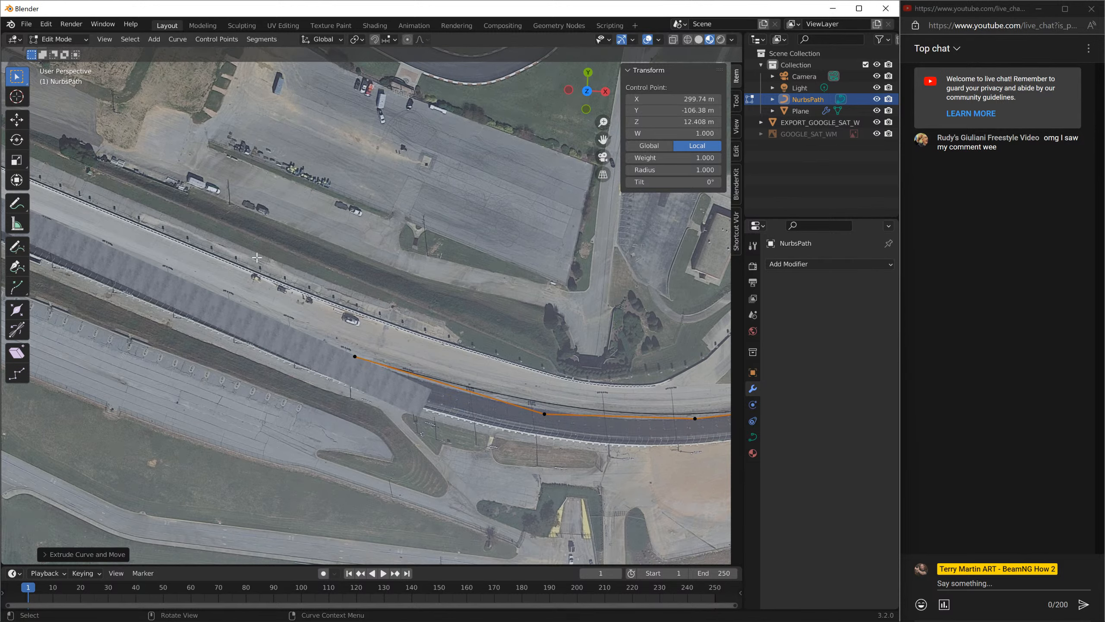
- Extrude three more control points west along the south straight, reaching about X 24 m, Y -9 m
{"action": "key", "text": "shift"}
{"action": "left_click", "coordinate": [369, 364], "text": "shift"}
{"action": "key", "text": "e"}
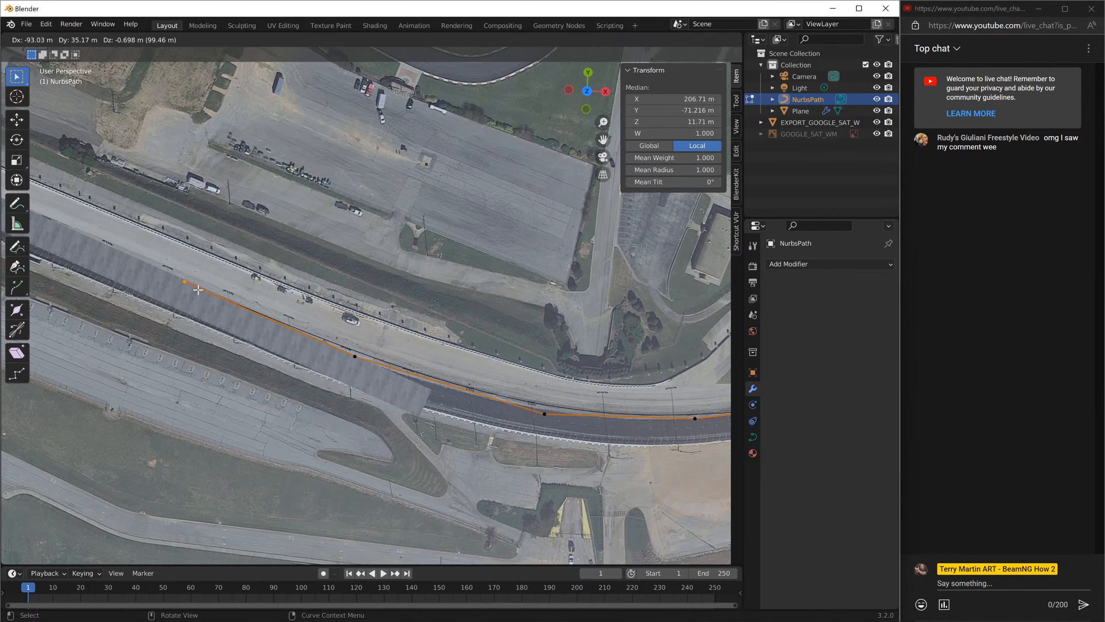
{"action": "left_click", "coordinate": [198, 290]}
{"action": "middle_click_drag", "start_coordinate": [198, 290], "coordinate": [407, 306], "text": "shift"}
{"action": "key", "text": "e"}
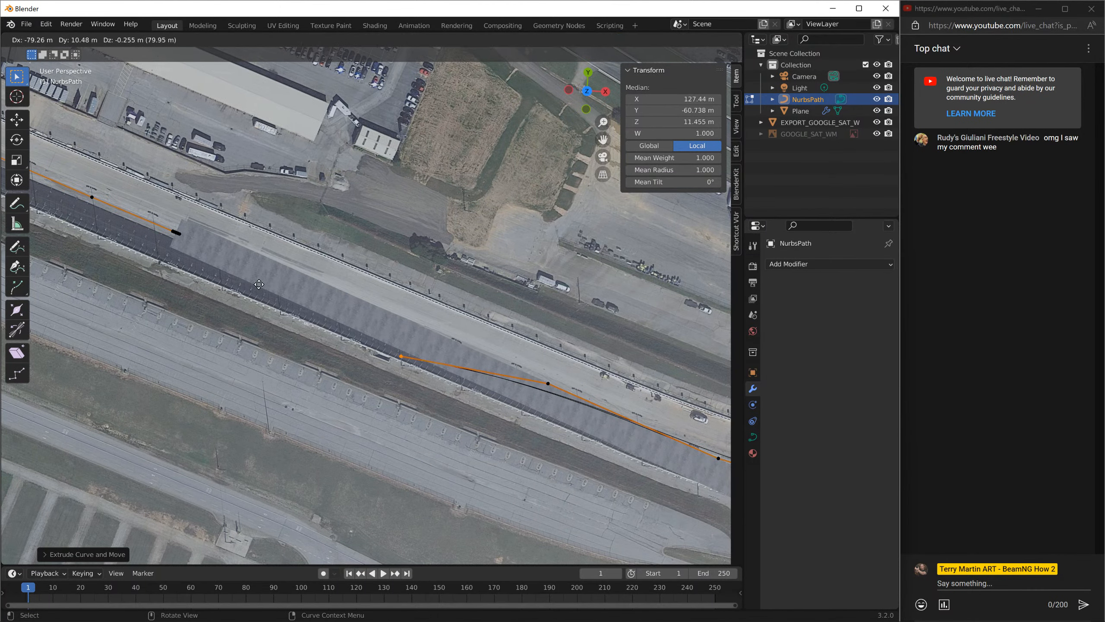
{"action": "left_click", "coordinate": [233, 248]}
{"action": "key", "text": "e"}
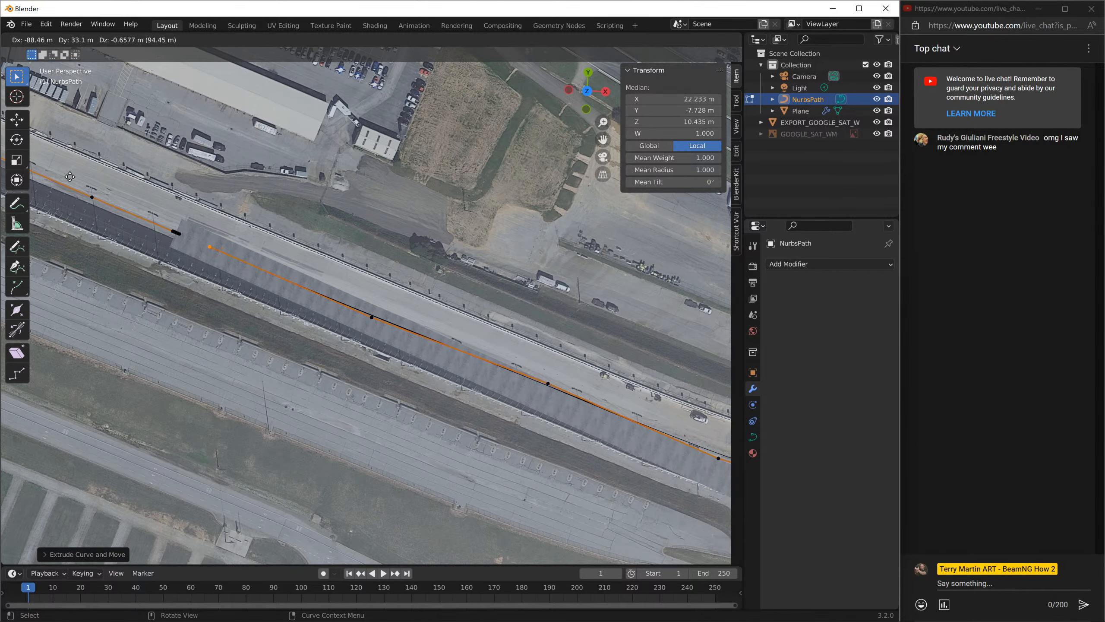
{"action": "key", "text": "Escape"}
{"action": "scroll", "coordinate": [218, 214], "scroll_direction": "up", "scroll_amount": 4}
{"action": "scroll", "coordinate": [217, 218], "scroll_direction": "down", "scroll_amount": 3}
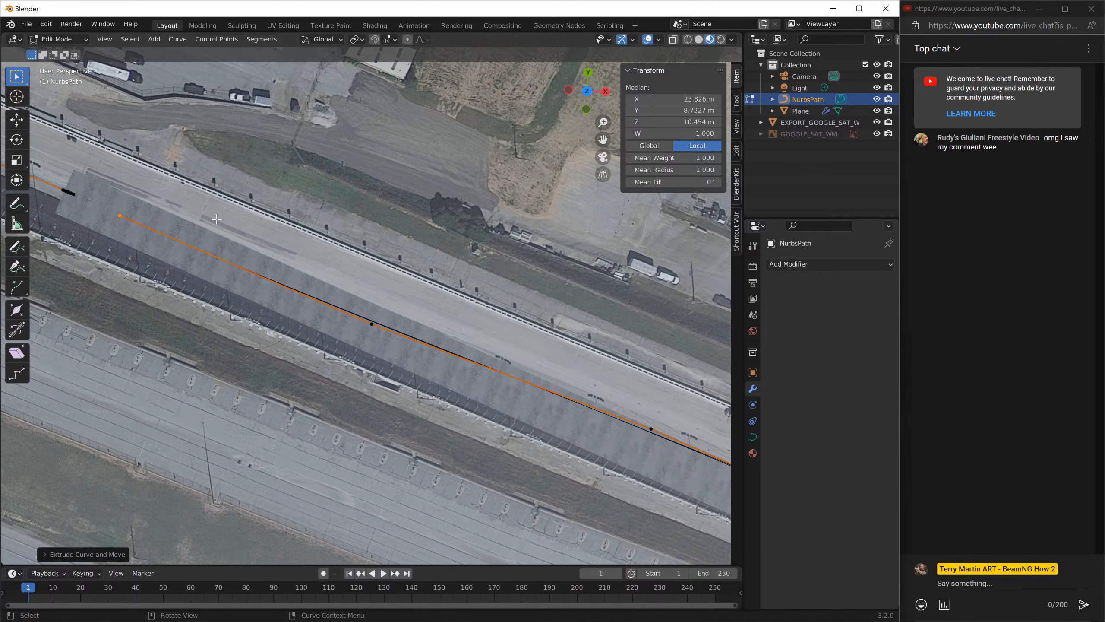
- Extrude a last control point beside the path's start, at about X -3 m, Y 0 m, and return to Object Mode
{"action": "middle_click_drag", "start_coordinate": [216, 219], "coordinate": [405, 288], "text": "shift"}
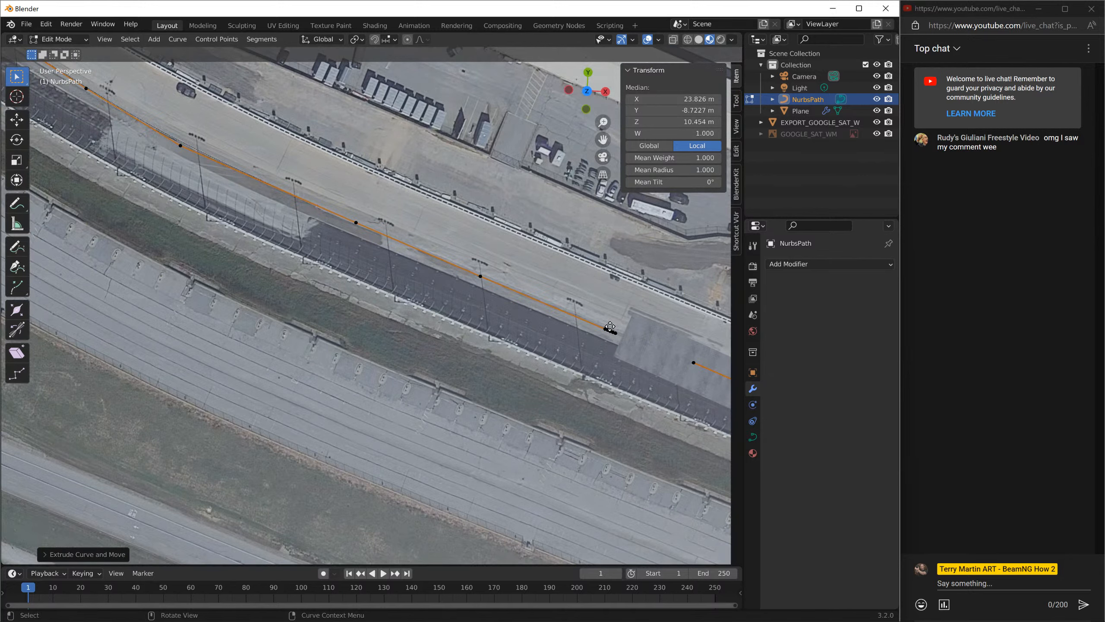
{"action": "key", "text": "g"}
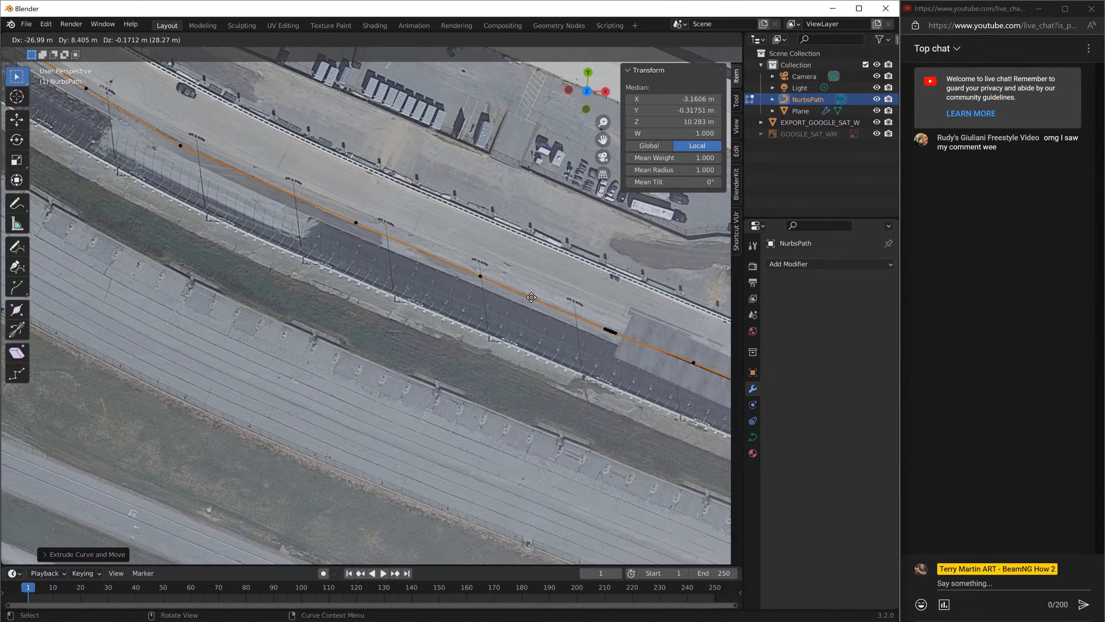
{"action": "left_click", "coordinate": [533, 302]}
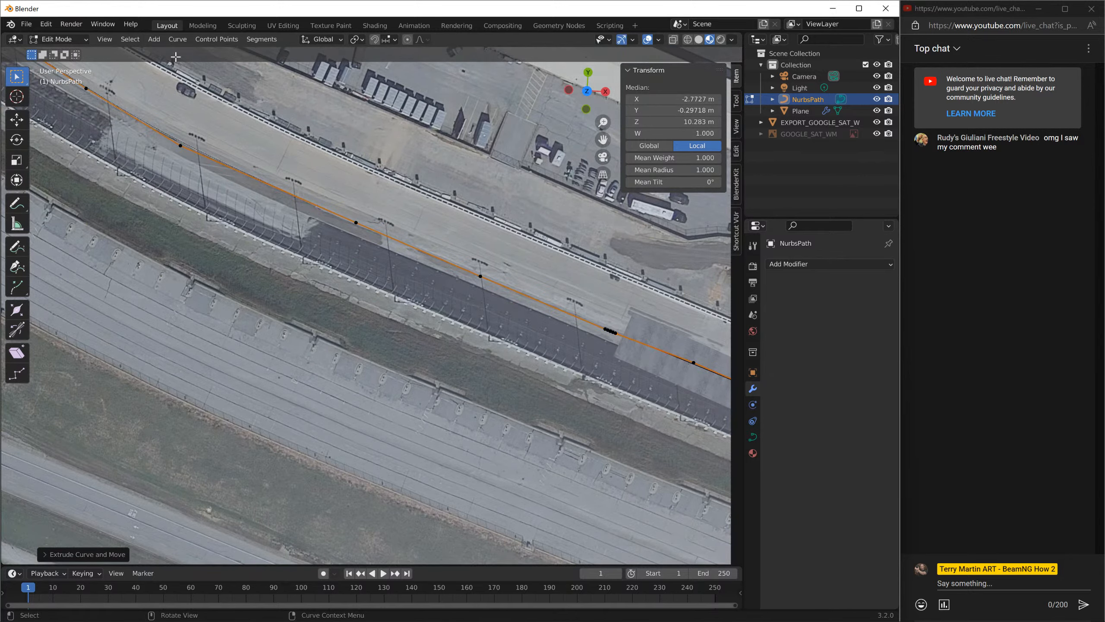
{"action": "left_click", "coordinate": [66, 35]}
{"action": "left_click", "coordinate": [66, 52]}
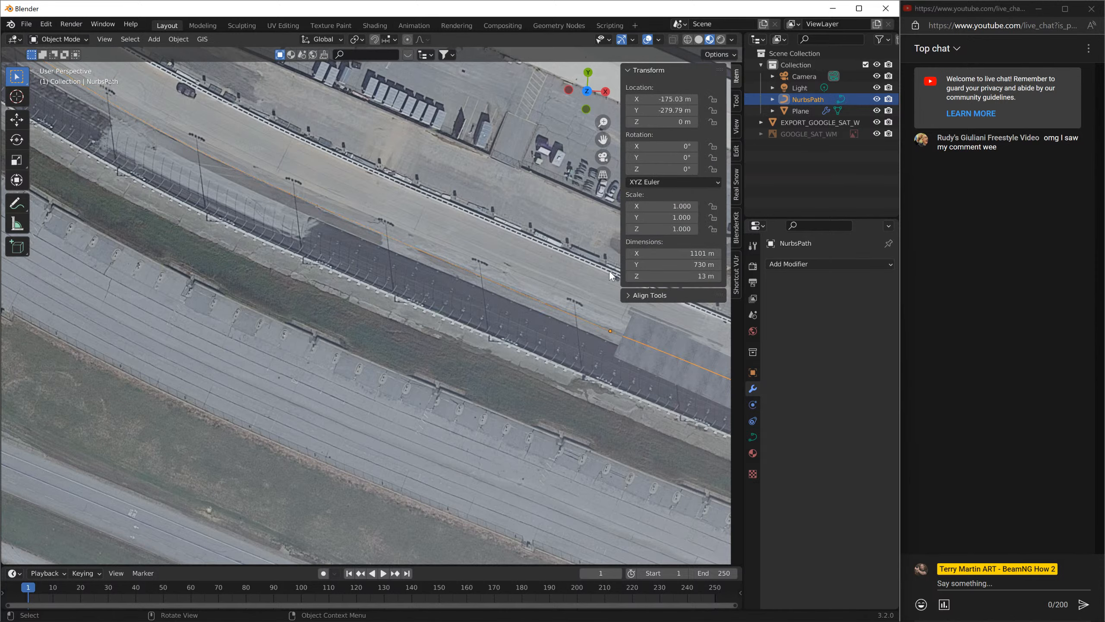
- Add a Curve modifier to the arrayed track plane, with NurbsPath as its curve object
{"action": "left_click", "coordinate": [670, 347]}
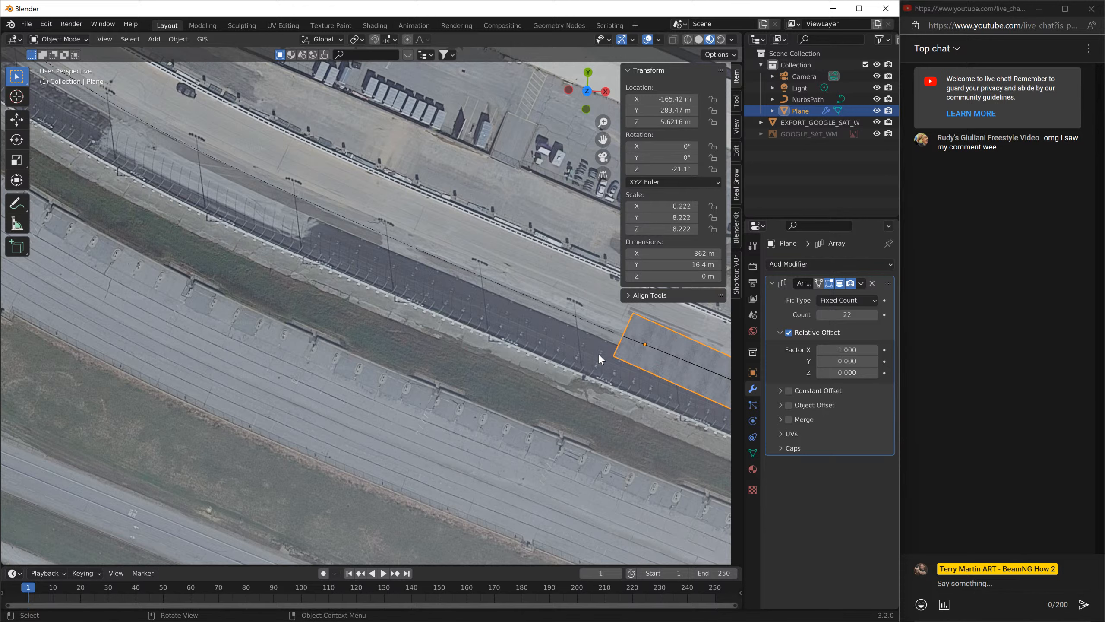
{"action": "left_click", "coordinate": [559, 312]}
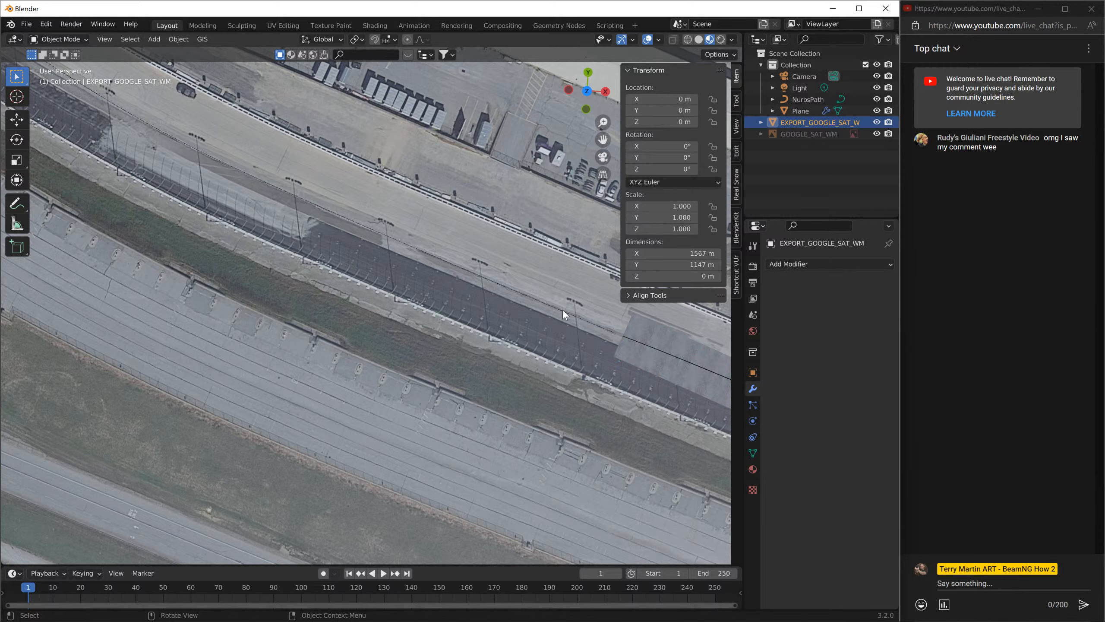
{"action": "left_click", "coordinate": [640, 327]}
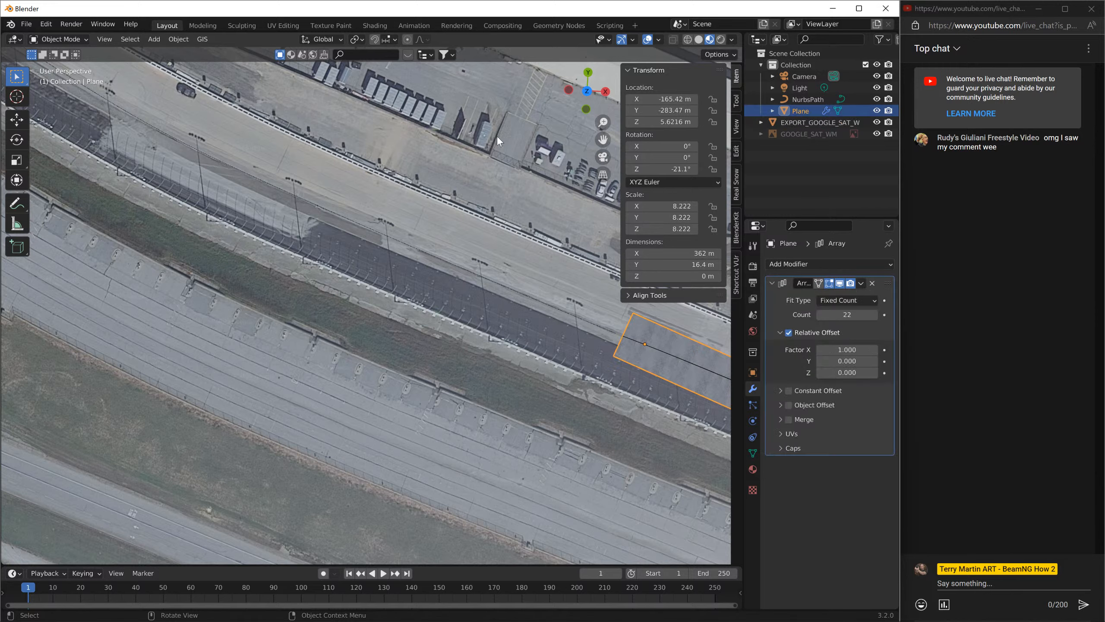
{"action": "left_click", "coordinate": [826, 263]}
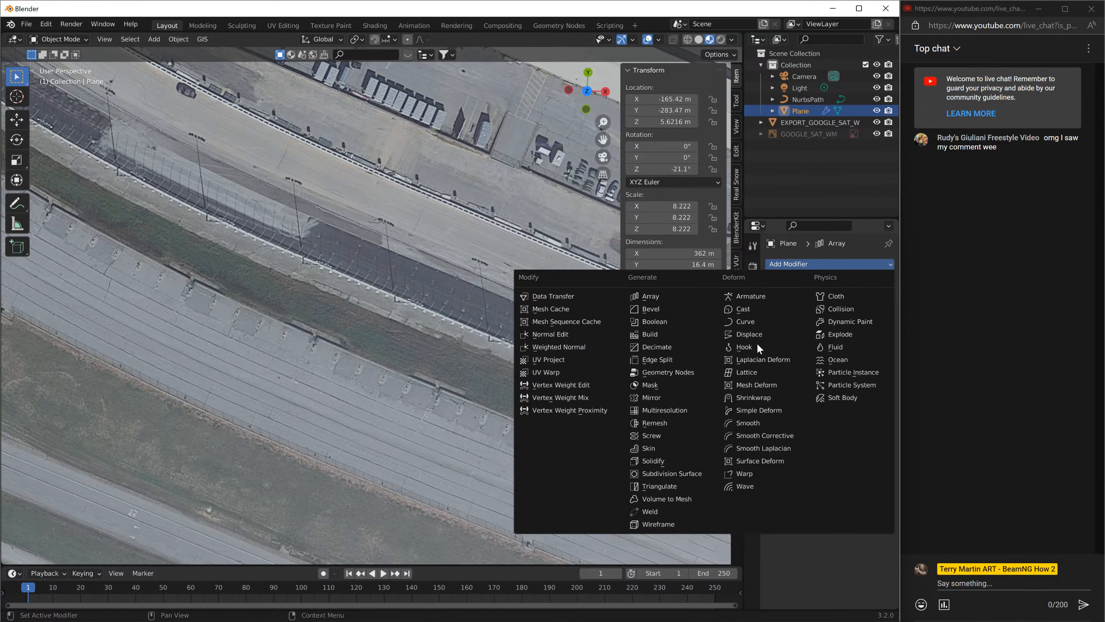
{"action": "left_click", "coordinate": [768, 322]}
{"action": "left_click", "coordinate": [873, 480]}
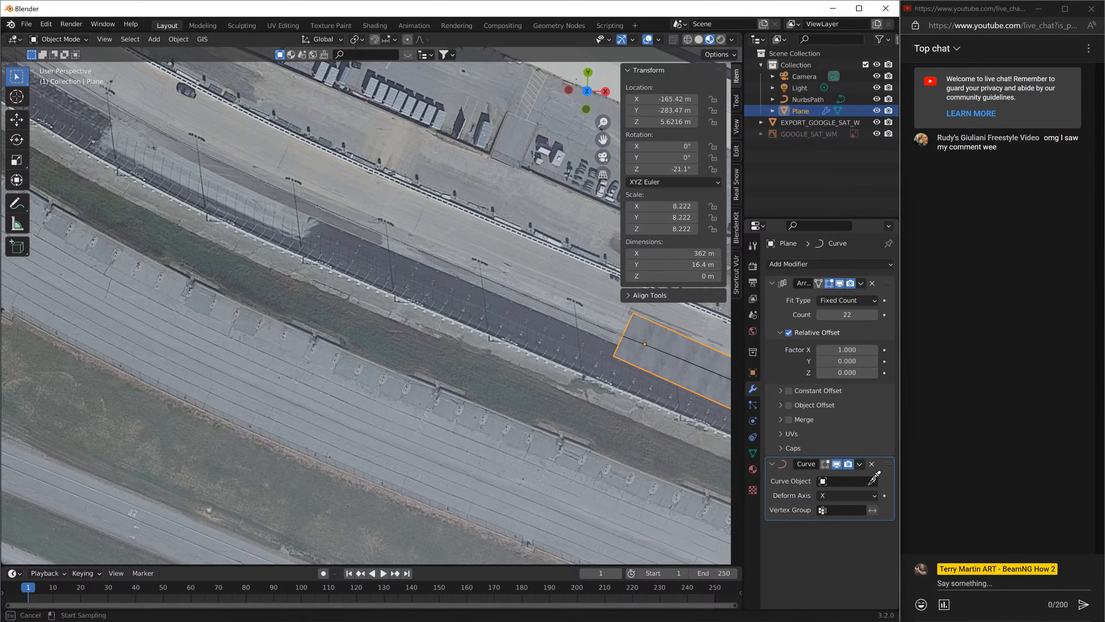
{"action": "left_click", "coordinate": [607, 331]}
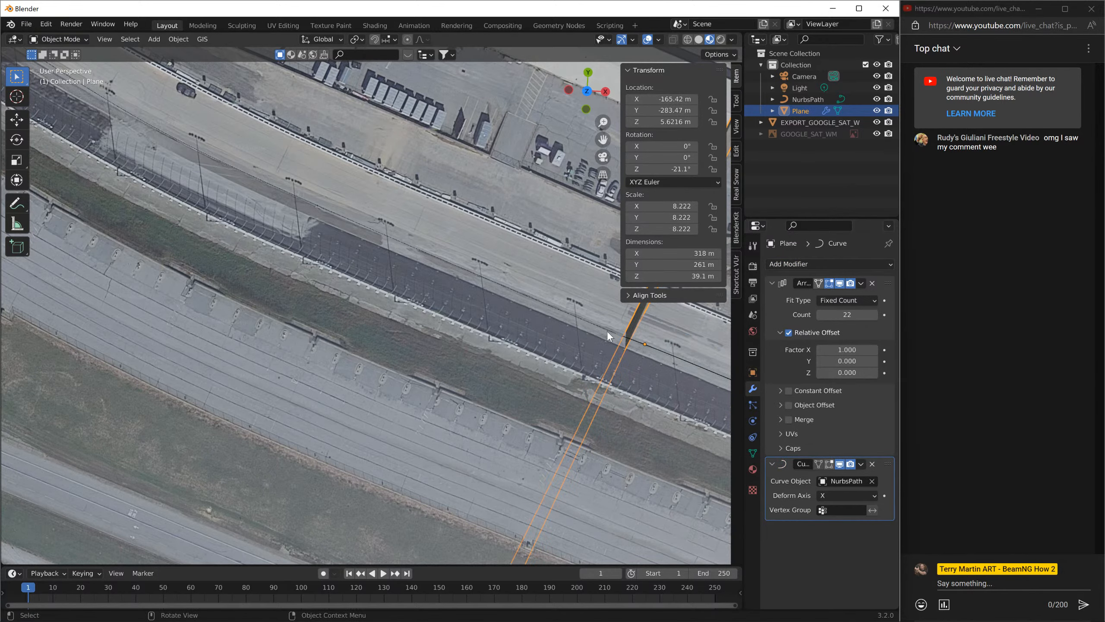
{"action": "scroll", "coordinate": [607, 330], "scroll_direction": "down", "scroll_amount": 6}
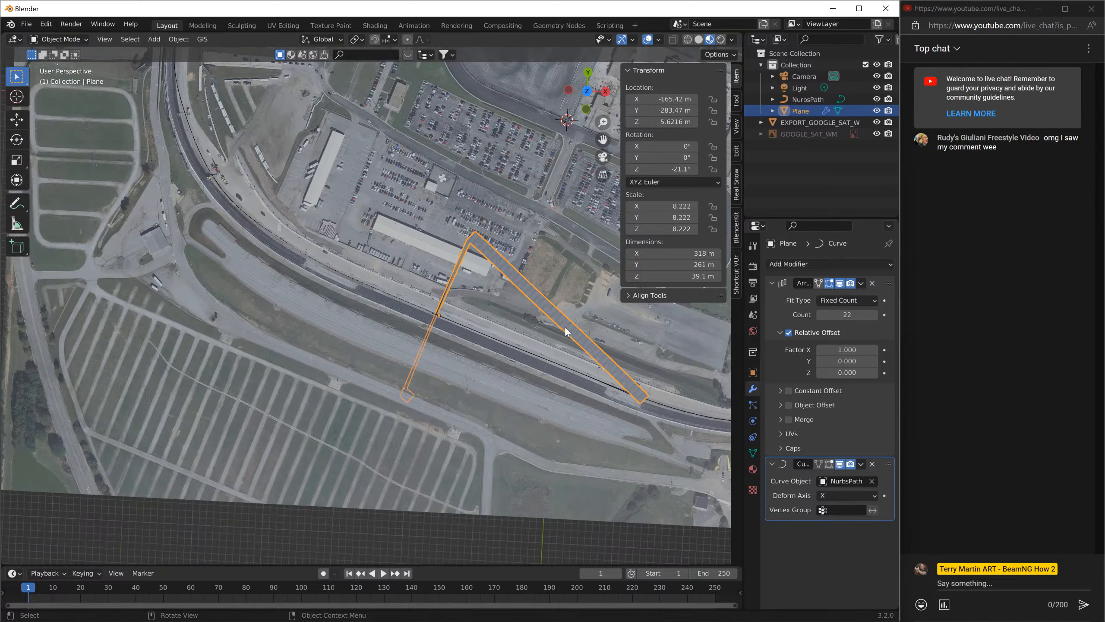
{"action": "key", "text": "g"}
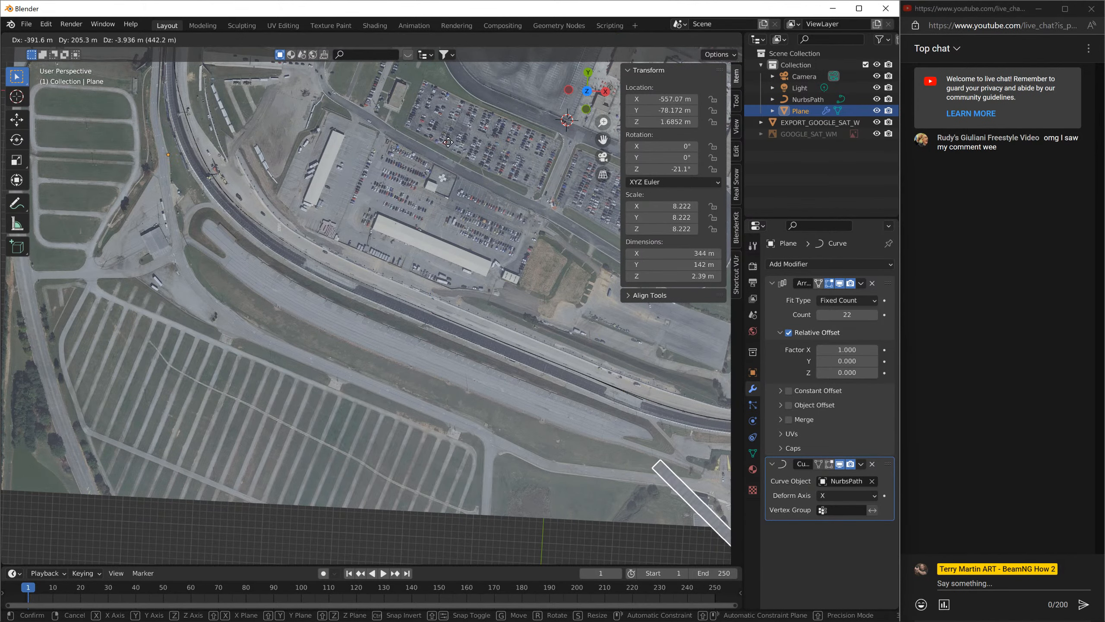
{"action": "left_click", "coordinate": [515, 312]}
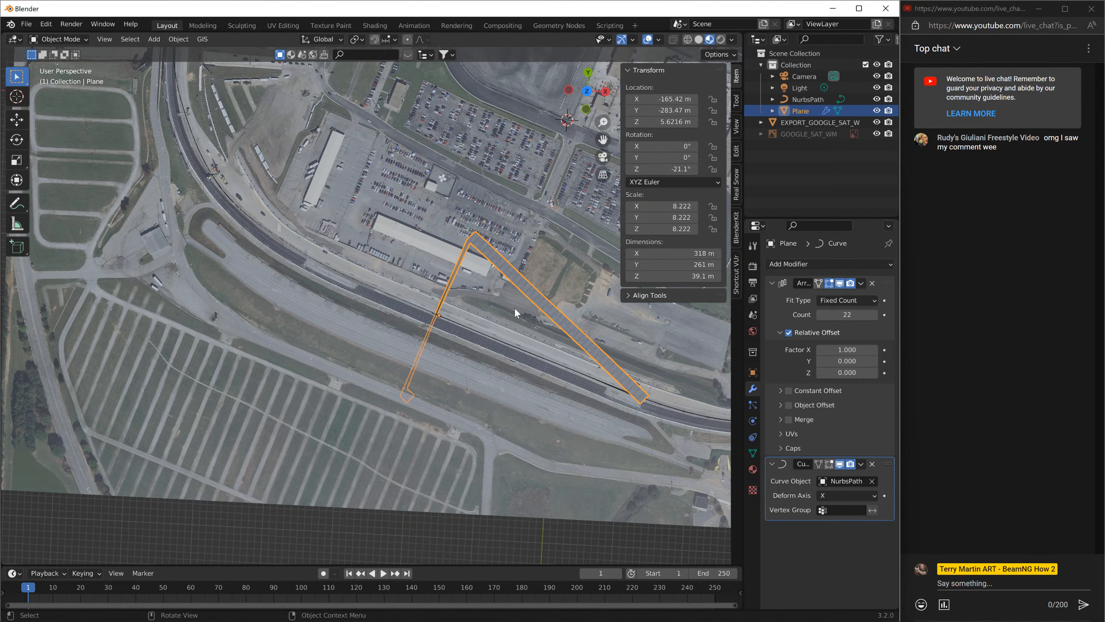
{"action": "key", "text": "s"}
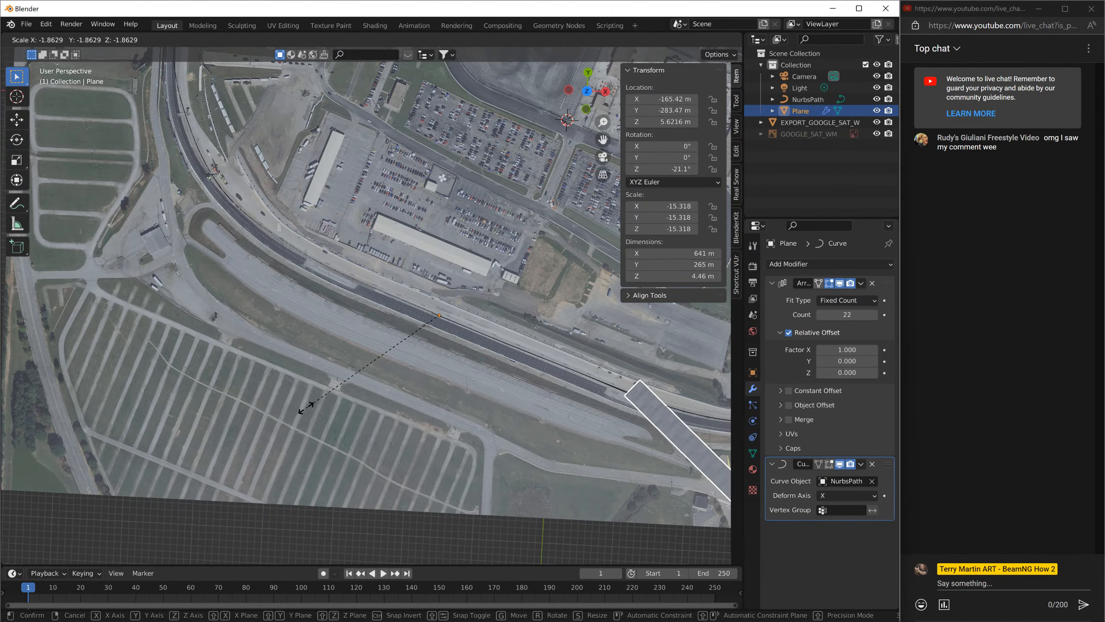
{"action": "left_click", "coordinate": [504, 396]}
{"action": "middle_click_drag", "start_coordinate": [548, 373], "coordinate": [436, 320], "text": "shift"}
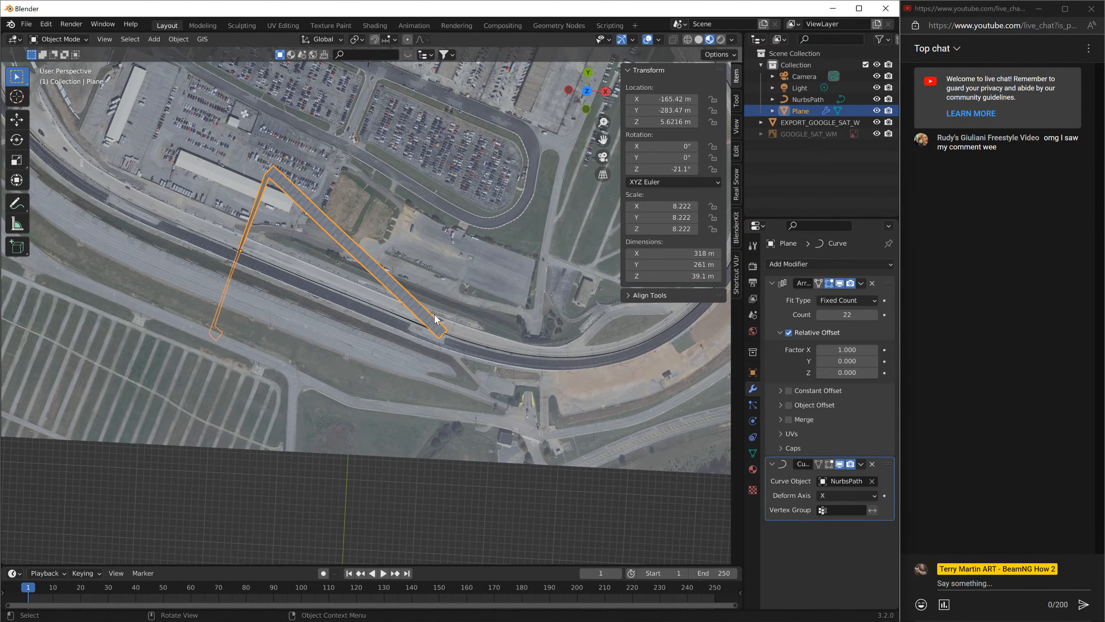
- Reduce the track plane's array count to 1 and rotate the plane to about 4.7° around Z
{"action": "left_click_drag", "start_coordinate": [830, 311], "coordinate": [801, 311]}
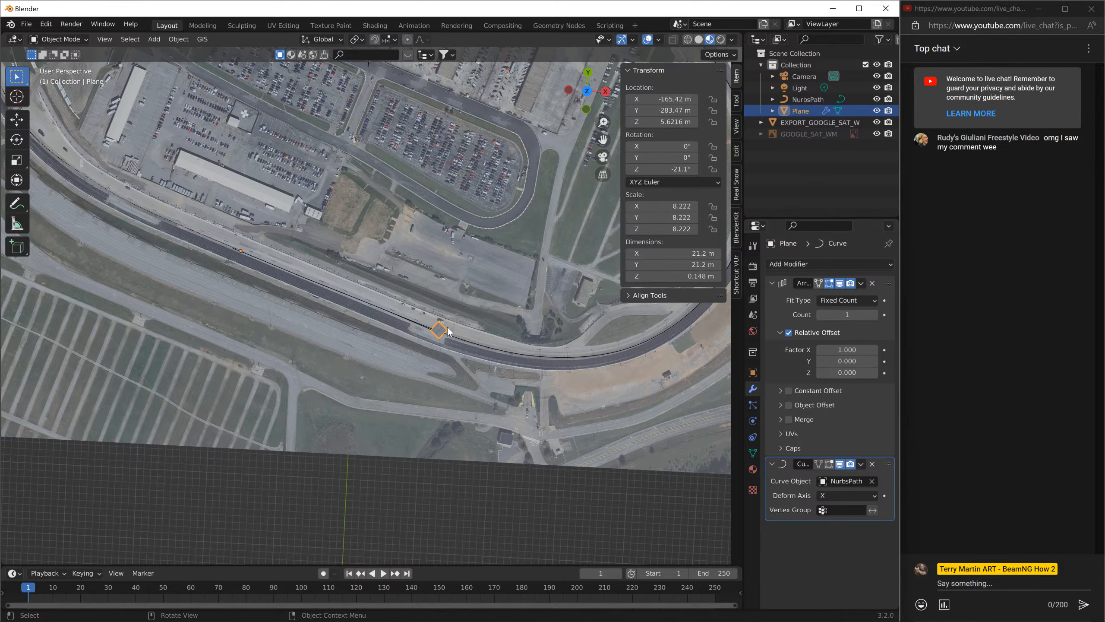
{"action": "key", "text": "r"}
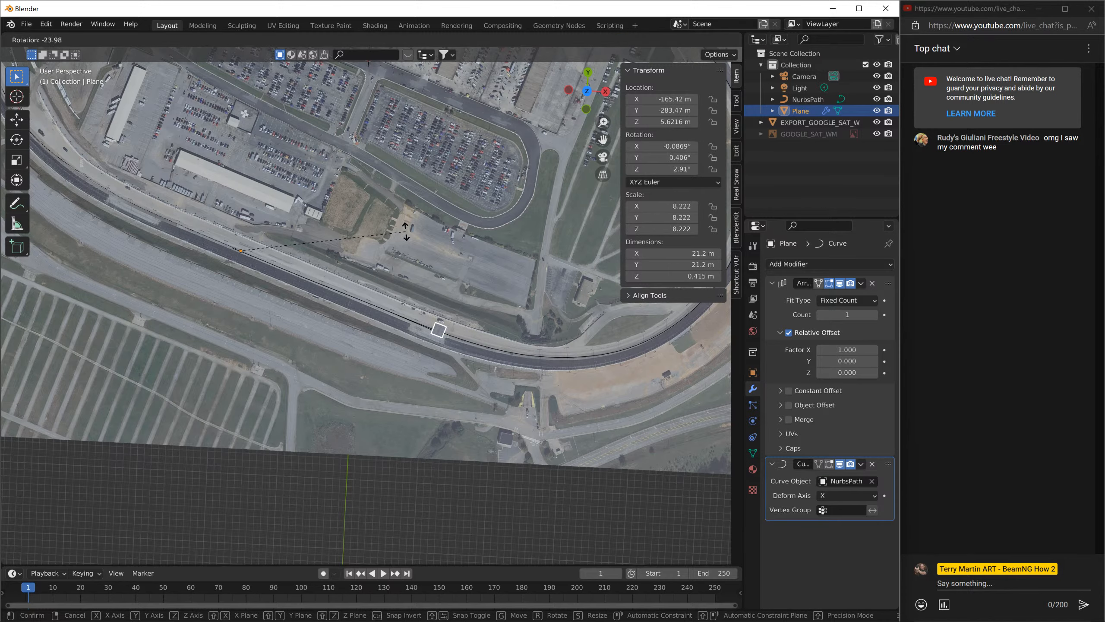
{"action": "left_click", "coordinate": [405, 225]}
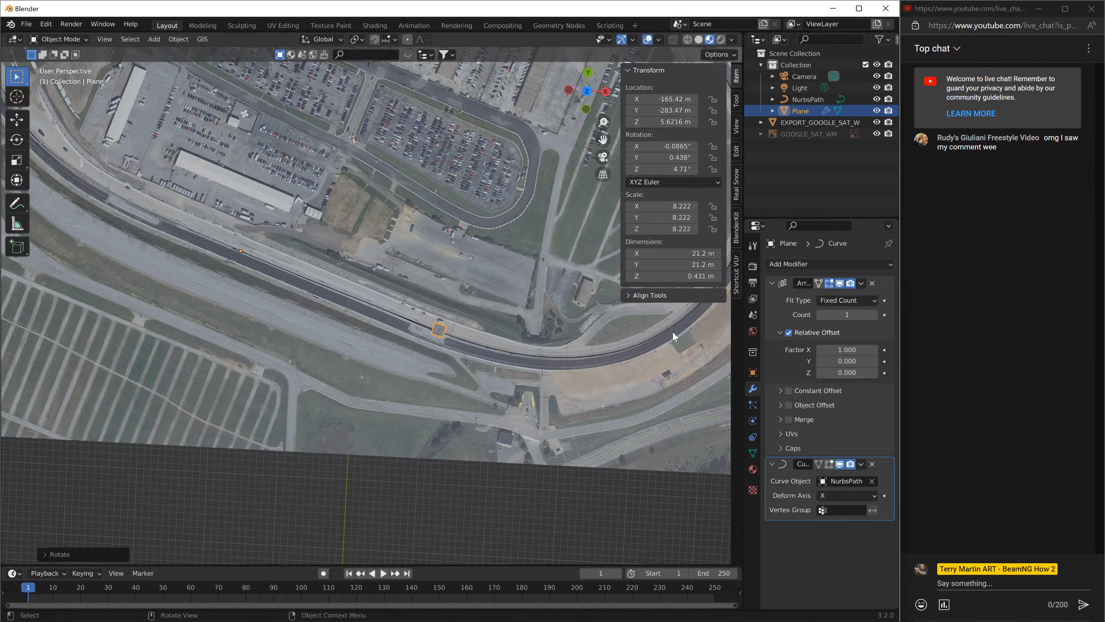
- Raise the track plane's array count to 246 so the strip covers the full length of the path
{"action": "left_click_drag", "start_coordinate": [847, 315], "coordinate": [502, 301]}
{"action": "scroll", "coordinate": [506, 299], "scroll_direction": "down", "scroll_amount": 10}
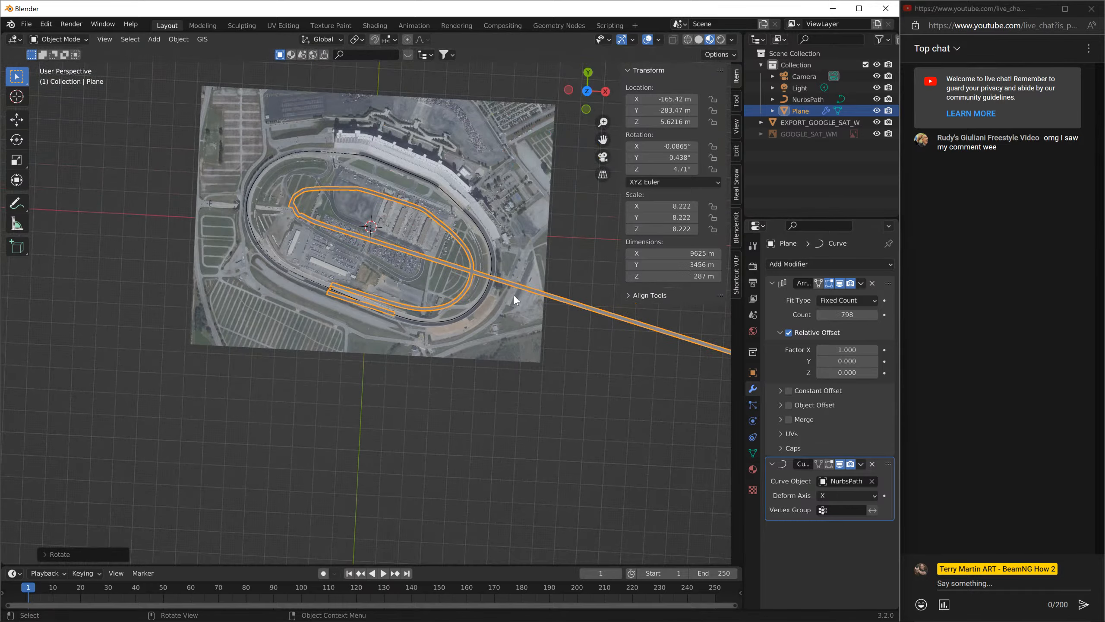
{"action": "left_click", "coordinate": [846, 314]}
{"action": "type", "text": "89"}
{"action": "key", "text": "Return"}
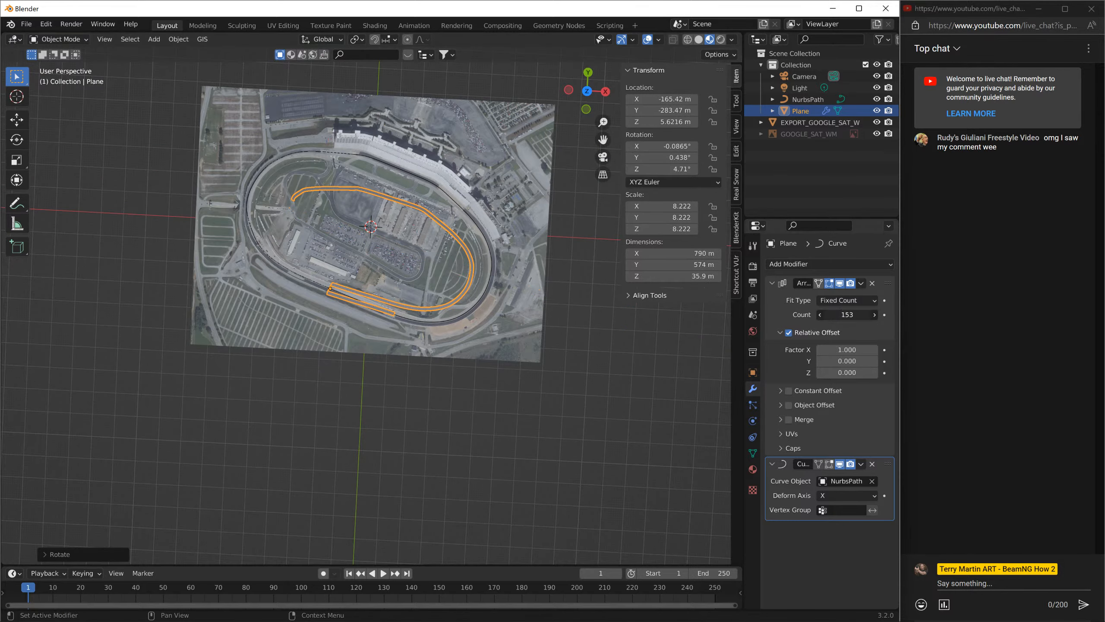
{"action": "left_click_drag", "start_coordinate": [847, 314], "coordinate": [910, 314]}
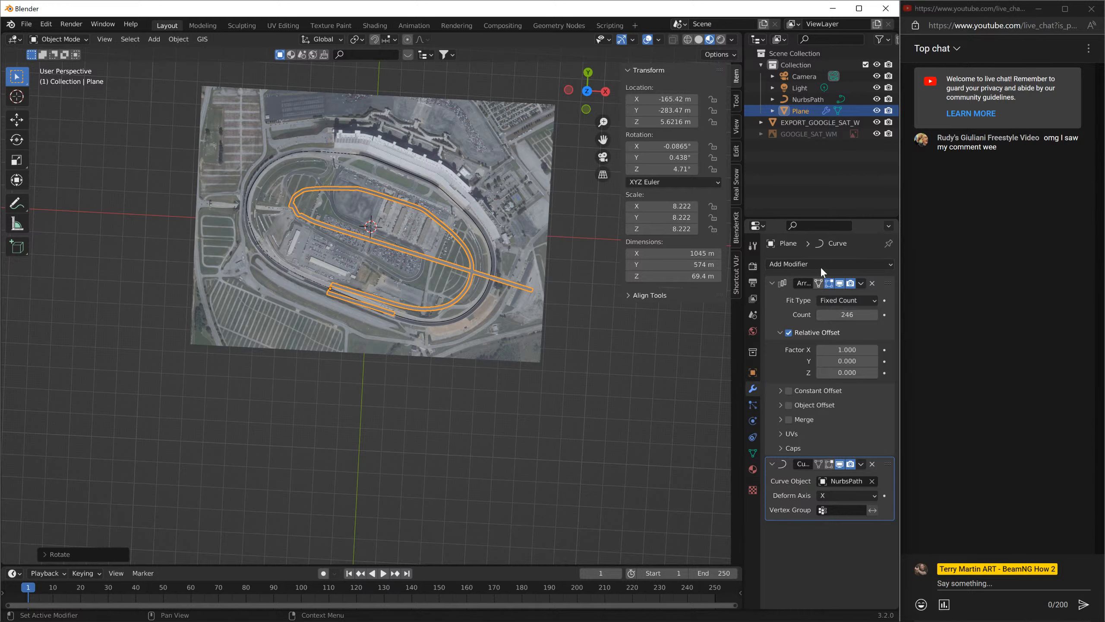
{"action": "key", "text": "g"}
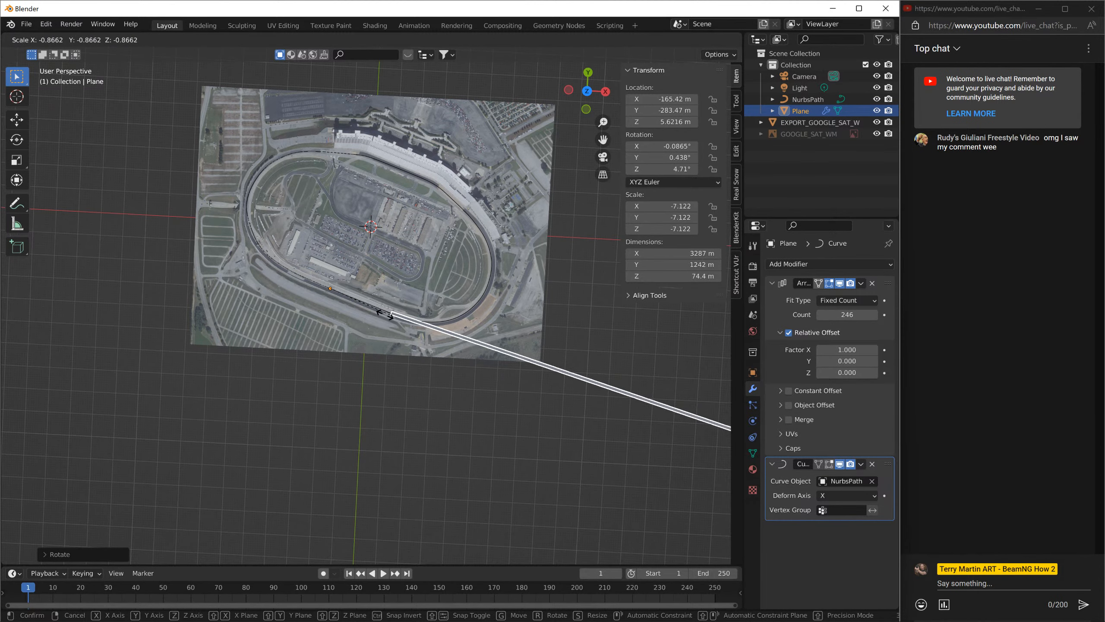
{"action": "key", "text": "s"}
{"action": "key", "text": "Escape"}
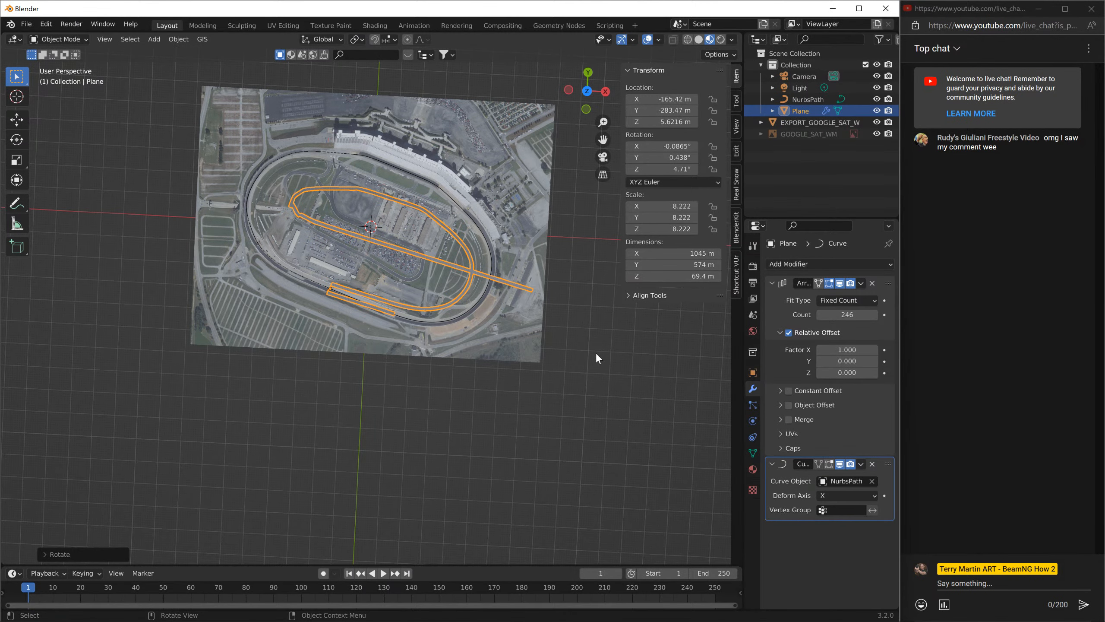
- Rotate the track plane to about -0.1° around Z so the deformed strip follows the oval
{"action": "key", "text": "r"}
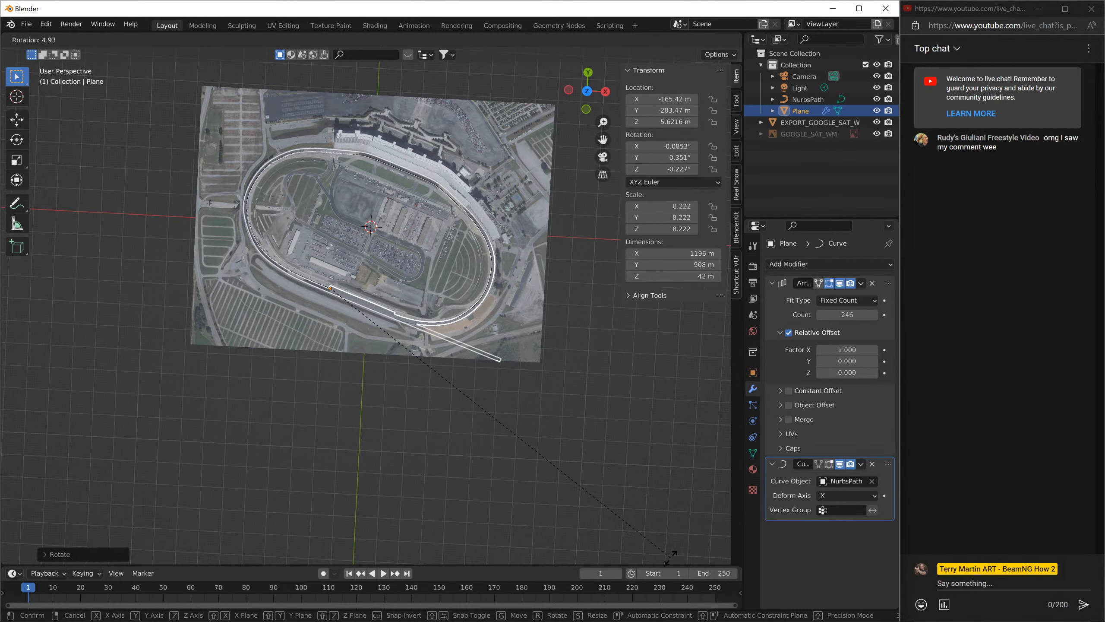
{"action": "left_click", "coordinate": [656, 513]}
{"action": "scroll", "coordinate": [368, 314], "scroll_direction": "up", "scroll_amount": 10}
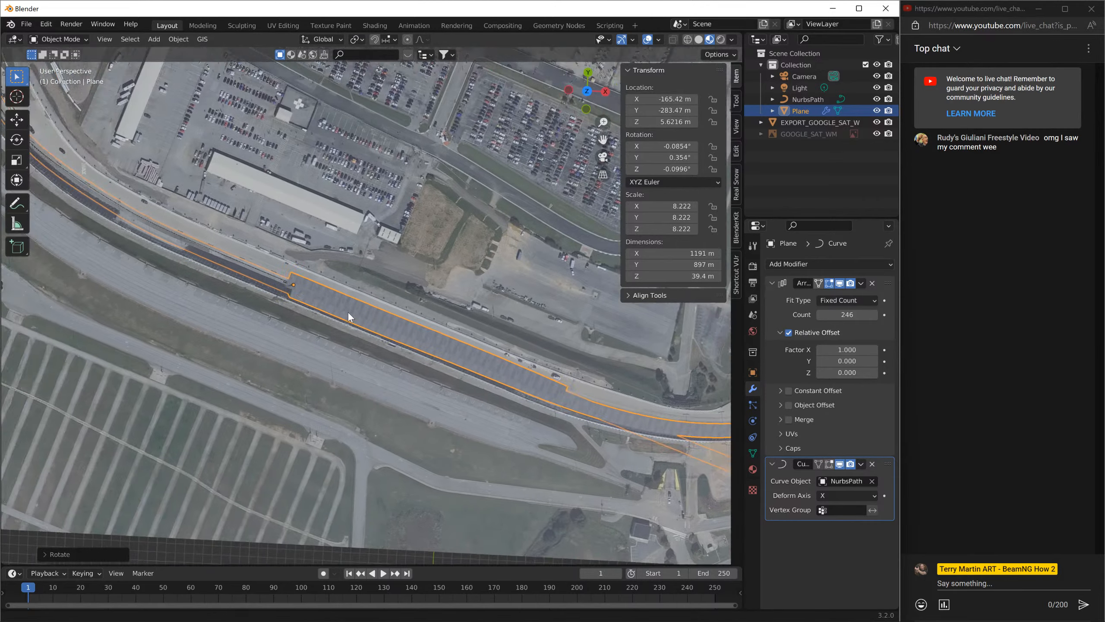
- Examine how the deformed strip follows the west bend and south straight, and how its start and end overlap
{"action": "middle_click_drag", "start_coordinate": [348, 312], "coordinate": [466, 333], "text": "shift"}
{"action": "scroll", "coordinate": [486, 328], "scroll_direction": "up", "scroll_amount": 4}
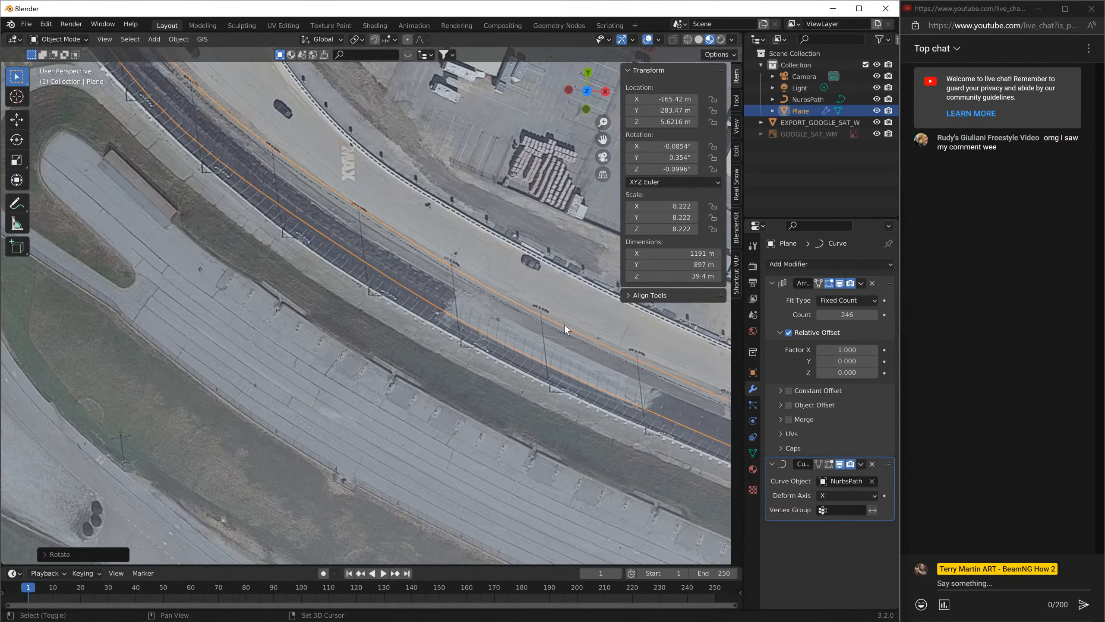
{"action": "middle_click_drag", "start_coordinate": [565, 325], "coordinate": [308, 287], "text": "shift"}
{"action": "scroll", "coordinate": [451, 348], "scroll_direction": "down", "scroll_amount": 4}
{"action": "scroll", "coordinate": [527, 386], "scroll_direction": "down", "scroll_amount": 6}
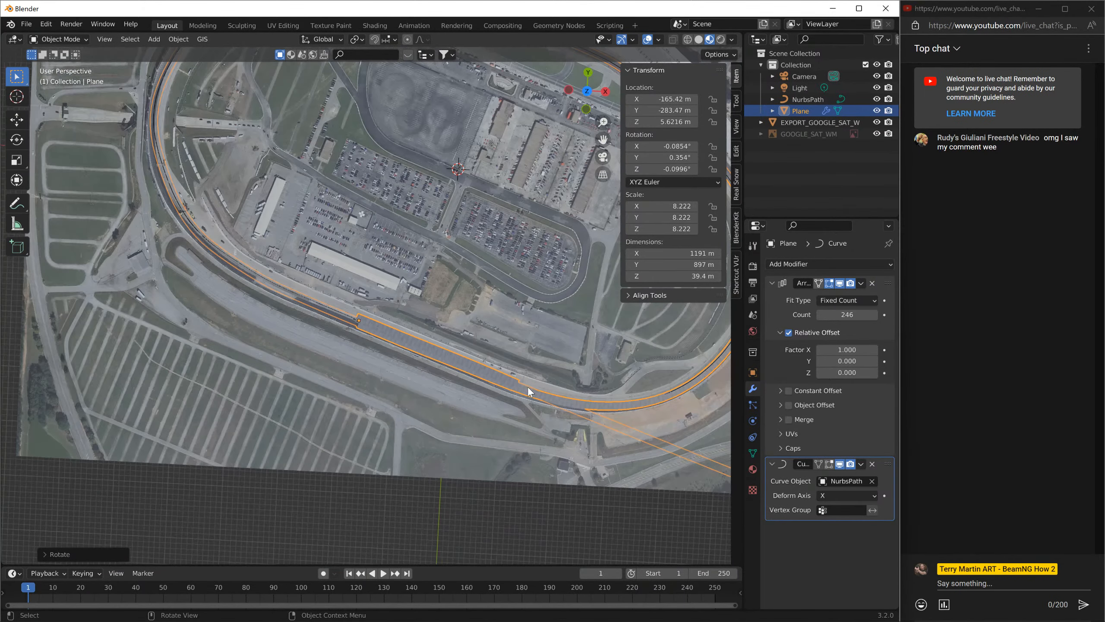
{"action": "middle_click_drag", "start_coordinate": [540, 355], "coordinate": [530, 292]}
{"action": "middle_click_drag", "start_coordinate": [436, 234], "coordinate": [375, 297]}
{"action": "scroll", "coordinate": [380, 269], "scroll_direction": "up", "scroll_amount": 3}
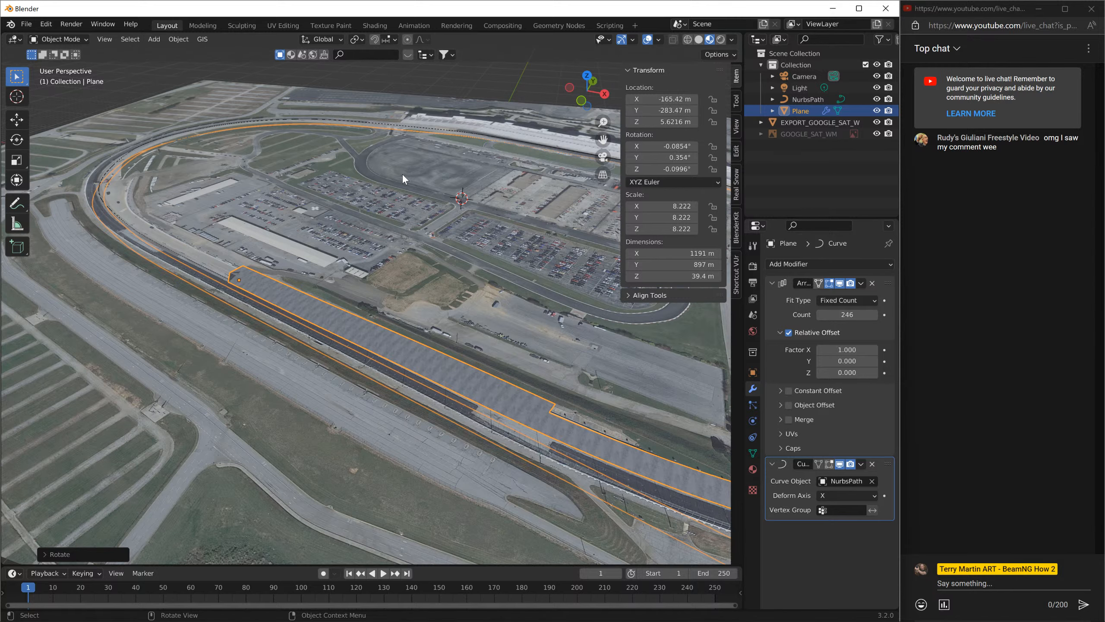
{"action": "middle_click_drag", "start_coordinate": [298, 155], "coordinate": [232, 176]}
{"action": "scroll", "coordinate": [304, 156], "scroll_direction": "up", "scroll_amount": 2}
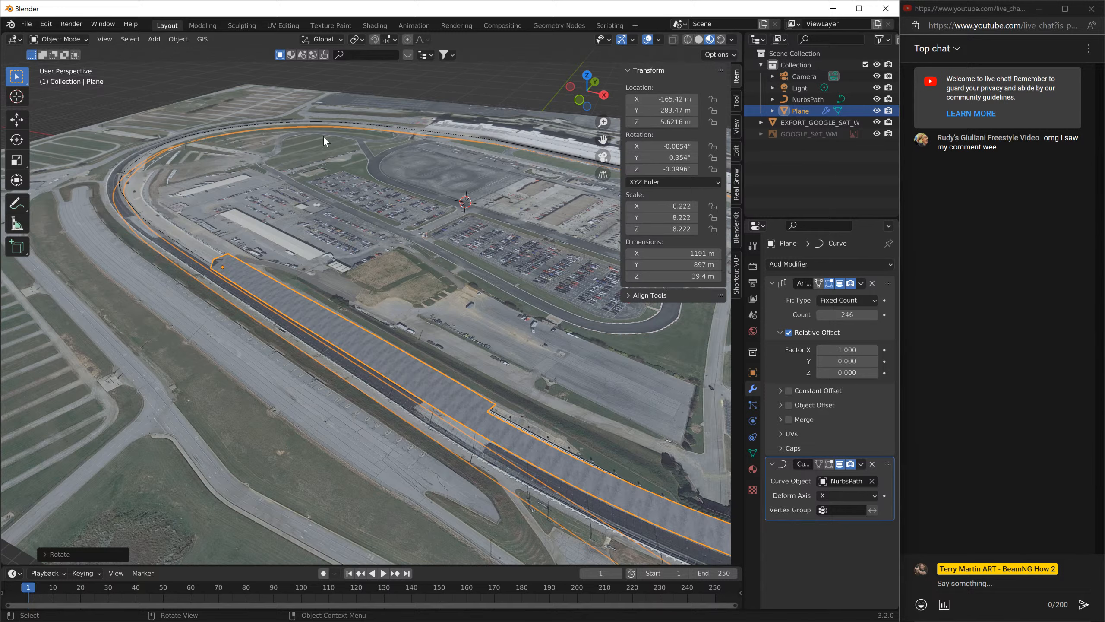
- Reduce the track plane's array count to 199 to shorten the overlapping end of the strip
{"action": "middle_click_drag", "start_coordinate": [259, 196], "coordinate": [386, 204]}
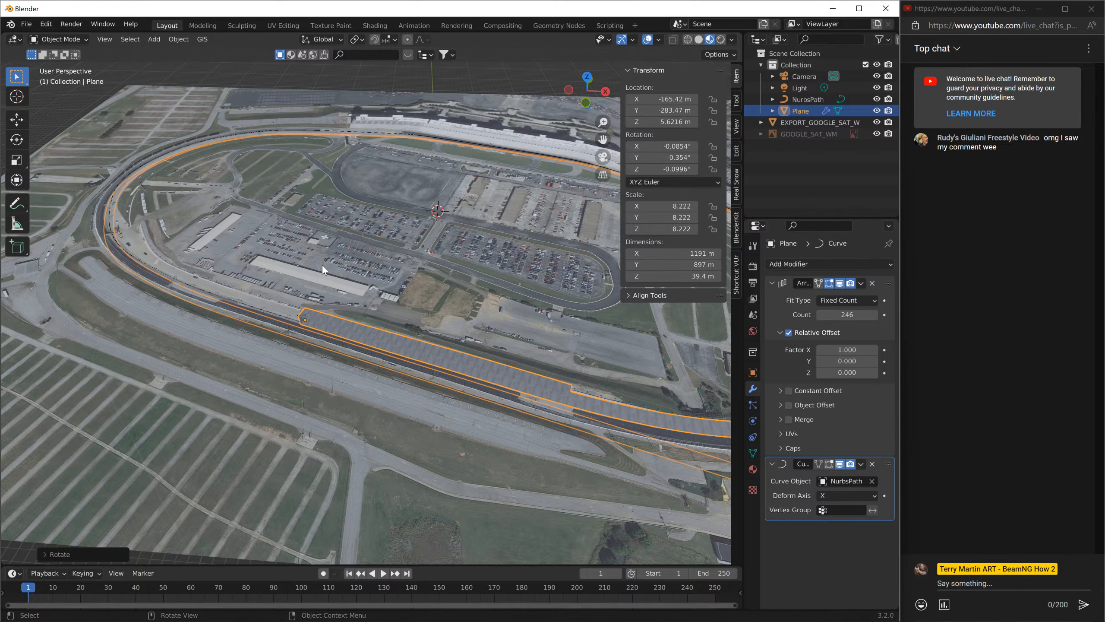
{"action": "middle_click_drag", "start_coordinate": [312, 261], "coordinate": [430, 263]}
{"action": "left_click_drag", "start_coordinate": [828, 316], "coordinate": [797, 315]}
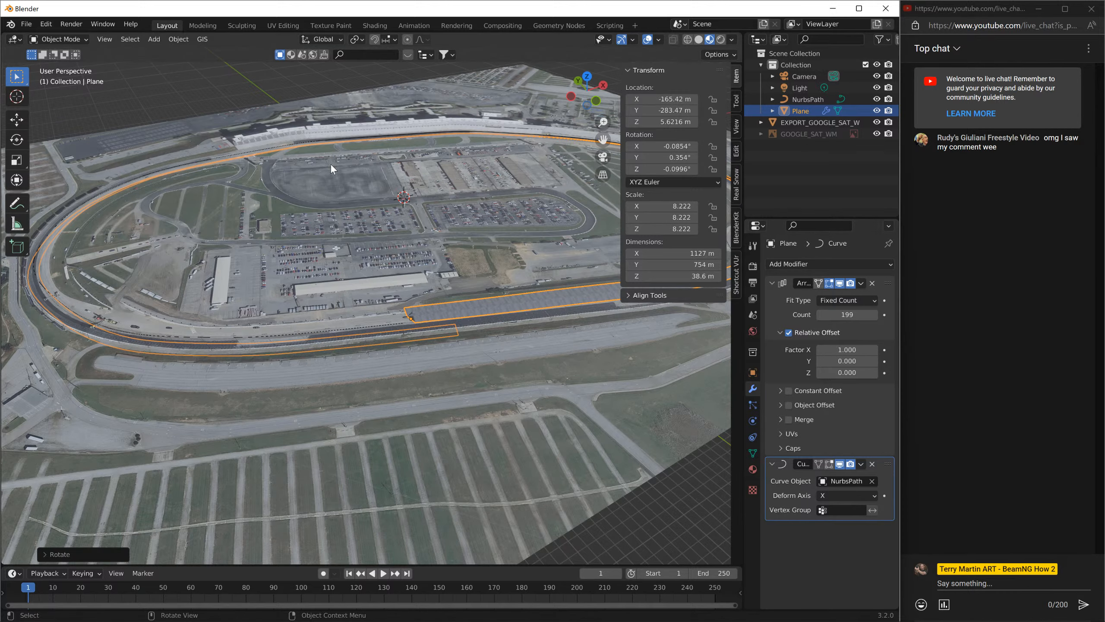
- Try to reposition control points along the path's north straight in Edit Mode
{"action": "key", "text": "KP_7"}
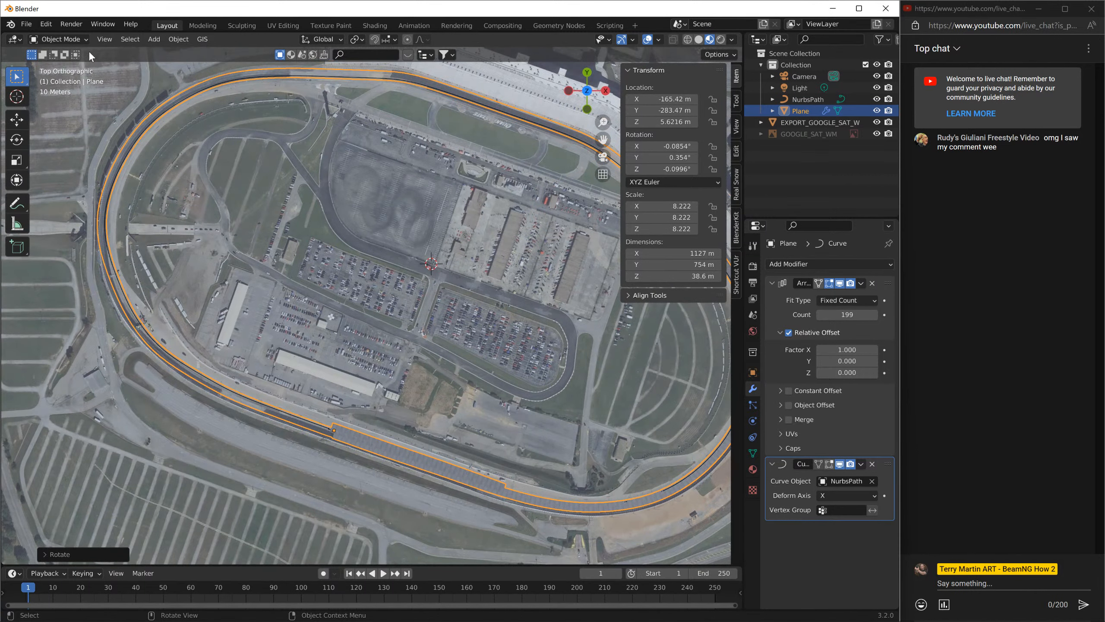
{"action": "left_click", "coordinate": [330, 74]}
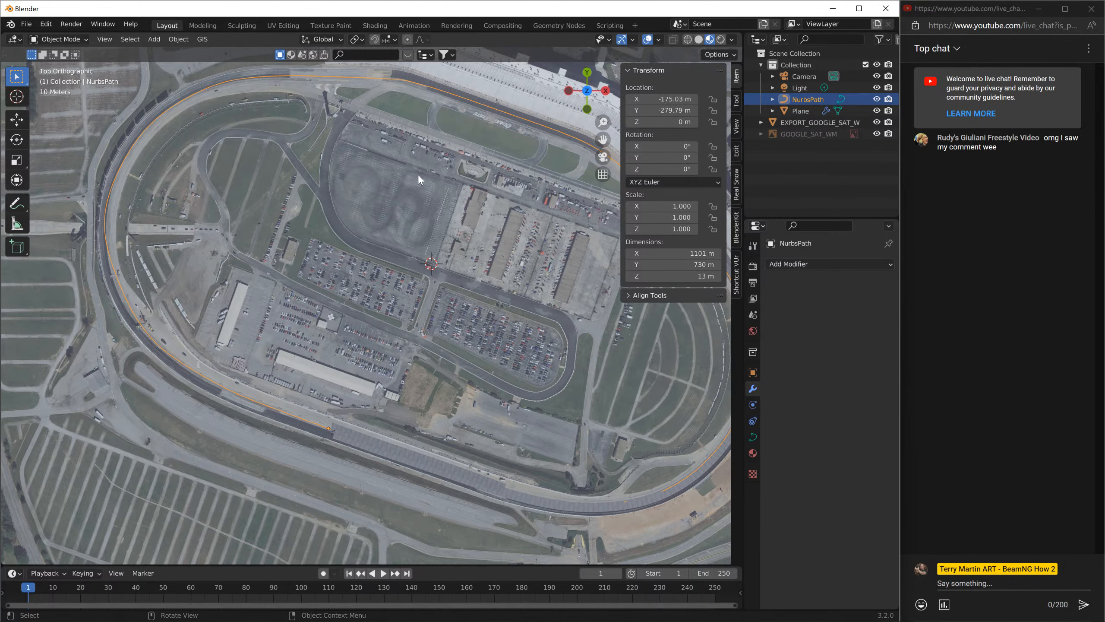
{"action": "scroll", "coordinate": [430, 164], "scroll_direction": "down", "scroll_amount": 1}
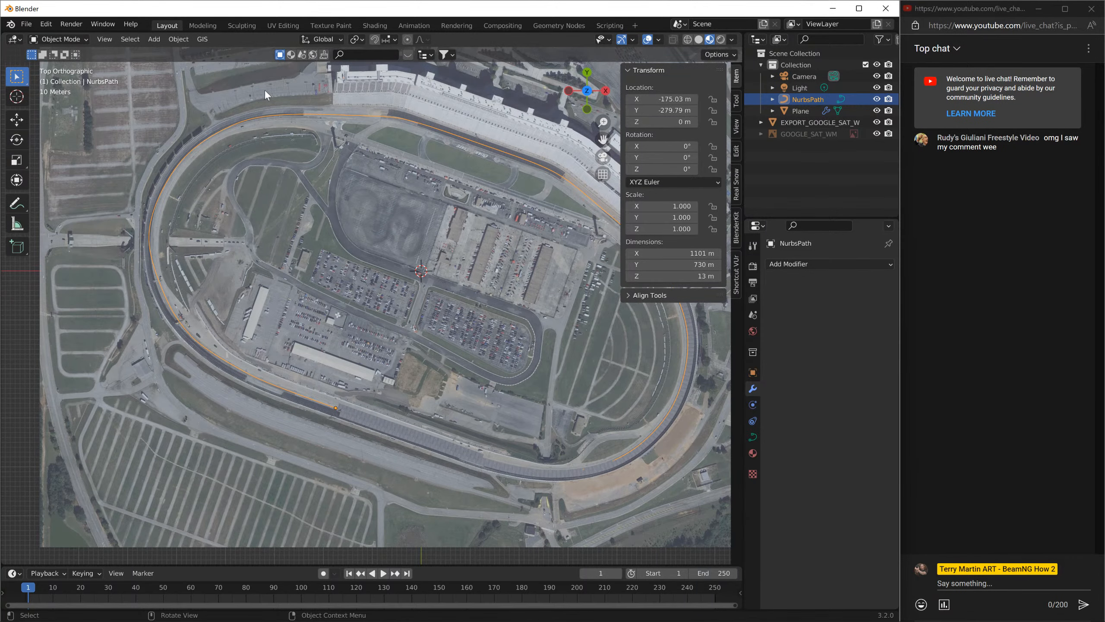
{"action": "left_click", "coordinate": [69, 39]}
{"action": "left_click", "coordinate": [69, 66]}
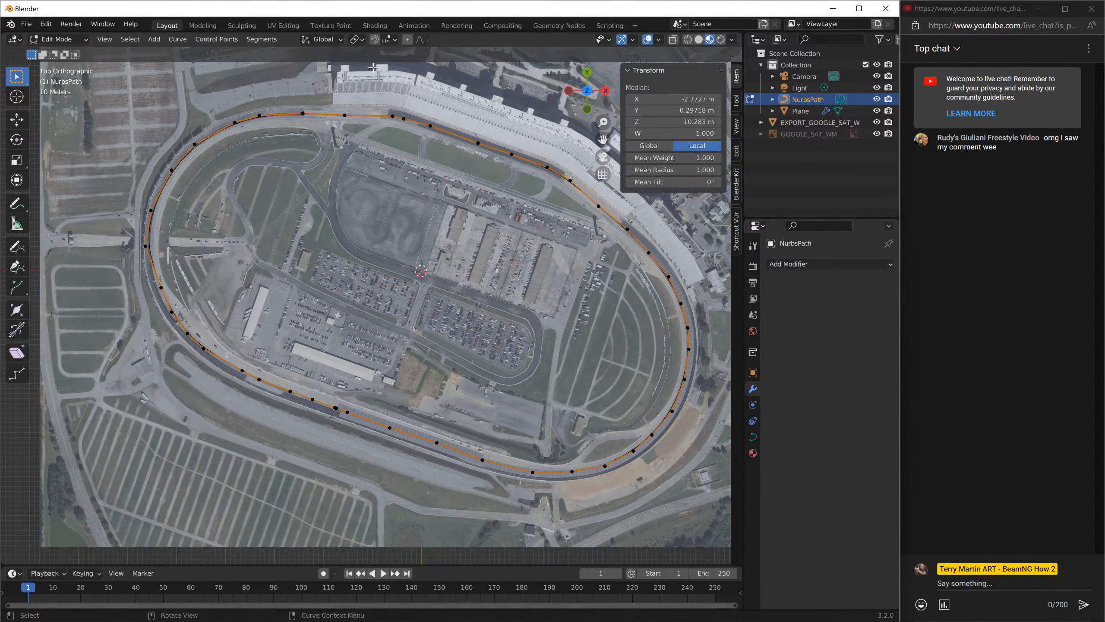
{"action": "left_click", "coordinate": [396, 123]}
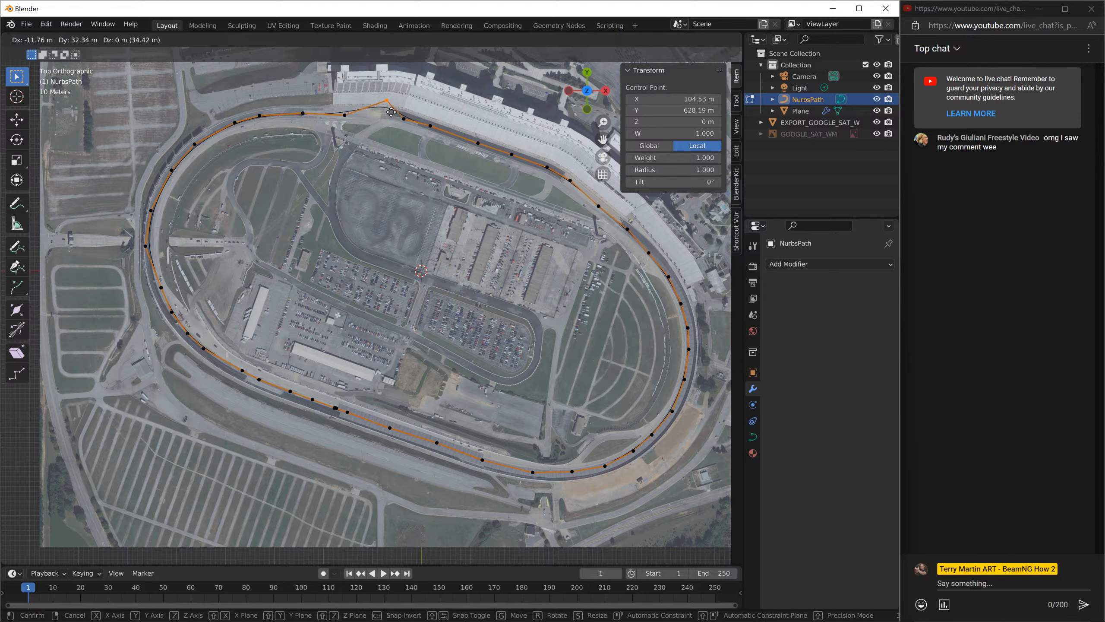
{"action": "key", "text": "b"}
{"action": "left_click_drag", "start_coordinate": [431, 134], "coordinate": [425, 121]}
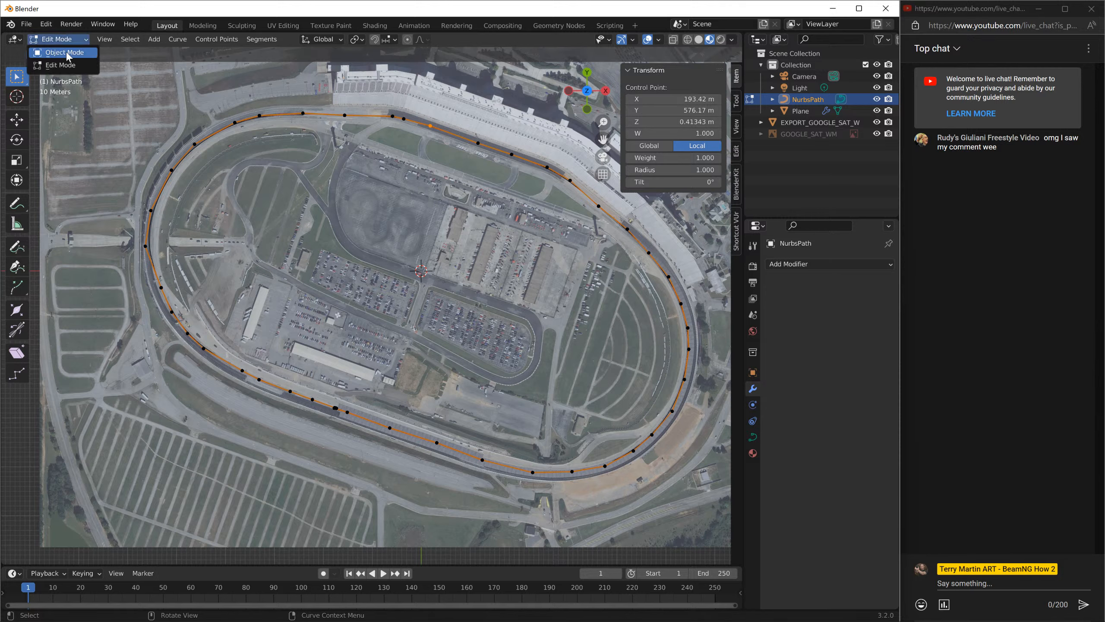
{"action": "left_click", "coordinate": [66, 51]}
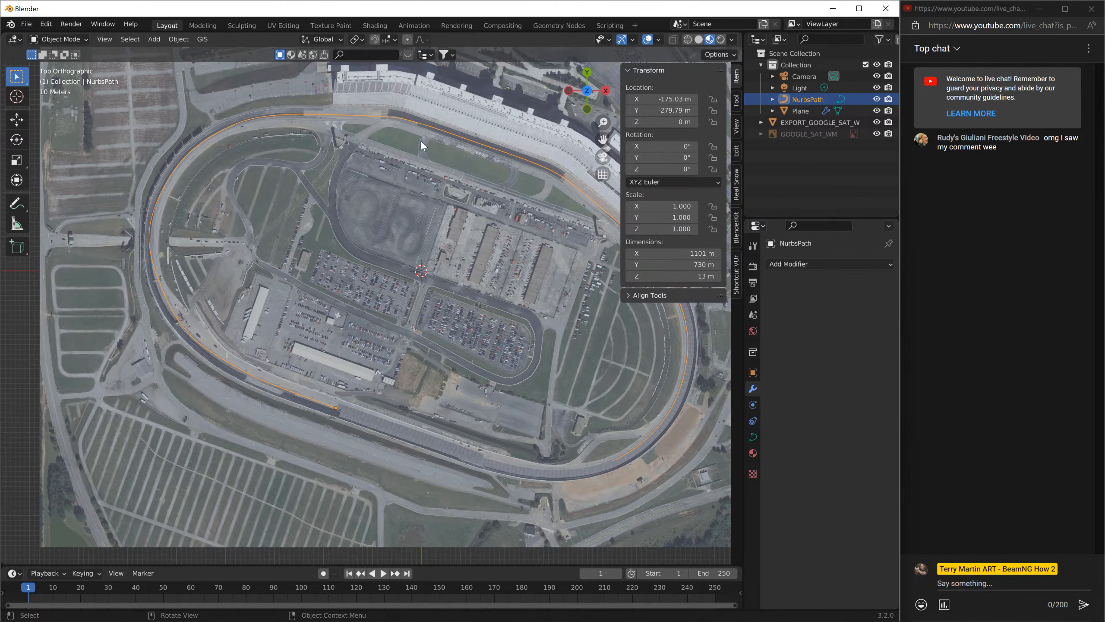
{"action": "left_click", "coordinate": [498, 154]}
{"action": "left_click", "coordinate": [498, 150]}
{"action": "left_click", "coordinate": [499, 150]}
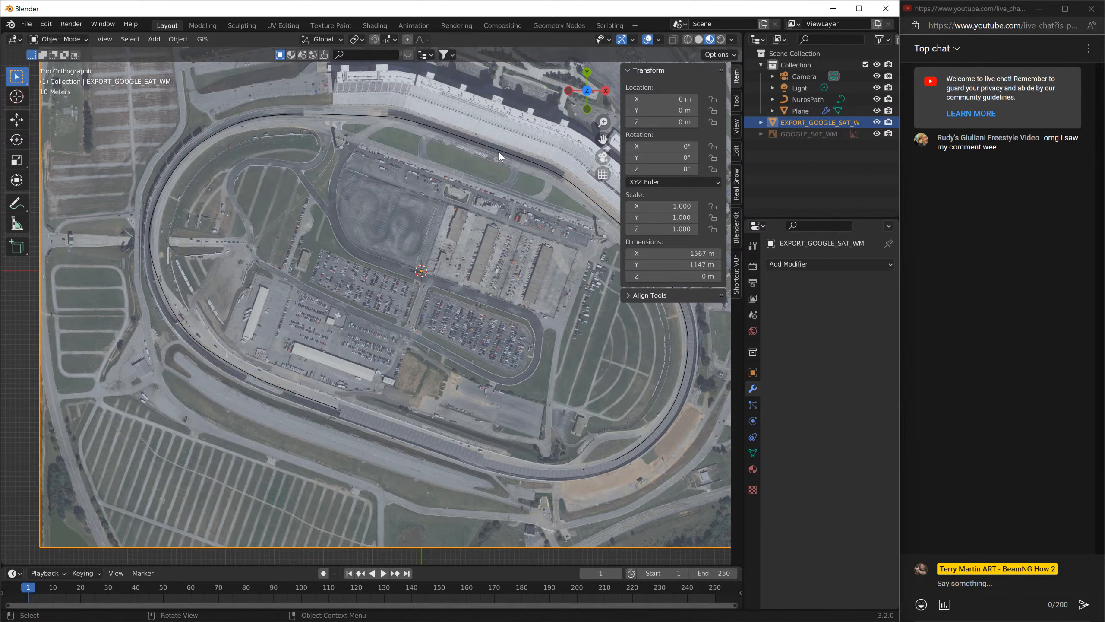
{"action": "left_click", "coordinate": [499, 151]}
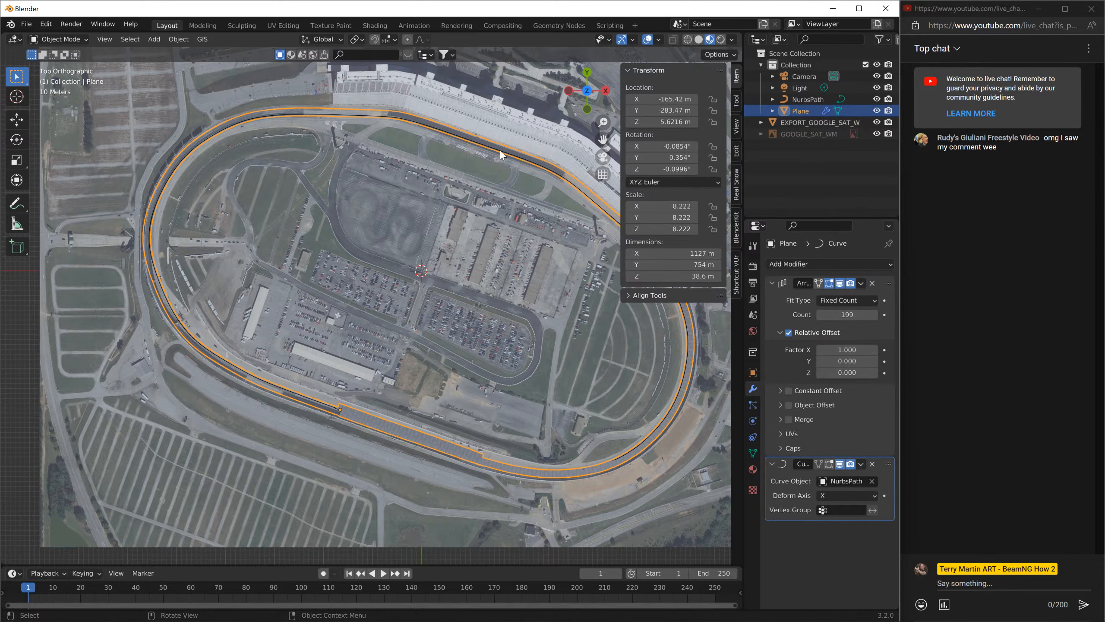
{"action": "left_click", "coordinate": [494, 148]}
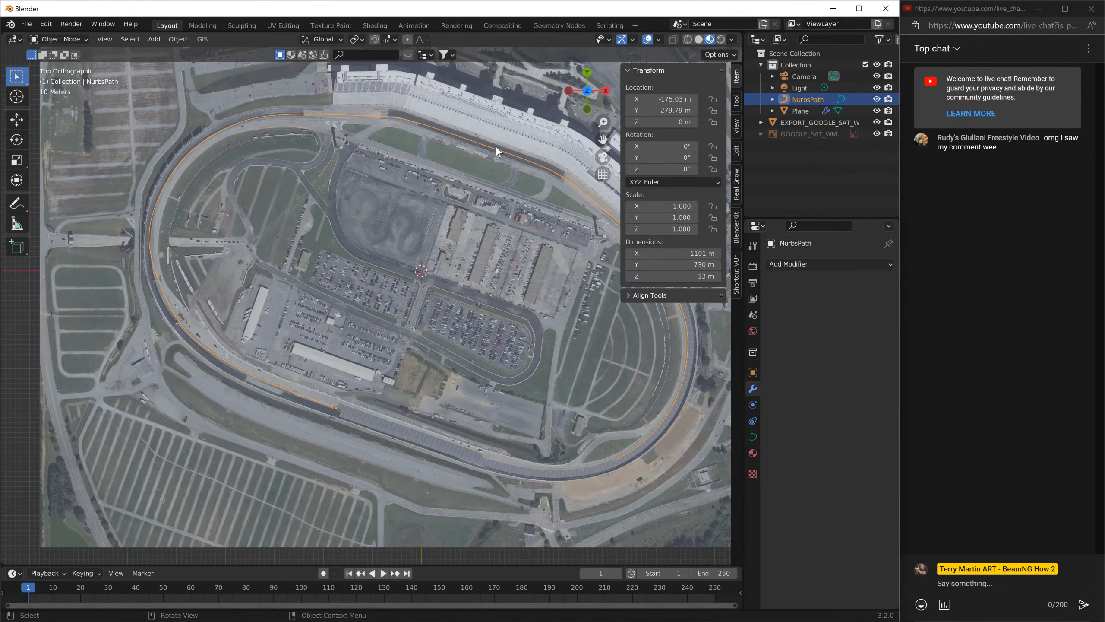
{"action": "left_click", "coordinate": [495, 145]}
{"action": "left_click", "coordinate": [496, 149]}
{"action": "left_click", "coordinate": [500, 153]}
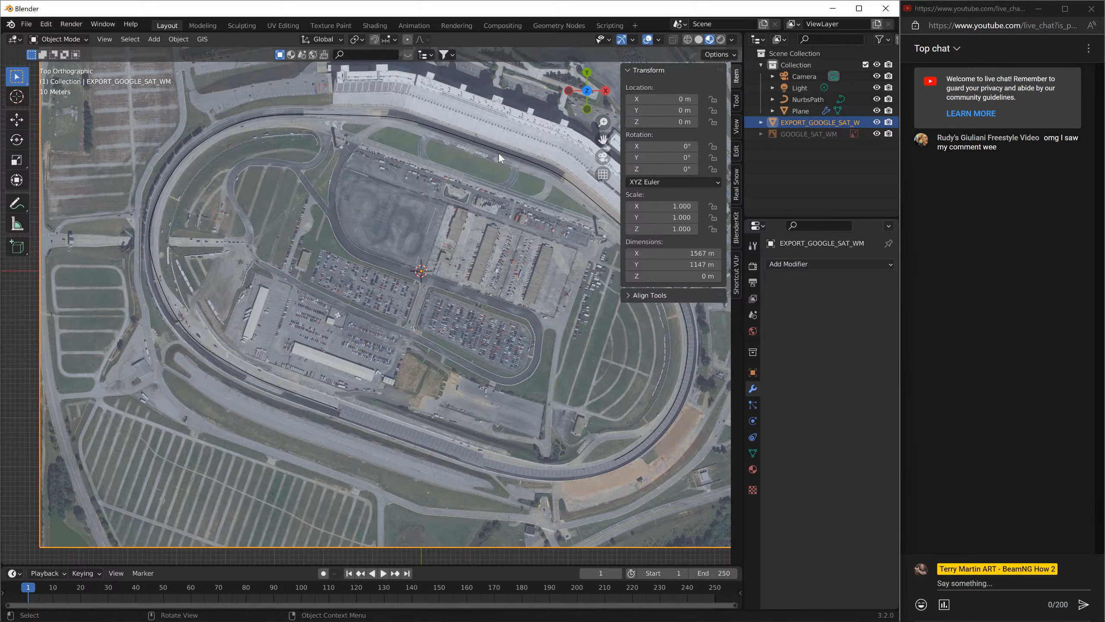
{"action": "left_click", "coordinate": [504, 152]}
{"action": "key", "text": "g"}
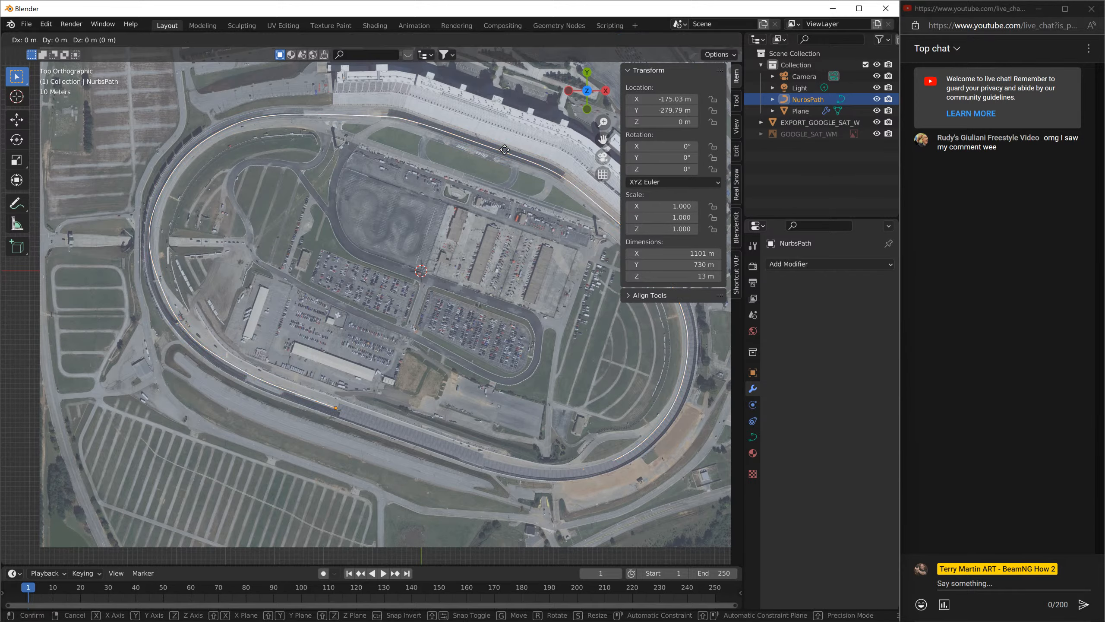
{"action": "key", "text": "Escape"}
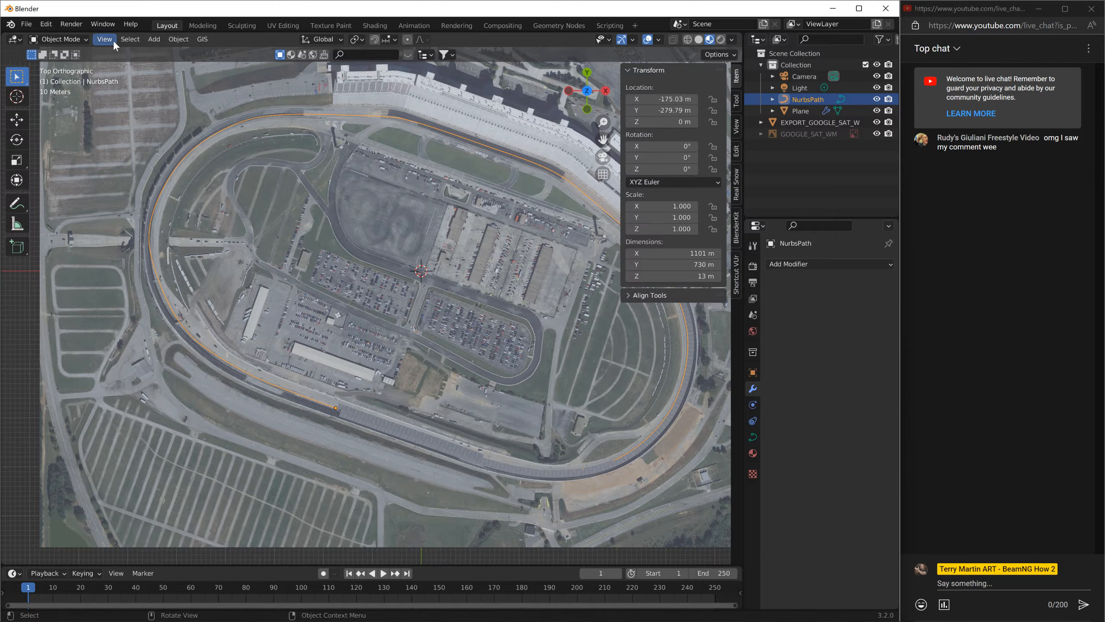
- In Edit Mode, move a control point on the path's north straight outward to X 319.74 m, Y 604.87 m, and return to Object Mode
{"action": "left_click", "coordinate": [47, 24]}
{"action": "left_click", "coordinate": [86, 40]}
{"action": "left_click", "coordinate": [62, 65]}
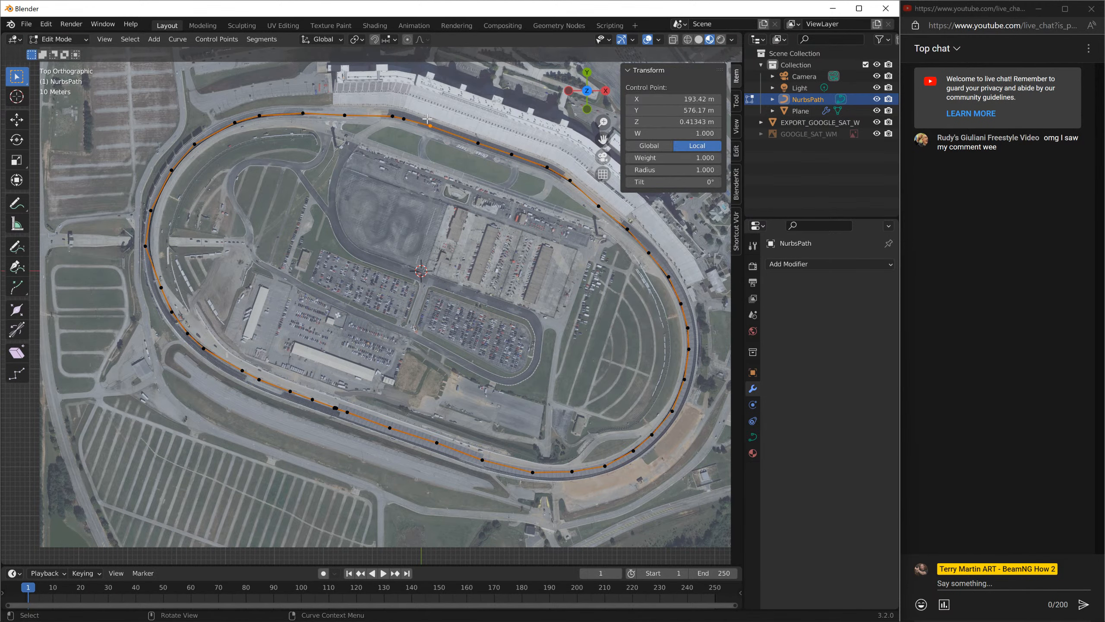
{"action": "key", "text": "g"}
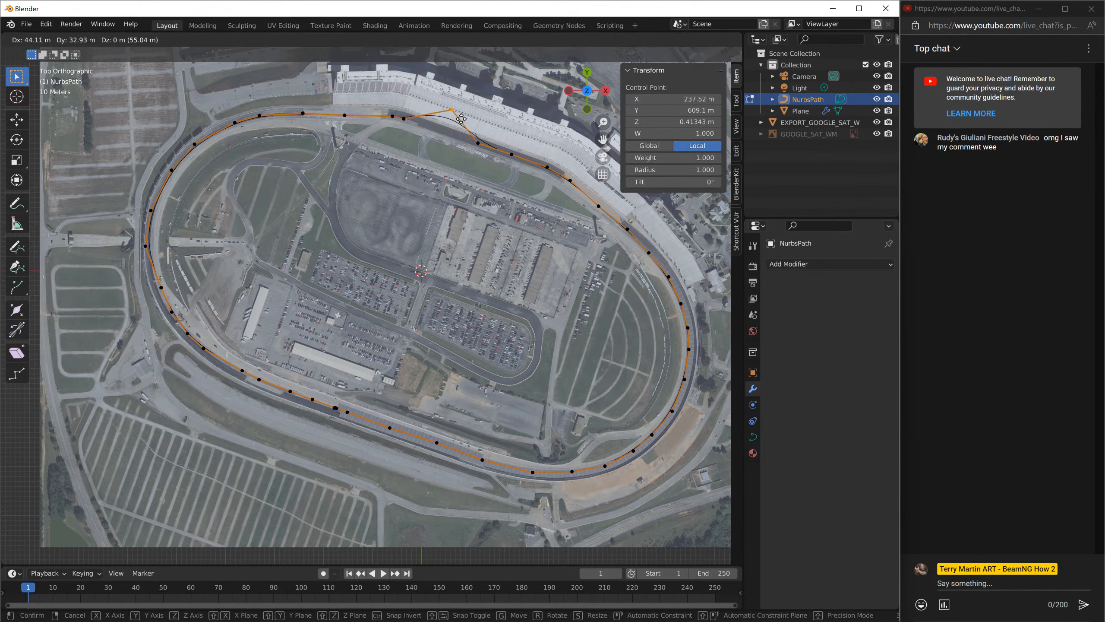
{"action": "right_click", "coordinate": [464, 117]}
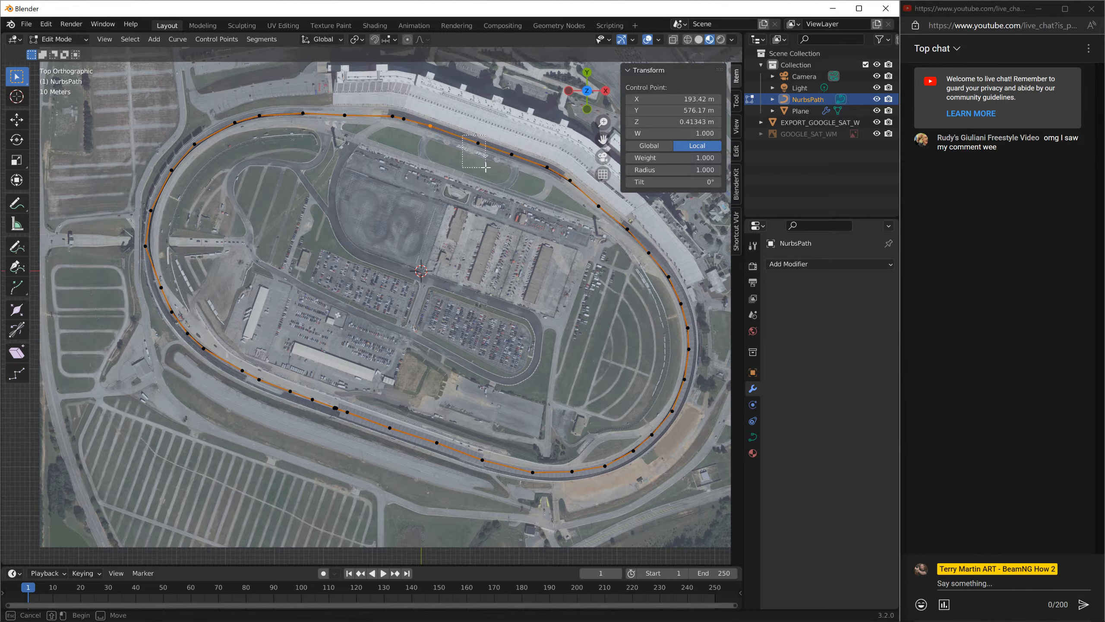
{"action": "key", "text": "g"}
{"action": "left_click", "coordinate": [500, 136]}
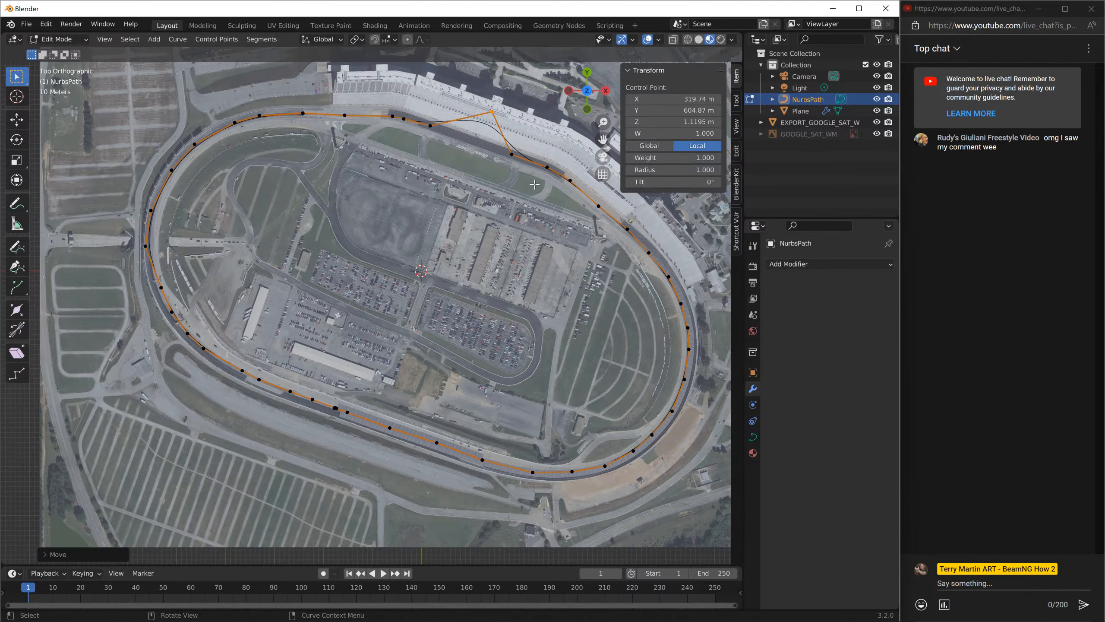
{"action": "scroll", "coordinate": [532, 151], "scroll_direction": "up", "scroll_amount": 3}
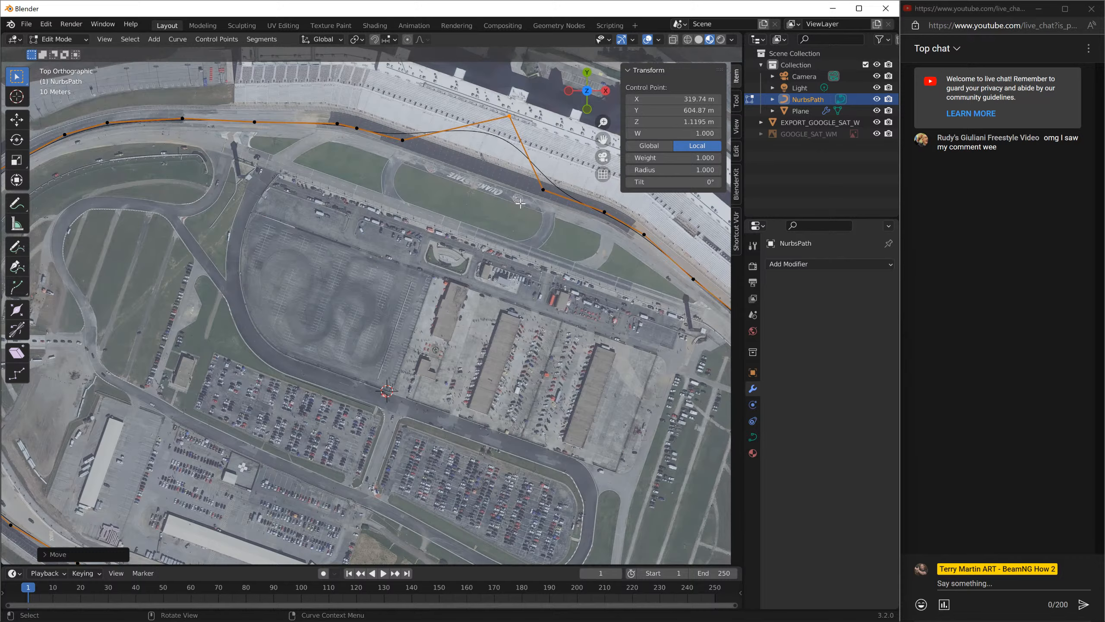
{"action": "middle_click_drag", "start_coordinate": [520, 203], "coordinate": [475, 230], "text": "shift"}
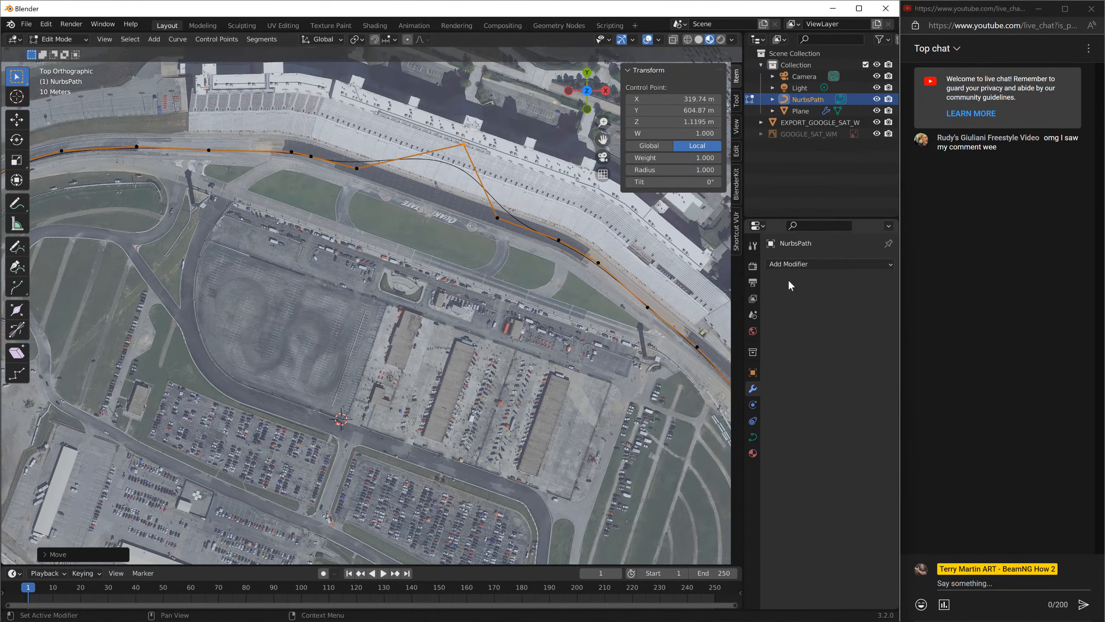
{"action": "left_click", "coordinate": [437, 196]}
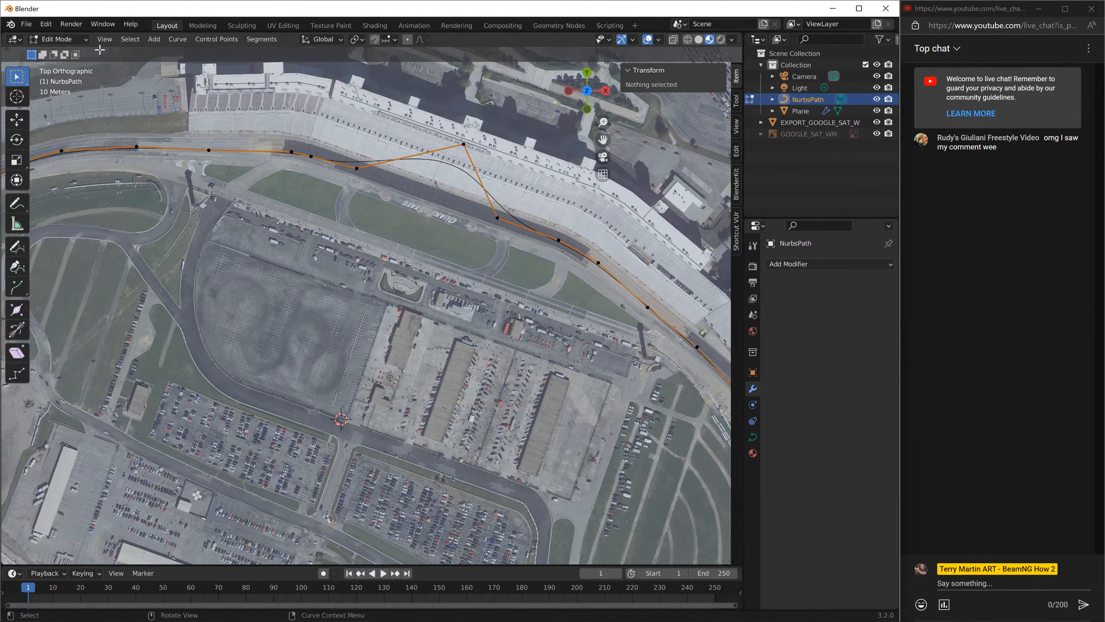
{"action": "left_click", "coordinate": [74, 39]}
{"action": "left_click", "coordinate": [76, 52]}
{"action": "left_click", "coordinate": [430, 197]}
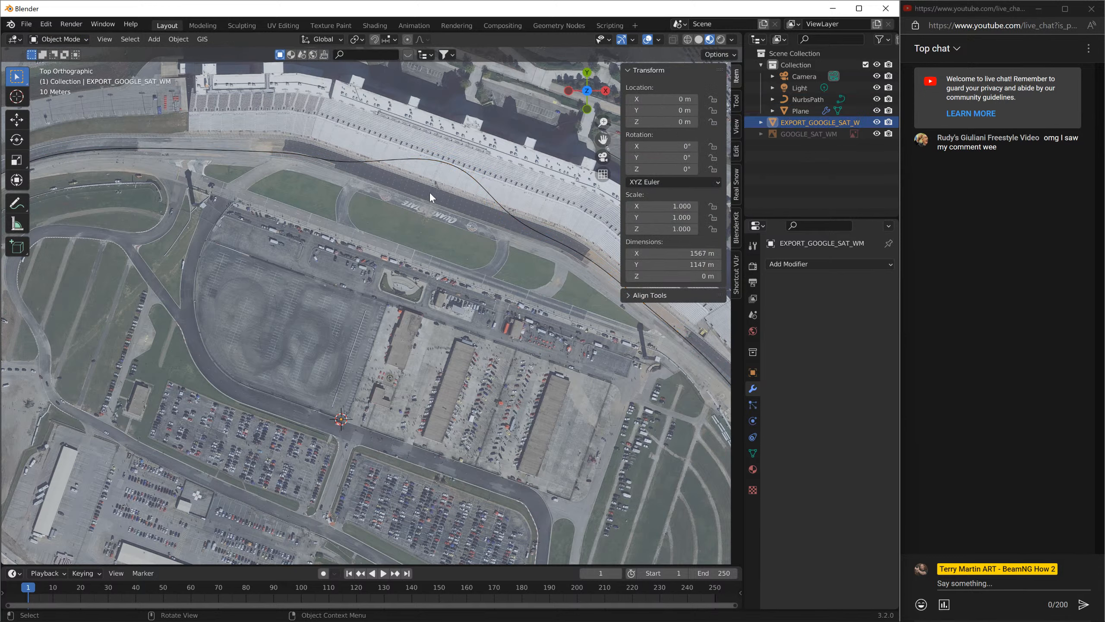
{"action": "left_click", "coordinate": [503, 207]}
{"action": "left_click", "coordinate": [494, 210]}
{"action": "key", "text": "Tab"}
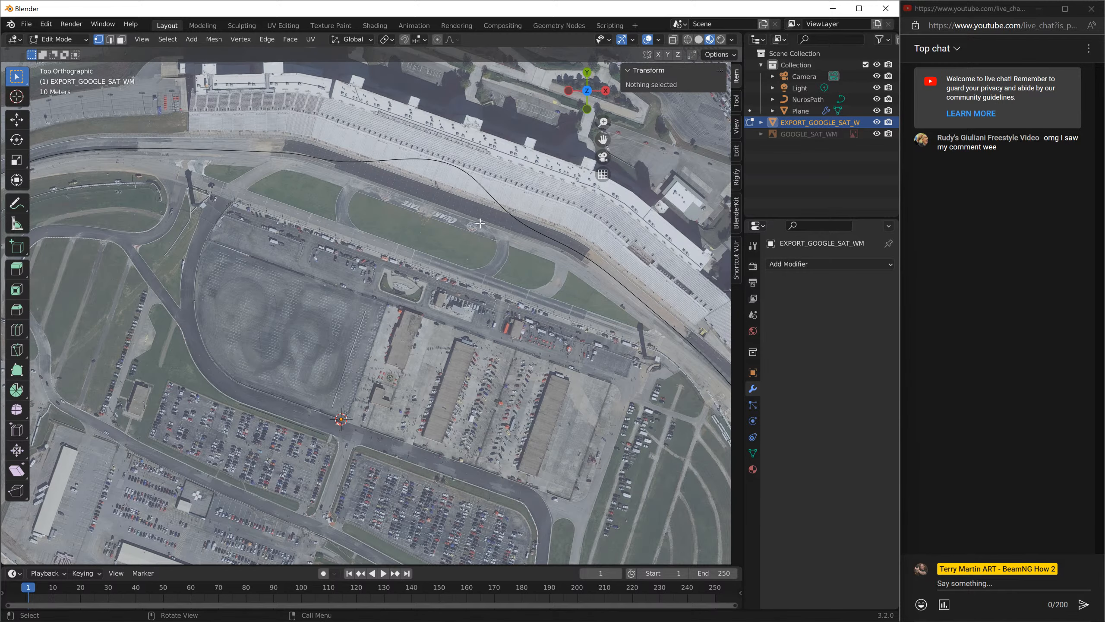
{"action": "middle_click_drag", "start_coordinate": [406, 345], "coordinate": [435, 135], "text": "shift"}
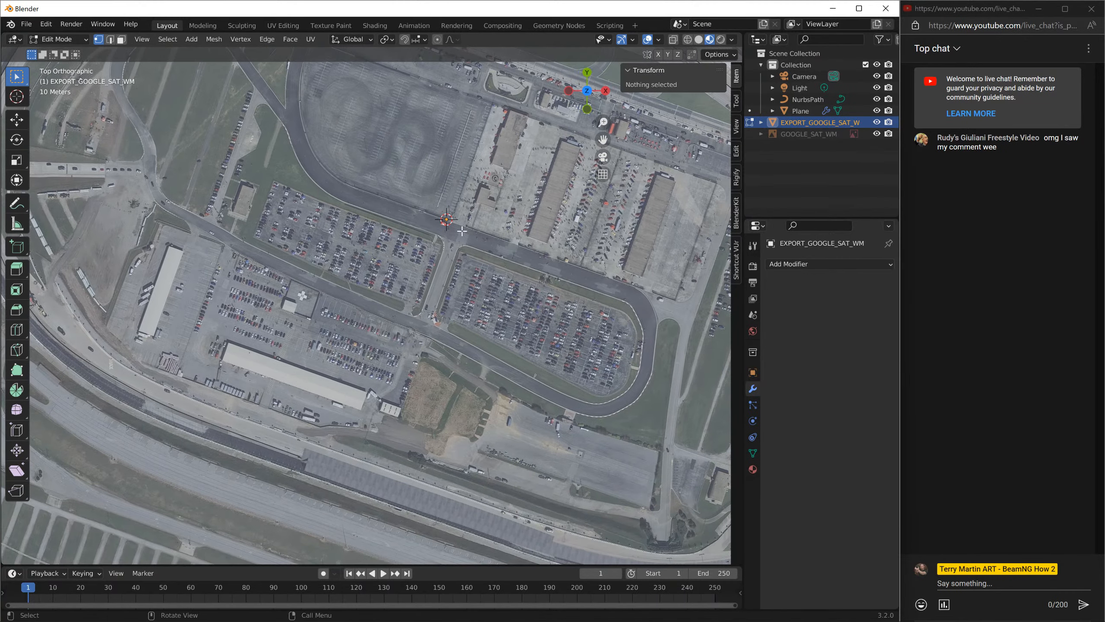
{"action": "middle_click_drag", "start_coordinate": [418, 483], "coordinate": [426, 405], "text": "shift"}
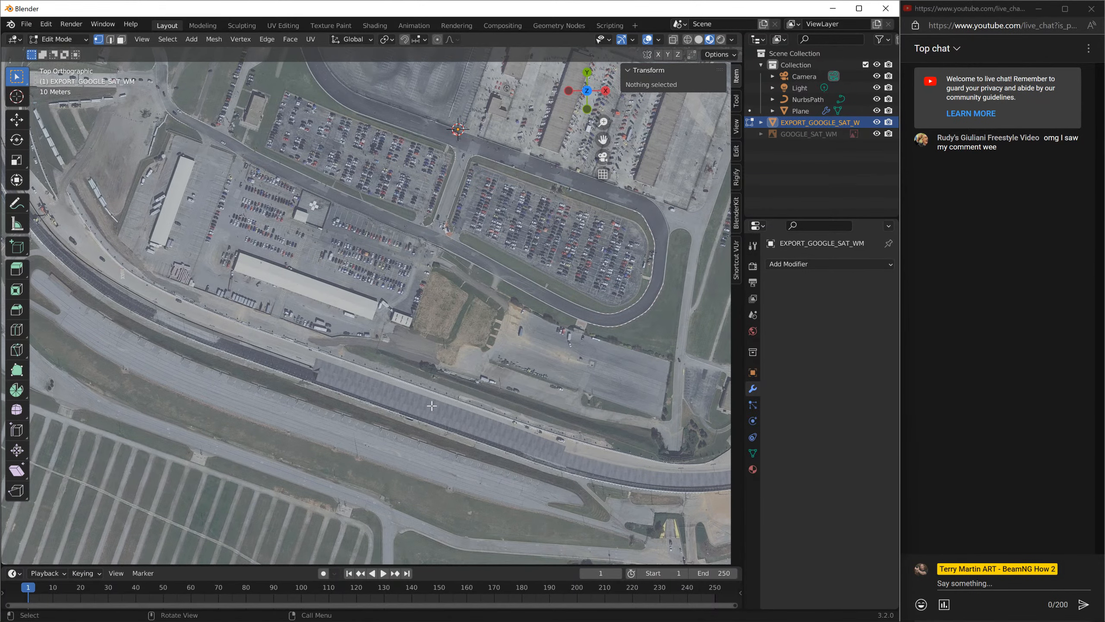
{"action": "scroll", "coordinate": [432, 385], "scroll_direction": "up", "scroll_amount": 1}
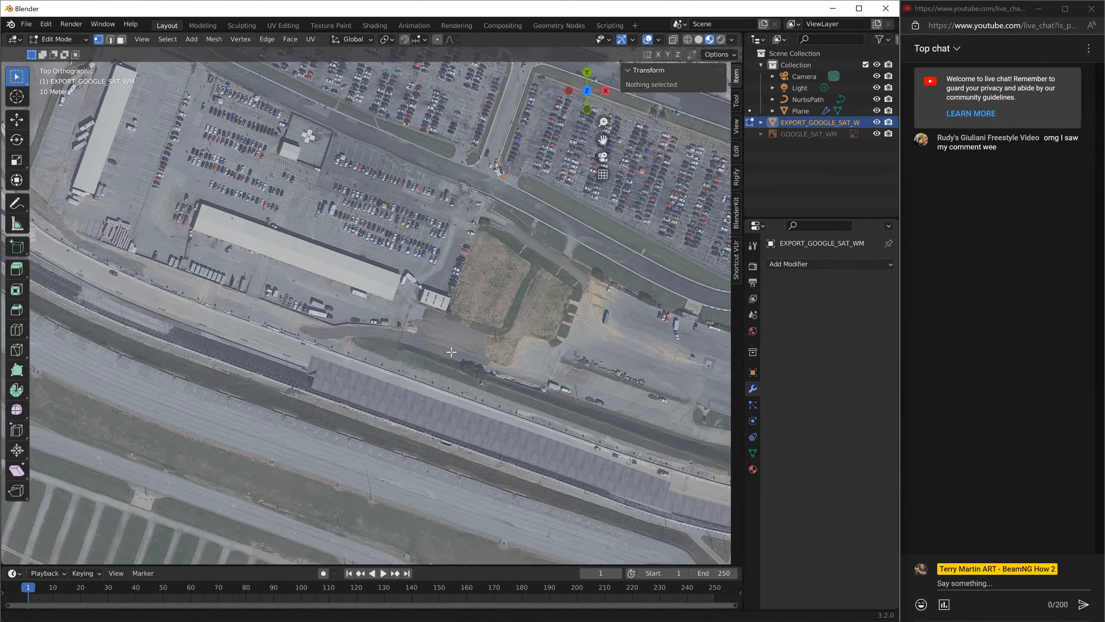
{"action": "scroll", "coordinate": [424, 386], "scroll_direction": "up", "scroll_amount": 2}
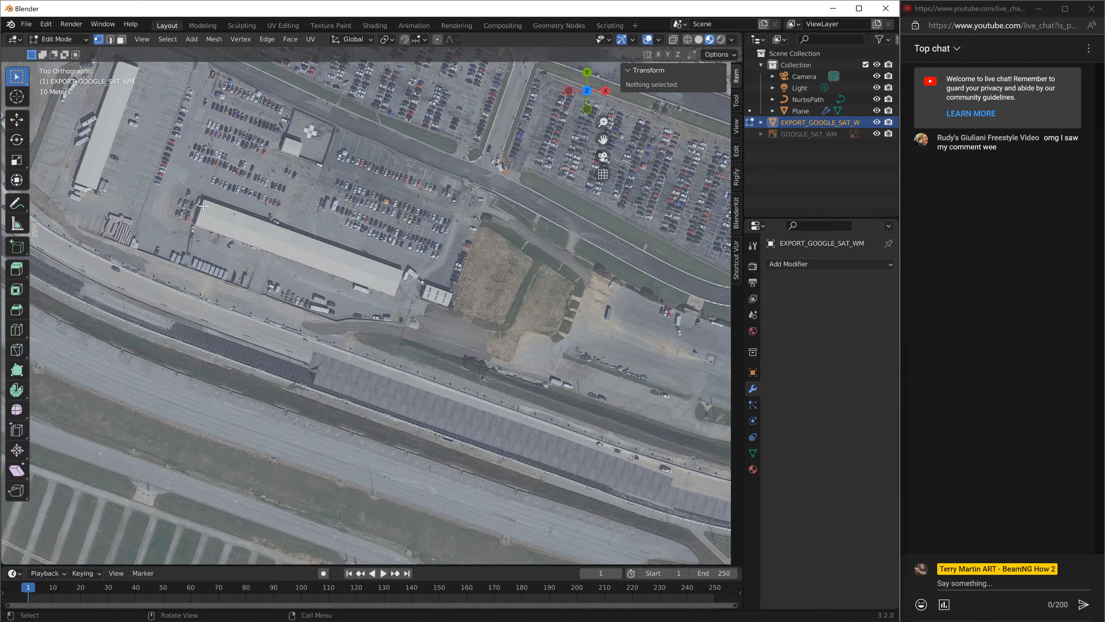
{"action": "left_click", "coordinate": [59, 39]}
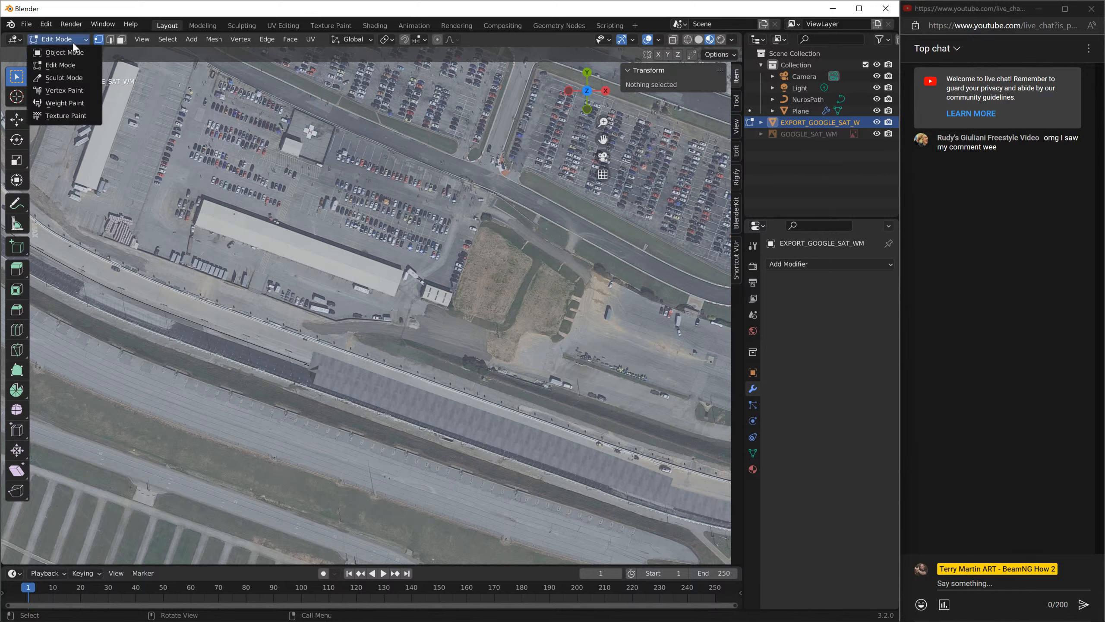
{"action": "left_click", "coordinate": [56, 51]}
- Try to move the track plane vertically along the Z axis
{"action": "left_click", "coordinate": [340, 384]}
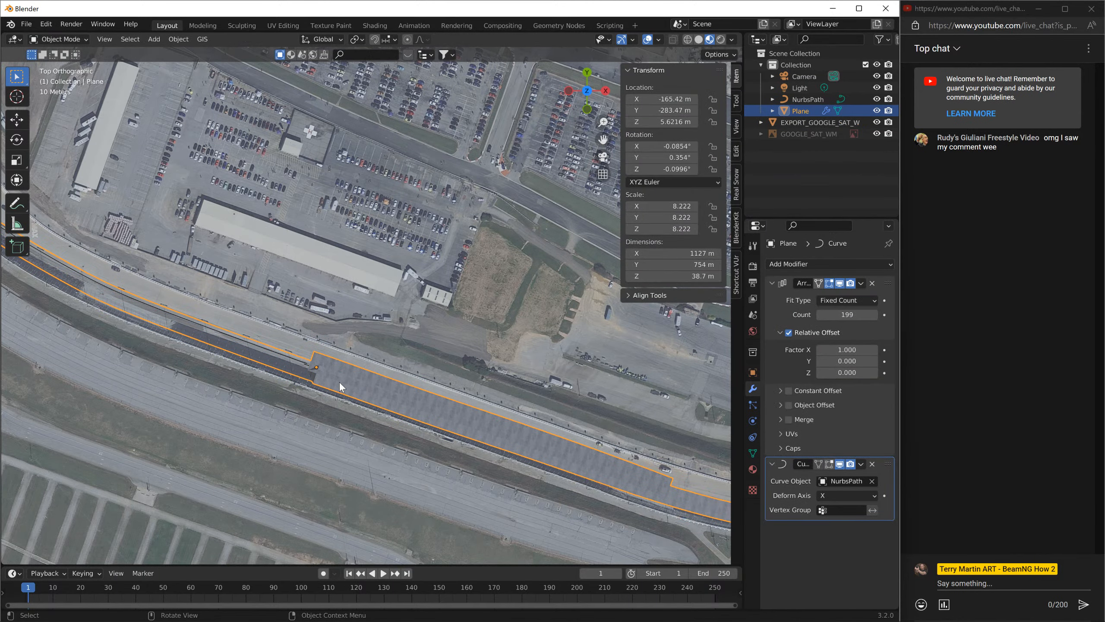
{"action": "key", "text": "g"}
{"action": "key", "text": "z"}
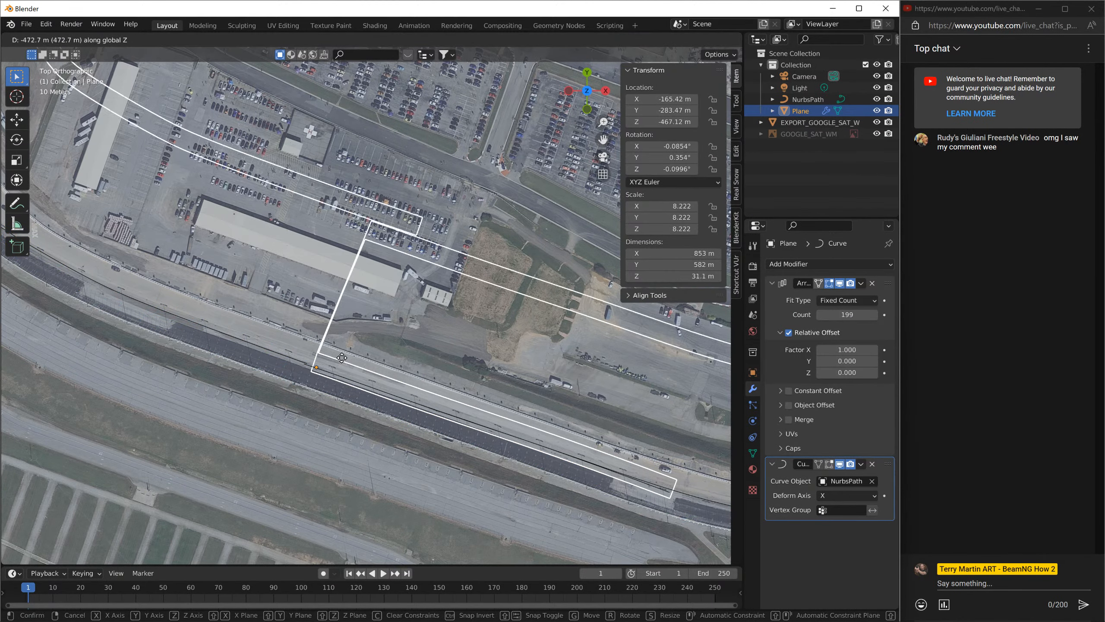
{"action": "right_click", "coordinate": [342, 367]}
{"action": "middle_click_drag", "start_coordinate": [342, 367], "coordinate": [292, 283]}
{"action": "scroll", "coordinate": [295, 248], "scroll_direction": "down", "scroll_amount": 5}
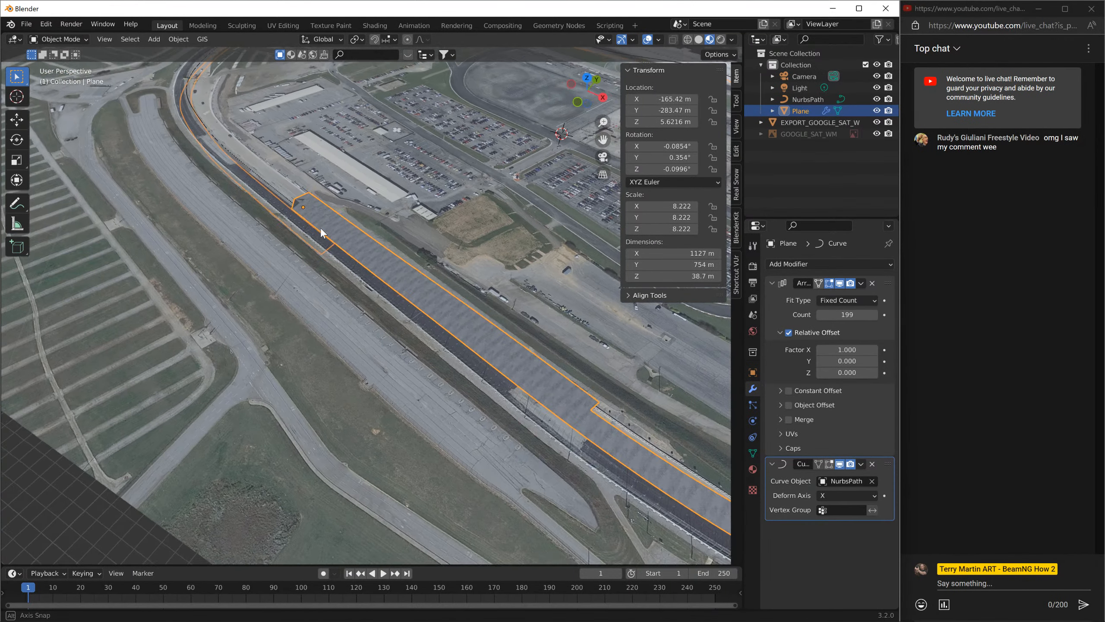
- Lower the satellite image plane along Z to about -20.1 m, beneath the track strip
{"action": "left_click", "coordinate": [358, 167]}
{"action": "middle_click_drag", "start_coordinate": [381, 143], "coordinate": [465, 163]}
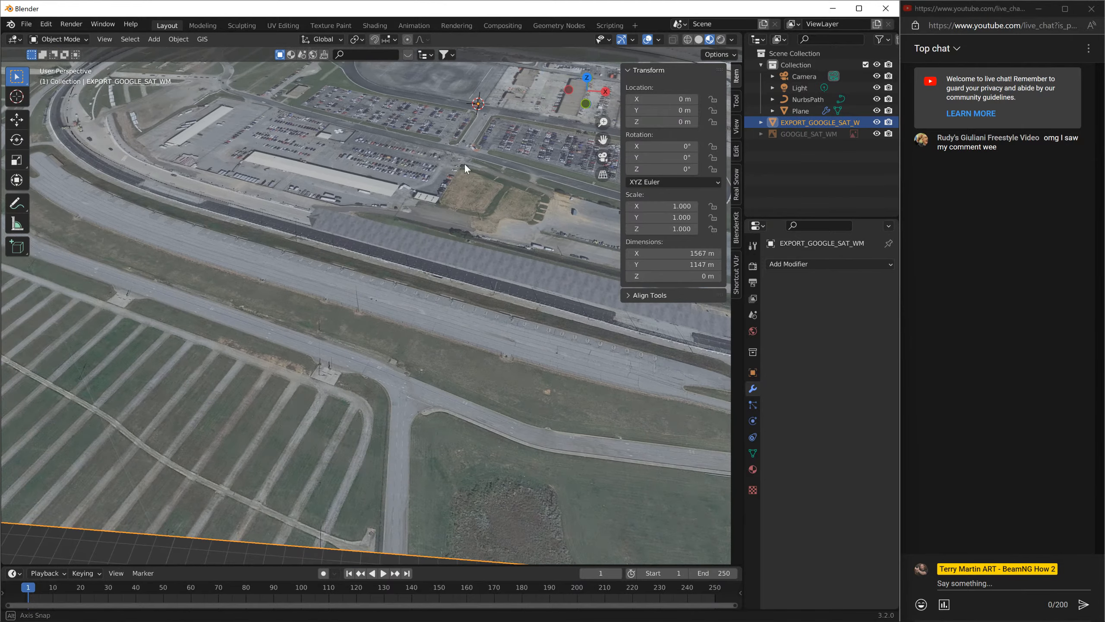
{"action": "key", "text": "g"}
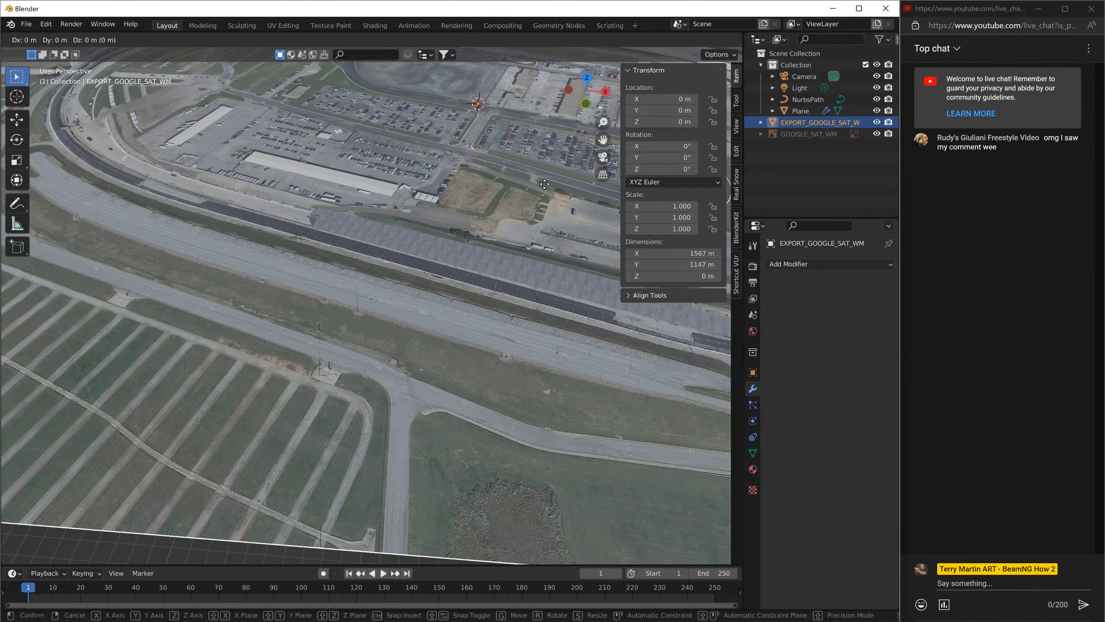
{"action": "key", "text": "z"}
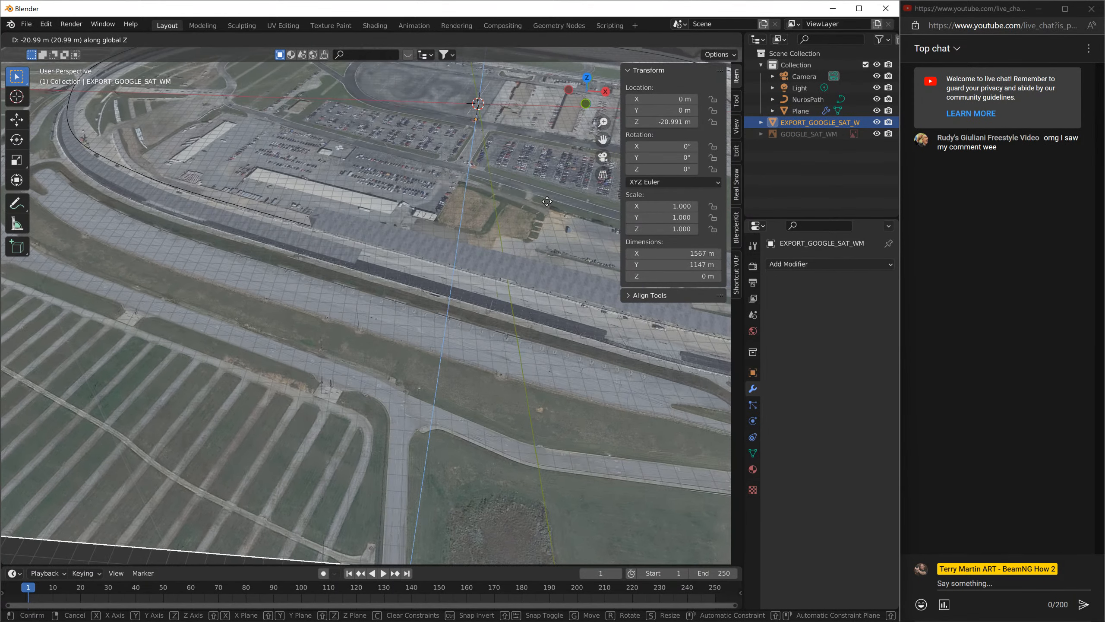
{"action": "left_click", "coordinate": [547, 200]}
- Open the path in Edit Mode and try to move its control point where the northwest bend meets the north straight
{"action": "middle_click_drag", "start_coordinate": [474, 192], "coordinate": [409, 222]}
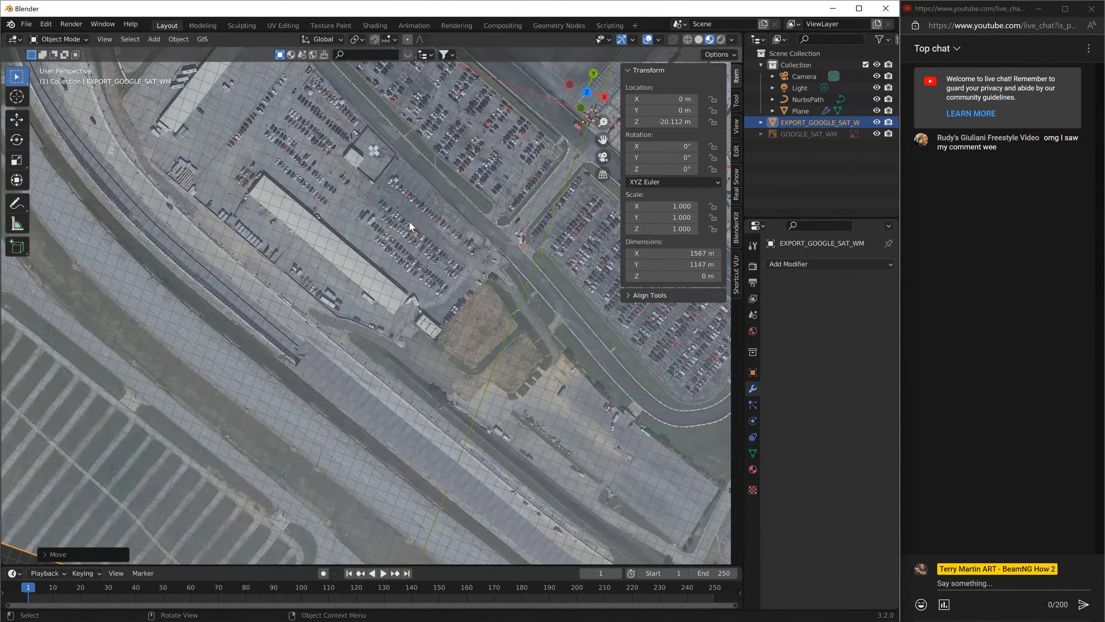
{"action": "scroll", "coordinate": [392, 196], "scroll_direction": "down", "scroll_amount": 4}
{"action": "middle_click_drag", "start_coordinate": [381, 178], "coordinate": [393, 241], "text": "shift"}
{"action": "scroll", "coordinate": [393, 240], "scroll_direction": "up", "scroll_amount": 4}
{"action": "middle_click_drag", "start_coordinate": [414, 167], "coordinate": [458, 170], "text": "shift"}
{"action": "left_click", "coordinate": [459, 146]}
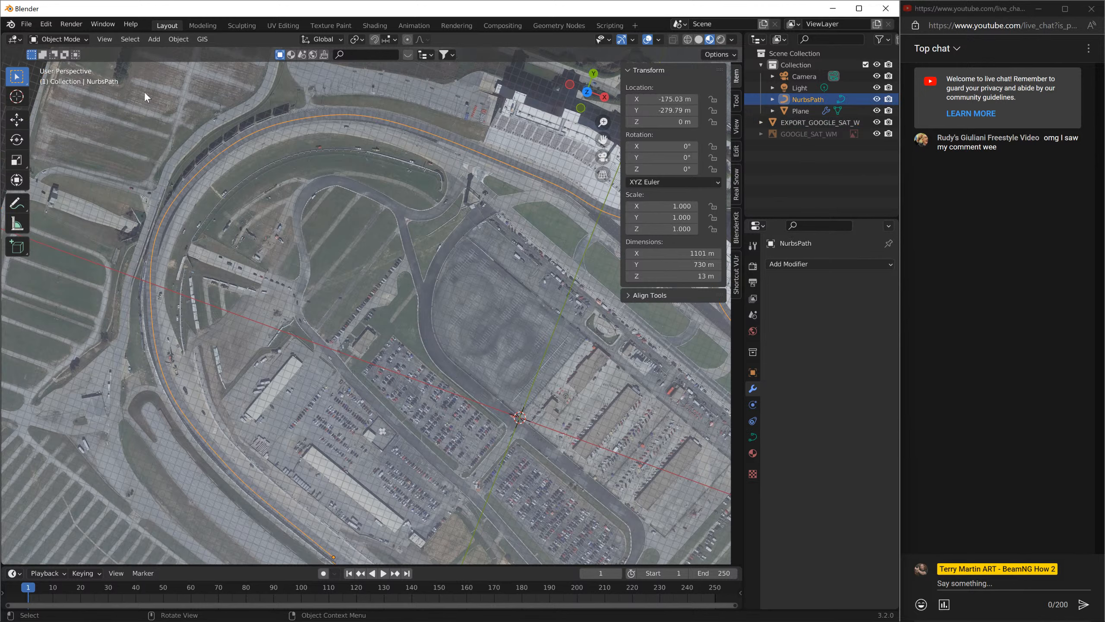
{"action": "left_click", "coordinate": [56, 39]}
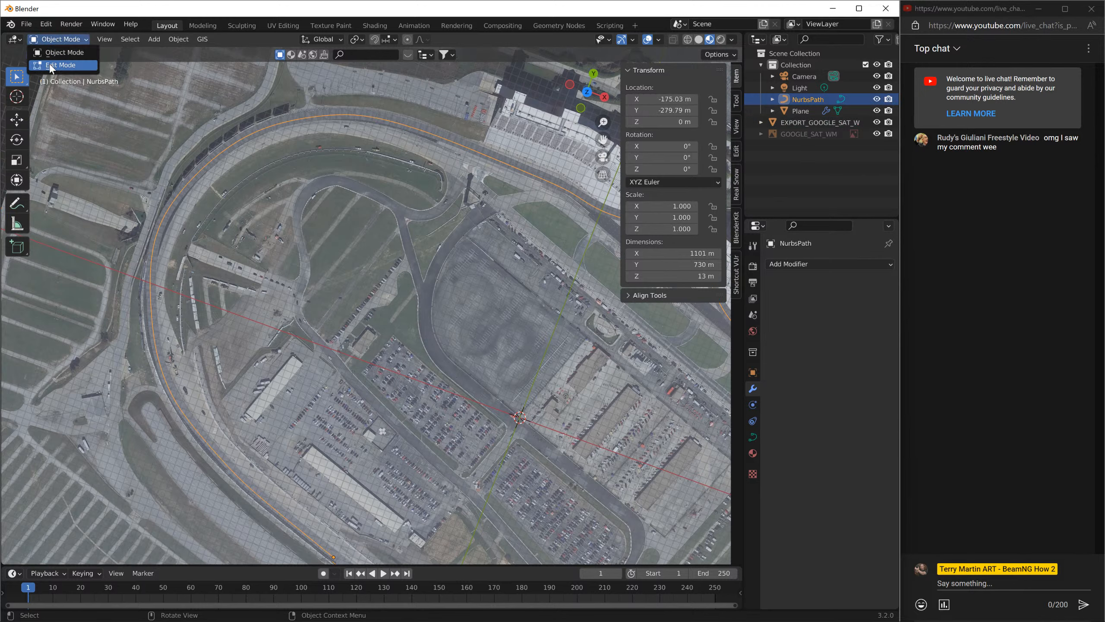
{"action": "left_click", "coordinate": [50, 63]}
{"action": "left_click", "coordinate": [439, 135]}
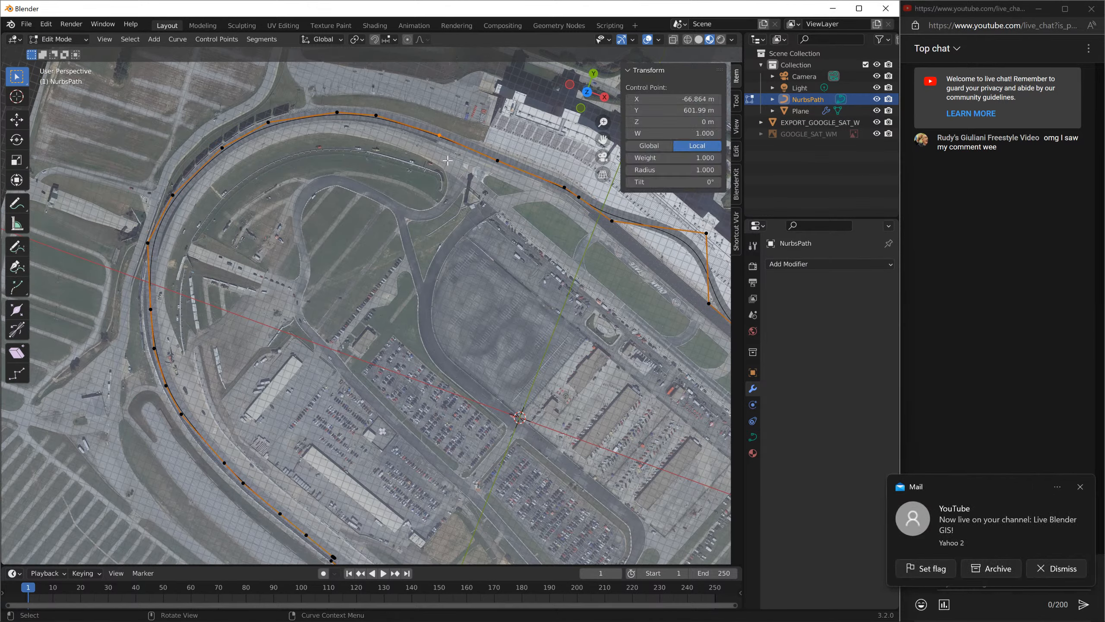
{"action": "key", "text": "g"}
{"action": "key", "text": "Escape"}
- Move a control point in the path's northwest bend inward toward the infield
{"action": "scroll", "coordinate": [399, 160], "scroll_direction": "up", "scroll_amount": 5}
{"action": "middle_click_drag", "start_coordinate": [320, 173], "coordinate": [497, 372], "text": "shift"}
{"action": "scroll", "coordinate": [484, 344], "scroll_direction": "up", "scroll_amount": 2}
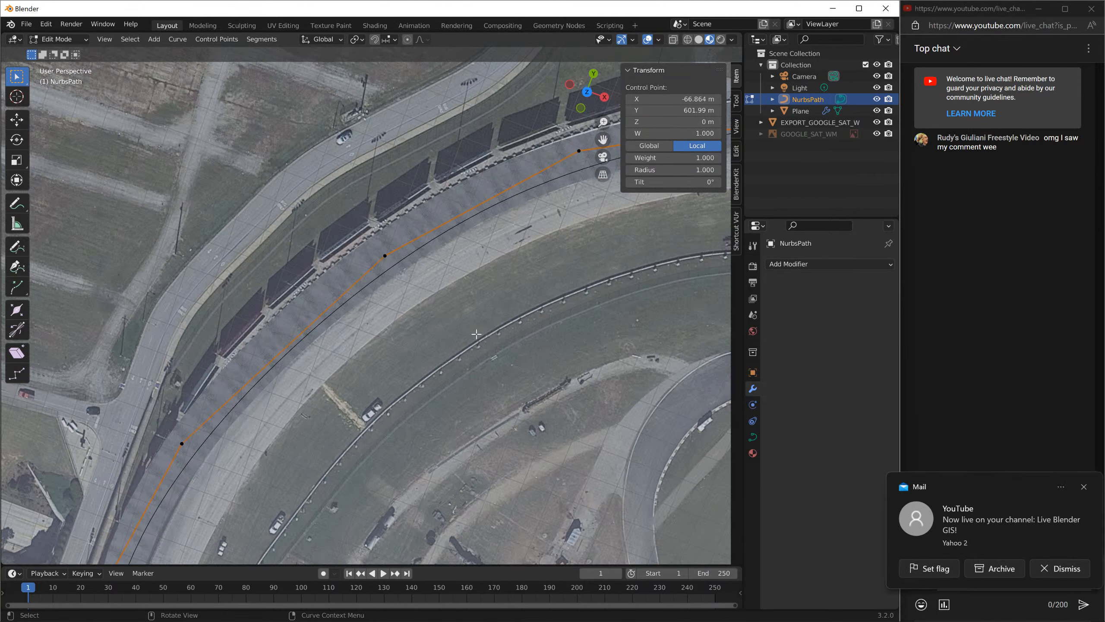
{"action": "left_click_drag", "start_coordinate": [356, 230], "coordinate": [413, 296]}
{"action": "key", "text": "g"}
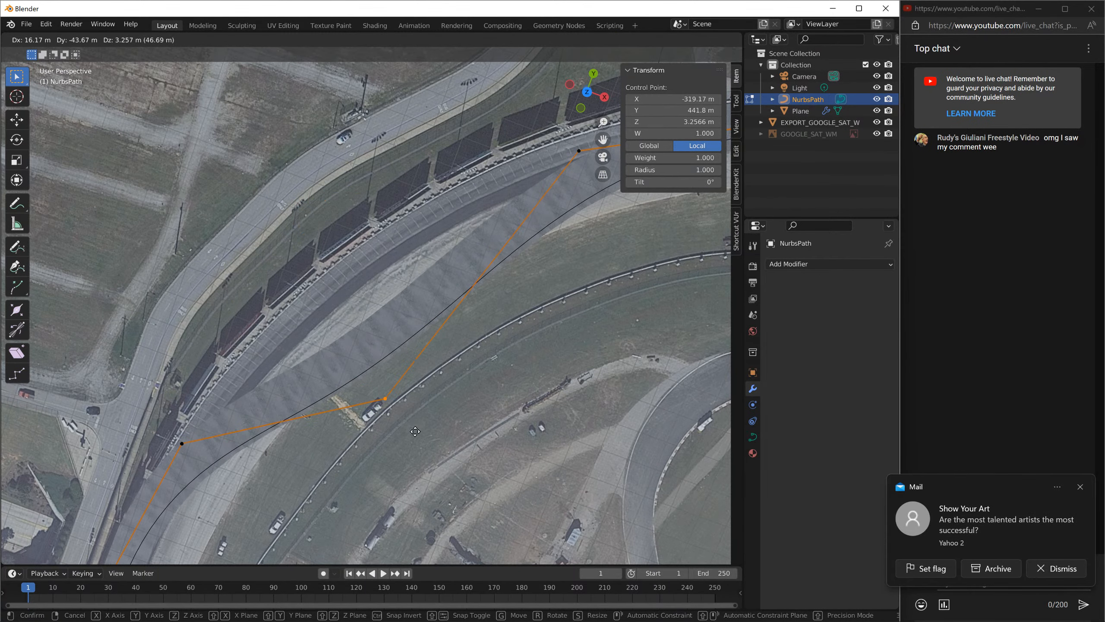
- Place the grabbed NurbsPath control point on the banked outer curve beside the stands, at about X -340 m, Y 476 m
{"action": "left_click", "coordinate": [392, 315]}
{"action": "key", "text": "s"}
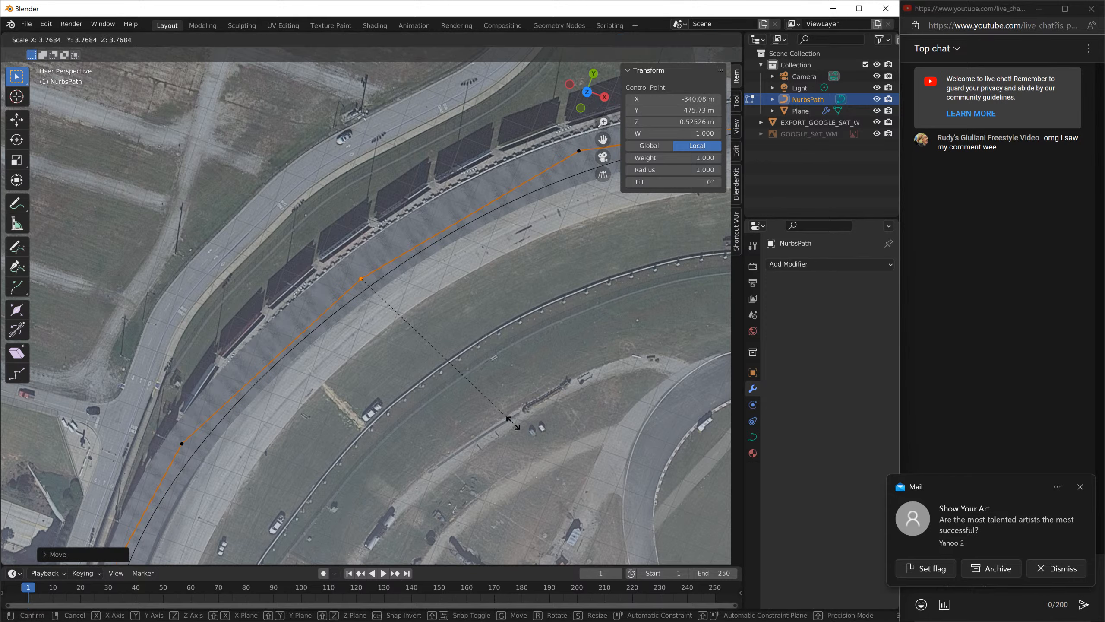
{"action": "key", "text": "y"}
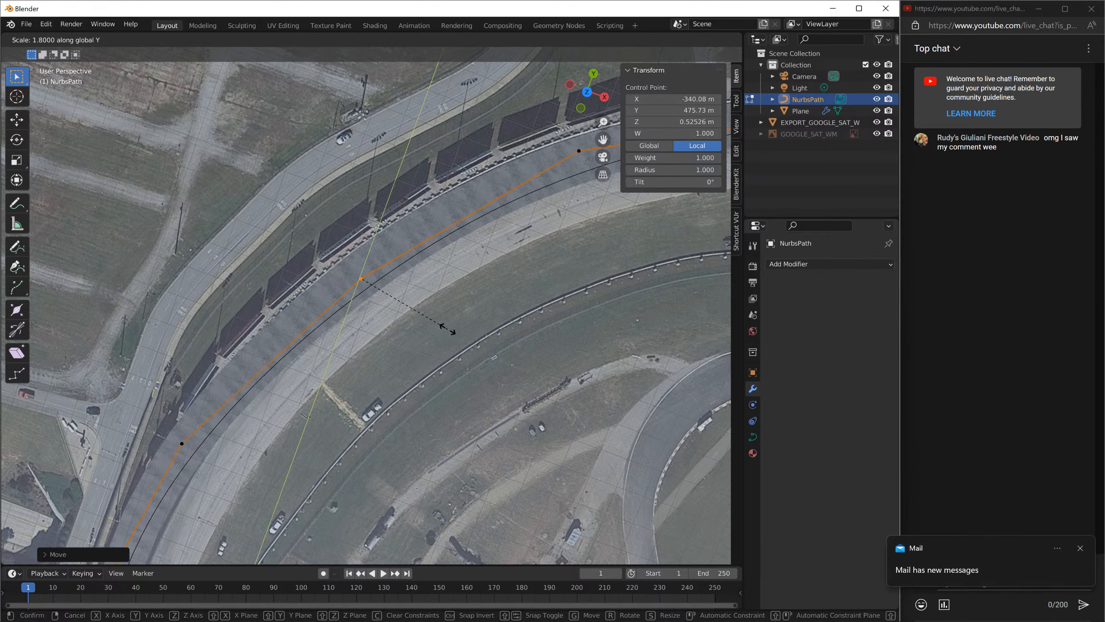
{"action": "right_click", "coordinate": [479, 364]}
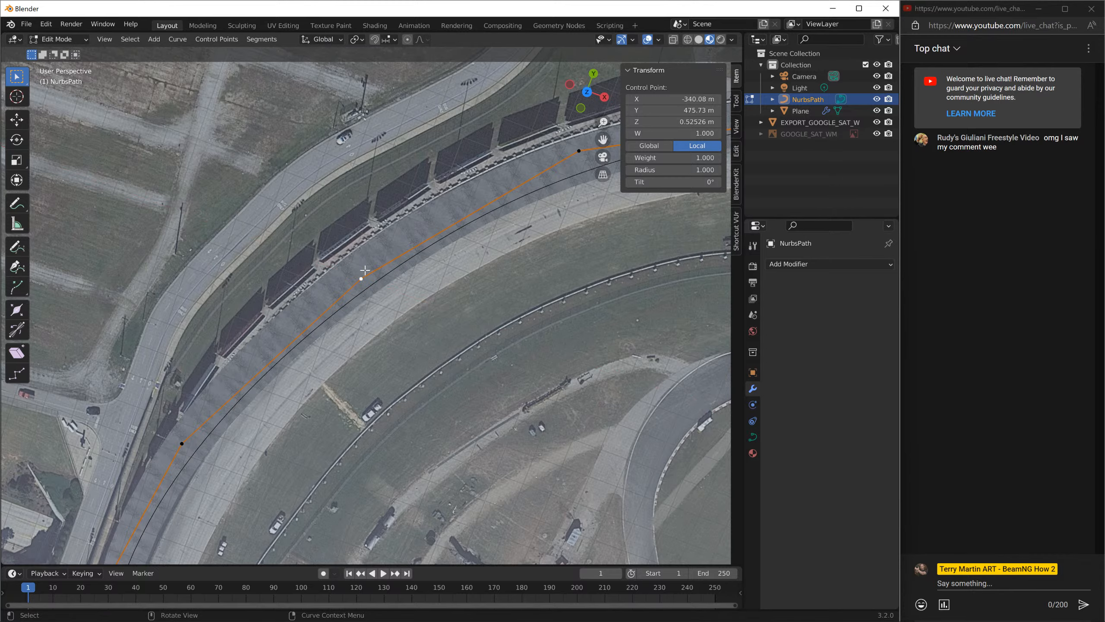
{"action": "middle_click_drag", "start_coordinate": [365, 270], "coordinate": [294, 192]}
{"action": "middle_click_drag", "start_coordinate": [425, 113], "coordinate": [374, 281], "text": "shift"}
{"action": "scroll", "coordinate": [409, 239], "scroll_direction": "up", "scroll_amount": 2}
{"action": "scroll", "coordinate": [374, 281], "scroll_direction": "up", "scroll_amount": 1}
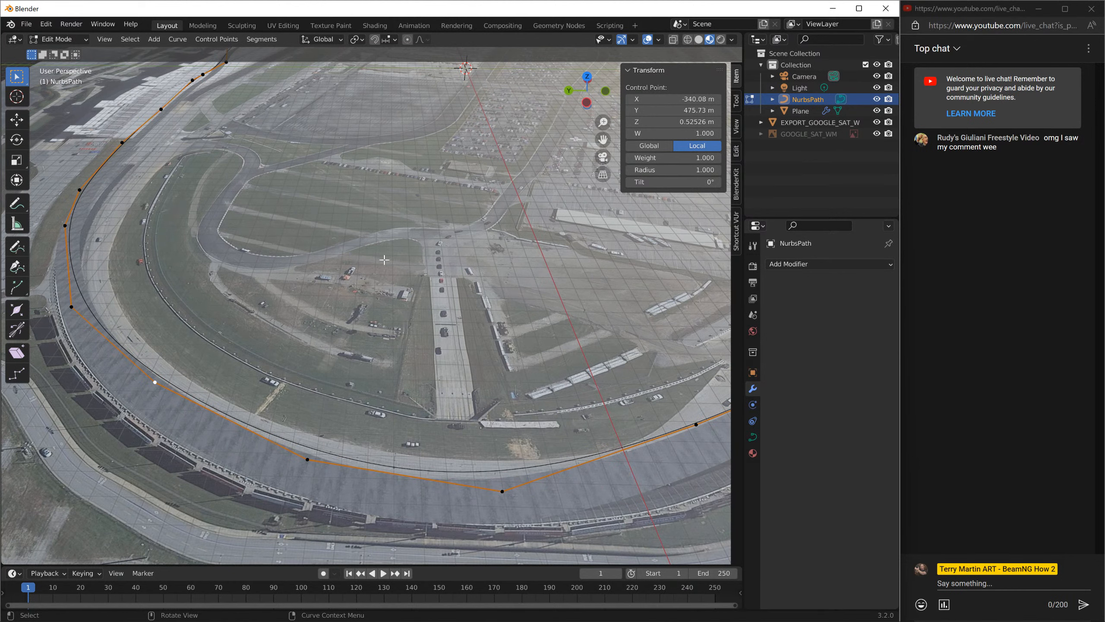
{"action": "key", "text": "g"}
{"action": "key", "text": "z"}
{"action": "right_click", "coordinate": [390, 247]}
- Adjust the tilt of the selected control point on the outer curve to bank the road there
{"action": "middle_click_drag", "start_coordinate": [362, 267], "coordinate": [373, 338]}
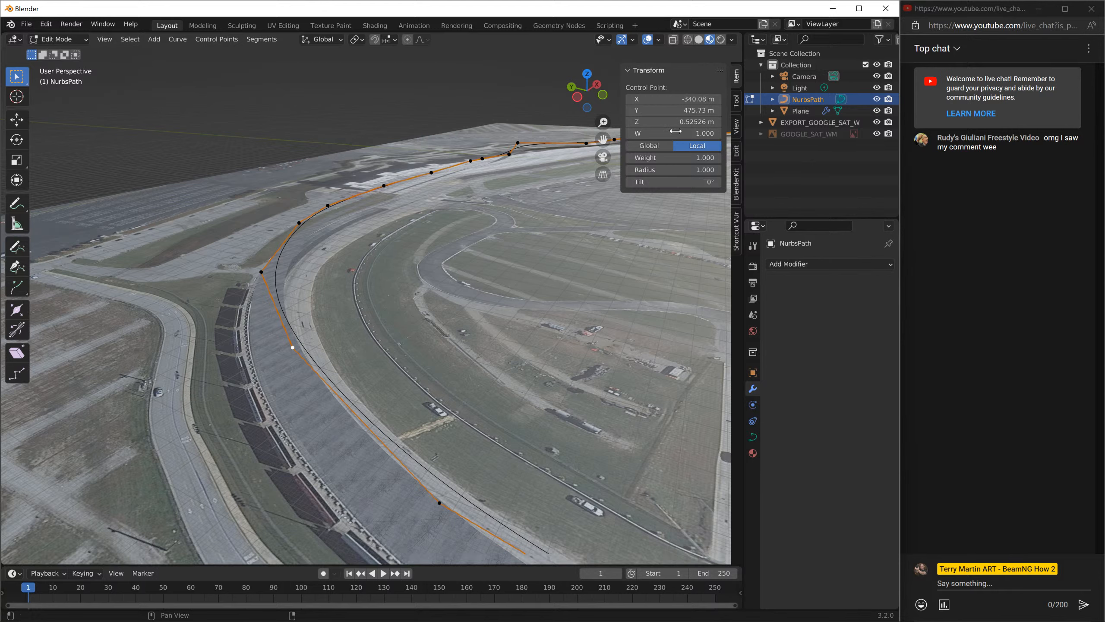
{"action": "key", "text": "n"}
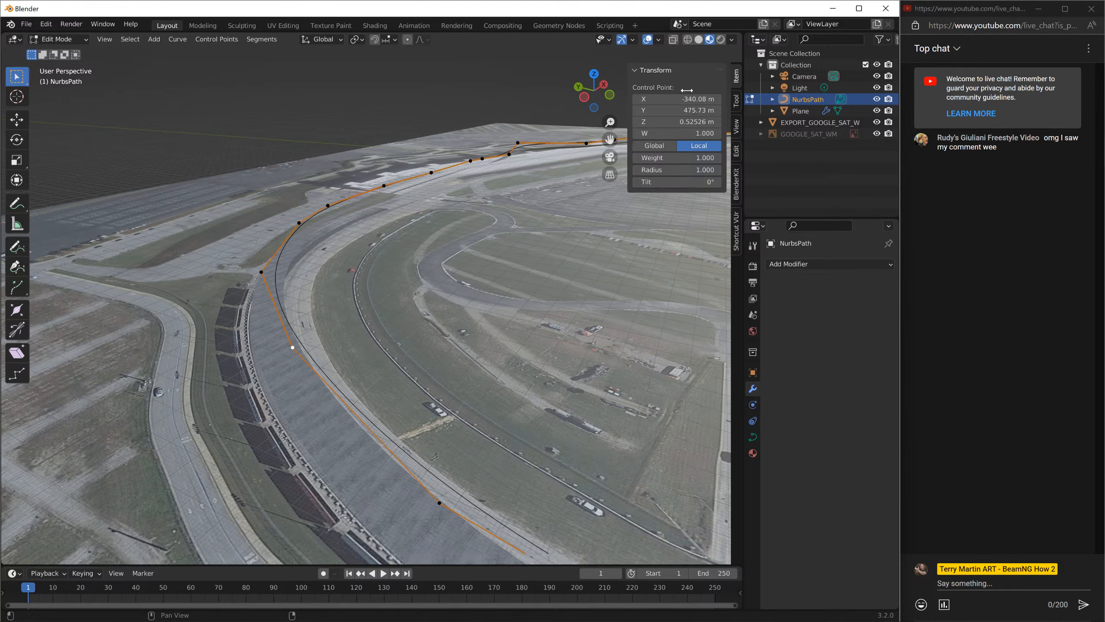
{"action": "left_click", "coordinate": [738, 75]}
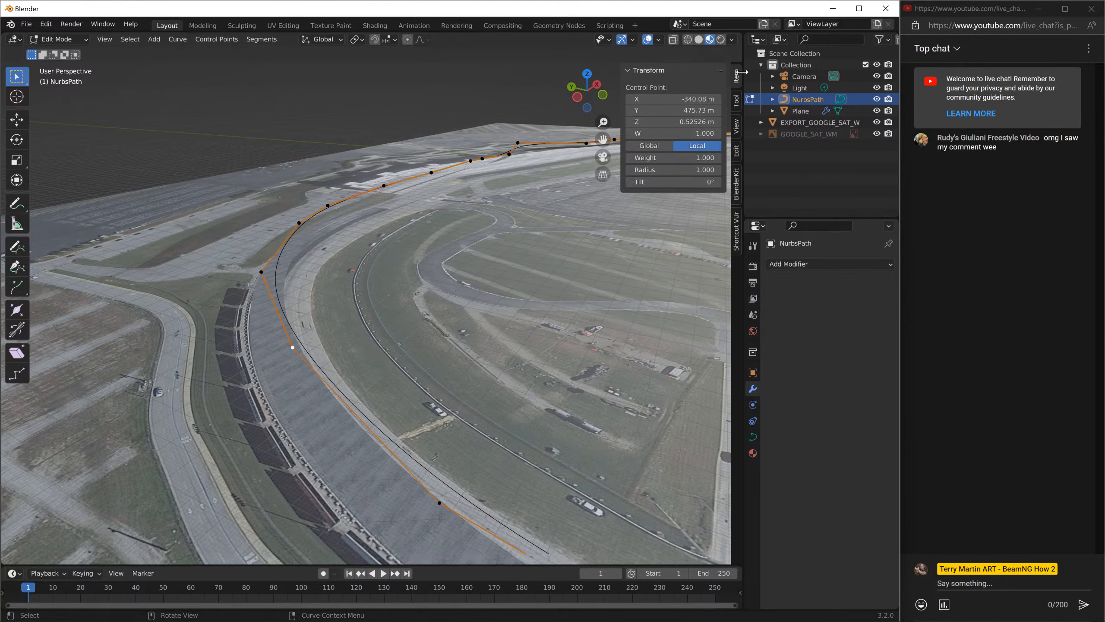
{"action": "left_click_drag", "start_coordinate": [670, 182], "coordinate": [637, 182]}
- Select the next two control points along the curve and set their mean tilt to -31.5°
{"action": "middle_click_drag", "start_coordinate": [305, 269], "coordinate": [259, 236]}
{"action": "left_click_drag", "start_coordinate": [151, 197], "coordinate": [222, 307]}
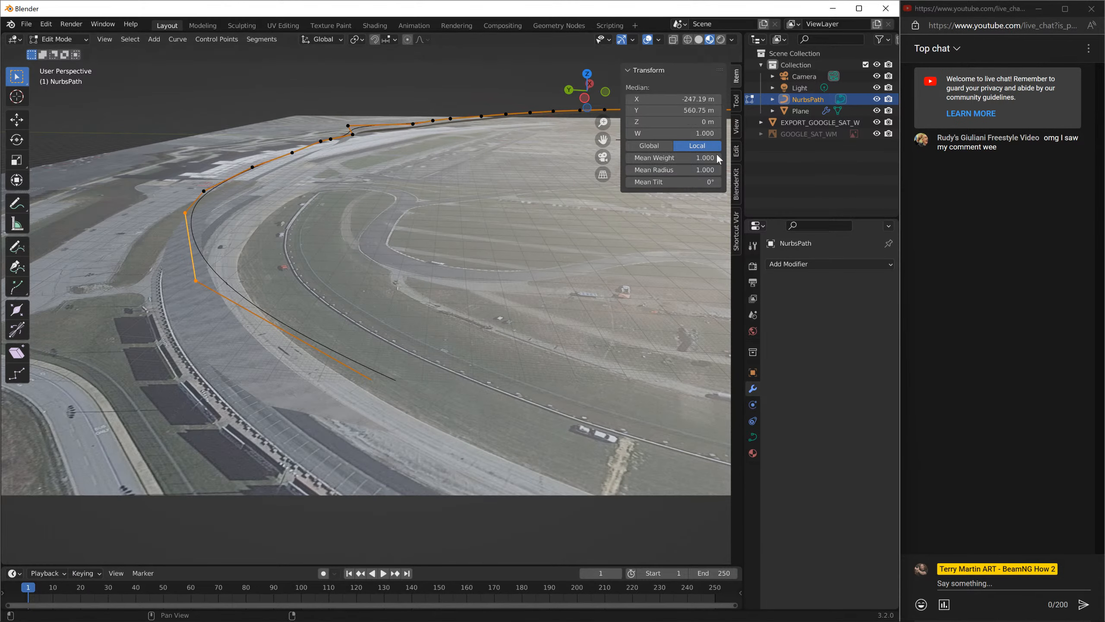
{"action": "mouse_move", "coordinate": [674, 182]}
{"action": "left_mouse_down"}
{"action": "mouse_move", "coordinate": [731, 182]}
{"action": "mouse_move", "coordinate": [679, 181]}
{"action": "left_mouse_up"}
- Select two adjacent control points further around the curve and set their mean tilt to -37°
{"action": "middle_click_drag", "start_coordinate": [361, 191], "coordinate": [454, 206]}
{"action": "middle_click_drag", "start_coordinate": [287, 261], "coordinate": [285, 228], "text": "shift"}
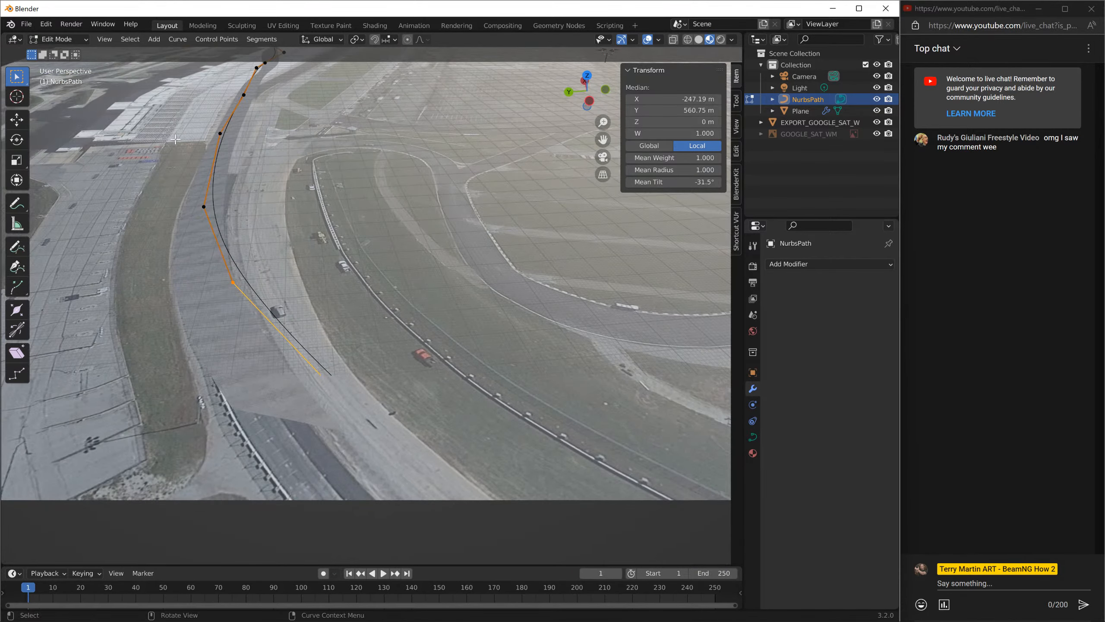
{"action": "left_click", "coordinate": [204, 207], "text": "shift"}
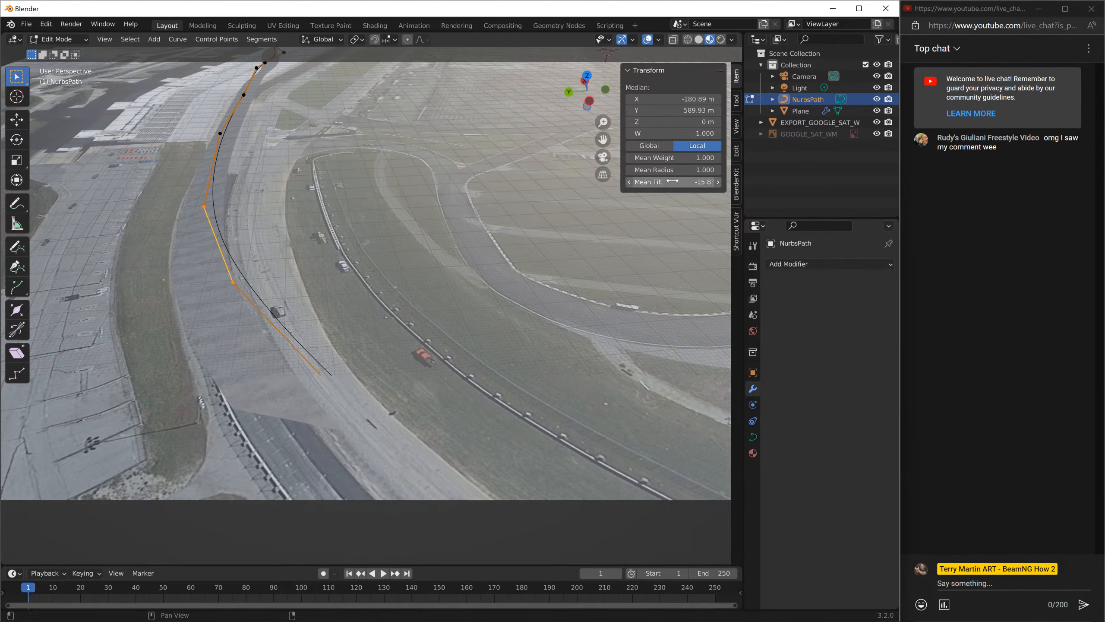
{"action": "left_click_drag", "start_coordinate": [672, 182], "coordinate": [664, 182]}
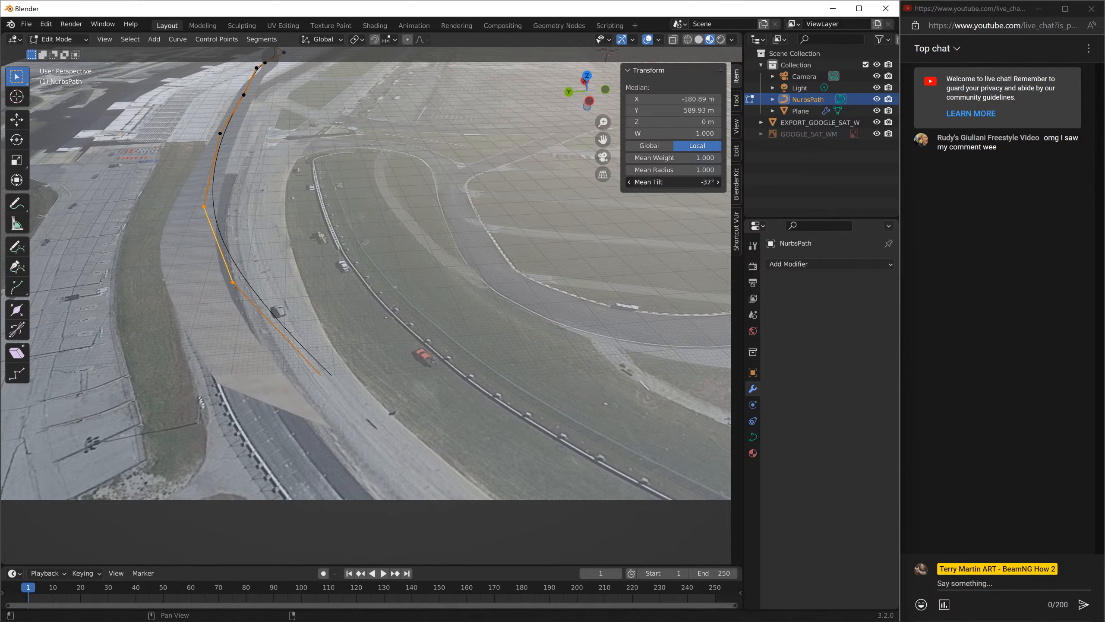
- Select the following control point, near the exit of the curve, and set its tilt to -27.5°
{"action": "middle_click_drag", "start_coordinate": [566, 191], "coordinate": [391, 296]}
{"action": "left_click_drag", "start_coordinate": [315, 306], "coordinate": [410, 373]}
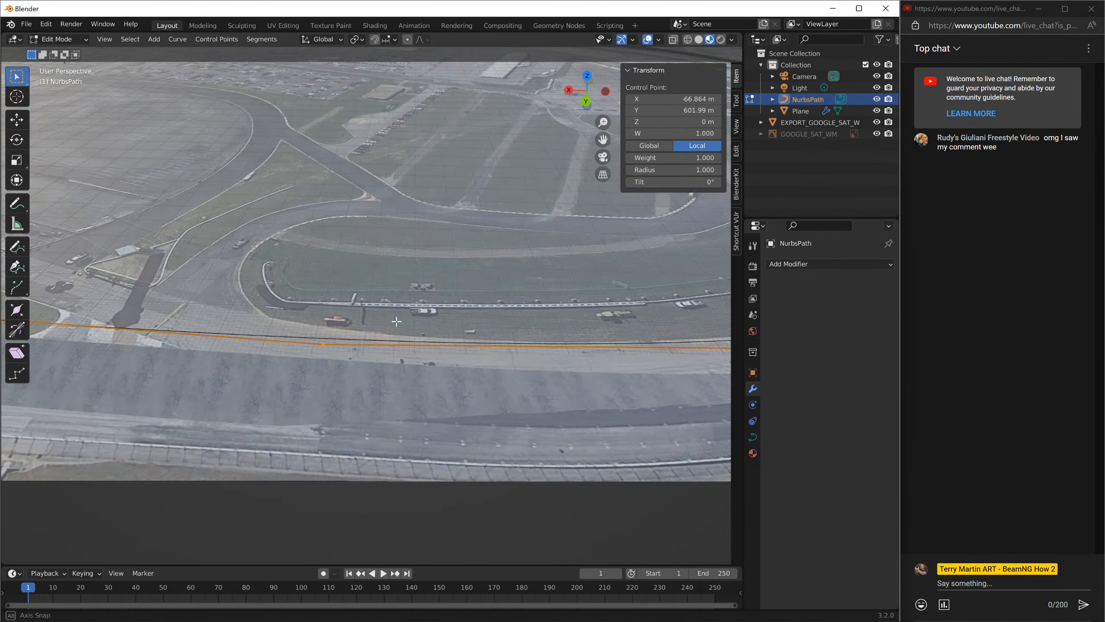
{"action": "middle_click_drag", "start_coordinate": [410, 373], "coordinate": [435, 196]}
{"action": "mouse_move", "coordinate": [692, 182]}
{"action": "left_mouse_down"}
{"action": "mouse_move", "coordinate": [657, 182]}
{"action": "mouse_move", "coordinate": [686, 182]}
{"action": "left_mouse_up"}
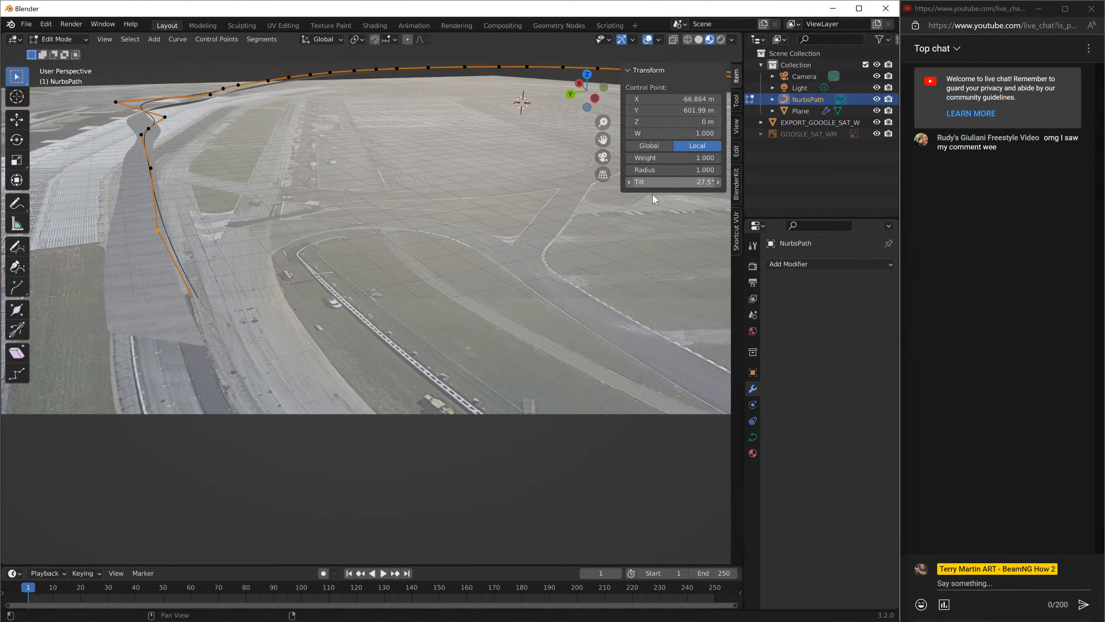
- Move the control point that juts toward the grandstand back onto the front straight, to about X 289 m, Y 550 m, Z 9 m
{"action": "middle_click_drag", "start_coordinate": [331, 236], "coordinate": [300, 175]}
{"action": "left_click", "coordinate": [300, 175]}
{"action": "left_click", "coordinate": [325, 218]}
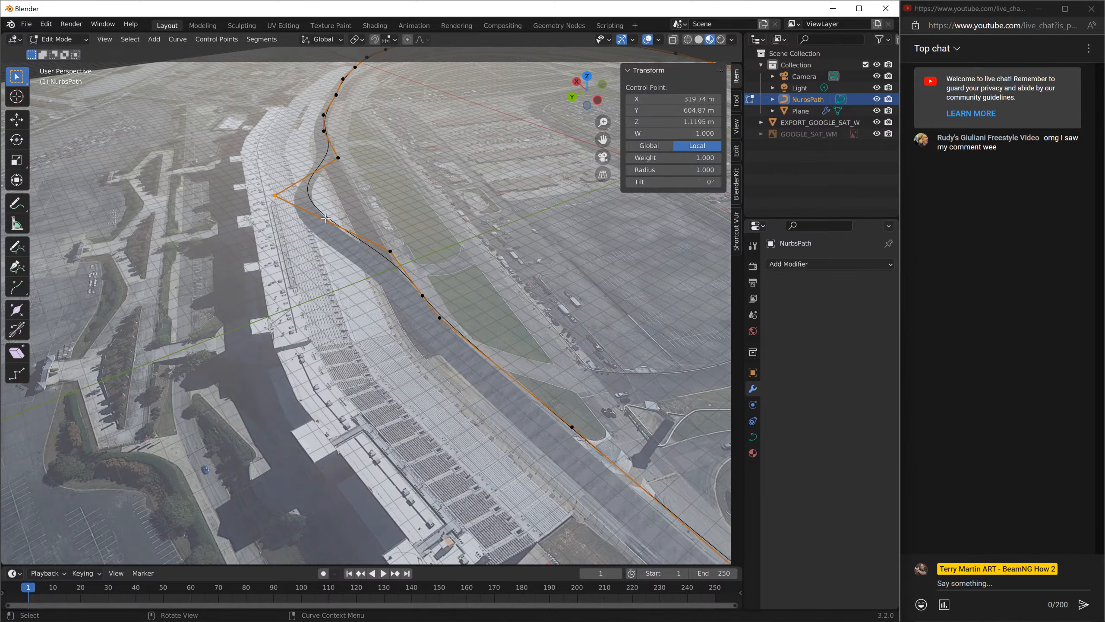
{"action": "middle_click_drag", "start_coordinate": [392, 186], "coordinate": [393, 380], "text": "shift"}
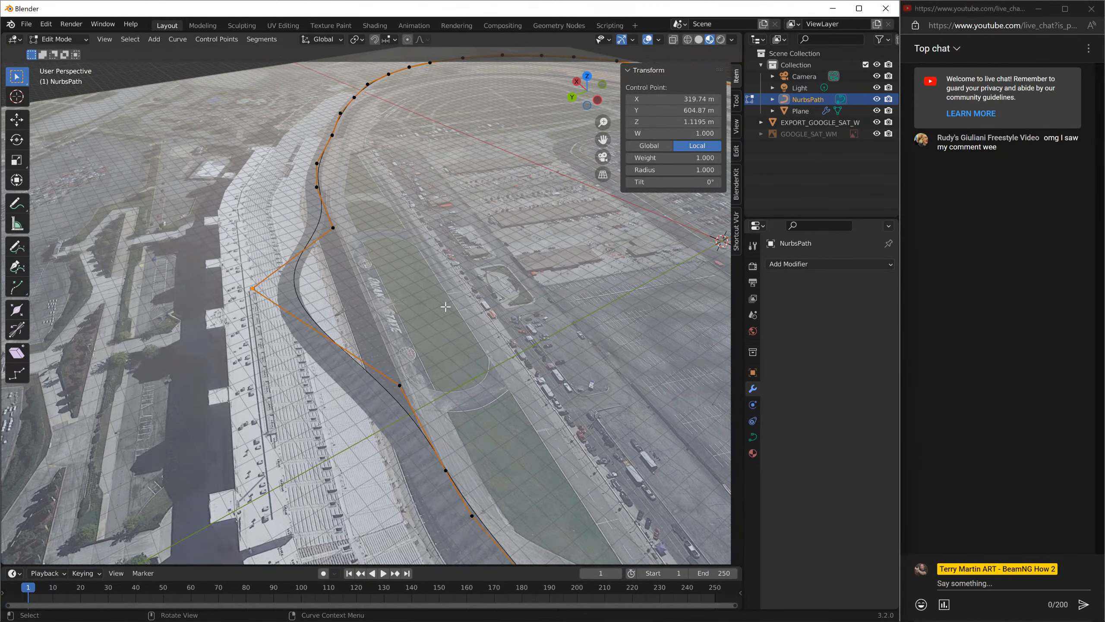
{"action": "key", "text": "g"}
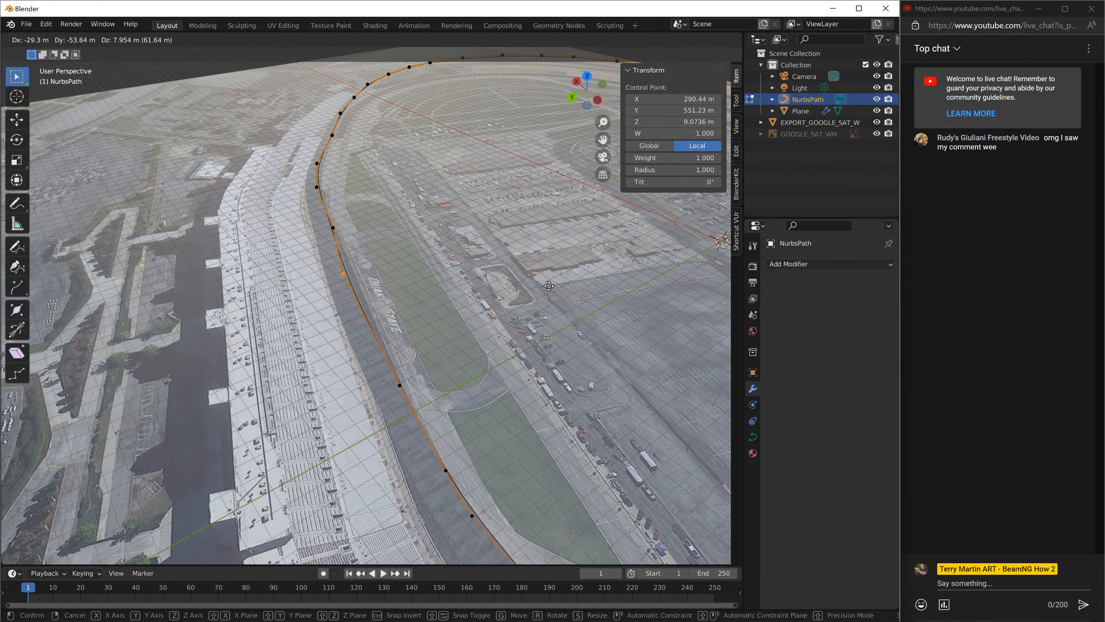
{"action": "left_click", "coordinate": [548, 287]}
- Return to Object Mode and add a Shrinkwrap modifier to the road Plane
{"action": "middle_click_drag", "start_coordinate": [538, 288], "coordinate": [111, 71]}
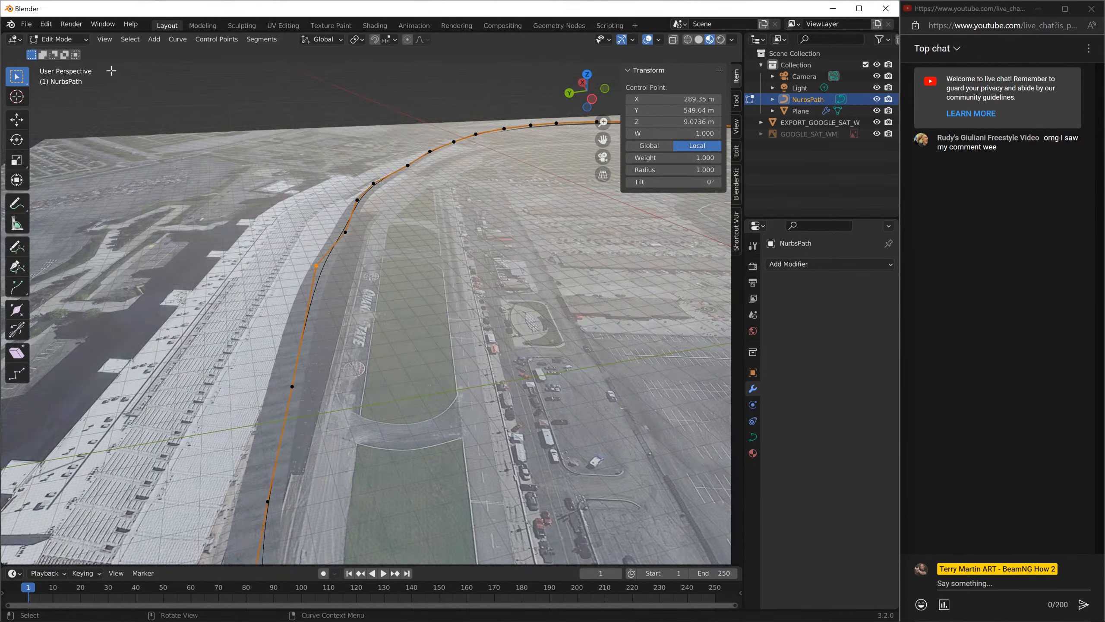
{"action": "left_click", "coordinate": [56, 39]}
{"action": "left_click", "coordinate": [57, 51]}
{"action": "left_click", "coordinate": [306, 260]}
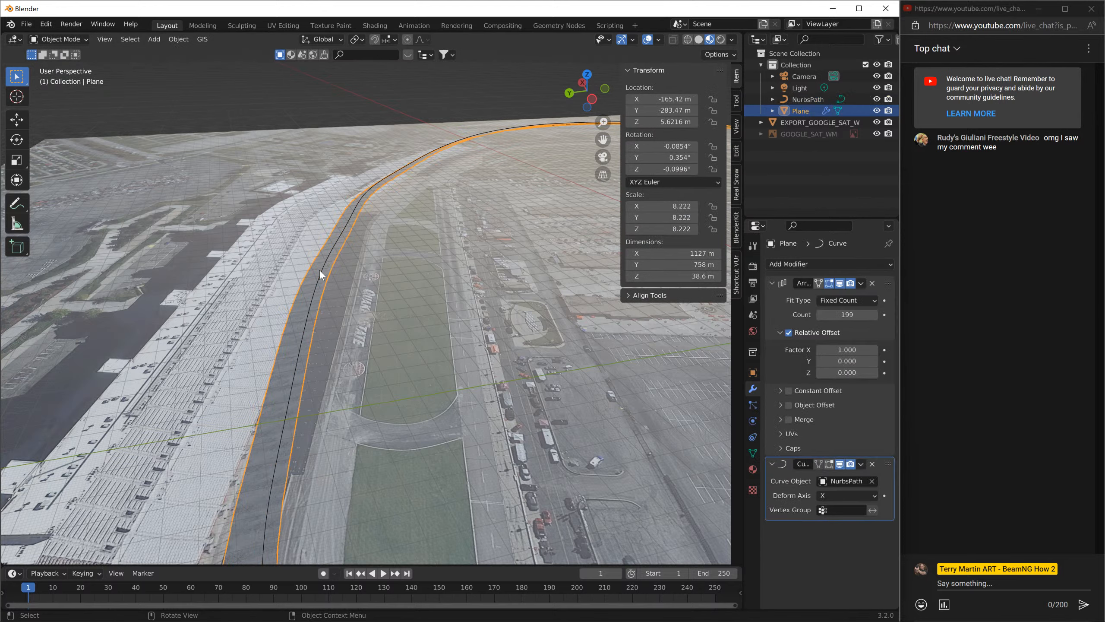
{"action": "left_click", "coordinate": [831, 264]}
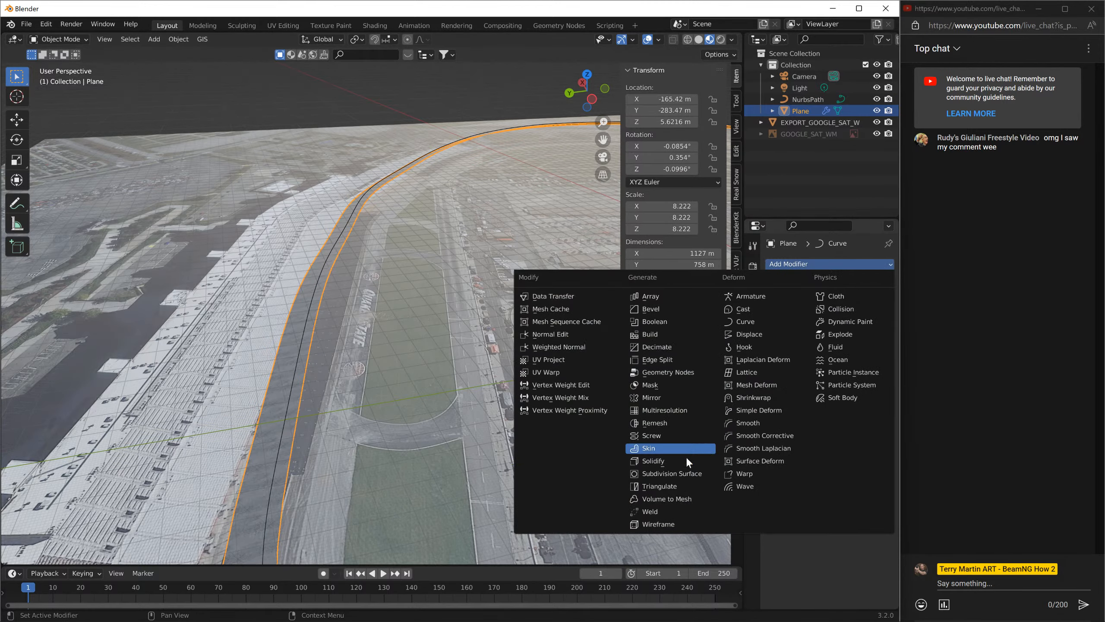
{"action": "left_click", "coordinate": [759, 397]}
- Set the Shrinkwrap modifier's wrap method to Project
{"action": "left_click", "coordinate": [852, 300]}
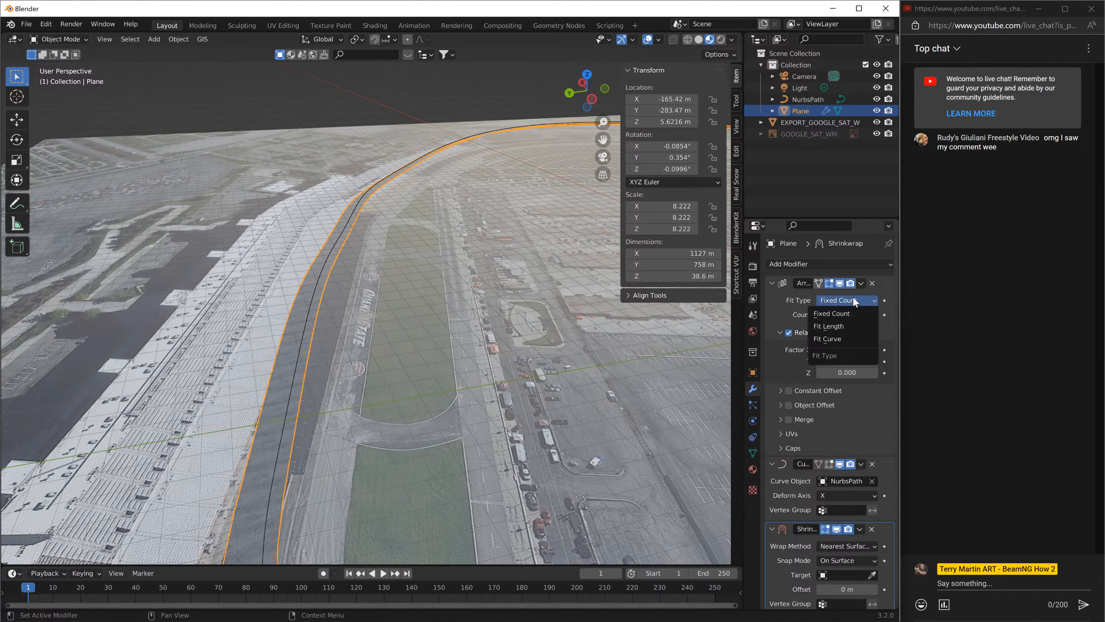
{"action": "left_click", "coordinate": [794, 299]}
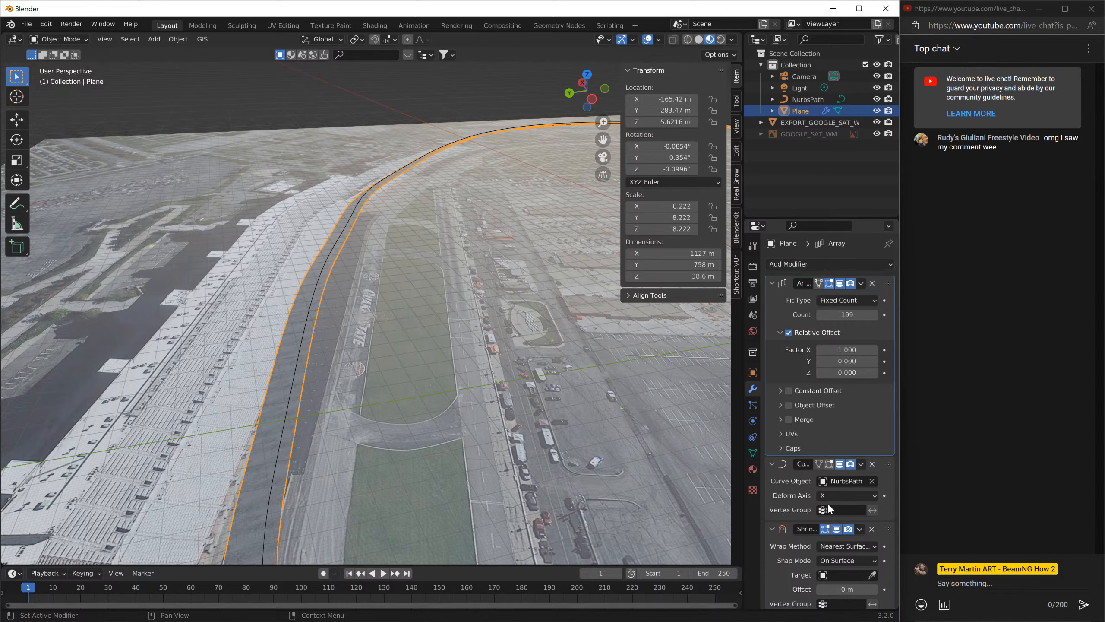
{"action": "scroll", "coordinate": [835, 513], "scroll_direction": "down", "scroll_amount": 1}
{"action": "left_click", "coordinate": [858, 540]}
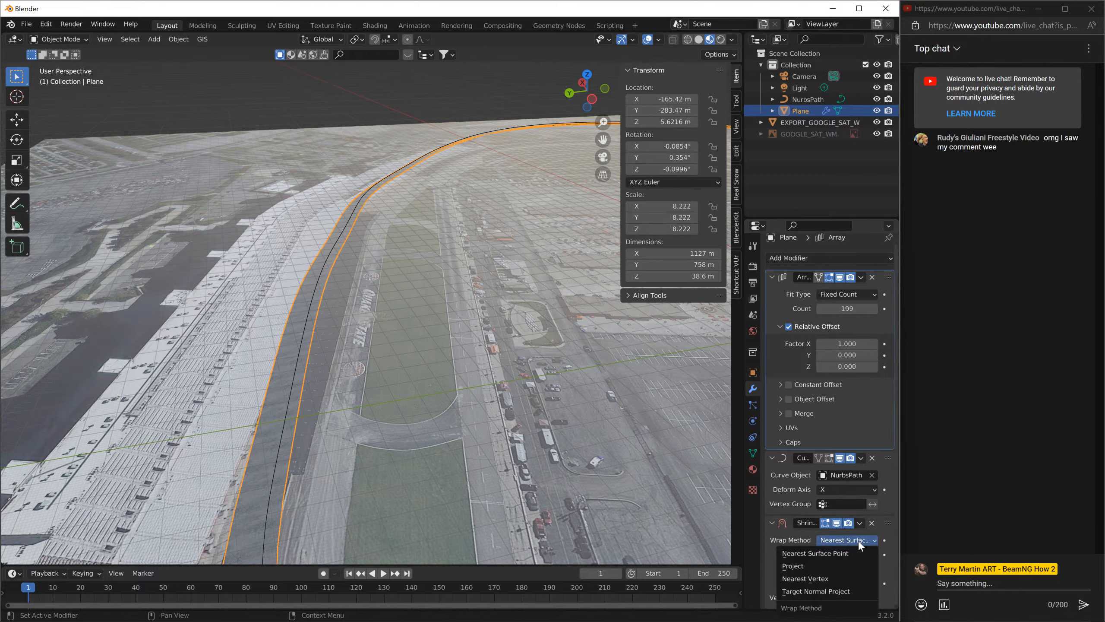
{"action": "left_click", "coordinate": [814, 565]}
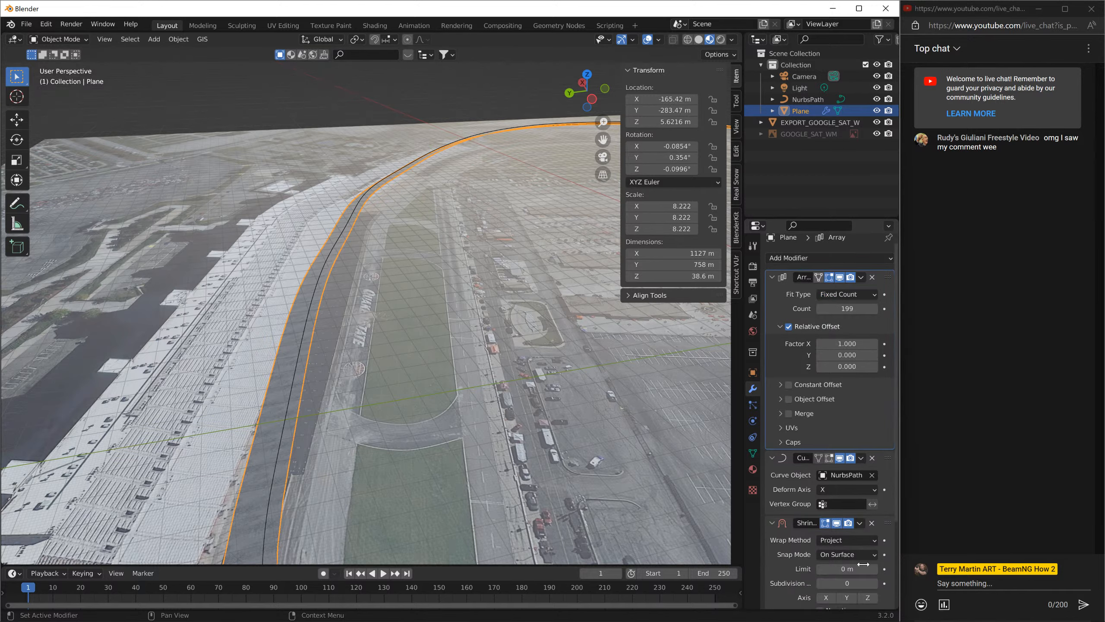
- Target the Shrinkwrap modifier at the EXPORT_GOOGLE_SAT_WM terrain and enable Negative projection
{"action": "scroll", "coordinate": [862, 570], "scroll_direction": "down", "scroll_amount": 3}
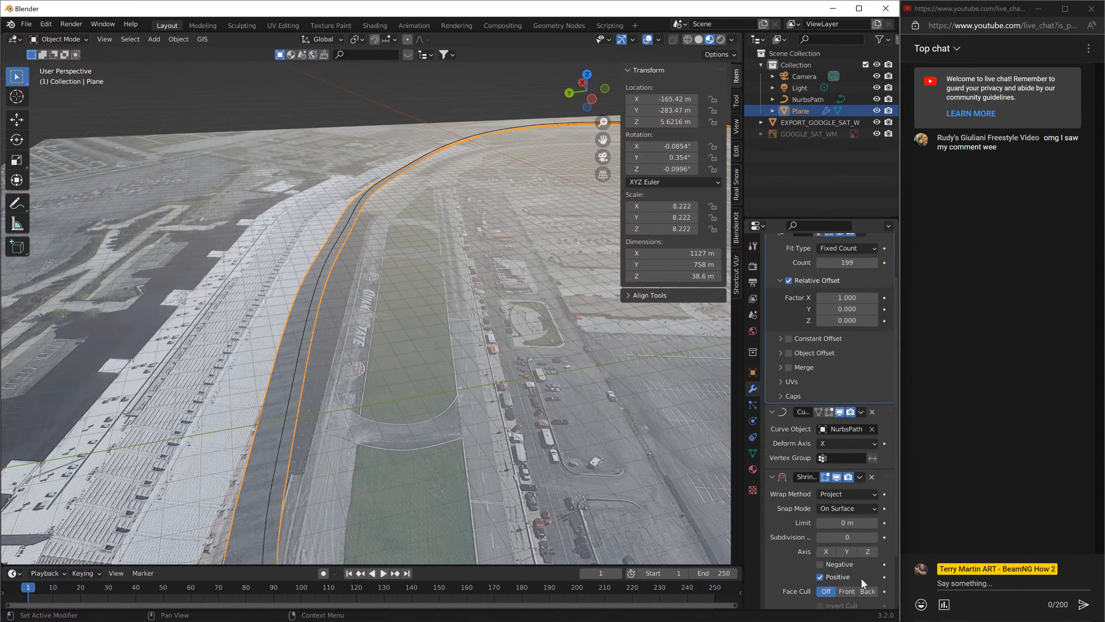
{"action": "scroll", "coordinate": [861, 578], "scroll_direction": "down", "scroll_amount": 3}
{"action": "left_click", "coordinate": [873, 574]}
{"action": "left_click", "coordinate": [442, 493]}
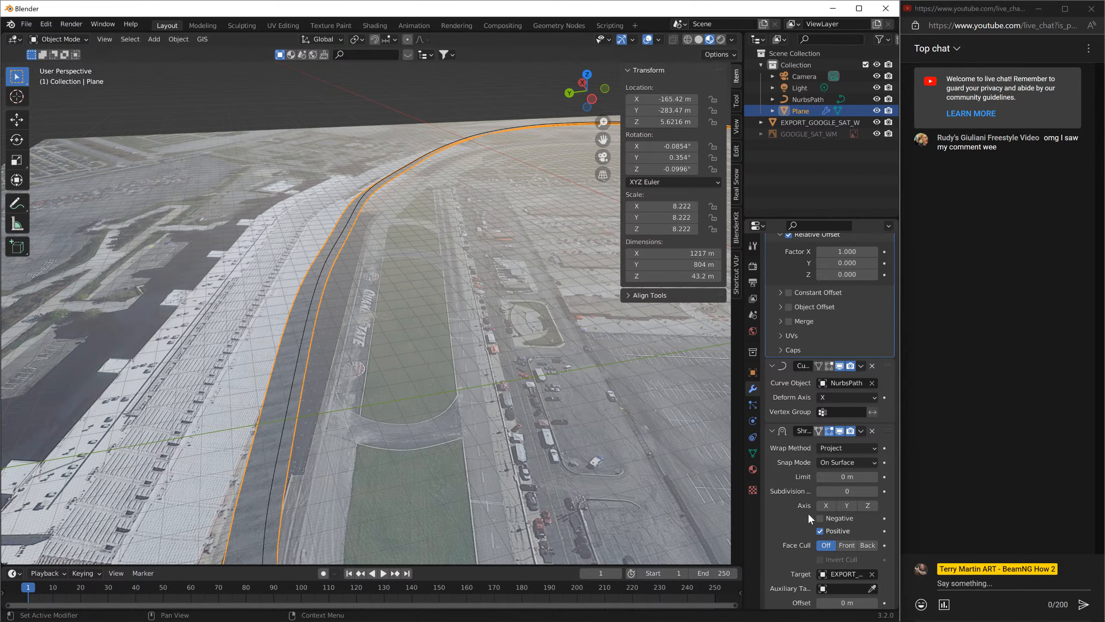
{"action": "left_click", "coordinate": [821, 518]}
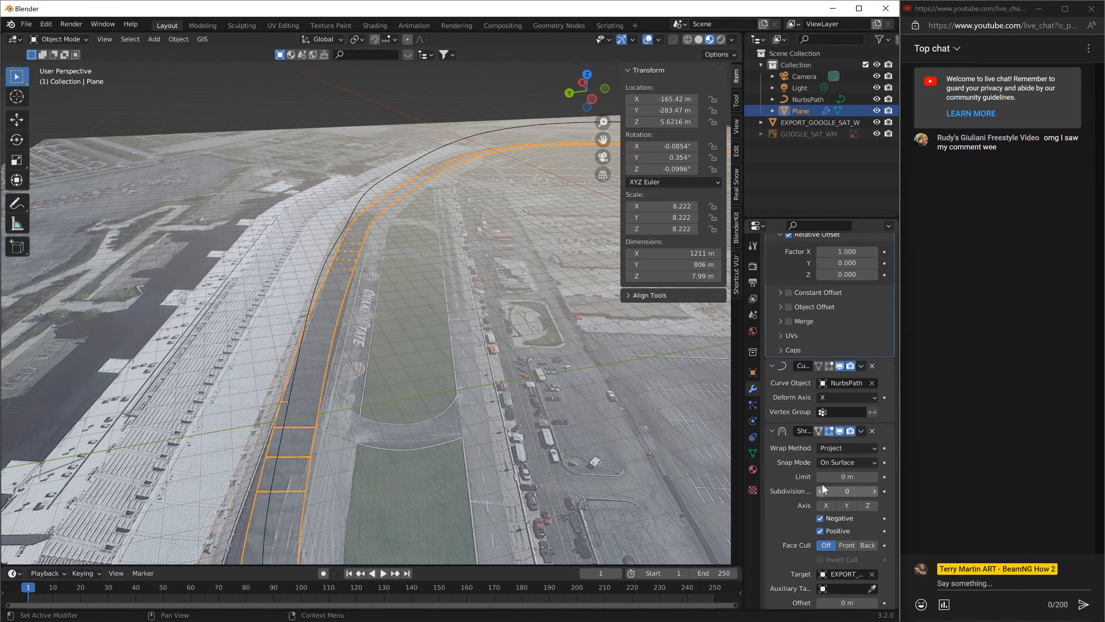
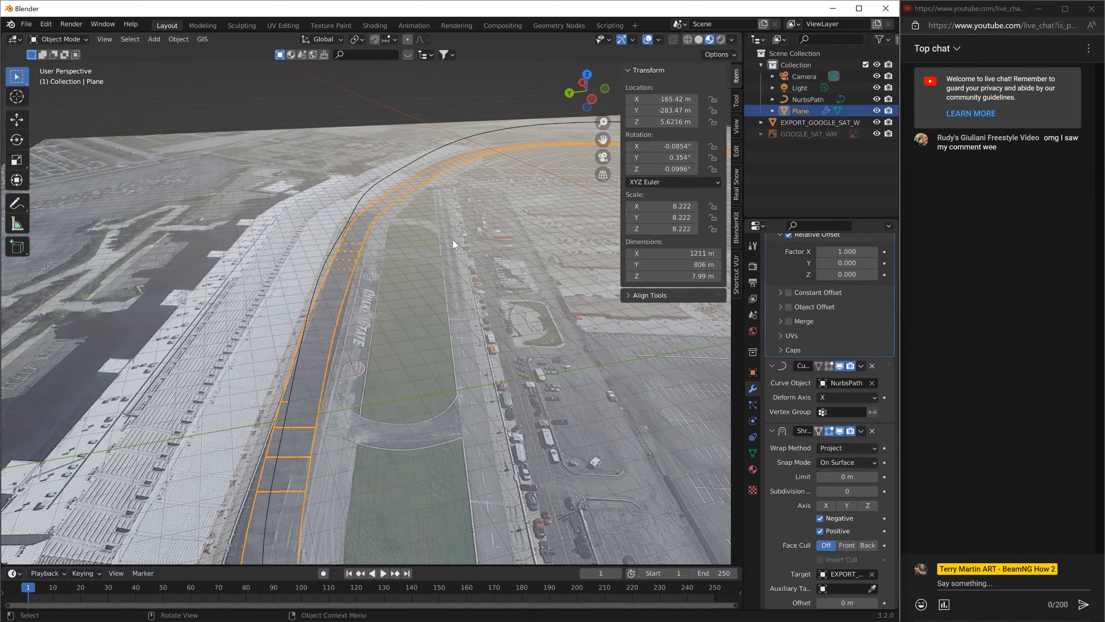
- Apply the Shrinkwrap modifier to the road Plane
{"action": "middle_click_drag", "start_coordinate": [451, 218], "coordinate": [644, 412]}
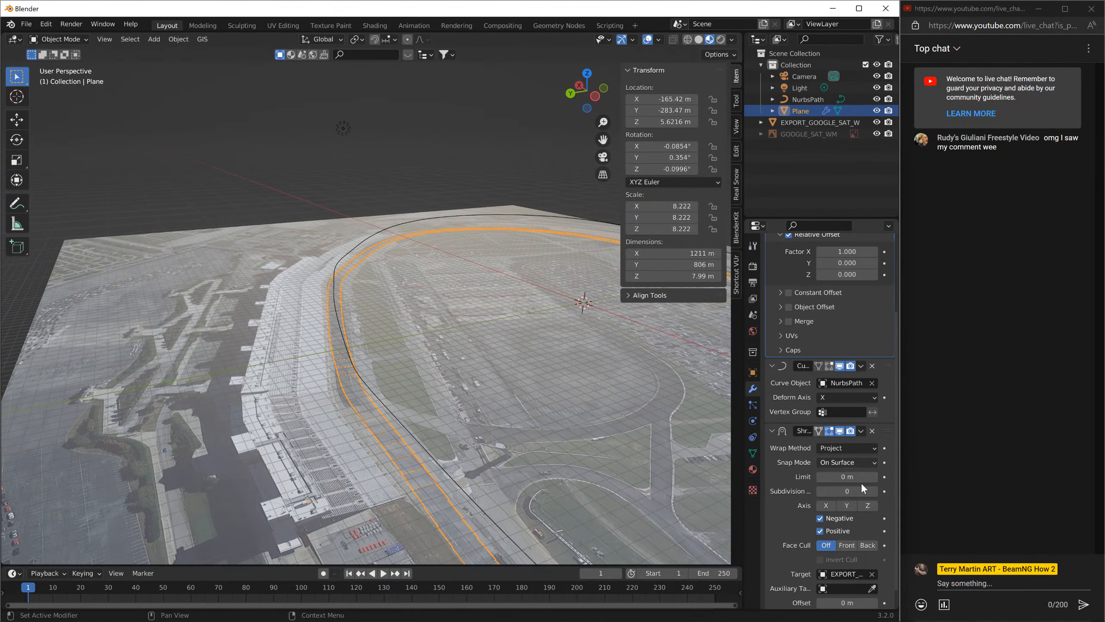
{"action": "left_click", "coordinate": [866, 435]}
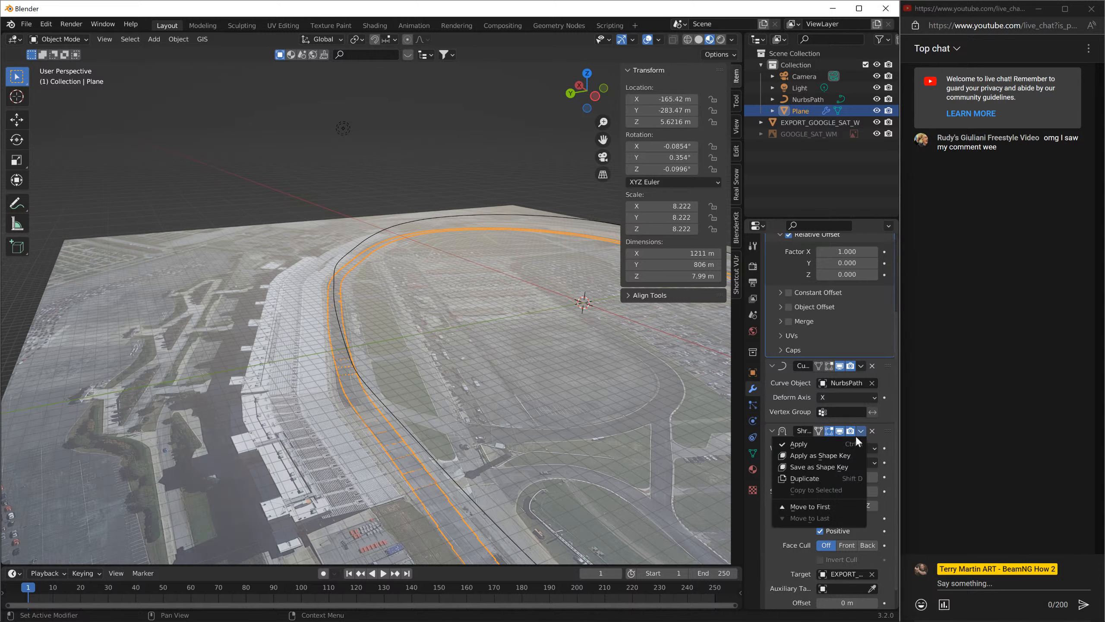
{"action": "left_click", "coordinate": [853, 441]}
- Select the NurbsPath curve and enter Edit Mode
{"action": "left_click", "coordinate": [340, 266]}
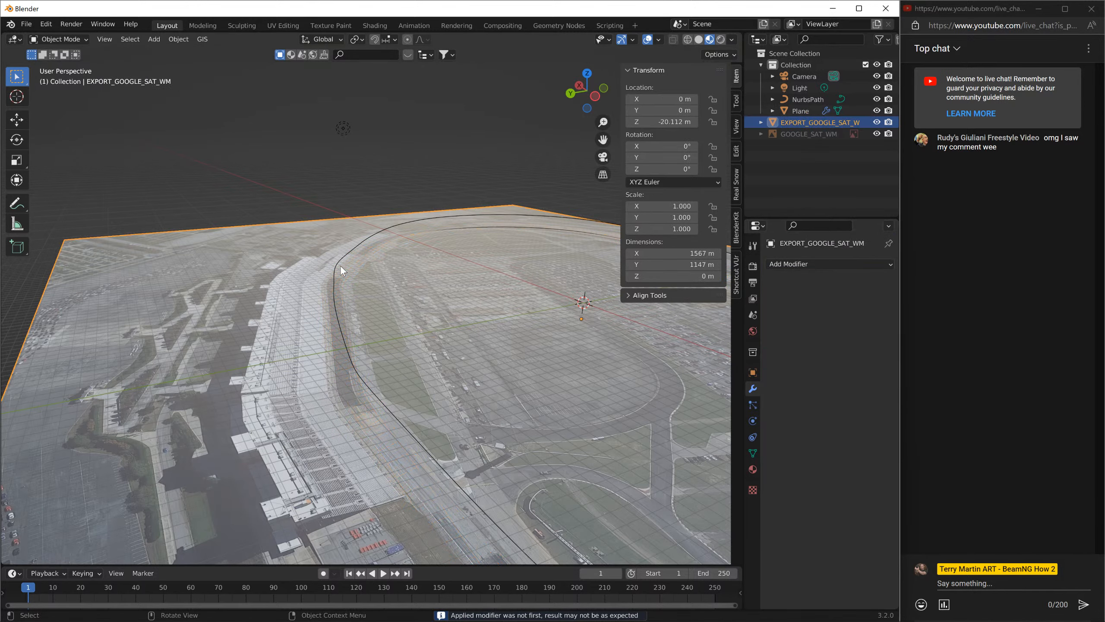
{"action": "left_click", "coordinate": [341, 262]}
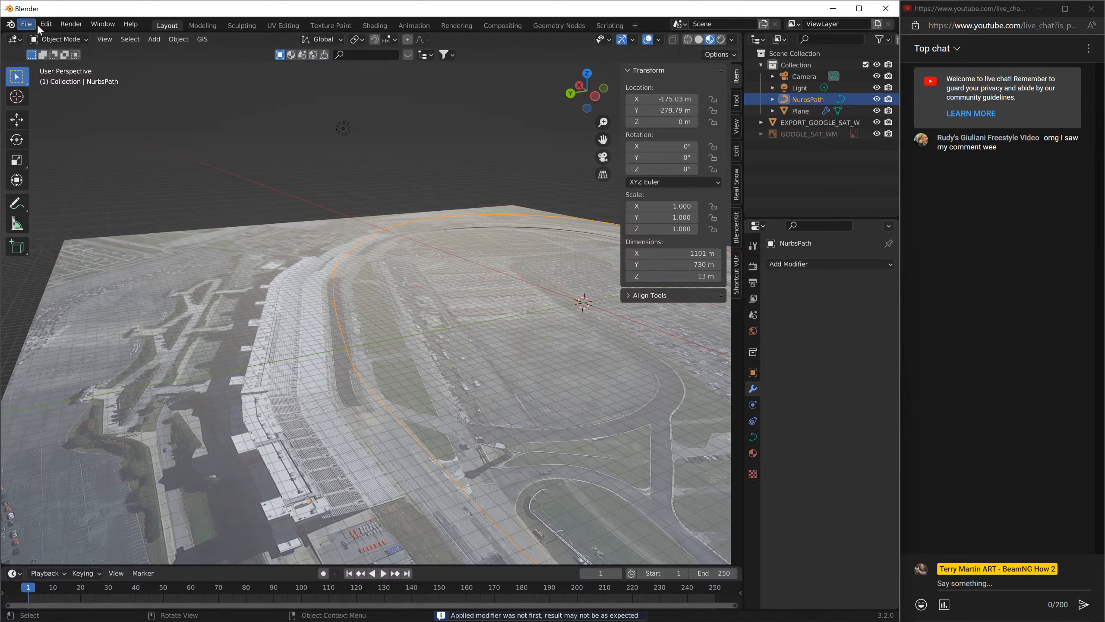
{"action": "left_click", "coordinate": [59, 38]}
{"action": "left_click", "coordinate": [58, 57]}
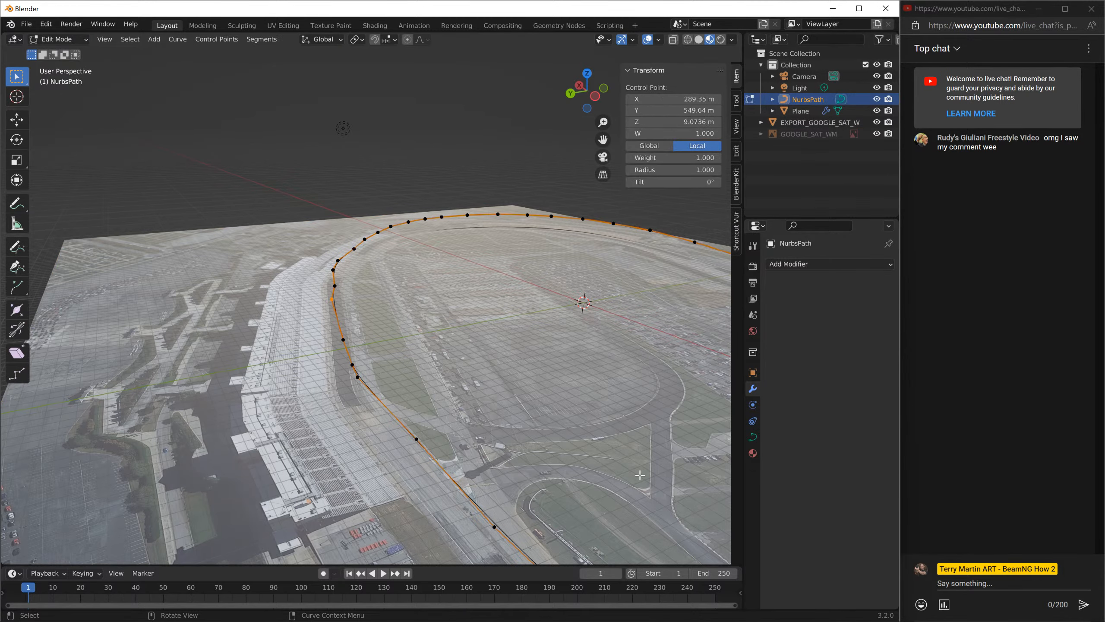
- Select the control point on the curve beyond the front straight and set its tilt to -57.3°
{"action": "scroll", "coordinate": [466, 353], "scroll_direction": "up", "scroll_amount": 3}
{"action": "middle_click_drag", "start_coordinate": [467, 353], "coordinate": [308, 354]}
{"action": "left_click", "coordinate": [298, 378]}
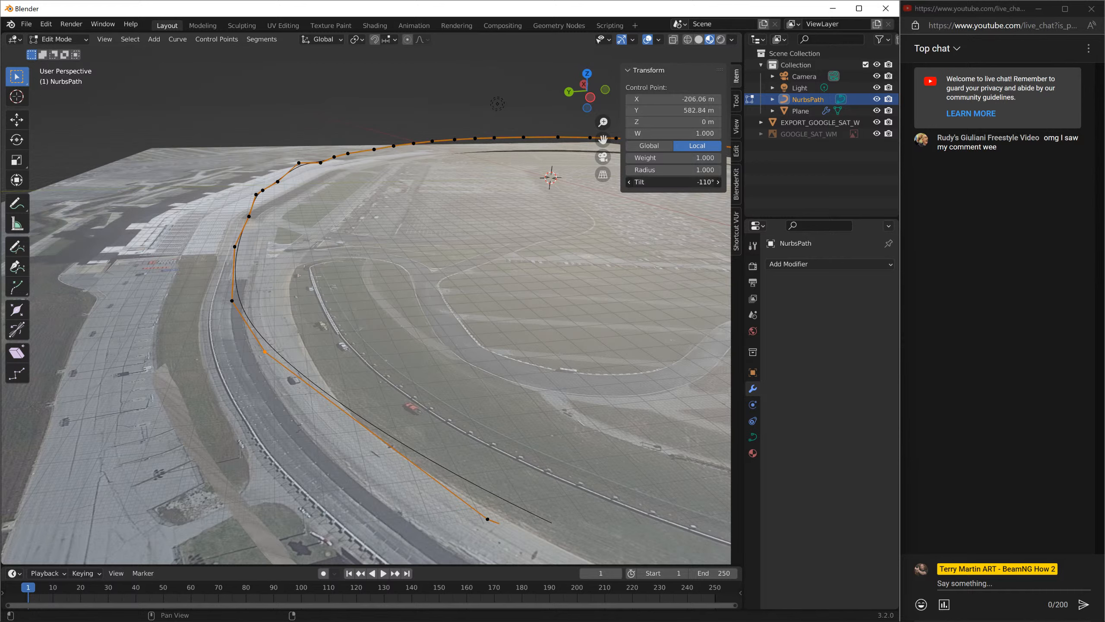
{"action": "left_click_drag", "start_coordinate": [678, 182], "coordinate": [673, 182], "text": "shift"}
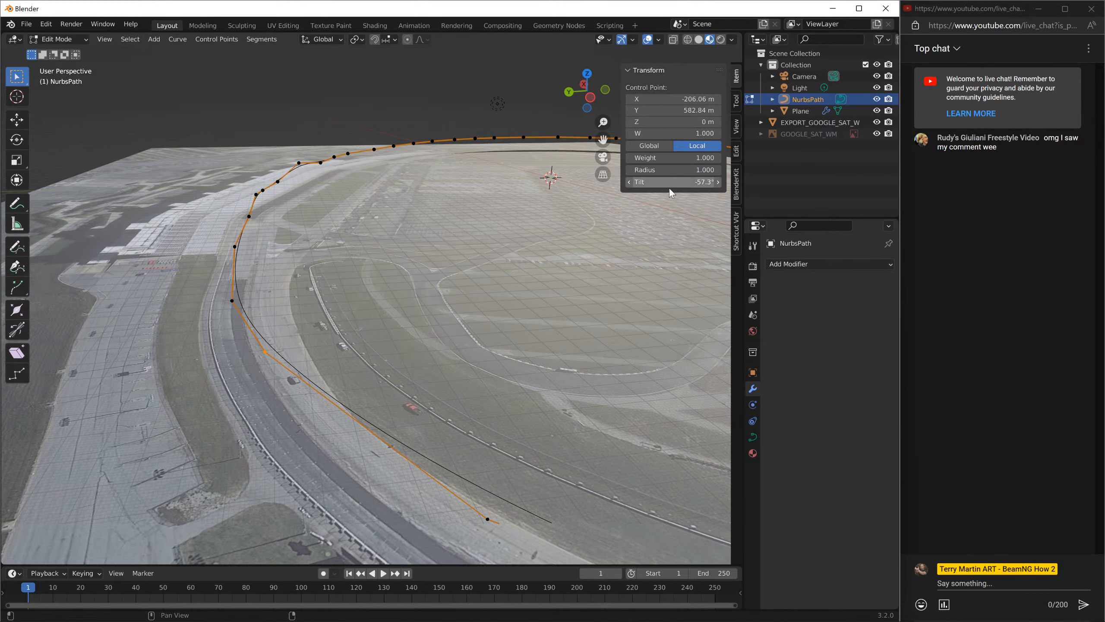
{"action": "scroll", "coordinate": [554, 231], "scroll_direction": "down", "scroll_amount": 2}
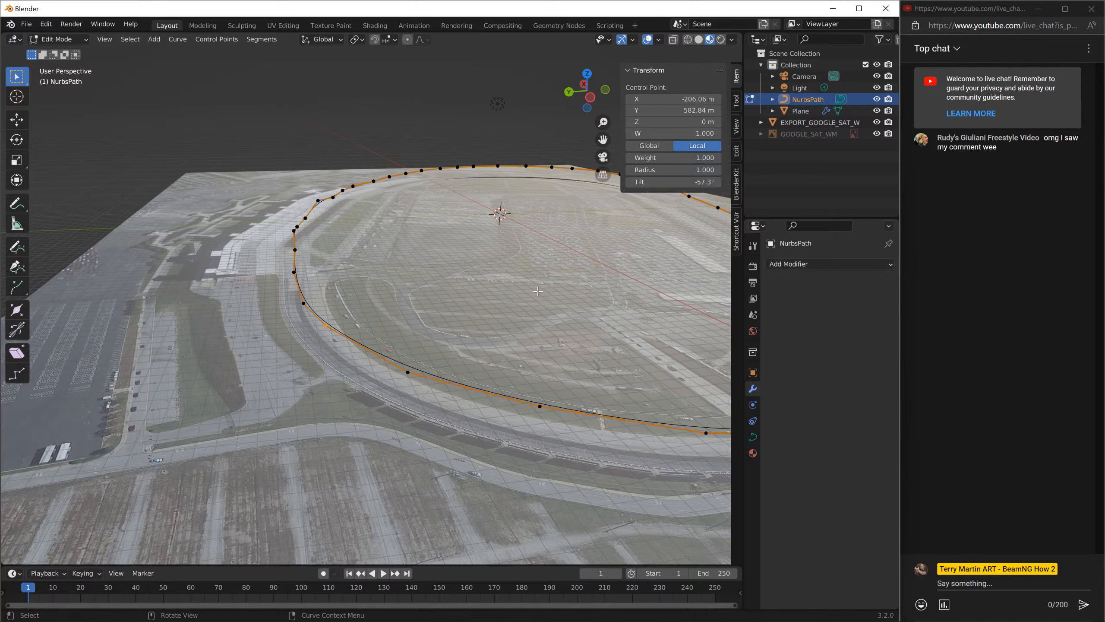
- Set the selected control point's tilt to -55°, and select the road Plane in Object Mode
{"action": "scroll", "coordinate": [538, 291], "scroll_direction": "up", "scroll_amount": 3}
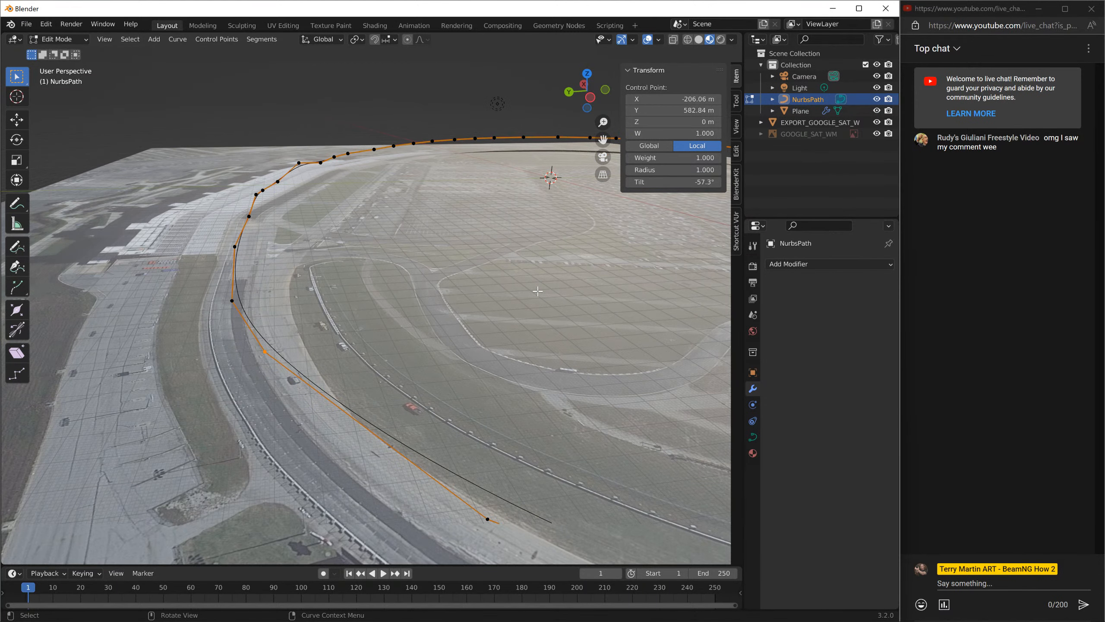
{"action": "mouse_move", "coordinate": [522, 305]}
{"action": "middle_mouse_down"}
{"action": "mouse_move", "coordinate": [525, 289]}
{"action": "mouse_move", "coordinate": [512, 290]}
{"action": "middle_mouse_up"}
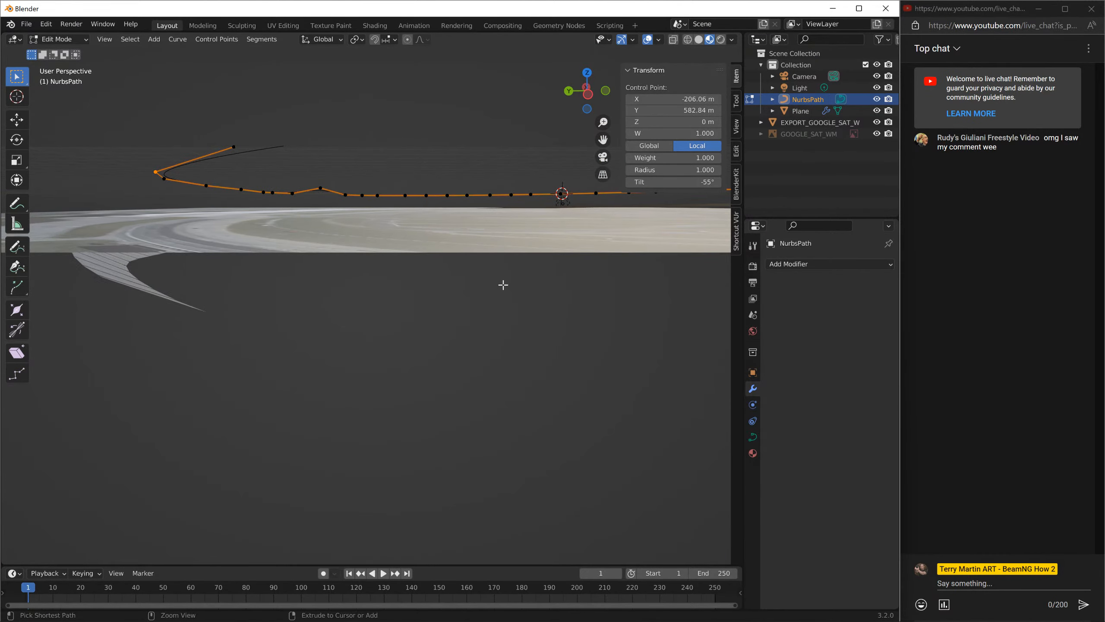
{"action": "key", "text": "Tab"}
{"action": "left_click", "coordinate": [445, 246]}
{"action": "left_click", "coordinate": [442, 245]}
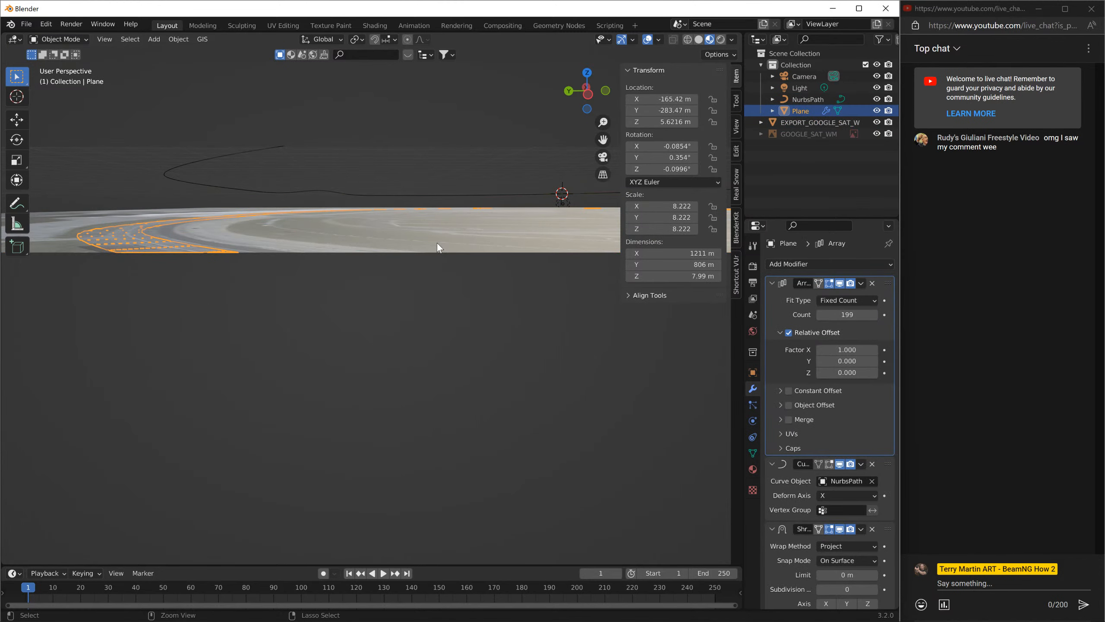
- Try applying the Shrinkwrap modifier on the road Plane and undo it
{"action": "middle_click_drag", "start_coordinate": [437, 244], "coordinate": [440, 259]}
{"action": "scroll", "coordinate": [814, 512], "scroll_direction": "down", "scroll_amount": 5}
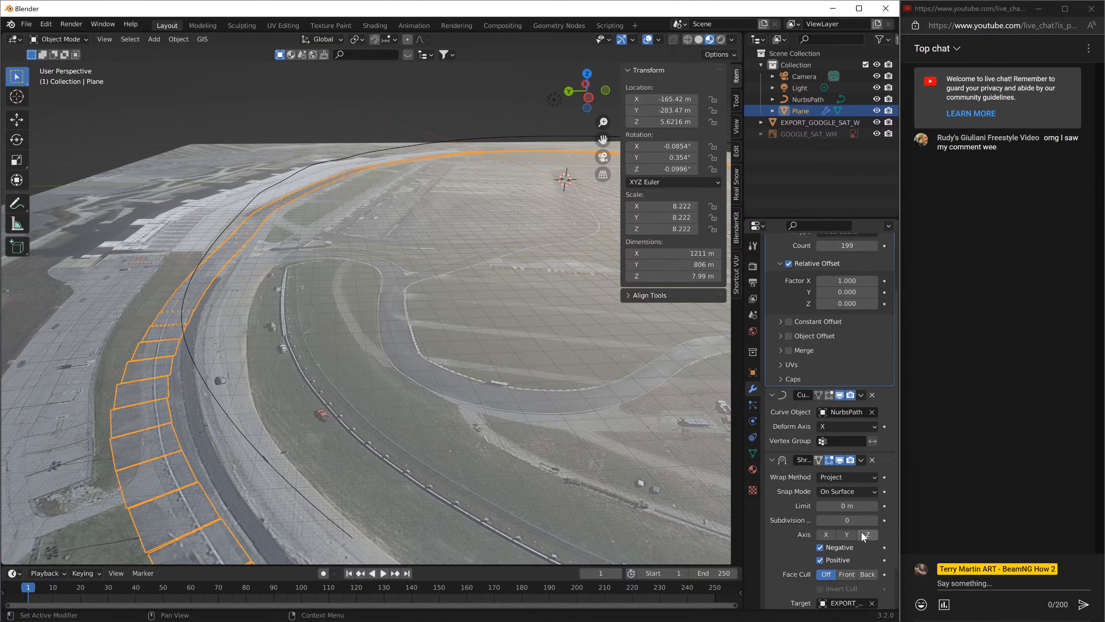
{"action": "scroll", "coordinate": [854, 546], "scroll_direction": "down", "scroll_amount": 2}
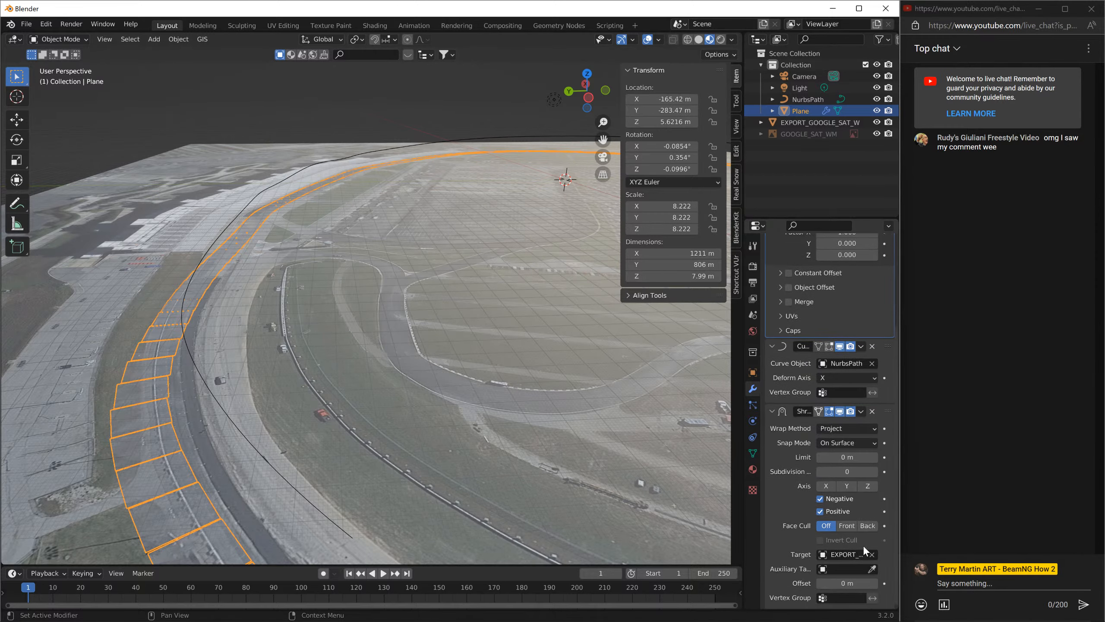
{"action": "left_click", "coordinate": [861, 412]}
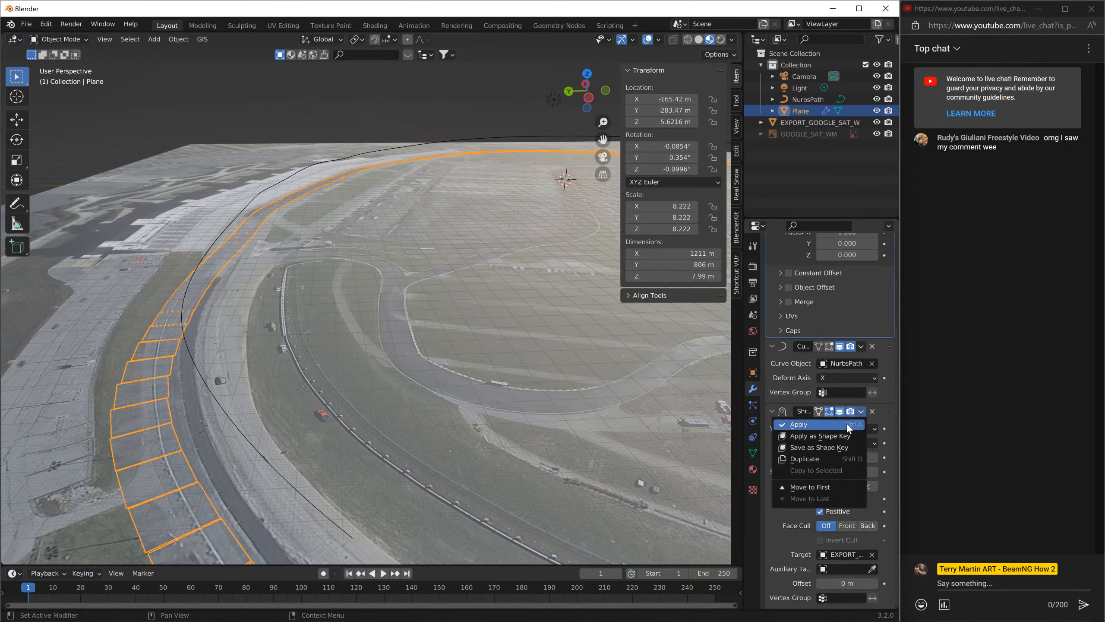
{"action": "left_click", "coordinate": [848, 425]}
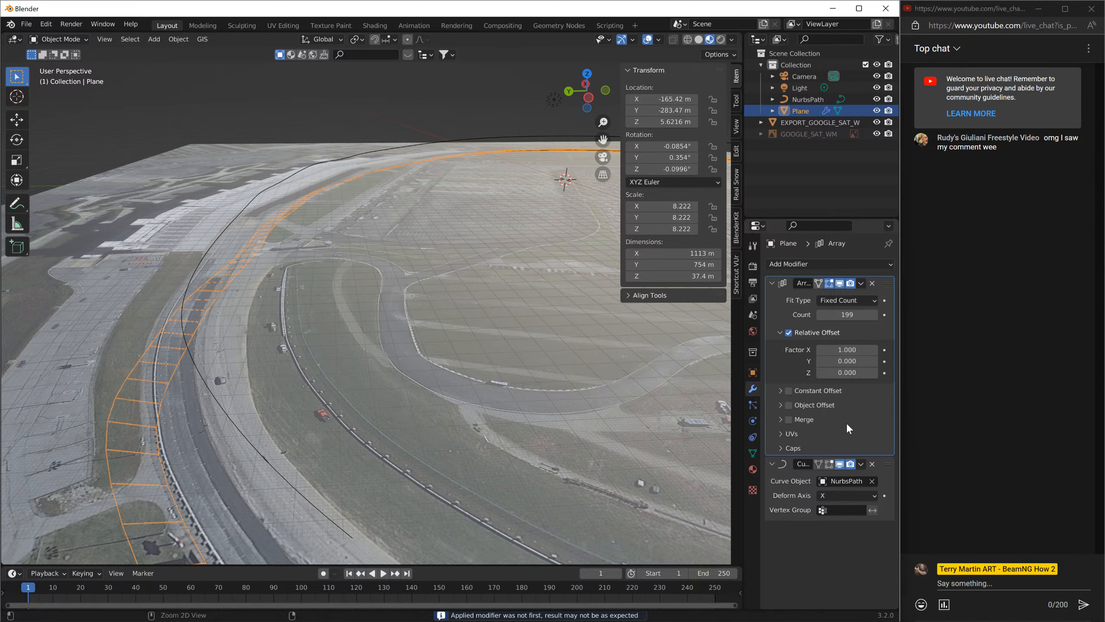
{"action": "key", "text": "ctrl+z"}
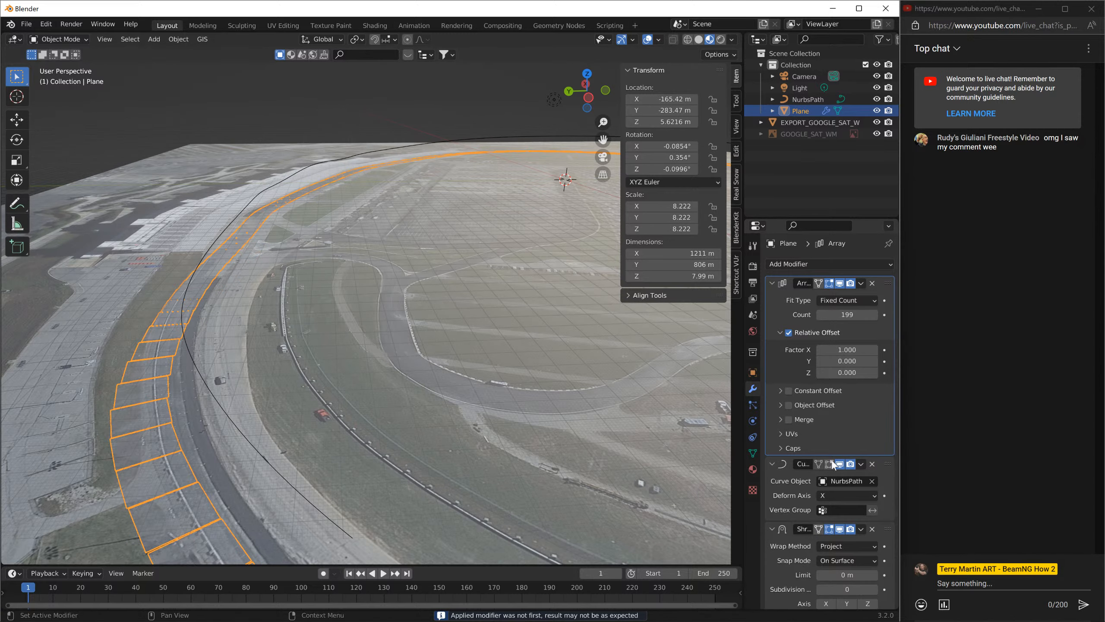
- Remove the Shrinkwrap modifier from the road Plane
{"action": "left_click", "coordinate": [872, 530]}
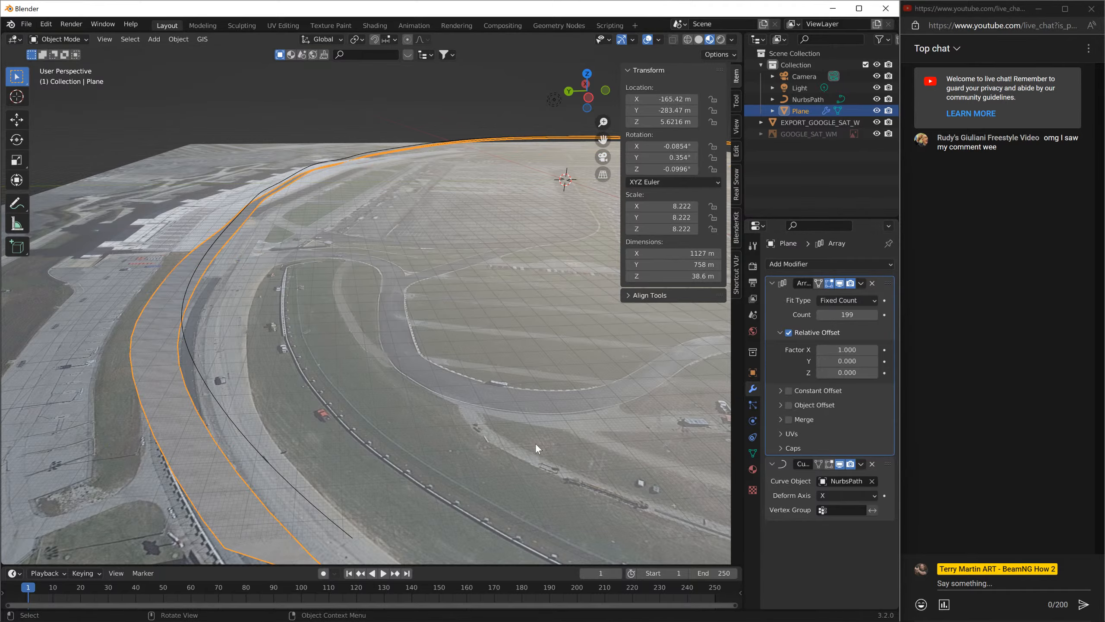
{"action": "middle_click_drag", "start_coordinate": [536, 442], "coordinate": [437, 349]}
{"action": "scroll", "coordinate": [535, 339], "scroll_direction": "down", "scroll_amount": 6}
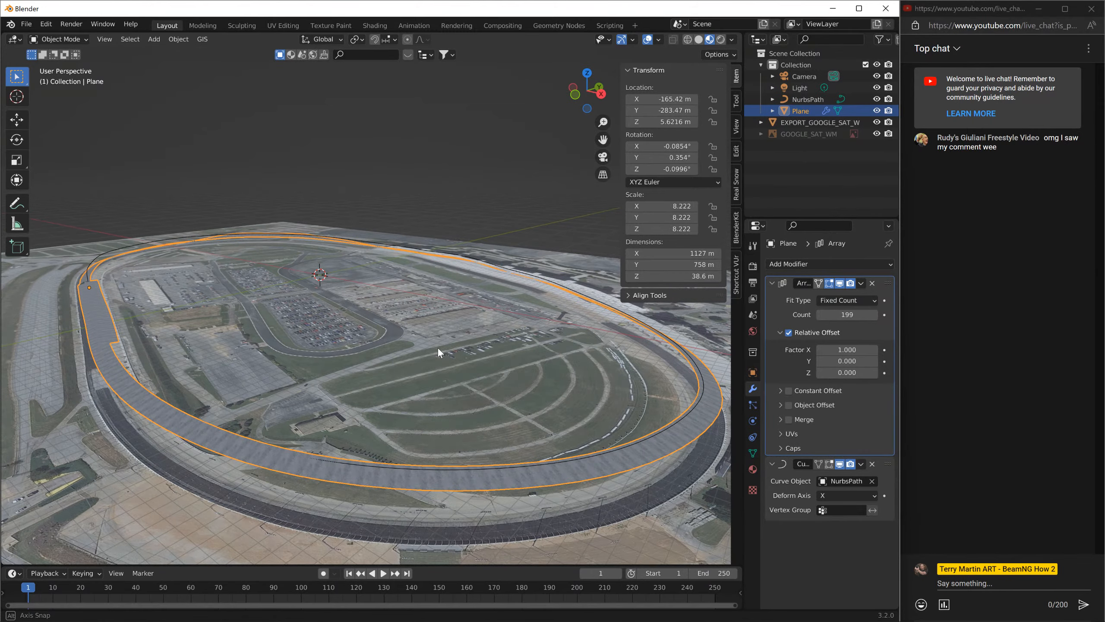
- Select the NurbsPath curve at the open end of the road and enter Edit Mode
{"action": "middle_click_drag", "start_coordinate": [452, 405], "coordinate": [341, 328]}
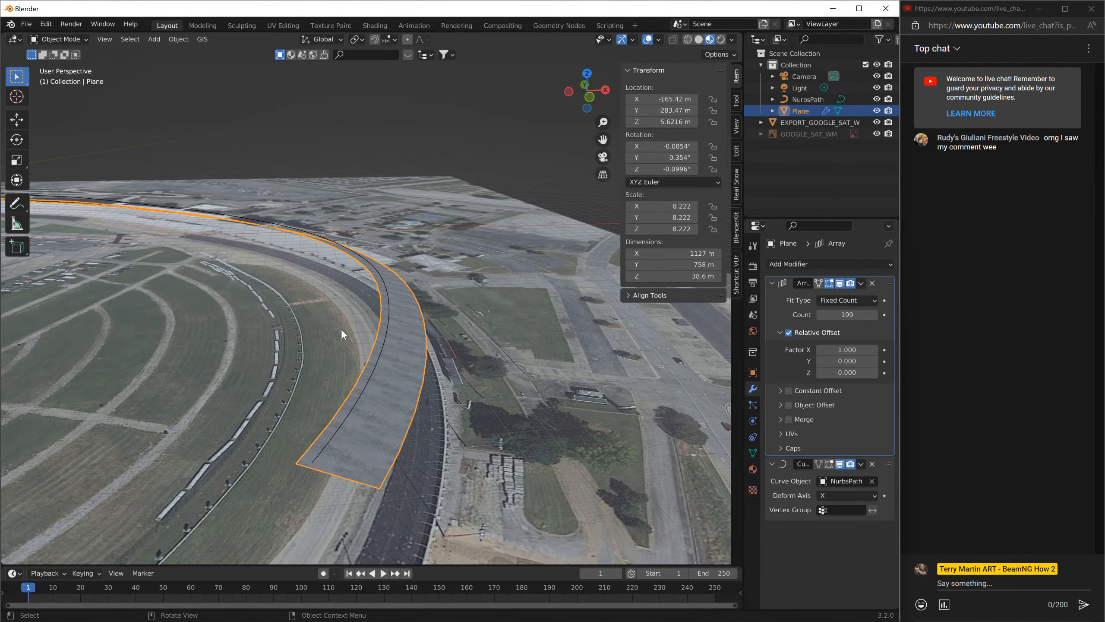
{"action": "left_click", "coordinate": [387, 294]}
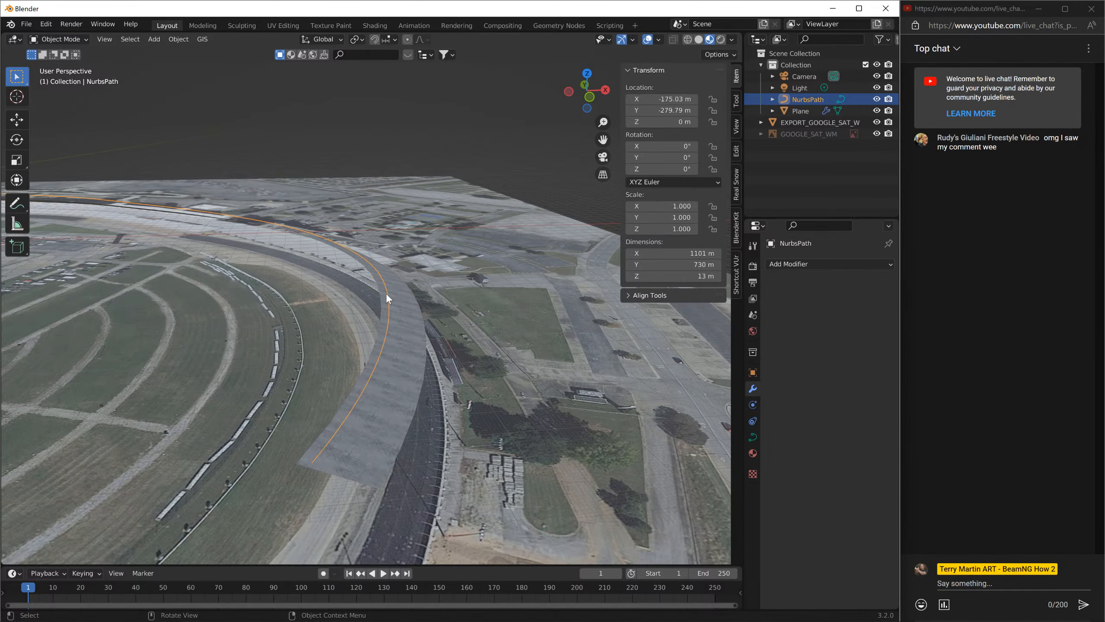
{"action": "left_click", "coordinate": [67, 41]}
{"action": "left_click", "coordinate": [56, 64]}
- Select the run of control points around the bend near the path's open end and adjust their mean tilt
{"action": "left_click_drag", "start_coordinate": [365, 278], "coordinate": [425, 371], "text": "shift"}
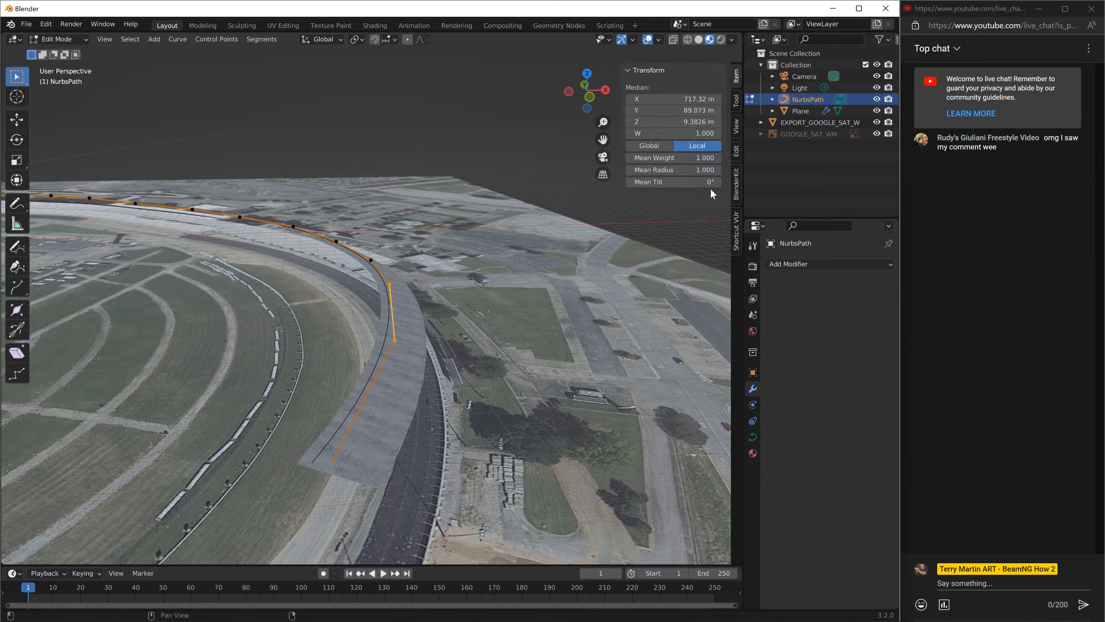
{"action": "left_click_drag", "start_coordinate": [327, 375], "coordinate": [444, 235], "text": "shift"}
{"action": "left_click", "coordinate": [659, 182]}
{"action": "type", "text": "-12"}
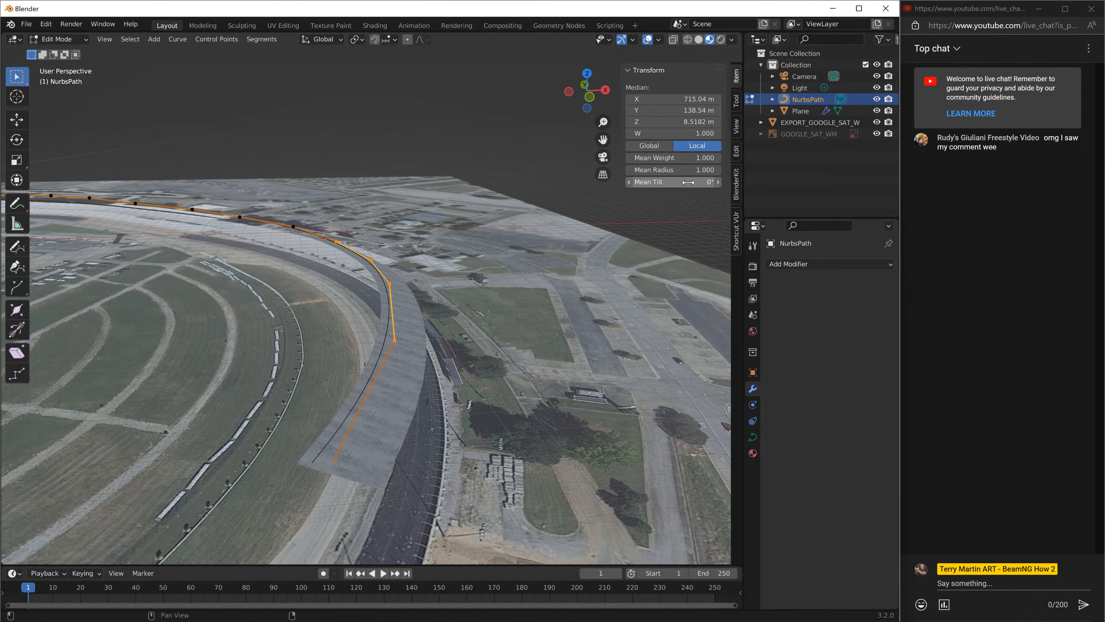
{"action": "key", "text": "Return"}
{"action": "left_click_drag", "start_coordinate": [675, 182], "coordinate": [697, 182]}
- Select the next group of control points along the bend and set their mean tilt to -19.5°
{"action": "middle_click_drag", "start_coordinate": [436, 348], "coordinate": [472, 378]}
{"action": "left_click_drag", "start_coordinate": [174, 377], "coordinate": [282, 454], "text": "shift"}
{"action": "left_click_drag", "start_coordinate": [688, 182], "coordinate": [661, 183]}
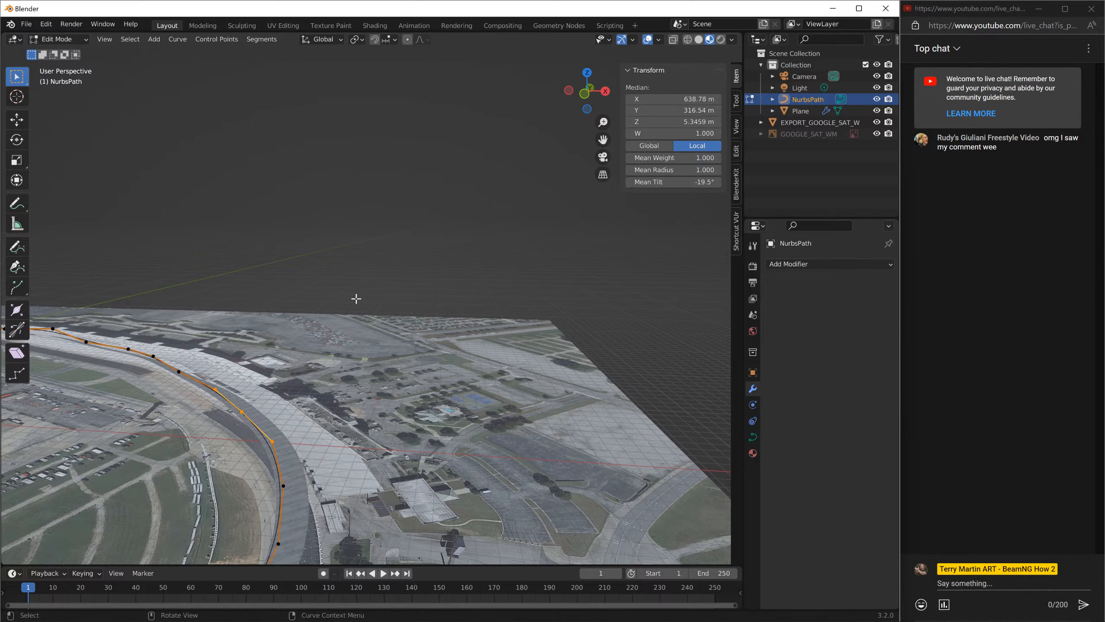
- Set the tilt of the single control point beside the start of the grandstand to -32.7°
{"action": "middle_click_drag", "start_coordinate": [356, 299], "coordinate": [496, 193]}
{"action": "scroll", "coordinate": [375, 220], "scroll_direction": "up", "scroll_amount": 4}
{"action": "left_click", "coordinate": [258, 310]}
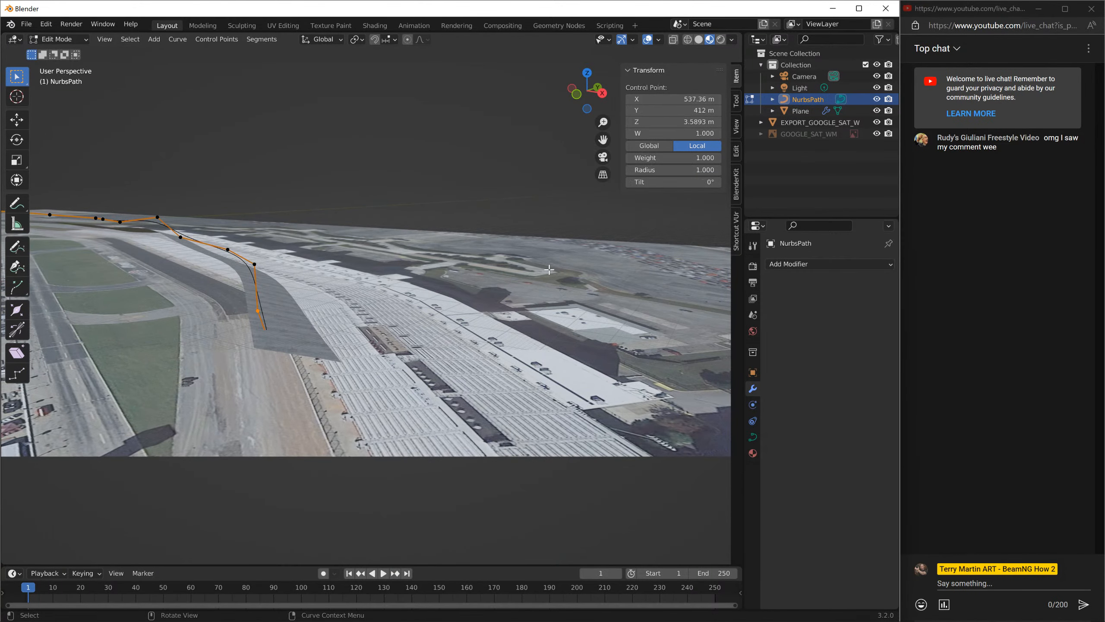
{"action": "left_click_drag", "start_coordinate": [674, 182], "coordinate": [644, 183]}
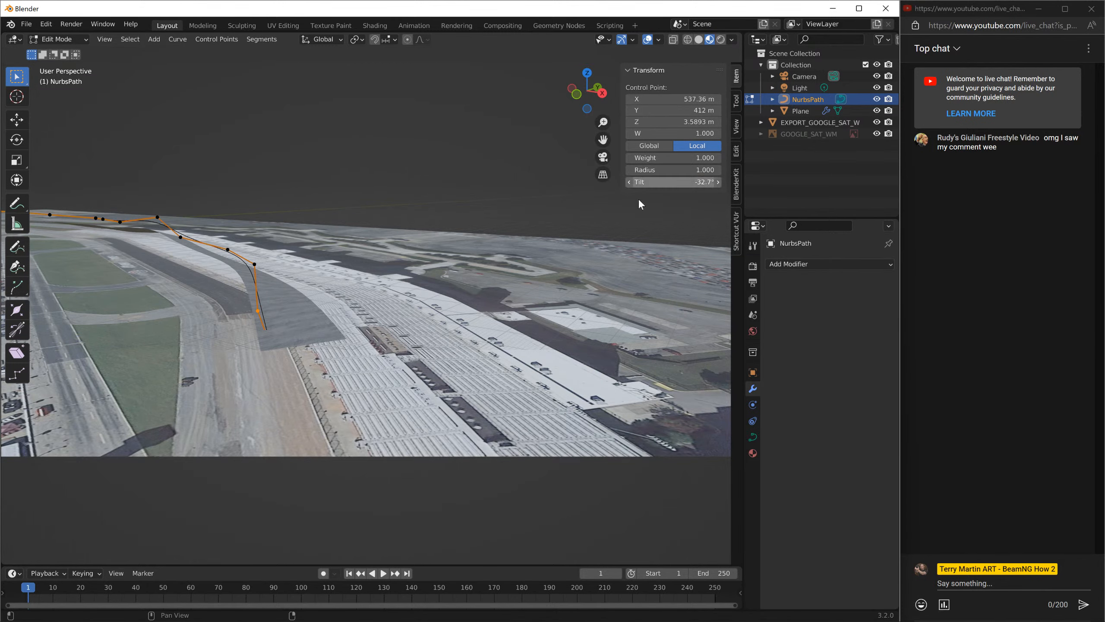
- In top view, move two front-straight control points toward the infield, to about X 355, Y 512 m and X 280, Y 540 m
{"action": "middle_click_drag", "start_coordinate": [442, 231], "coordinate": [438, 260]}
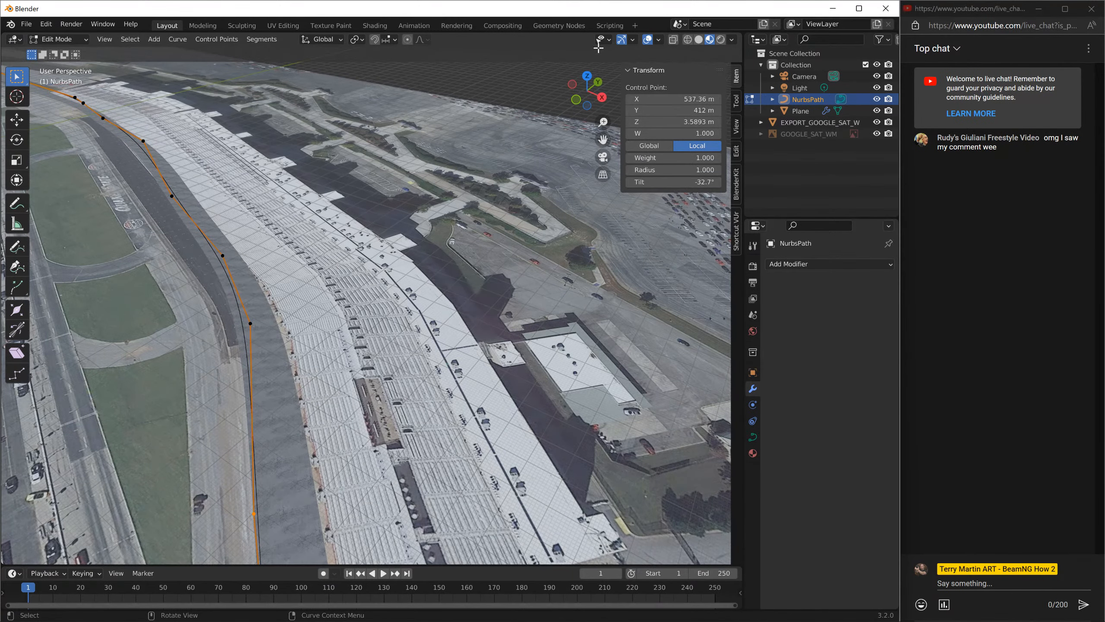
{"action": "left_click", "coordinate": [587, 76]}
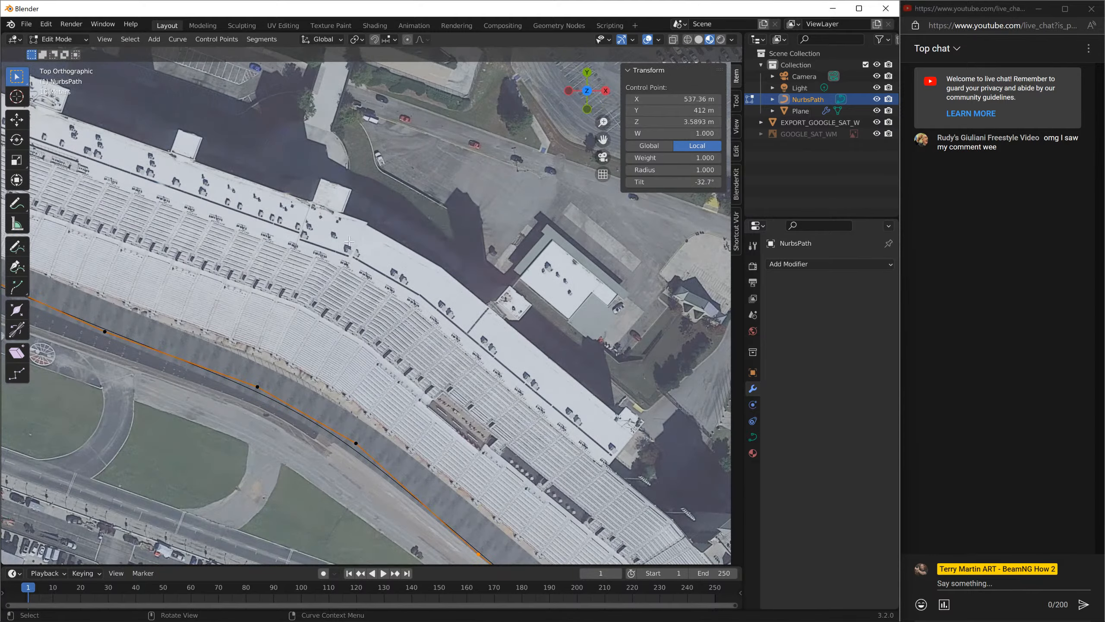
{"action": "middle_click_drag", "start_coordinate": [344, 392], "coordinate": [540, 374], "text": "shift"}
{"action": "left_click", "coordinate": [330, 319]}
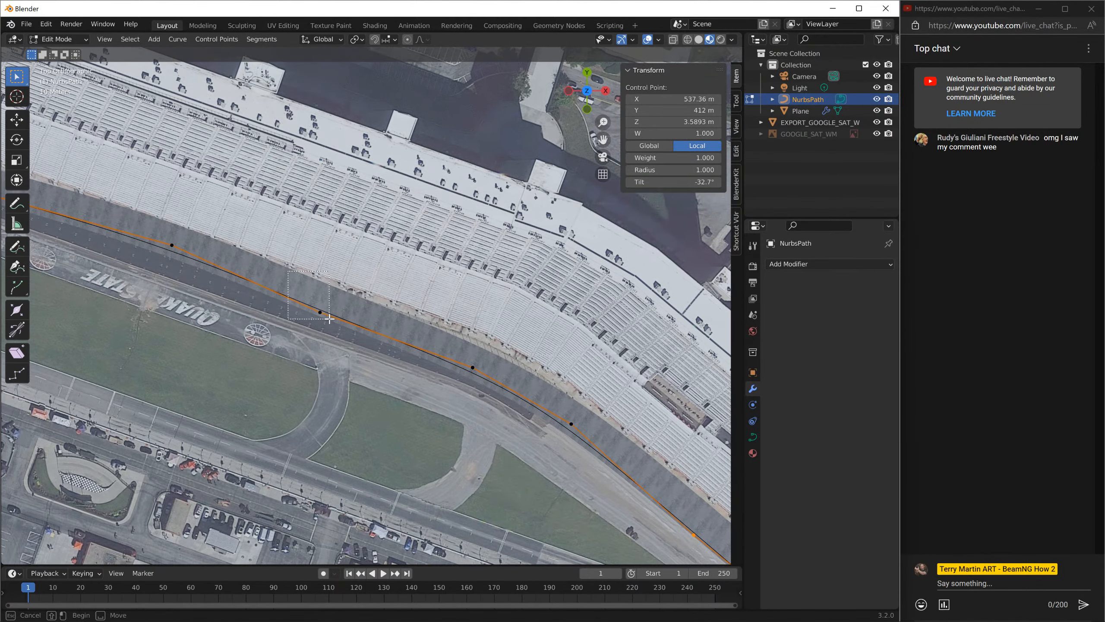
{"action": "left_click_drag", "start_coordinate": [330, 319], "coordinate": [320, 331]}
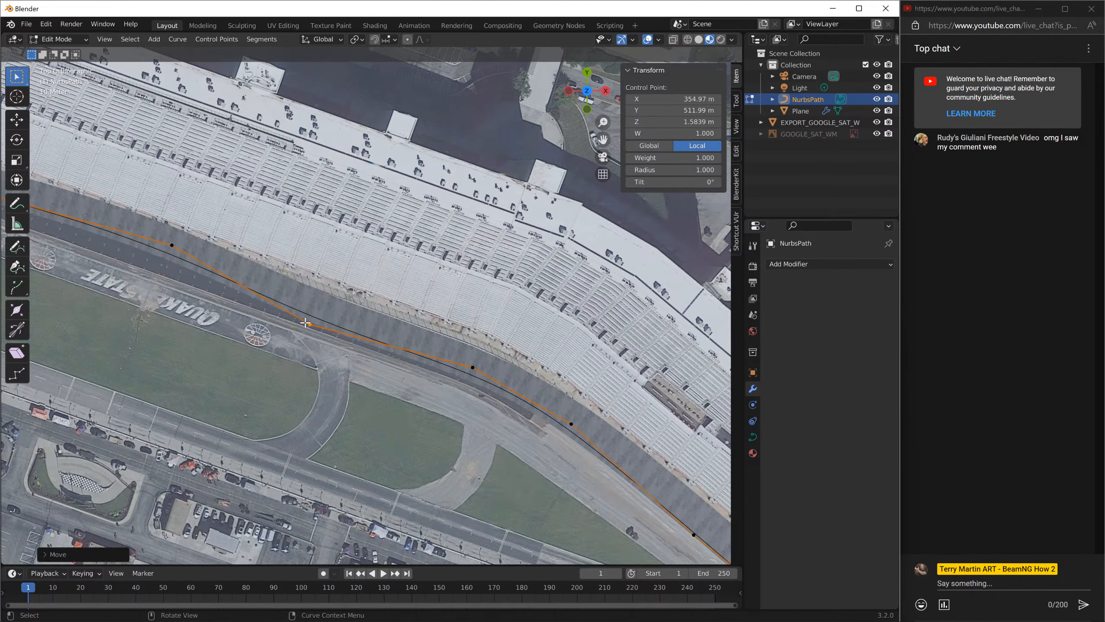
{"action": "left_click_drag", "start_coordinate": [129, 211], "coordinate": [234, 286]}
{"action": "key", "text": "g"}
{"action": "left_click", "coordinate": [215, 305]}
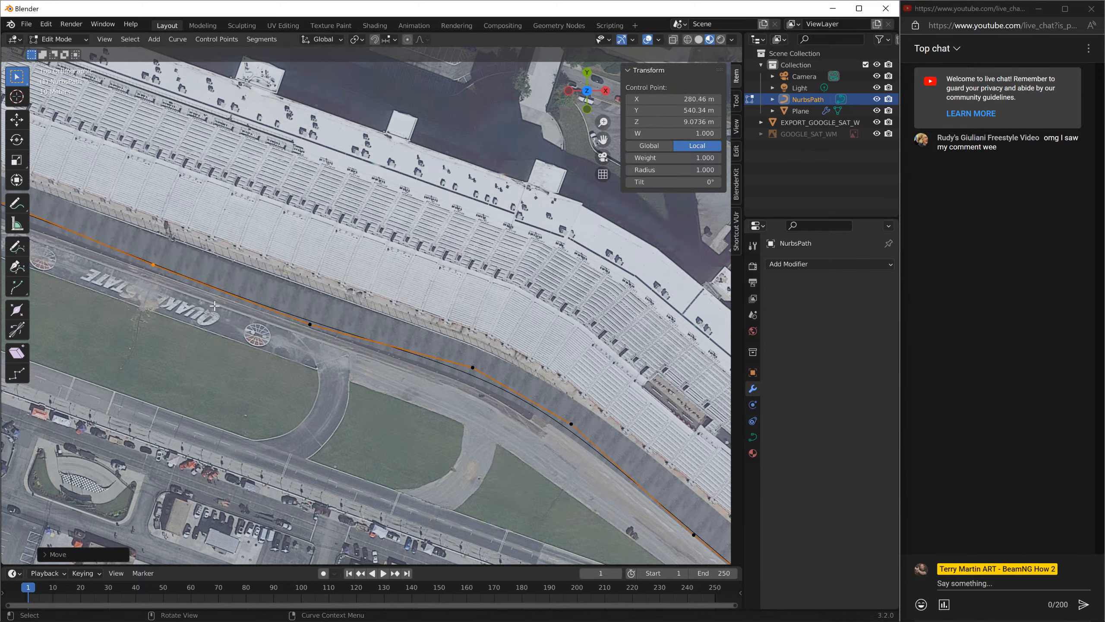
- Move the two control points at the grandstand bend toward the infield, to about X 432, Y 489 m and X 478, Y 462 m
{"action": "left_click_drag", "start_coordinate": [451, 353], "coordinate": [487, 372]}
{"action": "key", "text": "g"}
{"action": "left_click", "coordinate": [488, 377]}
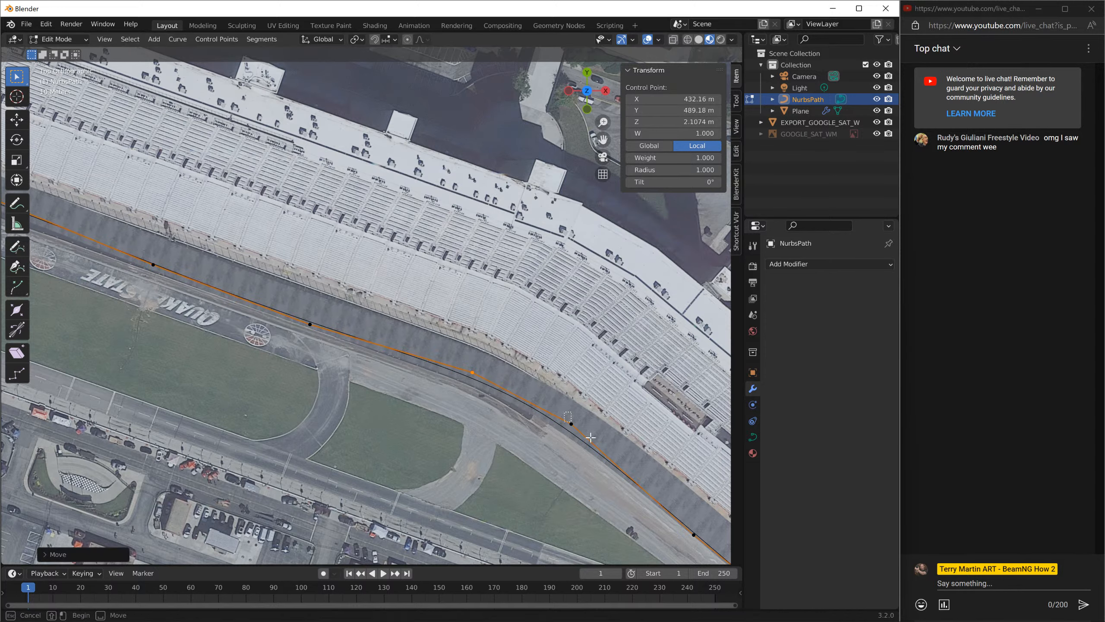
{"action": "left_click", "coordinate": [571, 424]}
{"action": "key", "text": "g"}
{"action": "left_click", "coordinate": [587, 439]}
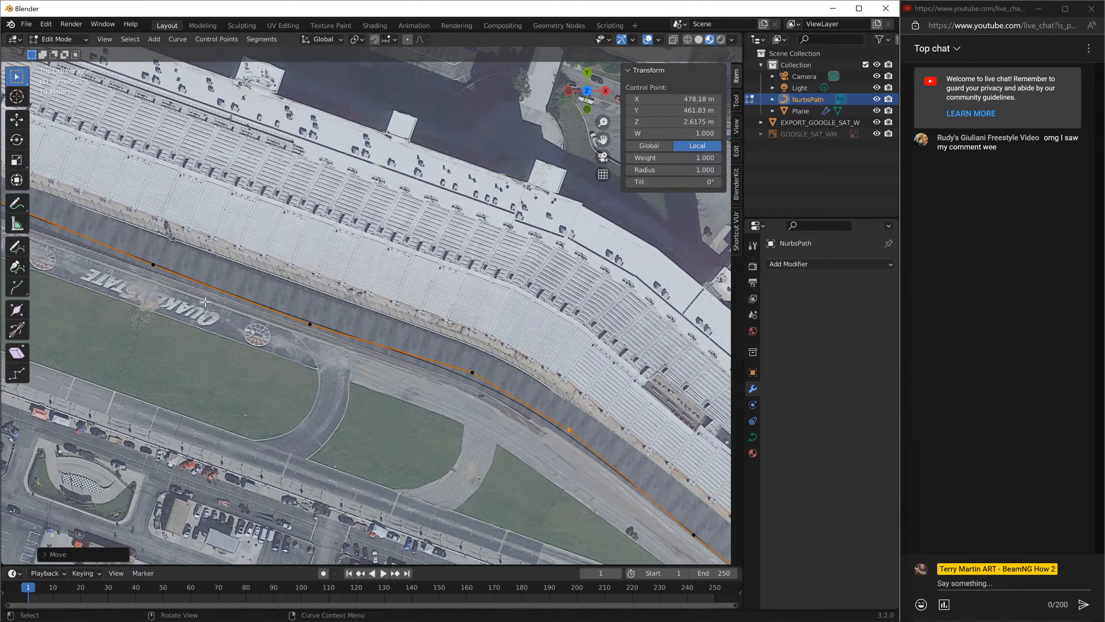
- Reposition the two close control points at the front-straight kink, to about X 135, Y 593 m and X 105, Y 603 m
{"action": "middle_click_drag", "start_coordinate": [187, 296], "coordinate": [489, 329], "text": "shift"}
{"action": "middle_click_drag", "start_coordinate": [183, 219], "coordinate": [368, 281], "text": "shift"}
{"action": "left_click", "coordinate": [357, 258]}
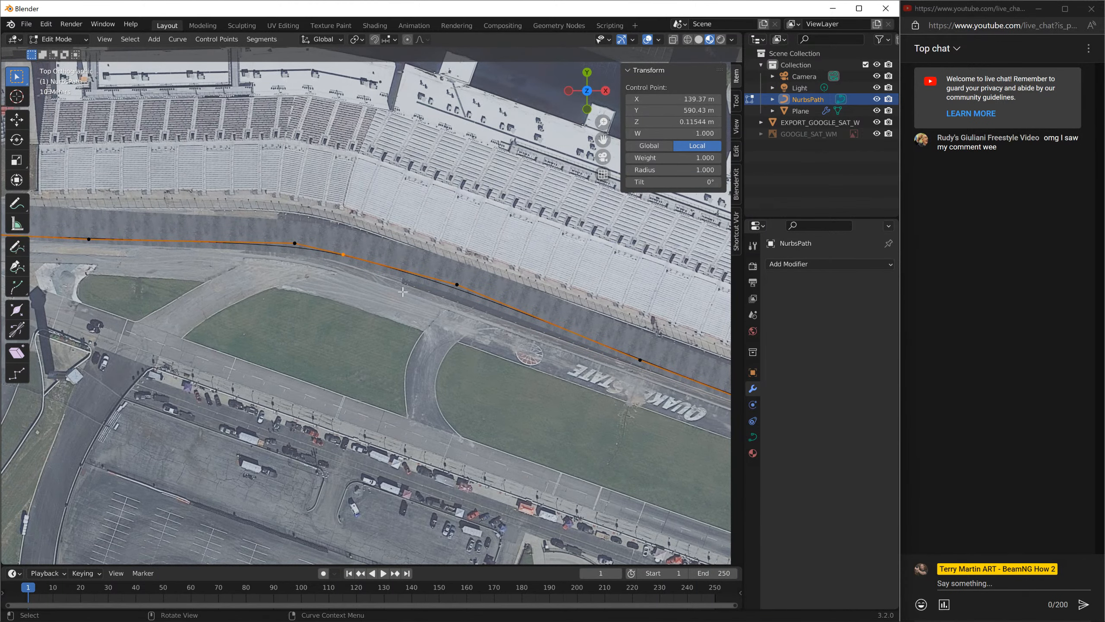
{"action": "key", "text": "g"}
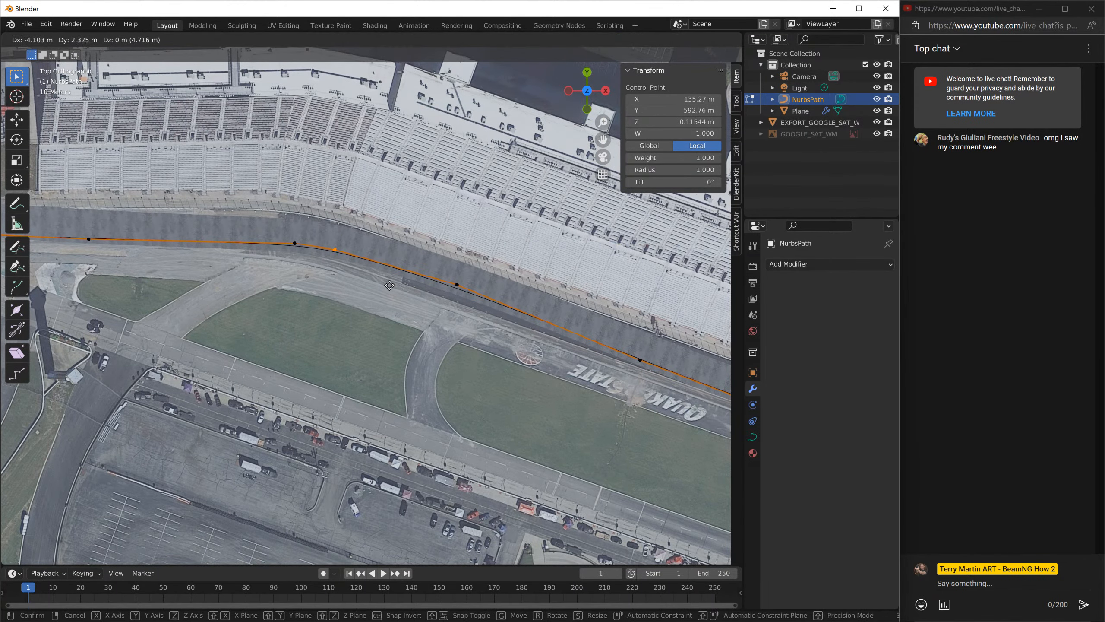
{"action": "left_click", "coordinate": [390, 286]}
{"action": "left_click", "coordinate": [306, 263]}
{"action": "key", "text": "g"}
{"action": "left_click", "coordinate": [281, 247]}
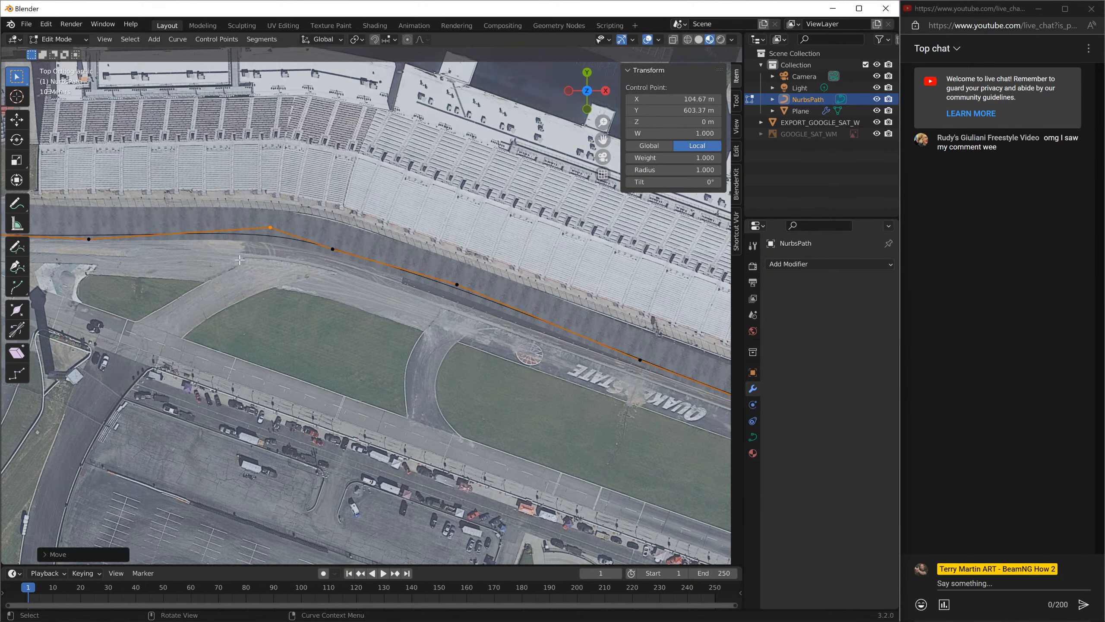
- Shift the control point past the kink toward the grandstand and move the following one to about X -69, Y 599 m
{"action": "middle_click_drag", "start_coordinate": [172, 263], "coordinate": [403, 256], "text": "shift"}
{"action": "left_click", "coordinate": [321, 233]}
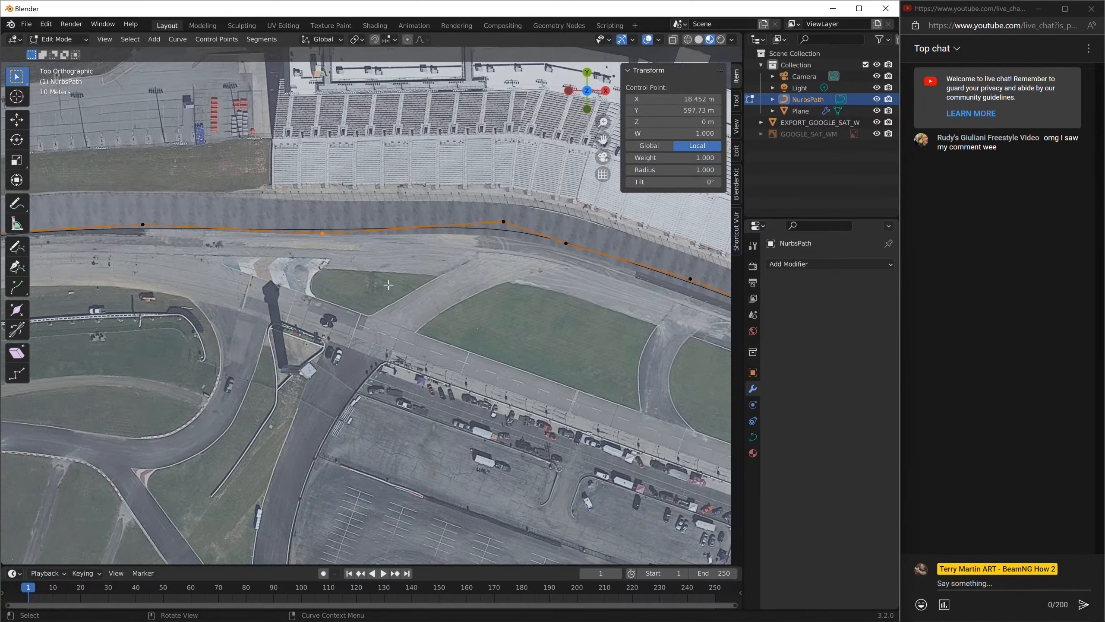
{"action": "key", "text": "g"}
{"action": "left_click", "coordinate": [372, 259]}
{"action": "left_click", "coordinate": [144, 225]}
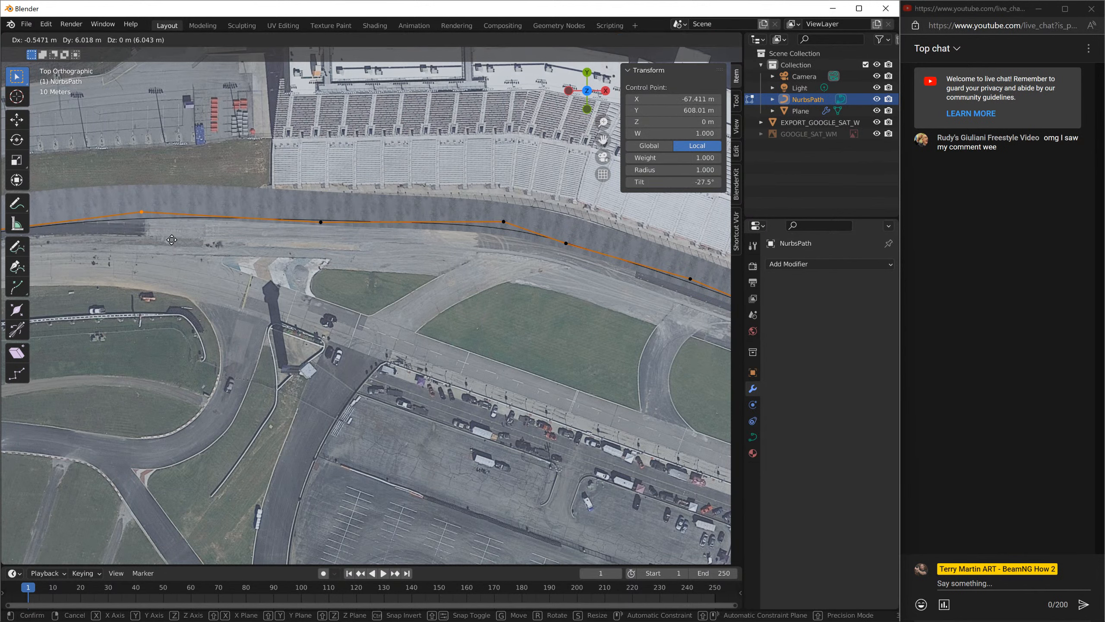
{"action": "key", "text": "g"}
{"action": "left_click", "coordinate": [171, 252]}
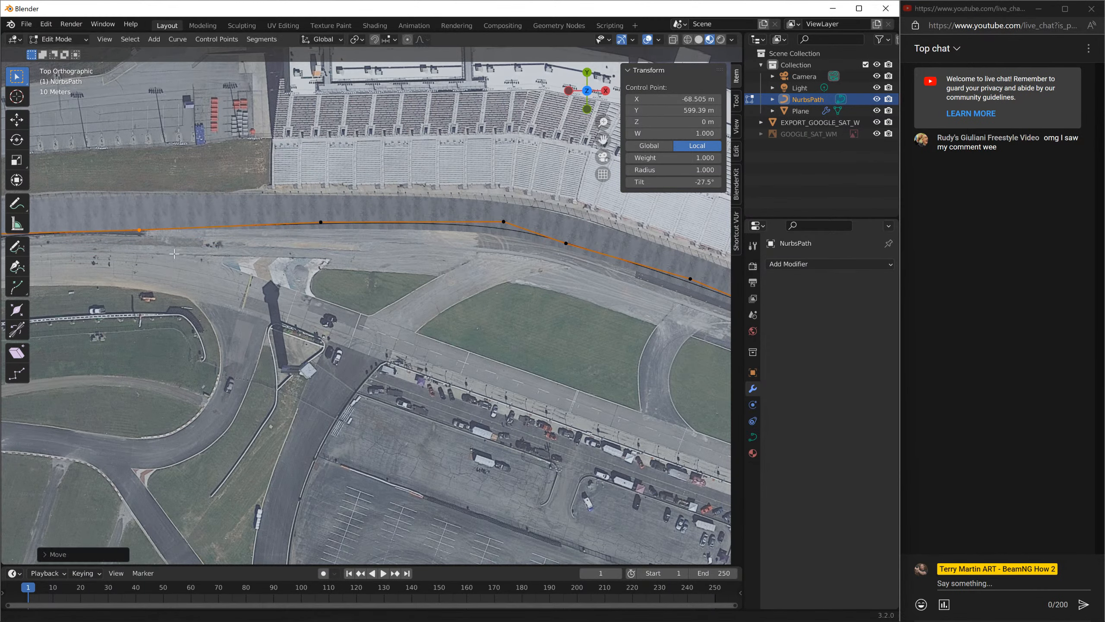
- Move the two control points entering the banked turn toward the infield, to about X -155, Y 594 m and X -203, Y 579 m
{"action": "middle_click_drag", "start_coordinate": [171, 253], "coordinate": [624, 248], "text": "shift"}
{"action": "left_click", "coordinate": [438, 227]}
{"action": "key", "text": "g"}
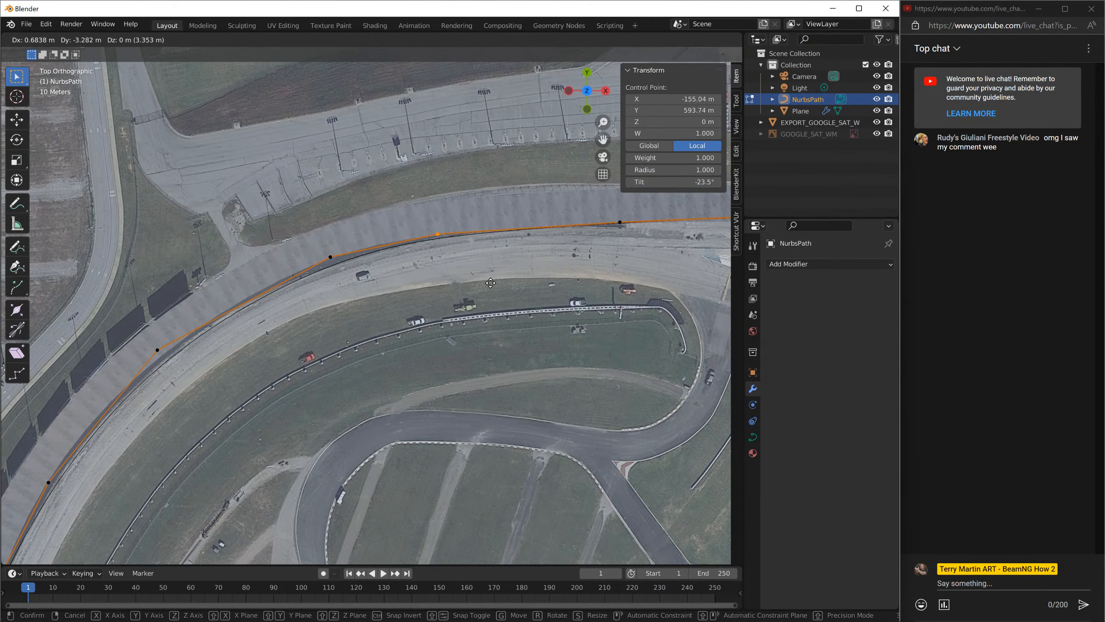
{"action": "left_click", "coordinate": [441, 234]}
{"action": "left_click_drag", "start_coordinate": [334, 257], "coordinate": [313, 250]}
{"action": "key", "text": "g"}
{"action": "left_click", "coordinate": [320, 257]}
- Move the next two control points around the turn inward, to about X -288, Y 535 m and X -338, Y 475 m
{"action": "middle_click_drag", "start_coordinate": [315, 378], "coordinate": [506, 297], "text": "shift"}
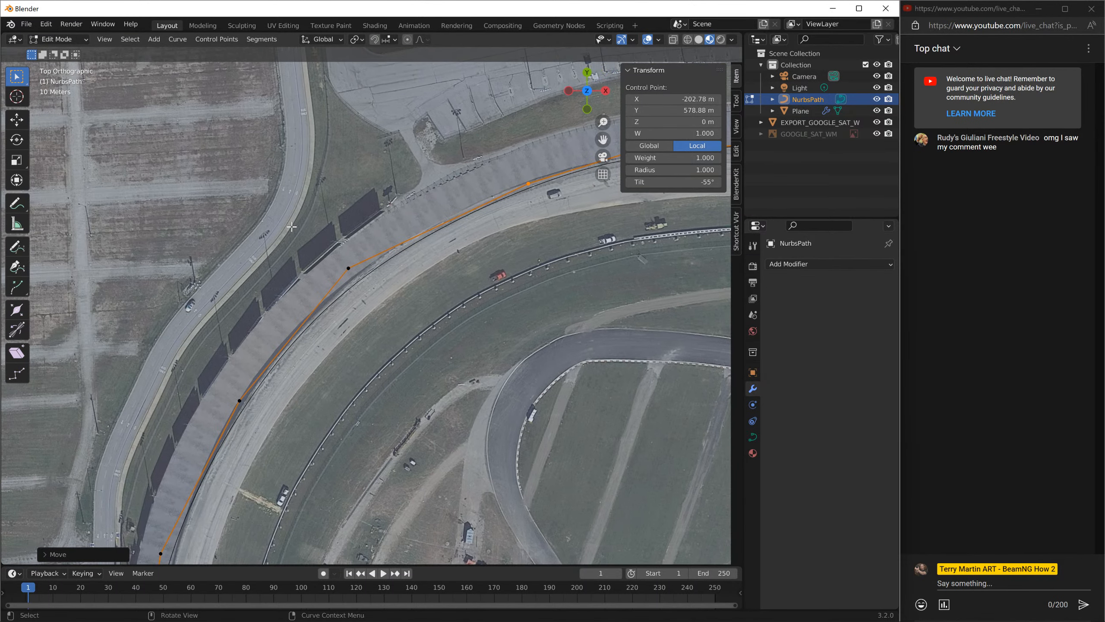
{"action": "left_click", "coordinate": [349, 269]}
{"action": "key", "text": "g"}
{"action": "left_click", "coordinate": [409, 331]}
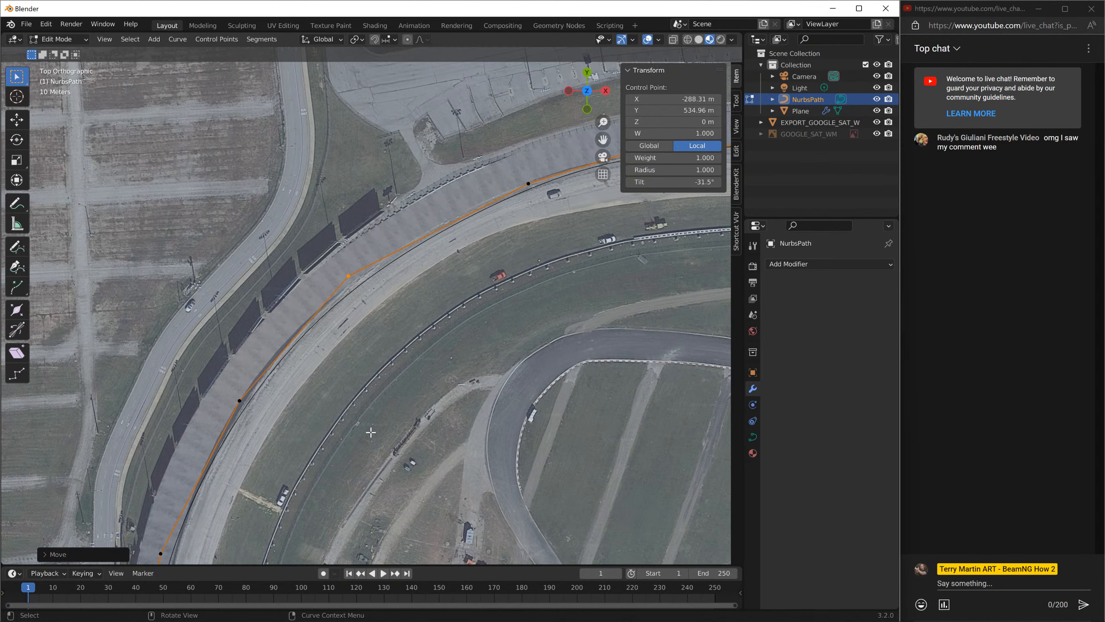
{"action": "middle_click_drag", "start_coordinate": [182, 370], "coordinate": [274, 249], "text": "shift"}
{"action": "left_click", "coordinate": [331, 279]}
{"action": "key", "text": "g"}
{"action": "left_click", "coordinate": [364, 326]}
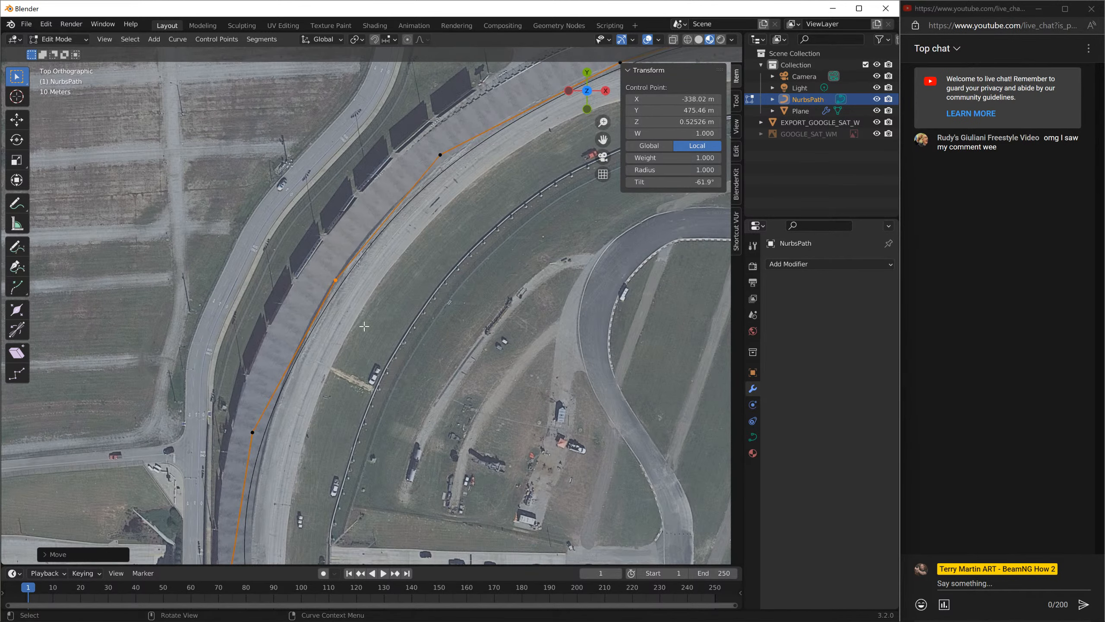
- Move the two control points beside the infield access road inward onto the track, the second to about X -363, Y 245 m
{"action": "left_click", "coordinate": [252, 432]}
{"action": "middle_click_drag", "start_coordinate": [361, 476], "coordinate": [378, 177], "text": "shift"}
{"action": "left_click", "coordinate": [245, 285]}
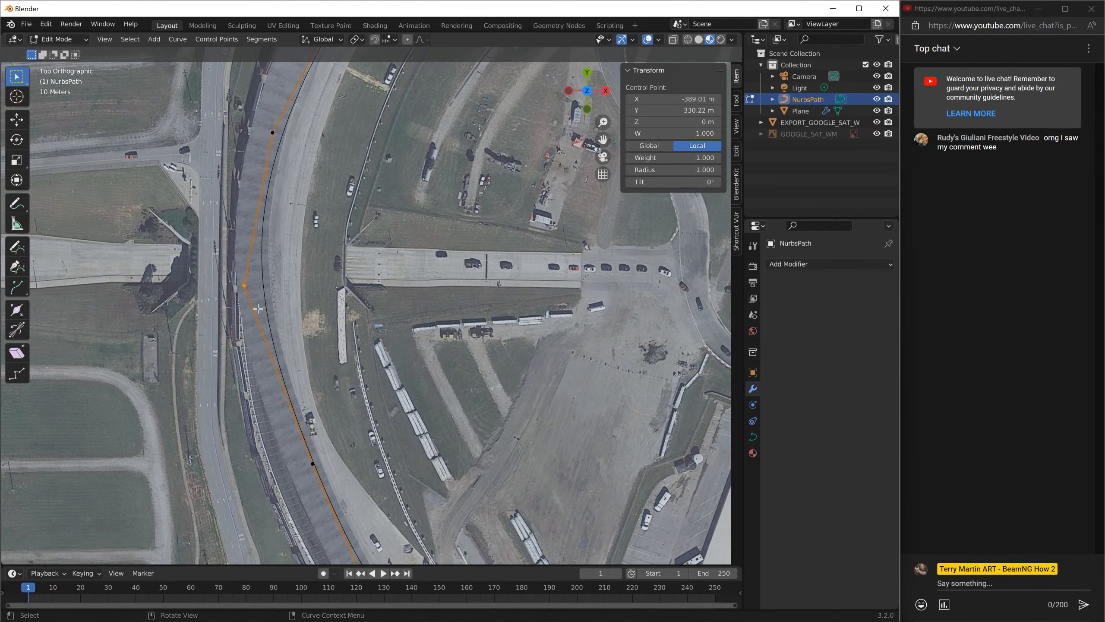
{"action": "key", "text": "g"}
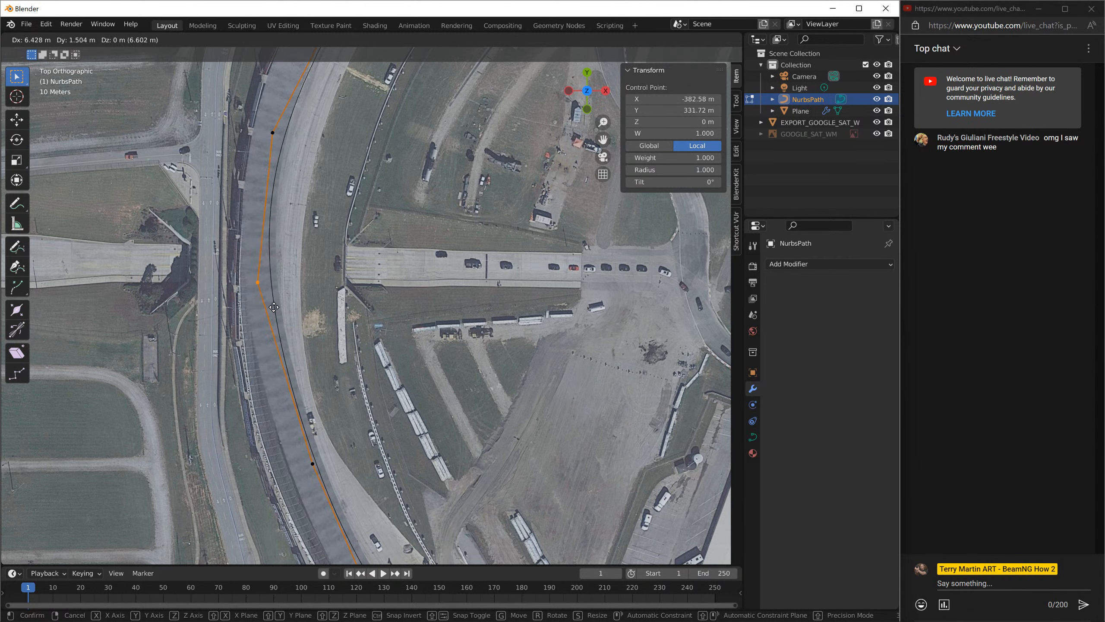
{"action": "left_click", "coordinate": [275, 313]}
{"action": "left_click", "coordinate": [312, 464]}
{"action": "key", "text": "g"}
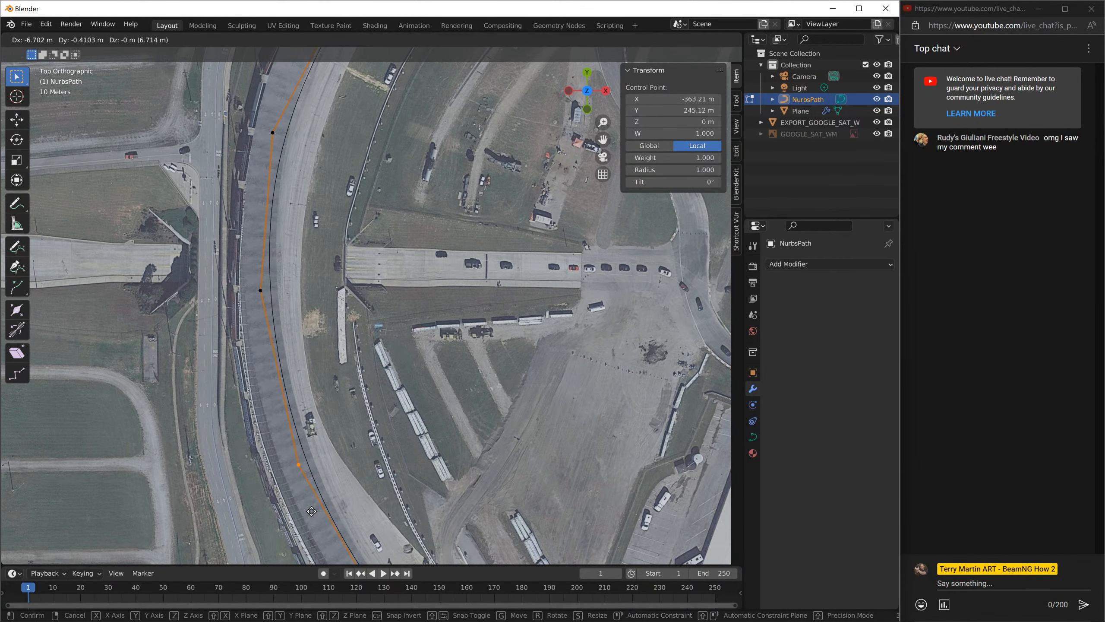
{"action": "left_click", "coordinate": [321, 510]}
- Move the next control point to about X -337, Y 196 m and the following pair to a median of about X -290, Y 136 m
{"action": "middle_click_drag", "start_coordinate": [321, 510], "coordinate": [197, 234], "text": "shift"}
{"action": "left_click", "coordinate": [262, 318]}
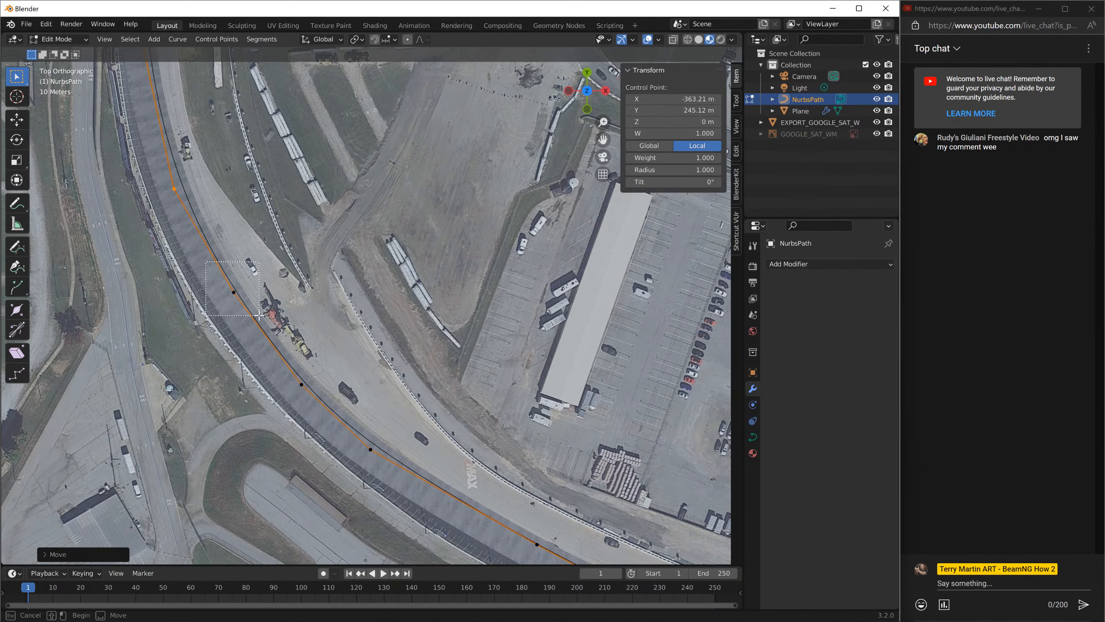
{"action": "key", "text": "g"}
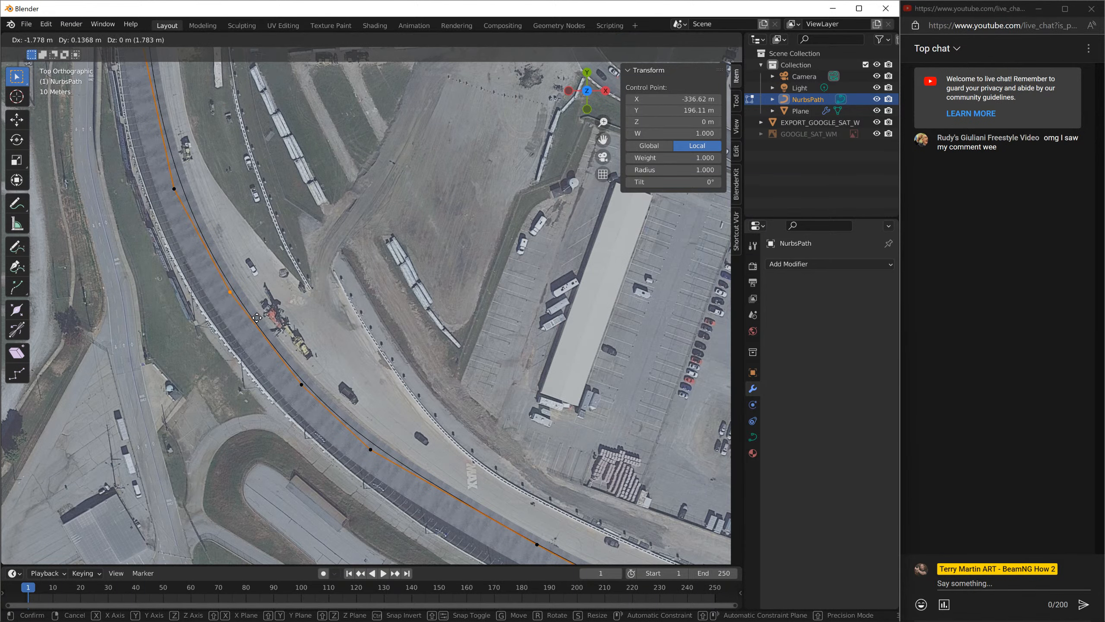
{"action": "left_click", "coordinate": [255, 320]}
{"action": "left_click_drag", "start_coordinate": [285, 378], "coordinate": [450, 509]}
{"action": "key", "text": "g"}
{"action": "left_click", "coordinate": [442, 511]}
- Shift the next two pairs of control points toward the outer wall, to medians of about X -175, Y 61 m and X -72, Y 23 m
{"action": "middle_click_drag", "start_coordinate": [476, 499], "coordinate": [220, 266], "text": "shift"}
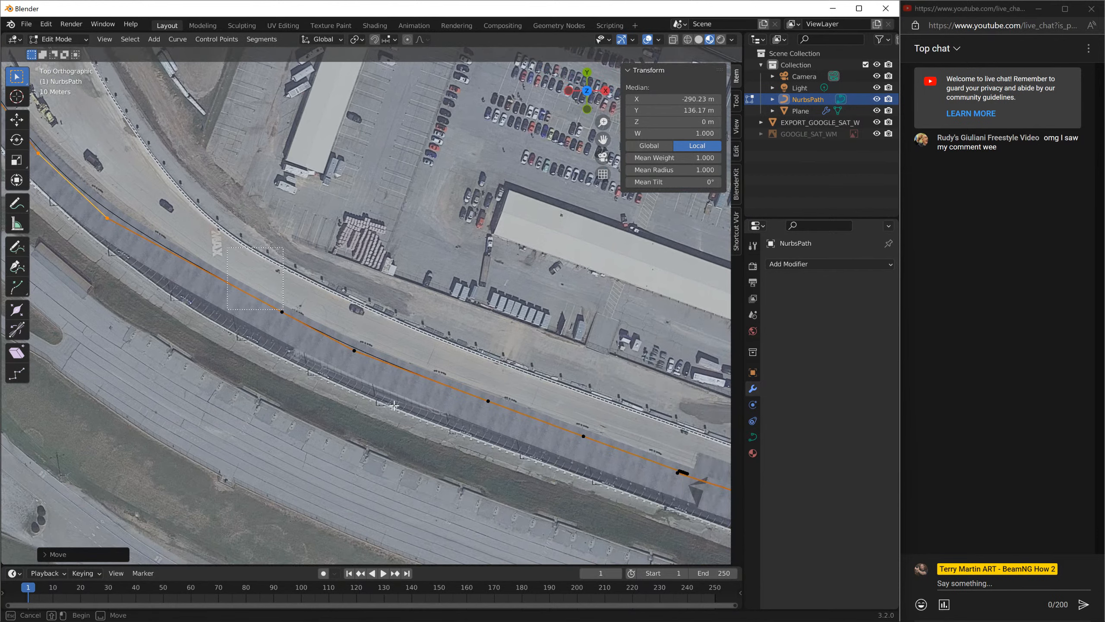
{"action": "key", "text": "g"}
{"action": "left_click", "coordinate": [448, 444]}
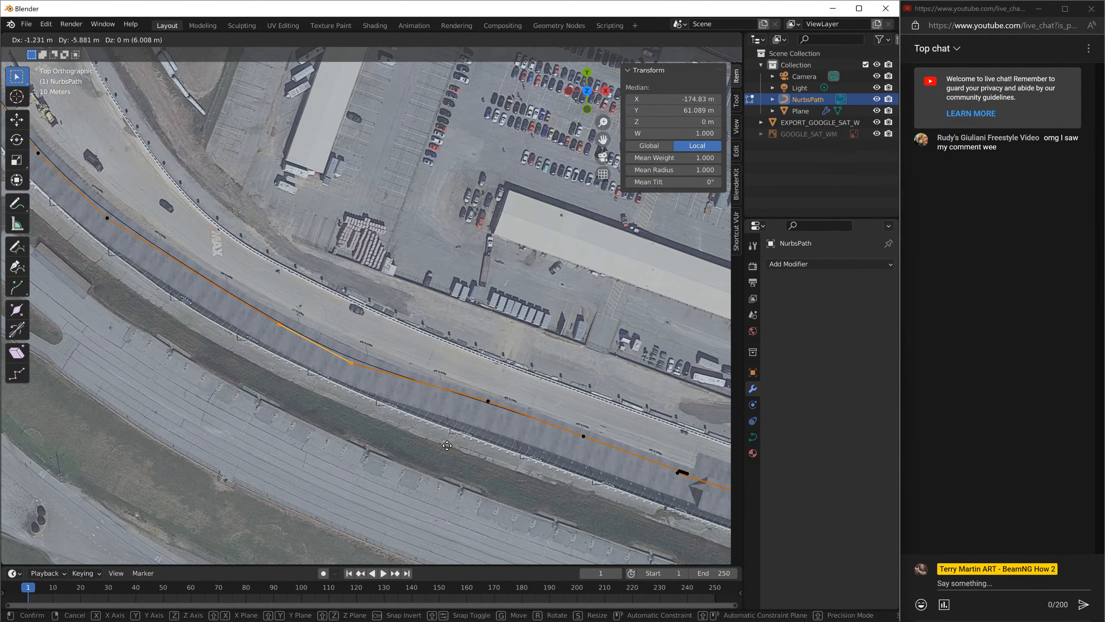
{"action": "left_click_drag", "start_coordinate": [460, 382], "coordinate": [608, 473]}
{"action": "key", "text": "g"}
{"action": "left_click", "coordinate": [604, 480]}
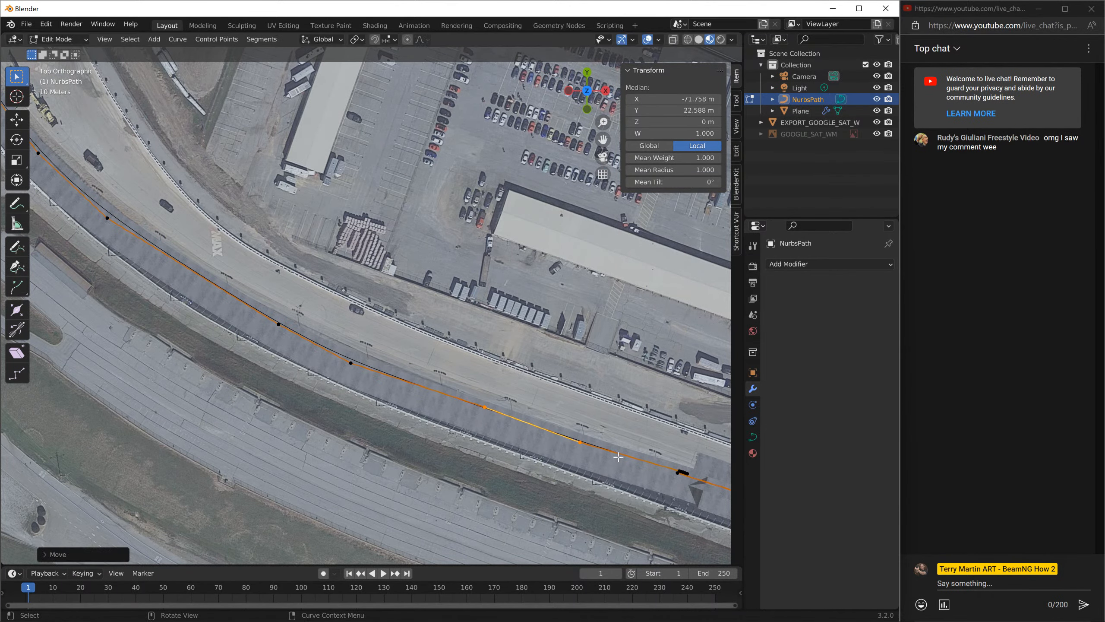
- Try to move the control point just past the path's clustered points to about X 23, Y -11 m
{"action": "middle_click_drag", "start_coordinate": [632, 447], "coordinate": [393, 360], "text": "shift"}
{"action": "left_click", "coordinate": [441, 385]}
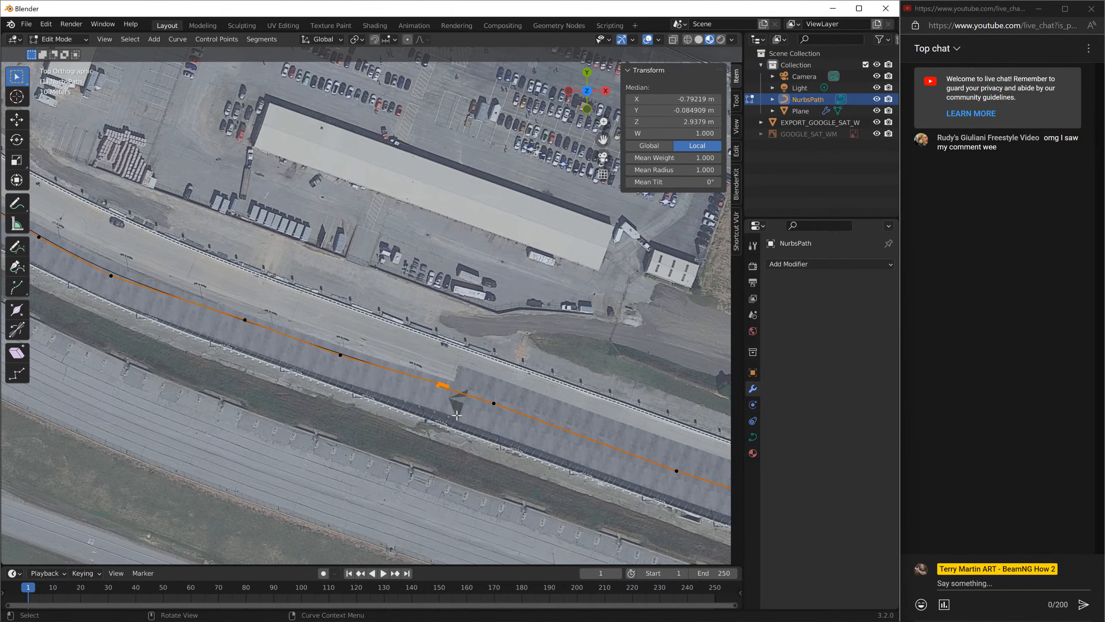
{"action": "left_click", "coordinate": [494, 404]}
{"action": "key", "text": "g"}
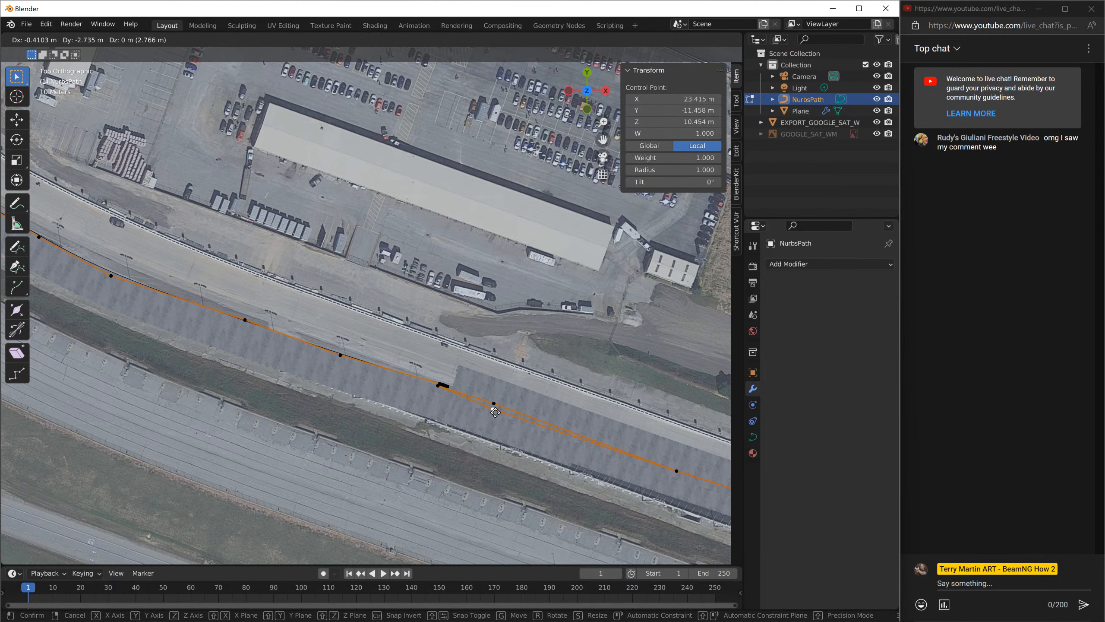
{"action": "left_click", "coordinate": [495, 412]}
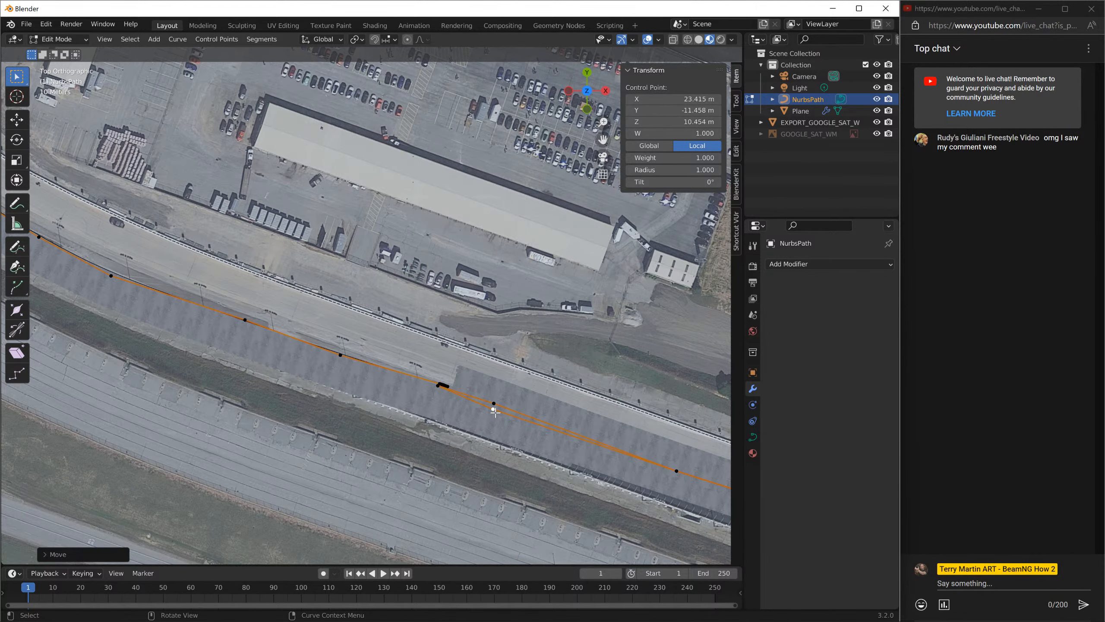
{"action": "key", "text": "ctrl+z"}
{"action": "middle_click_drag", "start_coordinate": [627, 444], "coordinate": [456, 362], "text": "shift"}
{"action": "left_click", "coordinate": [512, 393], "text": "shift"}
{"action": "scroll", "coordinate": [584, 422], "scroll_direction": "down", "scroll_amount": 2}
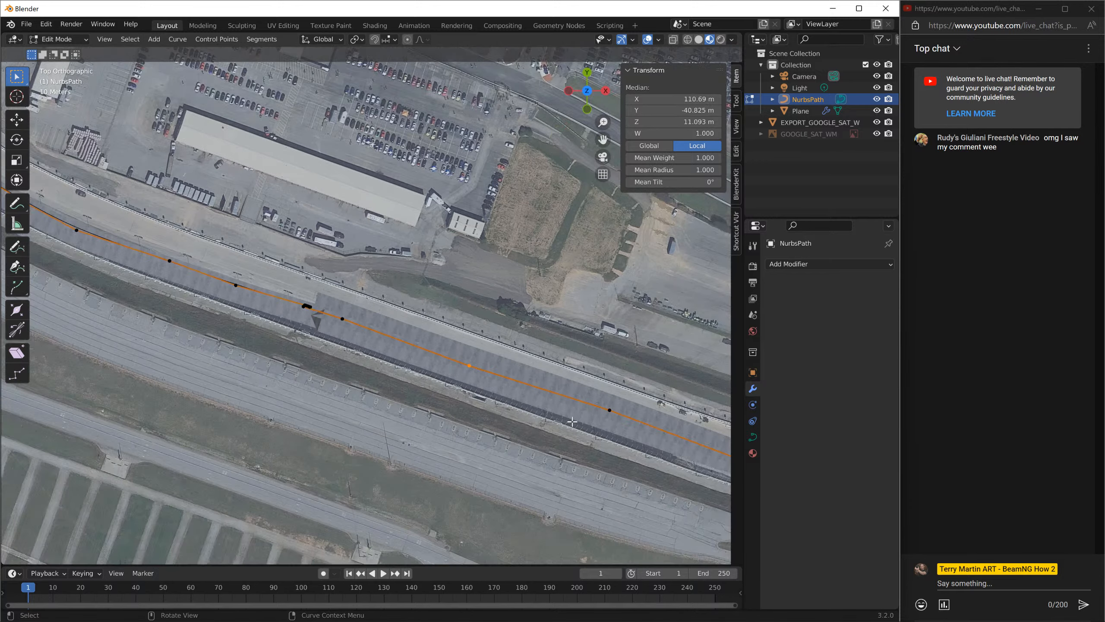
{"action": "middle_click_drag", "start_coordinate": [583, 422], "coordinate": [273, 312], "text": "shift"}
{"action": "left_click", "coordinate": [473, 382]}
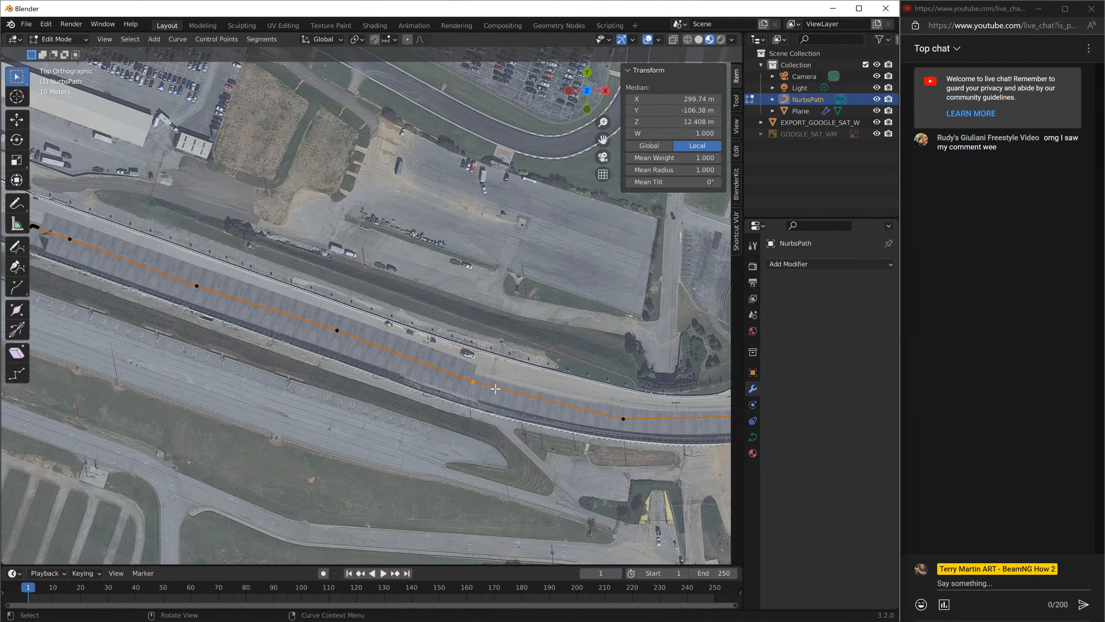
{"action": "key", "text": "g"}
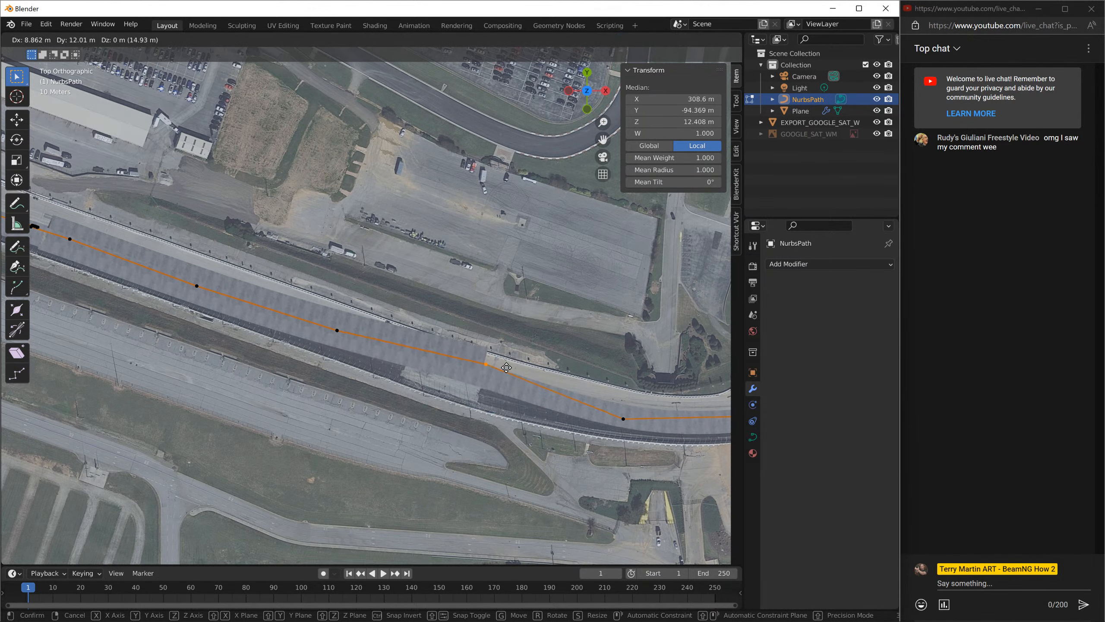
{"action": "key", "text": "Escape"}
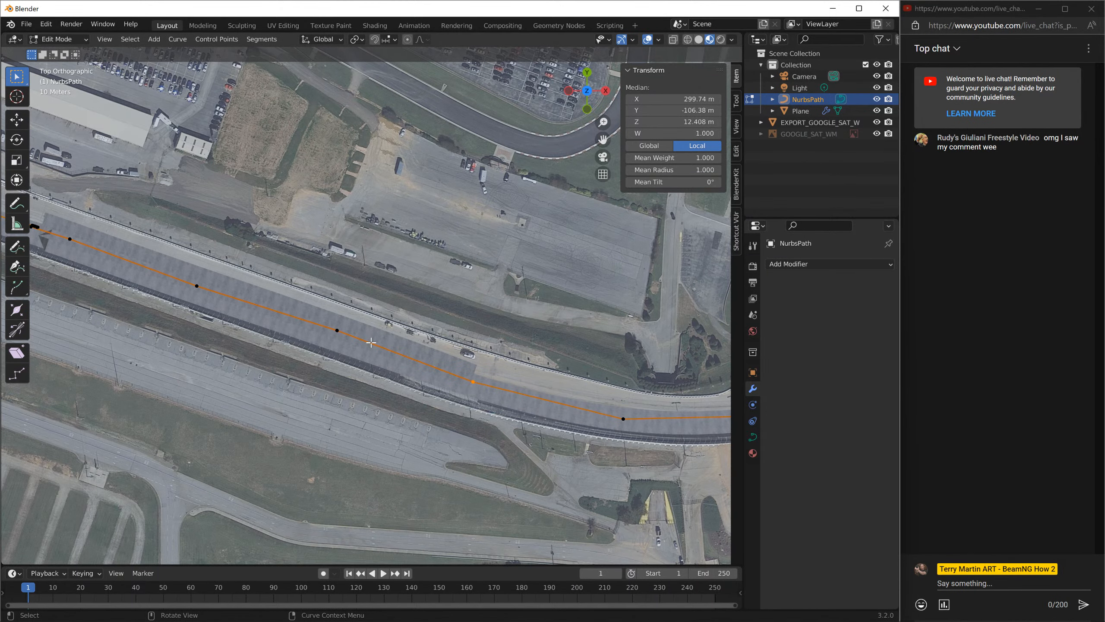
- Return to Object Mode, select the road plane and set its Array modifier's count to 201
{"action": "middle_click_drag", "start_coordinate": [286, 262], "coordinate": [367, 284], "text": "shift"}
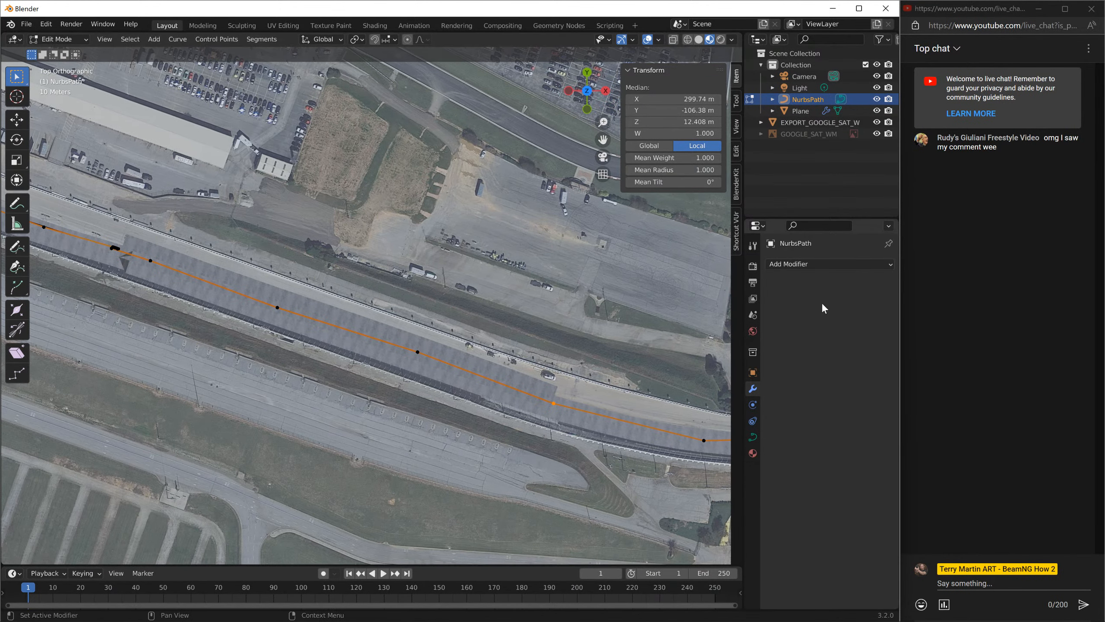
{"action": "left_click", "coordinate": [59, 39]}
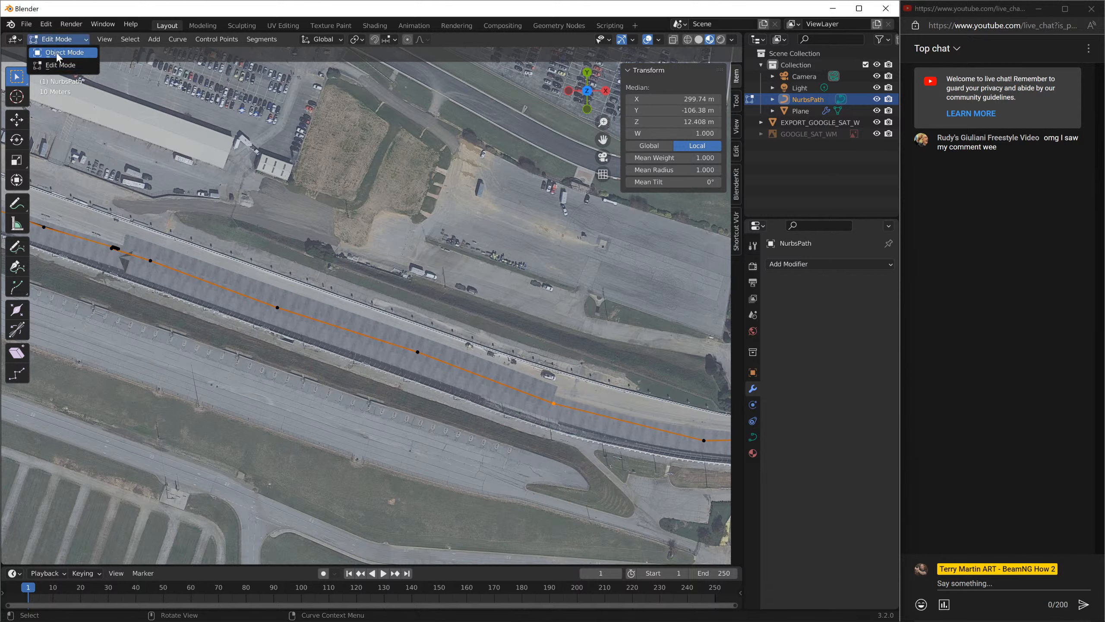
{"action": "left_click", "coordinate": [56, 53]}
{"action": "left_click", "coordinate": [472, 360]}
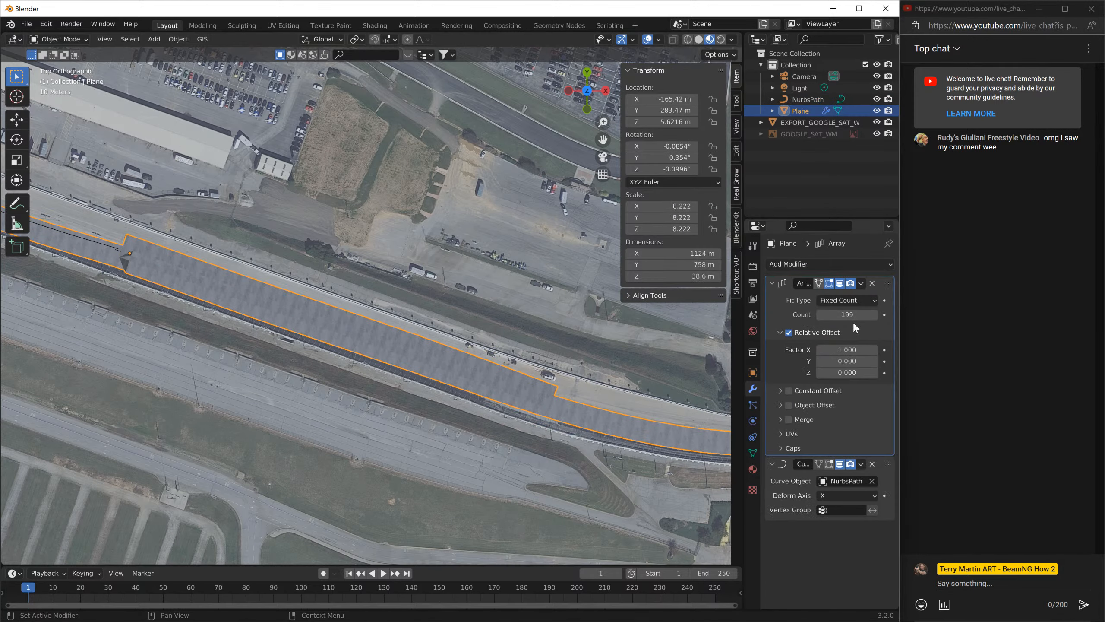
{"action": "mouse_move", "coordinate": [851, 317]}
{"action": "left_mouse_down"}
{"action": "mouse_move", "coordinate": [886, 317]}
{"action": "mouse_move", "coordinate": [849, 314]}
{"action": "left_mouse_up"}
- Examine the road from an angle near its overlapping ends and show the viewport's lens and clipping settings
{"action": "scroll", "coordinate": [542, 401], "scroll_direction": "up", "scroll_amount": 4}
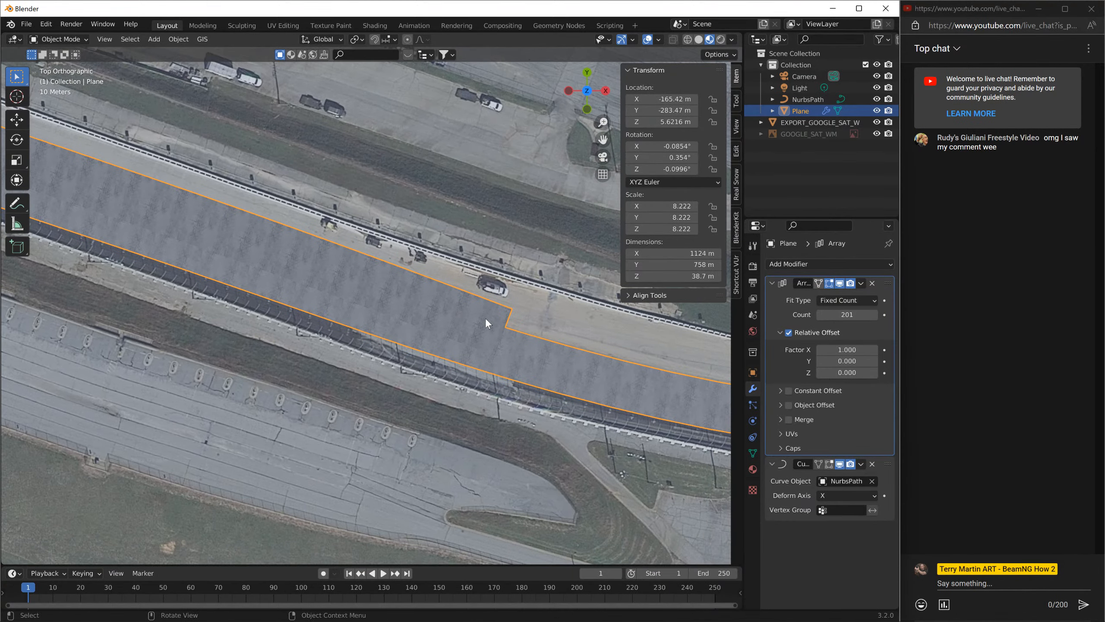
{"action": "middle_click_drag", "start_coordinate": [486, 317], "coordinate": [424, 311]}
{"action": "middle_click_drag", "start_coordinate": [411, 280], "coordinate": [410, 278]}
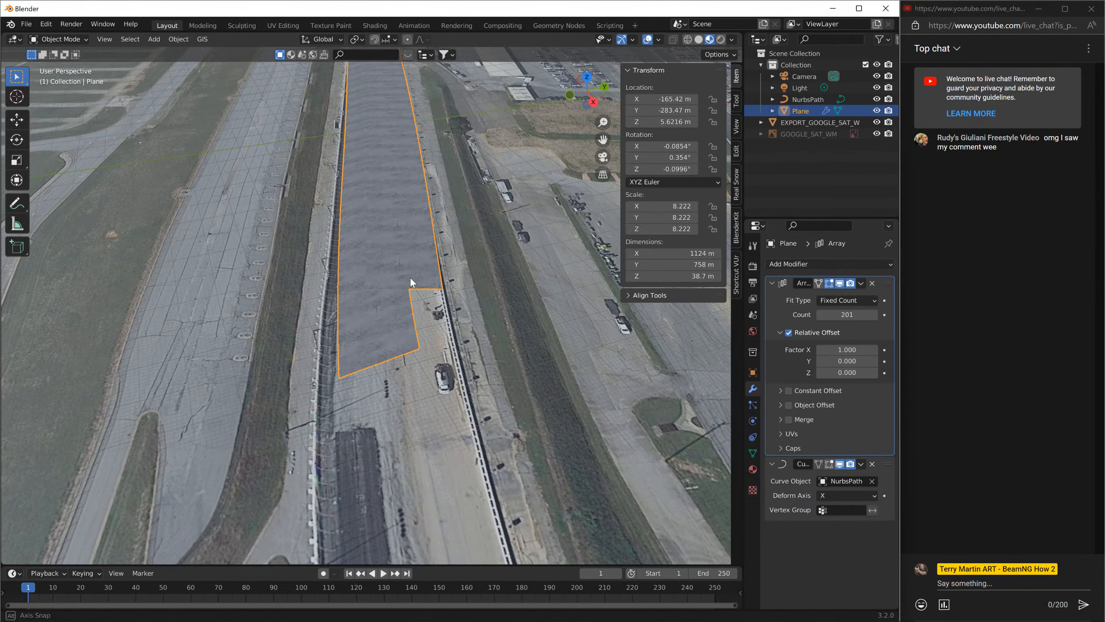
{"action": "scroll", "coordinate": [391, 344], "scroll_direction": "down", "scroll_amount": 5}
{"action": "scroll", "coordinate": [422, 371], "scroll_direction": "up", "scroll_amount": 3}
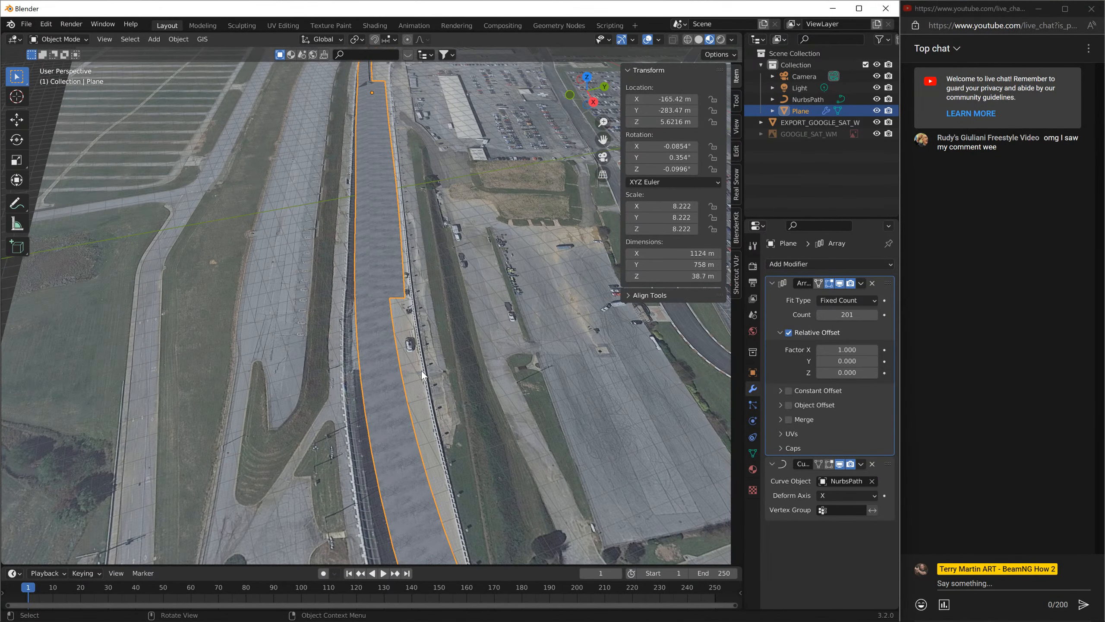
{"action": "scroll", "coordinate": [421, 370], "scroll_direction": "down", "scroll_amount": 2}
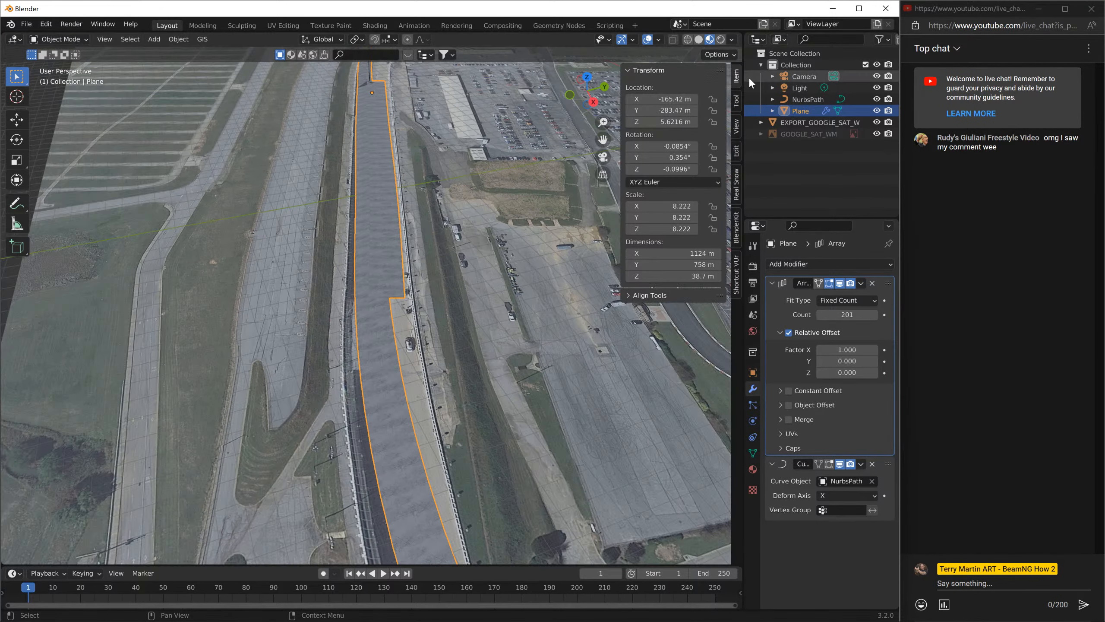
{"action": "left_click", "coordinate": [737, 126]}
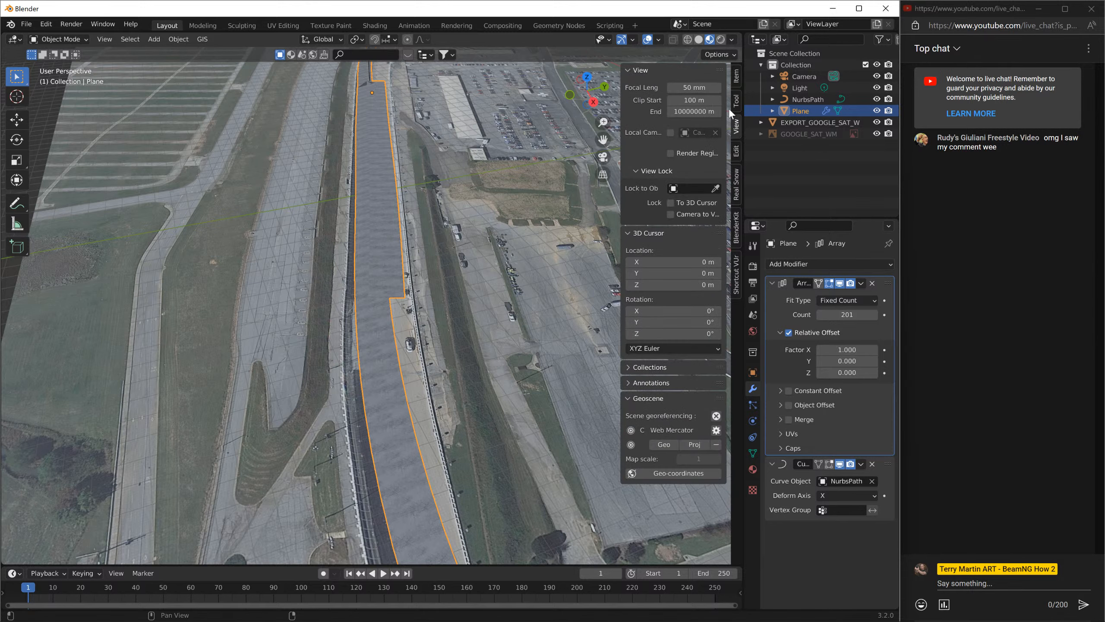
- Try a viewport focal length of 1 mm and restore it to 50 mm
{"action": "left_click", "coordinate": [696, 87]}
{"action": "type", "text": "1"}
{"action": "key", "text": "Return"}
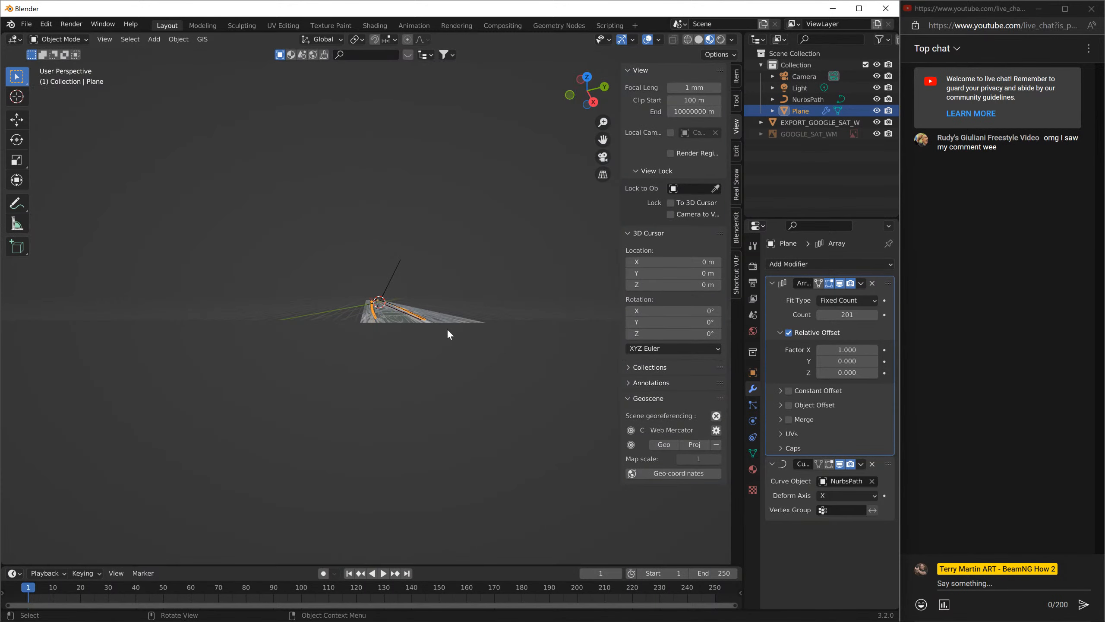
{"action": "left_click", "coordinate": [695, 88]}
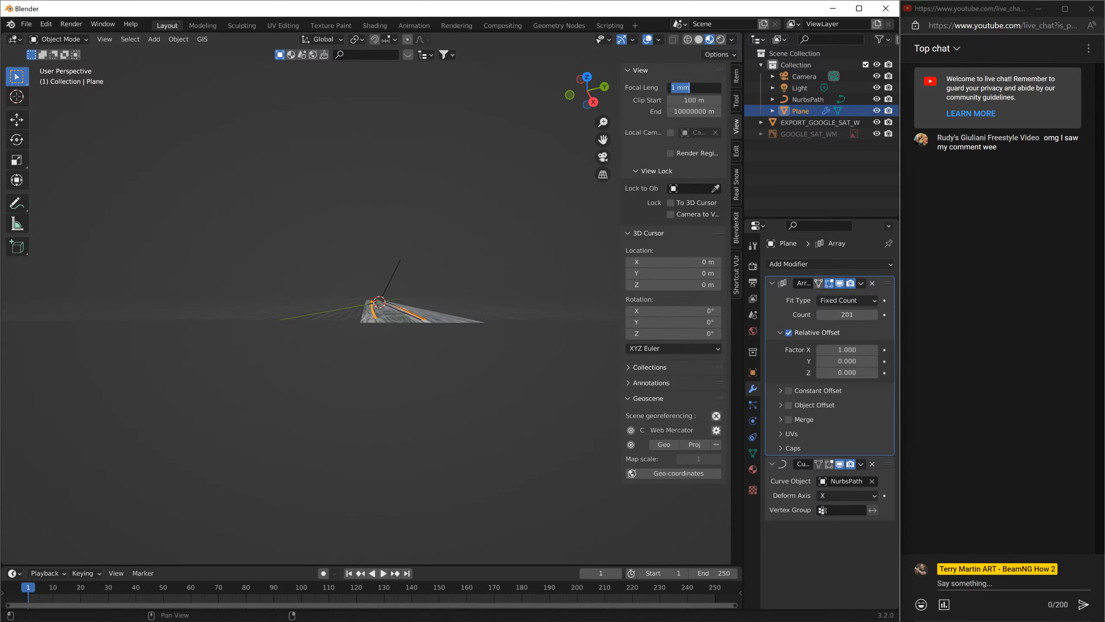
{"action": "type", "text": "50"}
{"action": "key", "text": "Return"}
- Set the viewport's clip start to 0.01 m for a close view of the road surface
{"action": "left_click", "coordinate": [694, 100]}
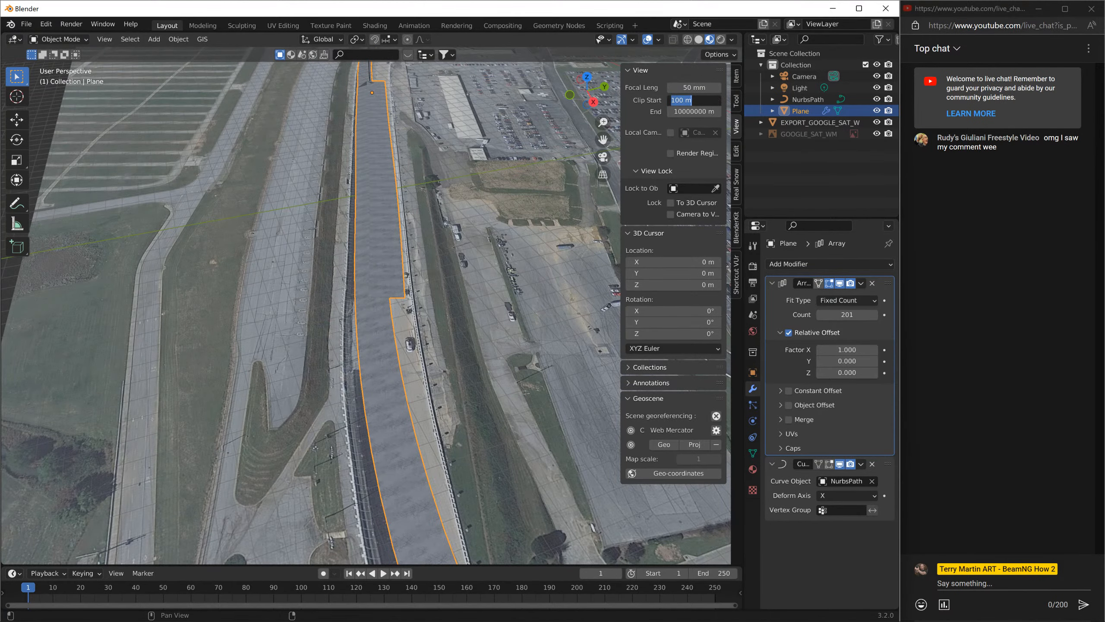
{"action": "scroll", "coordinate": [432, 382], "scroll_direction": "up", "scroll_amount": 10}
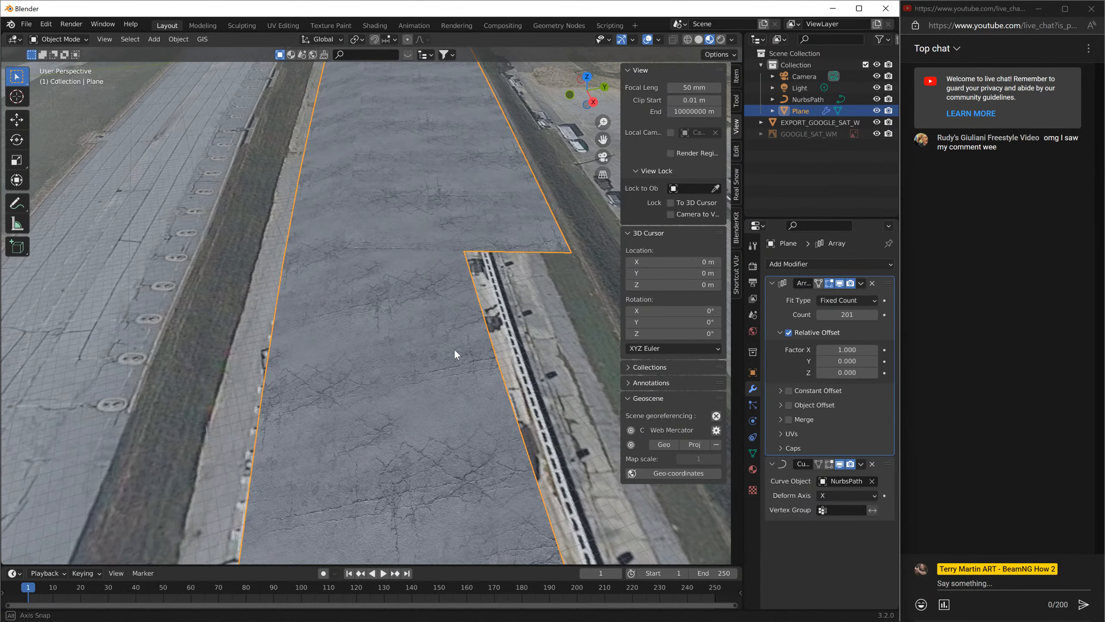
- Examine the road surface along the straight, the overlapping road ends and the fit around the banked turn
{"action": "mouse_move", "coordinate": [454, 349]}
{"action": "middle_mouse_down"}
{"action": "mouse_move", "coordinate": [439, 332]}
{"action": "mouse_move", "coordinate": [449, 334]}
{"action": "middle_mouse_up"}
{"action": "scroll", "coordinate": [369, 204], "scroll_direction": "down", "scroll_amount": 3}
{"action": "middle_click_drag", "start_coordinate": [369, 204], "coordinate": [396, 371], "text": "shift"}
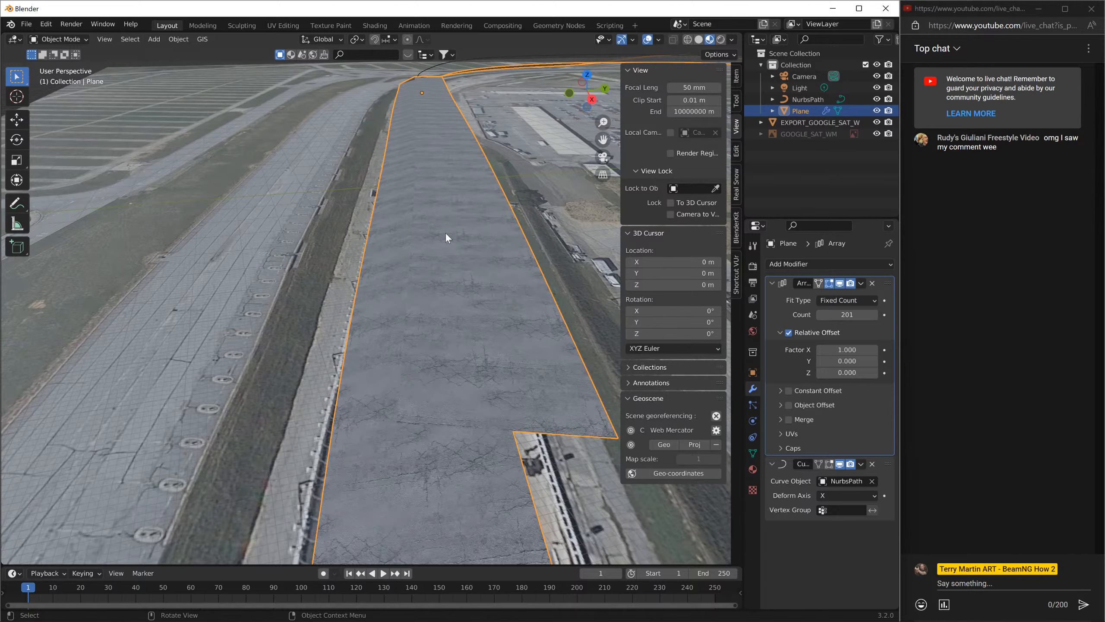
{"action": "scroll", "coordinate": [480, 340], "scroll_direction": "down", "scroll_amount": 2}
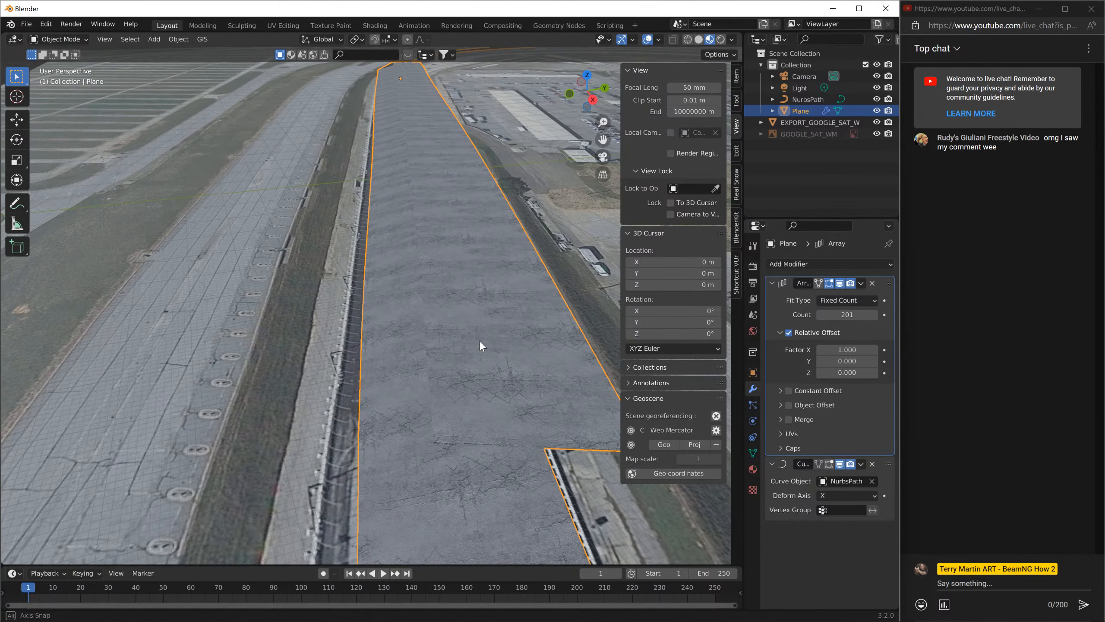
{"action": "middle_click_drag", "start_coordinate": [482, 324], "coordinate": [305, 285]}
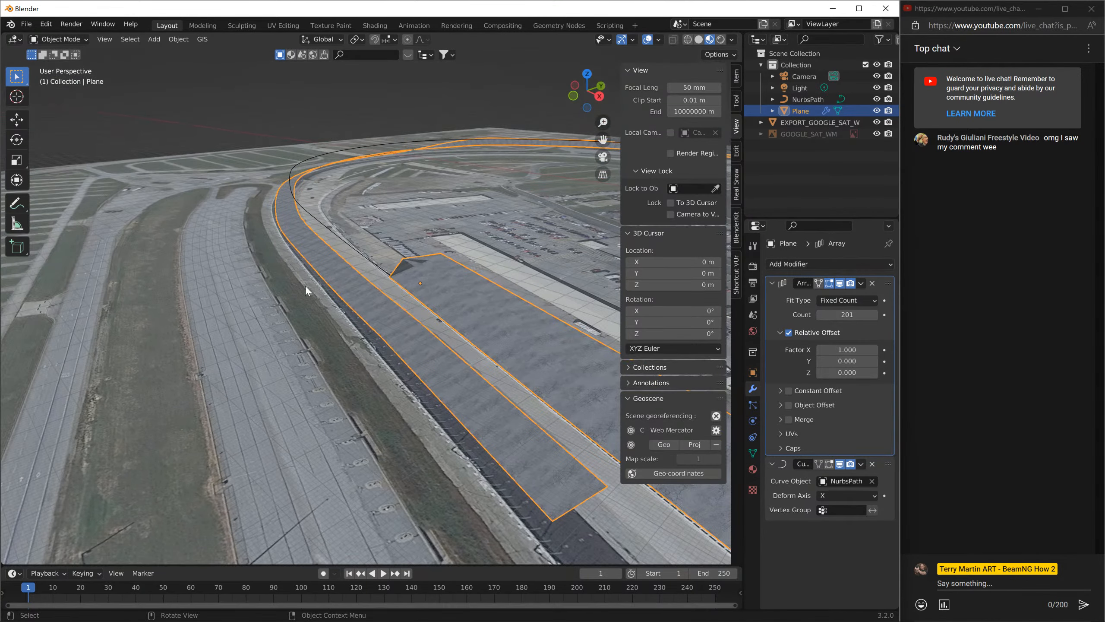
{"action": "middle_click_drag", "start_coordinate": [313, 183], "coordinate": [343, 302]}
{"action": "middle_click_drag", "start_coordinate": [378, 342], "coordinate": [701, 378]}
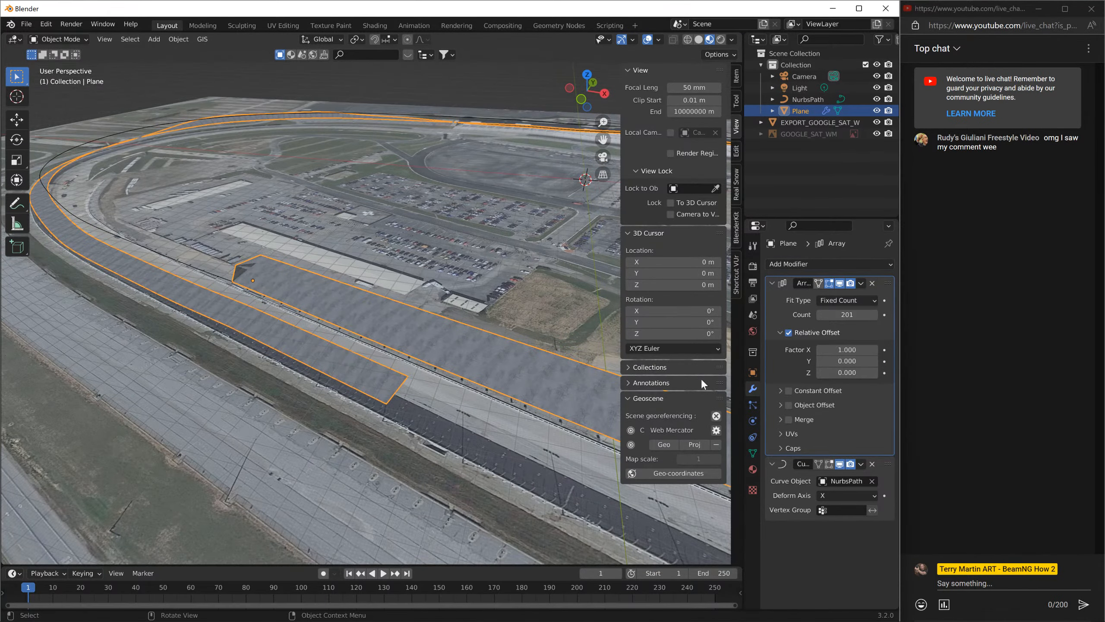
- Apply the road plane's Array and Curve modifiers and add a Shrinkwrap modifier to it
{"action": "left_click", "coordinate": [861, 282]}
{"action": "left_click", "coordinate": [848, 296]}
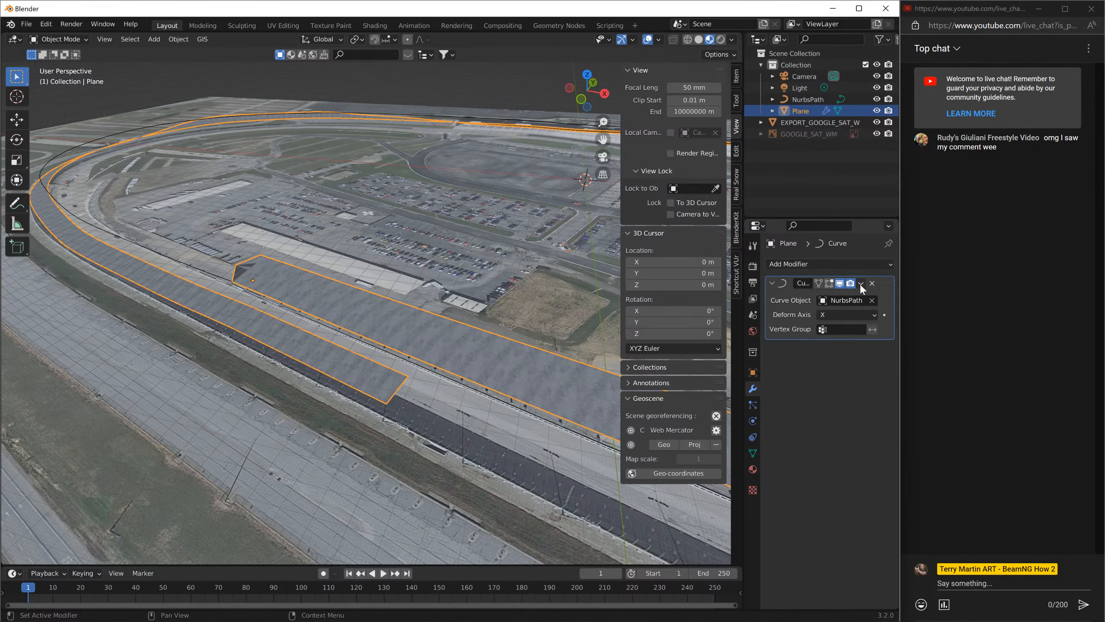
{"action": "left_click", "coordinate": [861, 284]}
{"action": "left_click", "coordinate": [848, 296]}
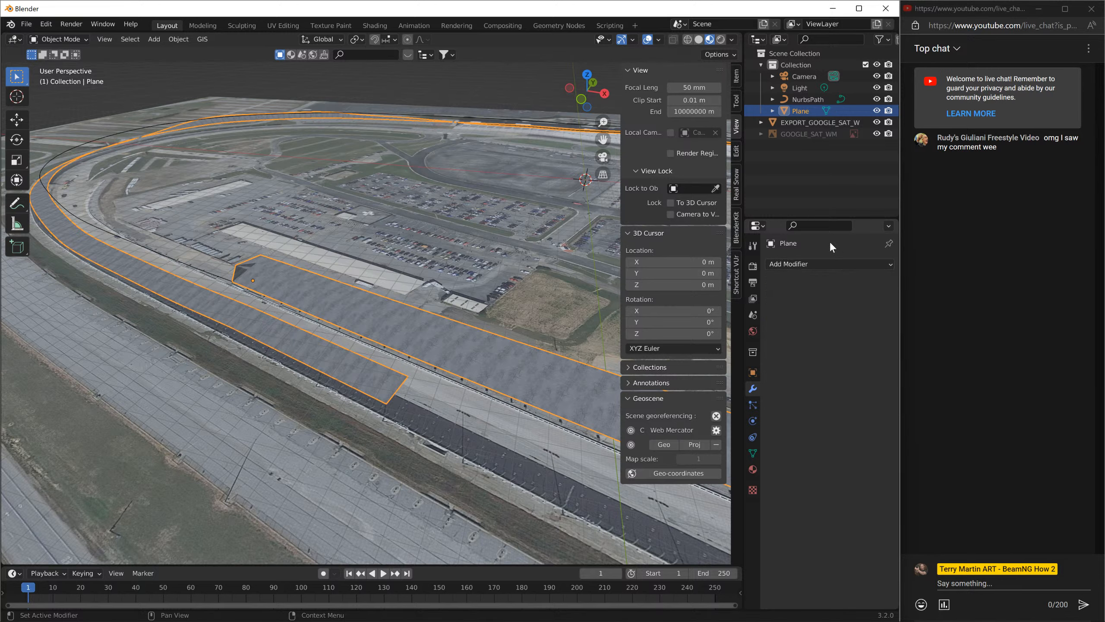
{"action": "left_click", "coordinate": [811, 265]}
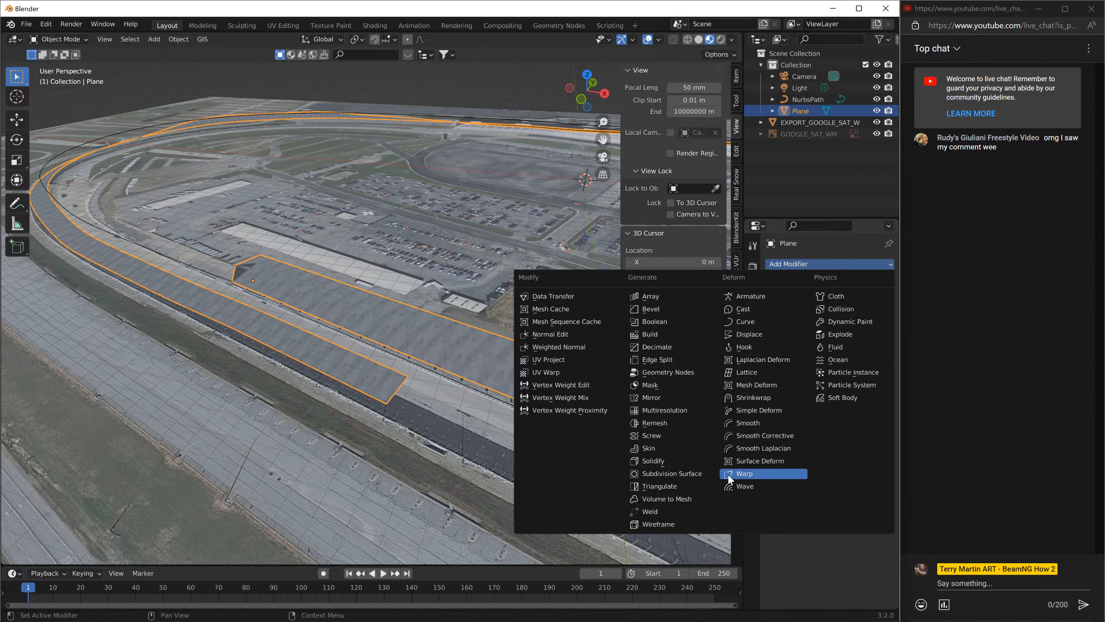
{"action": "left_click", "coordinate": [766, 401]}
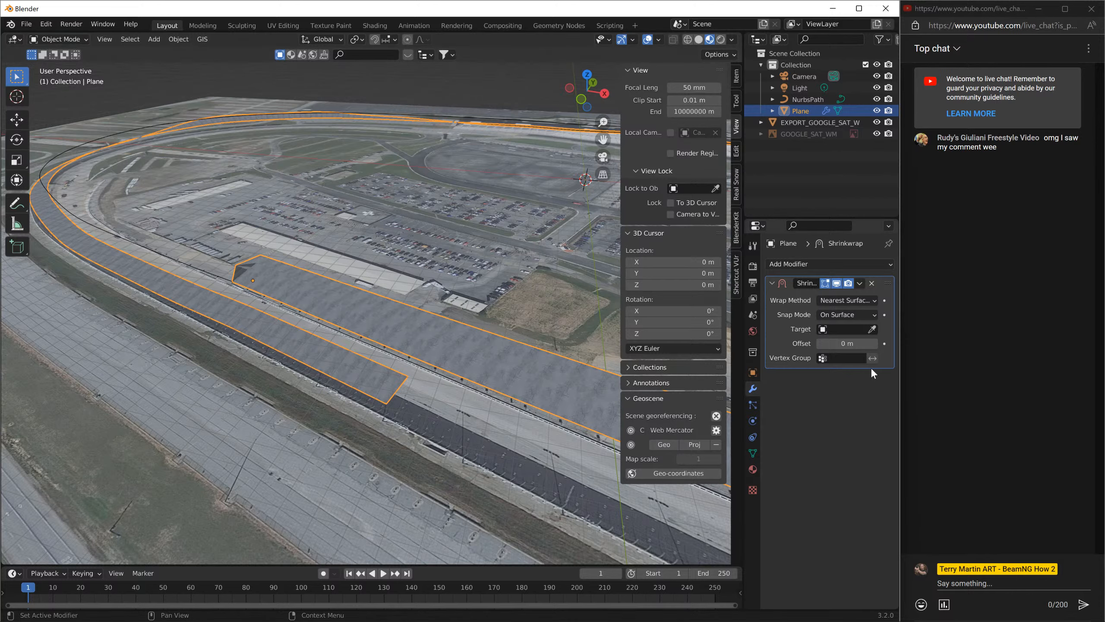
- Target the Shrinkwrap modifier at the EXPORT_GOOGLE_SAT_WM terrain and apply it to the road plane
{"action": "left_click", "coordinate": [872, 329]}
{"action": "left_click", "coordinate": [528, 441]}
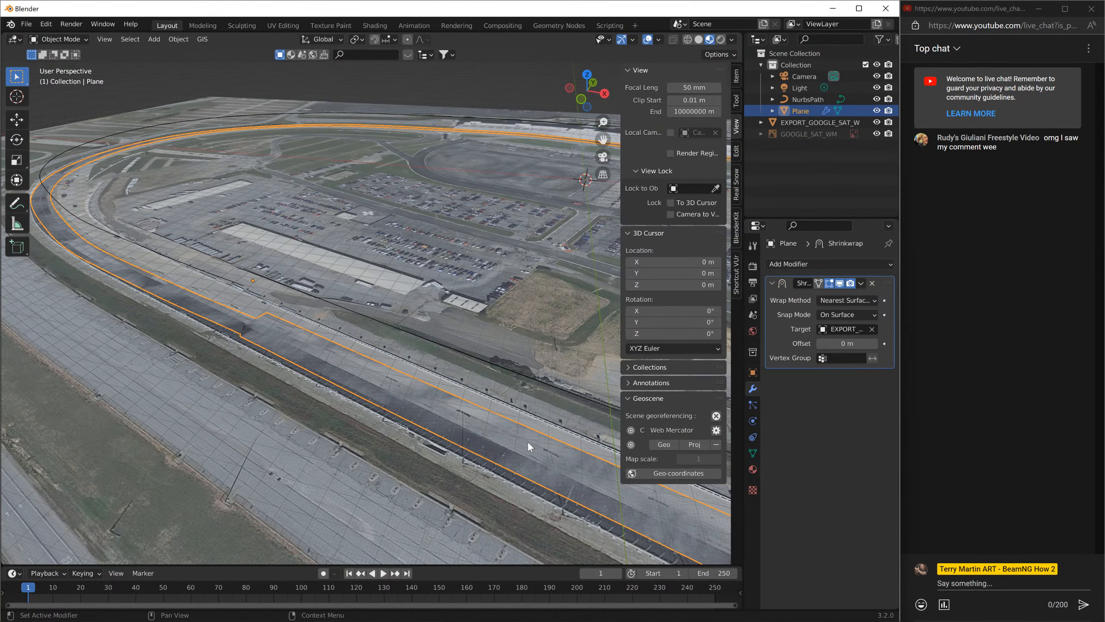
{"action": "middle_click_drag", "start_coordinate": [297, 394], "coordinate": [435, 391]}
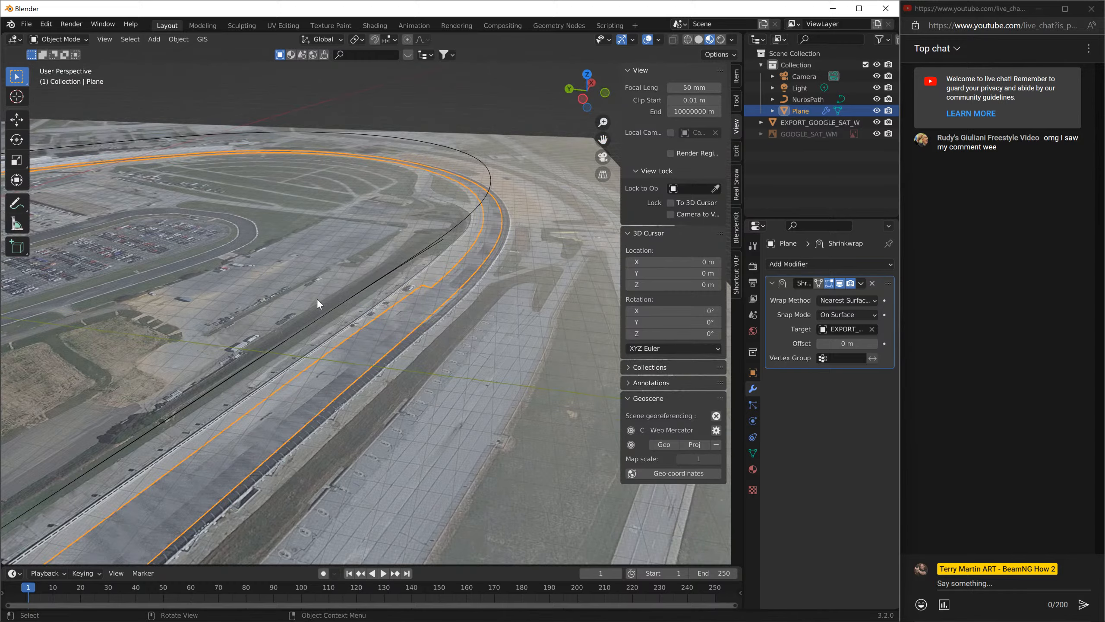
{"action": "middle_click_drag", "start_coordinate": [317, 298], "coordinate": [42, 470]}
{"action": "middle_click_drag", "start_coordinate": [74, 352], "coordinate": [675, 282], "text": "shift"}
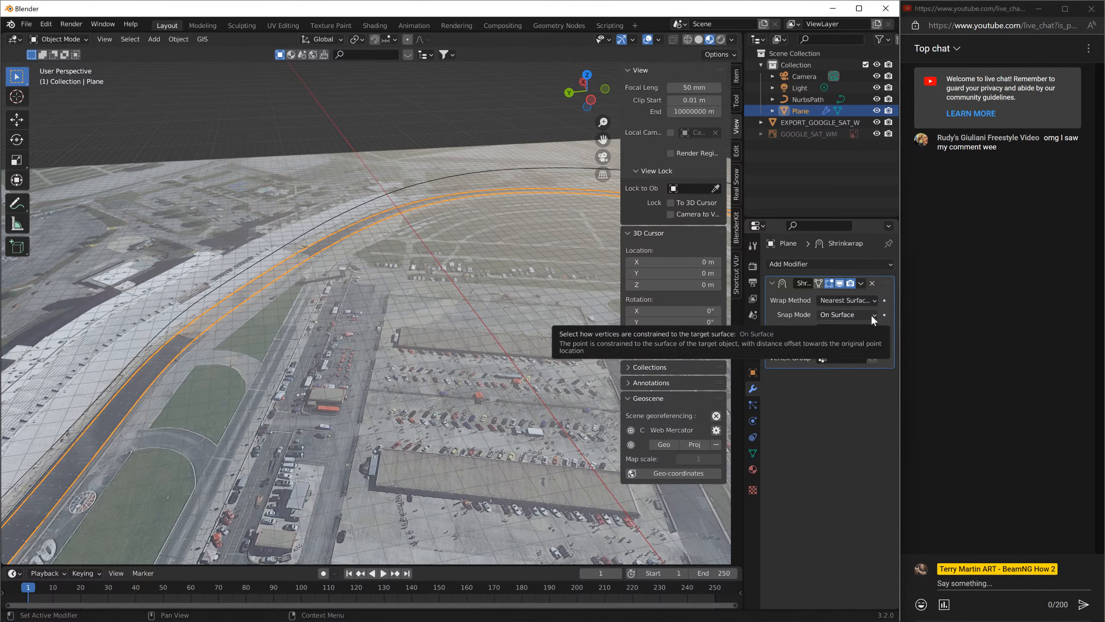
{"action": "left_click", "coordinate": [861, 283]}
{"action": "left_click", "coordinate": [852, 297]}
{"action": "scroll", "coordinate": [370, 283], "scroll_direction": "down", "scroll_amount": 5}
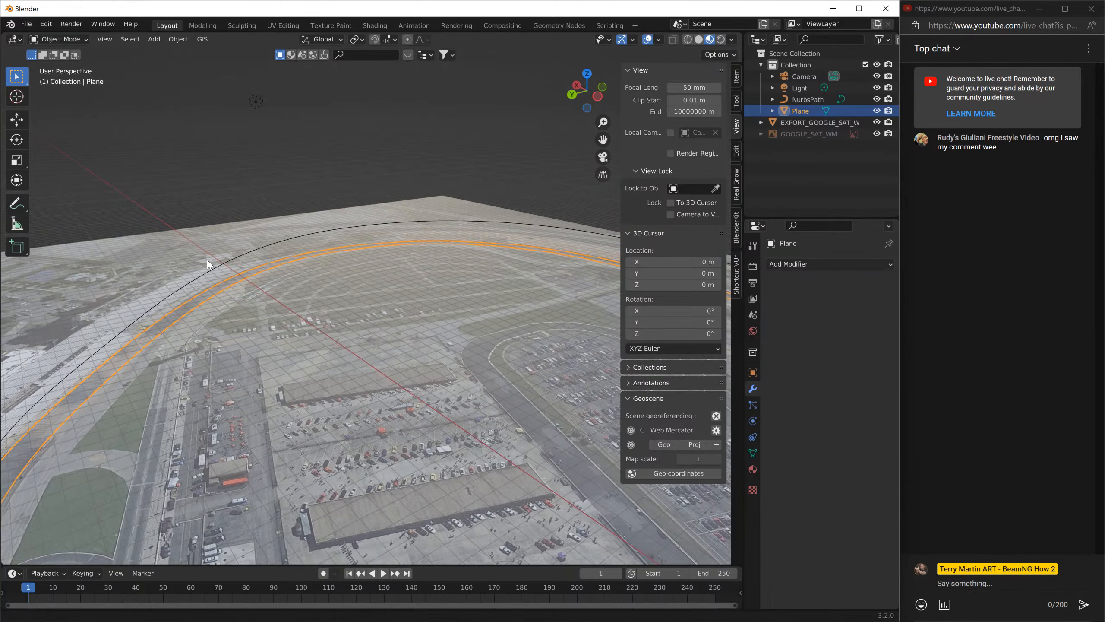
- Raise the road plane about 0.9 m along the global Z axis above the satellite terrain
{"action": "middle_click_drag", "start_coordinate": [370, 369], "coordinate": [25, 564]}
{"action": "middle_click_drag", "start_coordinate": [297, 426], "coordinate": [511, 357], "text": "shift"}
{"action": "middle_click_drag", "start_coordinate": [260, 385], "coordinate": [451, 289], "text": "shift"}
{"action": "scroll", "coordinate": [362, 315], "scroll_direction": "up", "scroll_amount": 2}
{"action": "left_click", "coordinate": [219, 403]}
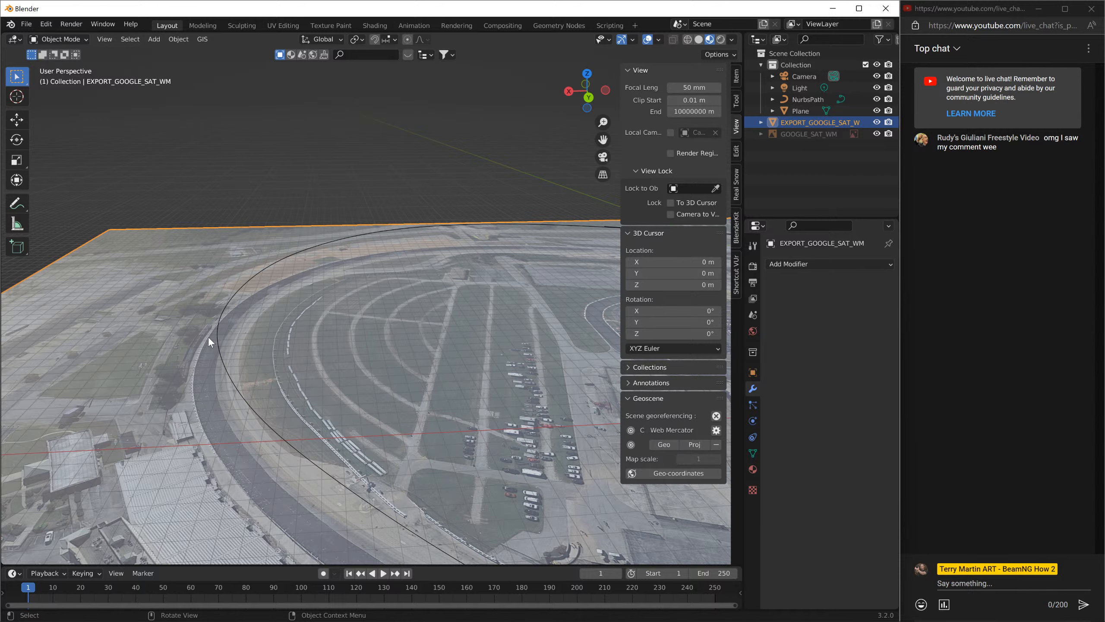
{"action": "left_click", "coordinate": [223, 338]}
{"action": "key", "text": "g"}
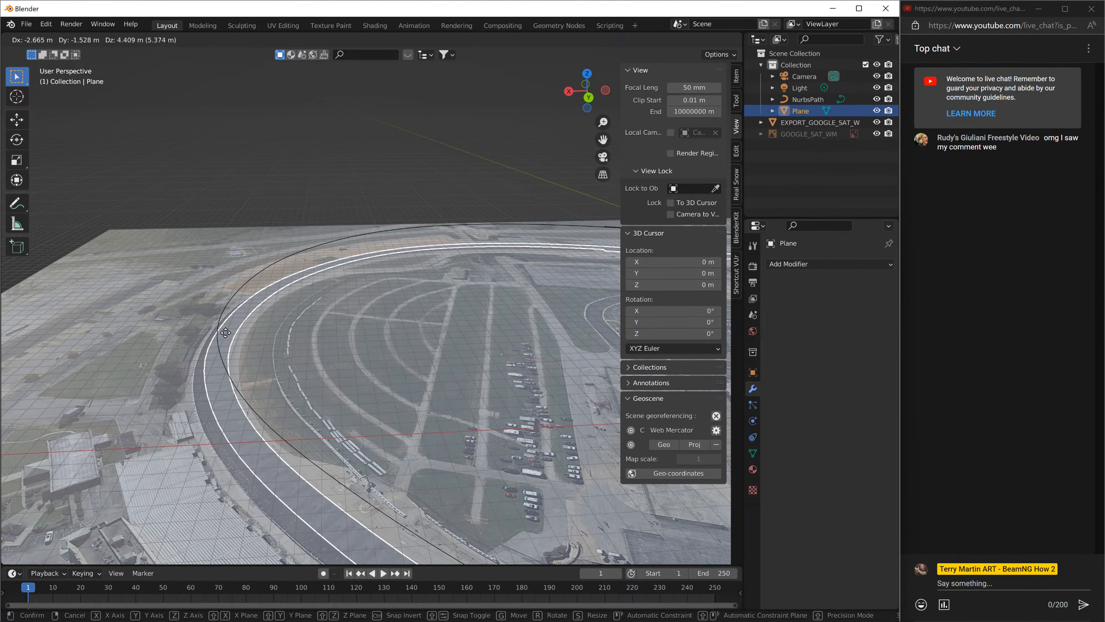
{"action": "key", "text": "z"}
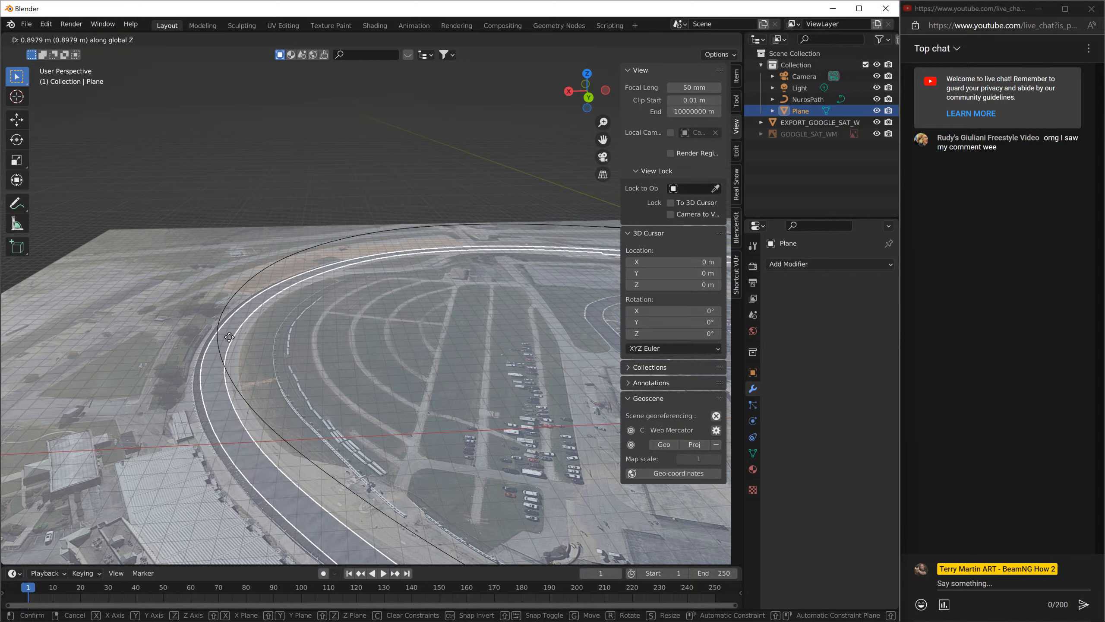
{"action": "left_click", "coordinate": [229, 337]}
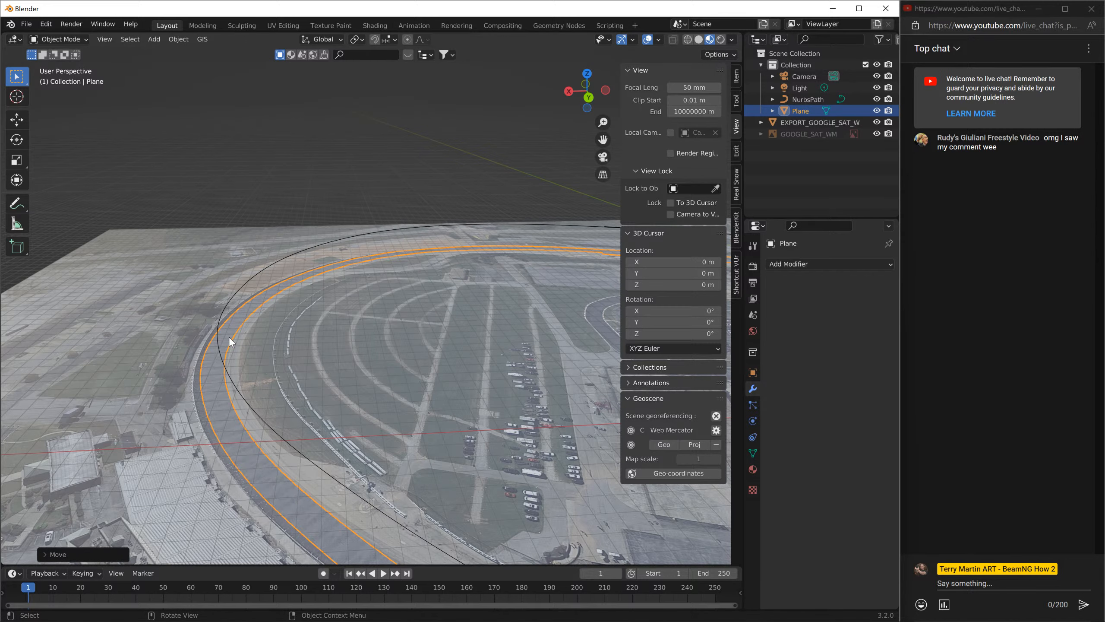
- Delete the NurbsPath curve running around the track
{"action": "left_click", "coordinate": [241, 293]}
{"action": "left_click", "coordinate": [250, 282]}
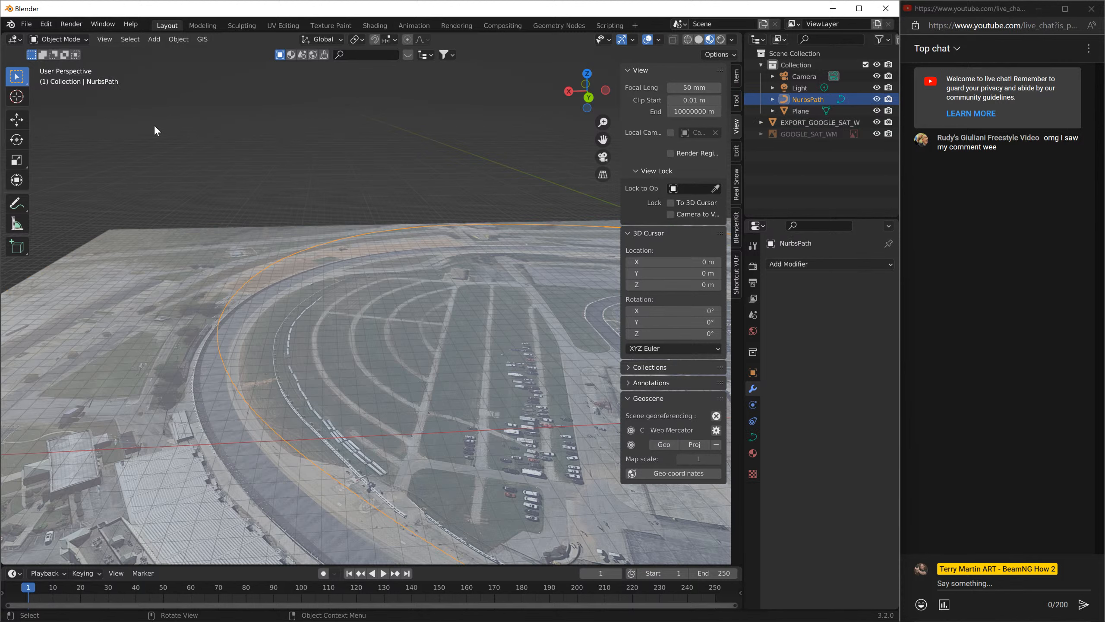
{"action": "left_click", "coordinate": [61, 39]}
{"action": "left_click", "coordinate": [226, 328]}
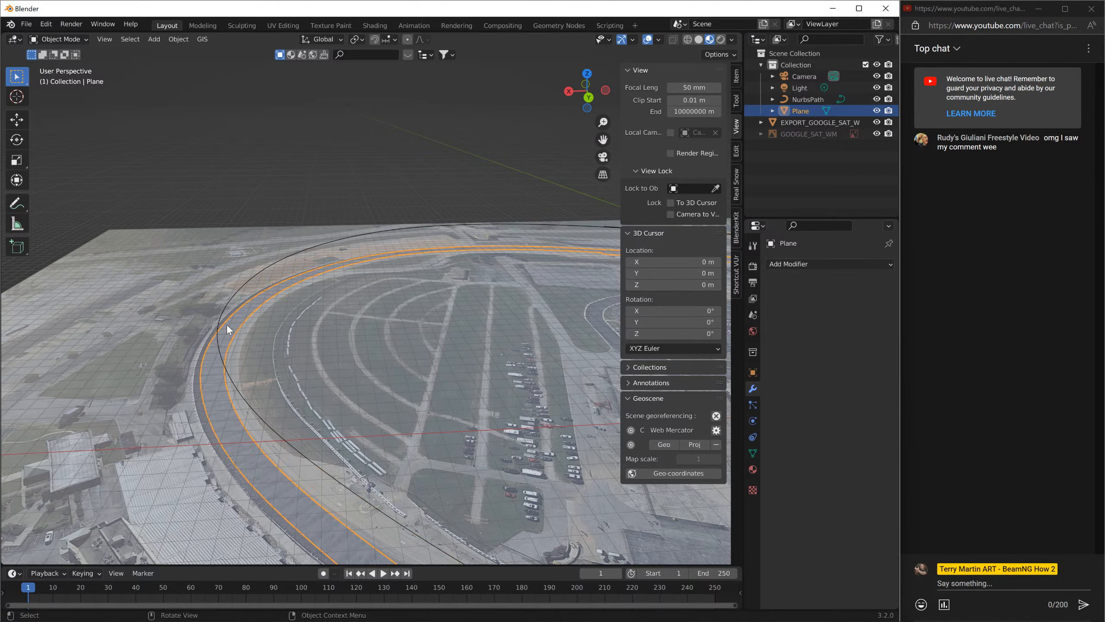
{"action": "left_click", "coordinate": [234, 295]}
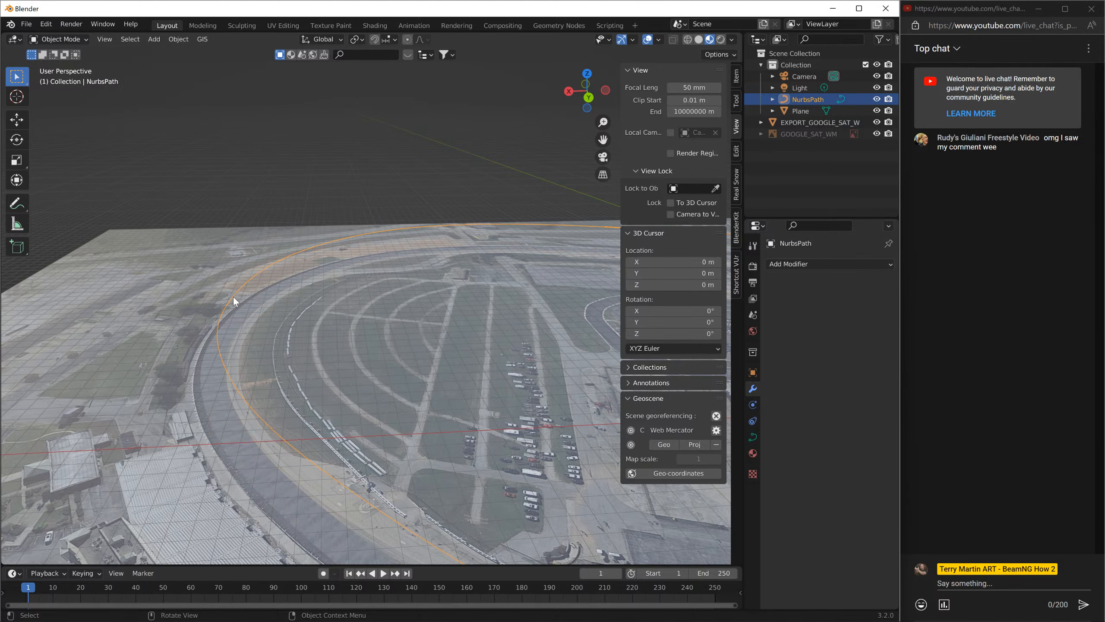
{"action": "key", "text": "Delete"}
- Select the road plane's vertices around the outer bend of the turn in Edit Mode and enable proportional editing
{"action": "left_click", "coordinate": [228, 318]}
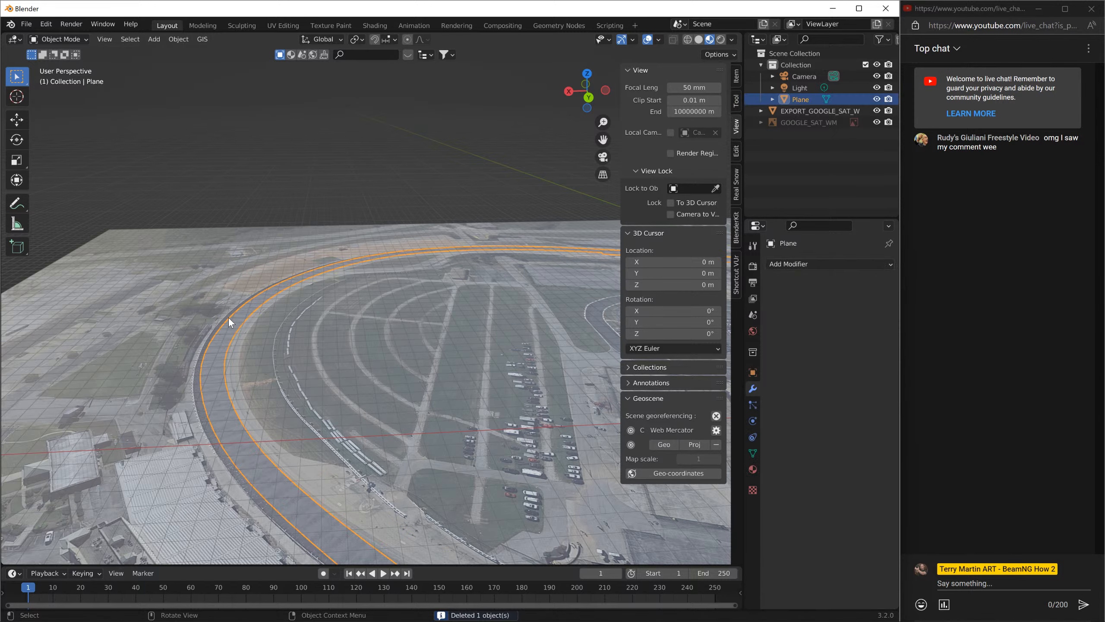
{"action": "left_click", "coordinate": [59, 39]}
{"action": "left_click", "coordinate": [61, 55]}
{"action": "middle_click_drag", "start_coordinate": [94, 252], "coordinate": [123, 347]}
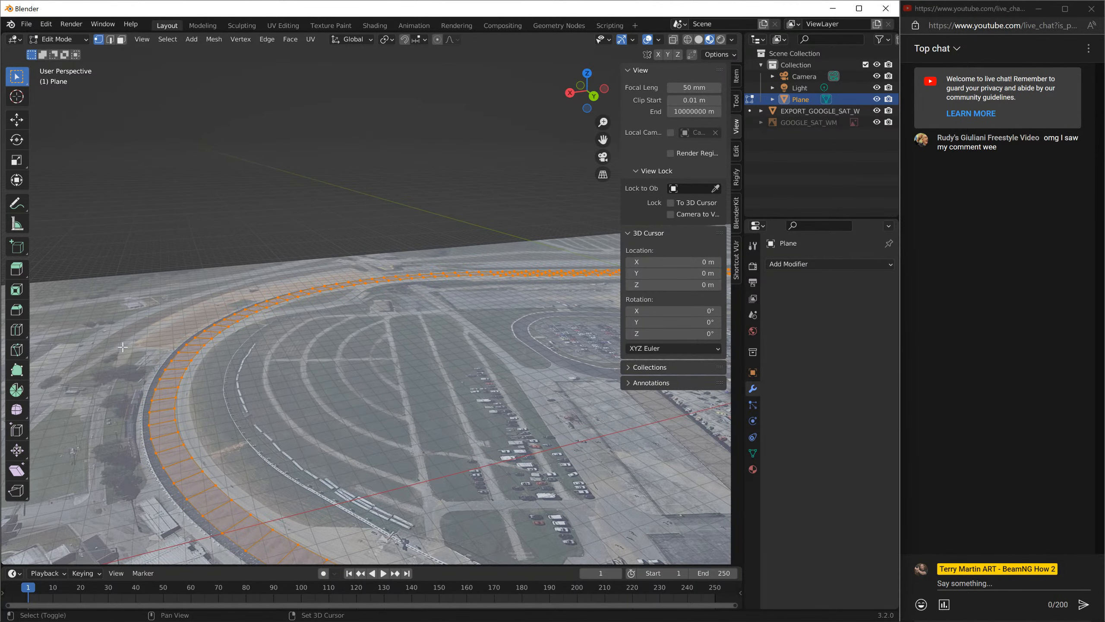
{"action": "left_click_drag", "start_coordinate": [129, 344], "coordinate": [232, 463]}
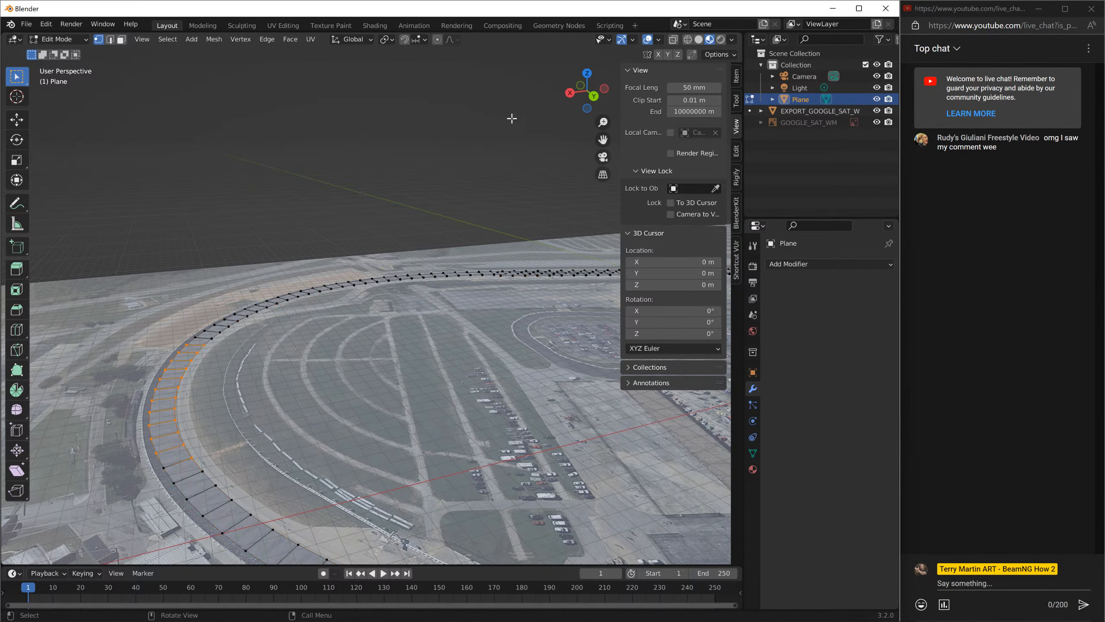
{"action": "left_click", "coordinate": [443, 40]}
- Try rotating the selected turn vertices about -22° around global Y with a proportional size of about 208
{"action": "key", "text": "r"}
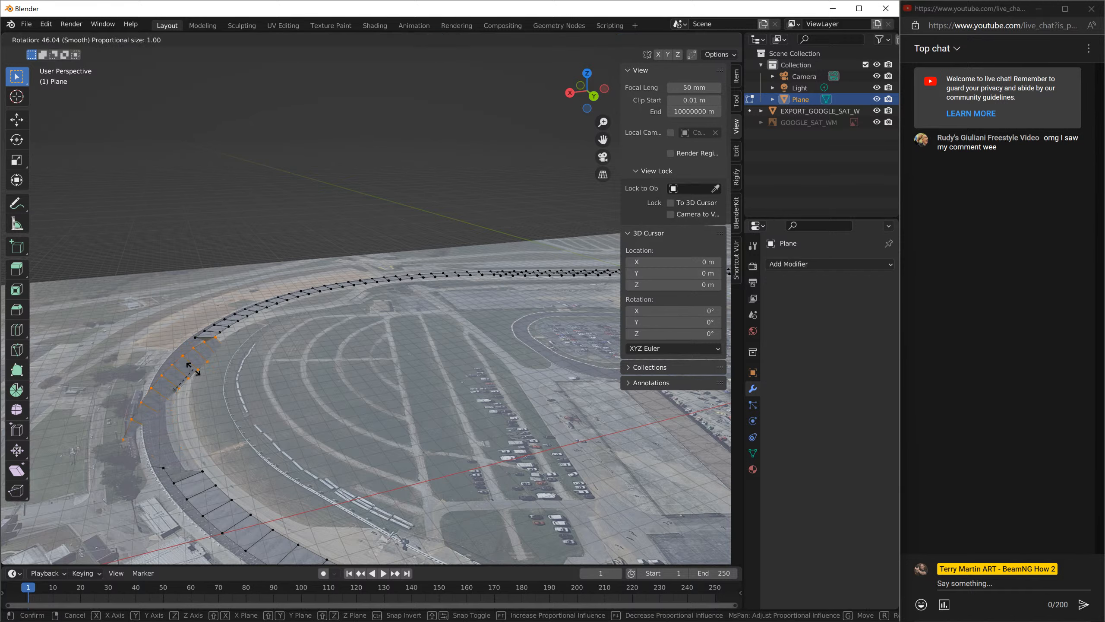
{"action": "key", "text": "x"}
{"action": "key", "text": "y"}
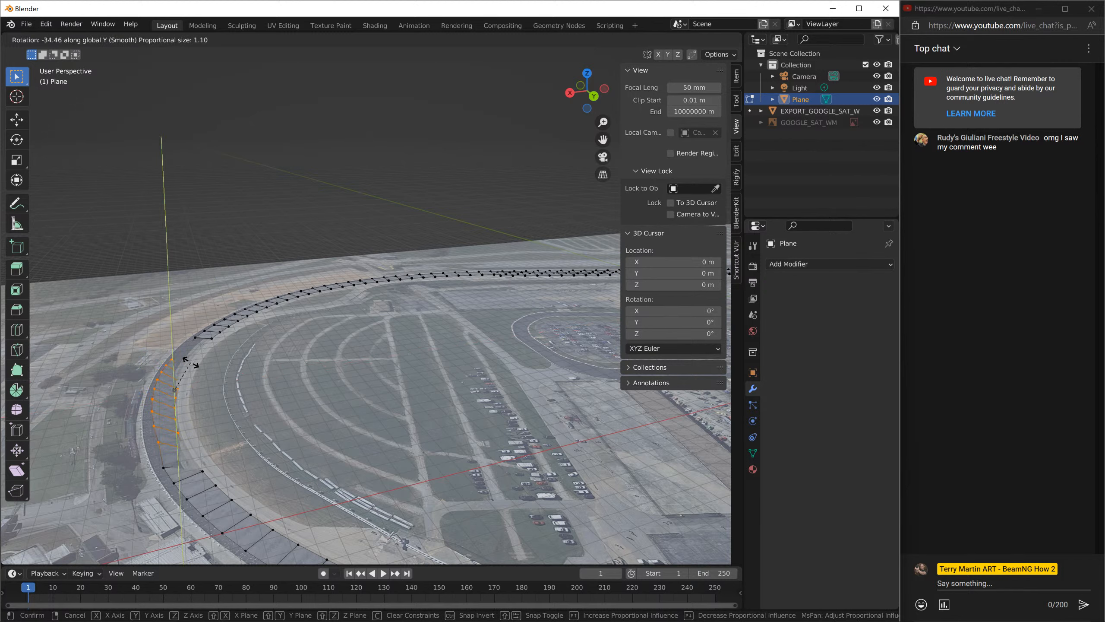
{"action": "scroll", "coordinate": [190, 363], "scroll_direction": "down", "scroll_amount": 20}
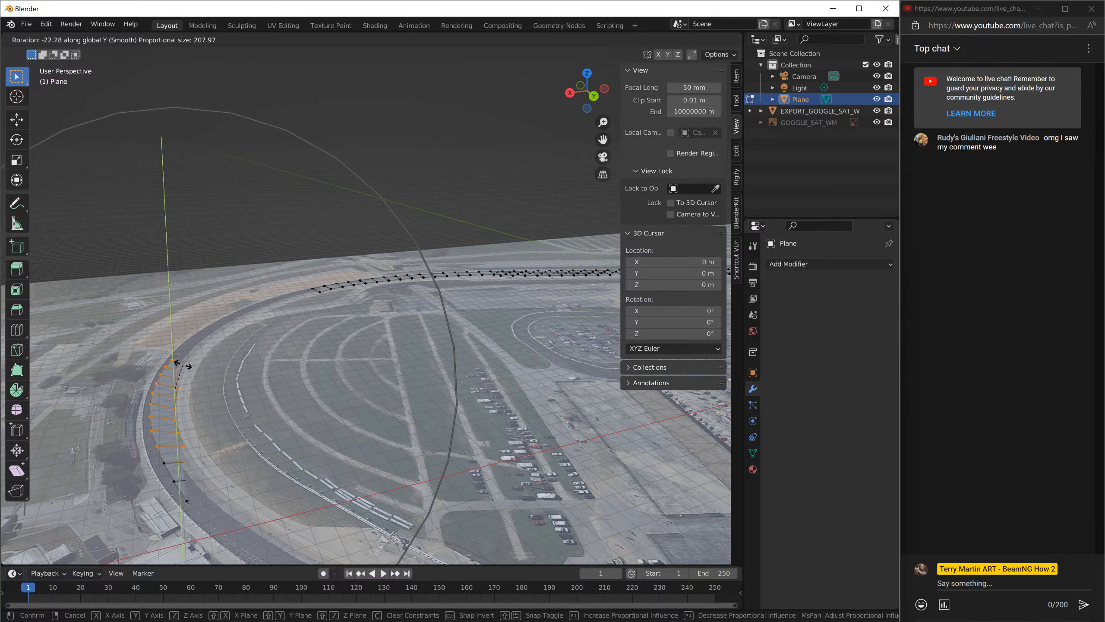
{"action": "left_click", "coordinate": [182, 365]}
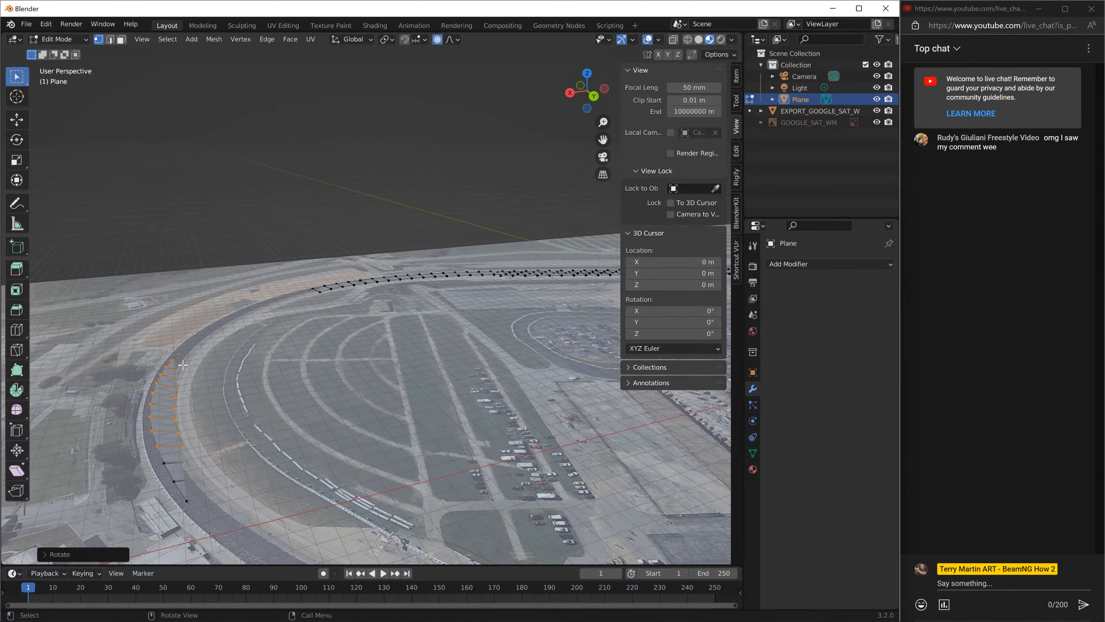
{"action": "middle_click_drag", "start_coordinate": [182, 365], "coordinate": [287, 393]}
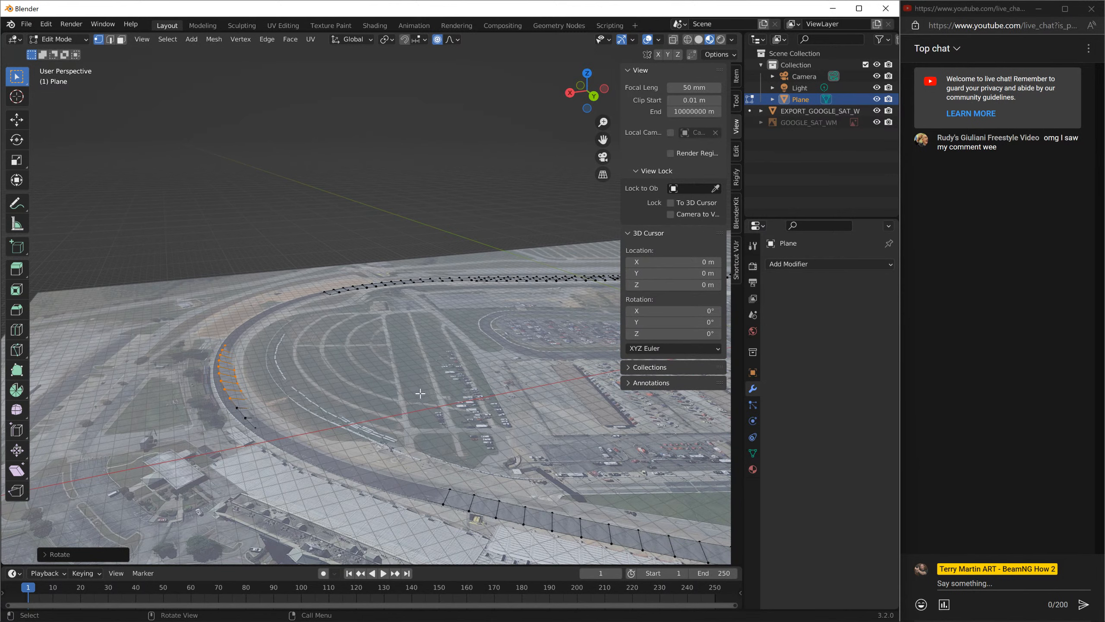
- Try raising all road vertices along global Z, cancel the move, and undo back to the road before the turn's rotation
{"action": "key", "text": "a"}
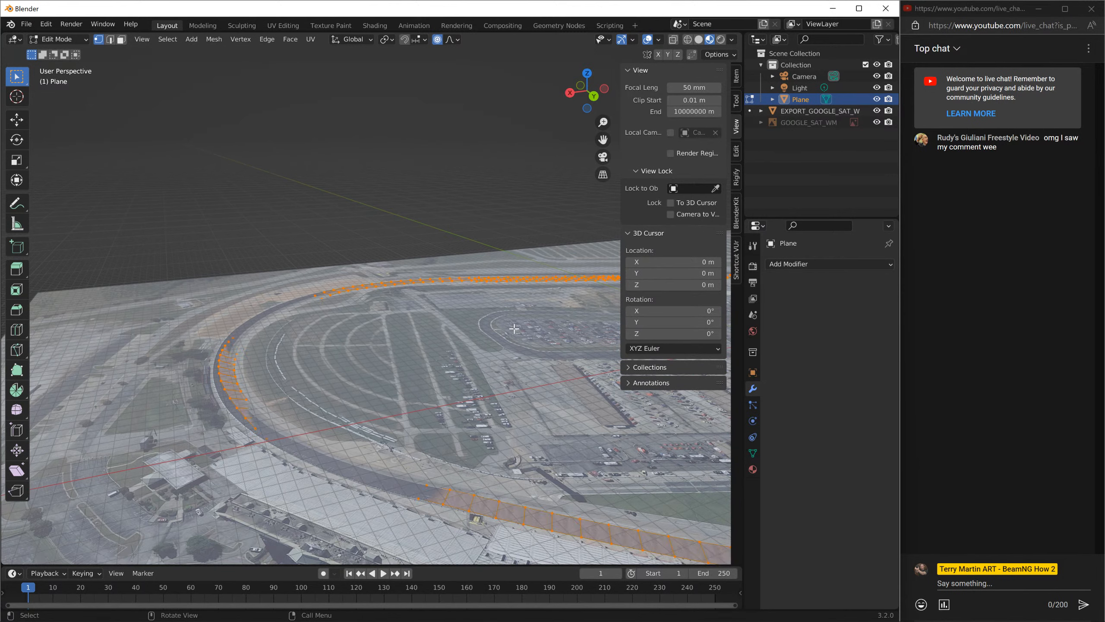
{"action": "key", "text": "g"}
{"action": "key", "text": "z"}
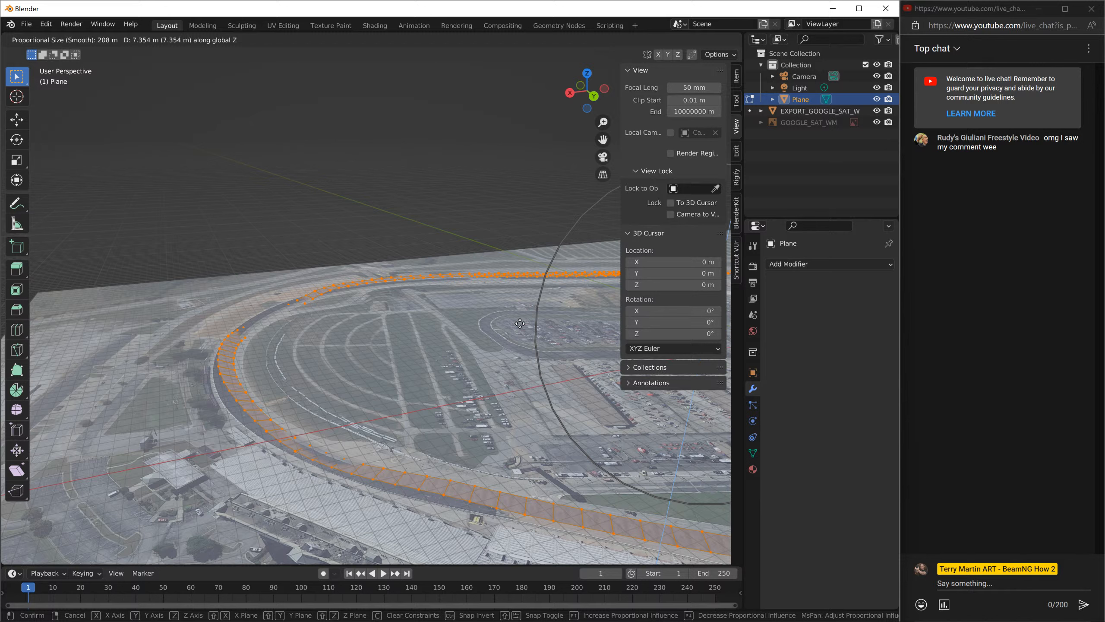
{"action": "key", "text": "Escape"}
{"action": "key", "text": "ctrl+z"}
{"action": "key", "text": "ctrl+z"}
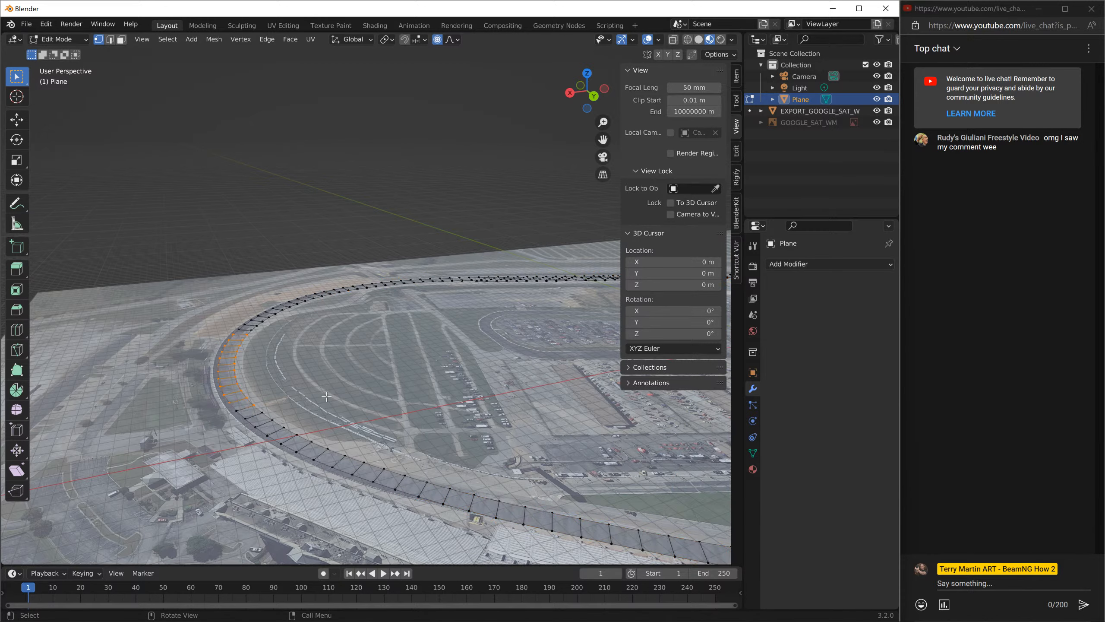
- Tilt the selected turn vertices around the Y axis with the Rotate tool to bank the road
{"action": "key", "text": "r"}
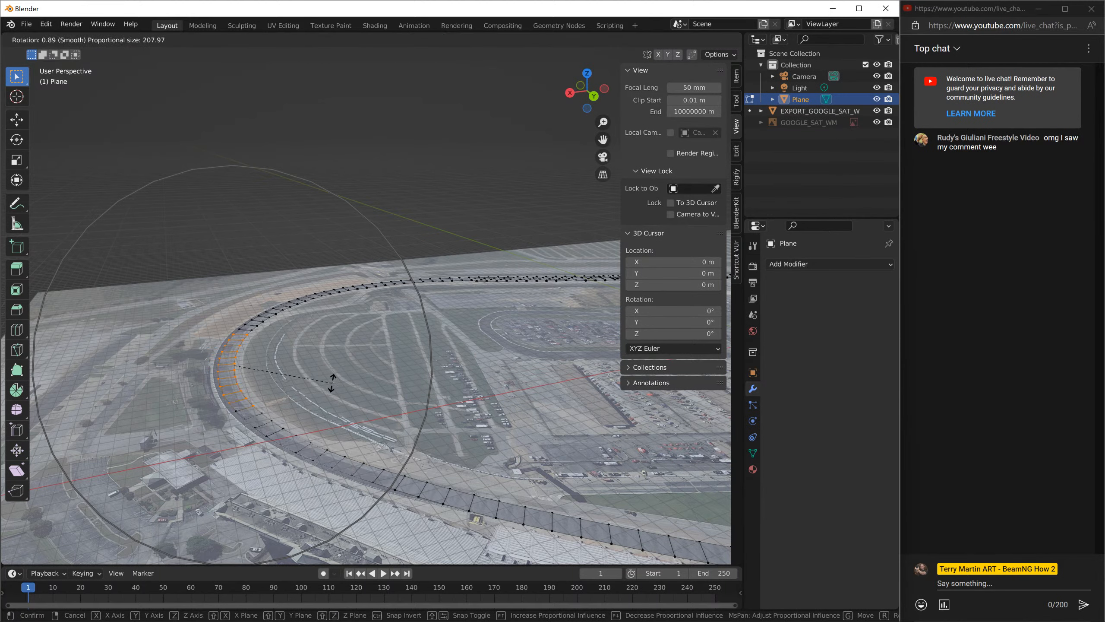
{"action": "key", "text": "Escape"}
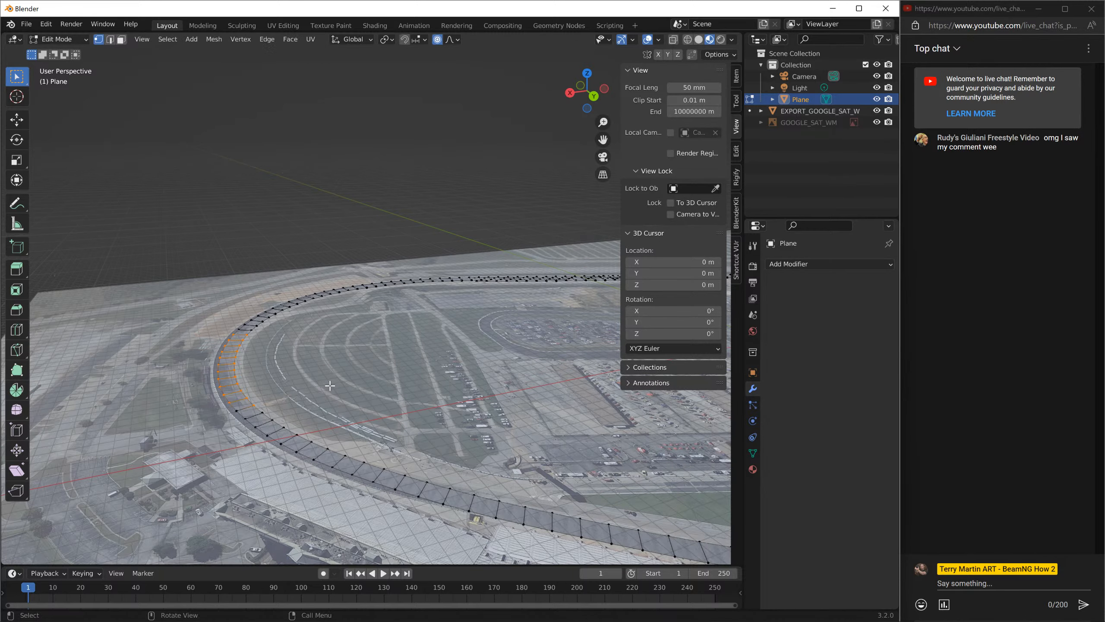
{"action": "left_click", "coordinate": [16, 140]}
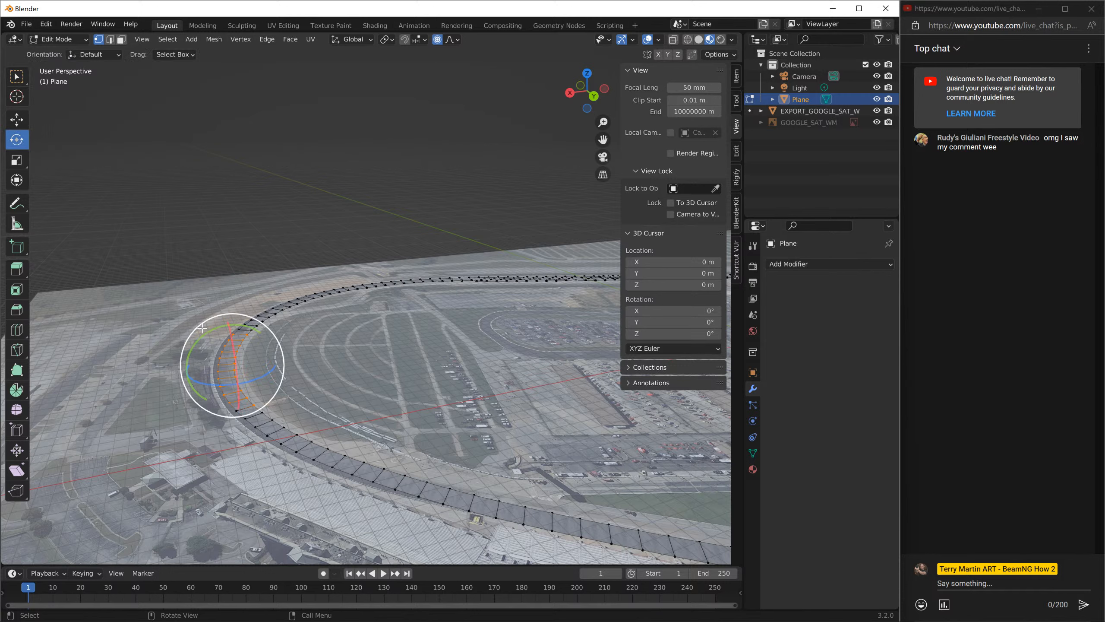
{"action": "left_click_drag", "start_coordinate": [195, 316], "coordinate": [216, 331]}
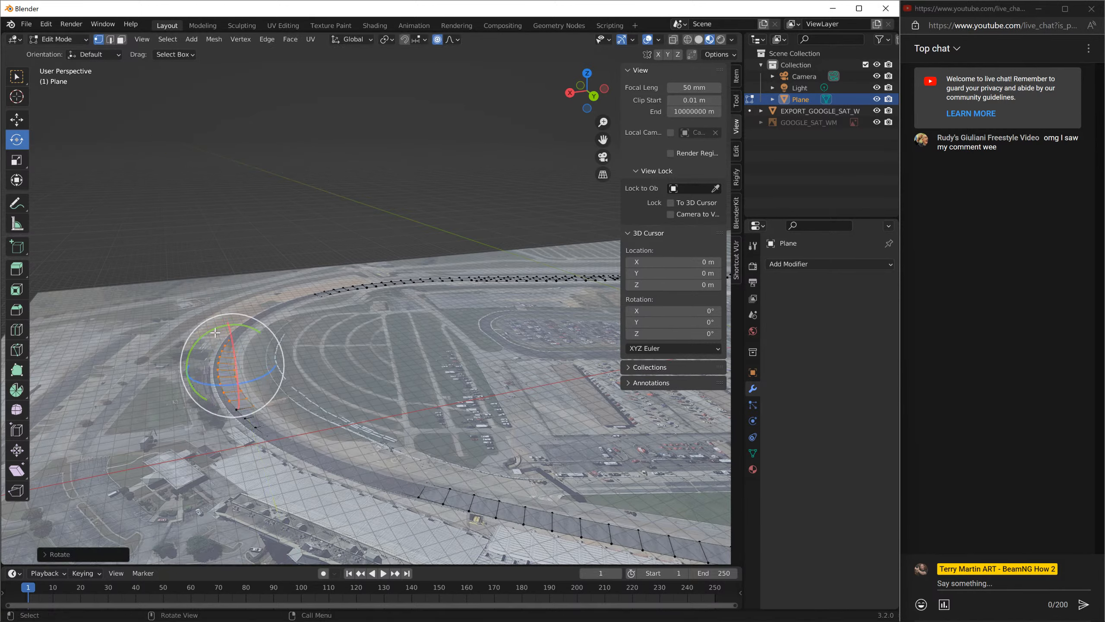
- Raise the banked turn vertices about 8.9 m along global Z with proportional editing at about 208 m
{"action": "key", "text": "g"}
{"action": "key", "text": "z"}
{"action": "mouse_move", "coordinate": [218, 324]}
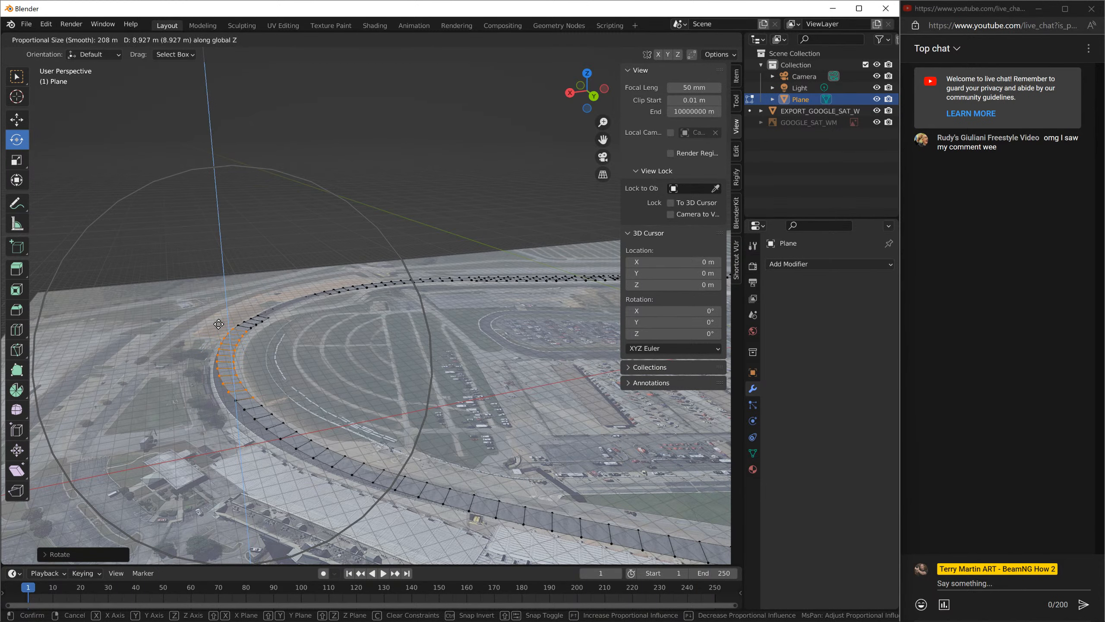
{"action": "left_click", "coordinate": [218, 324]}
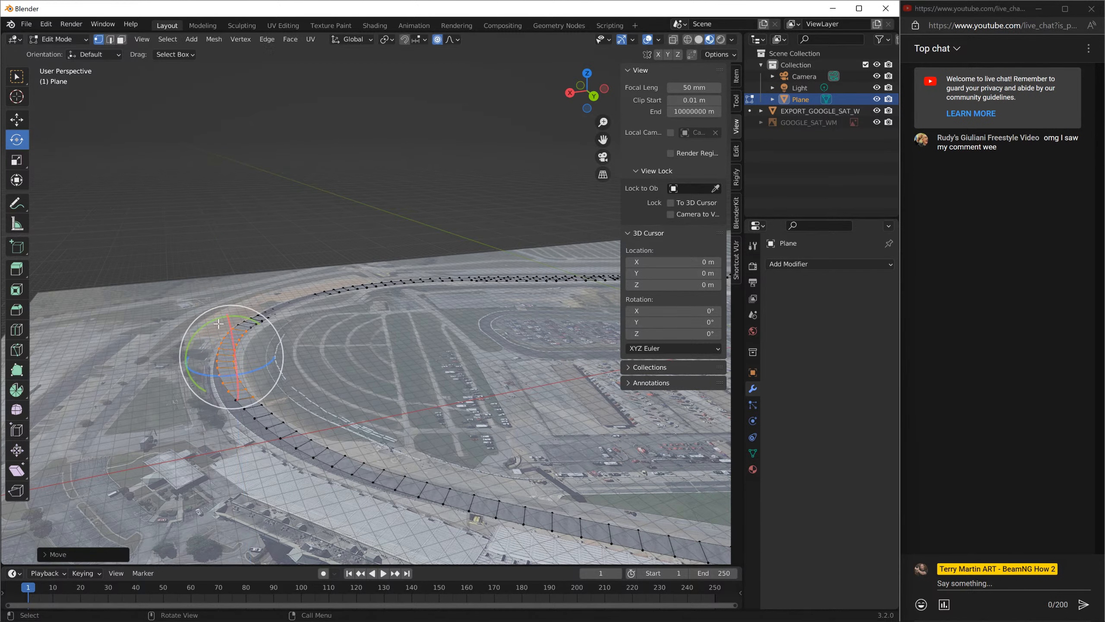
{"action": "middle_click_drag", "start_coordinate": [218, 324], "coordinate": [507, 308]}
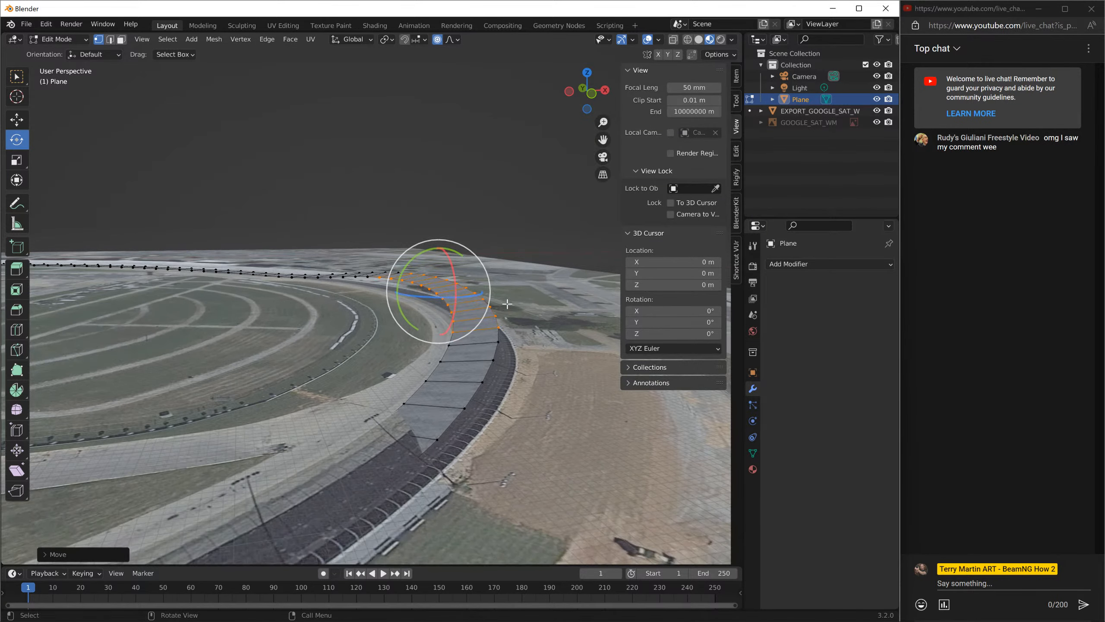
- Lower the banked turn vertices about 5.9 m along global Z with a proportional size of about 97 m
{"action": "key", "text": "g"}
{"action": "right_click", "coordinate": [484, 299]}
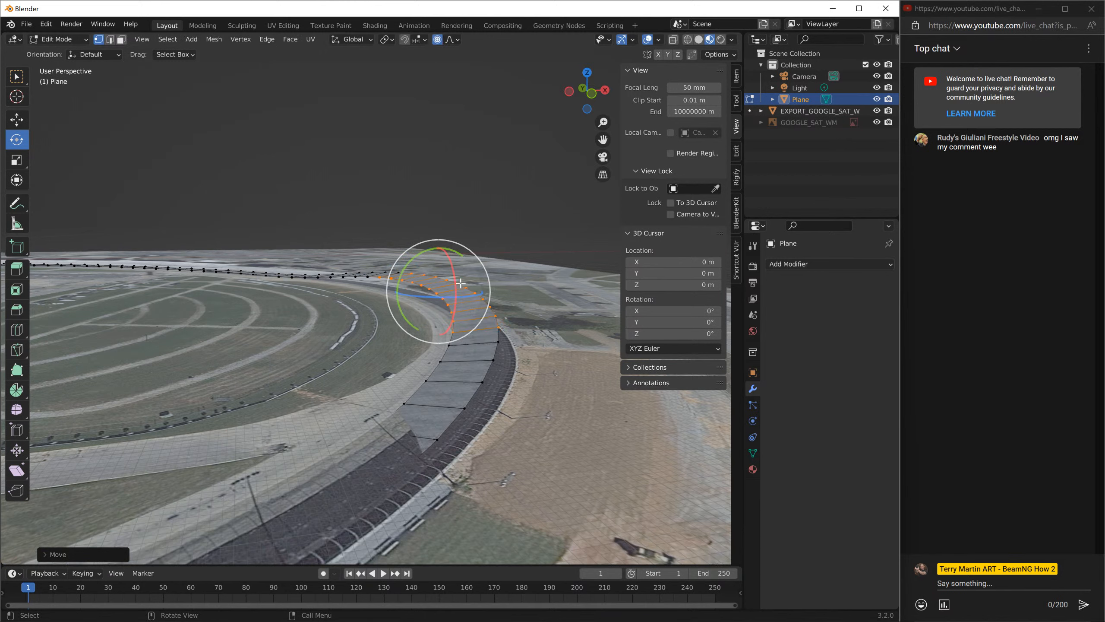
{"action": "key", "text": "g"}
{"action": "key", "text": "z"}
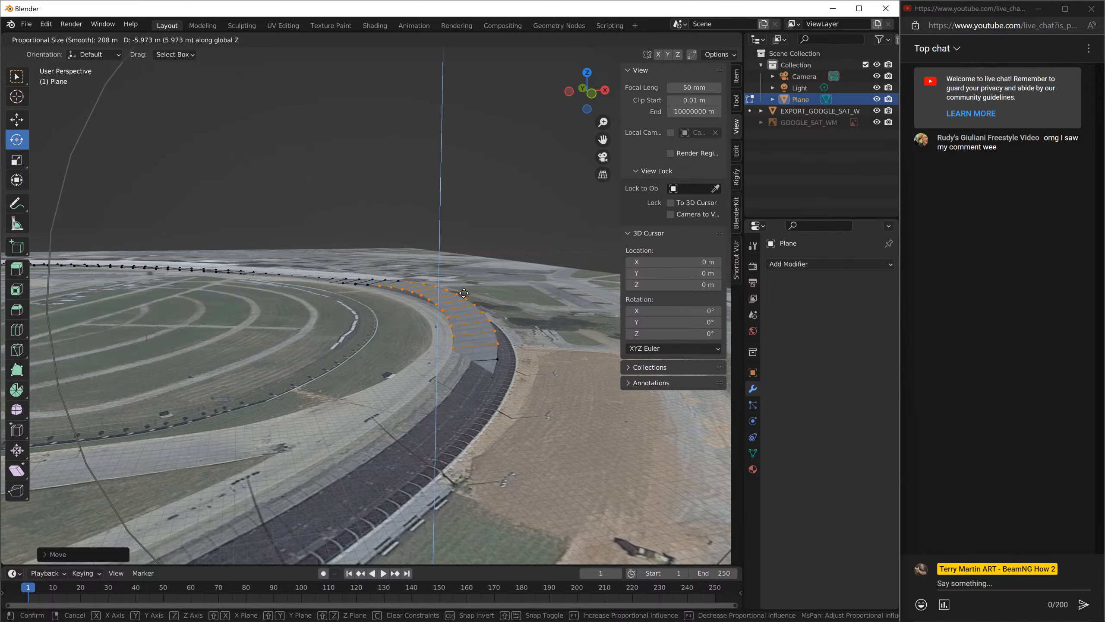
{"action": "scroll", "coordinate": [473, 282], "scroll_direction": "up", "scroll_amount": 2}
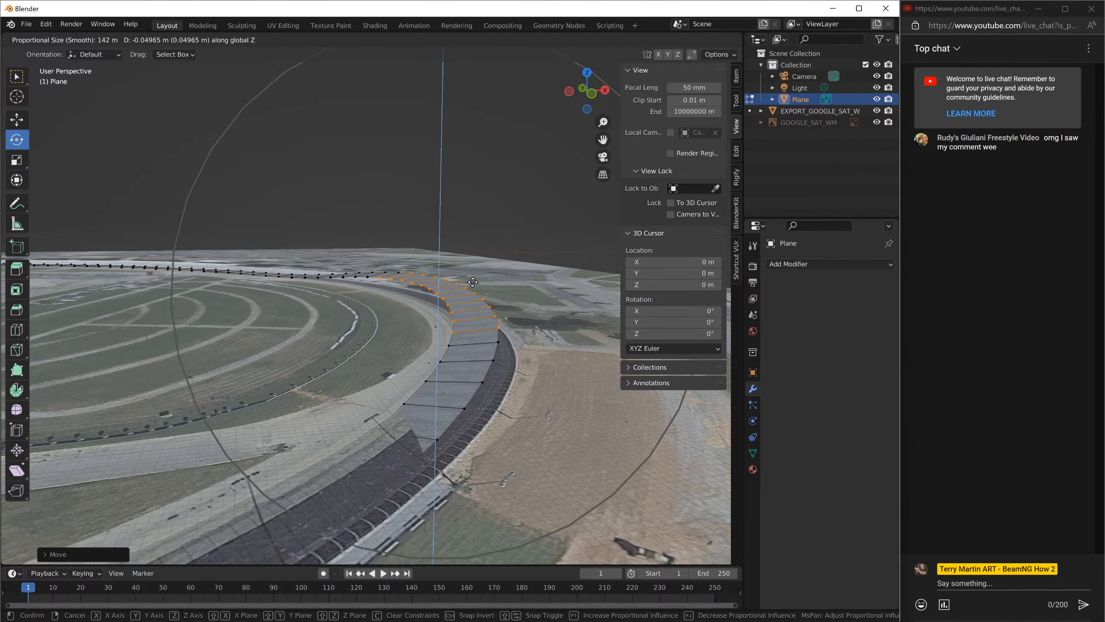
{"action": "scroll", "coordinate": [473, 285], "scroll_direction": "up", "scroll_amount": 15}
{"action": "scroll", "coordinate": [473, 290], "scroll_direction": "down", "scroll_amount": 11}
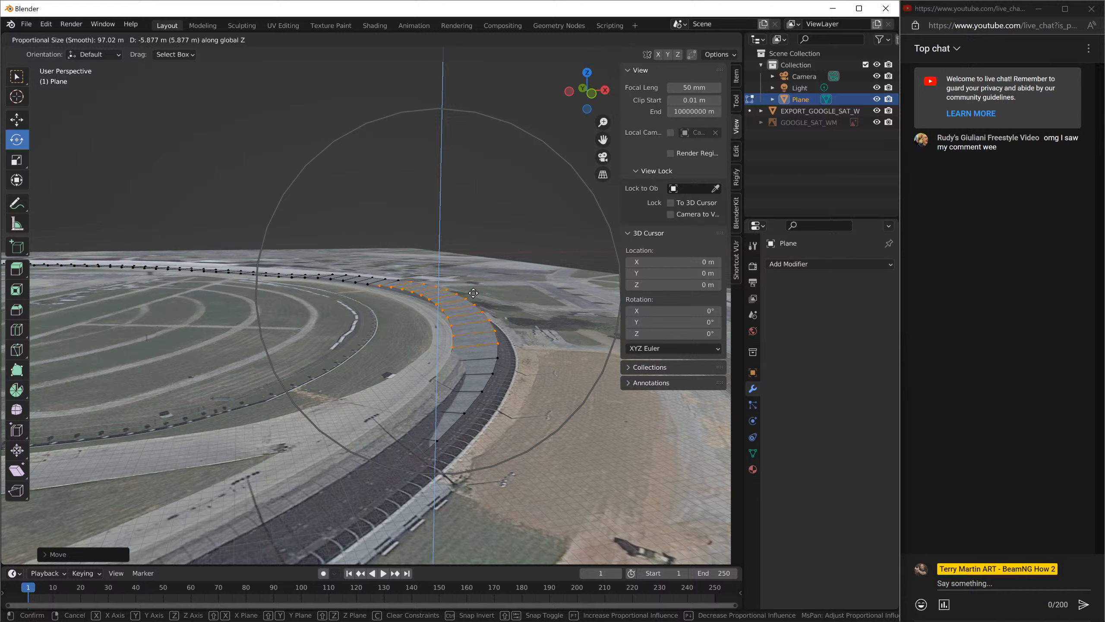
{"action": "left_click", "coordinate": [473, 293]}
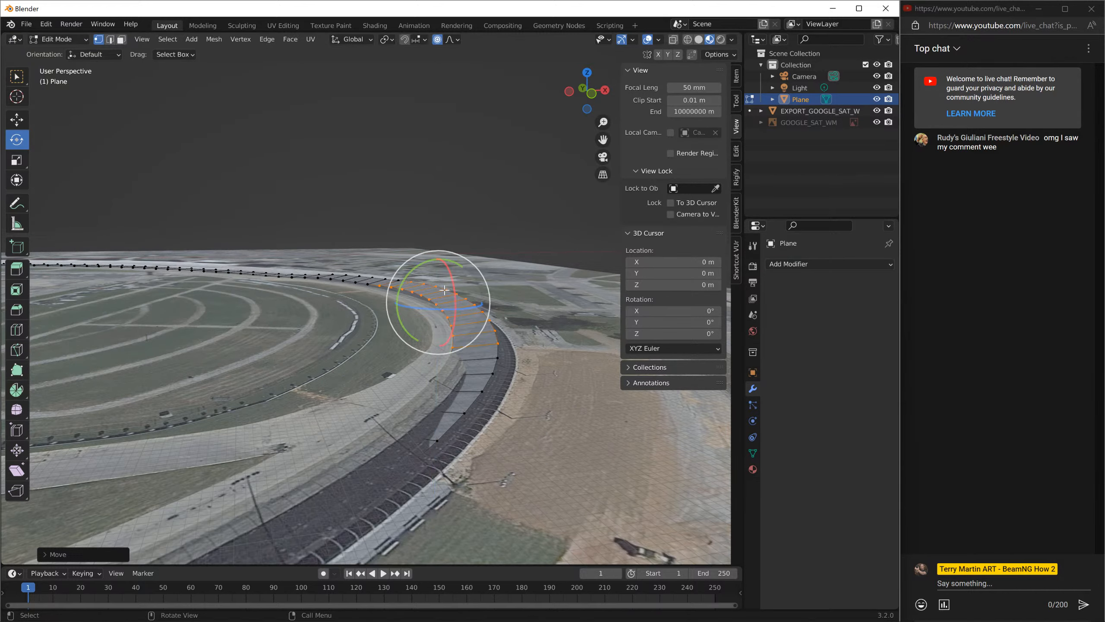
- Fine-tune the banking of the selected turn vertices with a slight rotation around the Y axis
{"action": "left_click_drag", "start_coordinate": [425, 260], "coordinate": [421, 269]}
{"action": "middle_click_drag", "start_coordinate": [307, 462], "coordinate": [432, 395]}
{"action": "scroll", "coordinate": [432, 395], "scroll_direction": "down", "scroll_amount": 5}
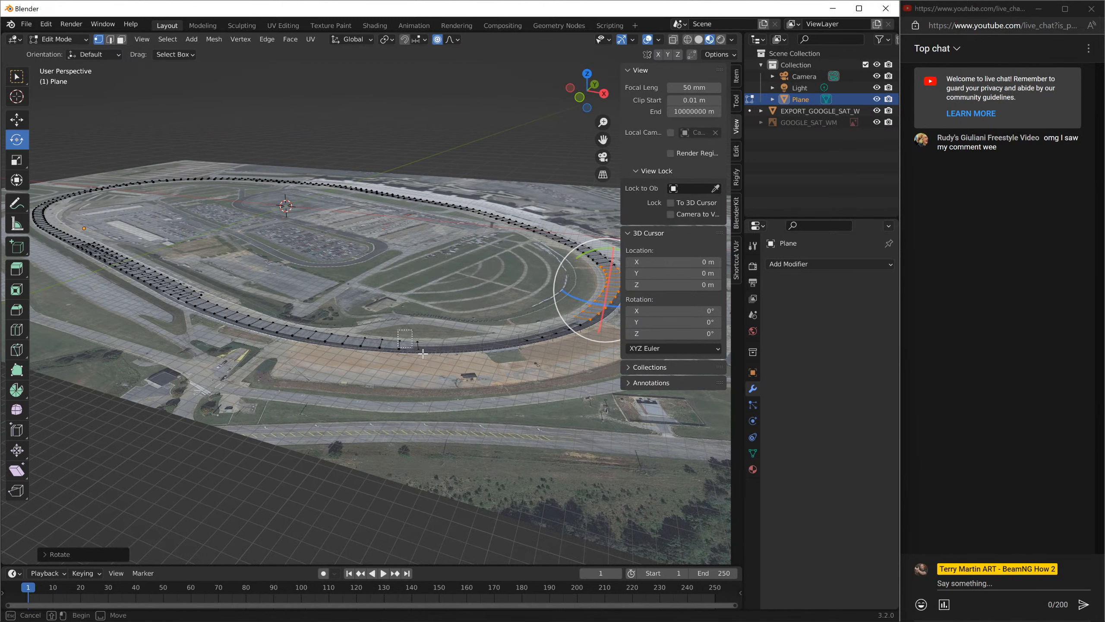
- Select the road vertices on the turn's far outer stretch and raise them along global Z with a proportional size of about 97 m
{"action": "left_click", "coordinate": [402, 347]}
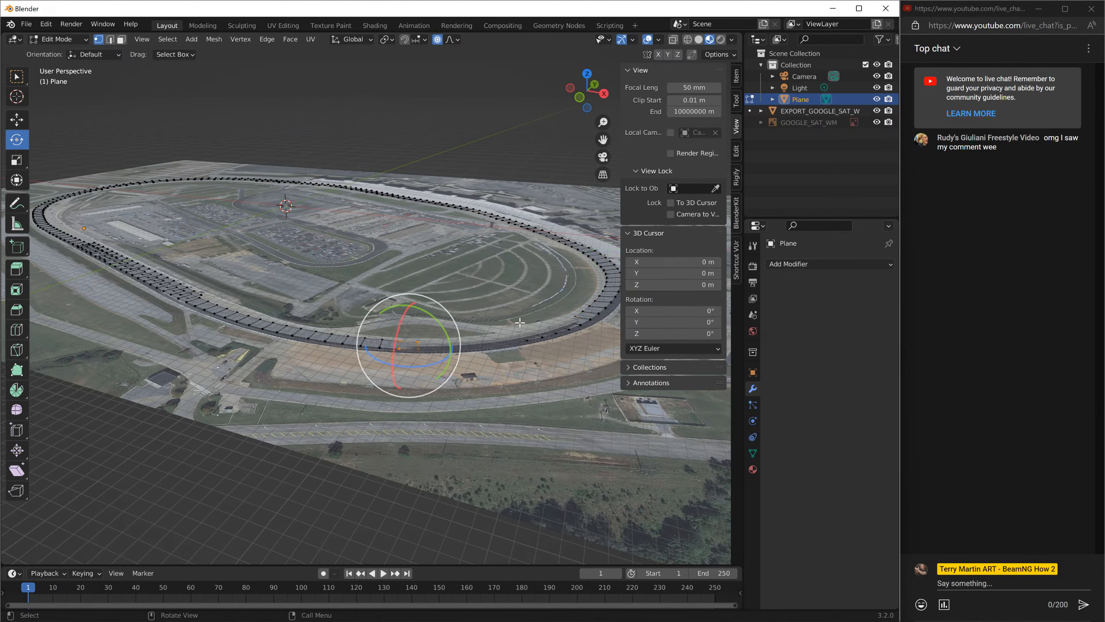
{"action": "left_click", "coordinate": [441, 339], "text": "shift"}
{"action": "left_click_drag", "start_coordinate": [442, 338], "coordinate": [444, 335]}
{"action": "left_click_drag", "start_coordinate": [486, 348], "coordinate": [480, 319]}
{"action": "scroll", "coordinate": [505, 324], "scroll_direction": "up", "scroll_amount": 5}
{"action": "middle_click_drag", "start_coordinate": [500, 343], "coordinate": [514, 321]}
{"action": "key", "text": "g"}
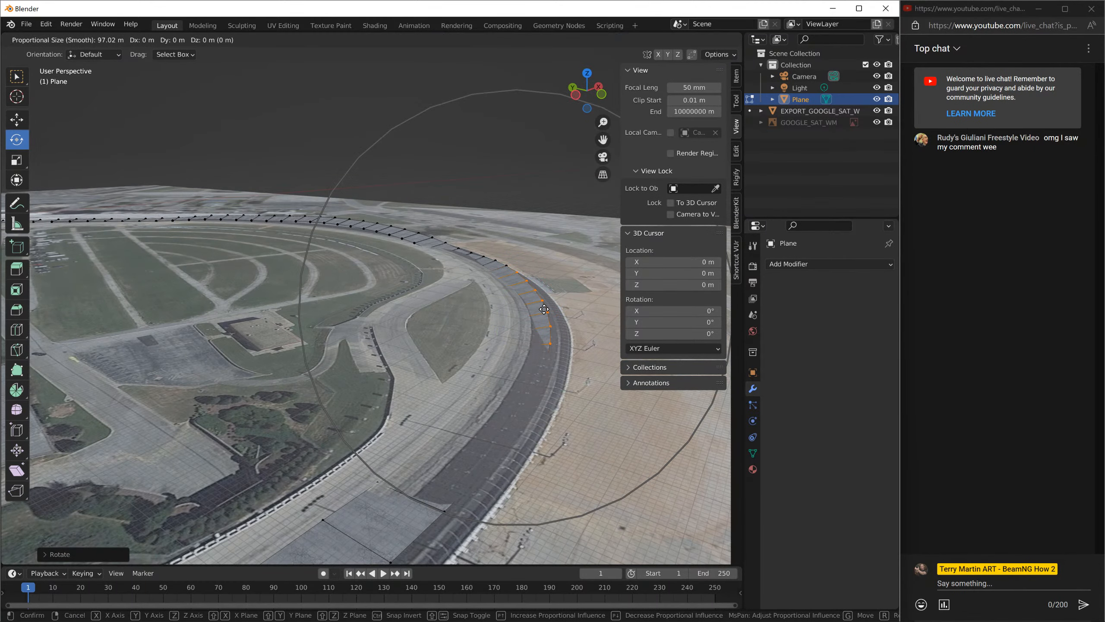
{"action": "key", "text": "z"}
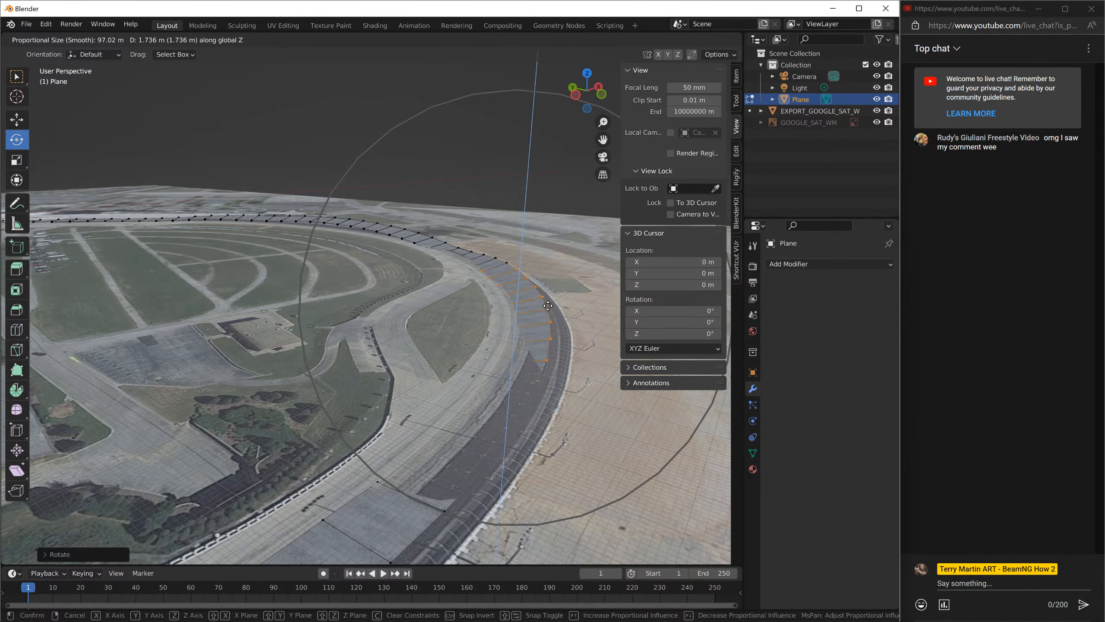
{"action": "left_click", "coordinate": [550, 302]}
- Raise the road's cross edge in the near part of the turn about 3.4 m along global Z with proportional editing
{"action": "left_click_drag", "start_coordinate": [419, 413], "coordinate": [506, 491]}
{"action": "key", "text": "g"}
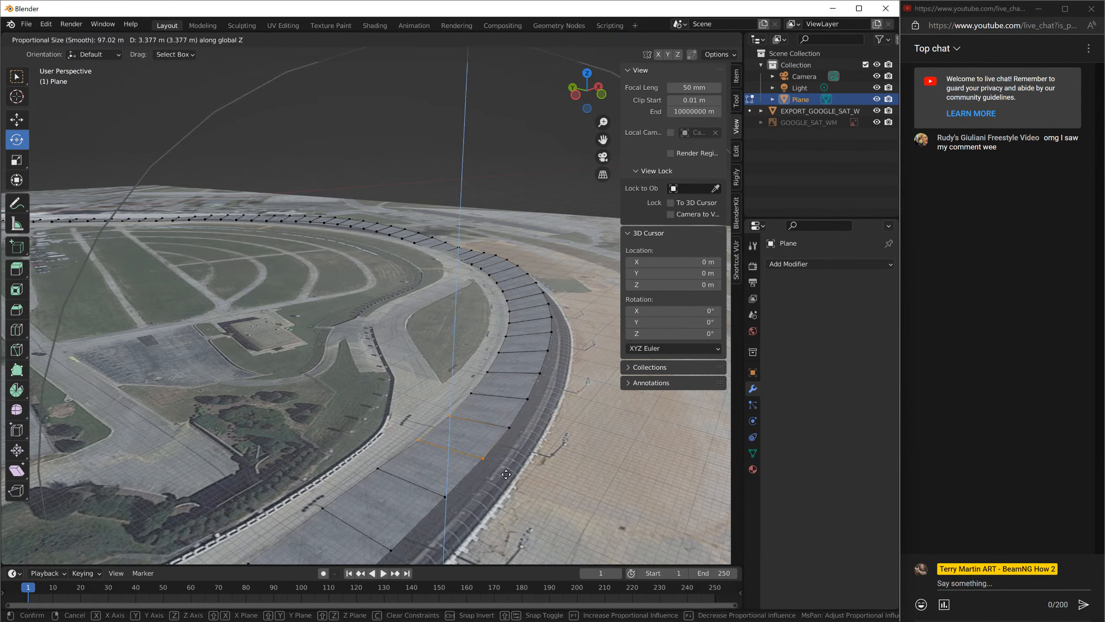
{"action": "left_click", "coordinate": [506, 475]}
- Raise the vertices at the far end of the turn about 3.6 m along global Z with proportional editing
{"action": "left_click_drag", "start_coordinate": [437, 246], "coordinate": [461, 272]}
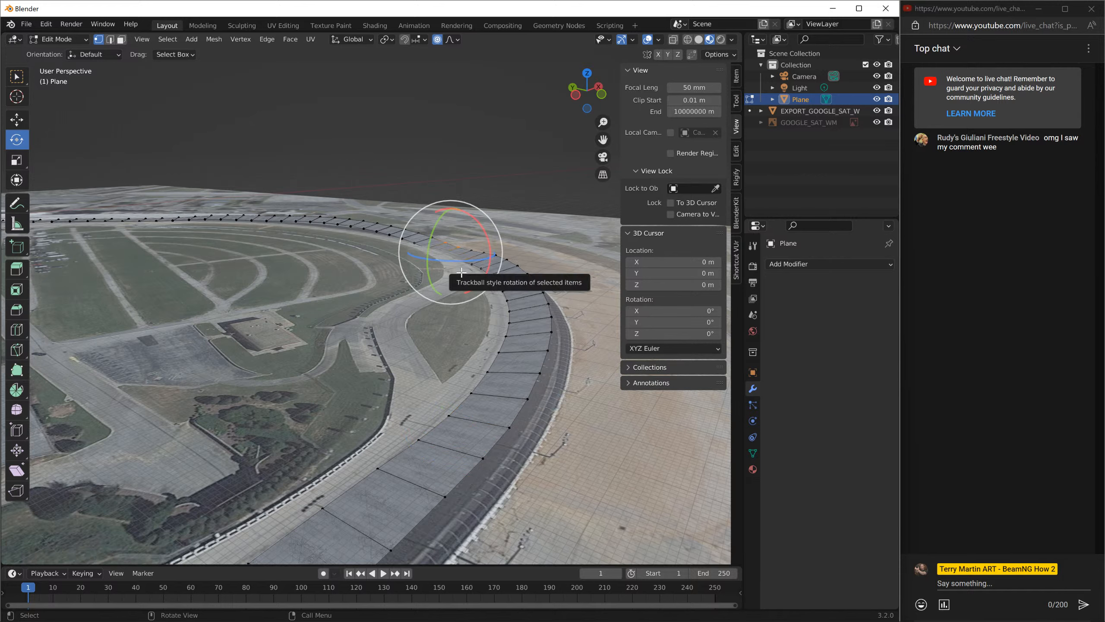
{"action": "key", "text": "g"}
{"action": "key", "text": "z"}
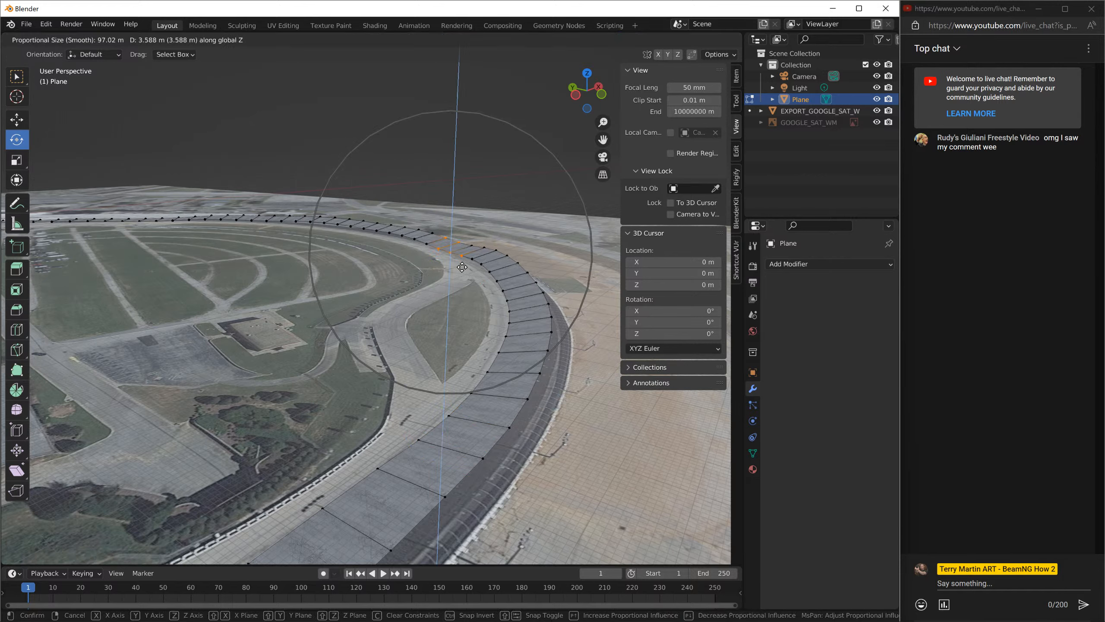
{"action": "left_click", "coordinate": [462, 268]}
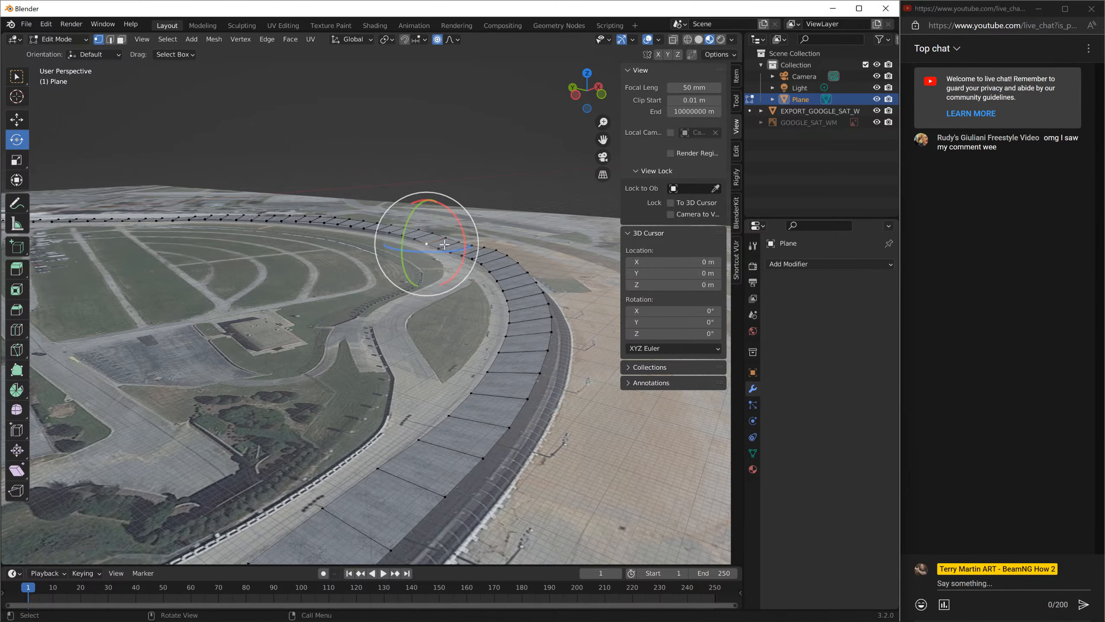
- Lower an inner-edge vertex at the far end about 1.5 m along global Z with the proportional size reduced to about 34 m
{"action": "key", "text": "g"}
{"action": "key", "text": "z"}
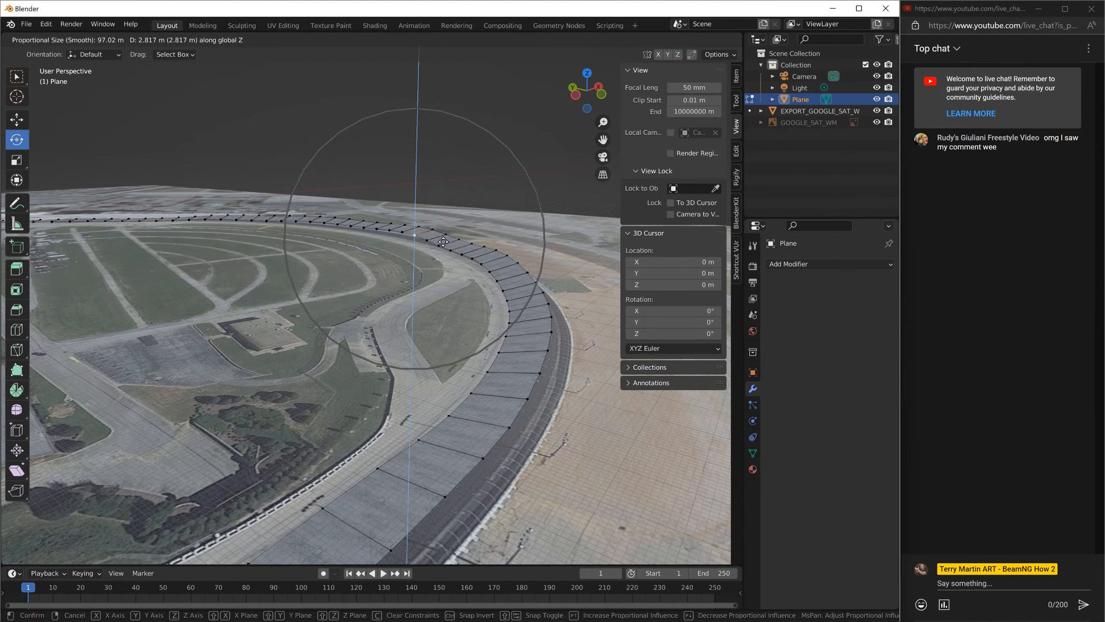
{"action": "scroll", "coordinate": [443, 248], "scroll_direction": "up", "scroll_amount": 7}
{"action": "scroll", "coordinate": [443, 248], "scroll_direction": "up", "scroll_amount": 4}
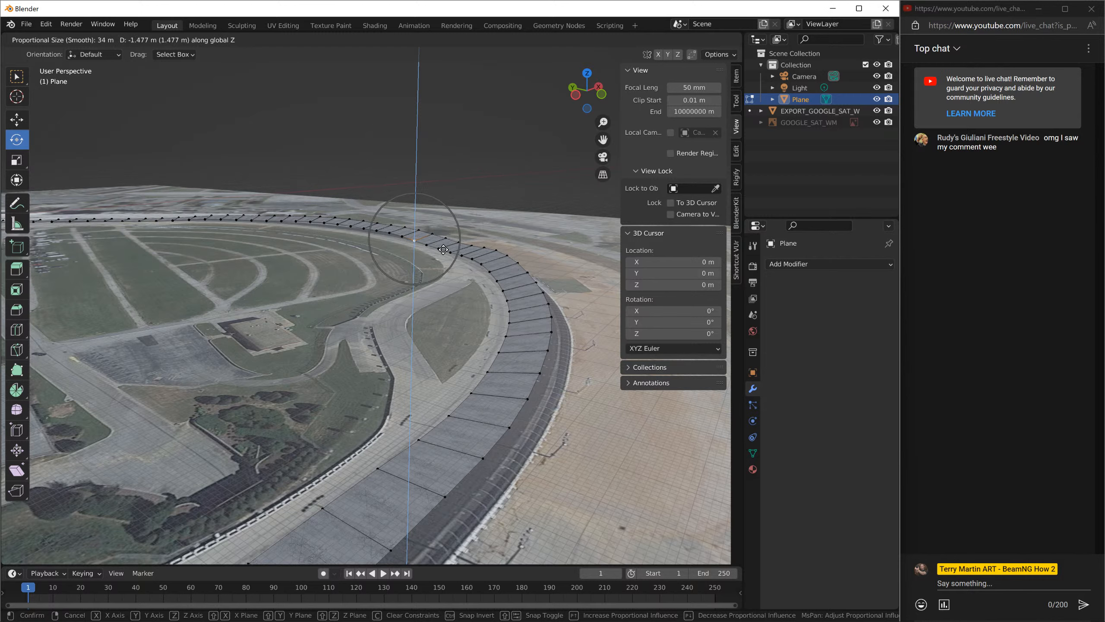
{"action": "left_click", "coordinate": [443, 249]}
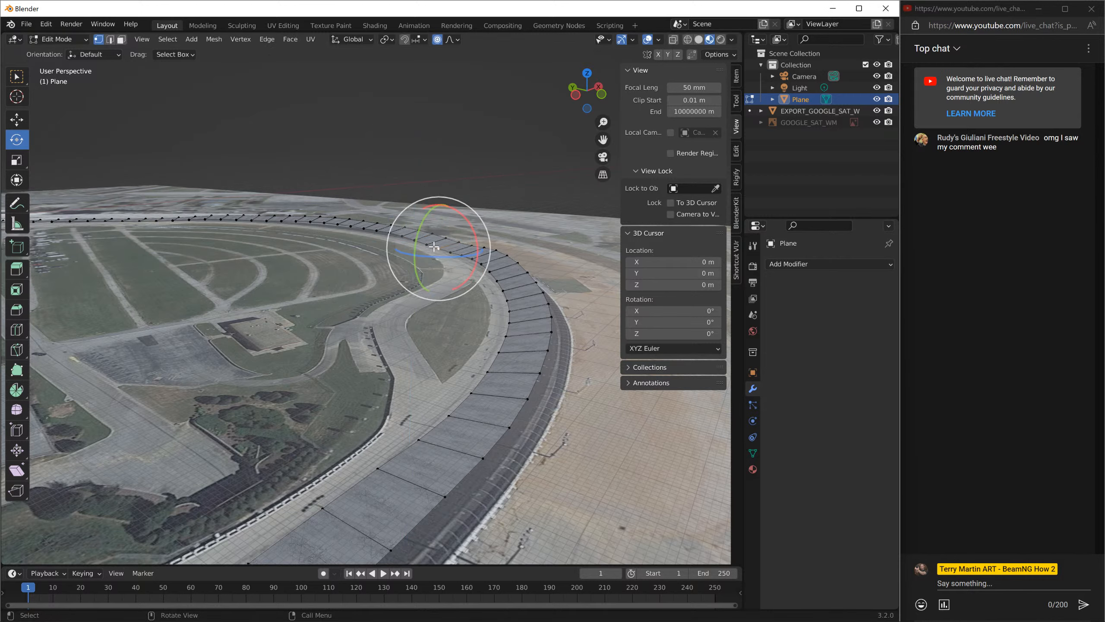
- Adjust the heights of two neighbouring inner-edge vertices along global Z with a proportional size of about 34 m
{"action": "key", "text": "g"}
{"action": "key", "text": "z"}
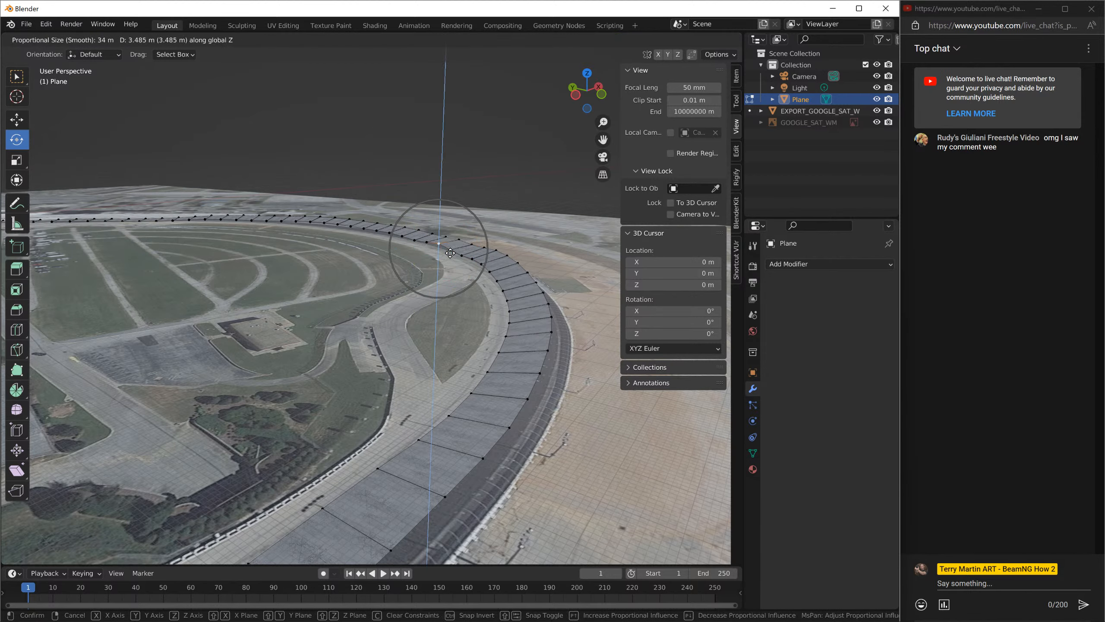
{"action": "left_click", "coordinate": [449, 256]}
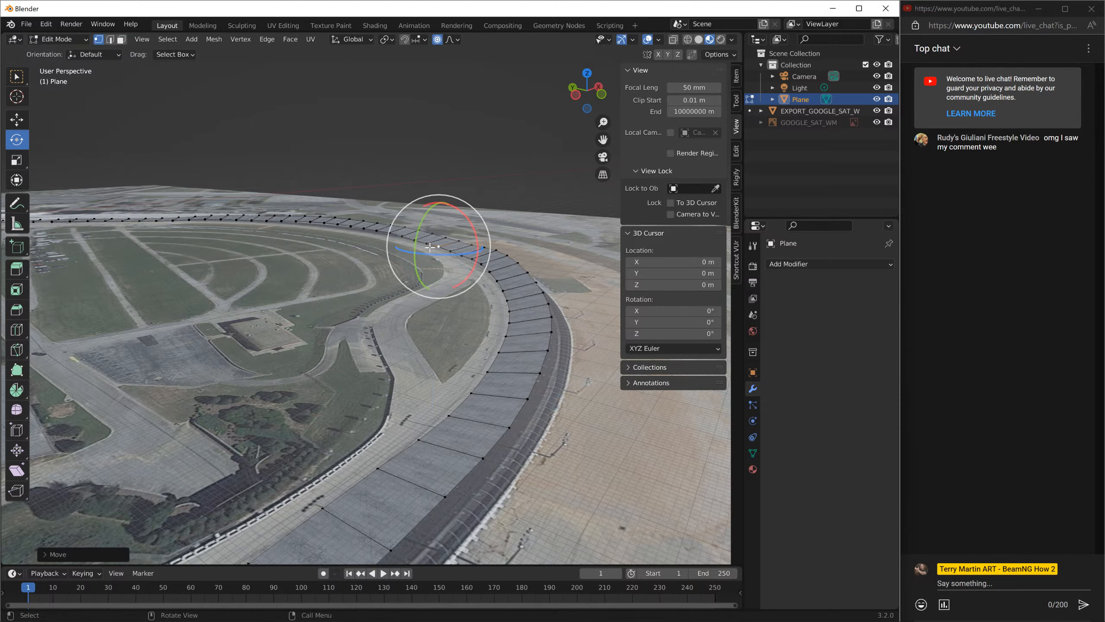
{"action": "left_click", "coordinate": [430, 247]}
{"action": "key", "text": "g"}
{"action": "key", "text": "z"}
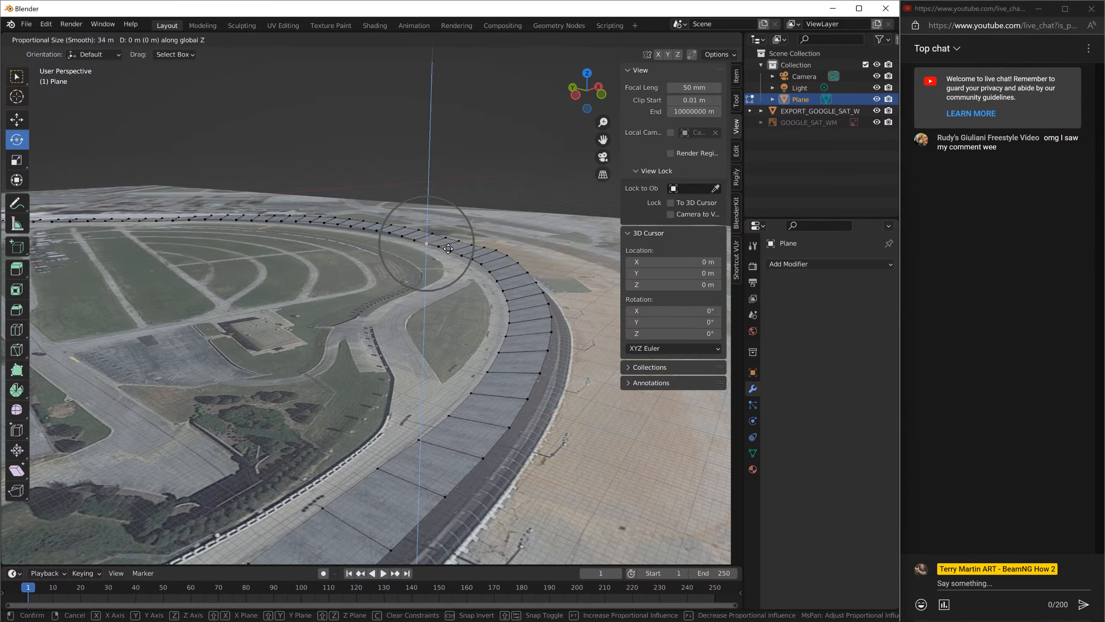
{"action": "left_click", "coordinate": [450, 248]}
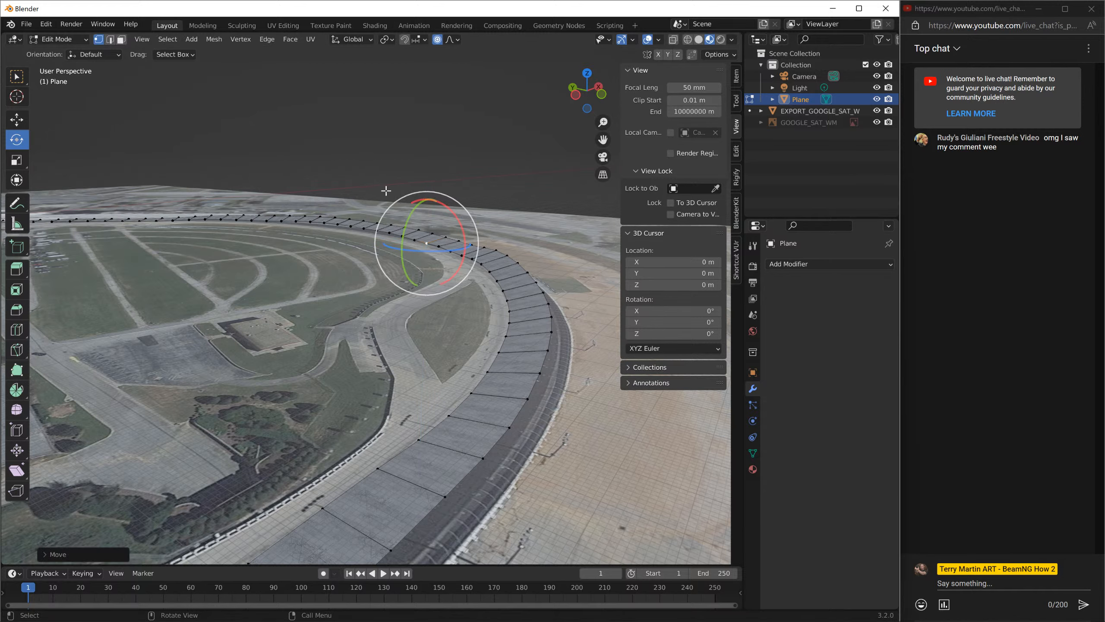
- Select the group of road vertices at the far end of the turn and rotate them slightly
{"action": "left_click_drag", "start_coordinate": [391, 184], "coordinate": [493, 271]}
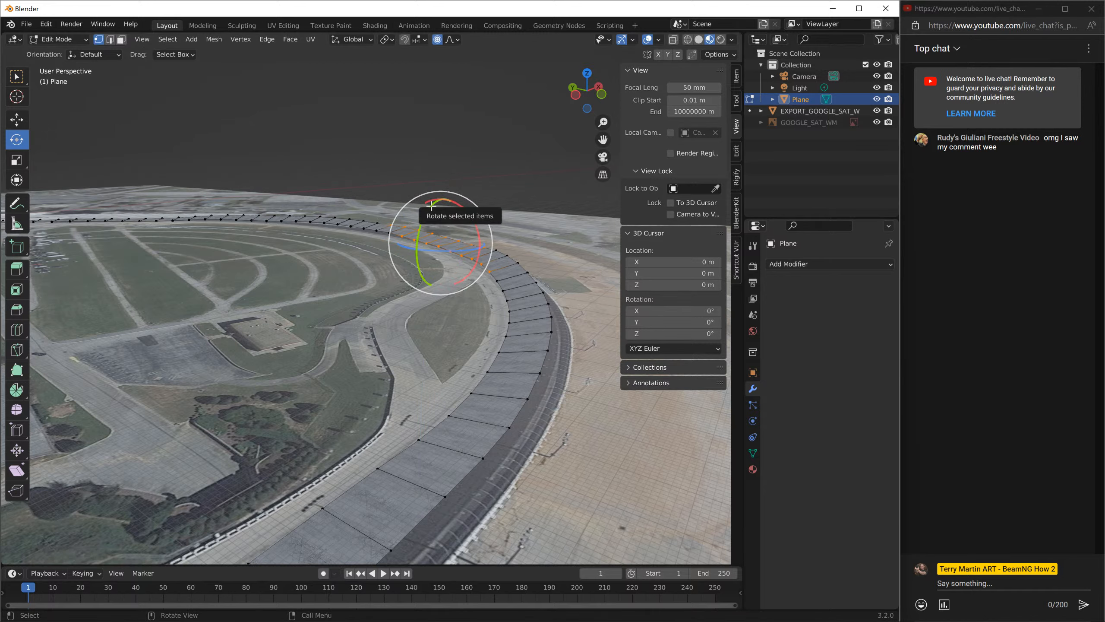
{"action": "left_click_drag", "start_coordinate": [431, 206], "coordinate": [431, 209]}
{"action": "middle_click_drag", "start_coordinate": [432, 209], "coordinate": [271, 290]}
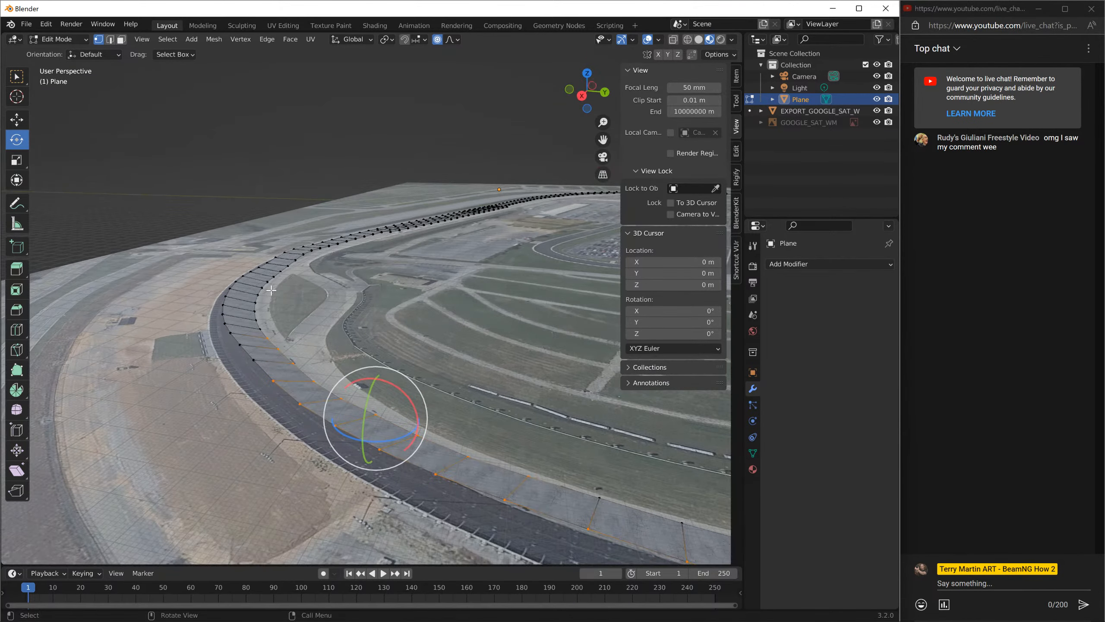
- Smooth the banked turn in Sculpt Mode using the Smooth brush with a 228 px radius and 0.137 strength
{"action": "left_click", "coordinate": [60, 39]}
{"action": "left_click", "coordinate": [52, 79]}
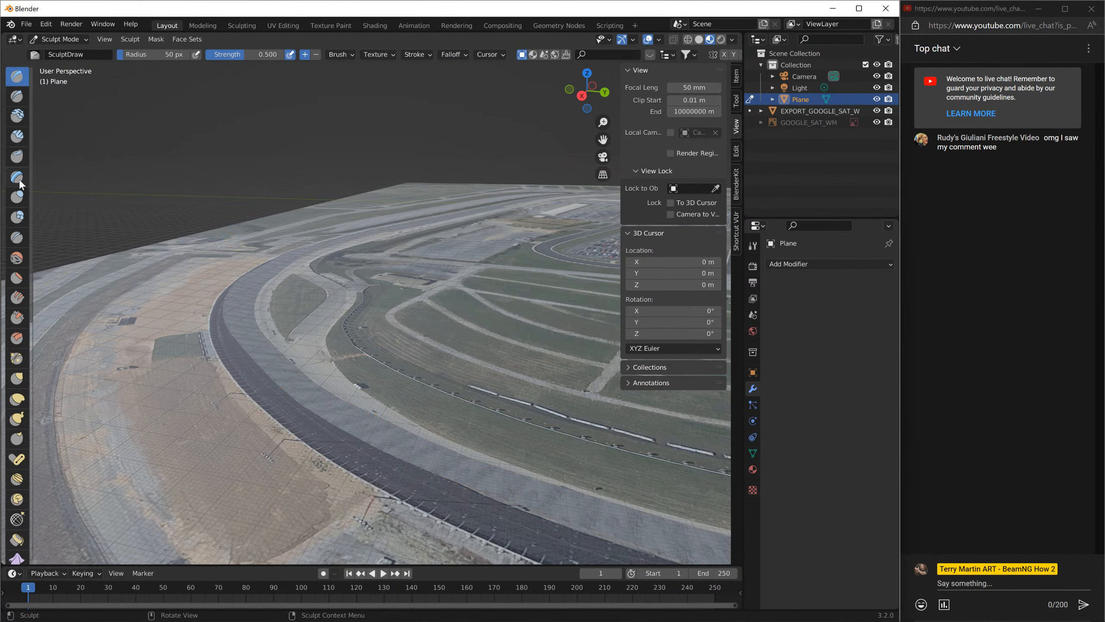
{"action": "left_click", "coordinate": [16, 258]}
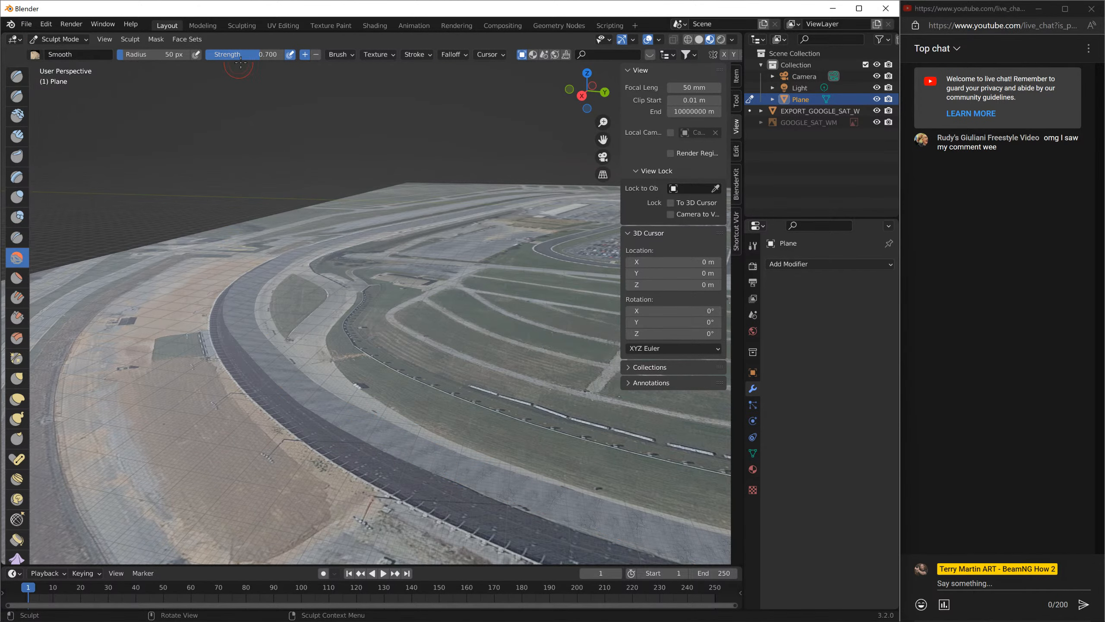
{"action": "mouse_move", "coordinate": [224, 54]}
{"action": "left_mouse_down"}
{"action": "mouse_move", "coordinate": [191, 54]}
{"action": "mouse_move", "coordinate": [226, 55]}
{"action": "left_mouse_up"}
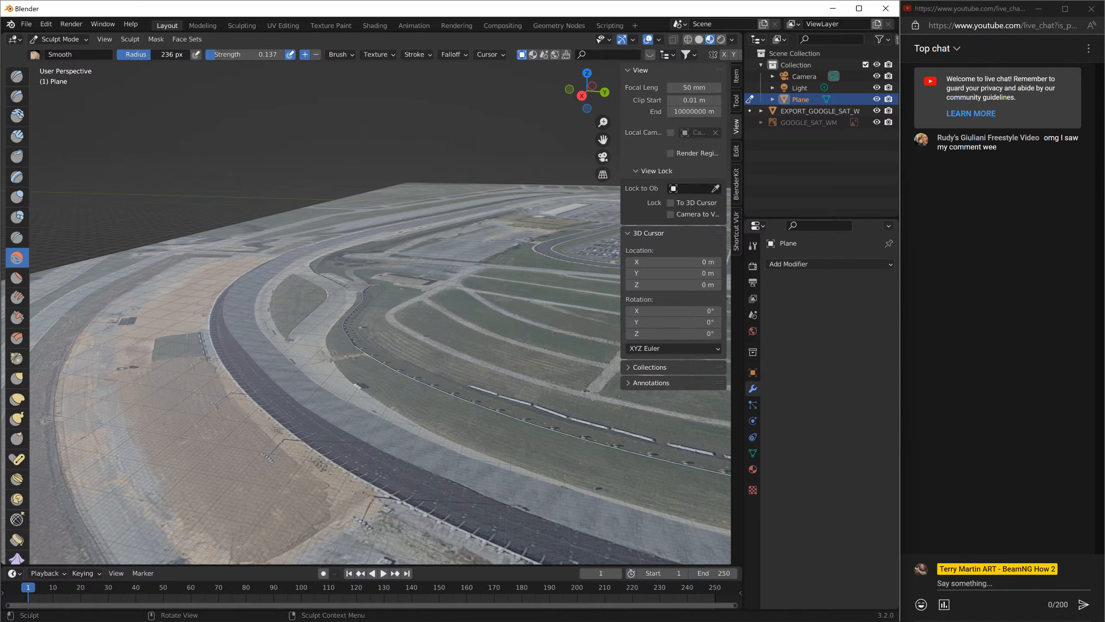
{"action": "left_click_drag", "start_coordinate": [151, 55], "coordinate": [149, 54]}
{"action": "mouse_move", "coordinate": [285, 393]}
{"action": "left_mouse_down"}
{"action": "mouse_move", "coordinate": [354, 396]}
{"action": "mouse_move", "coordinate": [292, 391]}
{"action": "mouse_move", "coordinate": [502, 475]}
{"action": "mouse_move", "coordinate": [398, 439]}
{"action": "left_mouse_up"}
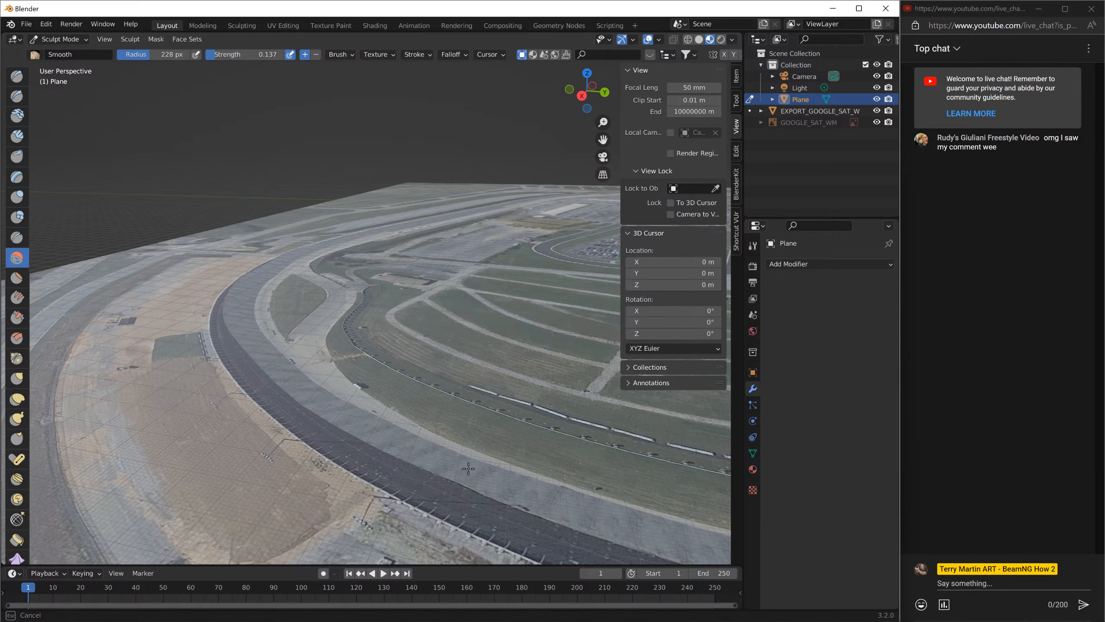
{"action": "scroll", "coordinate": [435, 449], "scroll_direction": "up", "scroll_amount": 2}
{"action": "middle_click_drag", "start_coordinate": [181, 519], "coordinate": [160, 309]}
{"action": "left_click_drag", "start_coordinate": [160, 309], "coordinate": [170, 301]}
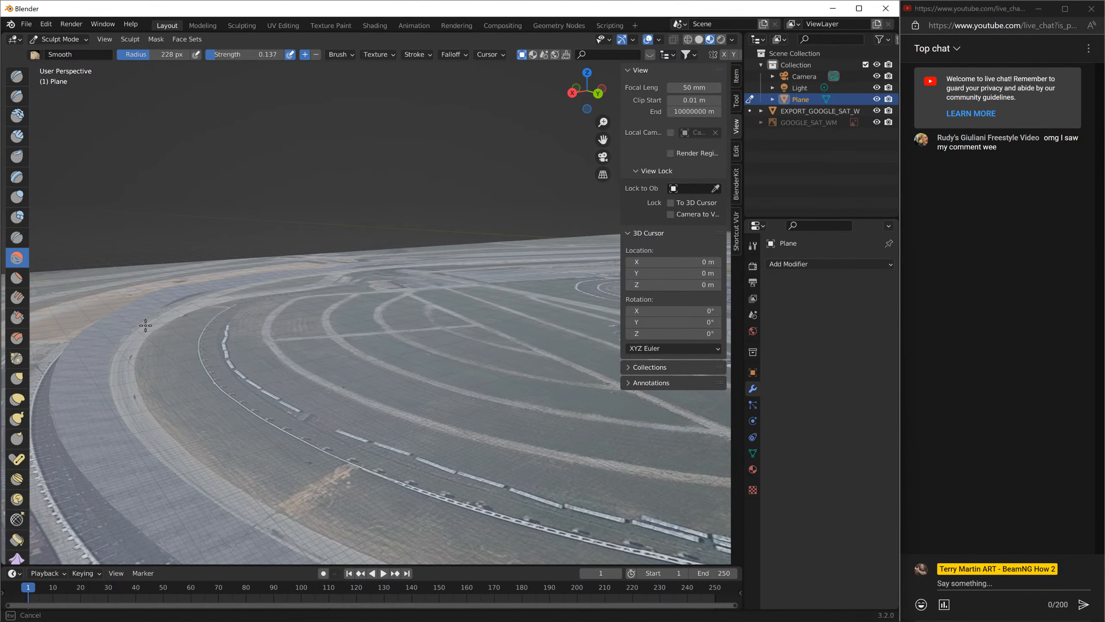
- Return to Object Mode with the road plane selected
{"action": "key", "text": "Tab"}
{"action": "left_click", "coordinate": [51, 40]}
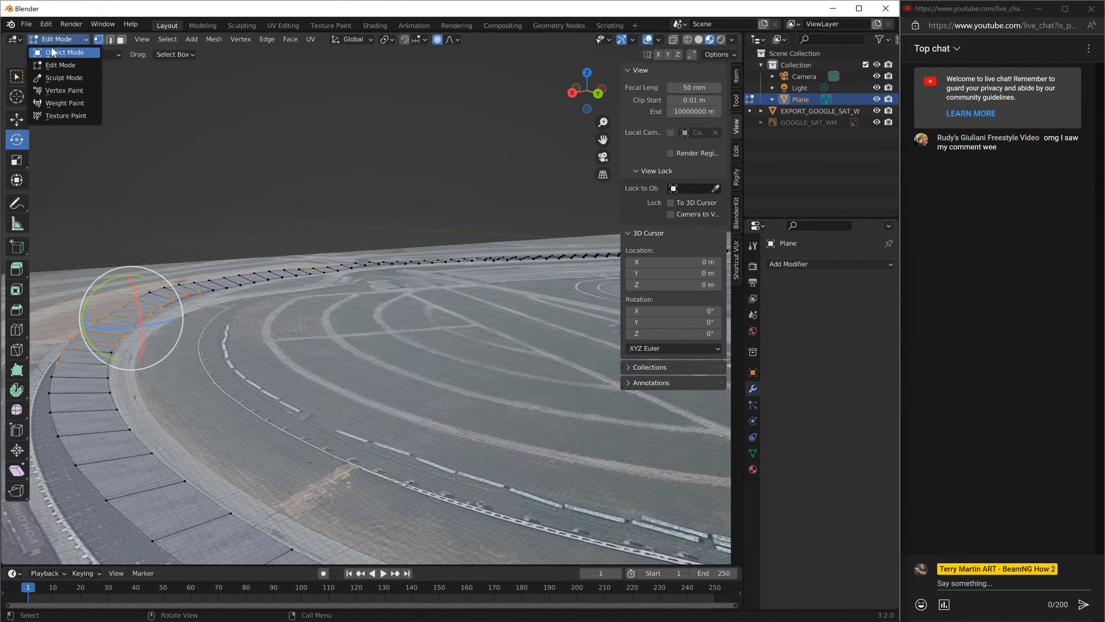
{"action": "left_click", "coordinate": [52, 49]}
{"action": "left_click", "coordinate": [139, 296]}
{"action": "left_click", "coordinate": [138, 318]}
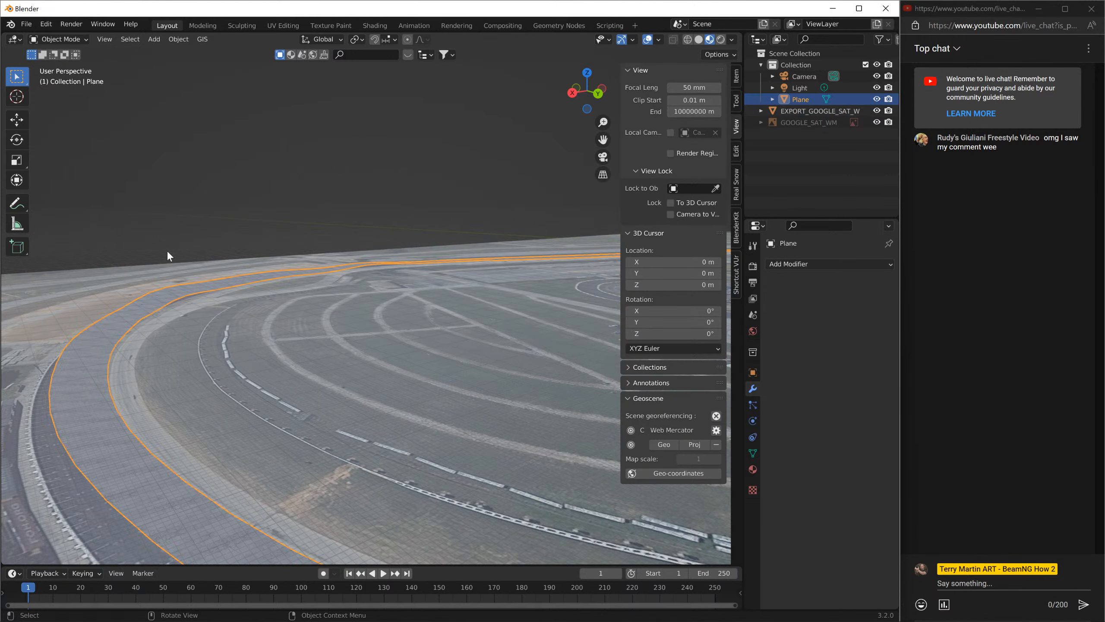
- Inspect the road's banked turn in wireframe and Material Preview shading from several angles
{"action": "left_click", "coordinate": [690, 39]}
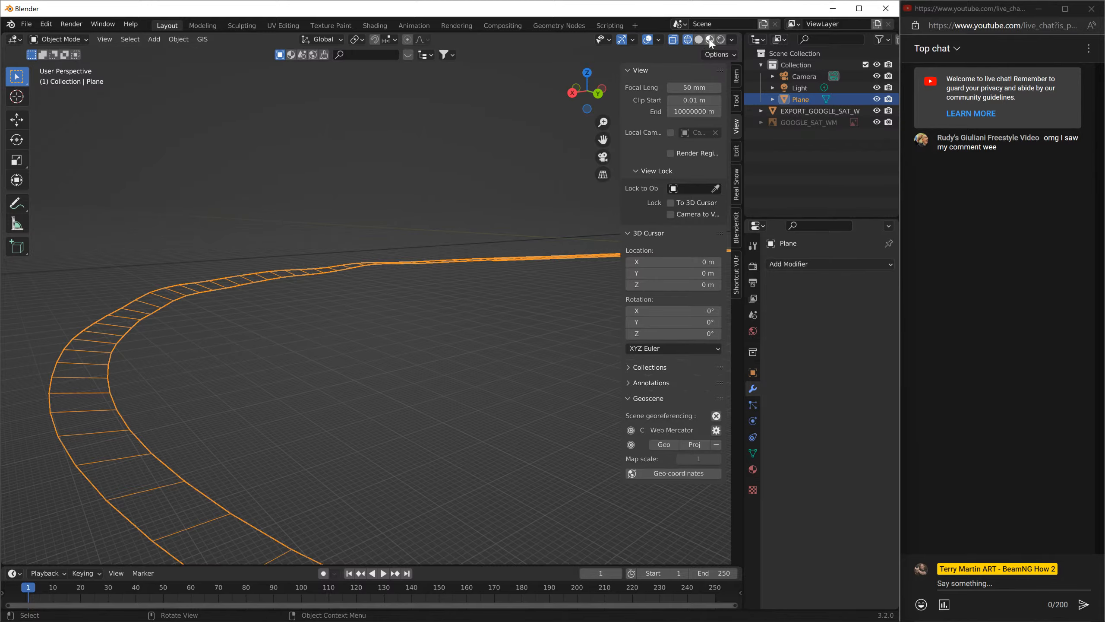
{"action": "left_click", "coordinate": [710, 40]}
{"action": "scroll", "coordinate": [392, 133], "scroll_direction": "down", "scroll_amount": 5}
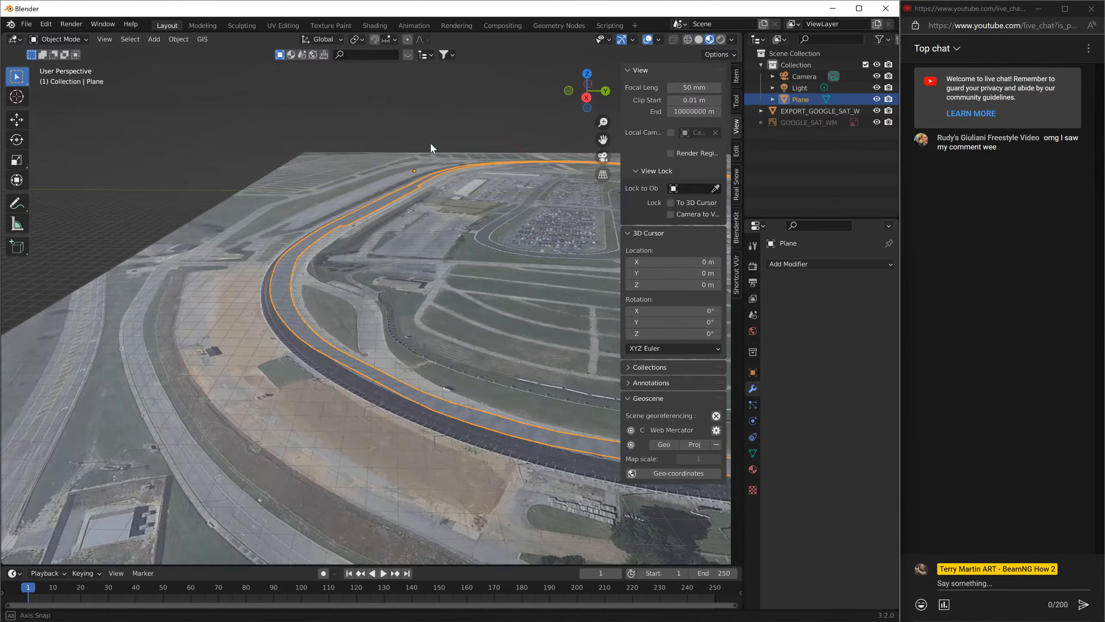
{"action": "middle_click_drag", "start_coordinate": [430, 142], "coordinate": [486, 136]}
{"action": "scroll", "coordinate": [300, 201], "scroll_direction": "up", "scroll_amount": 2}
{"action": "middle_click_drag", "start_coordinate": [299, 202], "coordinate": [448, 211]}
{"action": "scroll", "coordinate": [448, 210], "scroll_direction": "down", "scroll_amount": 1}
{"action": "middle_click_drag", "start_coordinate": [508, 167], "coordinate": [407, 300], "text": "shift"}
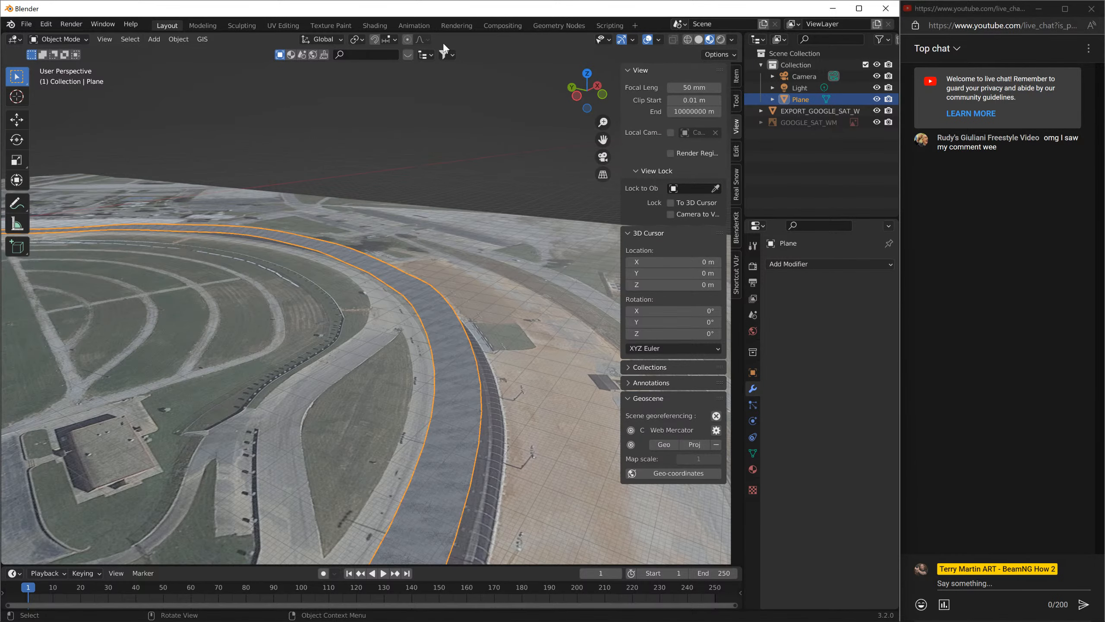
- Select the entire road mesh in Edit Mode and subdivide it once
{"action": "left_click", "coordinate": [67, 40]}
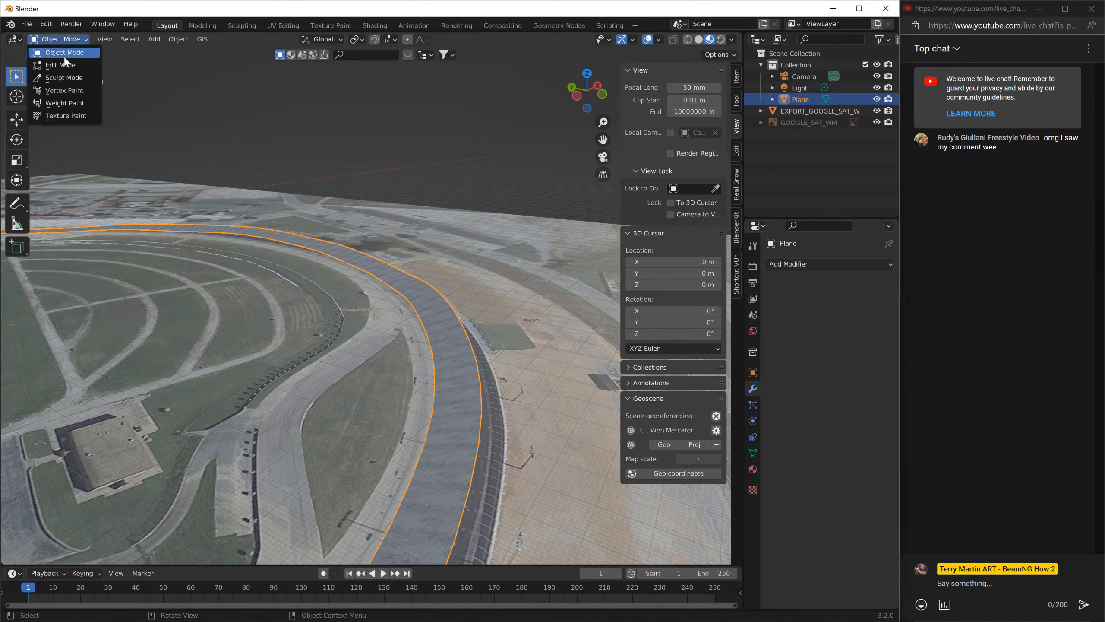
{"action": "left_click", "coordinate": [64, 57]}
{"action": "key", "text": "a"}
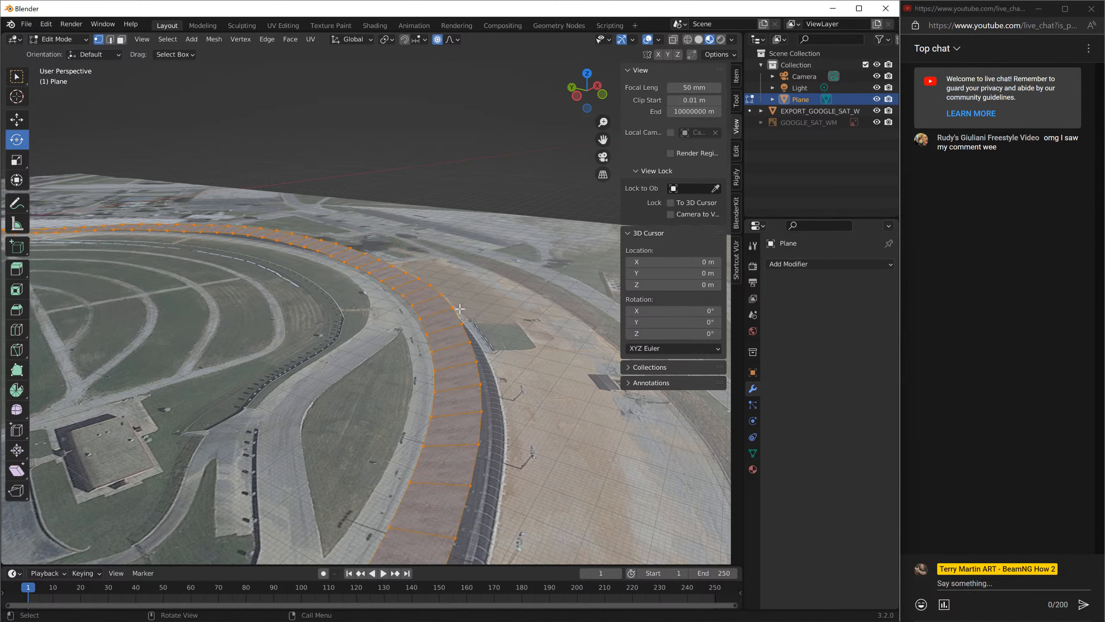
{"action": "left_click", "coordinate": [273, 39]}
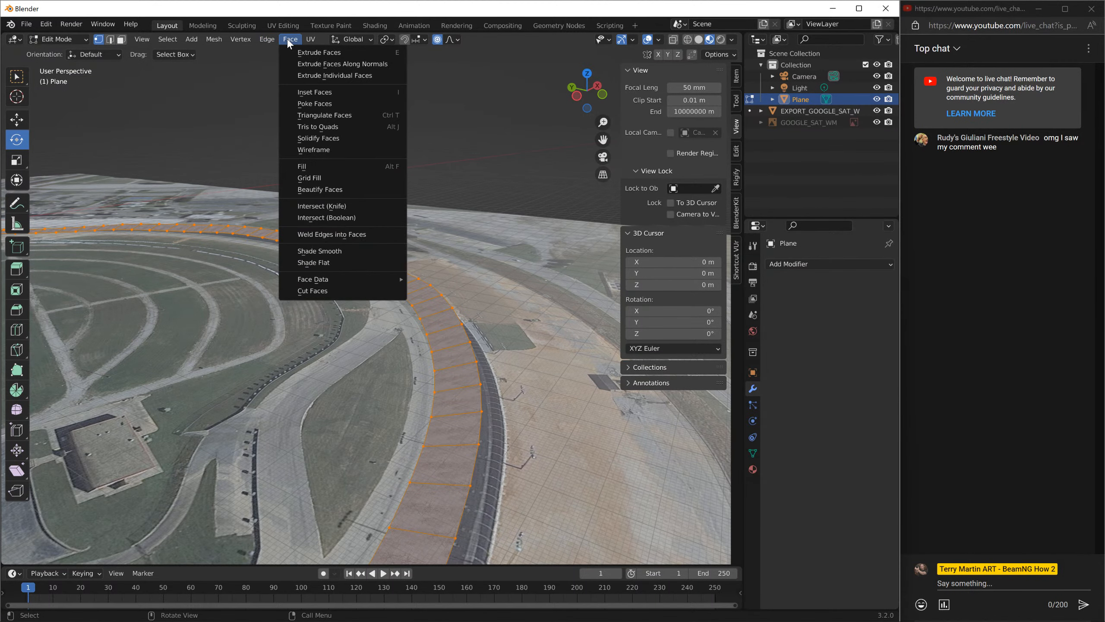
{"action": "mouse_move", "coordinate": [242, 39]}
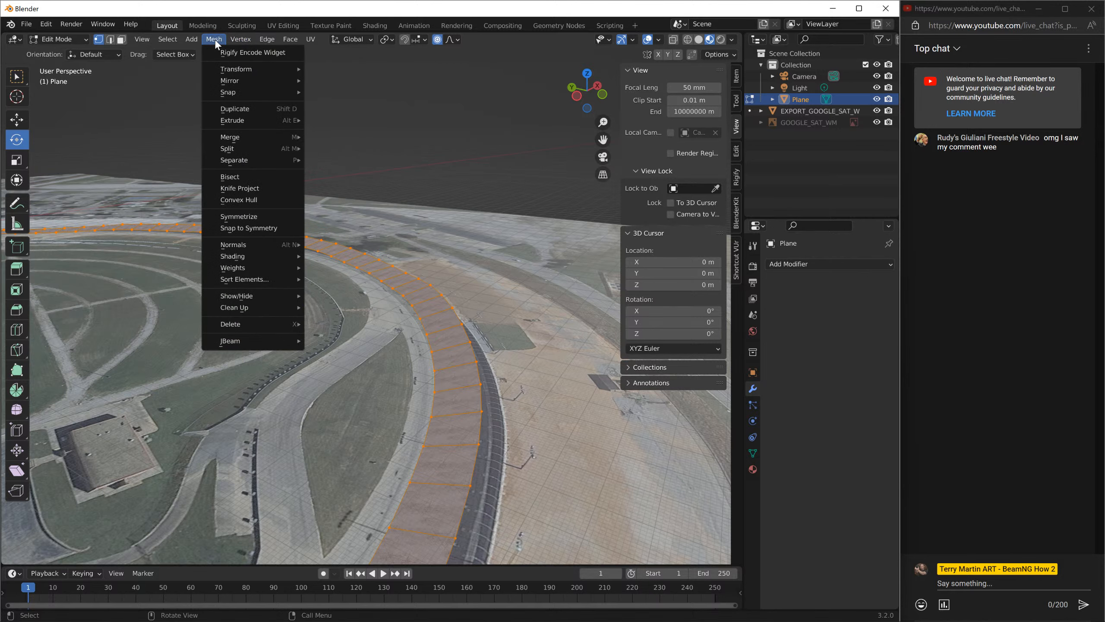
{"action": "left_click", "coordinate": [257, 41]}
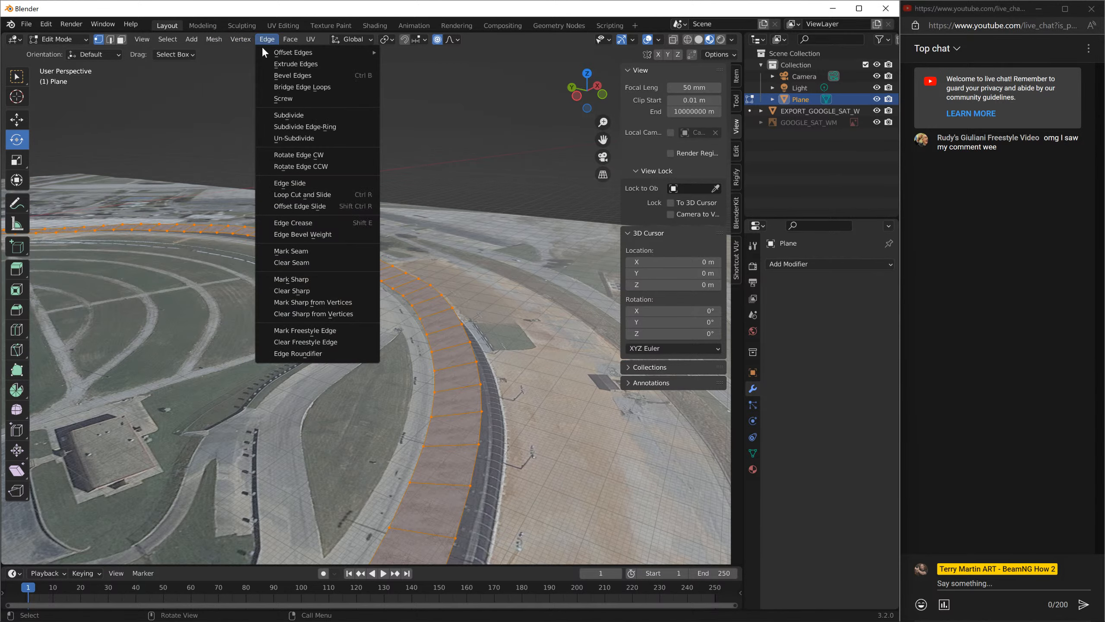
{"action": "left_click", "coordinate": [299, 114]}
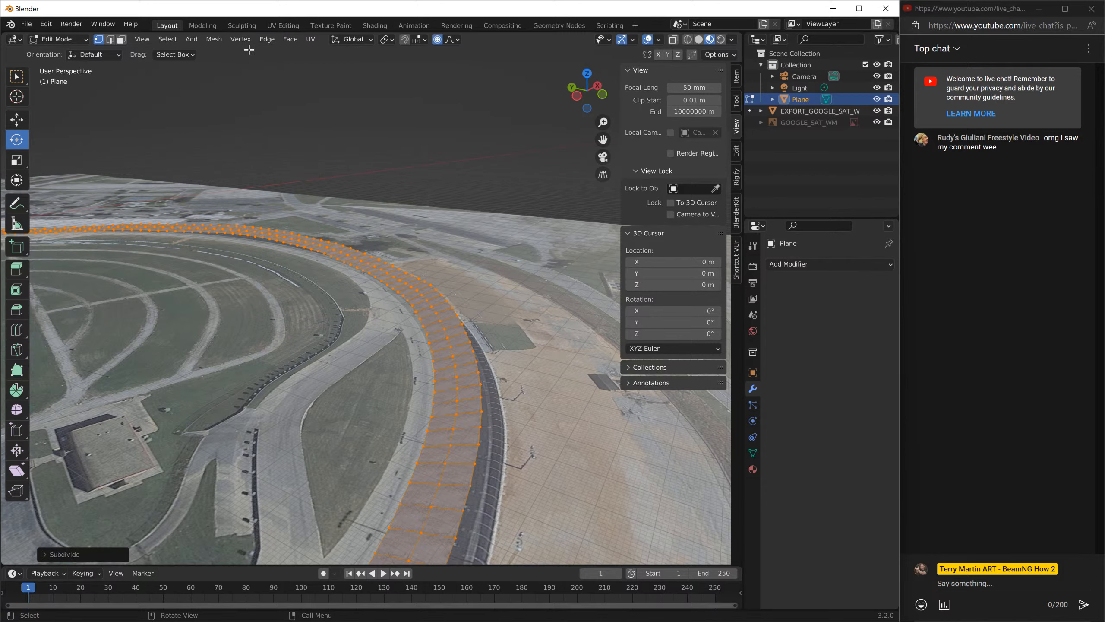
- Subdivide the whole road mesh a second time for a denser grid
{"action": "left_click", "coordinate": [272, 43]}
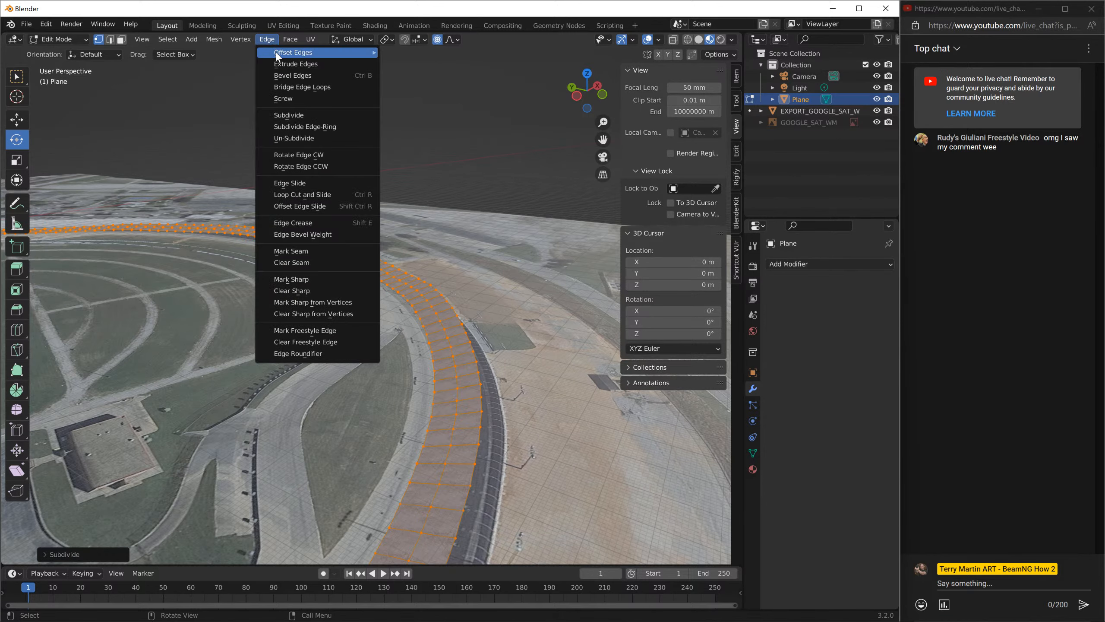
{"action": "left_click", "coordinate": [278, 118]}
{"action": "middle_click_drag", "start_coordinate": [415, 268], "coordinate": [395, 283]}
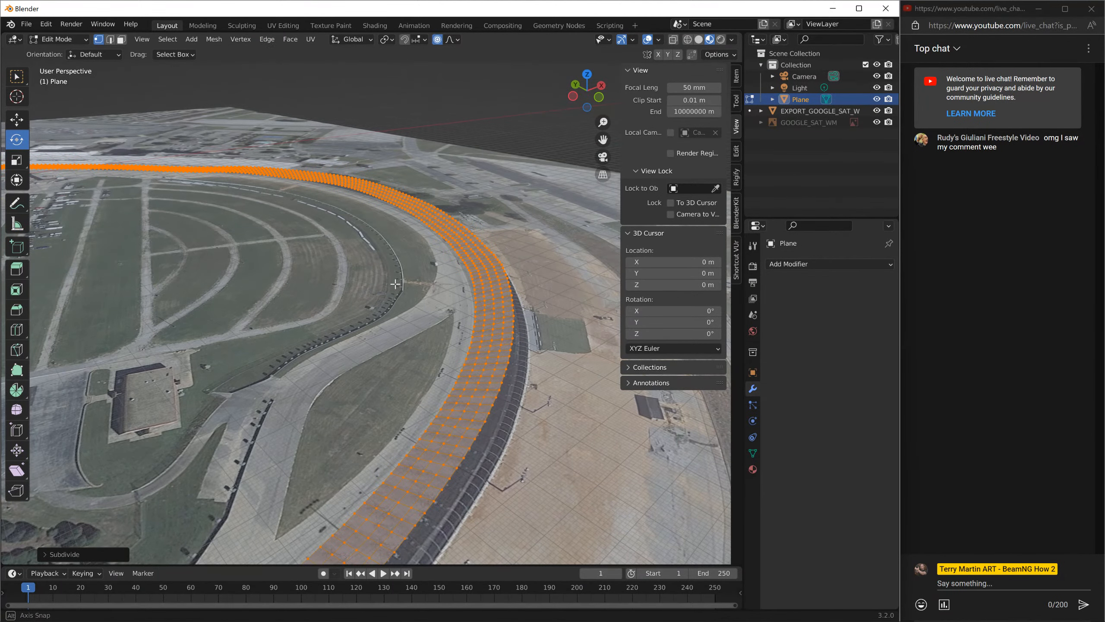
{"action": "middle_click_drag", "start_coordinate": [484, 290], "coordinate": [343, 171]}
- Switch the road plane from Edit Mode through Object Mode to Sculpt Mode and set the Smooth brush strength to 0.657
{"action": "left_click", "coordinate": [57, 39]}
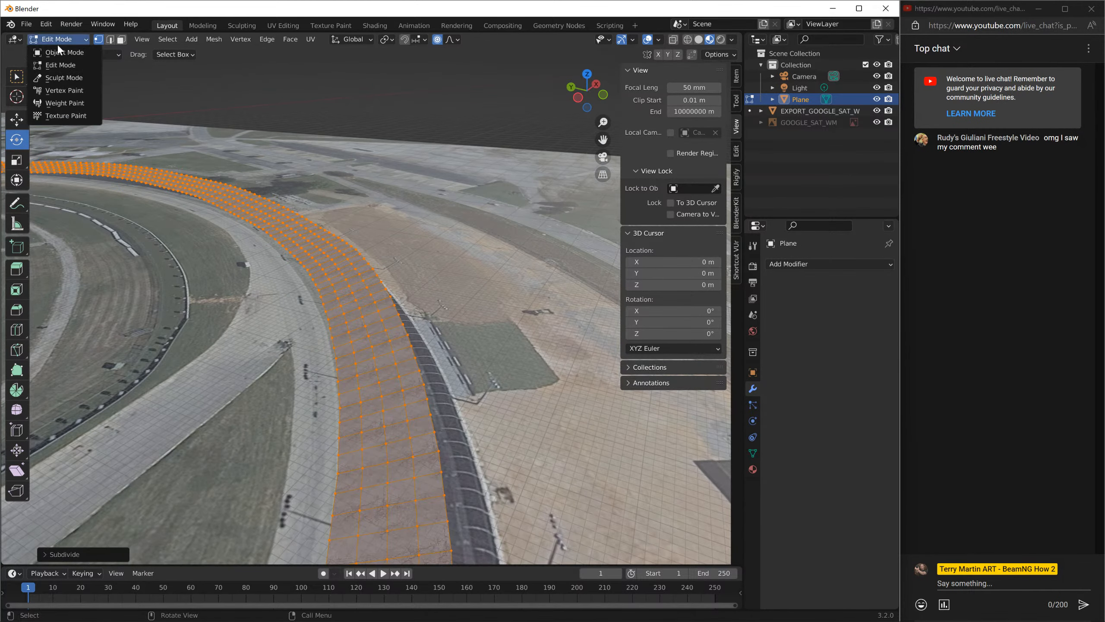
{"action": "left_click", "coordinate": [58, 50]}
{"action": "left_click", "coordinate": [61, 40]}
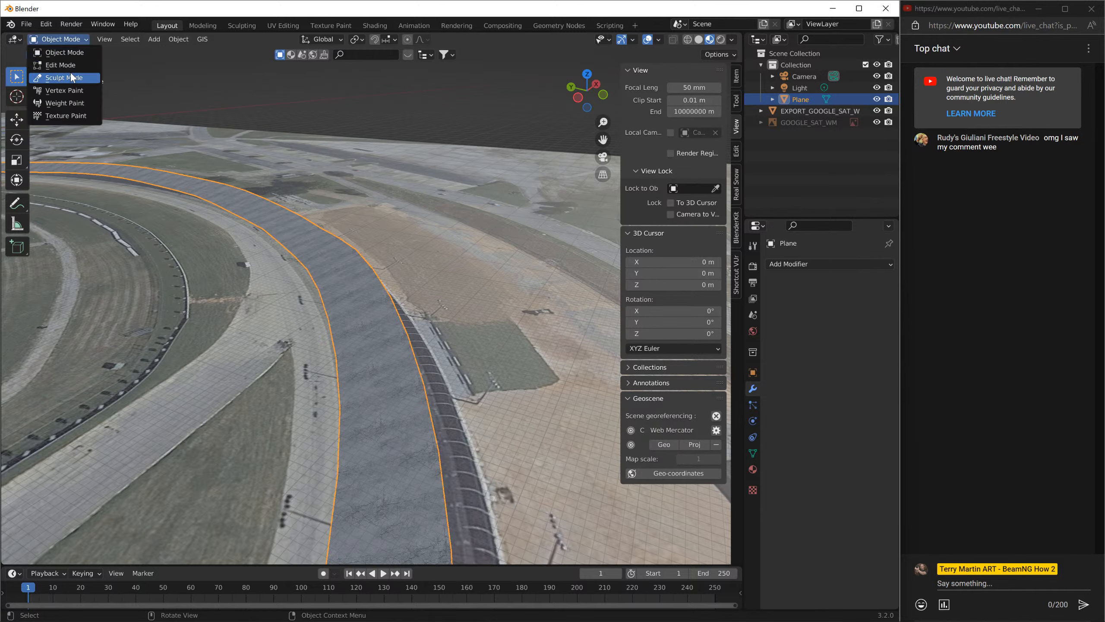
{"action": "left_click", "coordinate": [59, 70]}
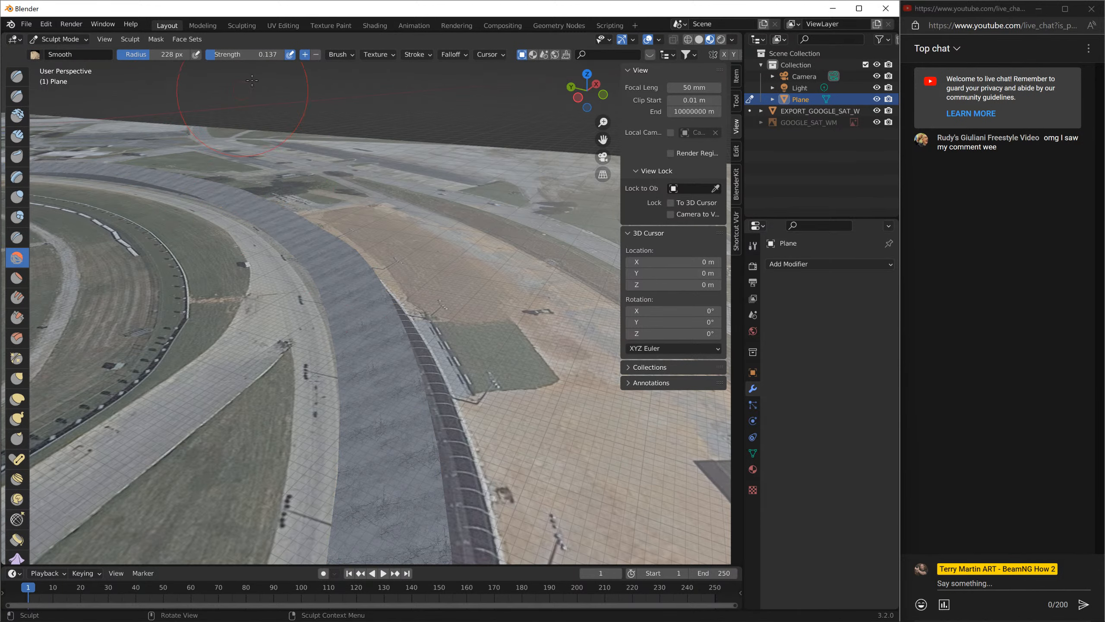
{"action": "left_click_drag", "start_coordinate": [244, 55], "coordinate": [261, 54]}
{"action": "mouse_move", "coordinate": [375, 323]}
{"action": "middle_mouse_down"}
{"action": "mouse_move", "coordinate": [264, 307]}
{"action": "mouse_move", "coordinate": [521, 238]}
{"action": "mouse_move", "coordinate": [472, 194]}
{"action": "mouse_move", "coordinate": [241, 262]}
{"action": "mouse_move", "coordinate": [383, 290]}
{"action": "middle_mouse_up"}
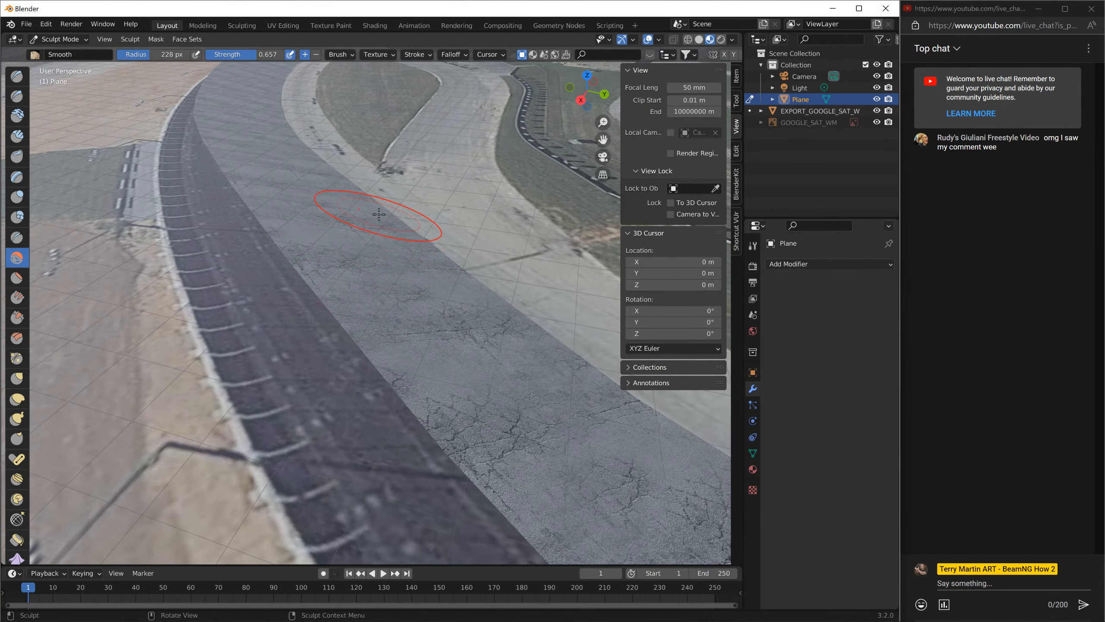
- Examine the subdivided road mesh's vertex density in Edit Mode around the turn and the whole oval
{"action": "key", "text": "Tab"}
{"action": "left_click", "coordinate": [349, 227]}
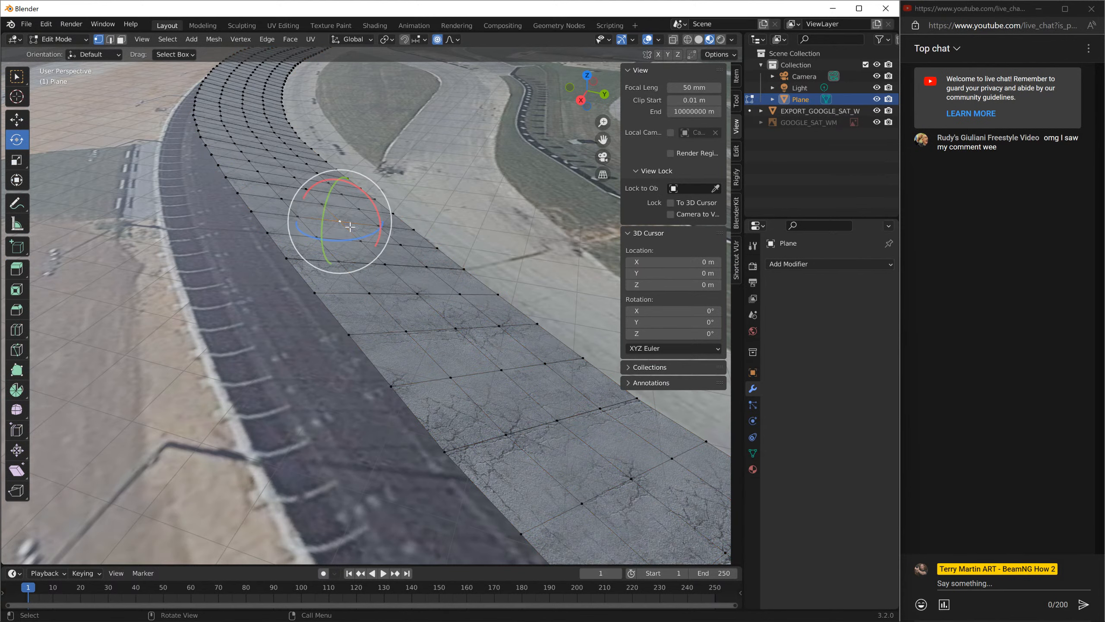
{"action": "scroll", "coordinate": [436, 162], "scroll_direction": "down", "scroll_amount": 4}
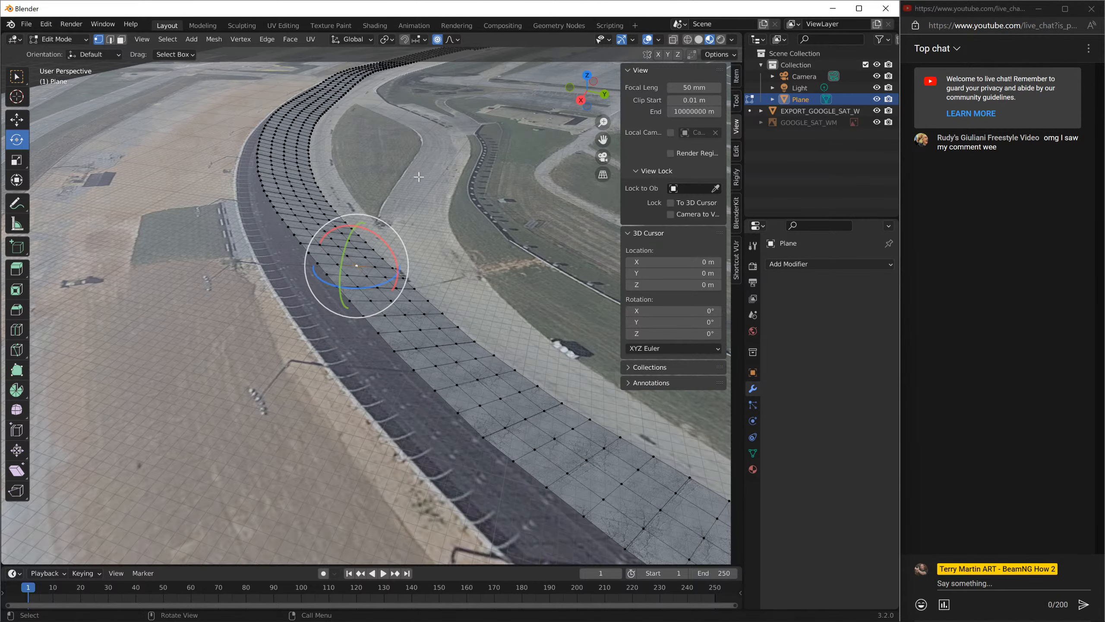
{"action": "scroll", "coordinate": [419, 176], "scroll_direction": "down", "scroll_amount": 3}
{"action": "middle_click_drag", "start_coordinate": [363, 149], "coordinate": [253, 181], "text": "shift"}
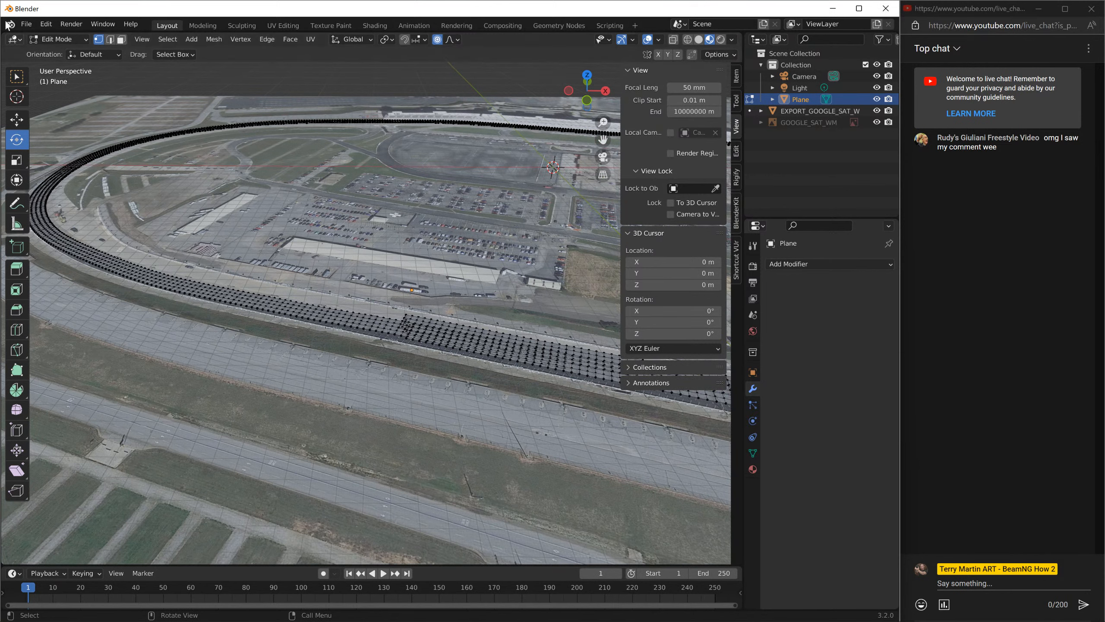
- Return to Object Mode and select the EXPORT_GOOGLE_SAT_WM terrain
{"action": "left_click", "coordinate": [52, 45]}
{"action": "left_click", "coordinate": [55, 48]}
{"action": "left_click", "coordinate": [388, 215]}
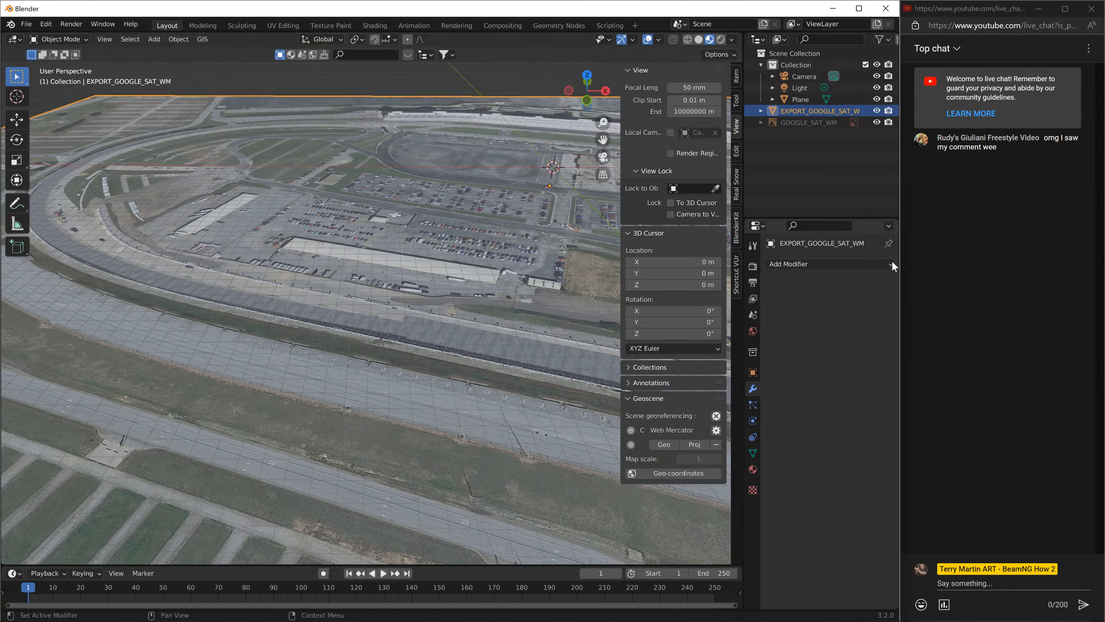
- Try to unpack the Base Color image of the terrain's rastMat material to the current directory, overwriting any existing file
{"action": "left_click", "coordinate": [753, 469]}
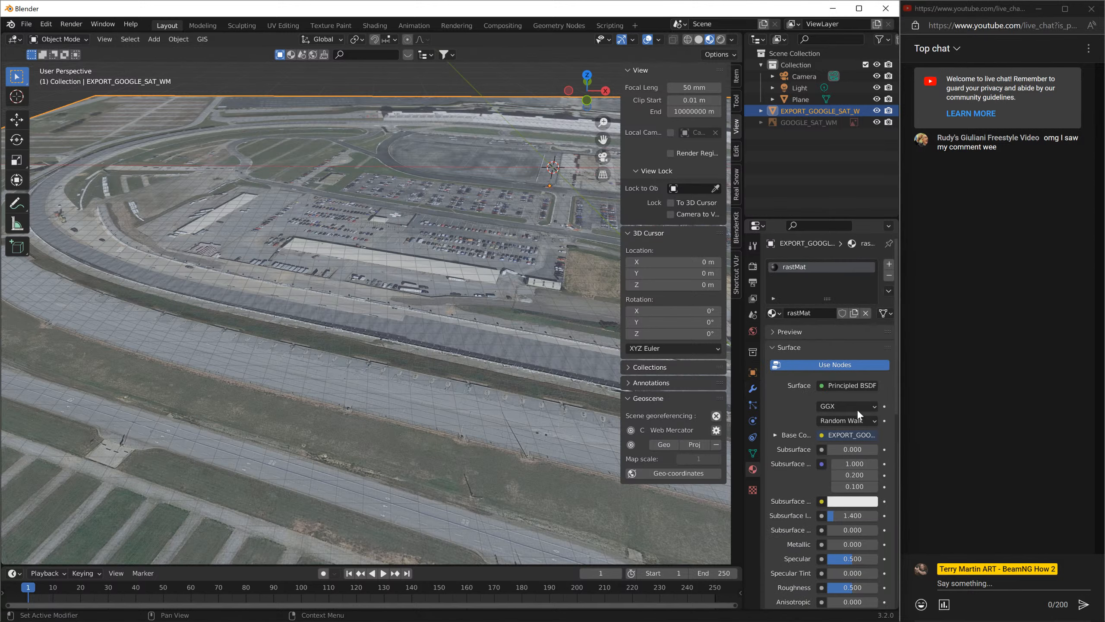
{"action": "left_click", "coordinate": [780, 436]}
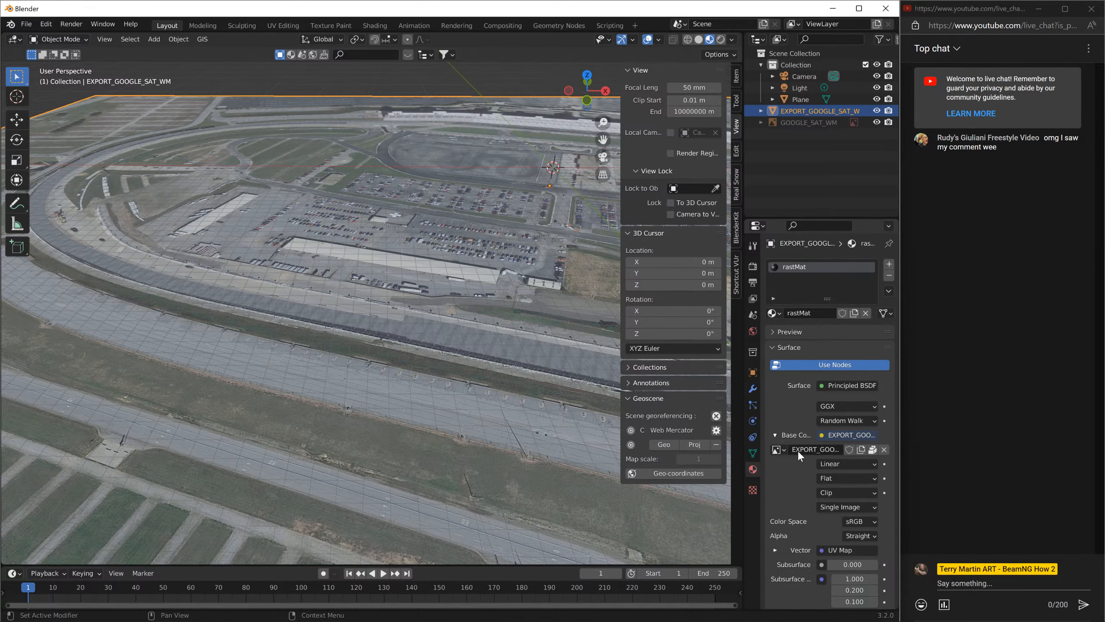
{"action": "left_click", "coordinate": [869, 449]}
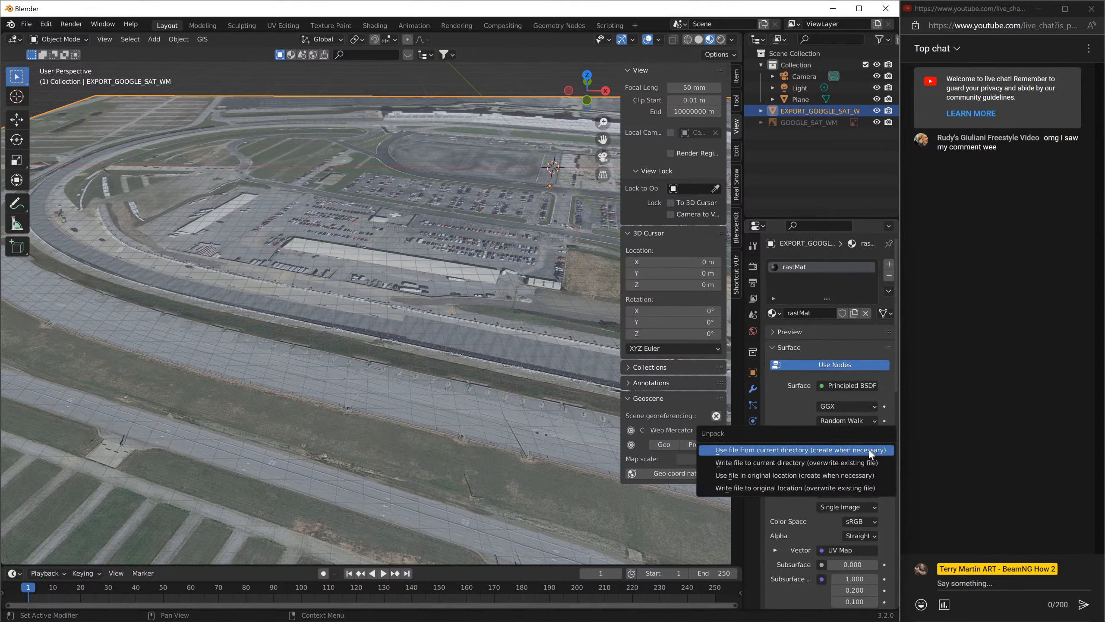
{"action": "left_click", "coordinate": [799, 465]}
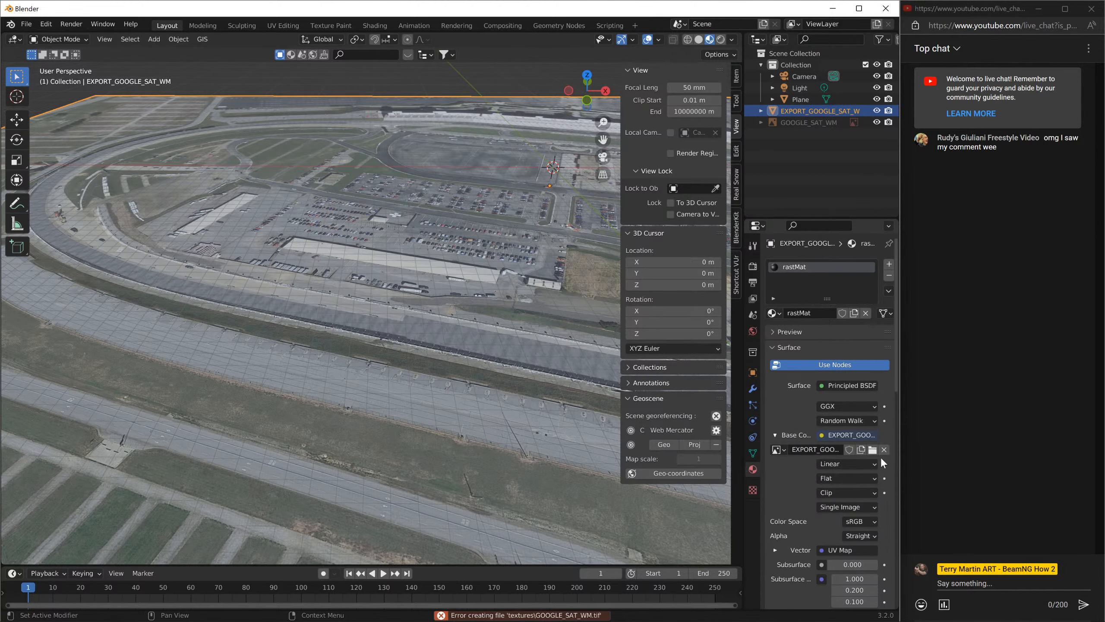
- Copy the texture's folder path from the image file browser and open that folder in File Explorer
{"action": "left_click", "coordinate": [873, 450]}
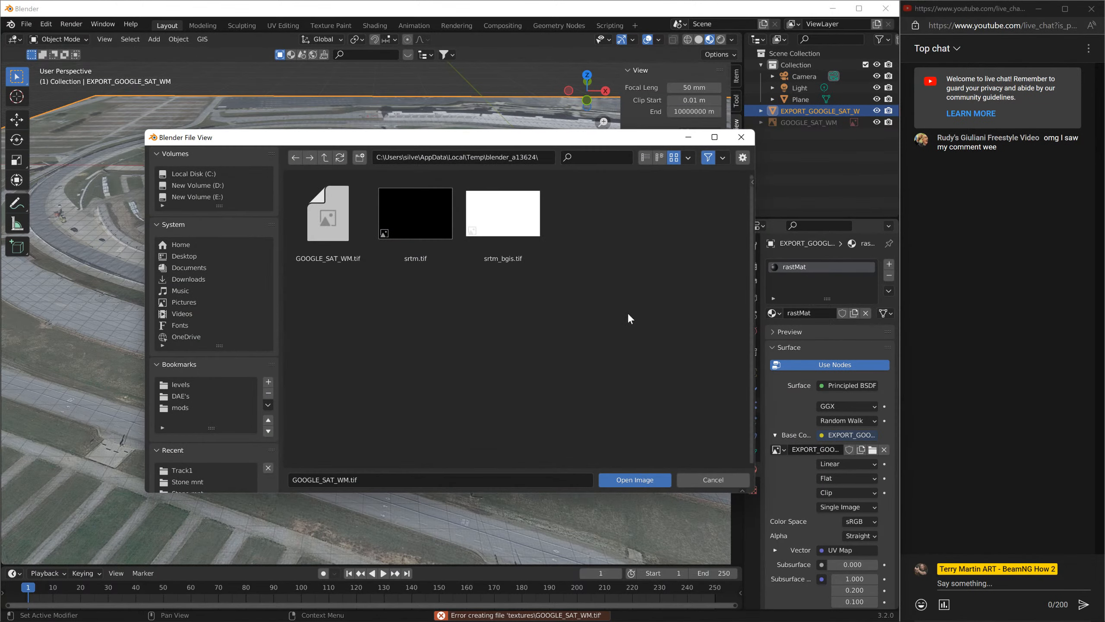
{"action": "left_click", "coordinate": [551, 161]}
{"action": "key", "text": "ctrl+c"}
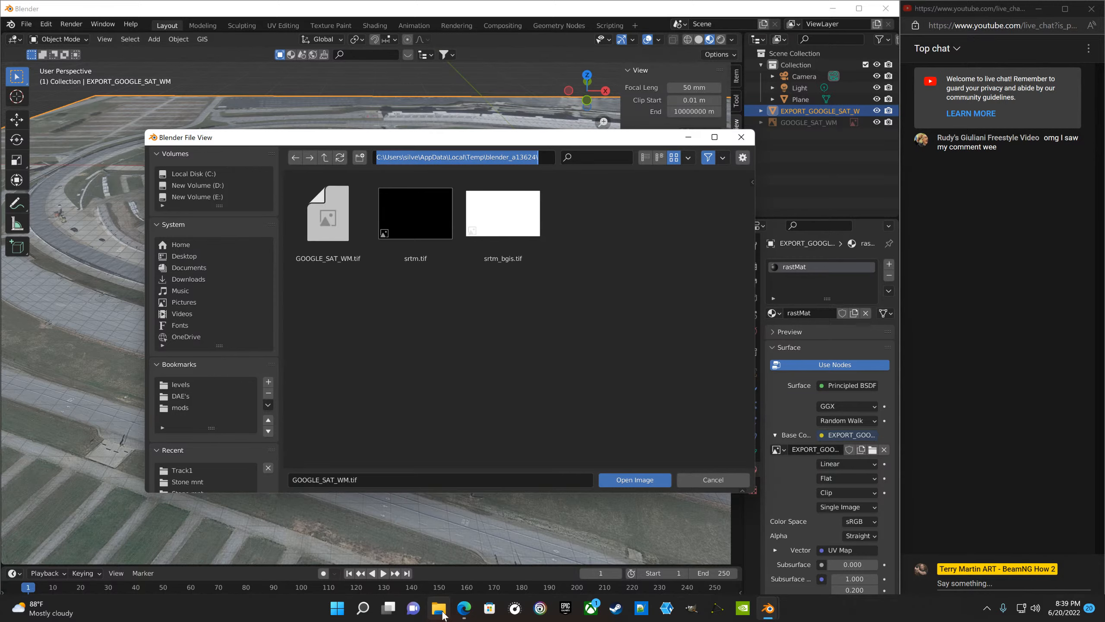
{"action": "left_click", "coordinate": [439, 608]}
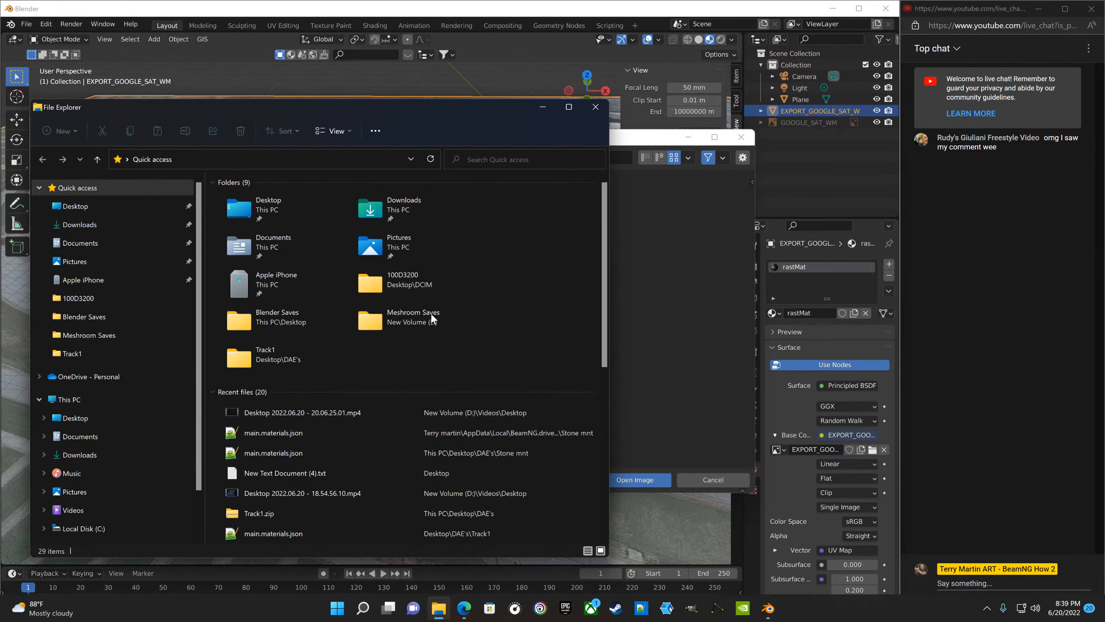
{"action": "left_click", "coordinate": [275, 162]}
{"action": "key", "text": "ctrl+v"}
{"action": "key", "text": "Return"}
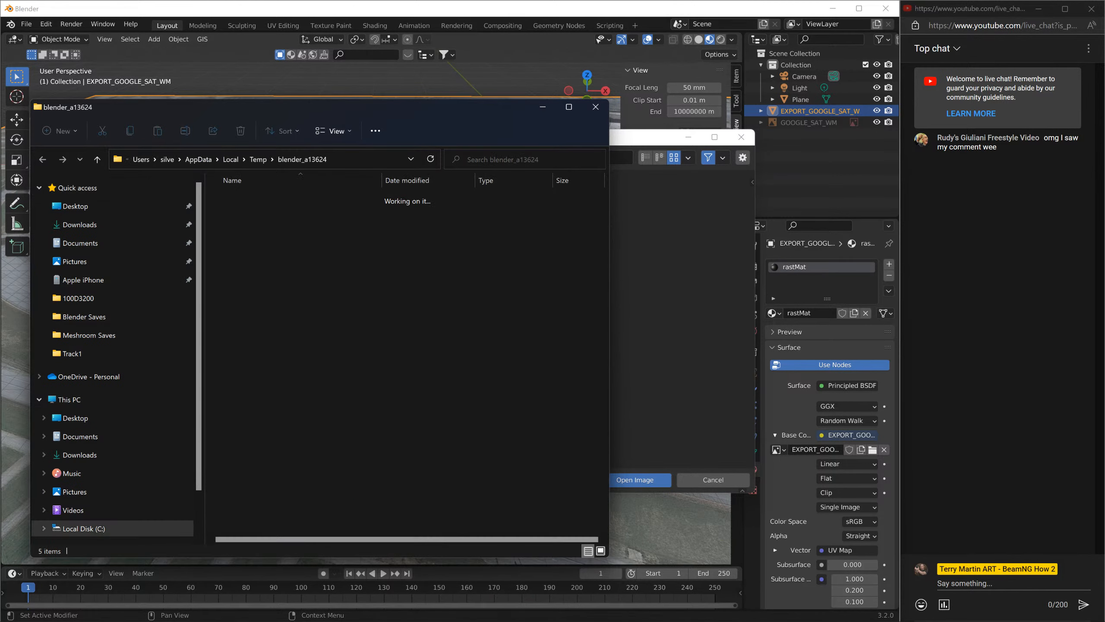
- Open GOOGLE_SAT_WM.tif from the Blender temp folder in GIMP
{"action": "left_click", "coordinate": [309, 212]}
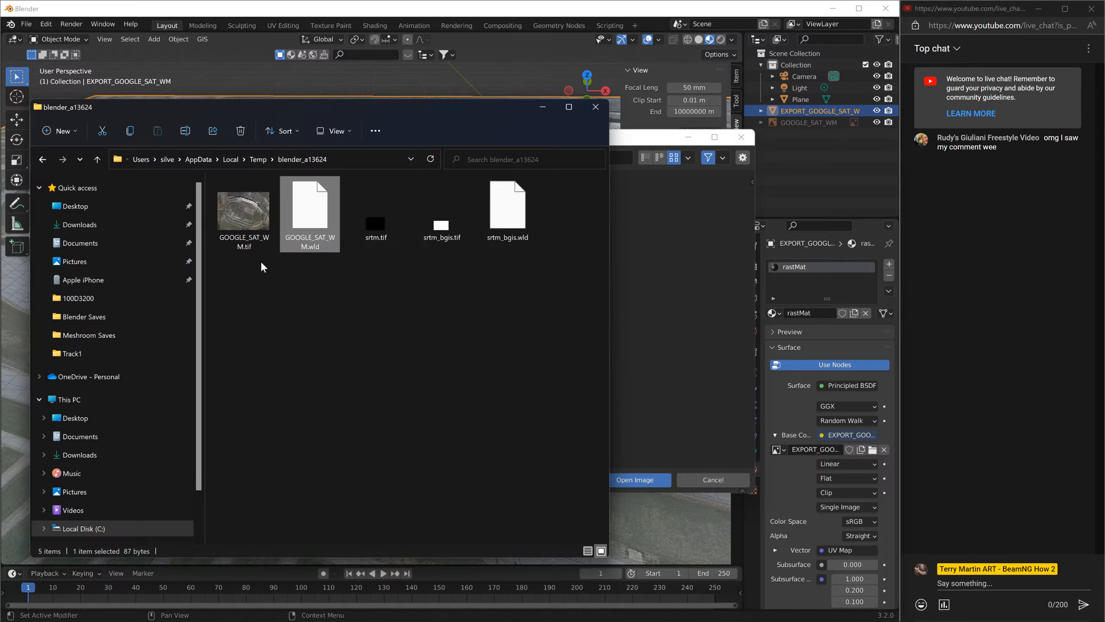
{"action": "left_click", "coordinate": [256, 228]}
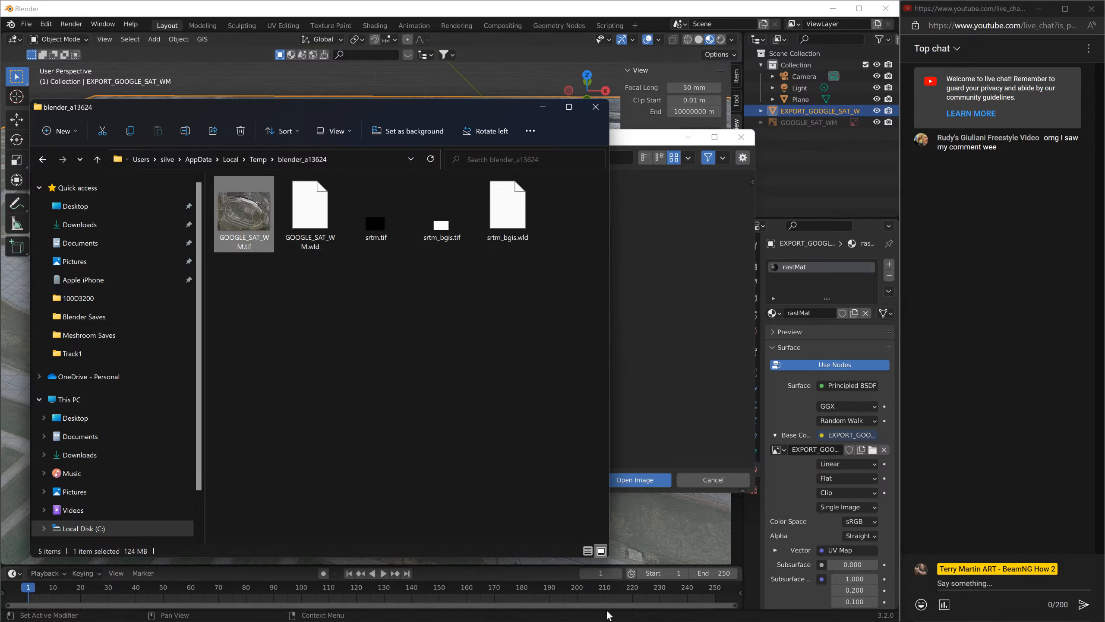
{"action": "mouse_move", "coordinate": [635, 620]}
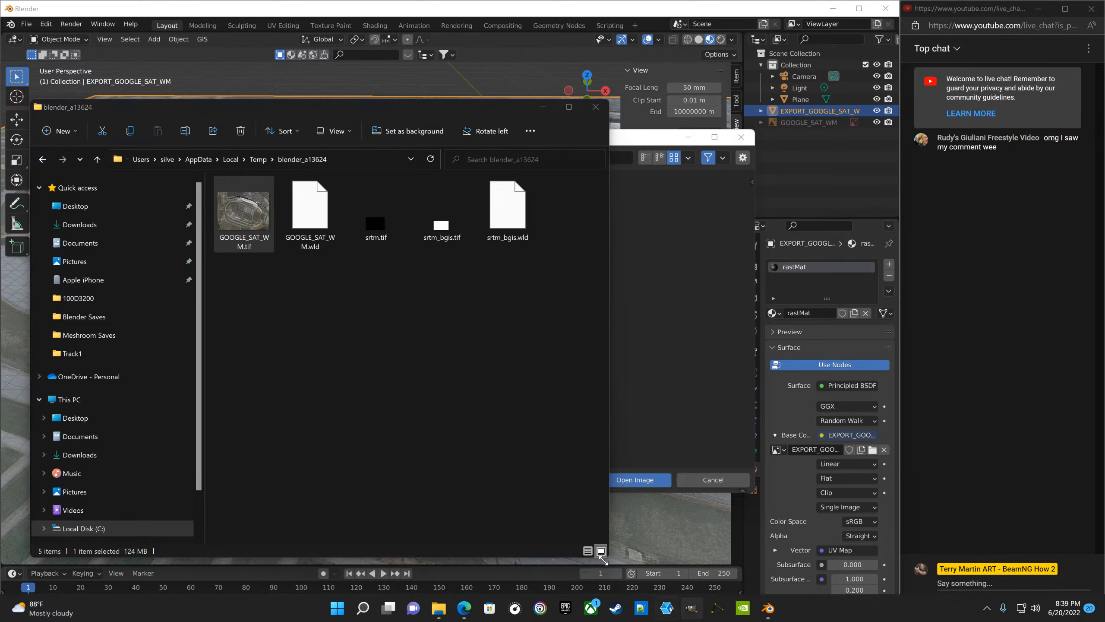
{"action": "left_click_drag", "start_coordinate": [243, 214], "coordinate": [470, 298]}
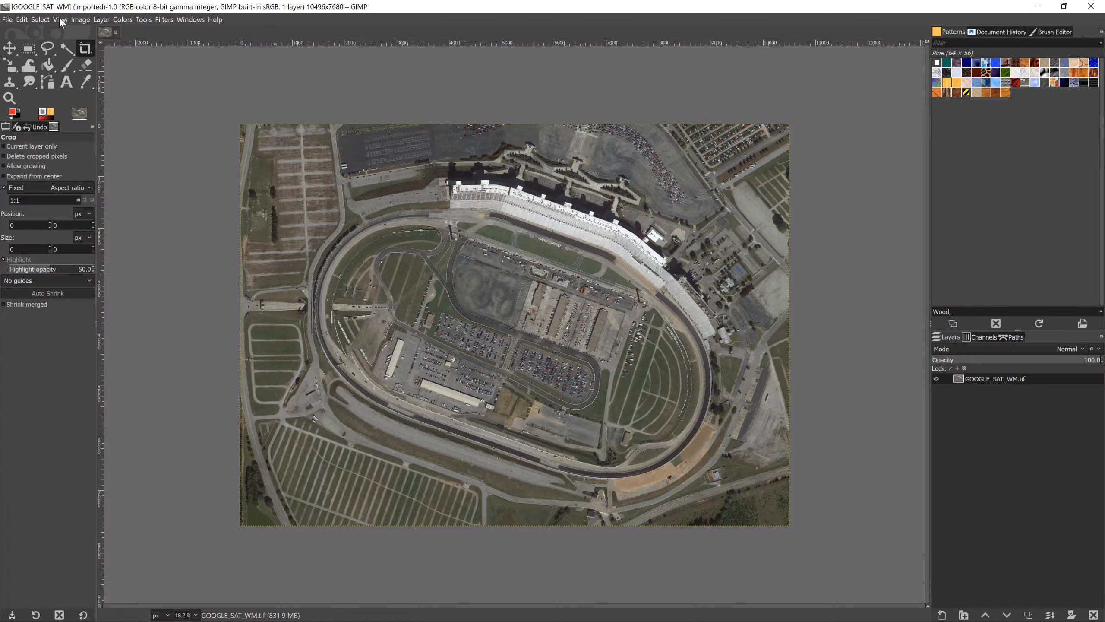
- Start exporting the satellite image and choose the BeamNG.drive folder levels/smallgrid/art/Track1 as the destination
{"action": "left_click", "coordinate": [8, 19]}
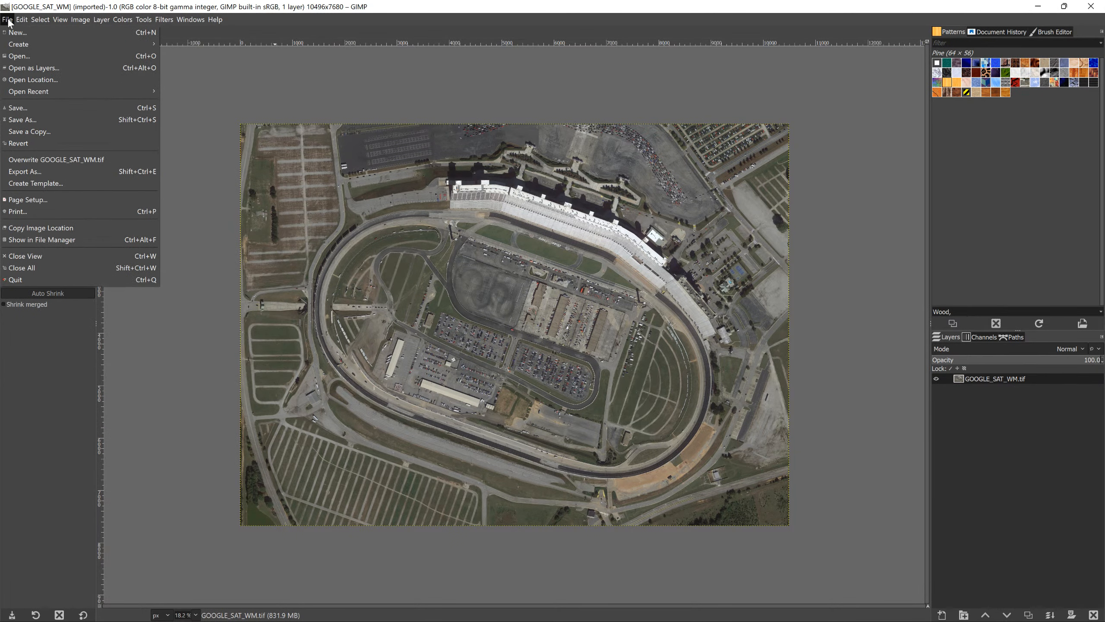
{"action": "left_click", "coordinate": [8, 20]}
{"action": "left_click", "coordinate": [7, 19]}
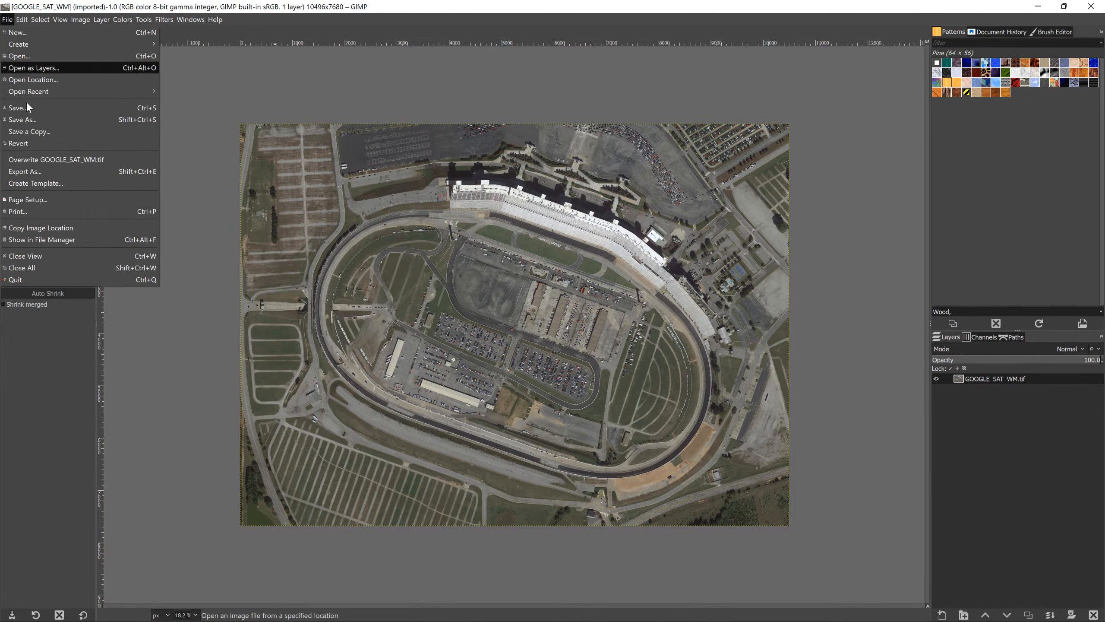
{"action": "left_click", "coordinate": [39, 174]}
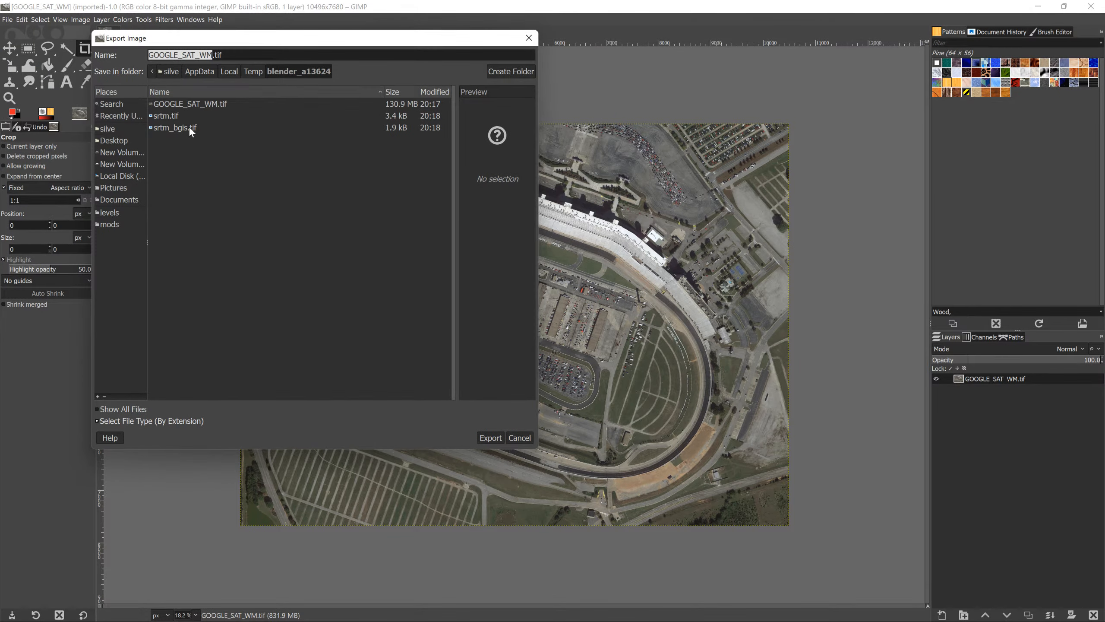
{"action": "left_click", "coordinate": [116, 140]}
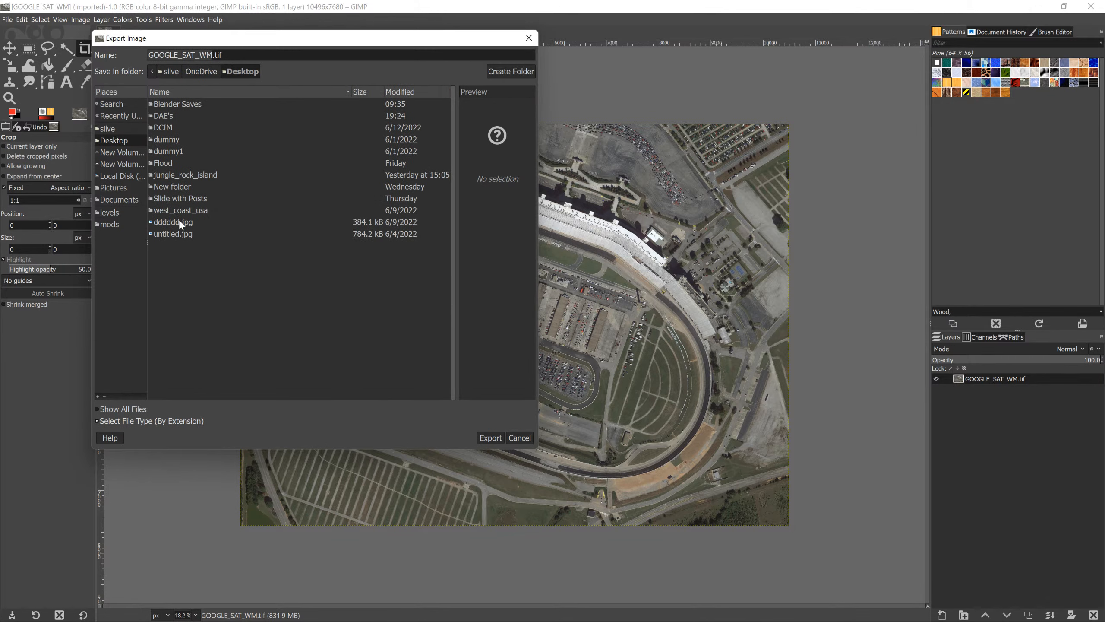
{"action": "left_click", "coordinate": [118, 211]}
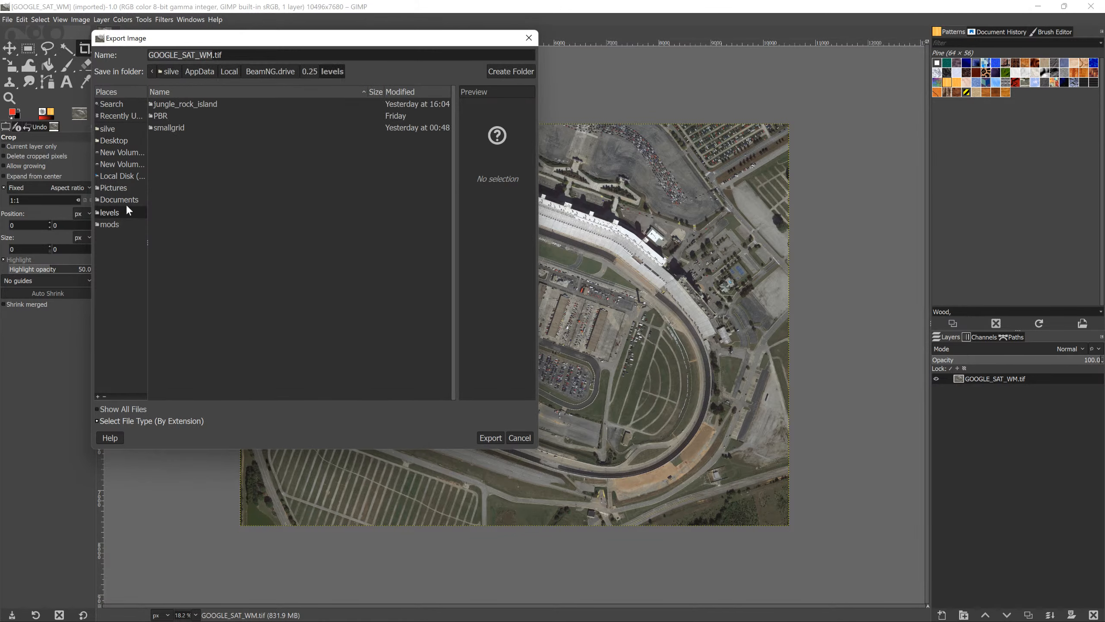
{"action": "double_click", "coordinate": [165, 130]}
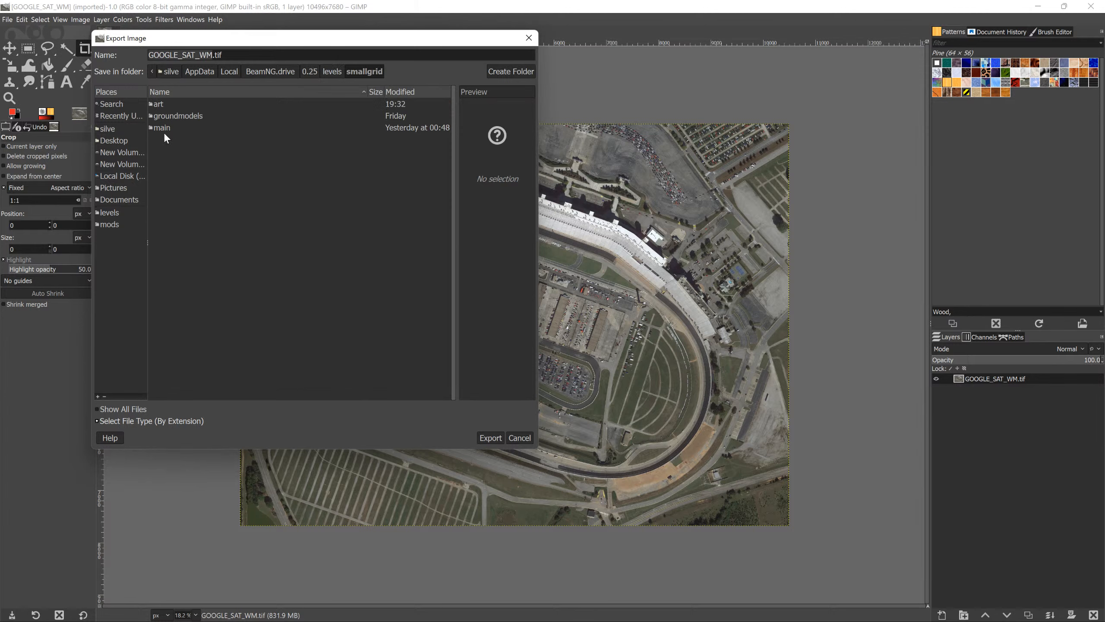
{"action": "double_click", "coordinate": [161, 106]}
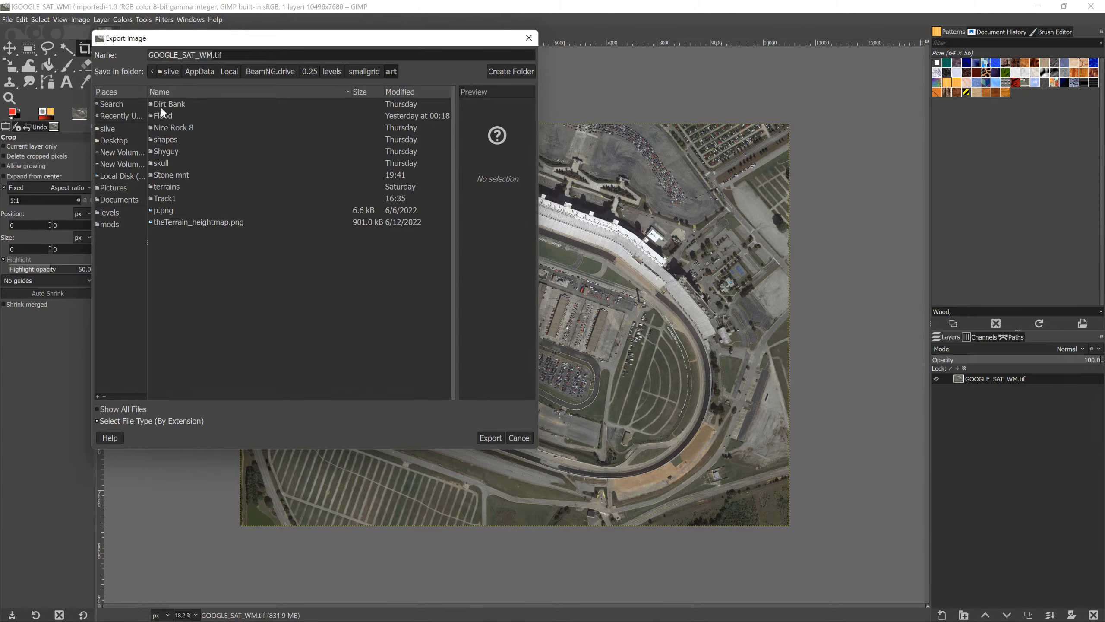
{"action": "double_click", "coordinate": [165, 198]}
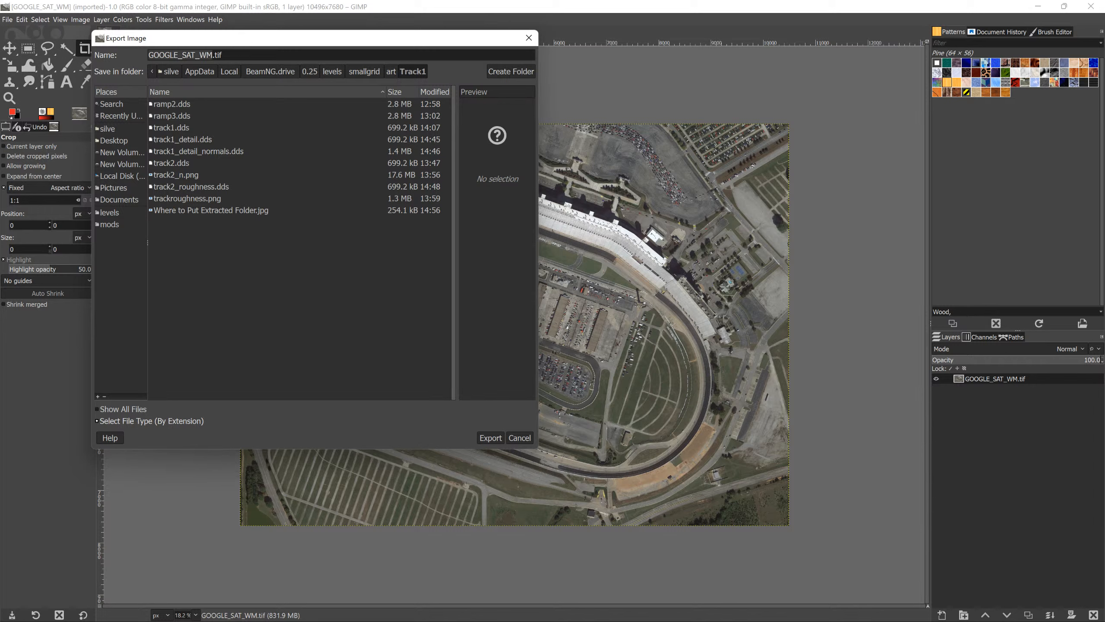
- Enter track3.png as the export file name for the satellite image
{"action": "left_click_drag", "start_coordinate": [226, 55], "coordinate": [88, 57]}
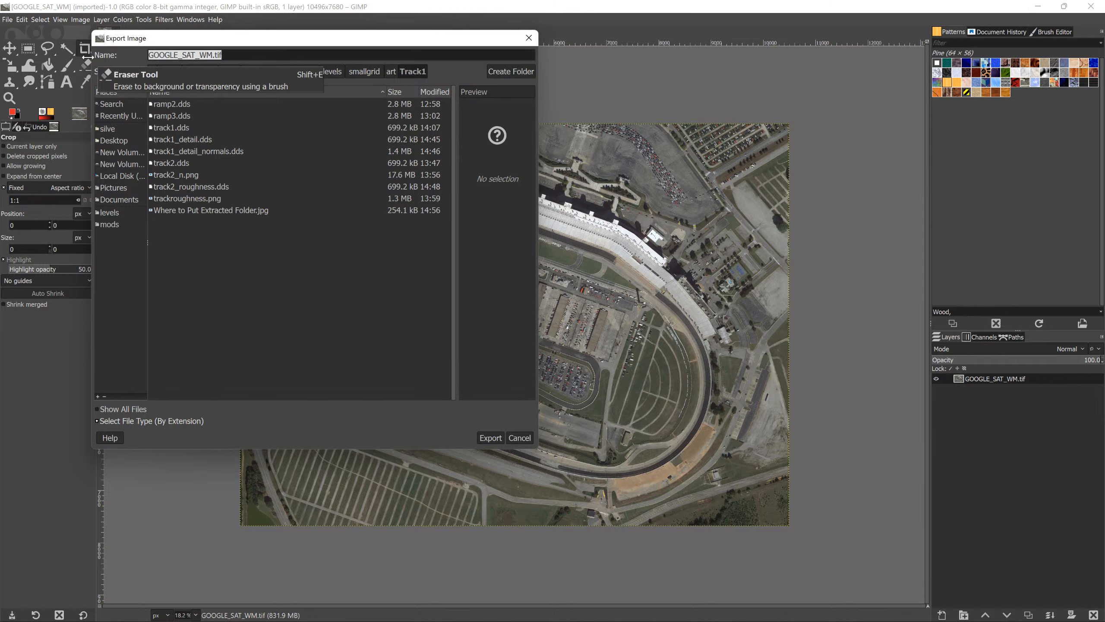
{"action": "type", "text": "track"}
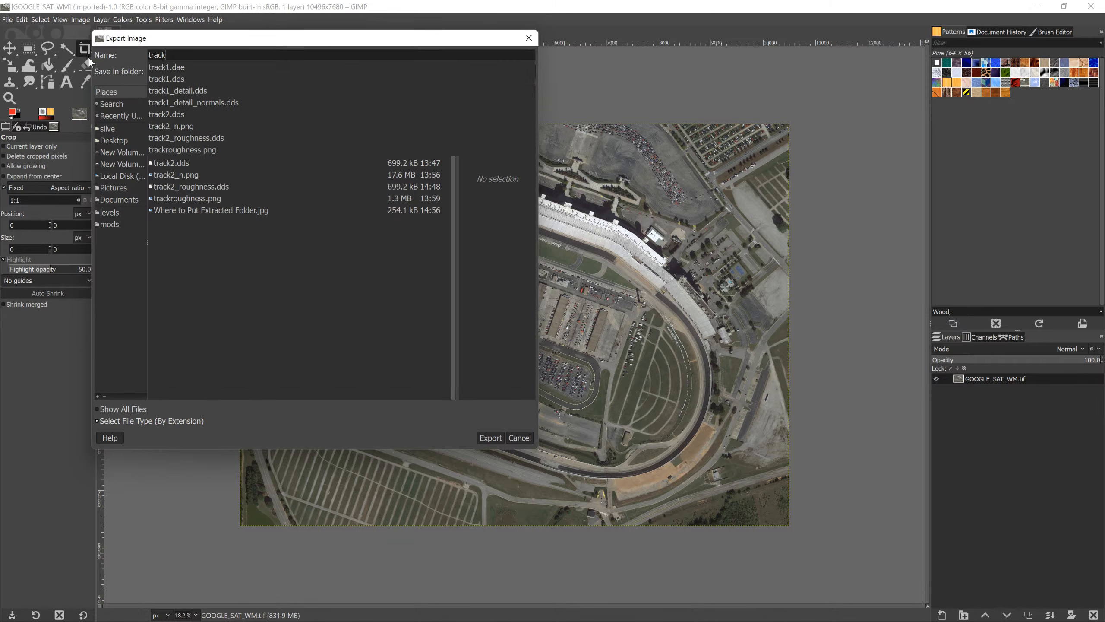
{"action": "type", "text": "3.png"}
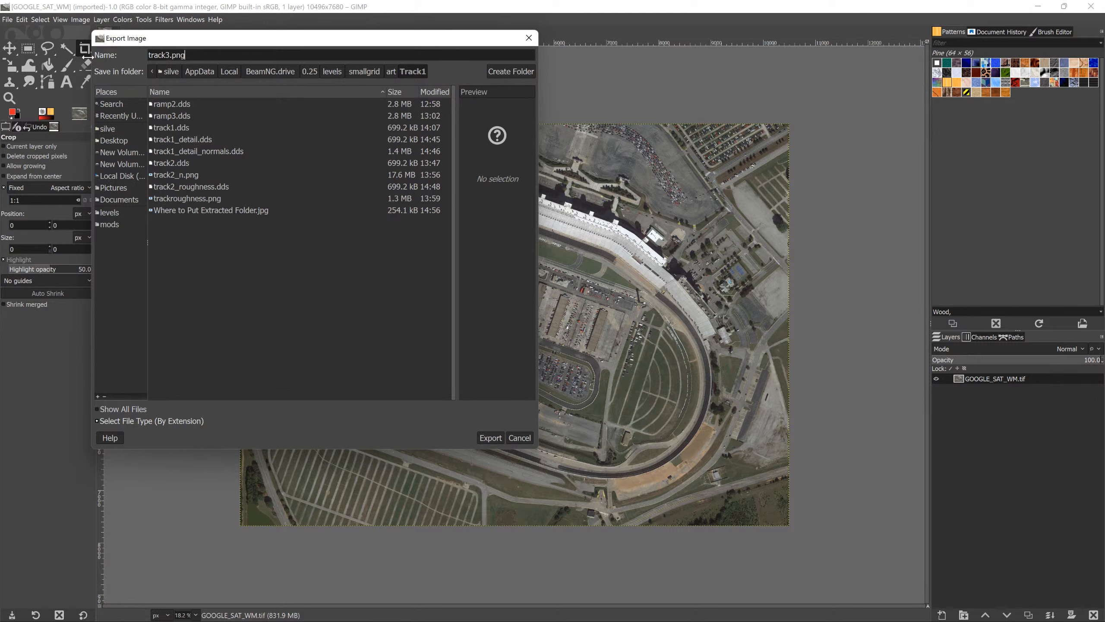
{"action": "left_click", "coordinate": [306, 313]}
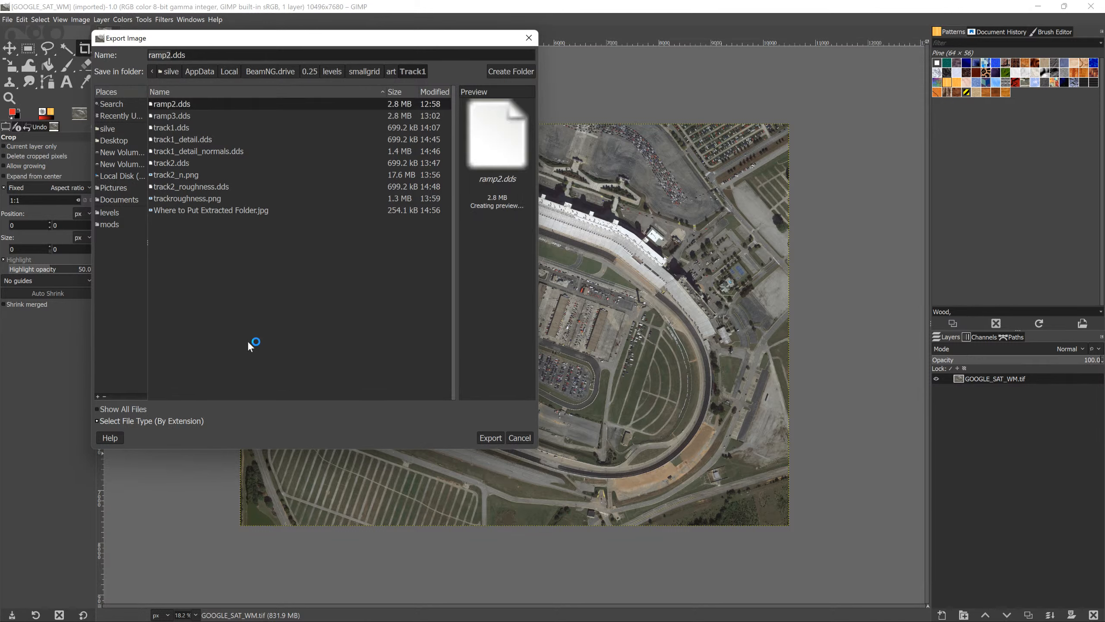
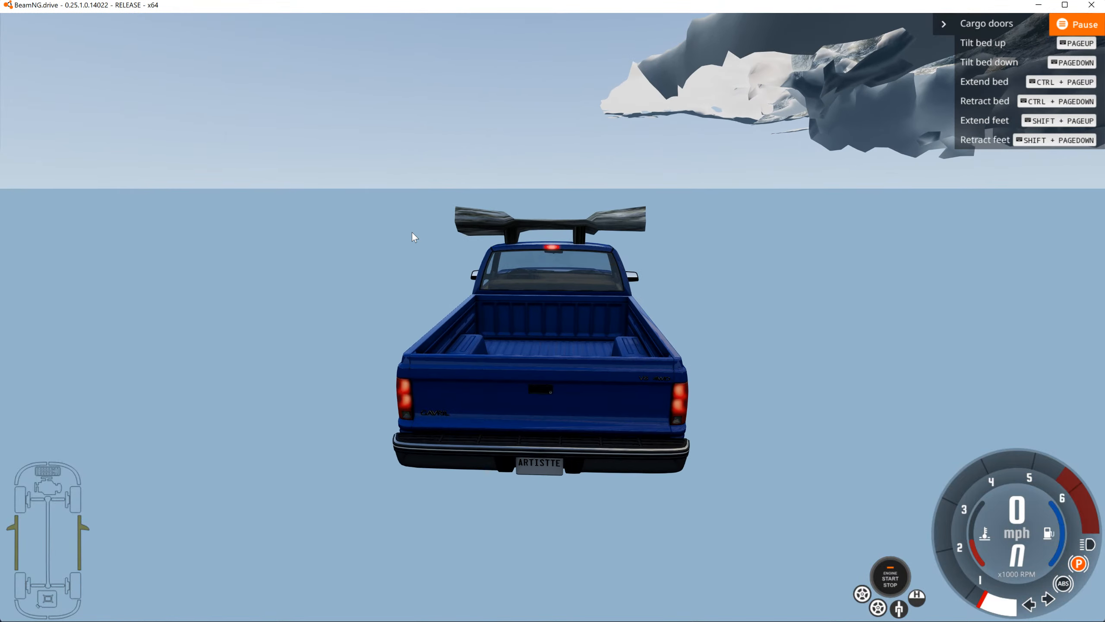
- In BeamNG.drive, switch to the free camera and fly forward past the rock meshes to view the grid ground
{"action": "key", "text": "shift+c"}
{"action": "key", "text": "w"}
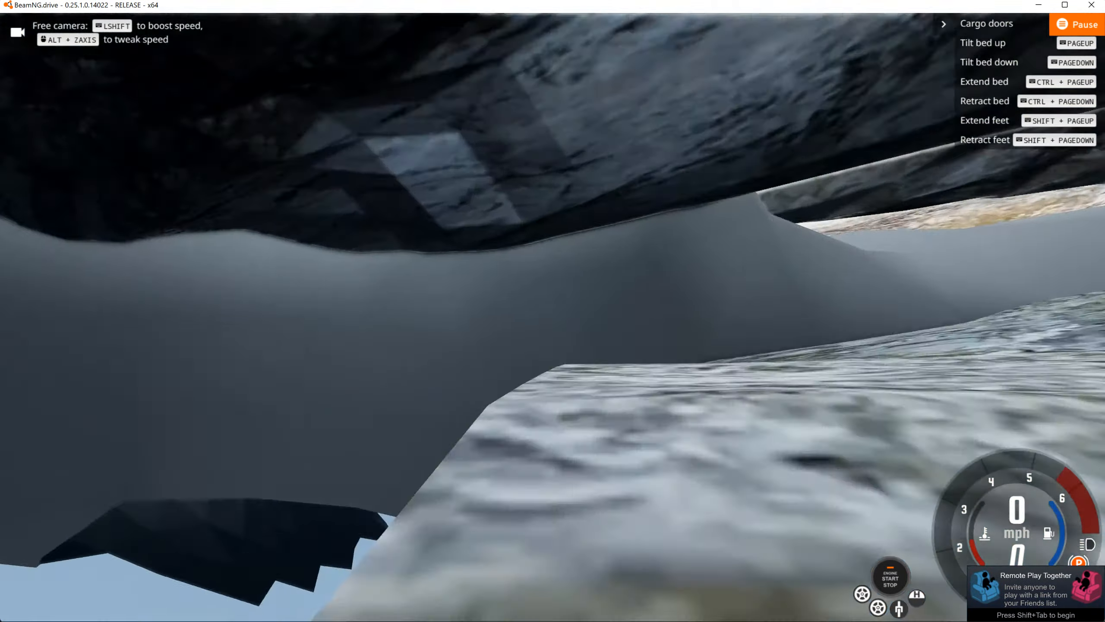
{"action": "key", "text": "w"}
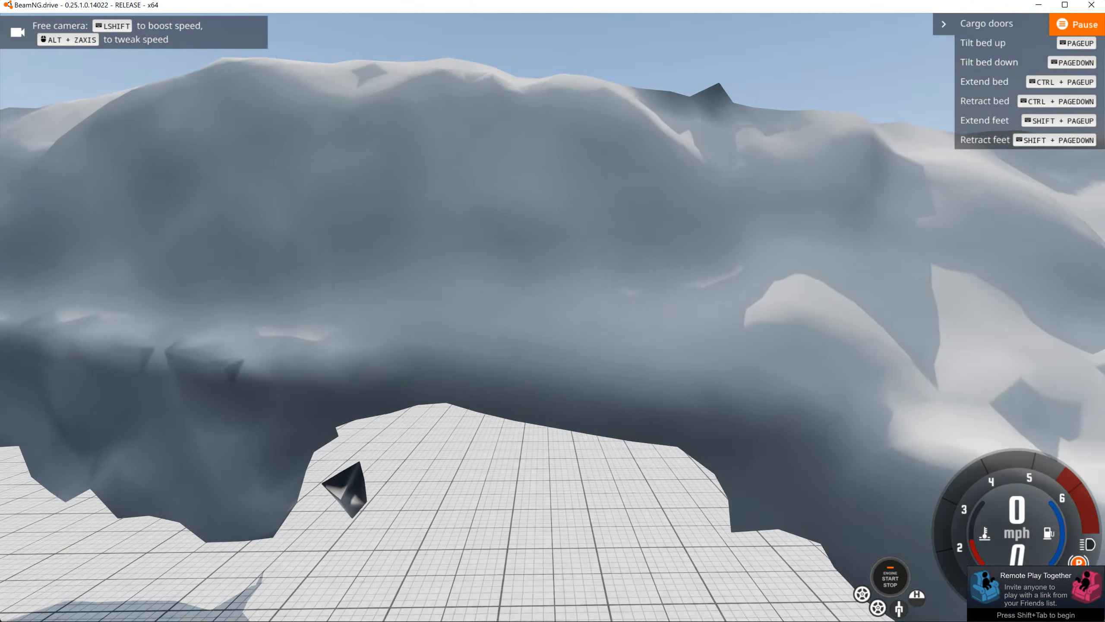
- Move the pickup truck to the open grid ground away from the rock meshes and view it with the free camera
{"action": "key", "text": "w"}
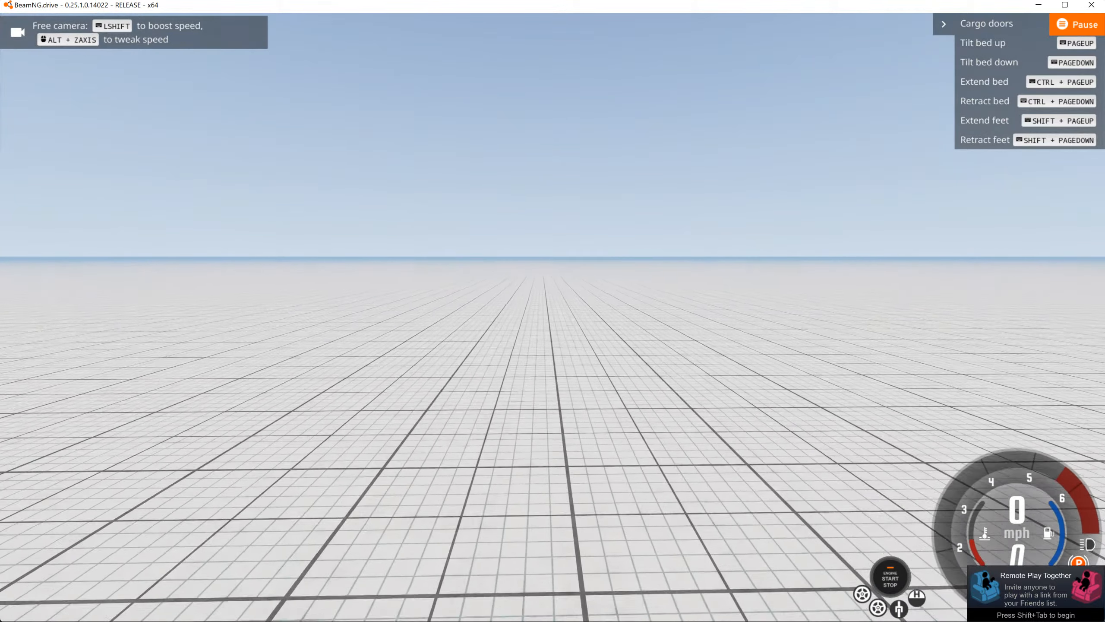
{"action": "key", "text": "F7"}
{"action": "key", "text": "shift+c"}
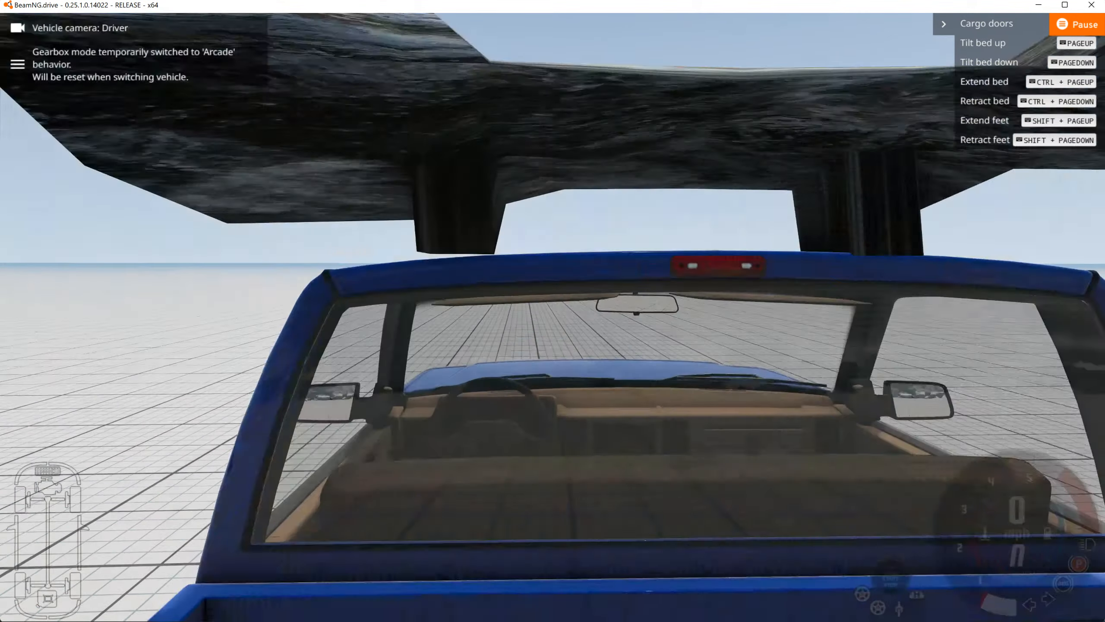
{"action": "key", "text": "c"}
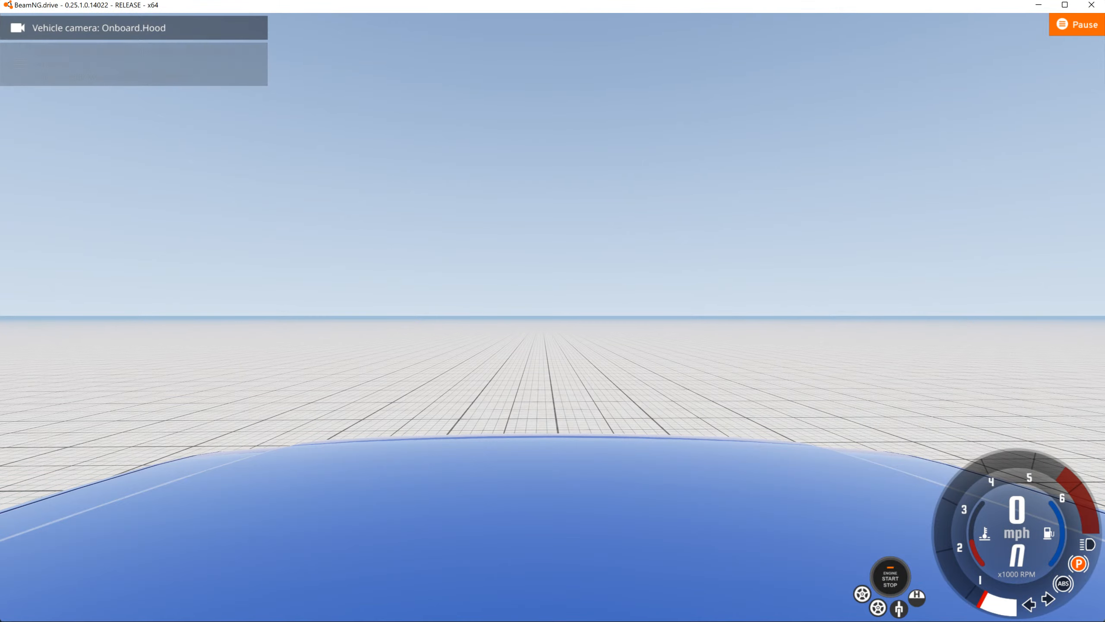
{"action": "key", "text": "shift+c"}
{"action": "key", "text": "s"}
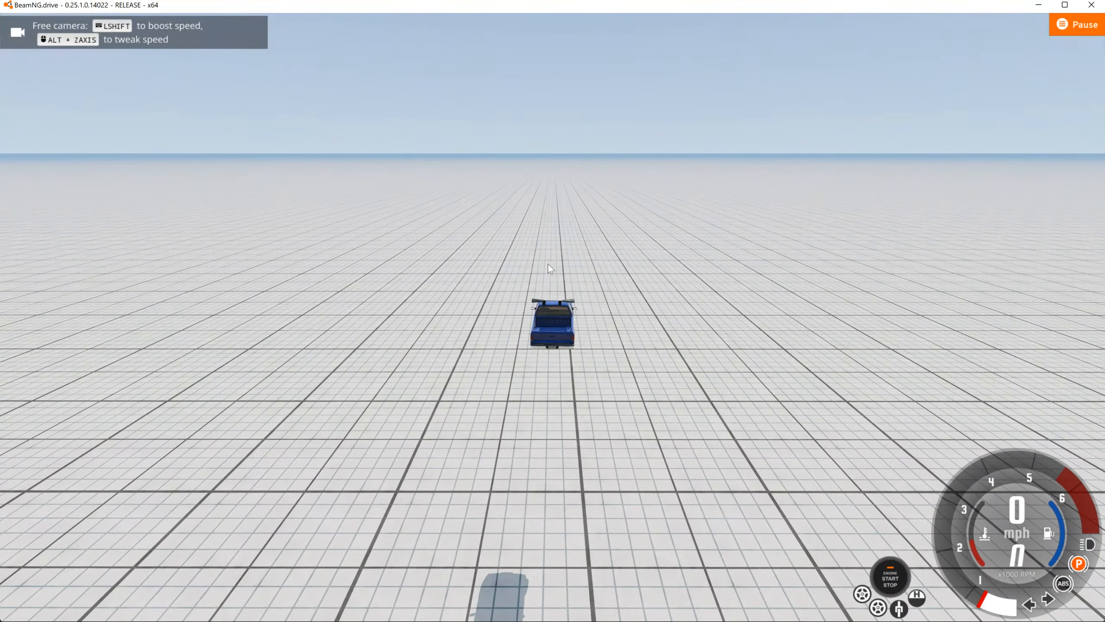
- Open the world editor and browse the smallgrid art/Track1 folder in the Asset Browser for the exported track files
{"action": "key", "text": "F11"}
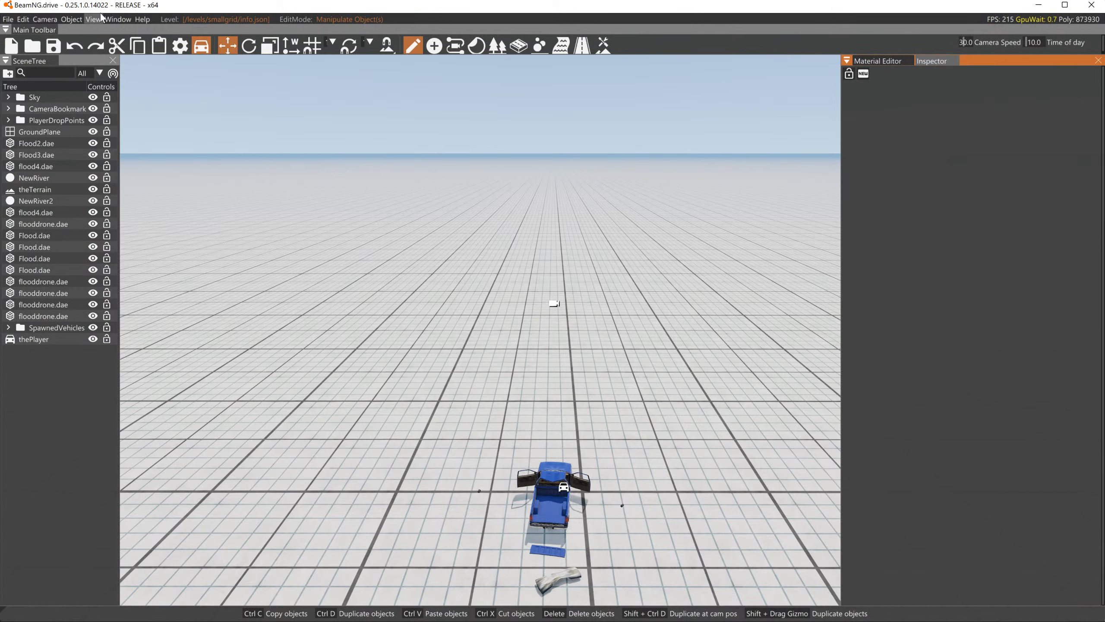
{"action": "left_click", "coordinate": [117, 19]}
{"action": "left_click", "coordinate": [110, 42]}
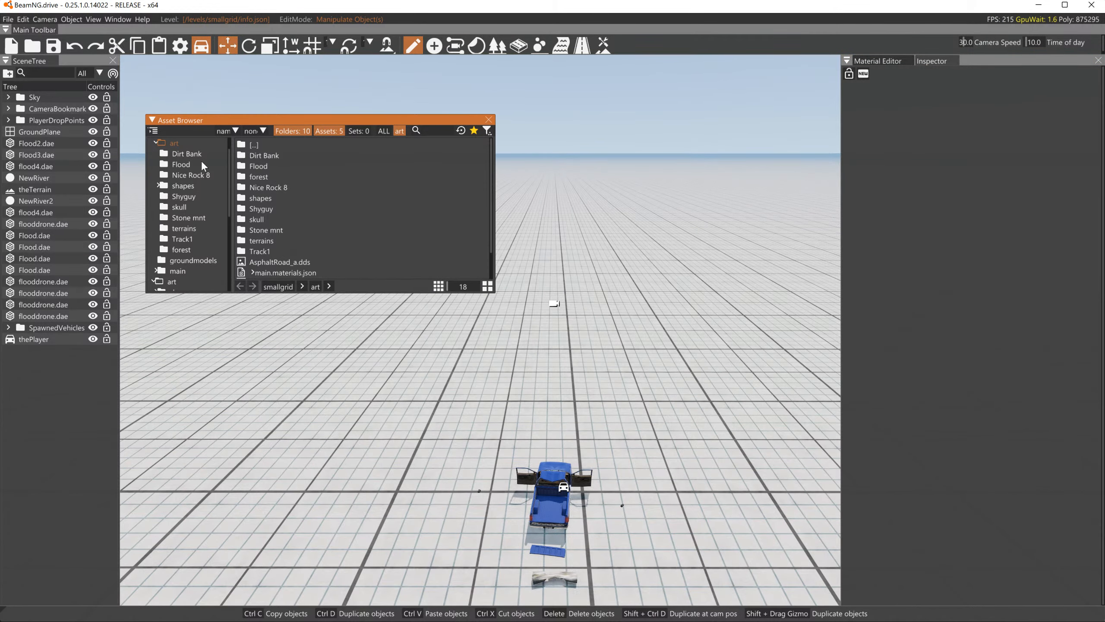
{"action": "left_click", "coordinate": [184, 241]}
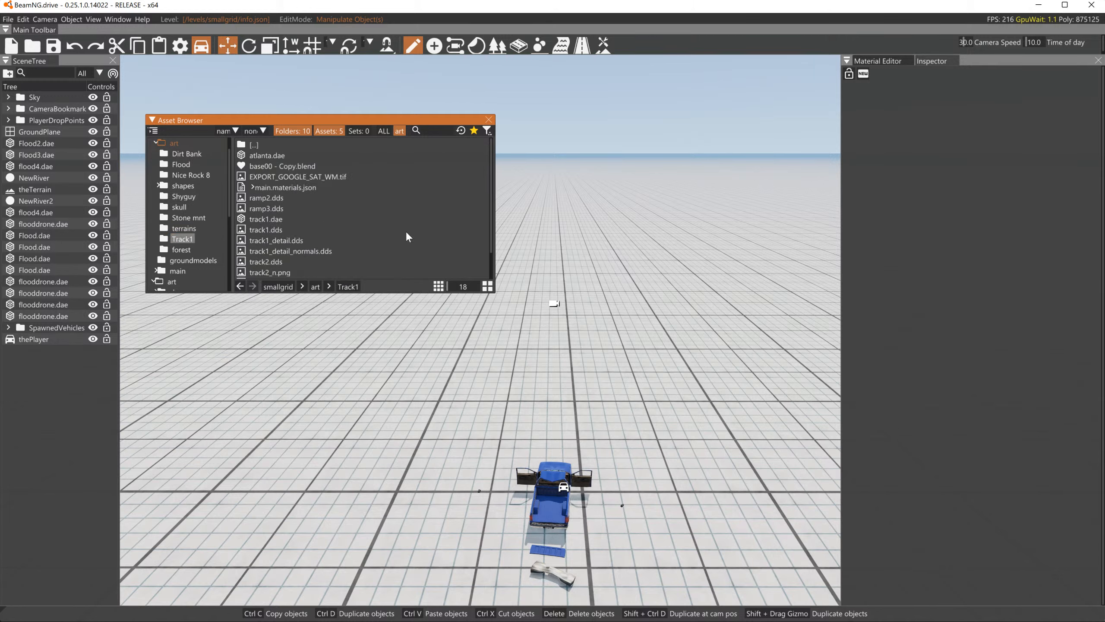
{"action": "scroll", "coordinate": [461, 220], "scroll_direction": "down", "scroll_amount": 2}
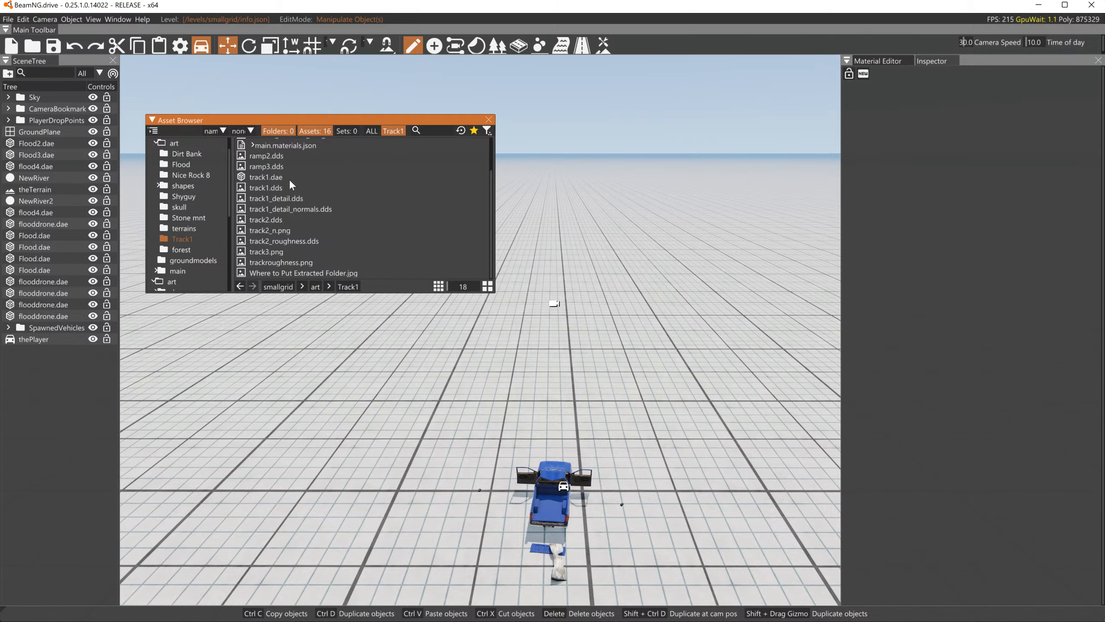
{"action": "scroll", "coordinate": [283, 178], "scroll_direction": "up", "scroll_amount": 2}
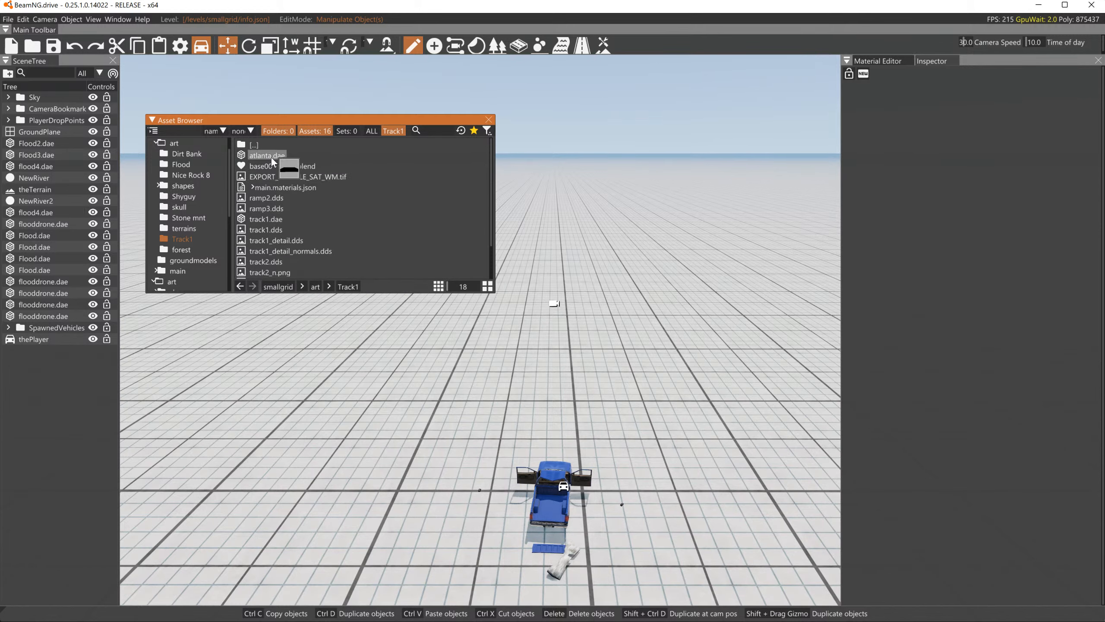
- Place atlanta.dae from the Track1 folder on the grid ground near the pickup truck
{"action": "left_click_drag", "start_coordinate": [267, 155], "coordinate": [609, 386]}
{"action": "right_click_drag", "start_coordinate": [620, 376], "coordinate": [620, 392]}
{"action": "right_click_drag", "start_coordinate": [638, 274], "coordinate": [643, 275]}
{"action": "key", "text": "s"}
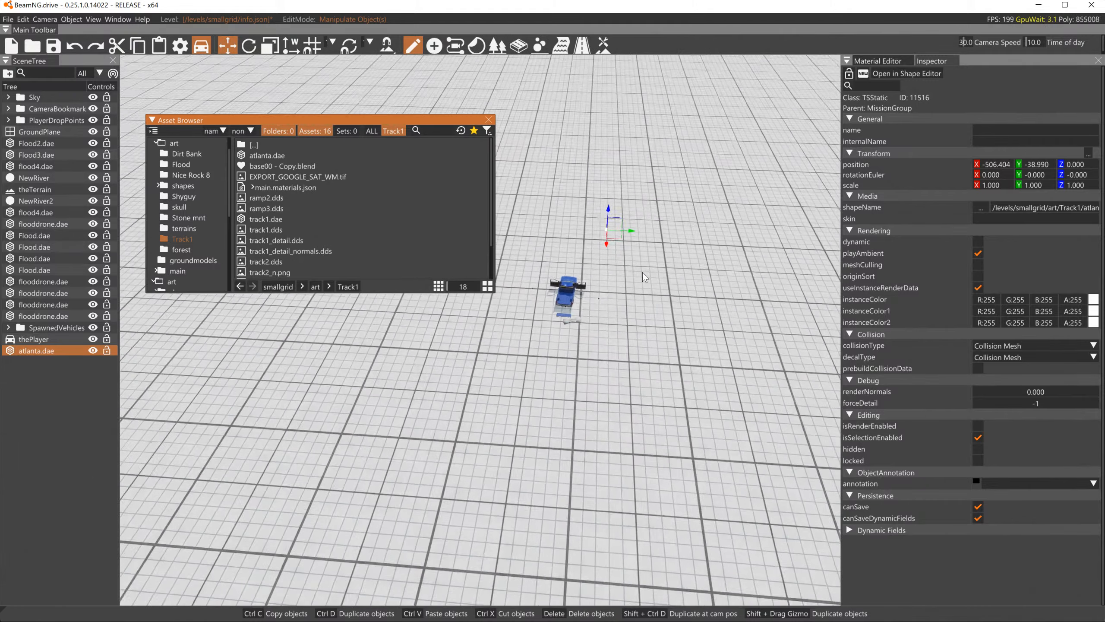
{"action": "key", "text": "s"}
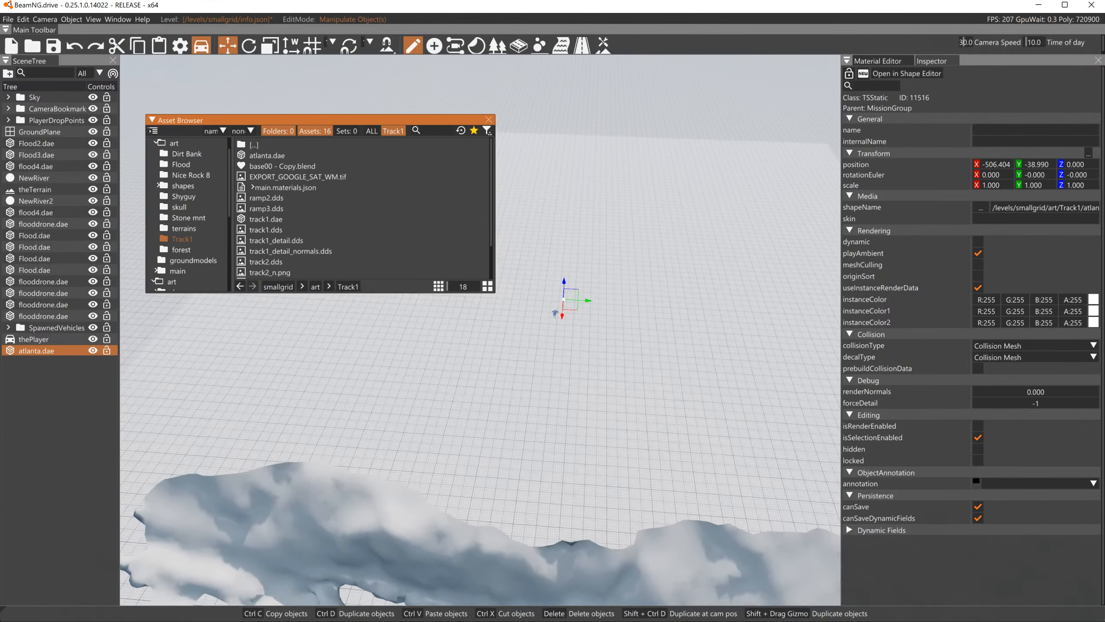
{"action": "key", "text": "s"}
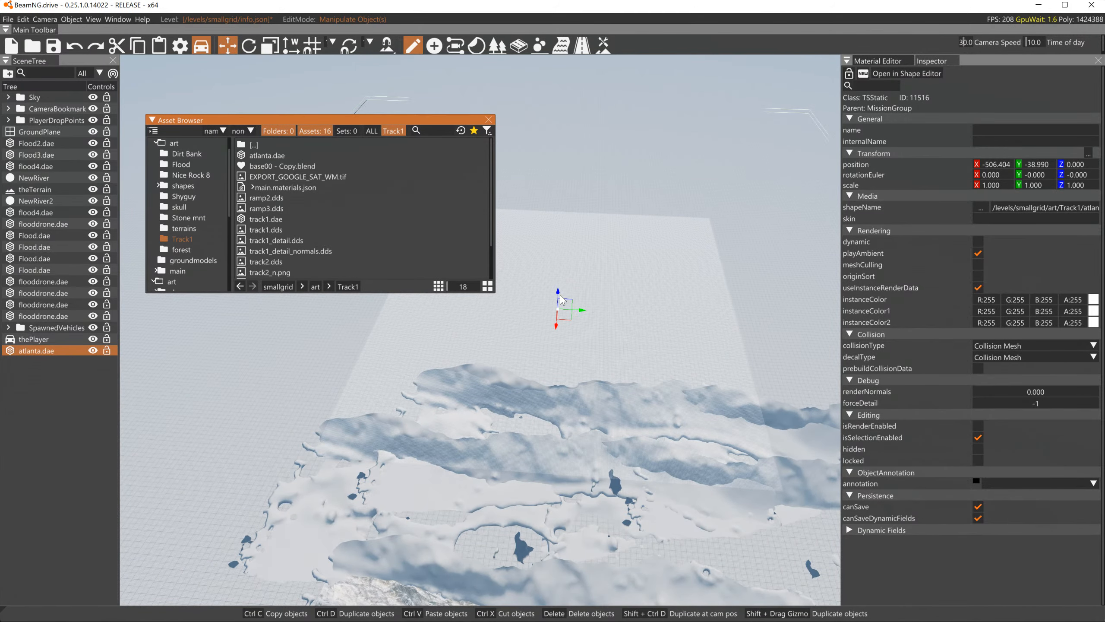
- Raise the atlanta.dae track above the grid ground to a Z position of about 96
{"action": "left_click_drag", "start_coordinate": [562, 296], "coordinate": [575, 236]}
{"action": "right_click_drag", "start_coordinate": [575, 235], "coordinate": [676, 226]}
{"action": "key", "text": "w"}
{"action": "key", "text": "w"}
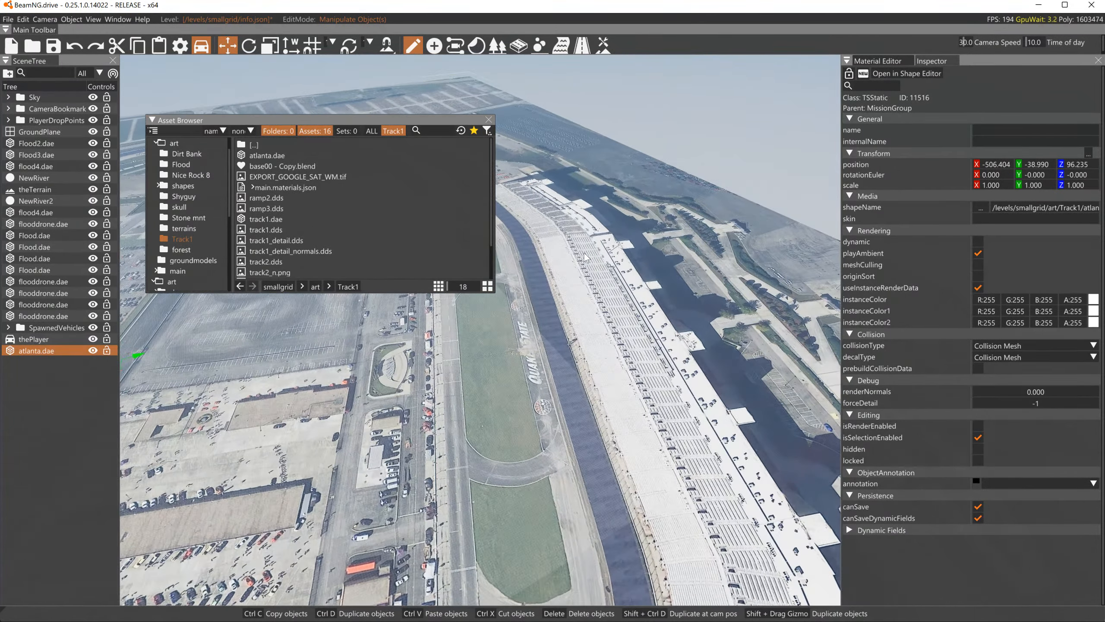
- Close the Asset Browser and fly down close to the asphalt surface of the track
{"action": "left_click", "coordinate": [488, 120]}
{"action": "key", "text": "w"}
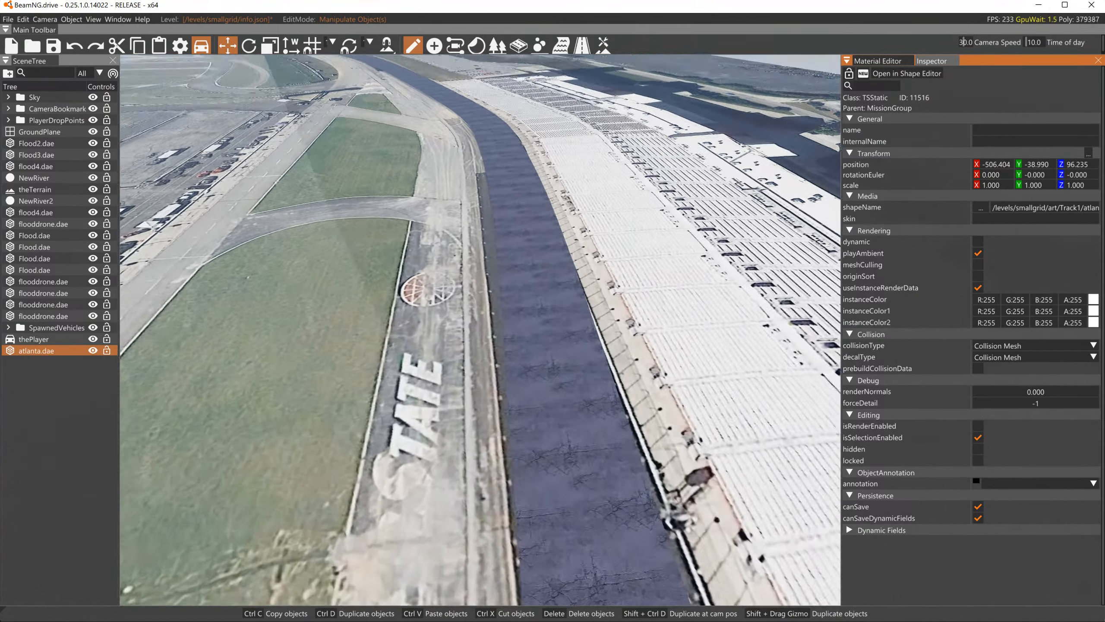
{"action": "key", "text": "w"}
{"action": "right_click_drag", "start_coordinate": [606, 279], "coordinate": [606, 226]}
{"action": "key", "text": "w"}
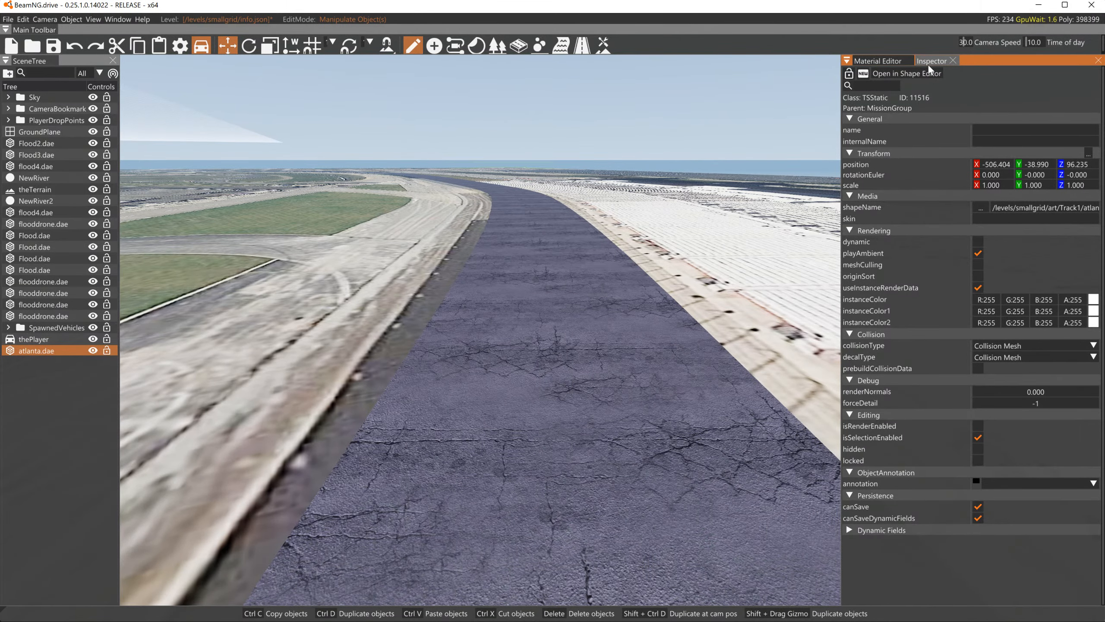
- Set the track's collisionType to Visible Mesh Final and rebuild the level's collision
{"action": "left_click", "coordinate": [1033, 344]}
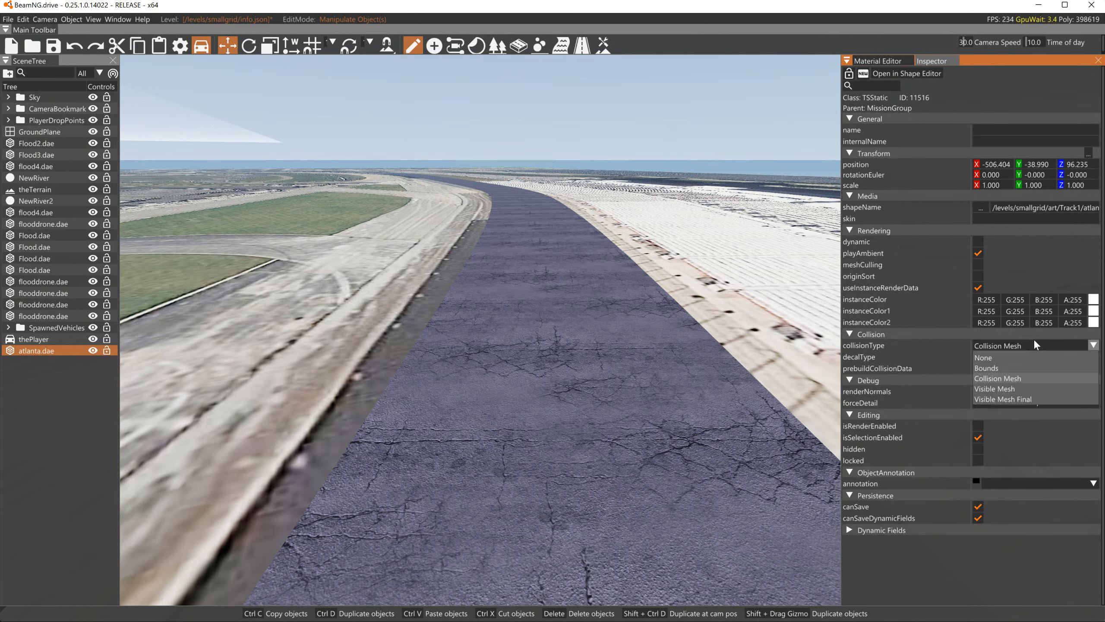
{"action": "left_click", "coordinate": [1017, 399]}
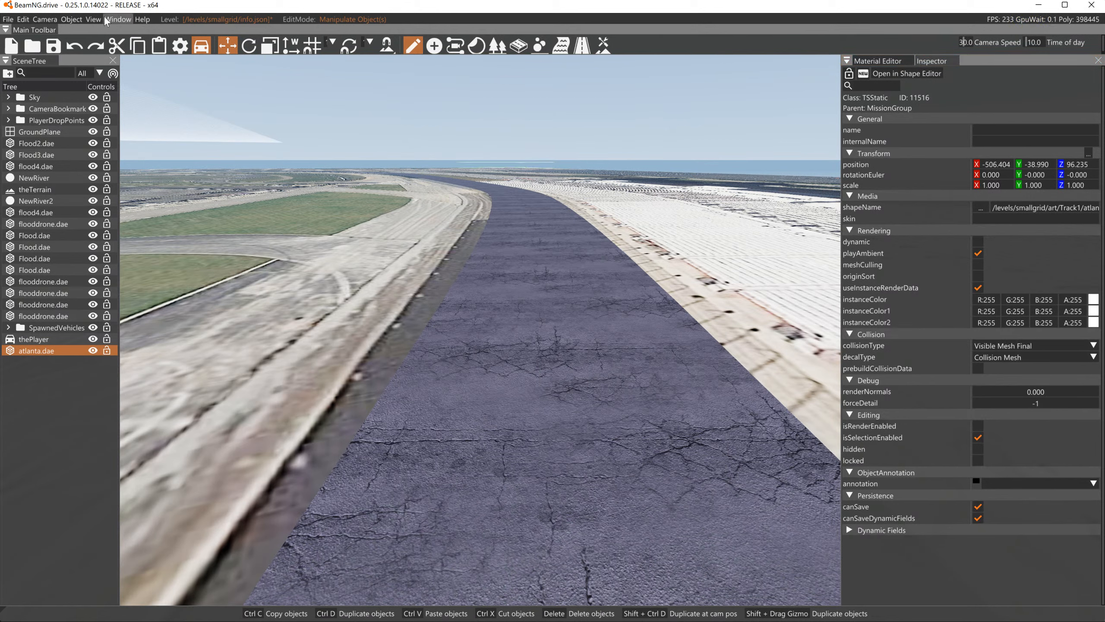
{"action": "left_click", "coordinate": [22, 19]}
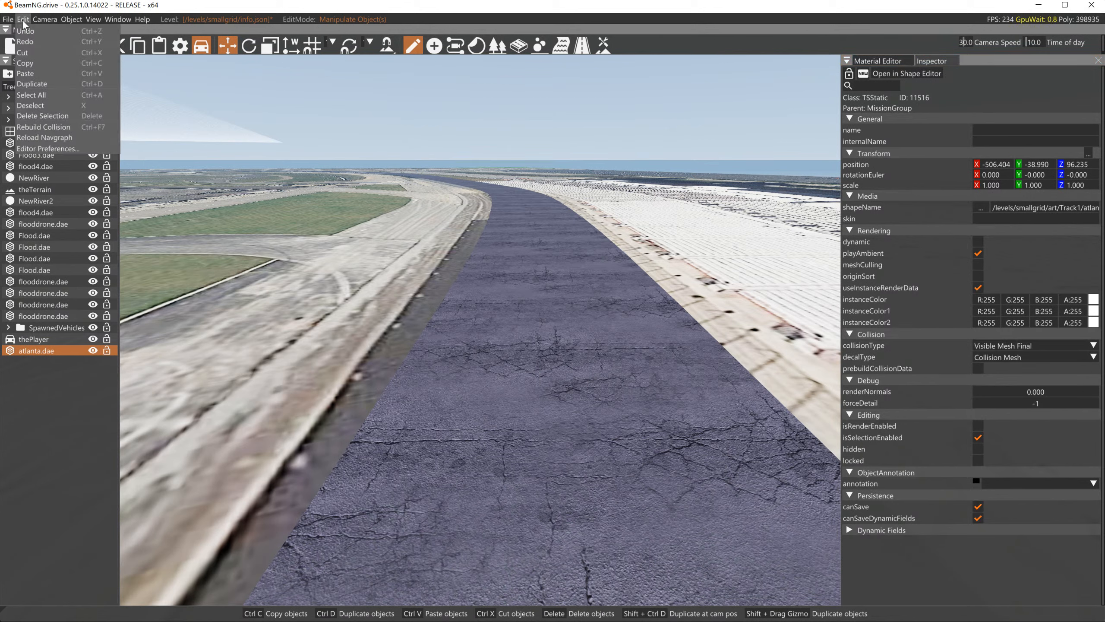
{"action": "left_click", "coordinate": [57, 128]}
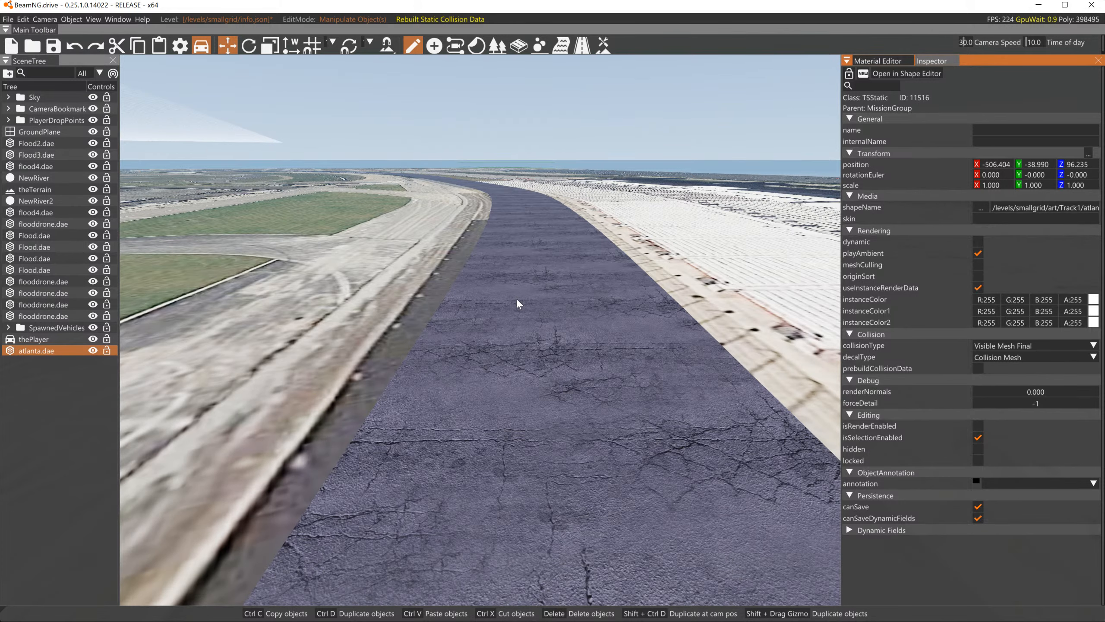
- Leave the world editor and bring the pickup truck onto the track surface, viewed with the Orbit camera
{"action": "key", "text": "F11"}
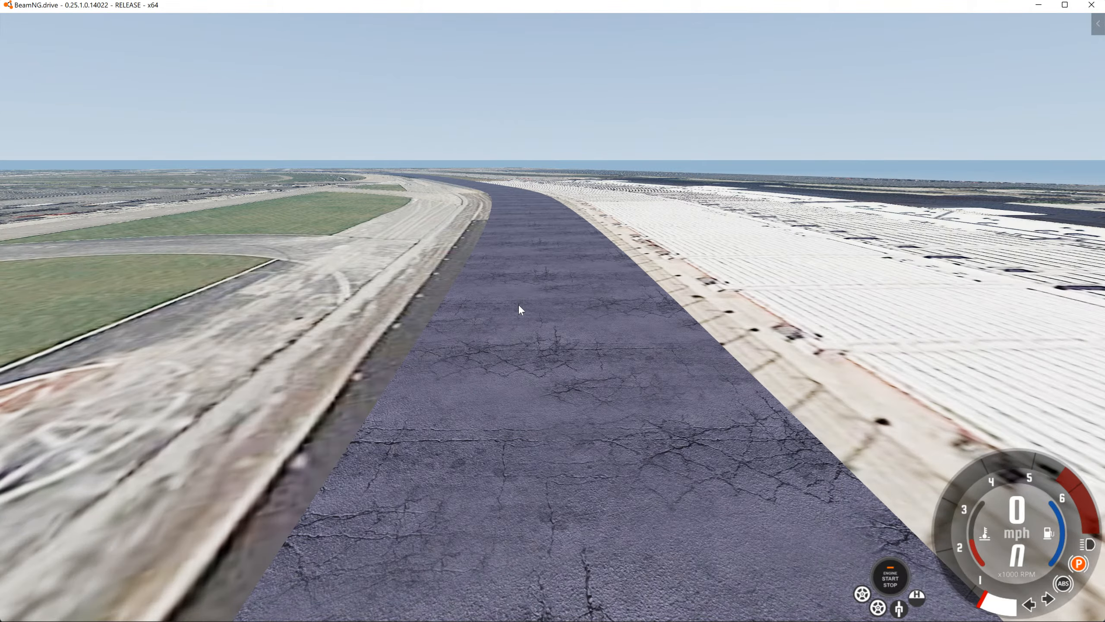
{"action": "key", "text": "w"}
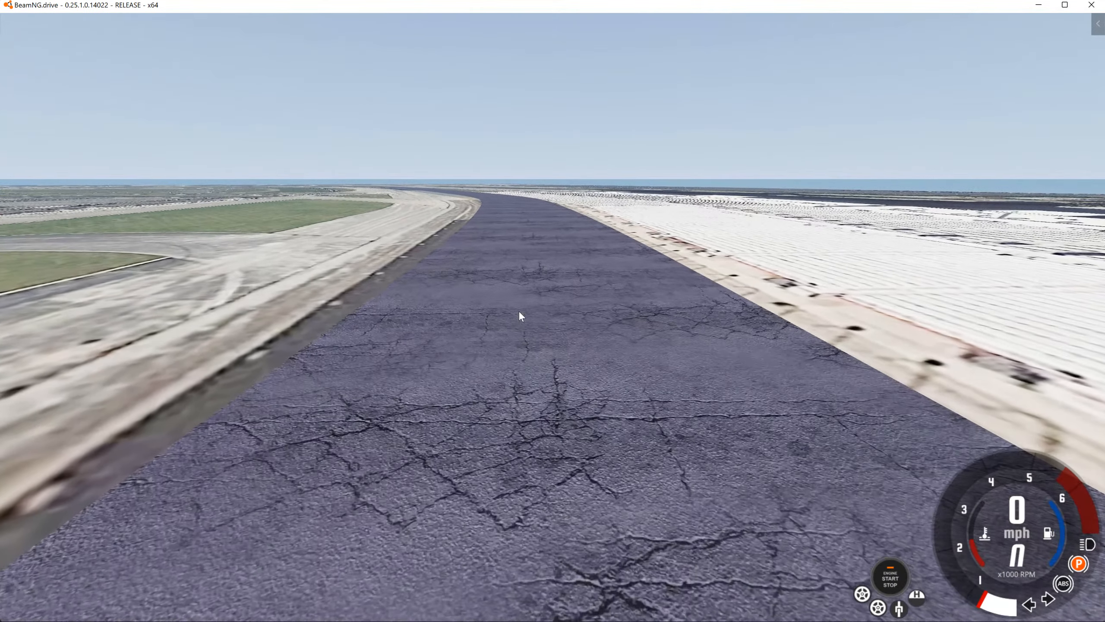
{"action": "key", "text": "shift+c"}
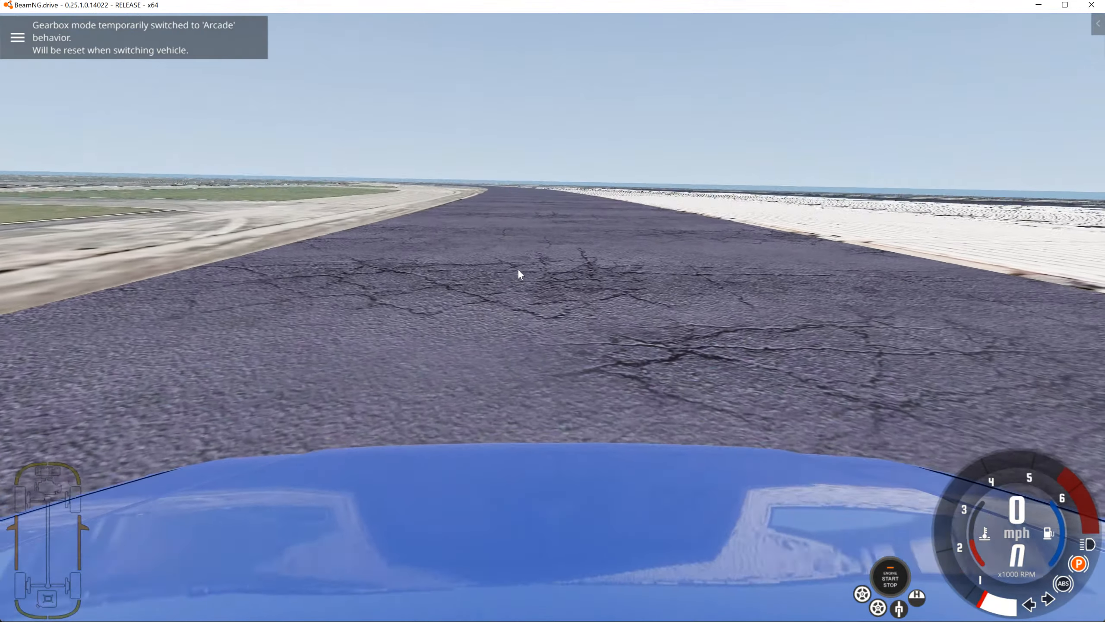
{"action": "scroll", "coordinate": [517, 270], "scroll_direction": "down", "scroll_amount": 5}
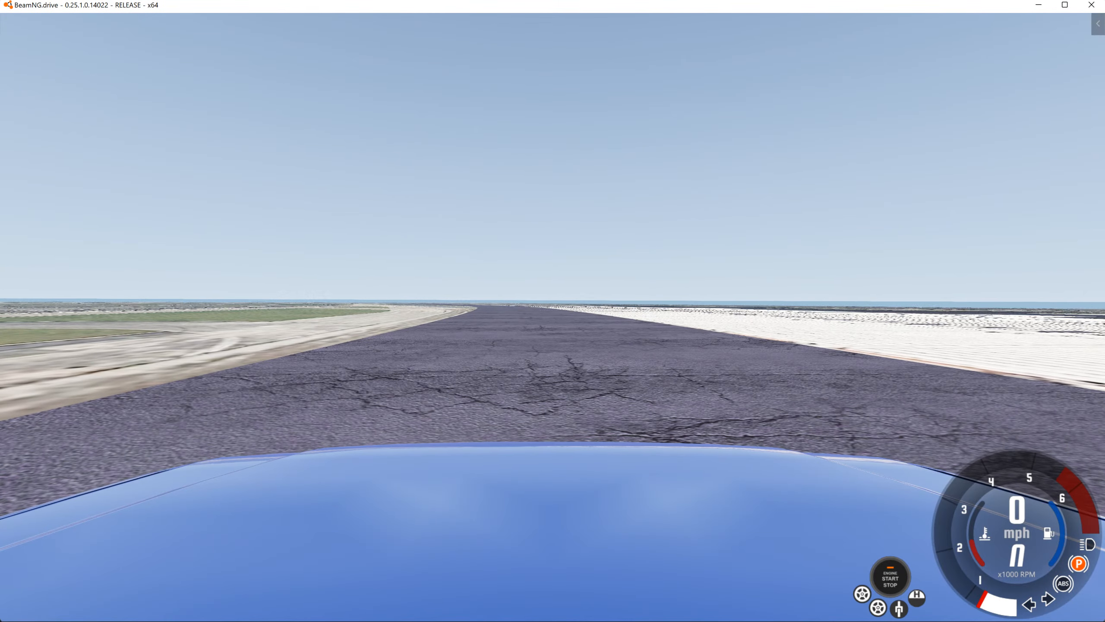
{"action": "key", "text": "c"}
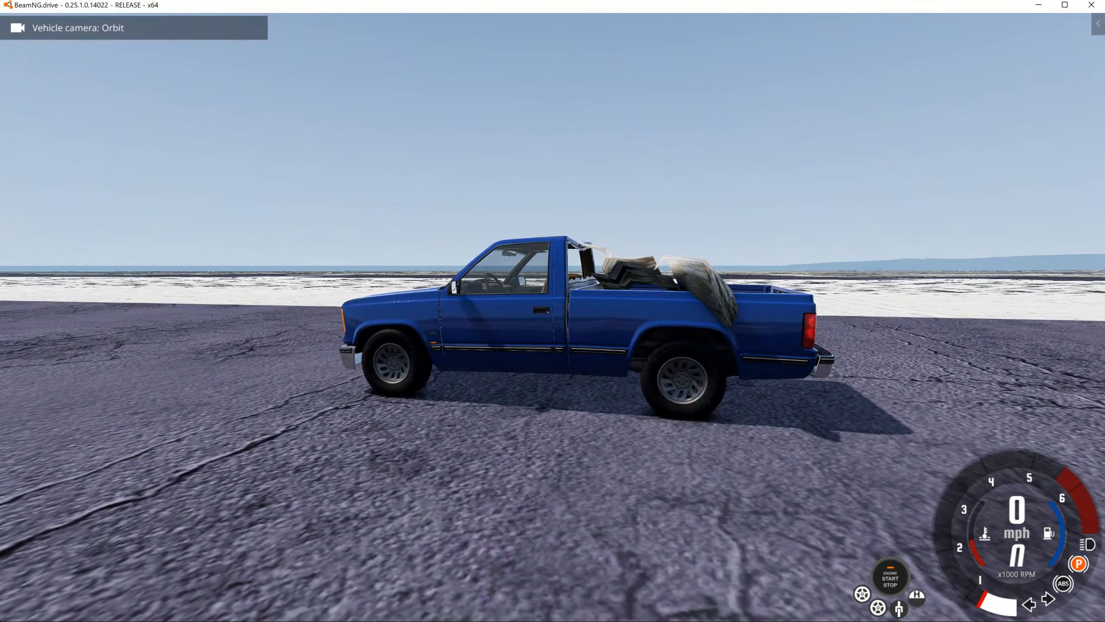
{"action": "right_click_drag", "start_coordinate": [517, 269], "coordinate": [475, 270]}
- Drive the pickup truck a short way along the track to test its collision, then brake
{"action": "key", "text": "Up"}
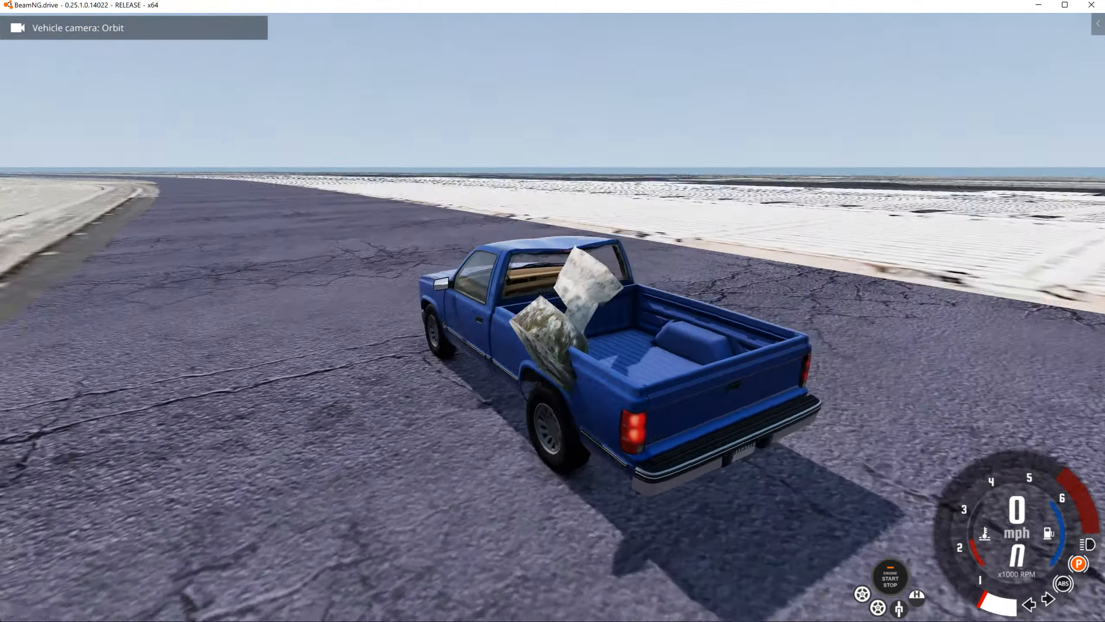
{"action": "key", "text": "Up"}
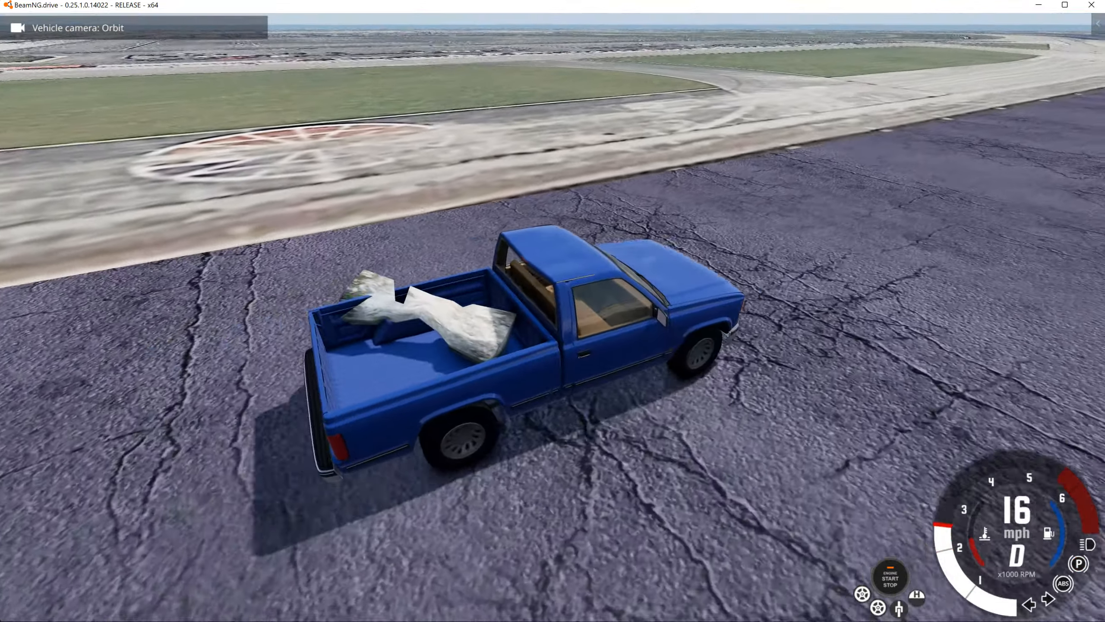
{"action": "key", "text": "Down"}
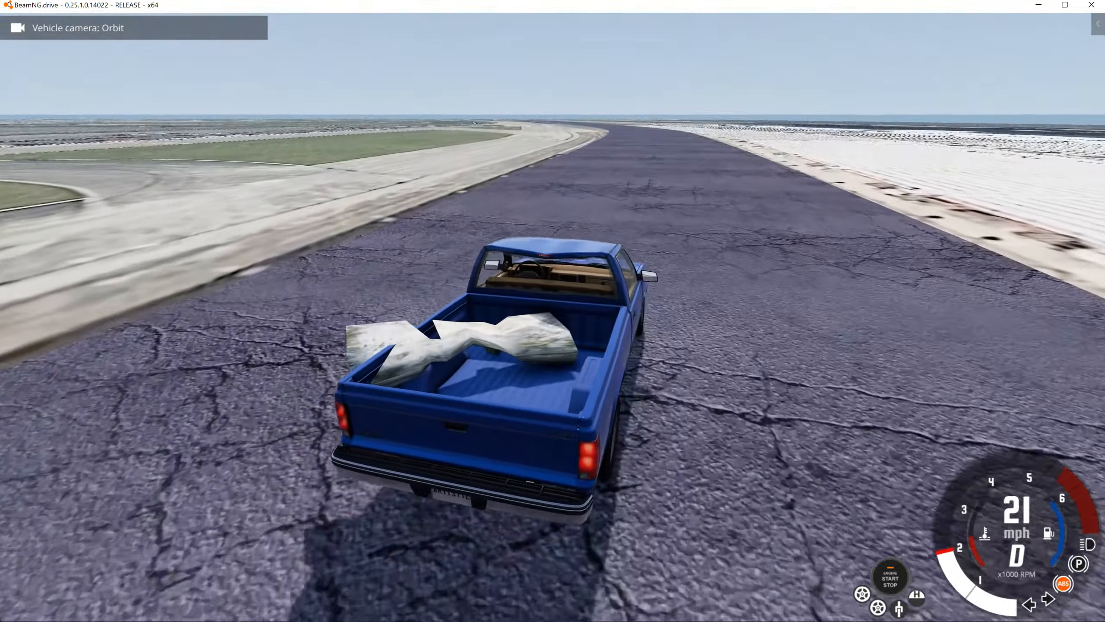
- Replace the pickup truck with the Civetta Scintilla GTs Spyder (DCT)
{"action": "key", "text": "e"}
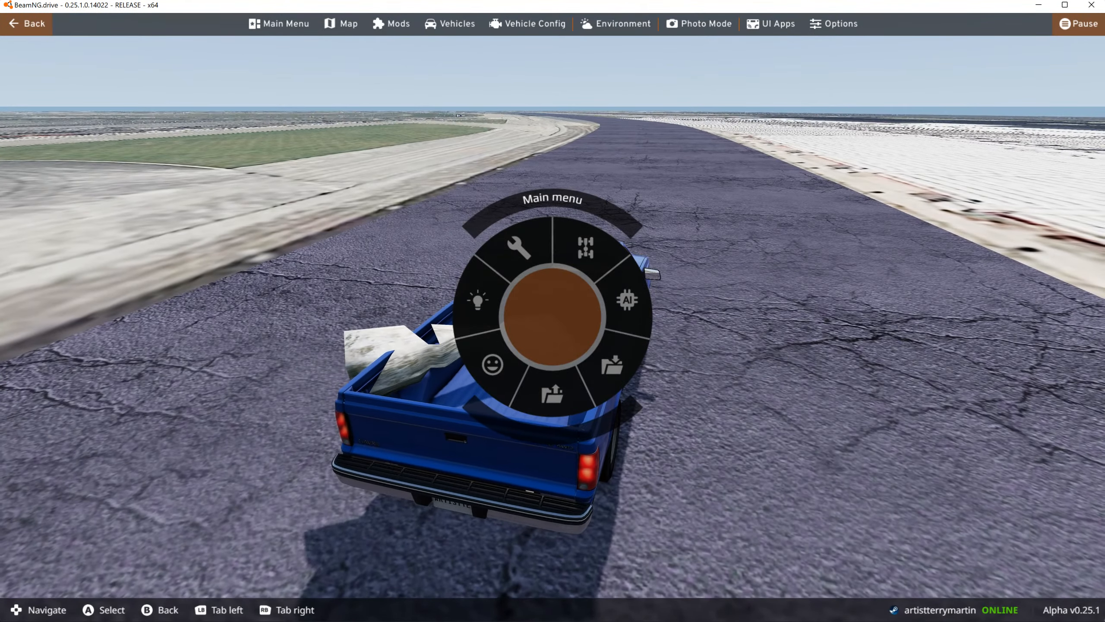
{"action": "left_click", "coordinate": [470, 24]}
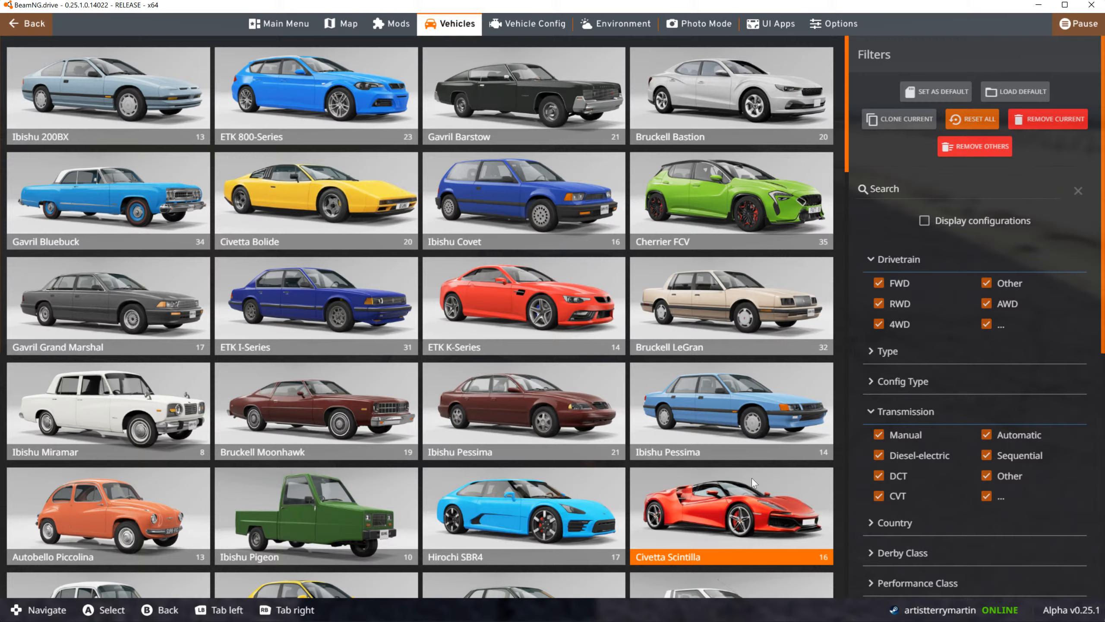
{"action": "left_click", "coordinate": [751, 478]}
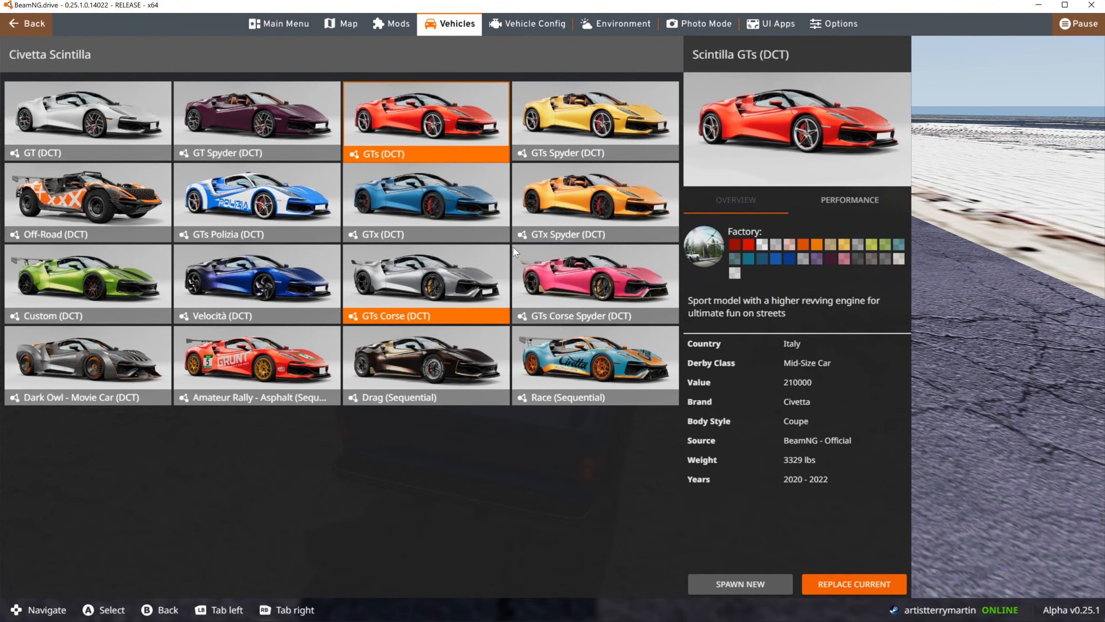
{"action": "left_click", "coordinate": [582, 128]}
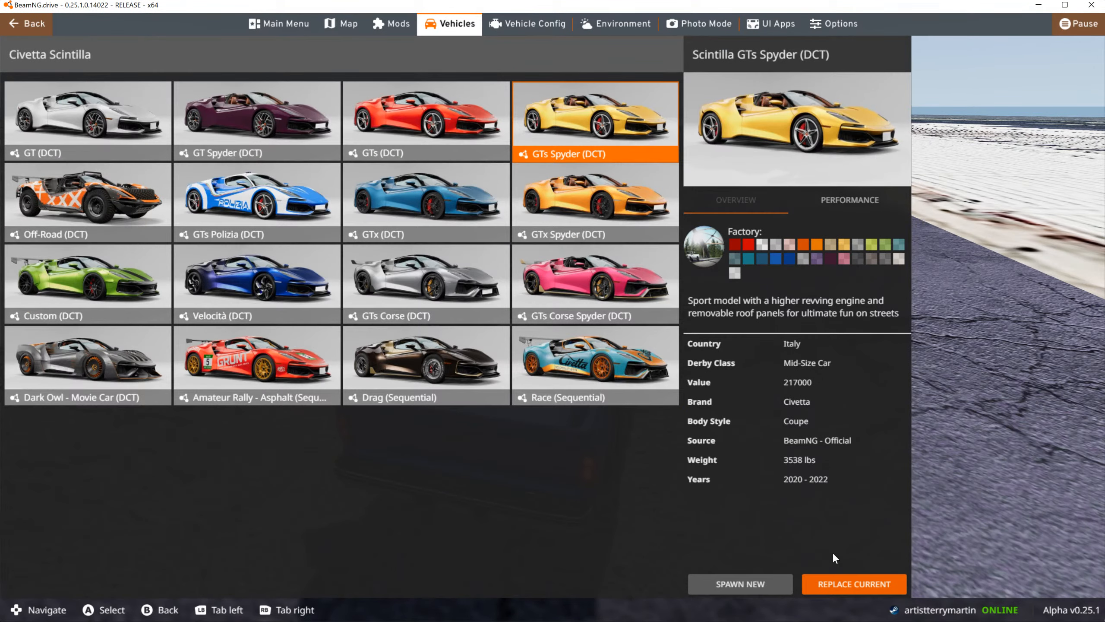
{"action": "left_click", "coordinate": [822, 585]}
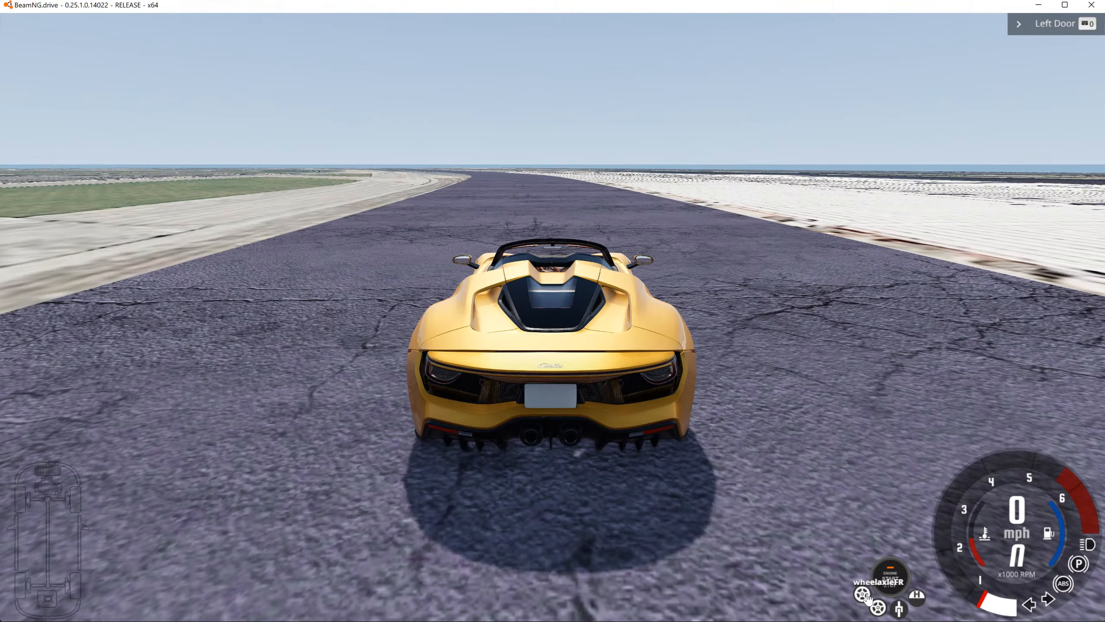
- Test-drive the Civetta Scintilla at full throttle along the straight and into the banked turn
{"action": "key", "text": "Up"}
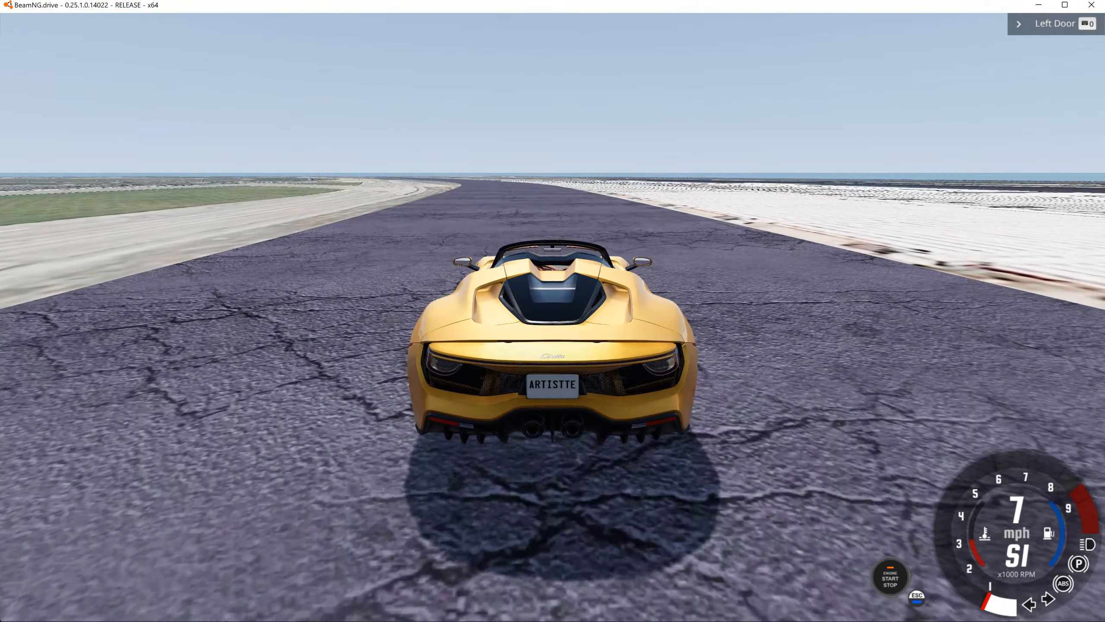
{"action": "key", "text": "Up"}
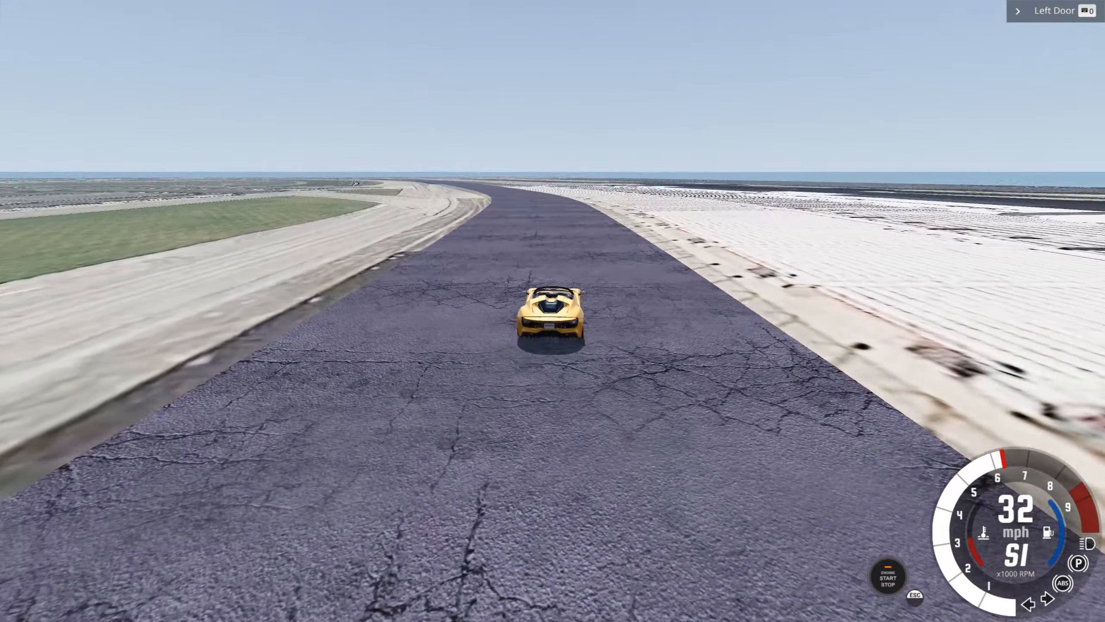
{"action": "key", "text": "Up"}
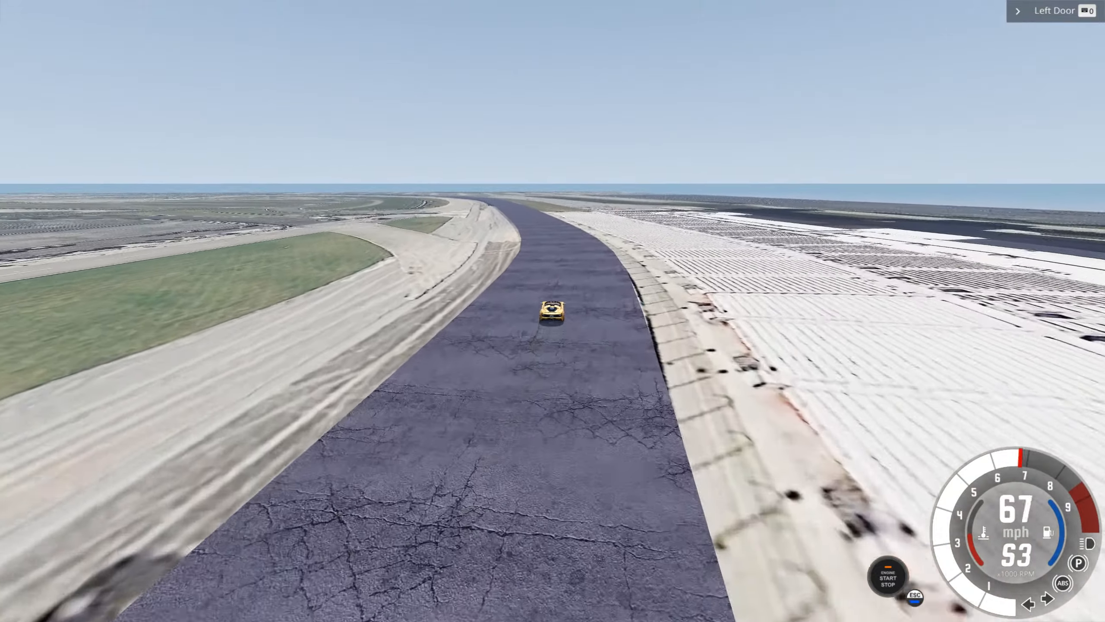
{"action": "key", "text": "Up"}
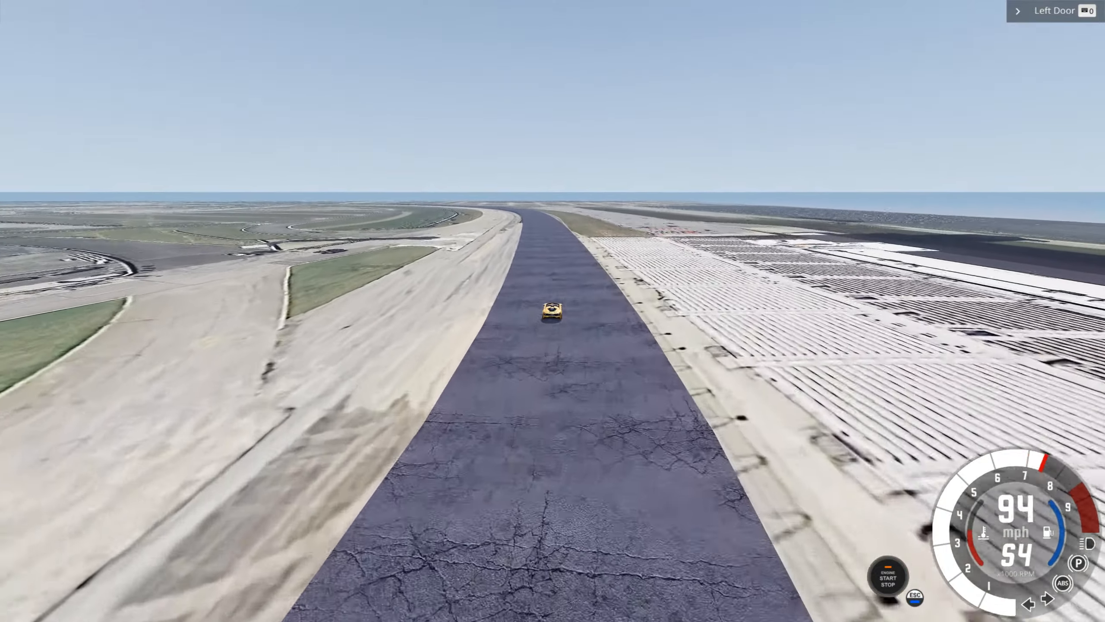
{"action": "key", "text": "Up"}
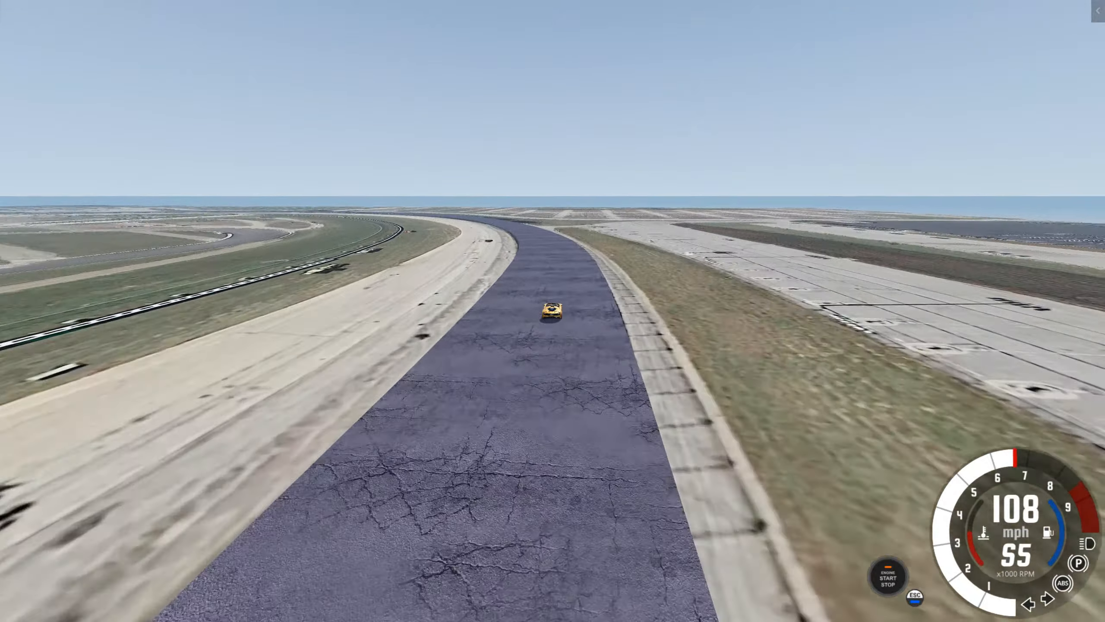
{"action": "key", "text": "Up"}
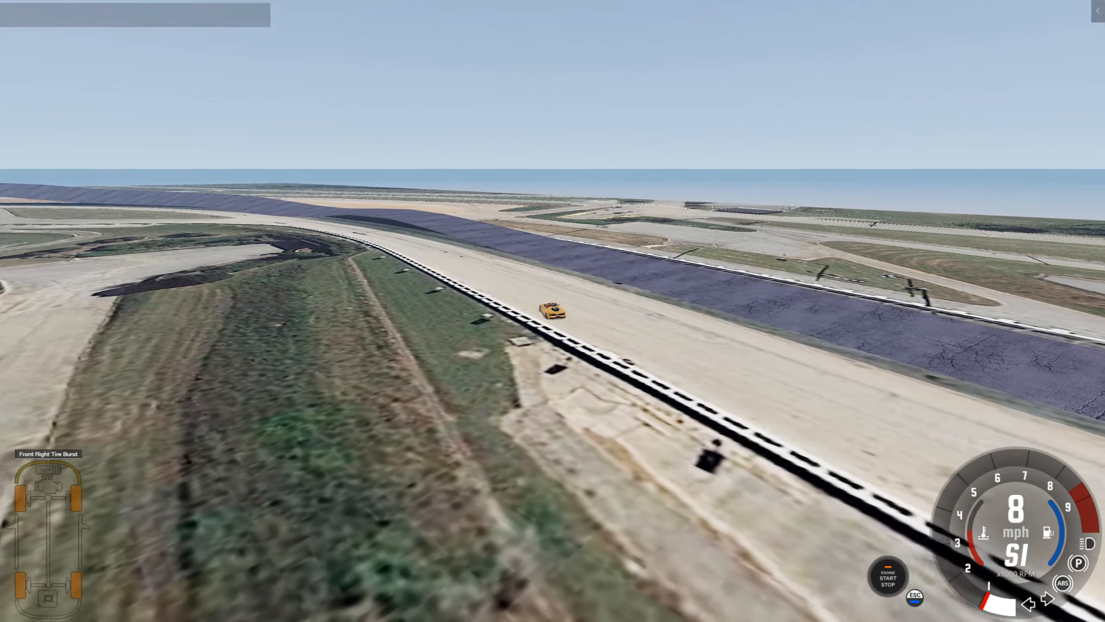
- Use the free camera to bring the damaged car back onto the banked track surface
{"action": "key", "text": "shift+c"}
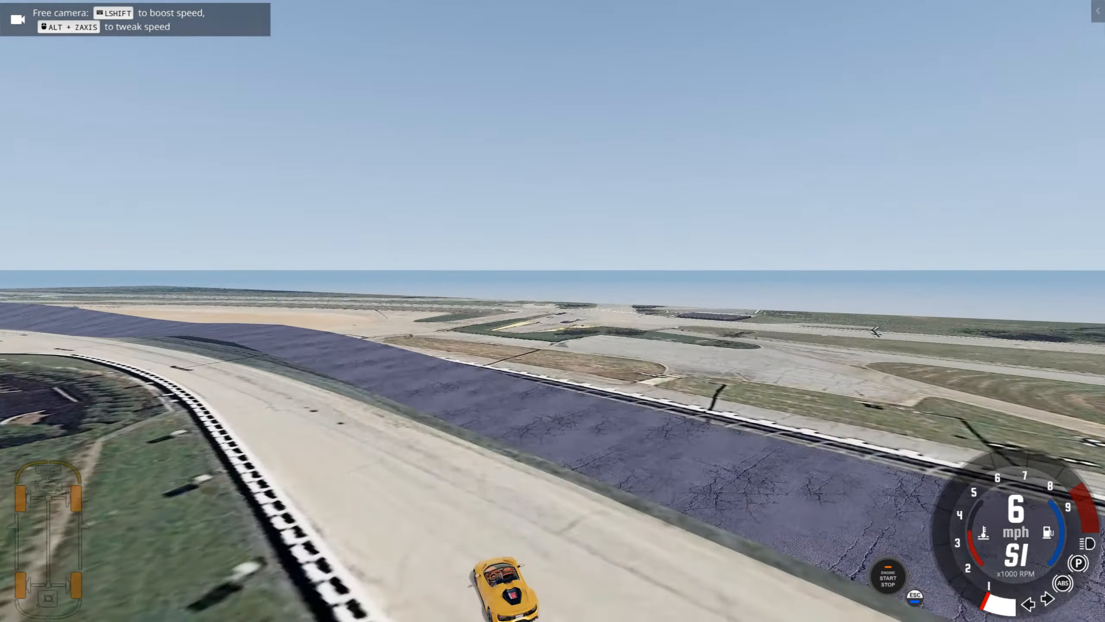
{"action": "key", "text": "w"}
{"action": "key", "text": "F7"}
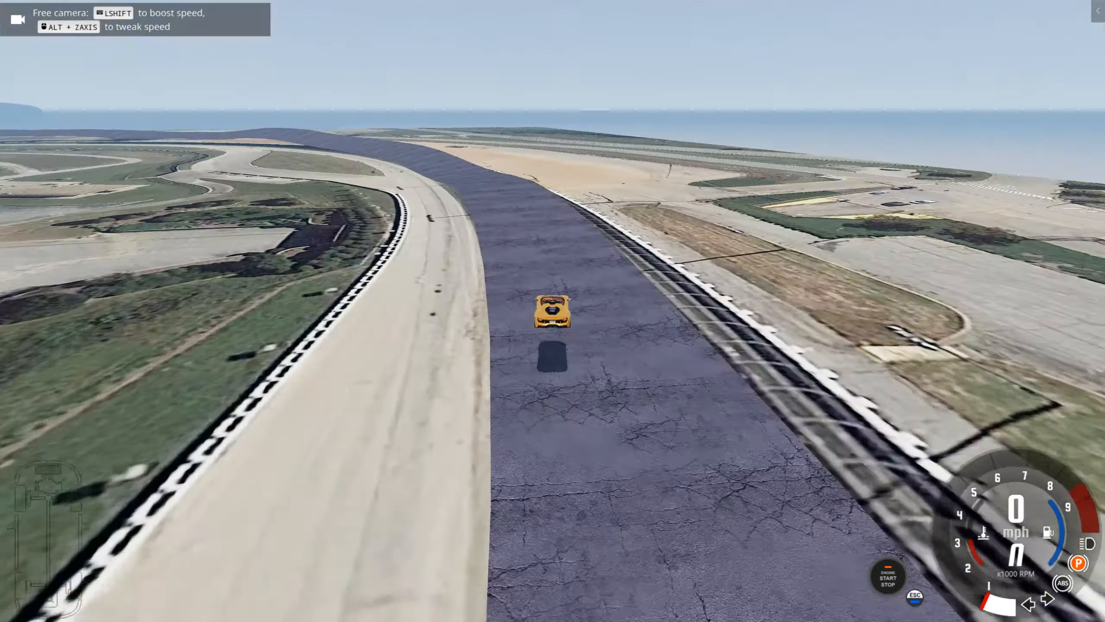
- Drive the car on around the banked turn in the chase view, and reset the vehicle after the run
{"action": "key", "text": "w"}
{"action": "key", "text": "Insert"}
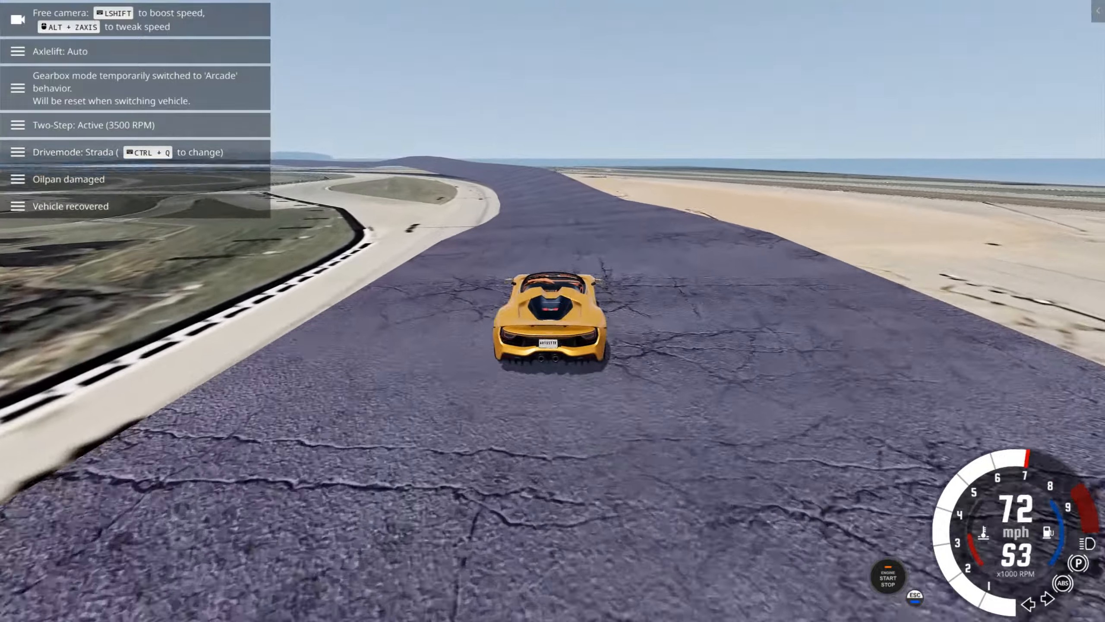
{"action": "key", "text": "w"}
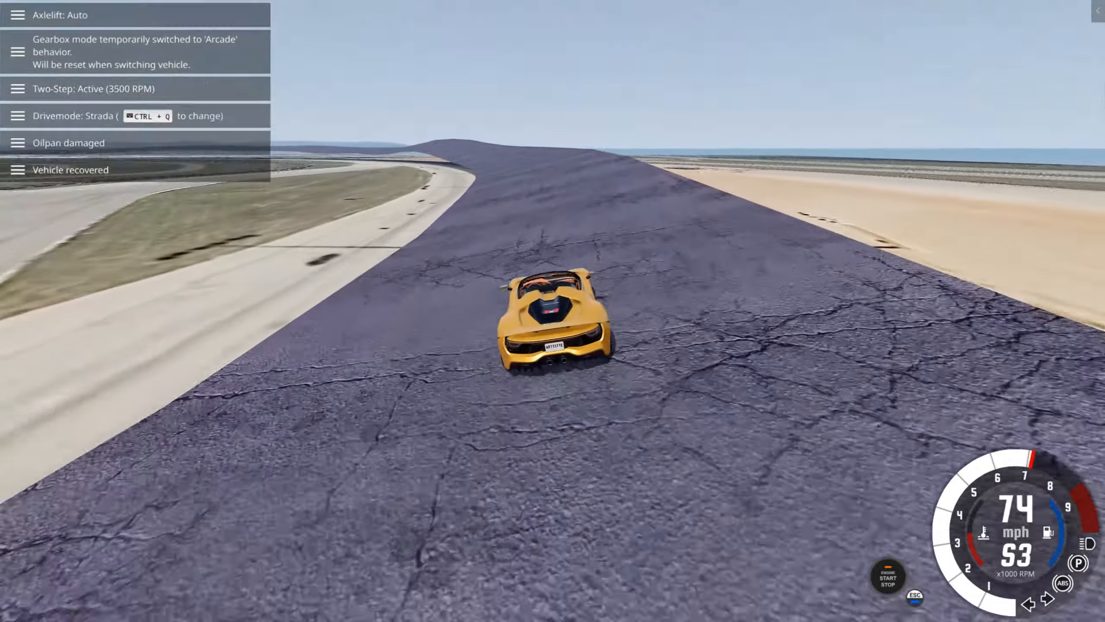
{"action": "key", "text": "w"}
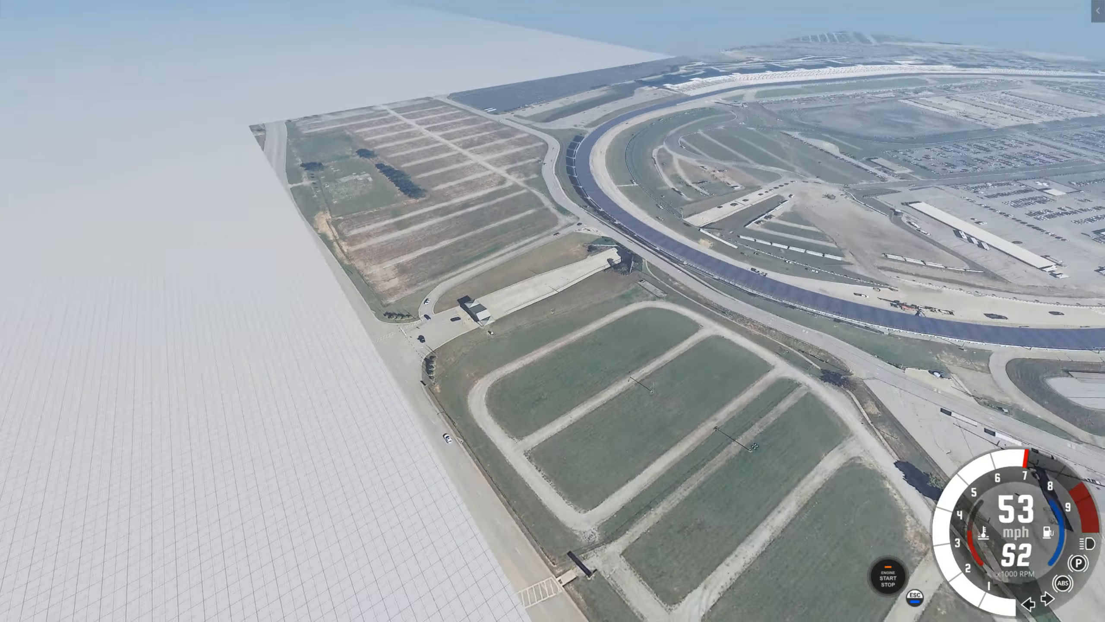
{"action": "key", "text": "r"}
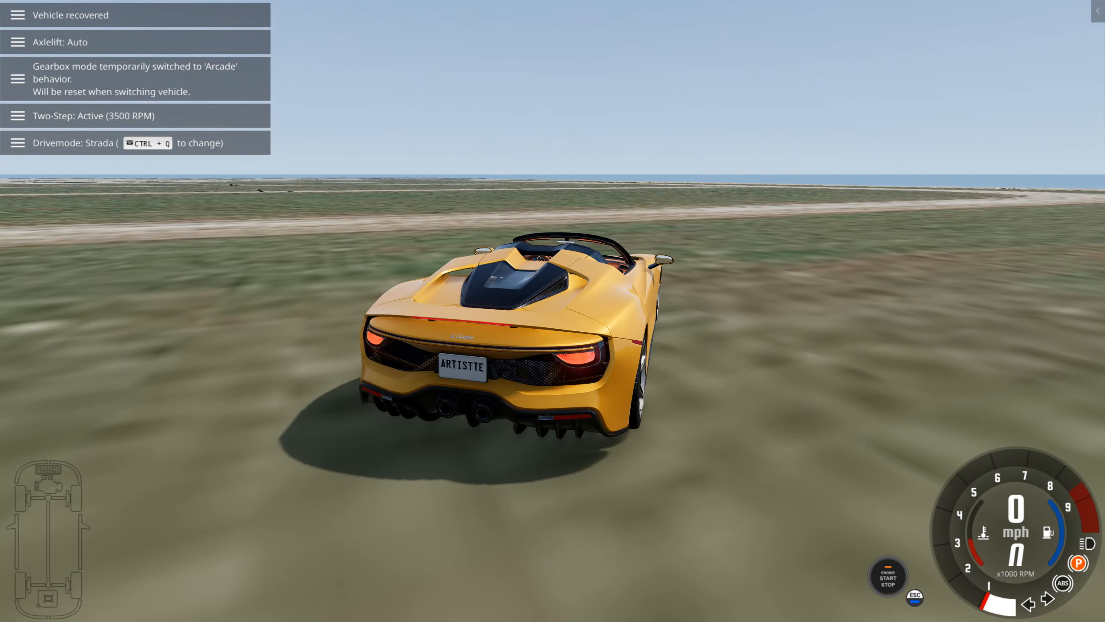
- Open the world editor, dismiss the Safe Mode notice, and reopen the editor in normal mode
{"action": "key", "text": "F11"}
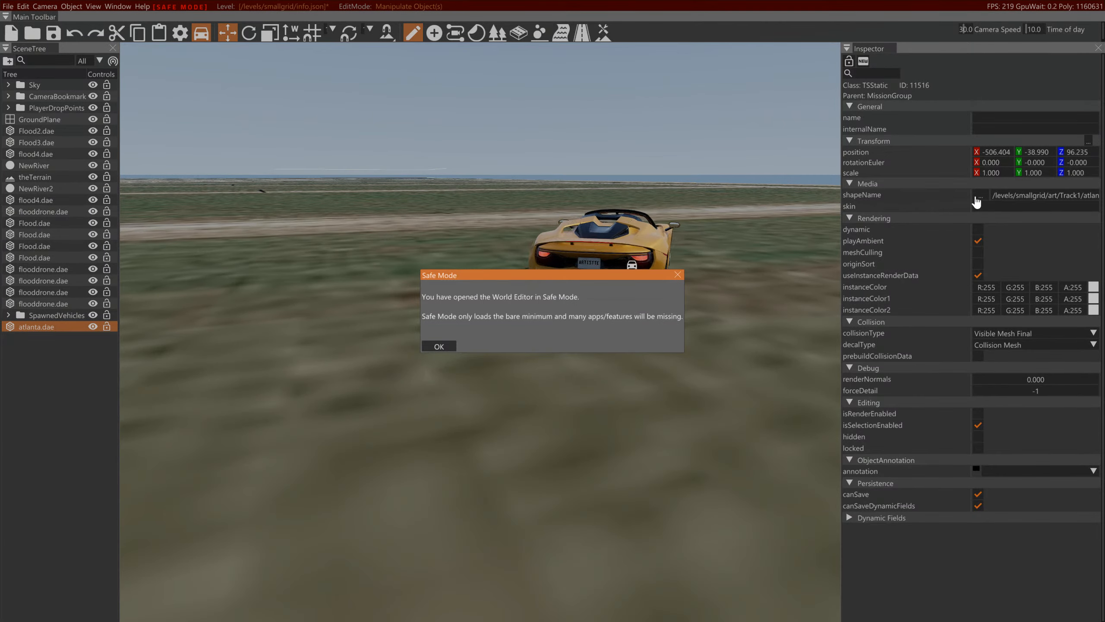
{"action": "left_click", "coordinate": [452, 348]}
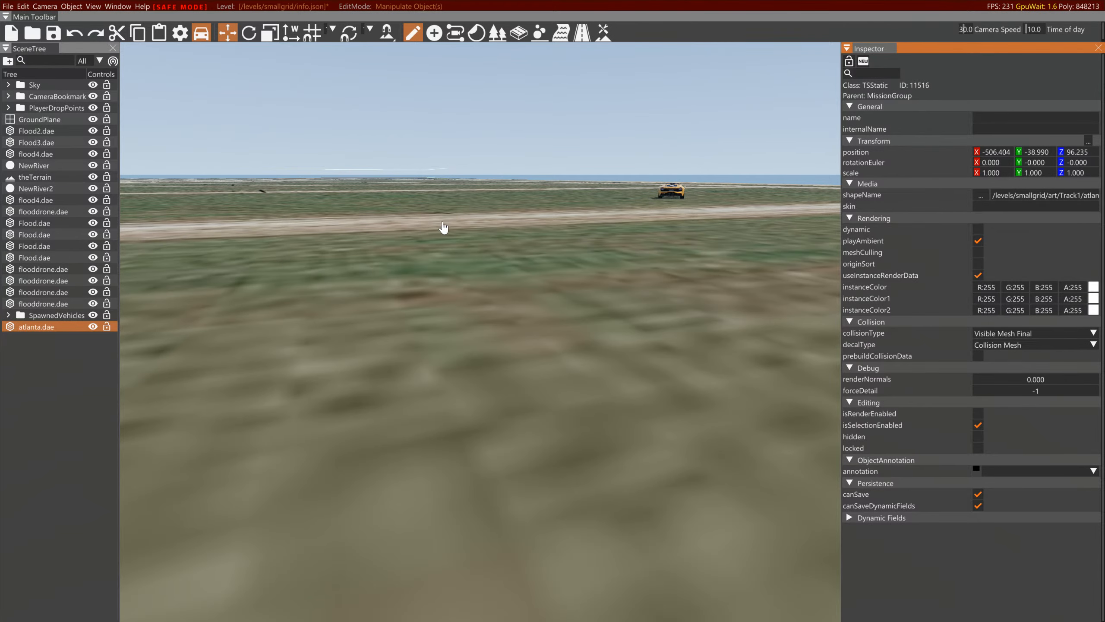
{"action": "key", "text": "F11"}
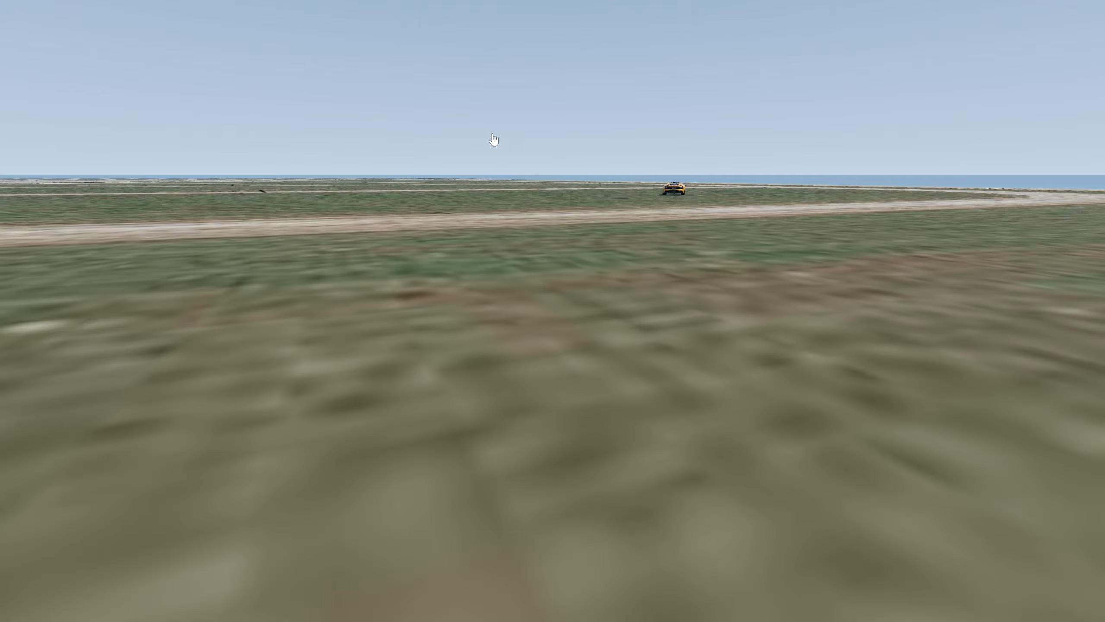
{"action": "key", "text": "F11"}
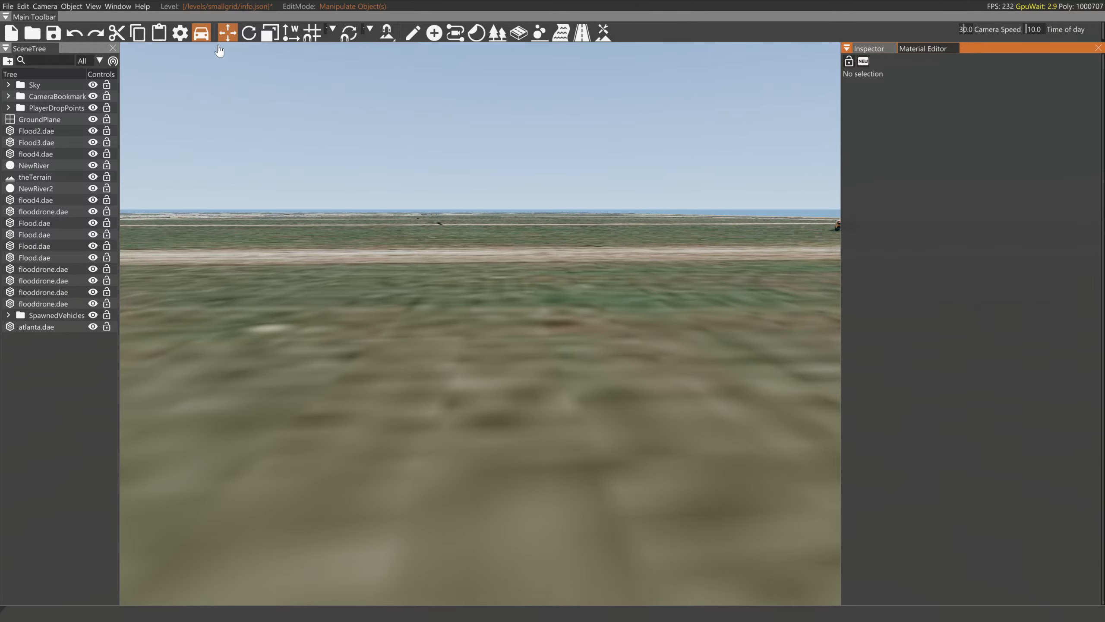
- Filter the scene tree for "ter", select theTerrain, and raise it to about Z 80.267
{"action": "mouse_move", "coordinate": [463, 218]}
{"action": "right_mouse_down"}
{"action": "mouse_move", "coordinate": [456, 204]}
{"action": "mouse_move", "coordinate": [465, 230]}
{"action": "right_mouse_up"}
{"action": "key", "text": "s"}
{"action": "left_click", "coordinate": [631, 295]}
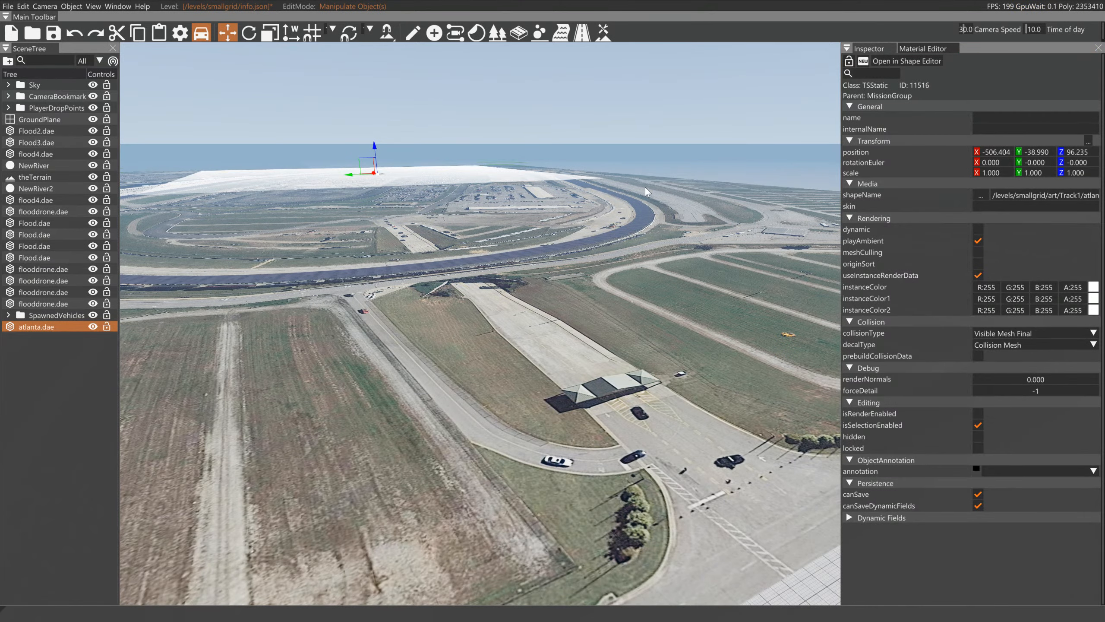
{"action": "right_click_drag", "start_coordinate": [479, 244], "coordinate": [326, 257]}
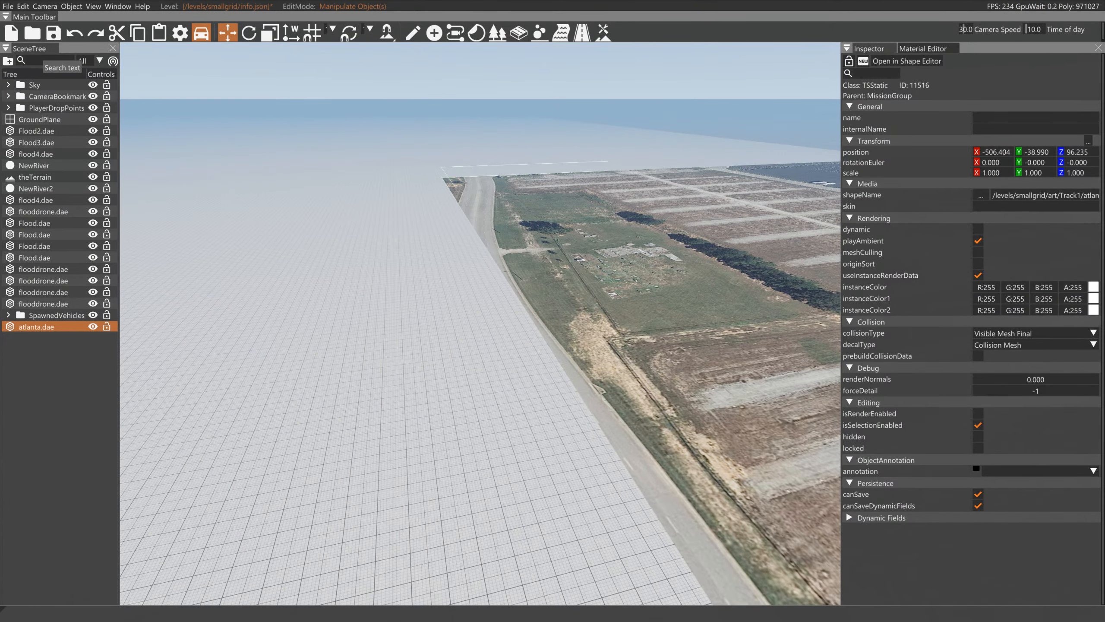
{"action": "left_click", "coordinate": [43, 60]}
{"action": "type", "text": "ter"}
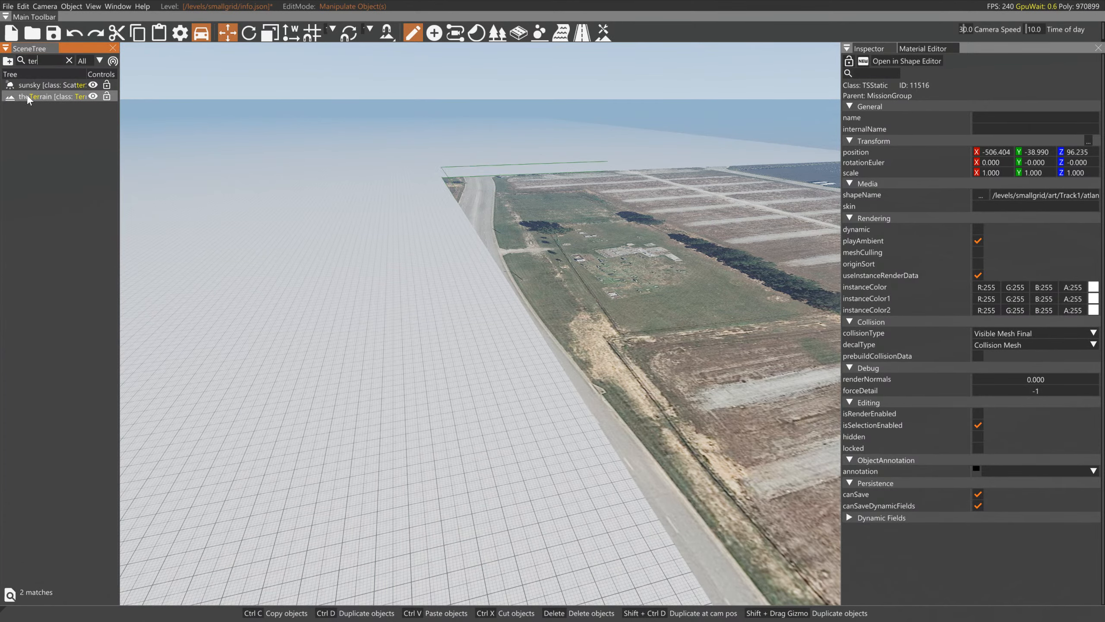
{"action": "left_click", "coordinate": [29, 97]}
{"action": "key", "text": "f"}
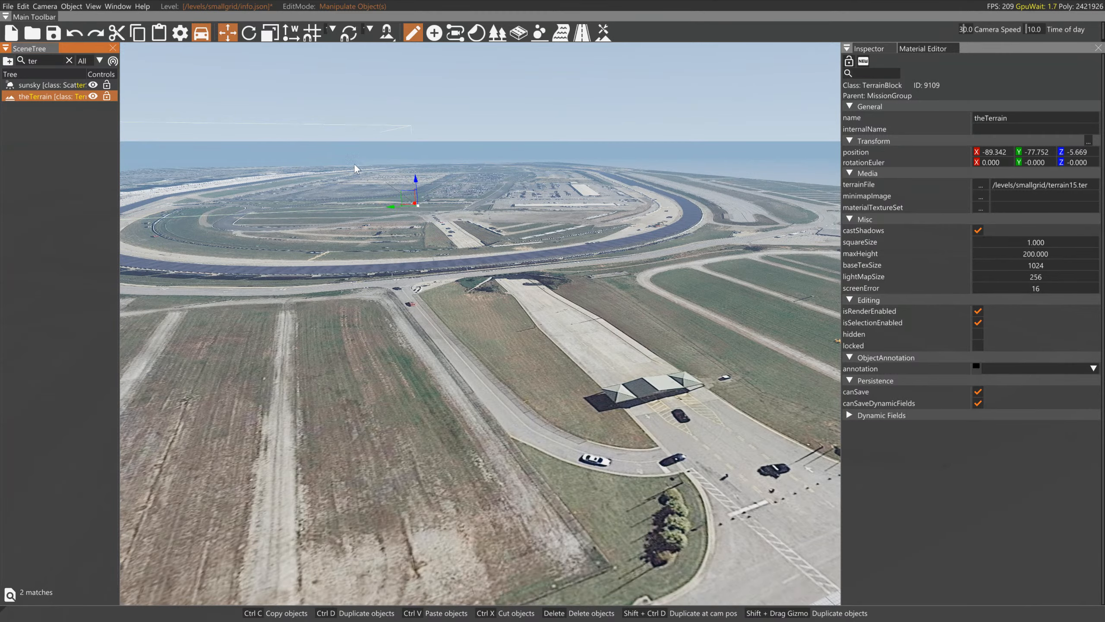
{"action": "left_click_drag", "start_coordinate": [416, 182], "coordinate": [438, 147]}
- Move theTerrain across the track model along the X axis to about X -929.798
{"action": "right_click_drag", "start_coordinate": [438, 147], "coordinate": [429, 106]}
{"action": "key", "text": "w"}
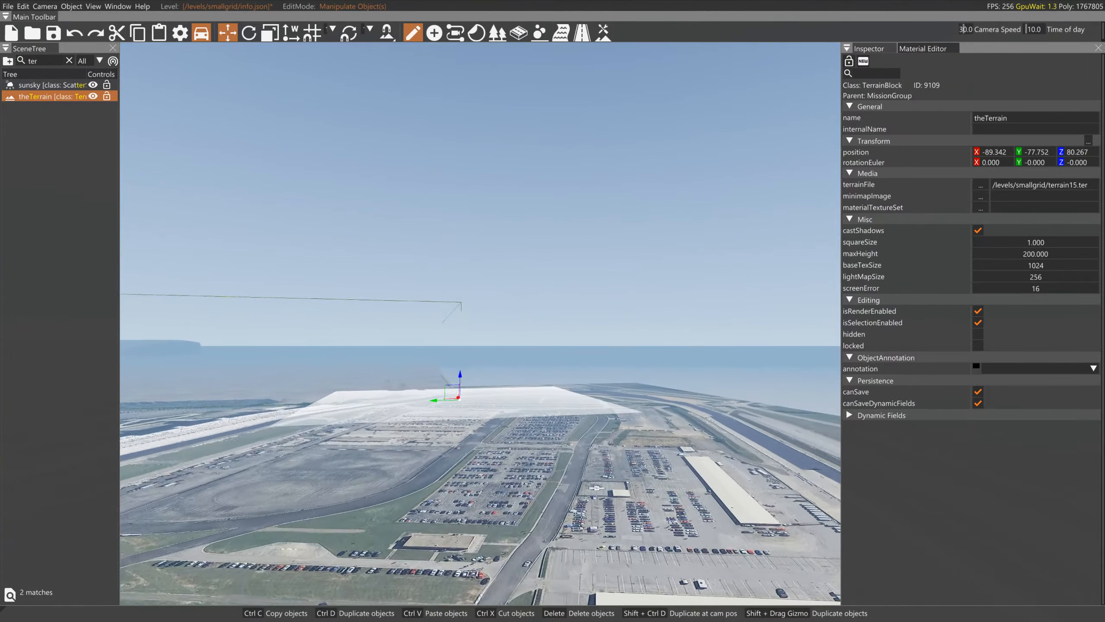
{"action": "key", "text": "w"}
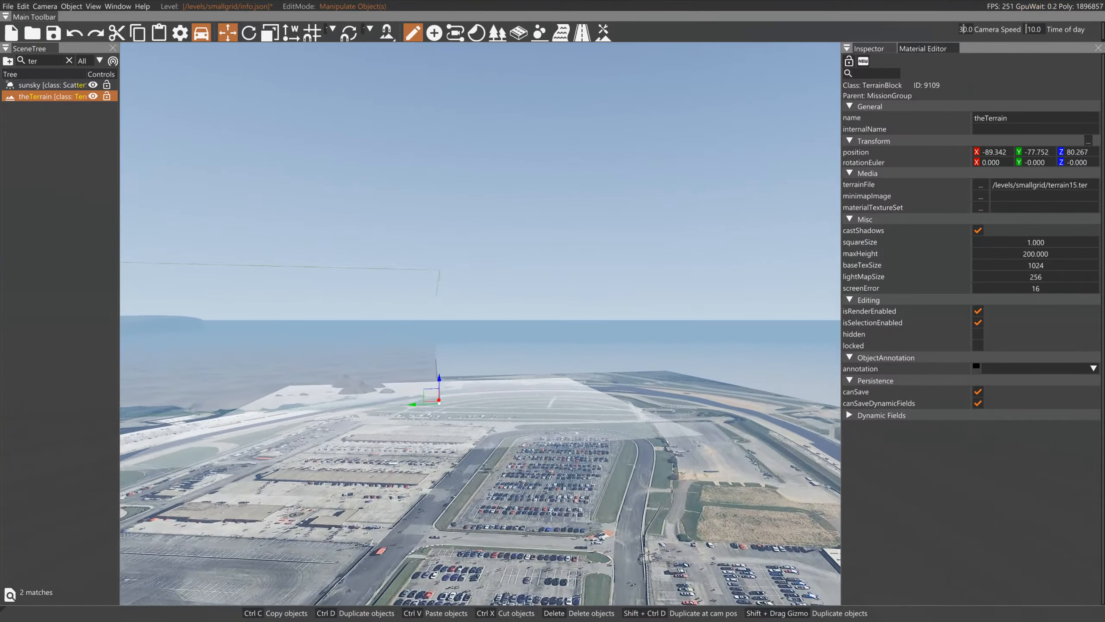
{"action": "key", "text": "w"}
{"action": "right_click_drag", "start_coordinate": [480, 323], "coordinate": [406, 372]}
{"action": "key", "text": "s"}
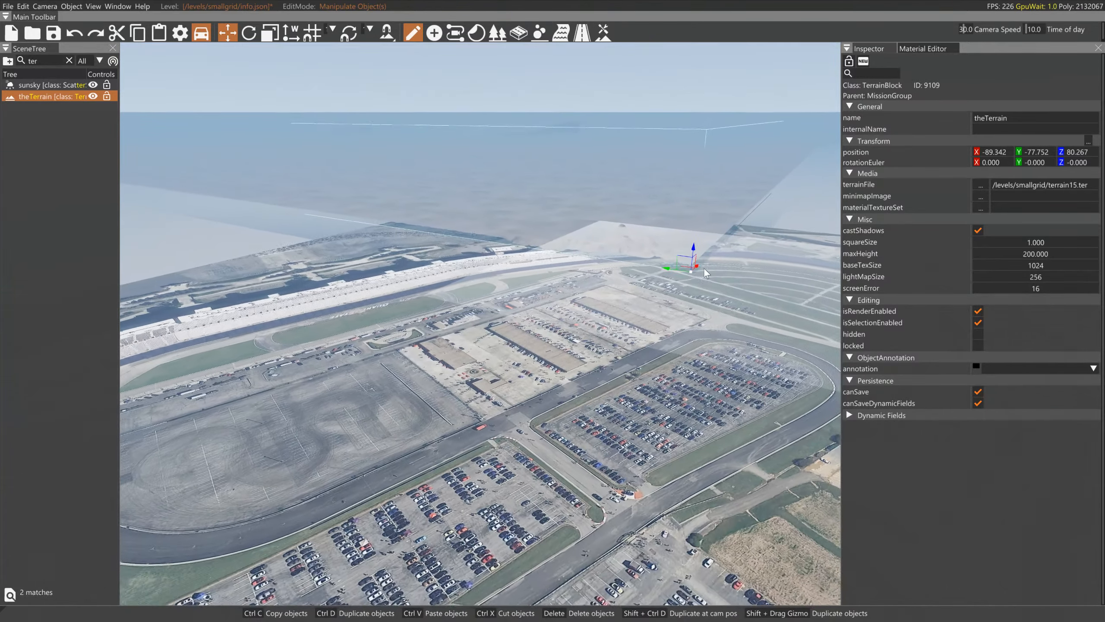
{"action": "key", "text": "s"}
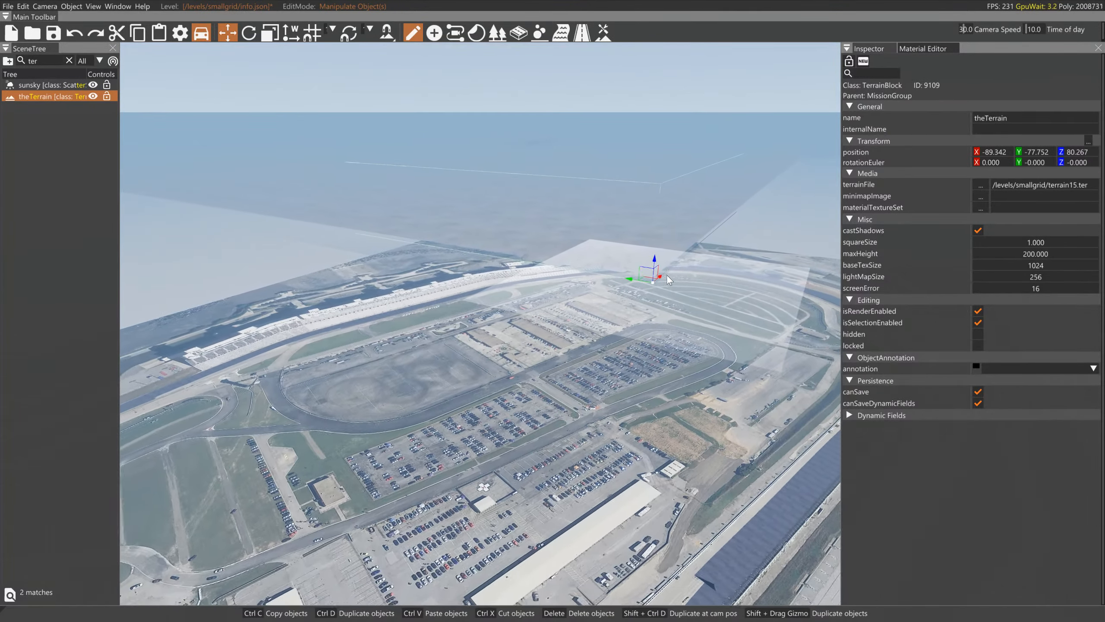
{"action": "key", "text": "s"}
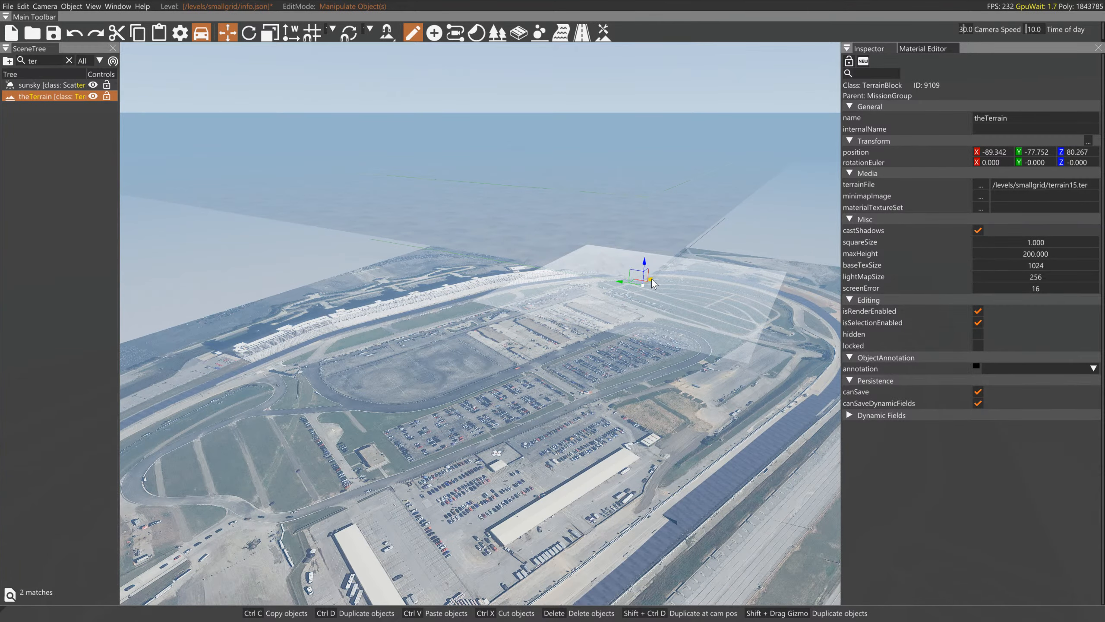
{"action": "left_click_drag", "start_coordinate": [651, 278], "coordinate": [430, 485]}
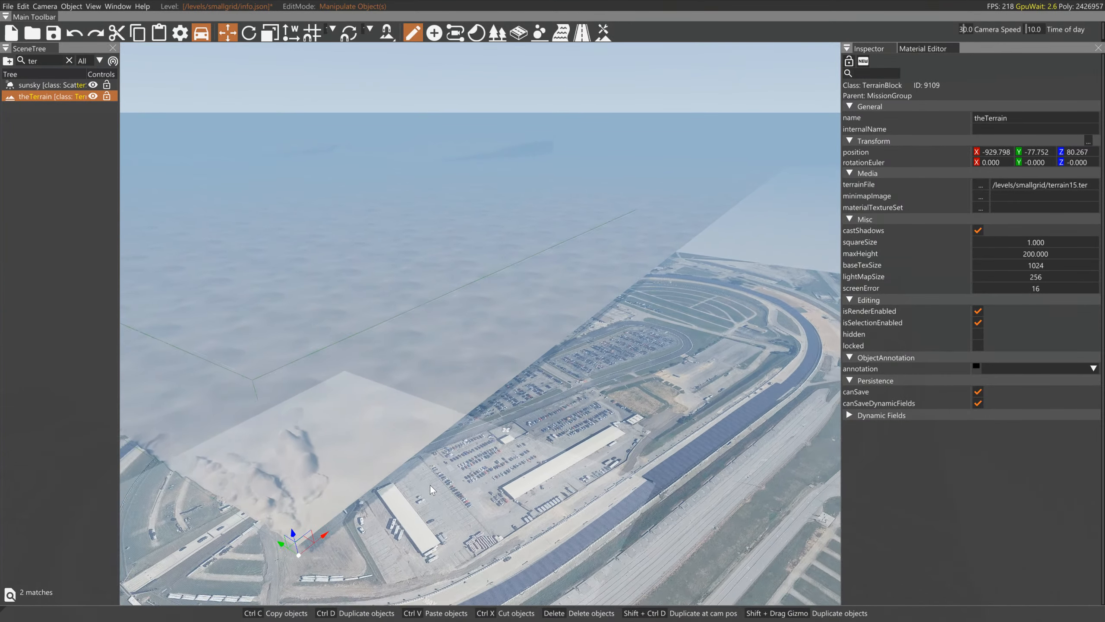
- Shift theTerrain along the Y axis to about Y -693.146
{"action": "key", "text": "s"}
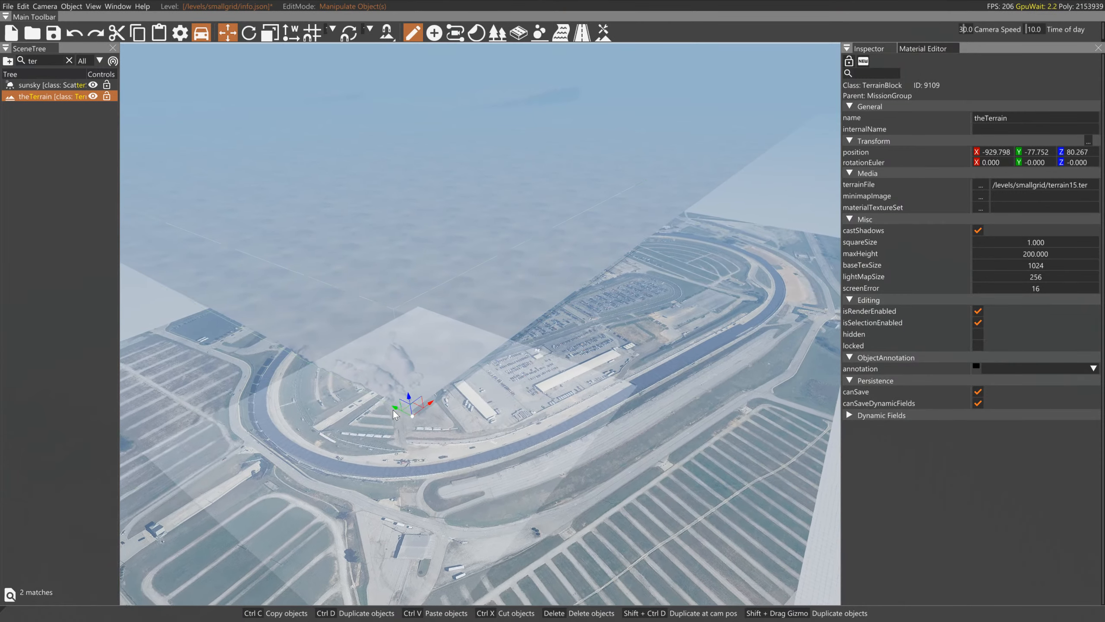
{"action": "key", "text": "s"}
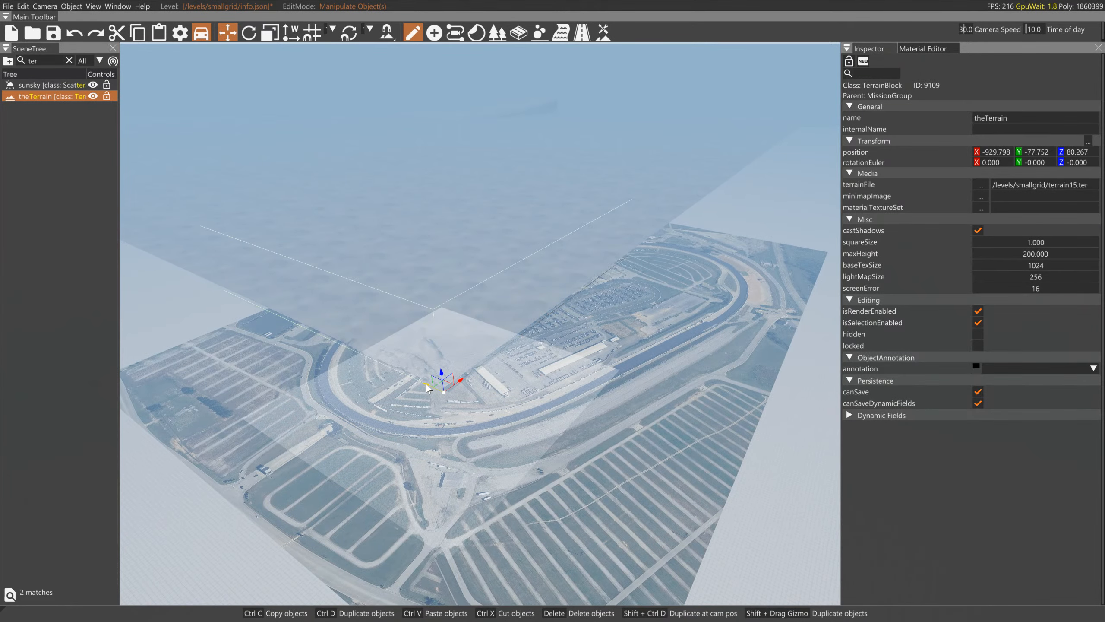
{"action": "left_click_drag", "start_coordinate": [425, 382], "coordinate": [726, 509]}
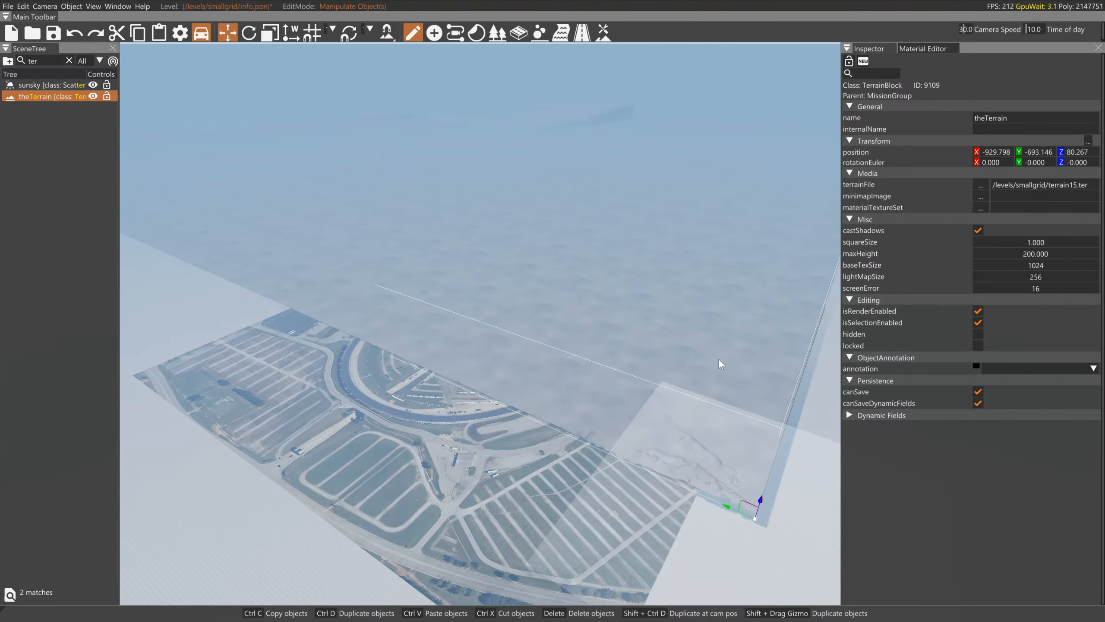
- Move theTerrain farther along the X axis to about X -1572.189 and check the surrounding ground
{"action": "key", "text": "s"}
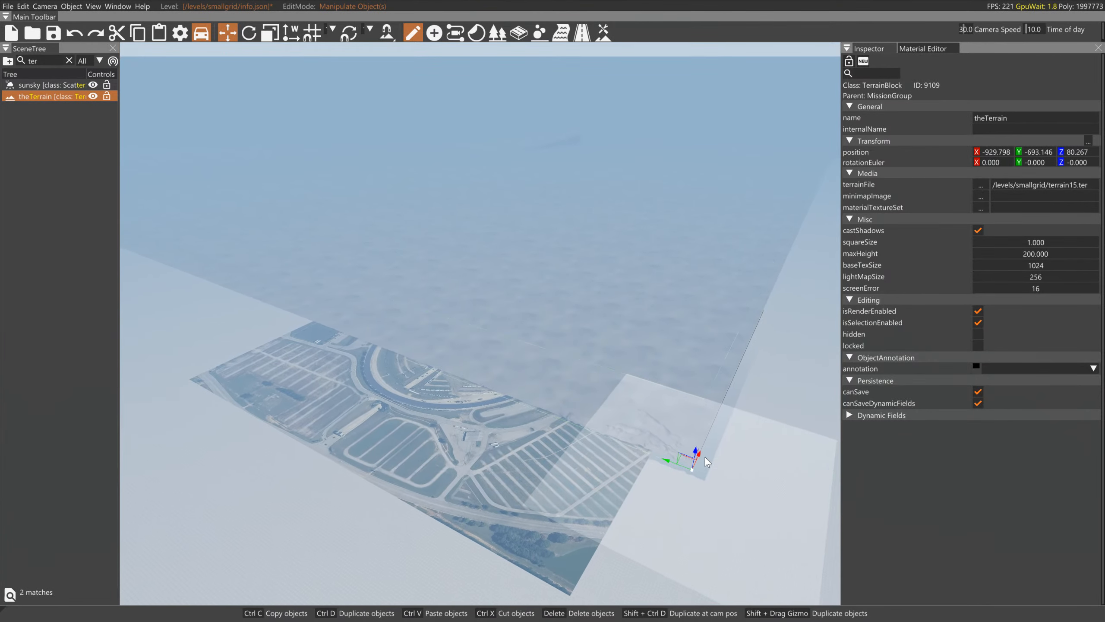
{"action": "key", "text": "s"}
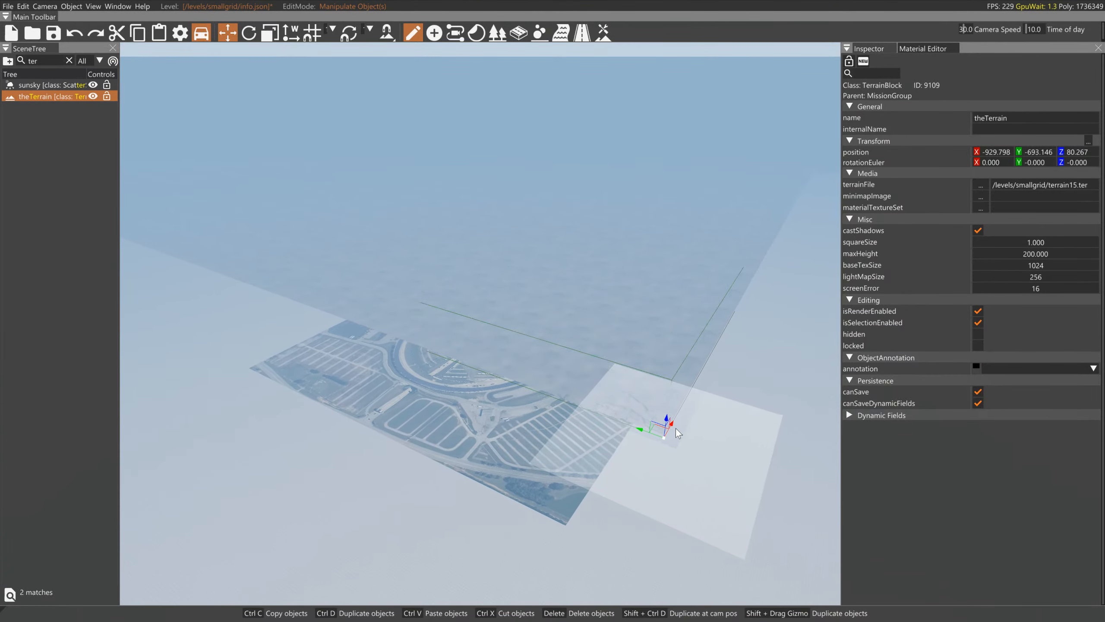
{"action": "left_click_drag", "start_coordinate": [677, 429], "coordinate": [484, 569]}
{"action": "right_click_drag", "start_coordinate": [484, 568], "coordinate": [475, 487]}
{"action": "right_click_drag", "start_coordinate": [149, 244], "coordinate": [149, 203]}
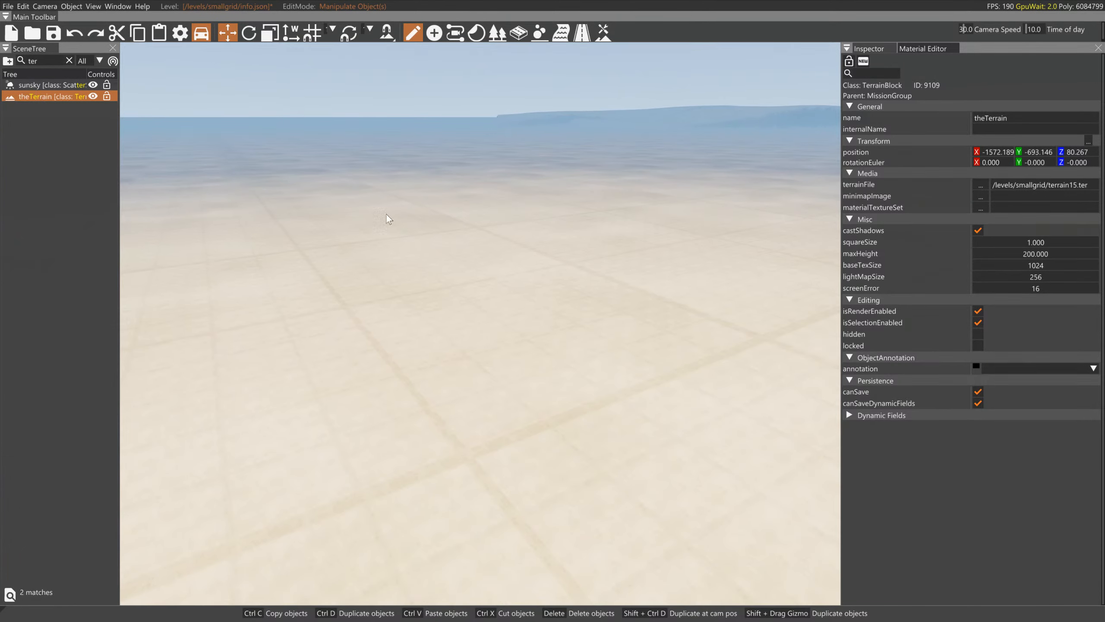
- Clear the scene tree filter, raise the atlanta.dae track to Z 117.650, and rebuild the static collision
{"action": "left_click", "coordinate": [69, 61]}
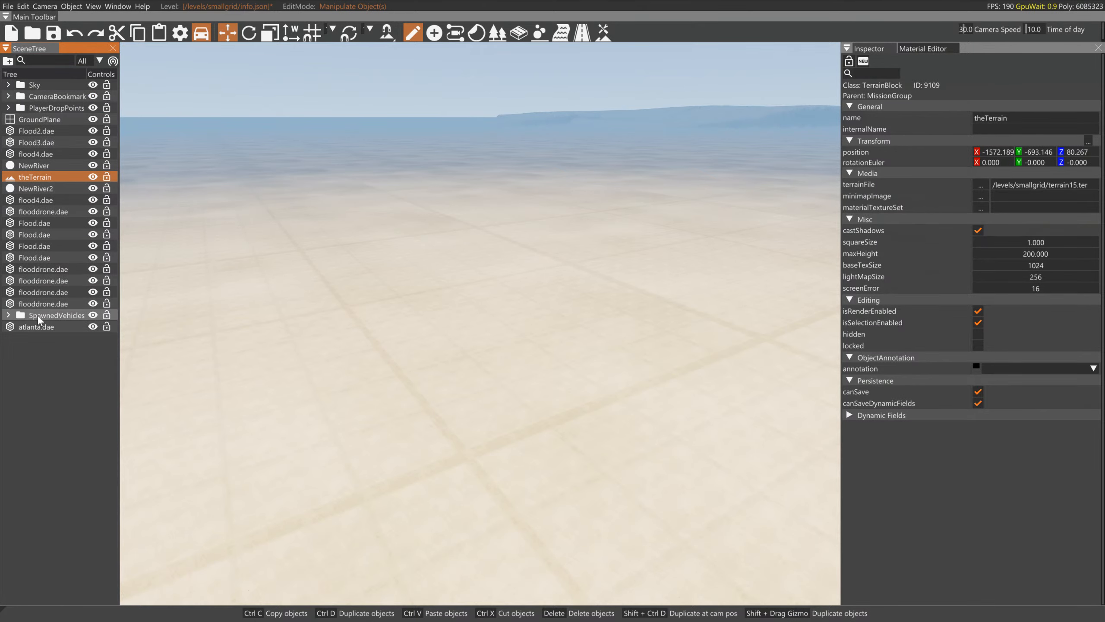
{"action": "left_click", "coordinate": [42, 326]}
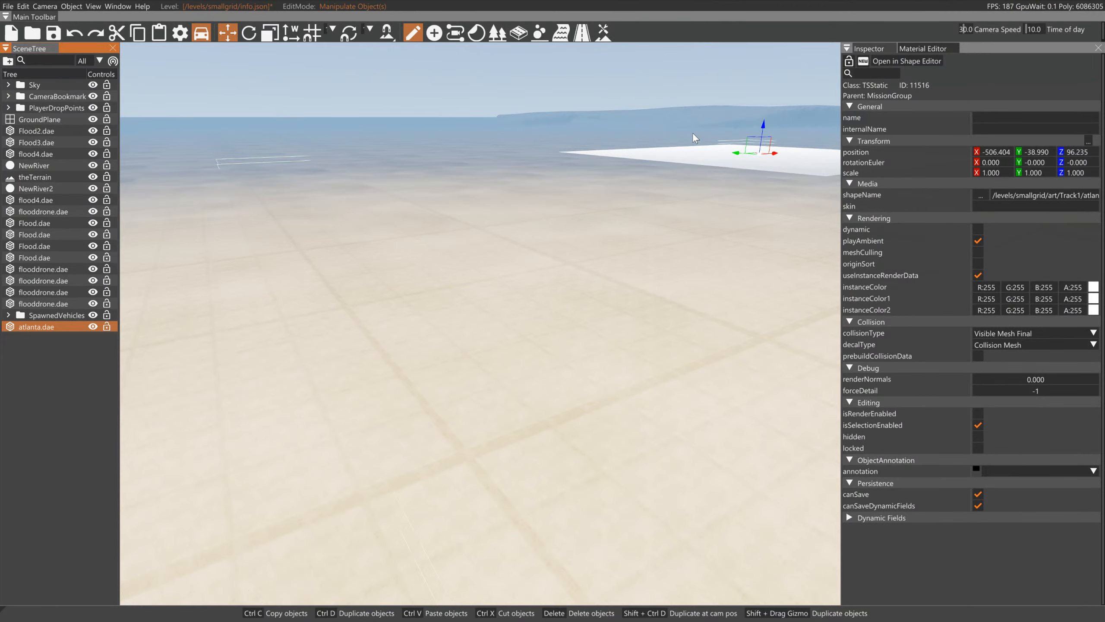
{"action": "left_click_drag", "start_coordinate": [762, 128], "coordinate": [766, 120]}
{"action": "right_click_drag", "start_coordinate": [766, 119], "coordinate": [718, 13]}
{"action": "key", "text": "w"}
{"action": "left_click", "coordinate": [22, 6]}
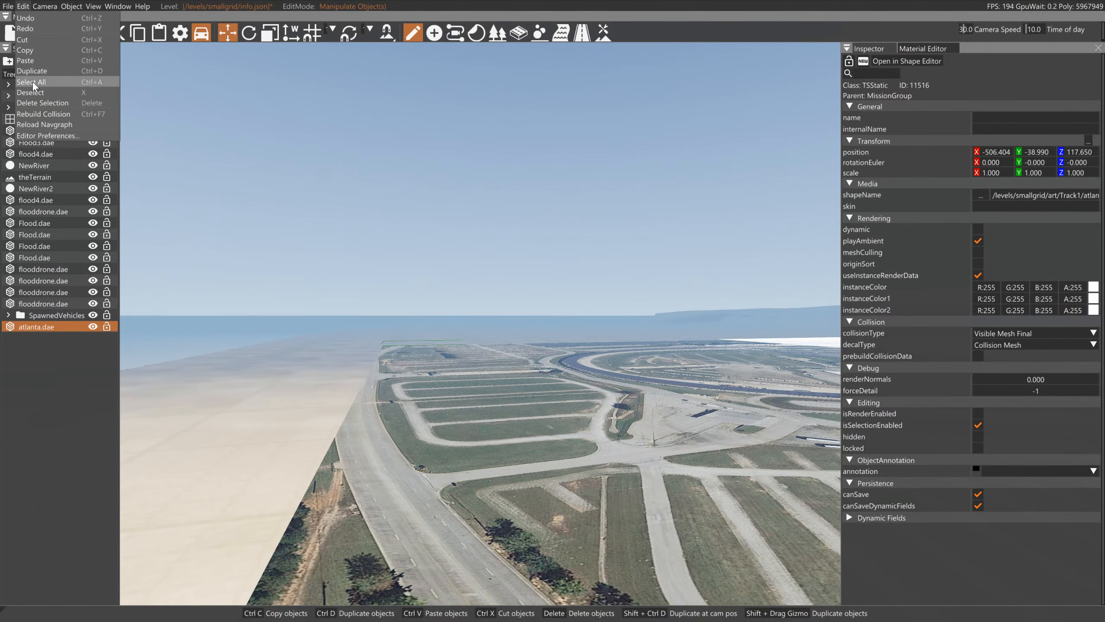
{"action": "left_click", "coordinate": [40, 114]}
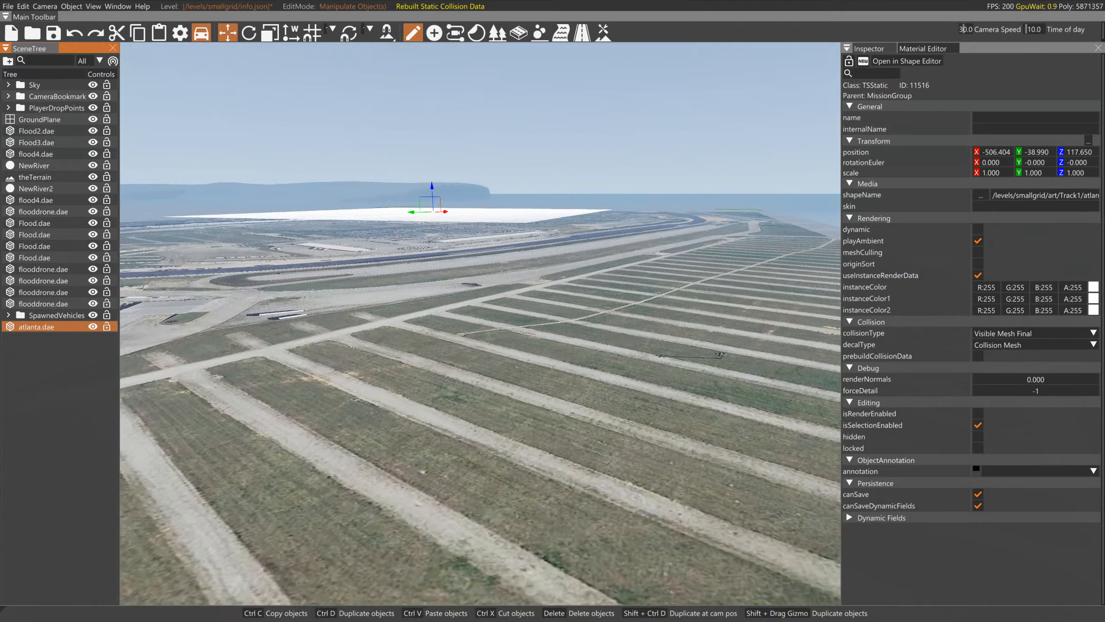
- Raise the terrain in four separate spots on the striped grass field using a round brush of size 25
{"action": "right_click_drag", "start_coordinate": [615, 47], "coordinate": [615, 48]}
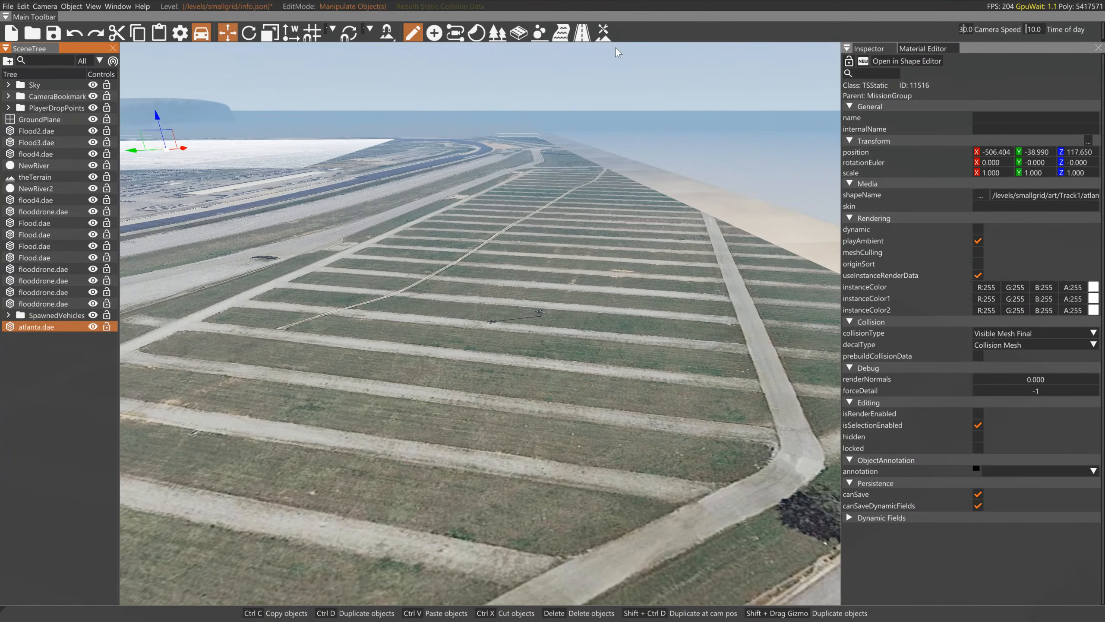
{"action": "left_click", "coordinate": [611, 39]}
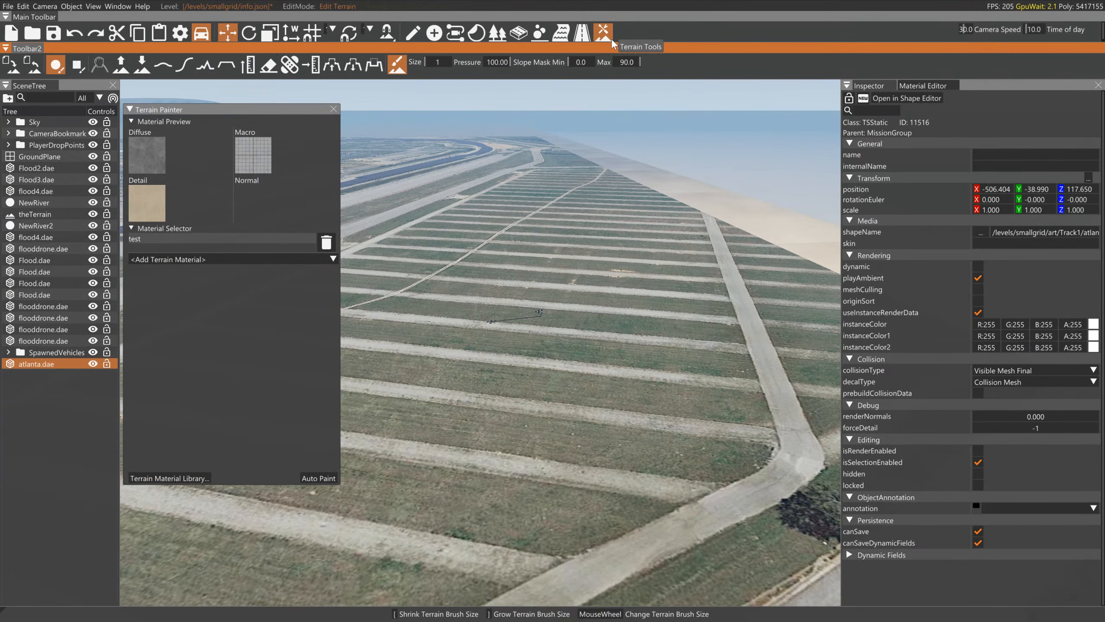
{"action": "left_click", "coordinate": [340, 69]}
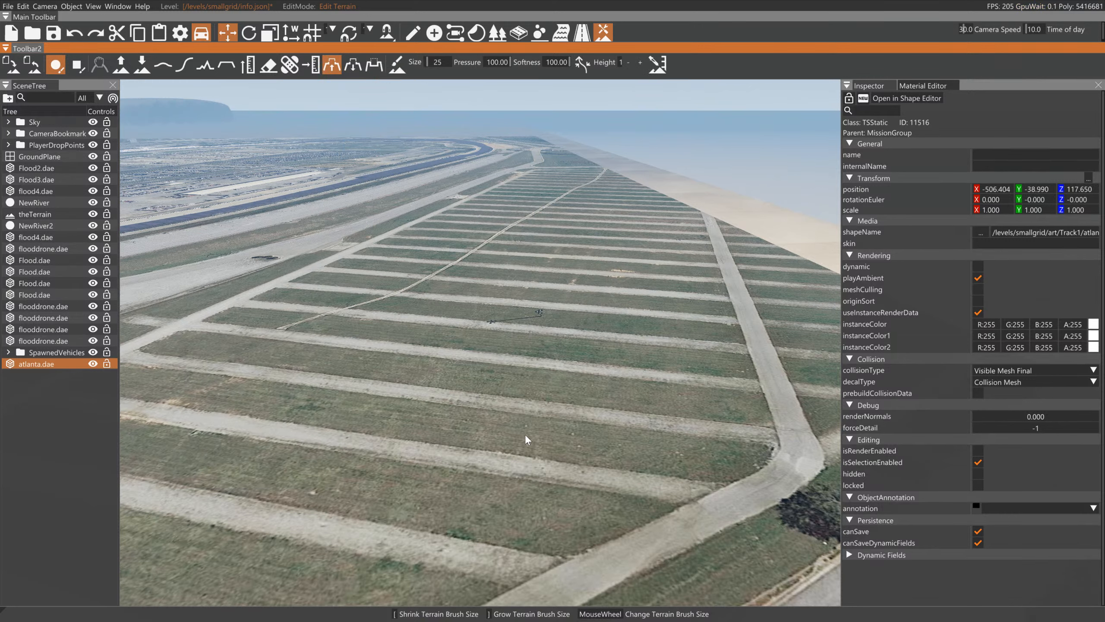
{"action": "scroll", "coordinate": [542, 419], "scroll_direction": "up", "scroll_amount": 2}
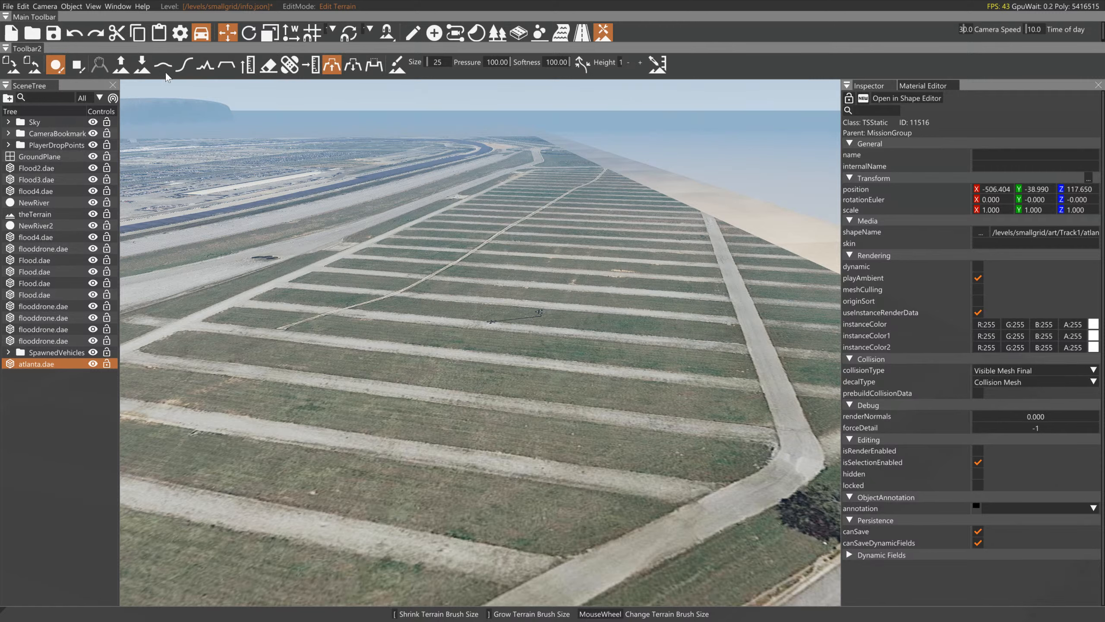
{"action": "left_click", "coordinate": [431, 396]}
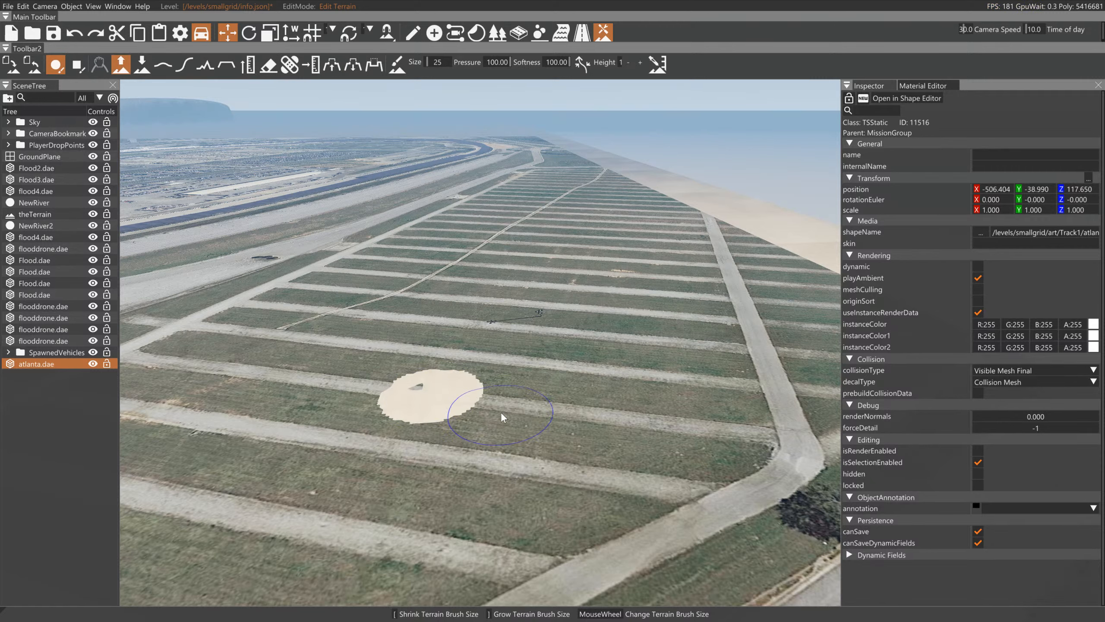
{"action": "left_click", "coordinate": [500, 414]}
{"action": "left_click", "coordinate": [635, 415]}
{"action": "left_click", "coordinate": [526, 354]}
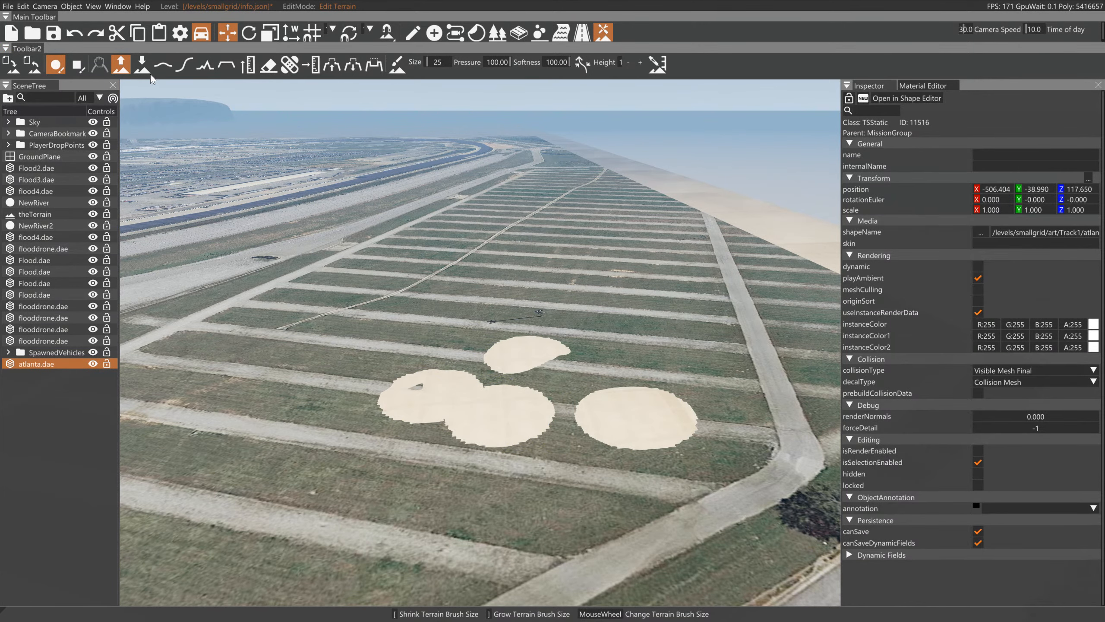
{"action": "left_click", "coordinate": [352, 65]}
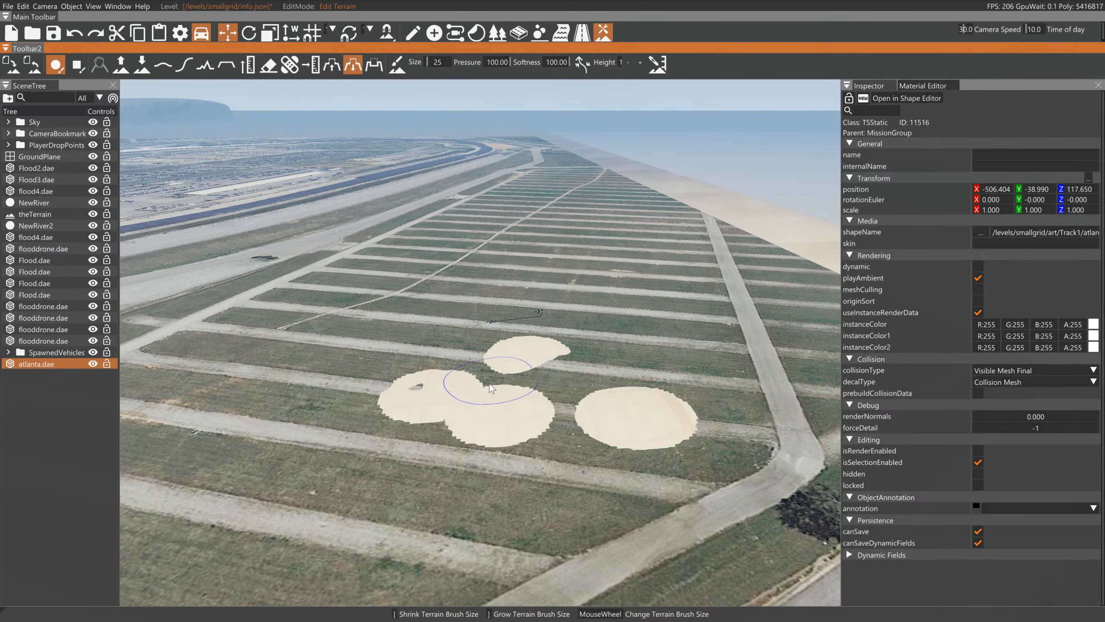
{"action": "mouse_move", "coordinate": [489, 384]}
{"action": "left_mouse_down"}
{"action": "mouse_move", "coordinate": [430, 391]}
{"action": "mouse_move", "coordinate": [444, 376]}
{"action": "left_mouse_up"}
{"action": "key", "text": "ctrl+z"}
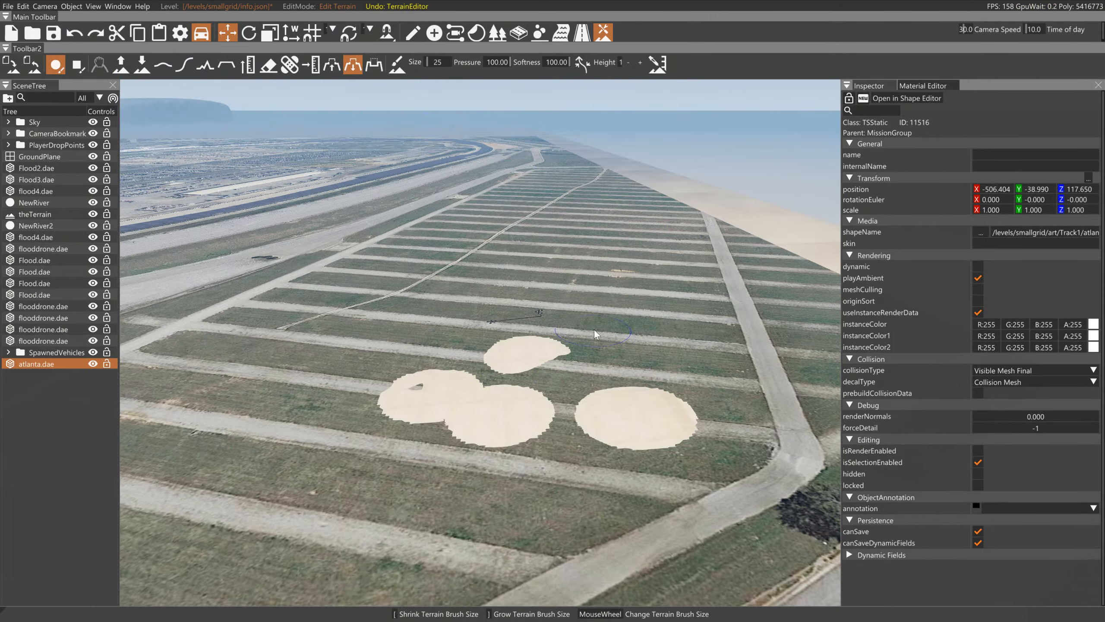
{"action": "mouse_move", "coordinate": [544, 335]}
{"action": "right_mouse_down"}
{"action": "mouse_move", "coordinate": [261, 338]}
{"action": "mouse_move", "coordinate": [535, 330]}
{"action": "right_mouse_up"}
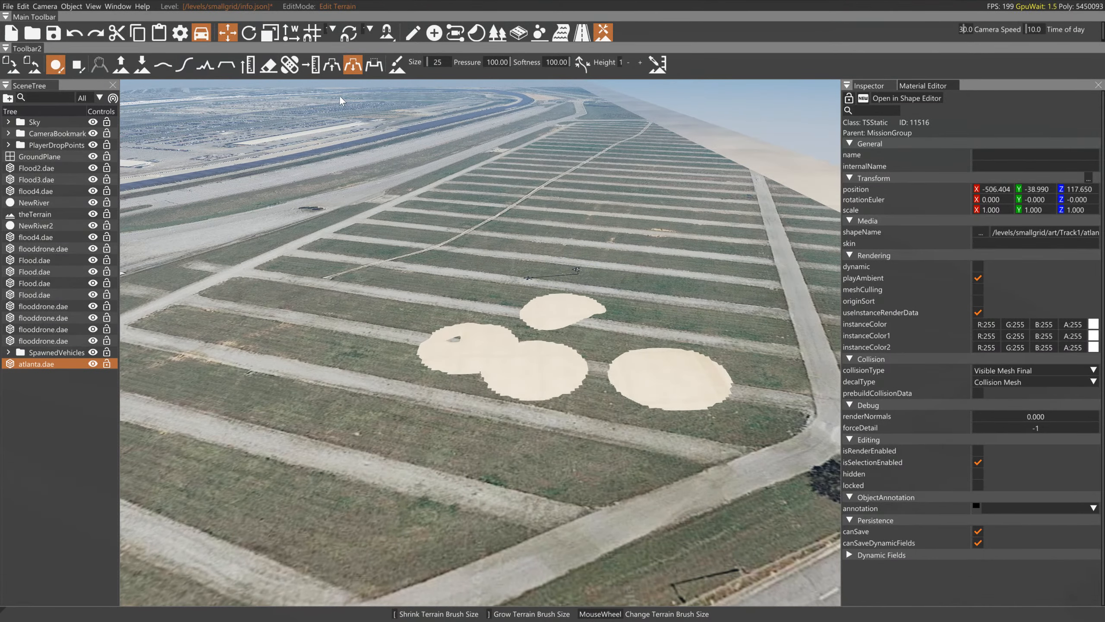
{"action": "left_click", "coordinate": [332, 64]}
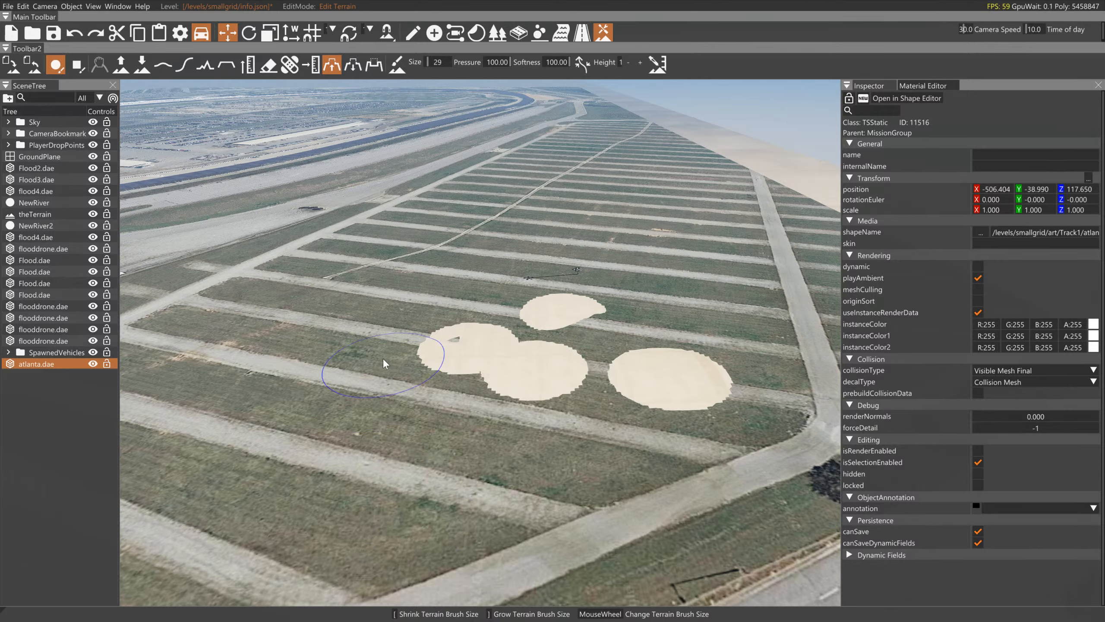
- Set the terrain brush size to 256 and raise the terrain over the grass fields and road beside the track mesh's edge
{"action": "right_click_drag", "start_coordinate": [439, 362], "coordinate": [300, 364]}
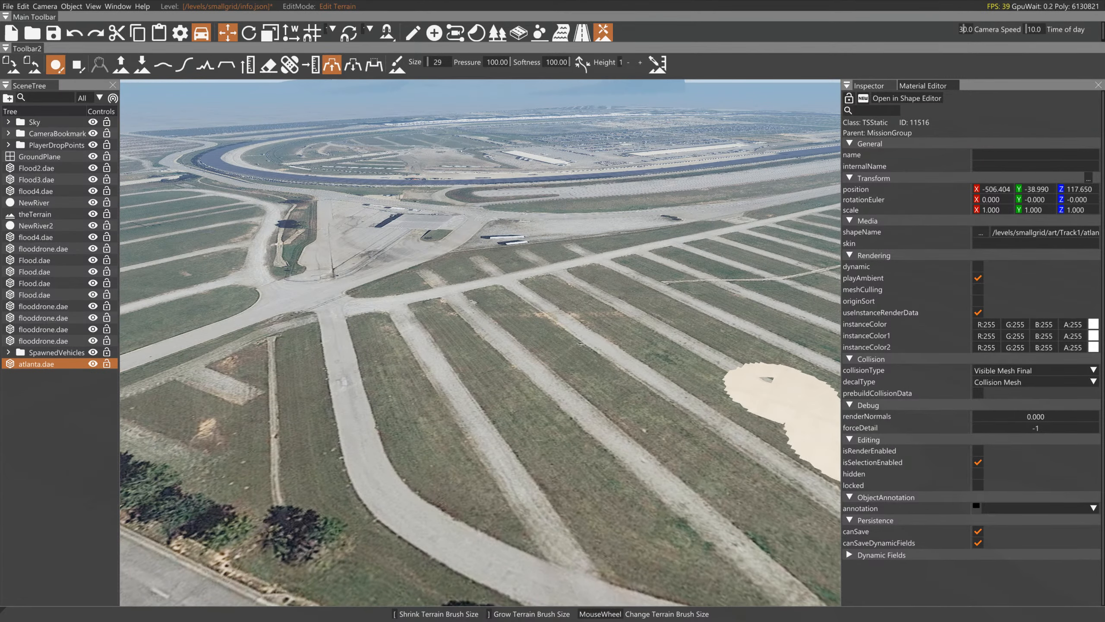
{"action": "right_click_drag", "start_coordinate": [479, 261], "coordinate": [510, 146]}
{"action": "left_click_drag", "start_coordinate": [437, 61], "coordinate": [494, 65]}
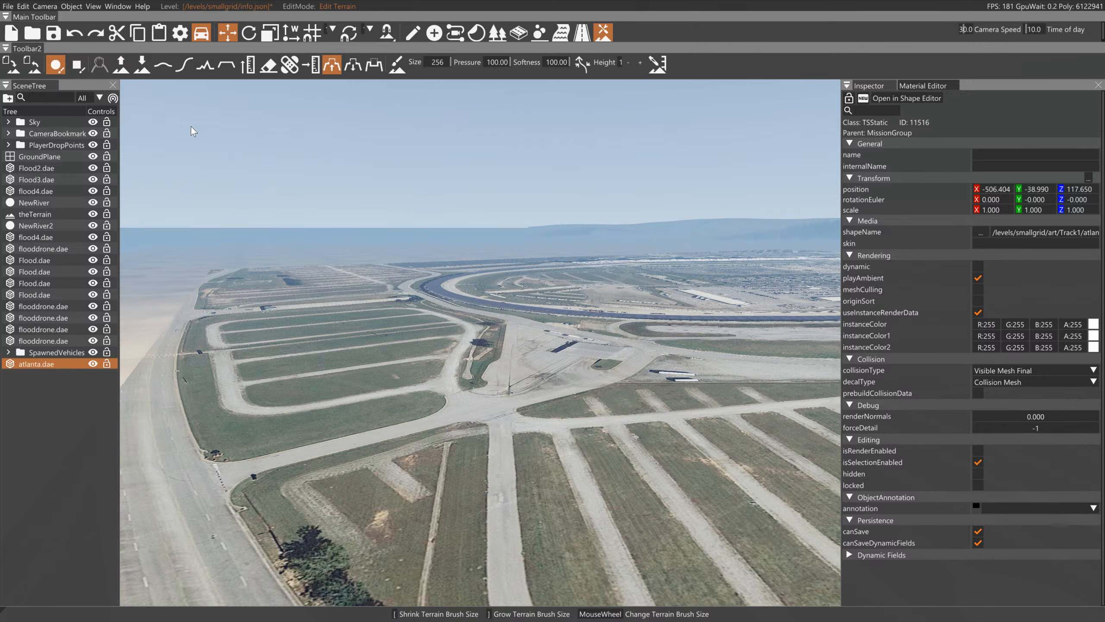
{"action": "left_click", "coordinate": [122, 63]}
{"action": "left_click", "coordinate": [310, 389]}
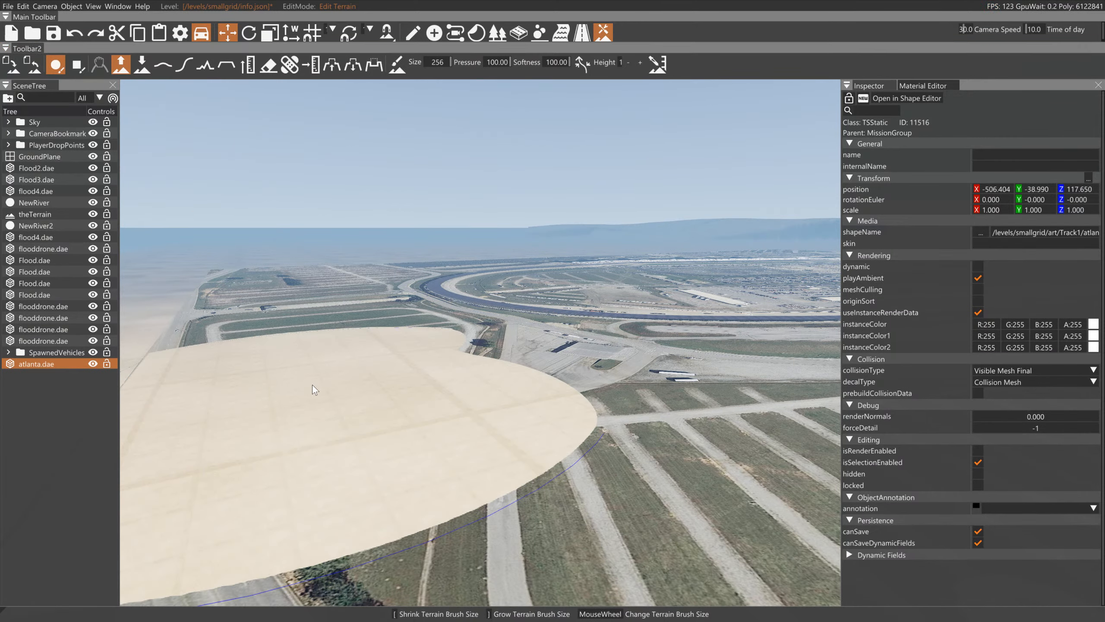
{"action": "left_click_drag", "start_coordinate": [341, 349], "coordinate": [393, 371]}
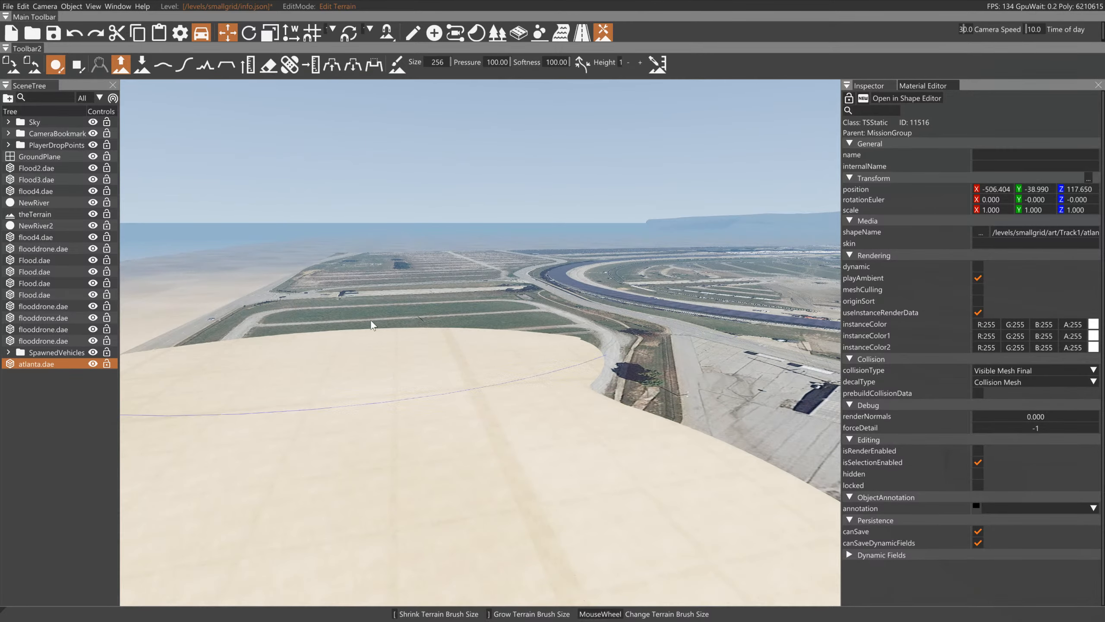
- Smooth the large raised terrain area with the size 256 brush
{"action": "key", "text": "s"}
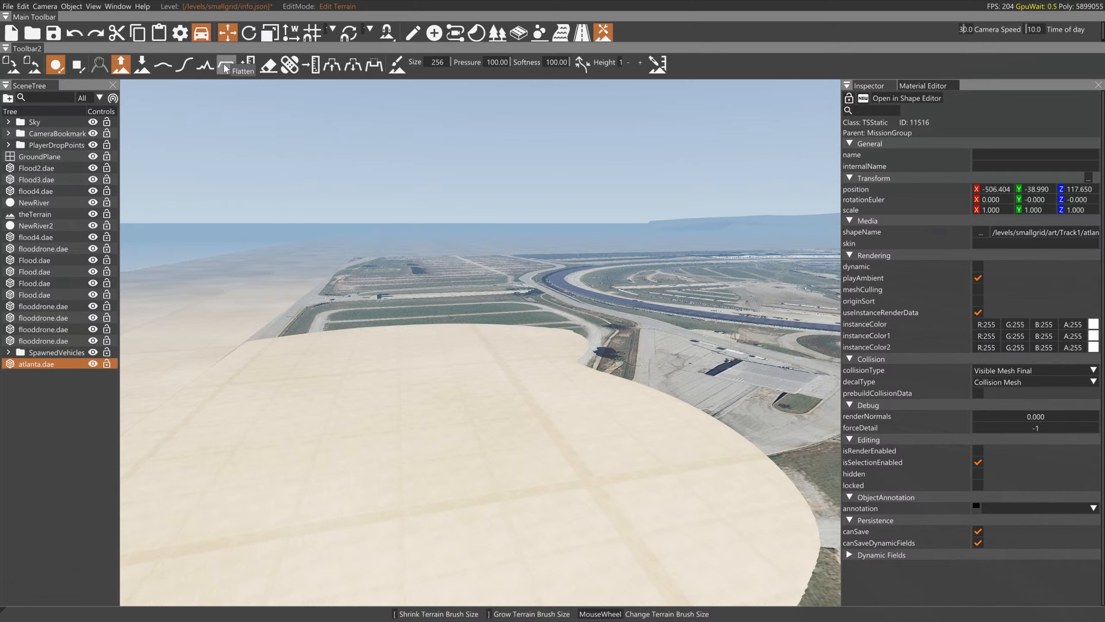
{"action": "left_click", "coordinate": [162, 68]}
{"action": "mouse_move", "coordinate": [449, 414]}
{"action": "left_mouse_down"}
{"action": "mouse_move", "coordinate": [456, 360]}
{"action": "mouse_move", "coordinate": [488, 494]}
{"action": "left_mouse_up"}
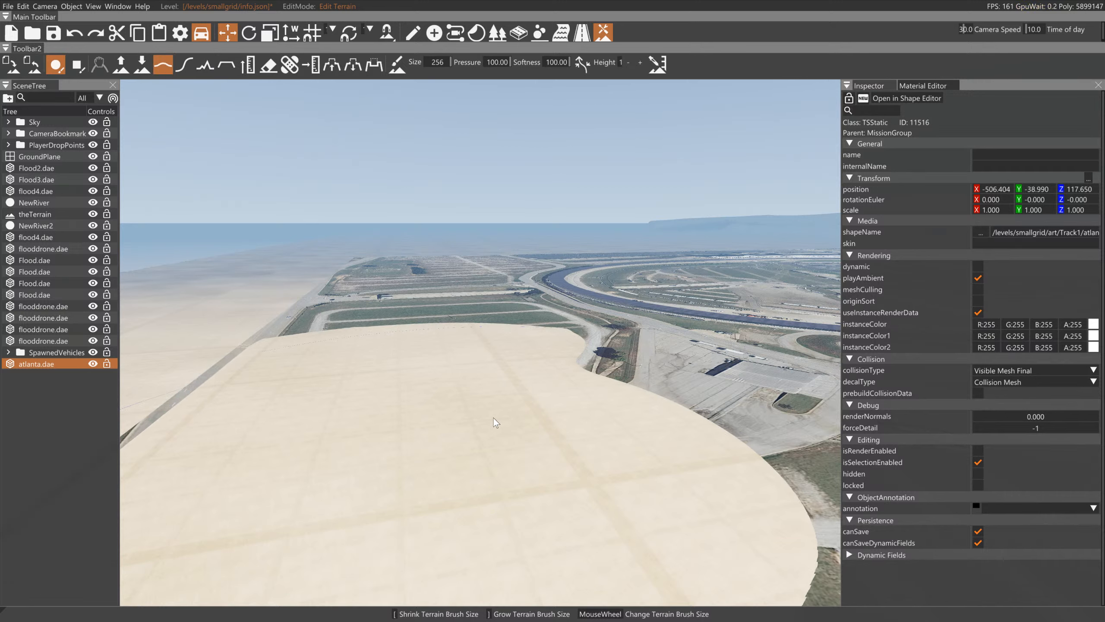
{"action": "mouse_move", "coordinate": [495, 419]}
{"action": "left_mouse_down"}
{"action": "mouse_move", "coordinate": [495, 369]}
{"action": "mouse_move", "coordinate": [573, 342]}
{"action": "mouse_move", "coordinate": [555, 349]}
{"action": "mouse_move", "coordinate": [561, 400]}
{"action": "mouse_move", "coordinate": [445, 290]}
{"action": "left_mouse_up"}
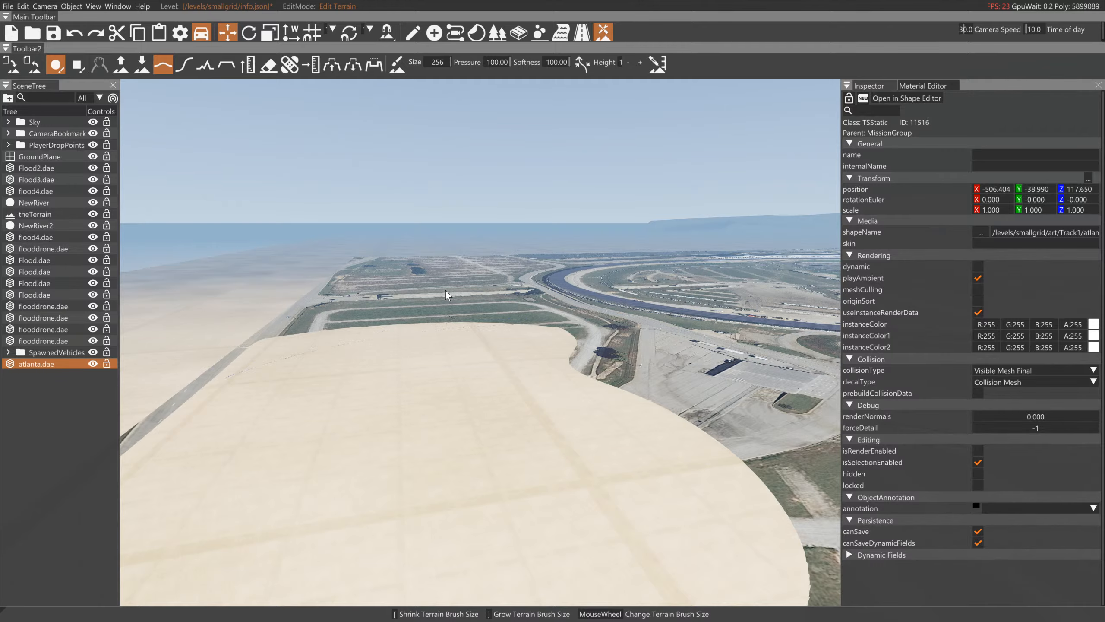
- Open the Terrain Material Library from the Terrain Painter and display the properties of the test material
{"action": "right_click_drag", "start_coordinate": [539, 258], "coordinate": [577, 357]}
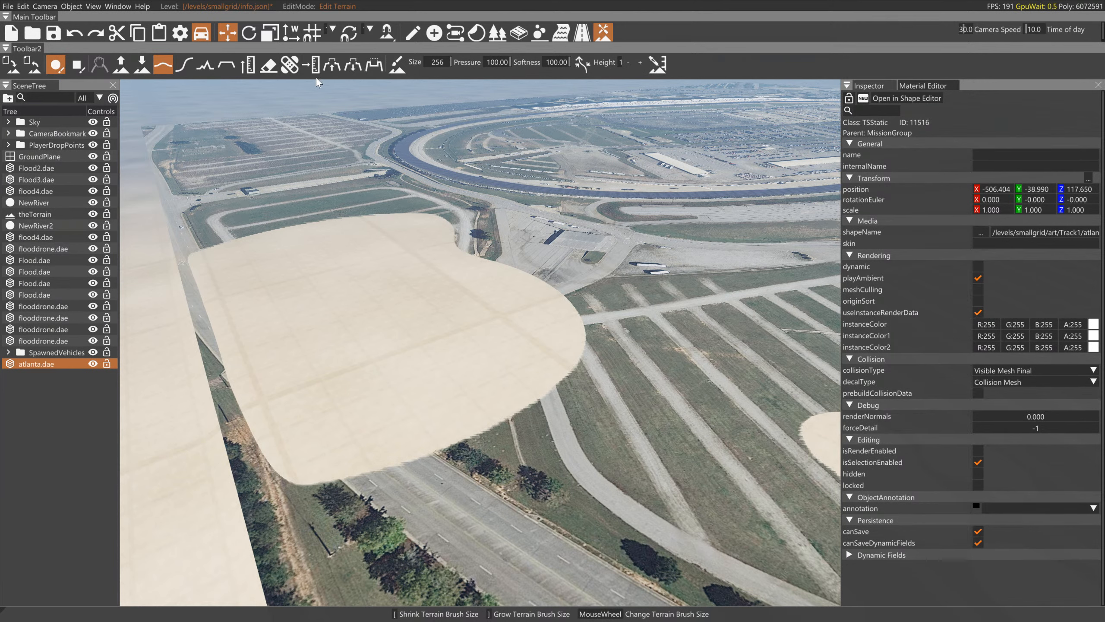
{"action": "left_click", "coordinate": [393, 66]}
{"action": "left_click", "coordinate": [139, 197]}
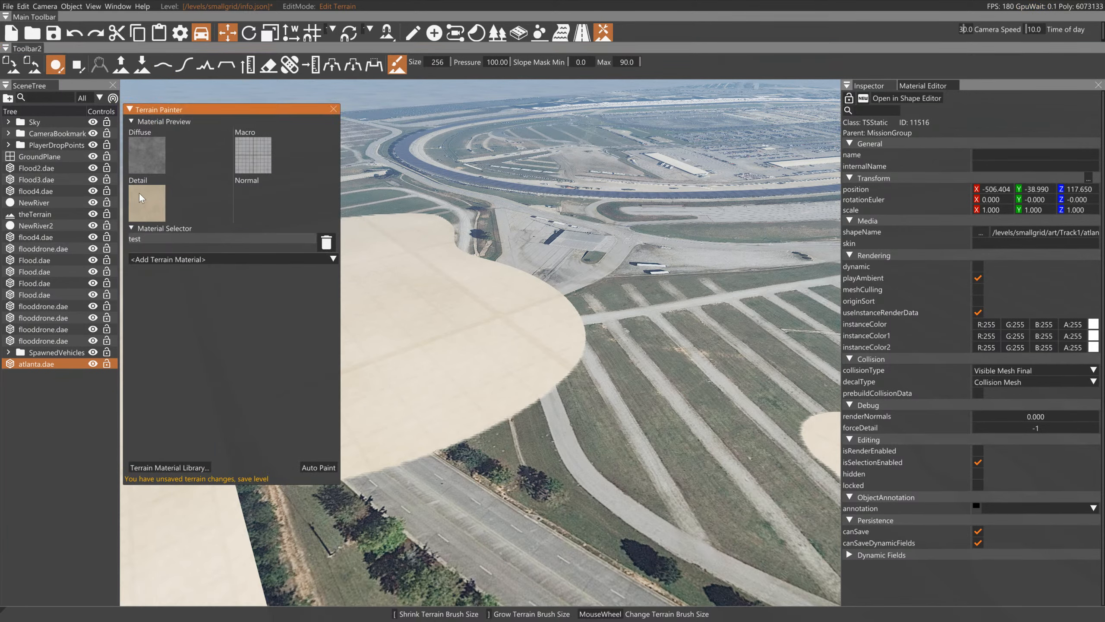
{"action": "left_click", "coordinate": [192, 466]}
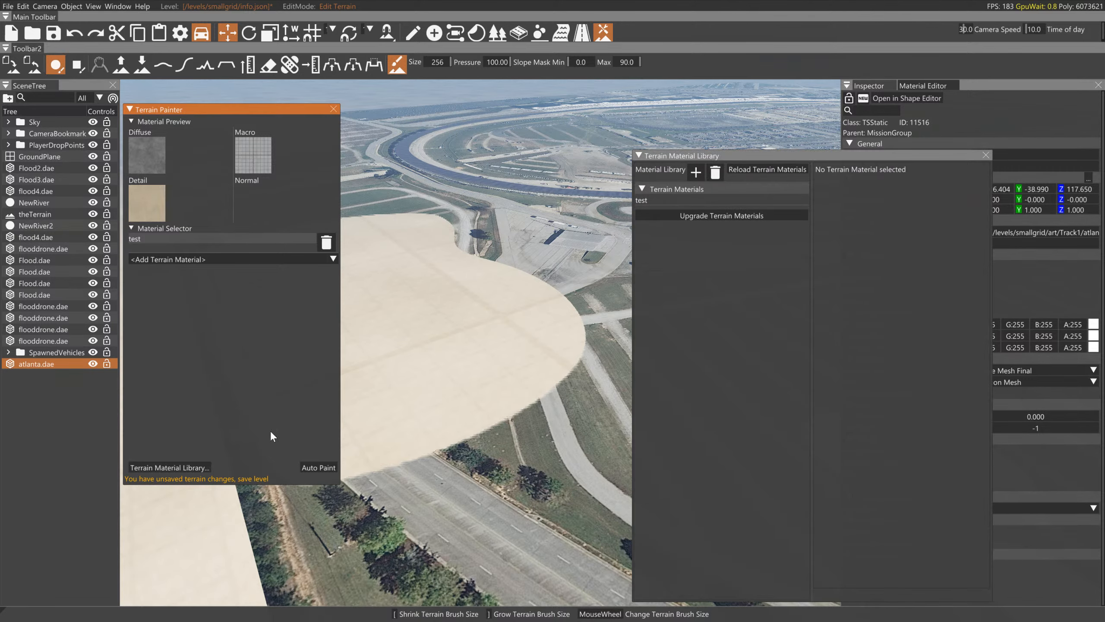
{"action": "left_click", "coordinate": [645, 199]}
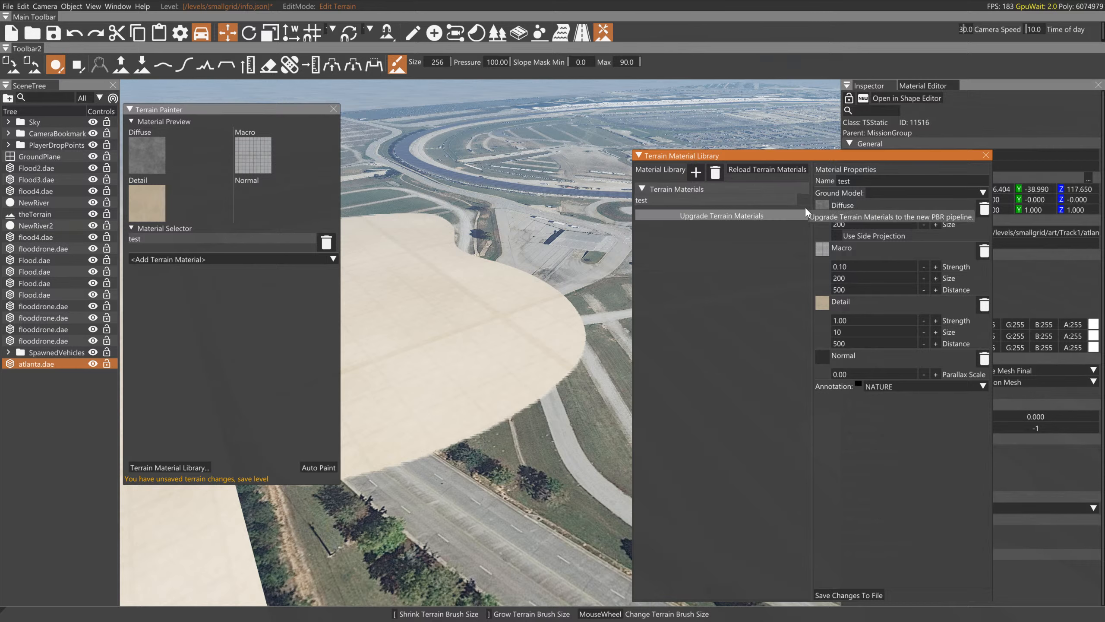
- Assign track3.png from /levels/smallgrid/art/Track1/ as the test material's diffuse texture and save the changes to file
{"action": "left_click", "coordinate": [823, 205]}
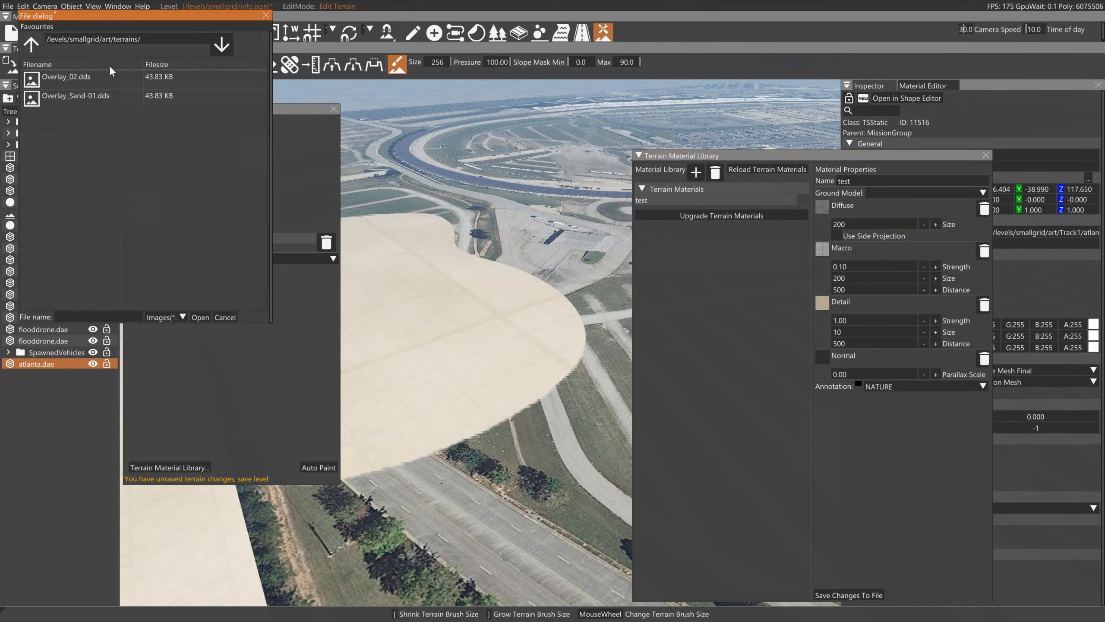
{"action": "left_click", "coordinate": [38, 48]}
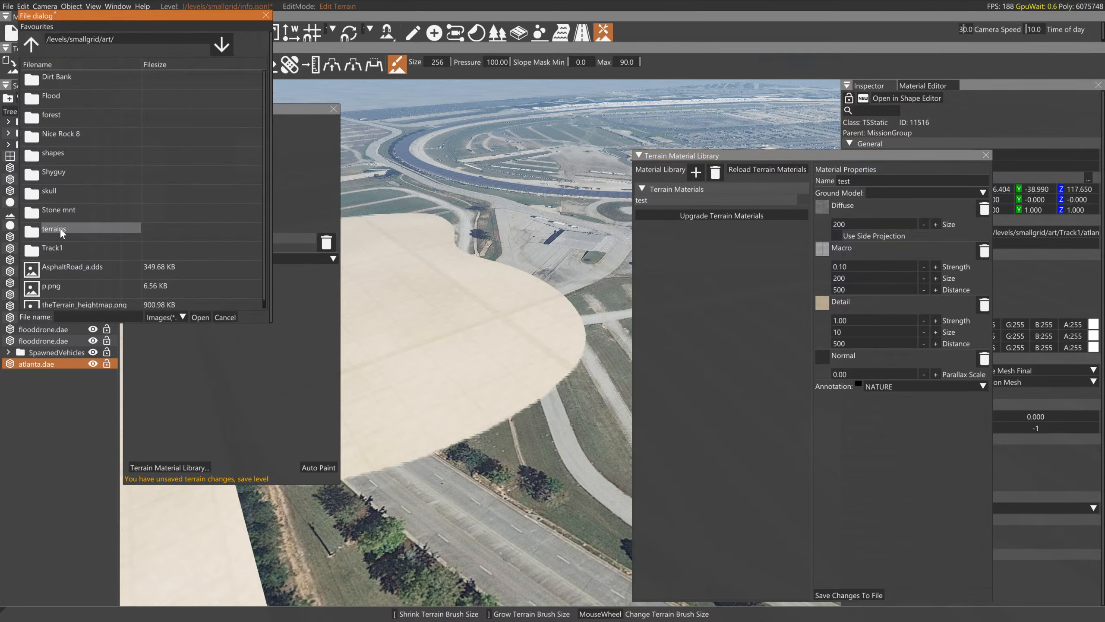
{"action": "double_click", "coordinate": [53, 247]}
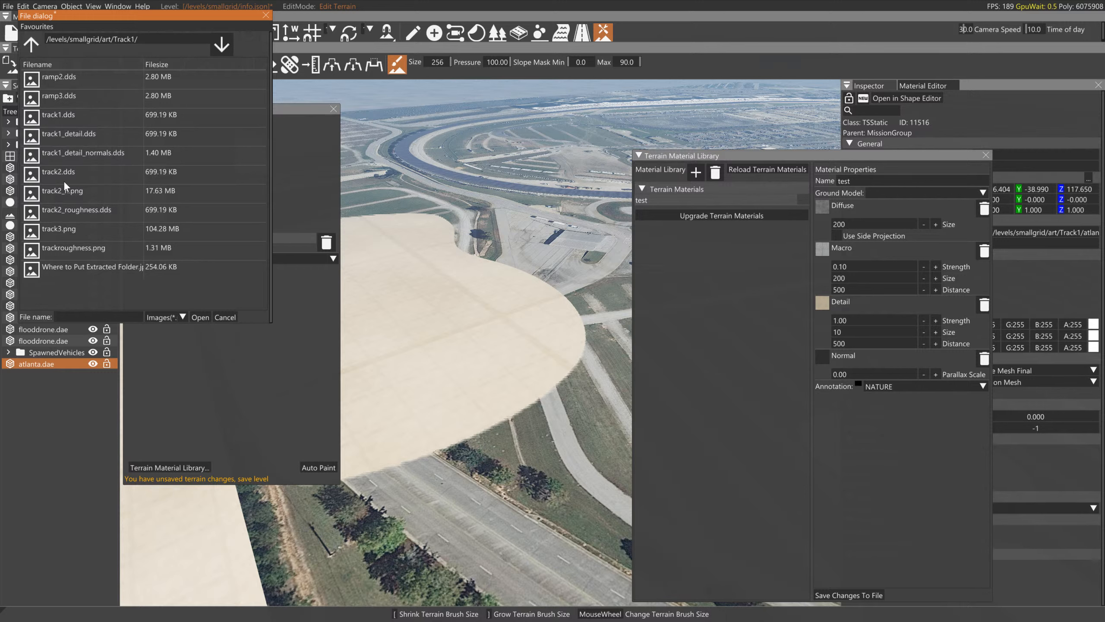
{"action": "left_click", "coordinate": [63, 227]}
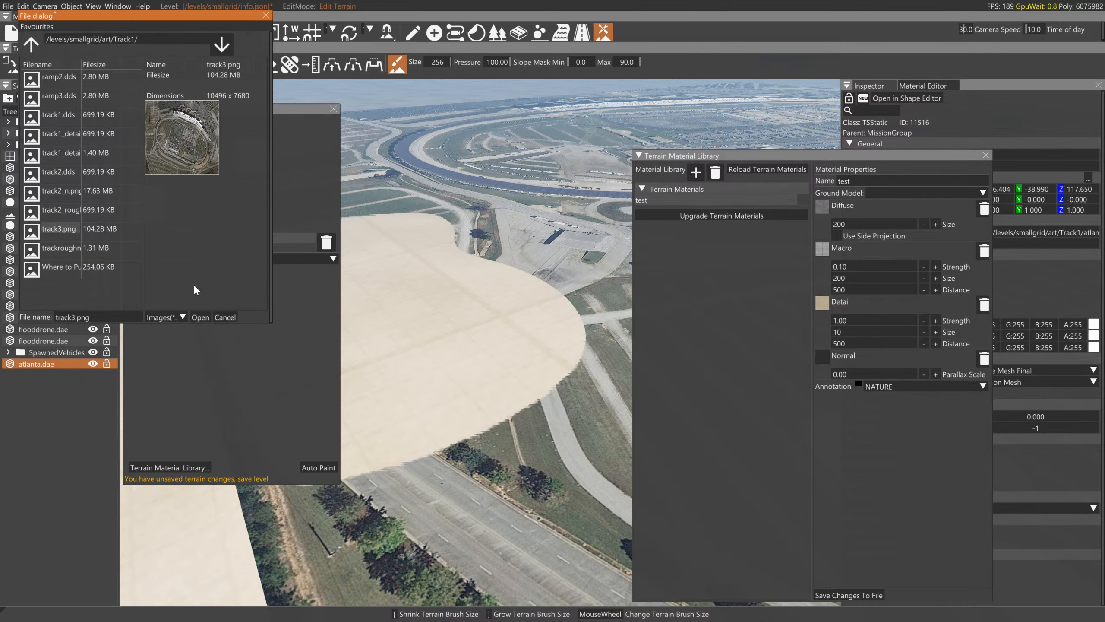
{"action": "left_click", "coordinate": [199, 316]}
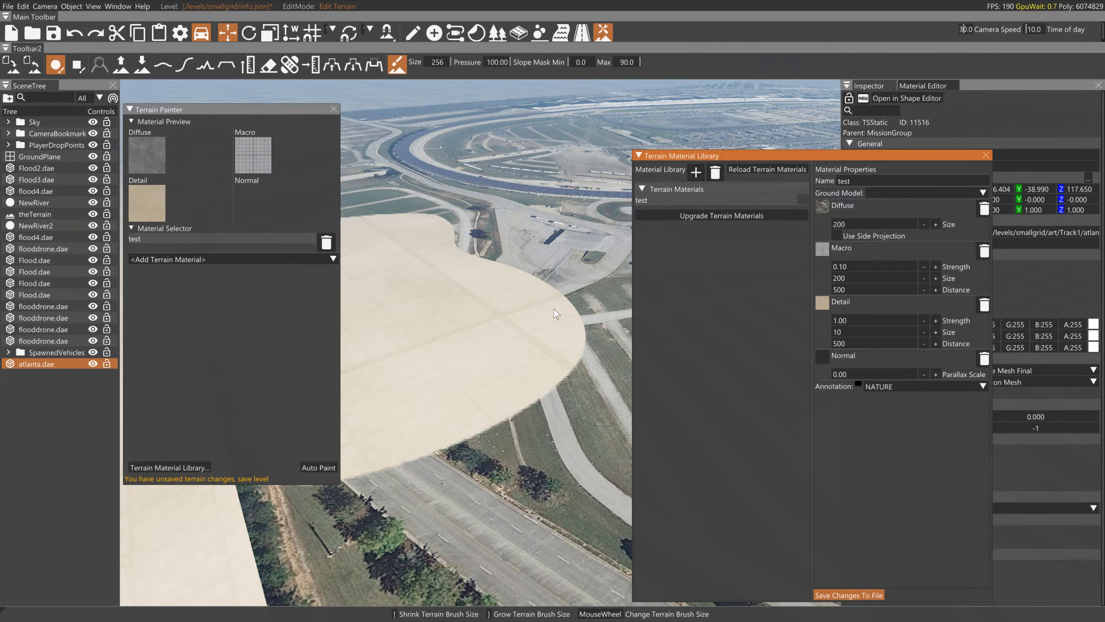
- Close the Terrain Painter and examine how the diffuse texture covers the terrain around the track
{"action": "left_click", "coordinate": [334, 109]}
{"action": "scroll", "coordinate": [441, 235], "scroll_direction": "down", "scroll_amount": 1}
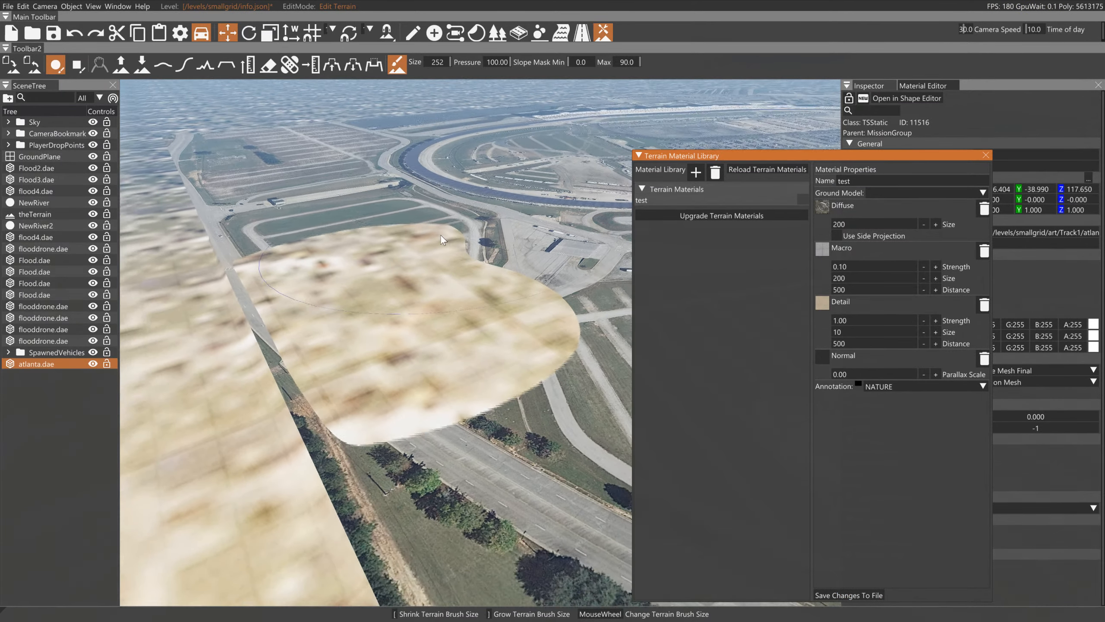
{"action": "key", "text": "s"}
{"action": "scroll", "coordinate": [441, 241], "scroll_direction": "down", "scroll_amount": 1}
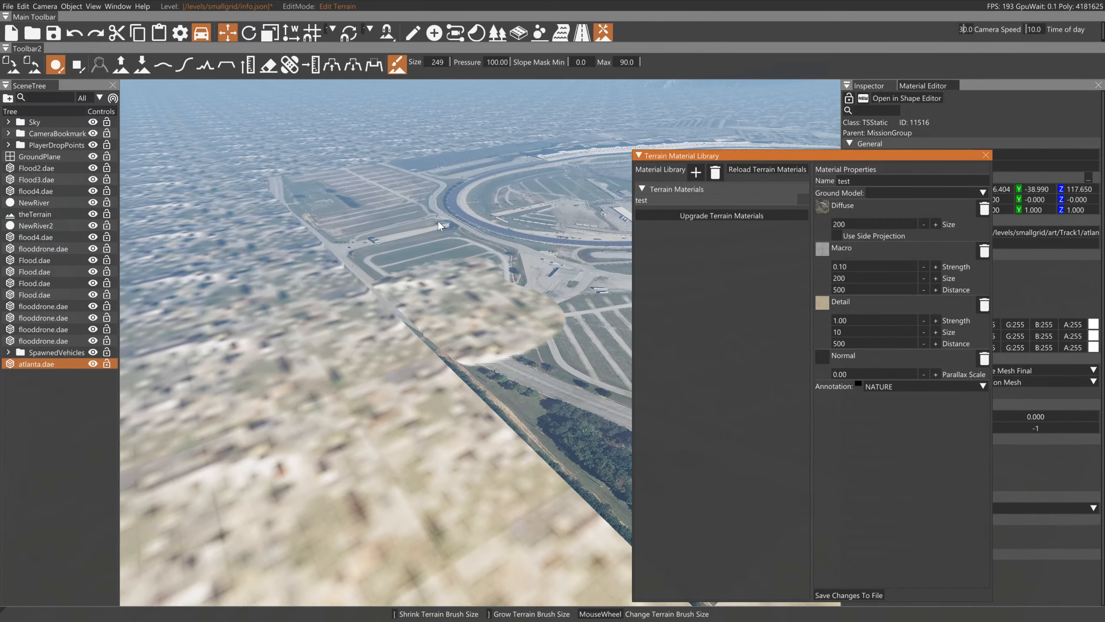
{"action": "key", "text": "s"}
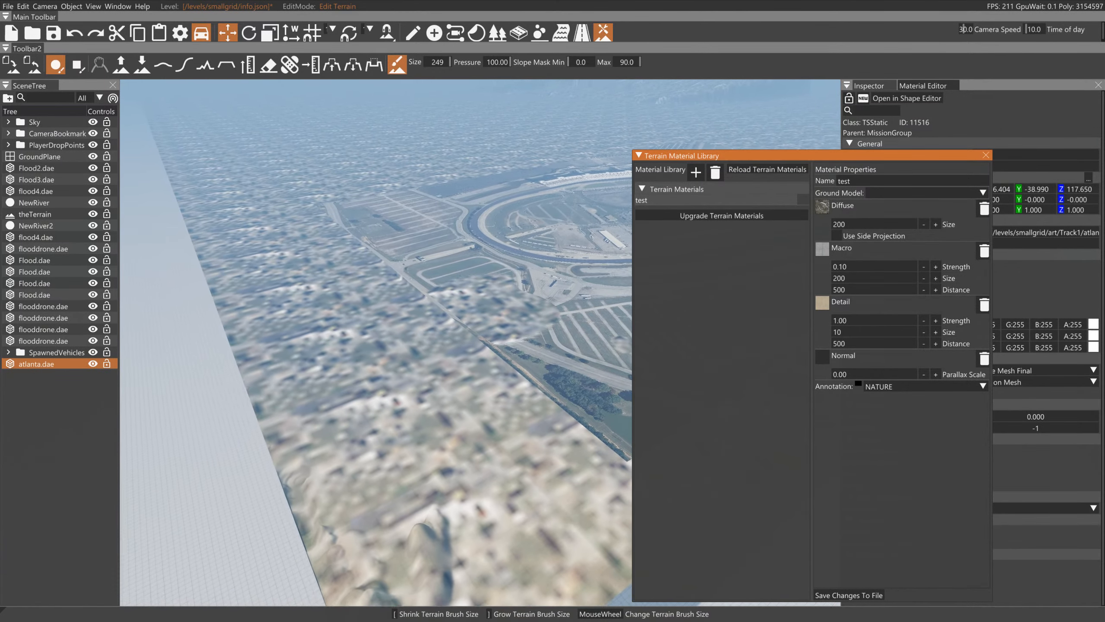
{"action": "key", "text": "s"}
{"action": "right_click_drag", "start_coordinate": [517, 204], "coordinate": [599, 154]}
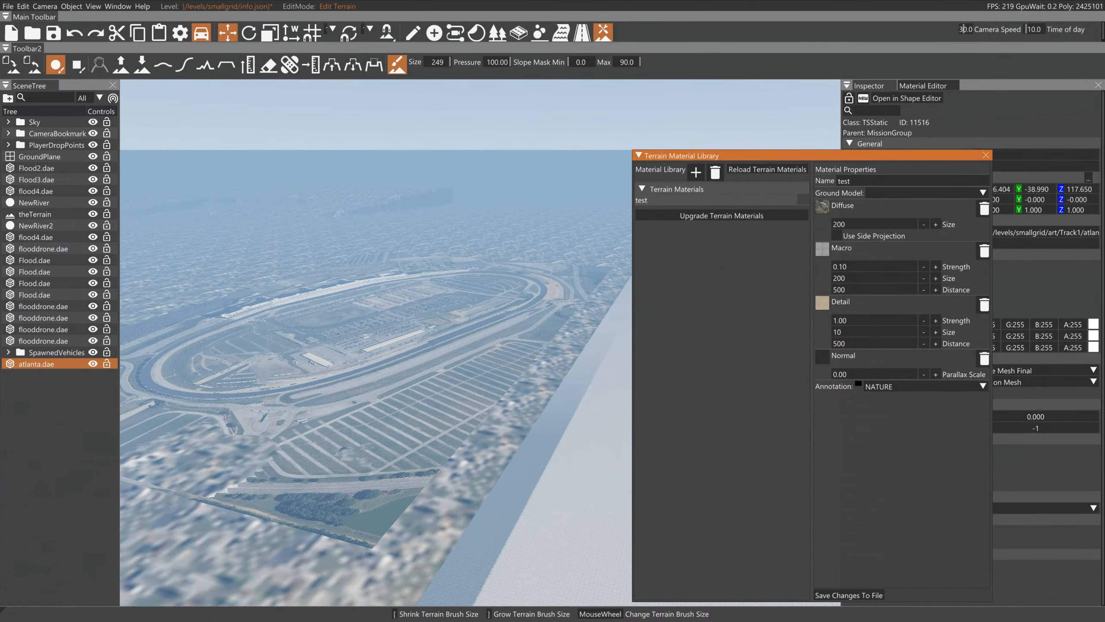
{"action": "key", "text": "w"}
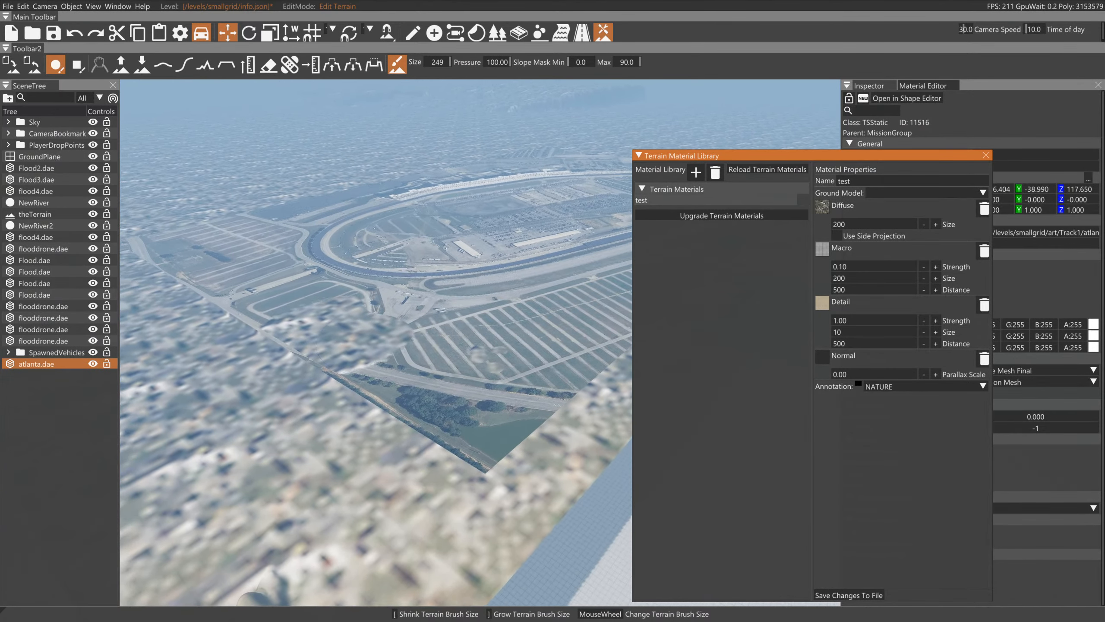
- Remove the test material's macro map and assign track3.png from /levels/smallgrid/art/Track1/ as its macro texture
{"action": "key", "text": "w"}
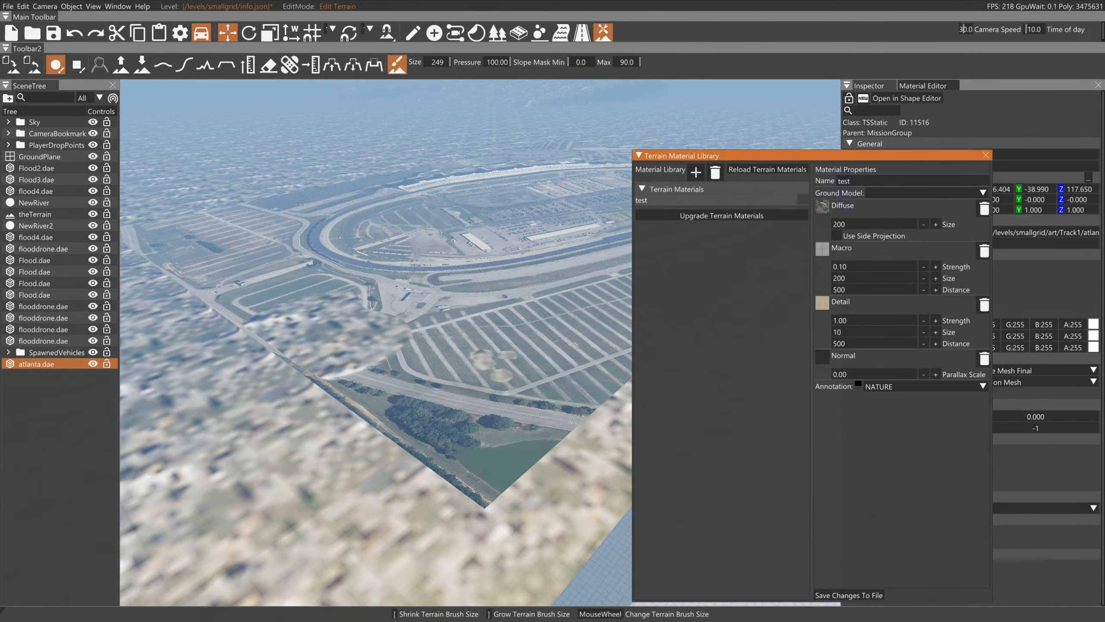
{"action": "left_click", "coordinate": [985, 252]}
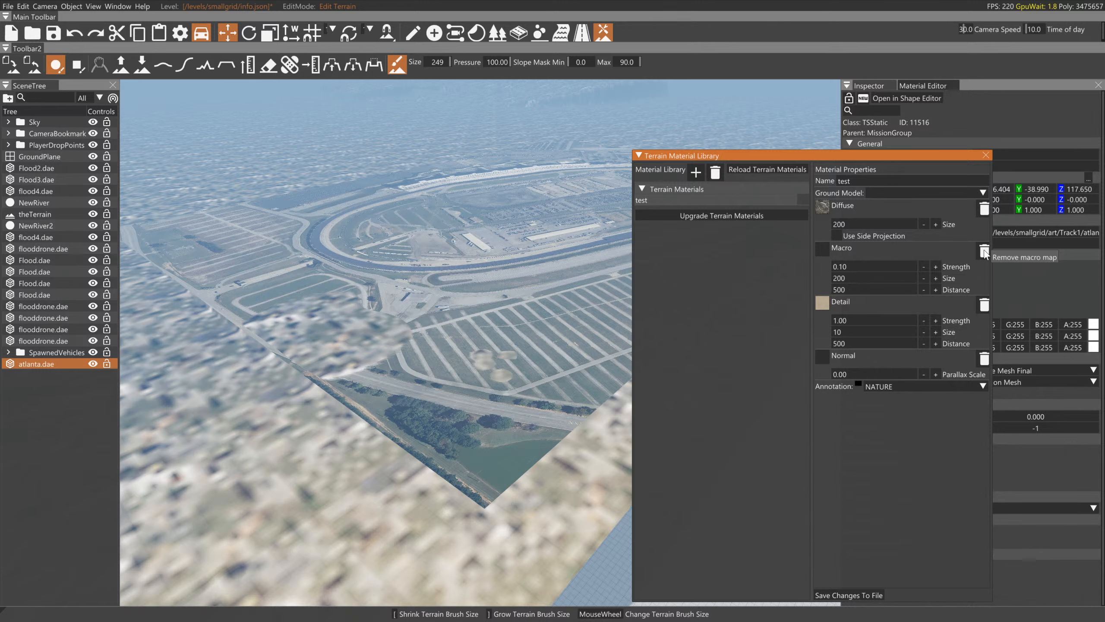
{"action": "left_click", "coordinate": [824, 208]}
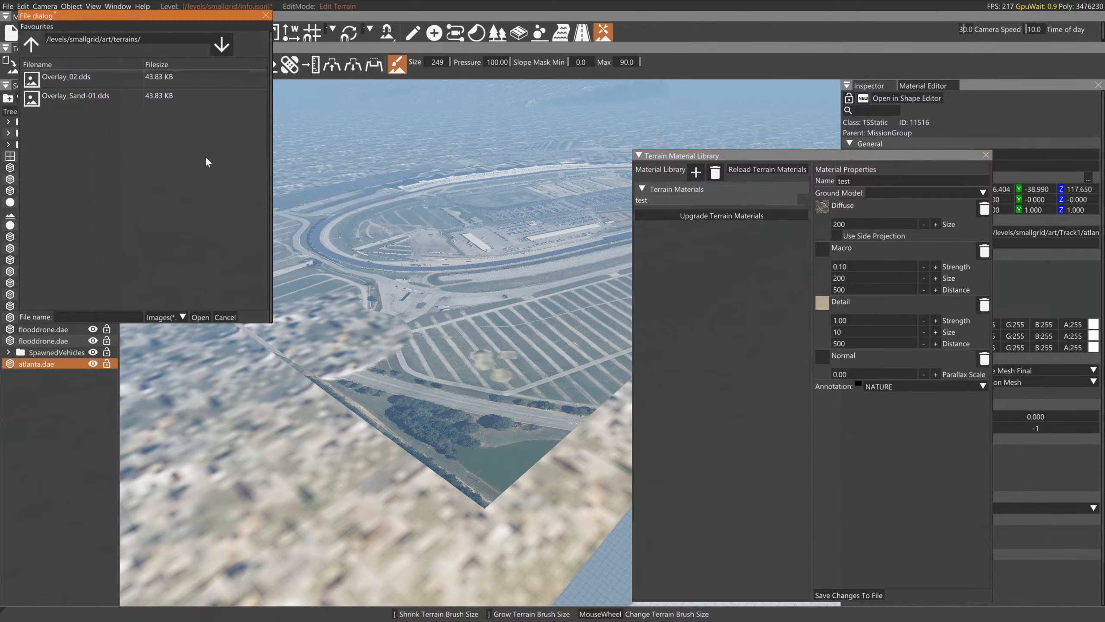
{"action": "left_click", "coordinate": [35, 47]}
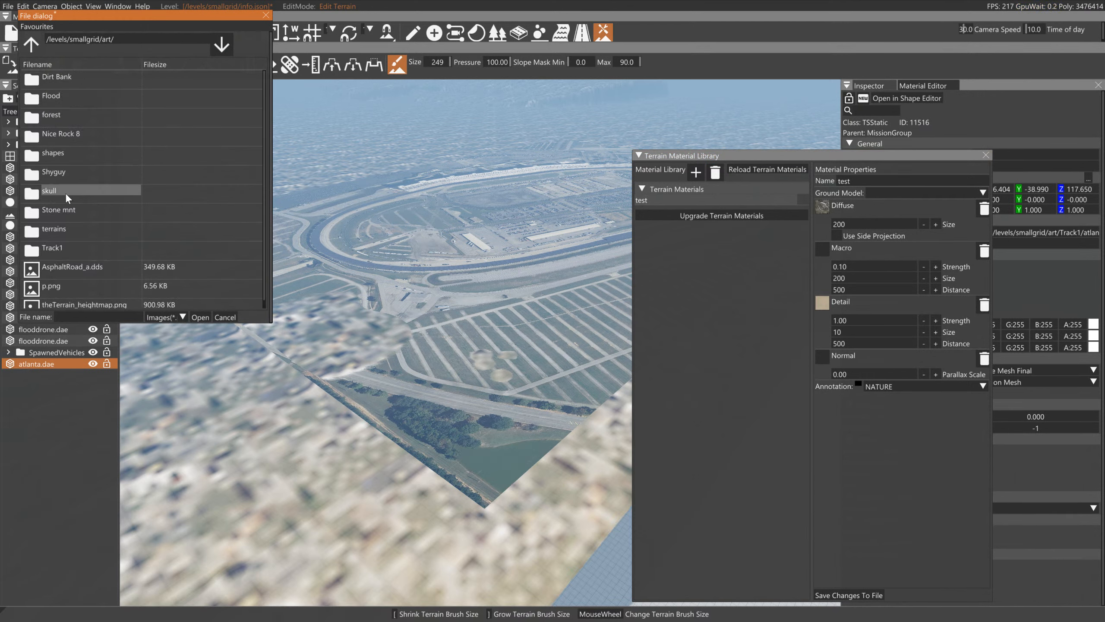
{"action": "double_click", "coordinate": [58, 247]}
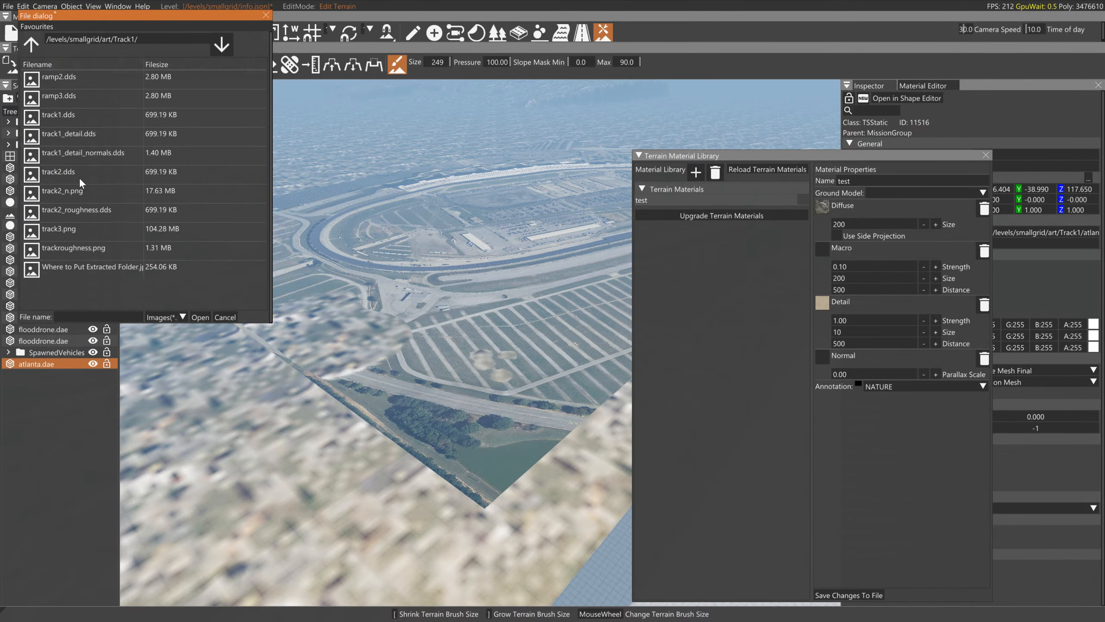
{"action": "left_click", "coordinate": [66, 229]}
{"action": "left_click", "coordinate": [215, 318]}
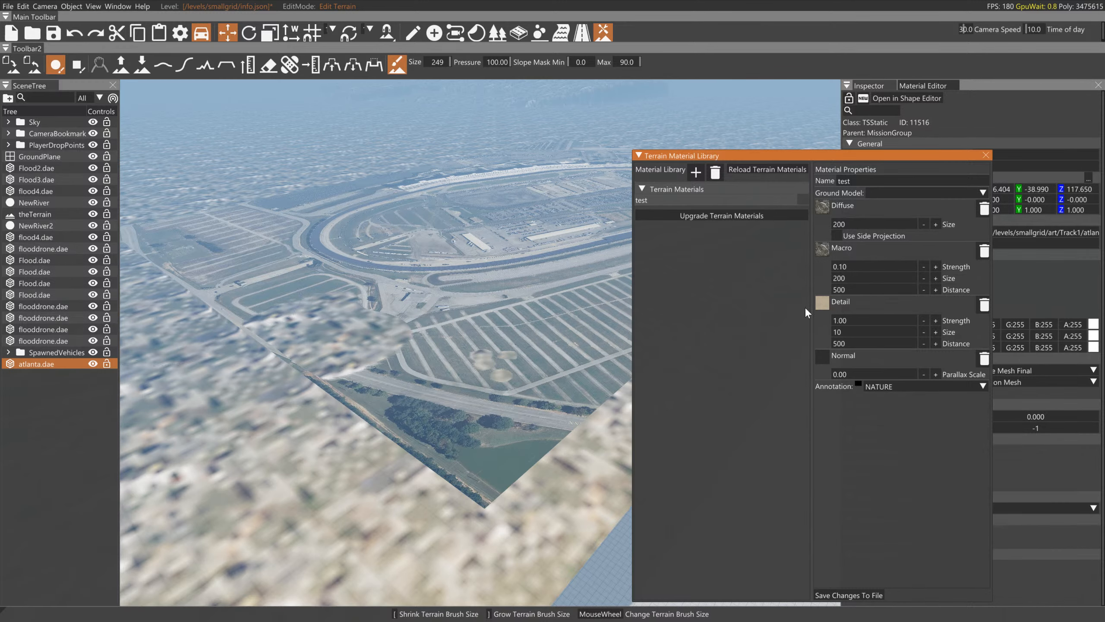
- Set the test material's macro strength to 1 and diffuse size to 1, and inspect the texture tiling beside the track
{"action": "left_click", "coordinate": [866, 266]}
{"action": "type", "text": "1"}
{"action": "left_click", "coordinate": [866, 224]}
{"action": "type", "text": "1"}
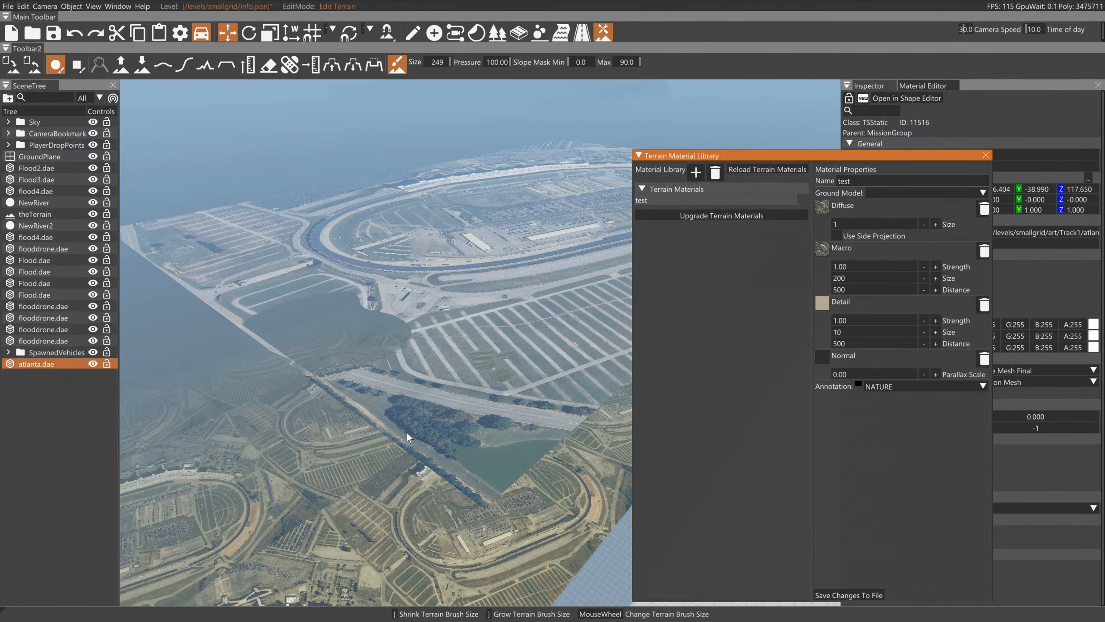
{"action": "right_click_drag", "start_coordinate": [406, 433], "coordinate": [444, 497]}
{"action": "key", "text": "w"}
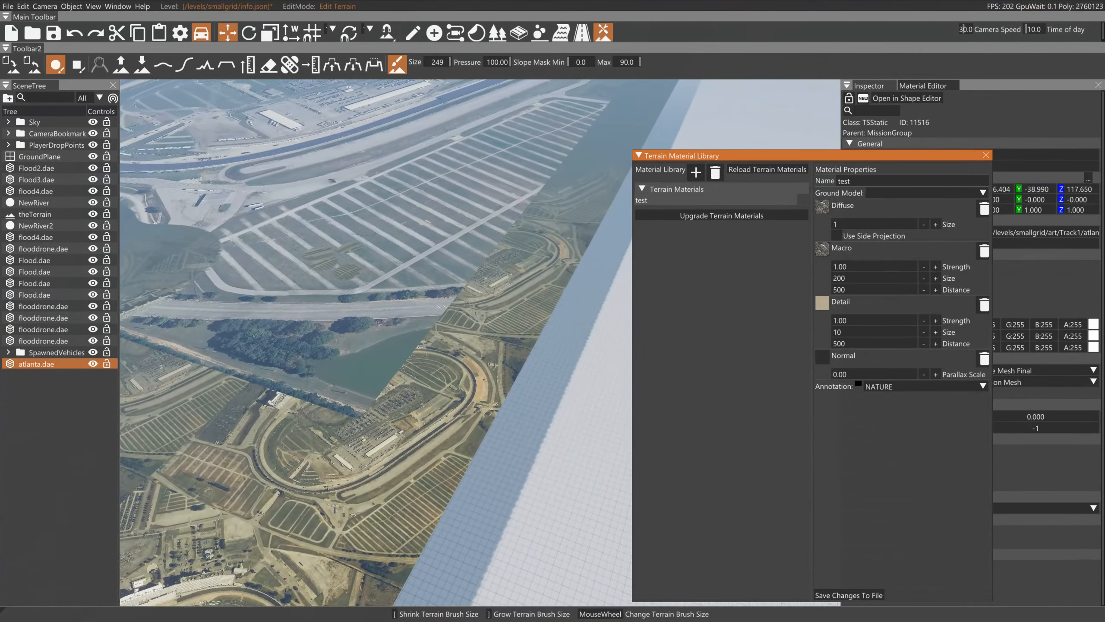
{"action": "key", "text": "w"}
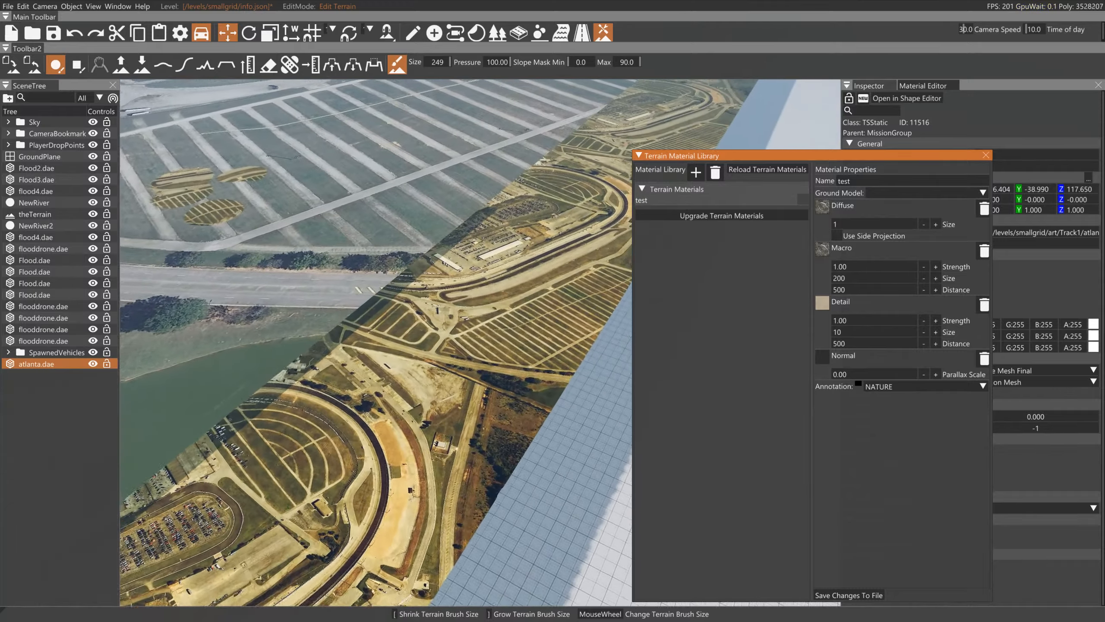
{"action": "right_click_drag", "start_coordinate": [444, 497], "coordinate": [449, 433]}
{"action": "key", "text": "s"}
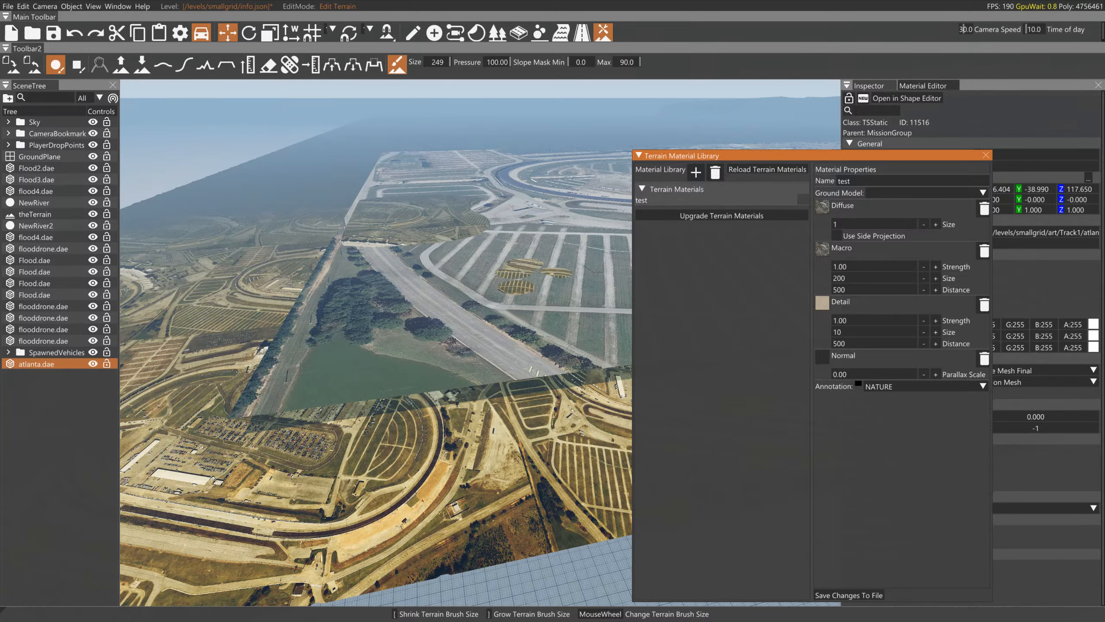
- Set the test material's macro strength to 0.25 and save the changes to file
{"action": "left_click", "coordinate": [840, 267]}
{"action": "type", "text": ".5"}
{"action": "key", "text": "BackSpace"}
{"action": "type", "text": "25"}
{"action": "left_click", "coordinate": [856, 593]}
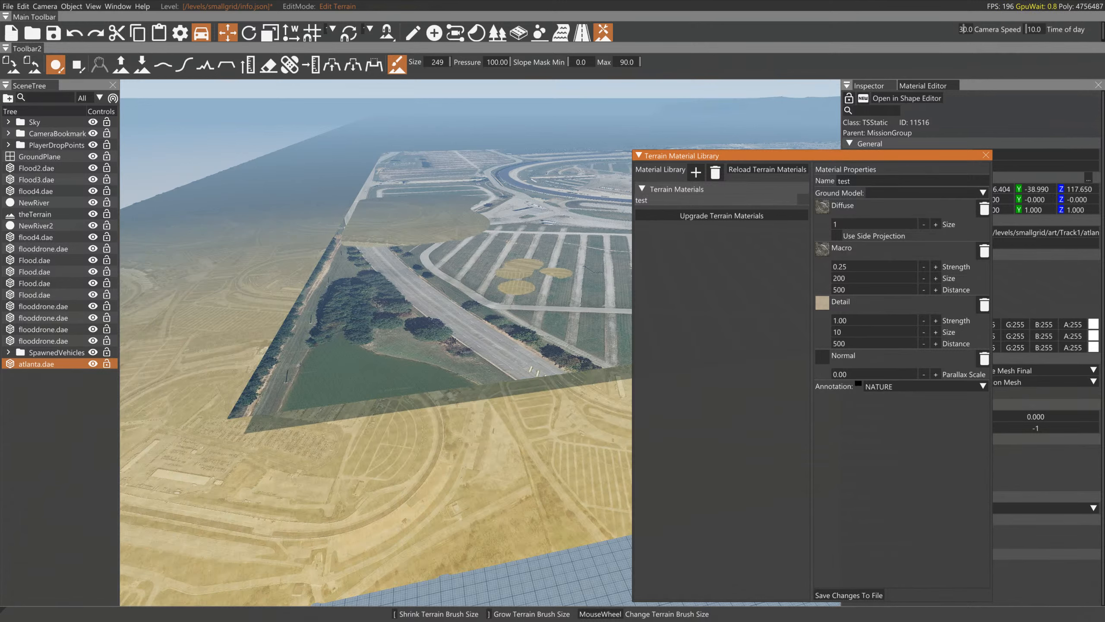
- Set the test material's diffuse and macro sizes to 0, restore the macro strength to 1, and save to file
{"action": "left_click", "coordinate": [853, 223]}
{"action": "key", "text": "BackSpace"}
{"action": "left_click", "coordinate": [867, 598]}
{"action": "left_click", "coordinate": [852, 278]}
{"action": "key", "text": "BackSpace"}
{"action": "left_click", "coordinate": [852, 266]}
{"action": "type", "text": "1"}
{"action": "left_click", "coordinate": [868, 592]}
- Set the test material's diffuse and macro sizes to 1 and save the changes to file
{"action": "left_click", "coordinate": [853, 277]}
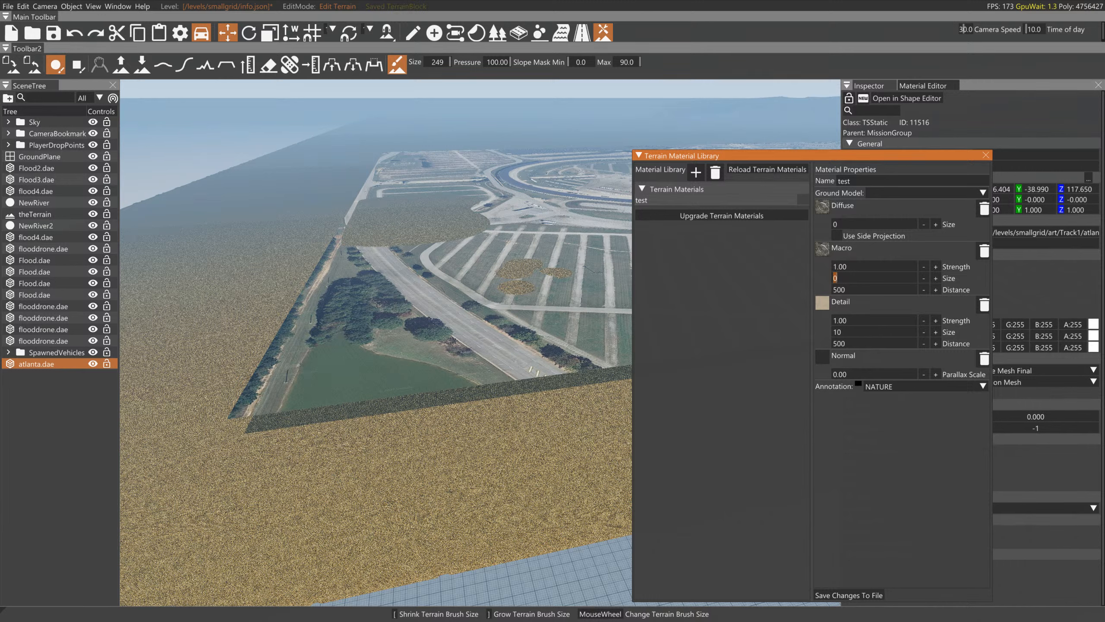
{"action": "key", "text": "BackSpace"}
{"action": "type", "text": "0"}
{"action": "left_click", "coordinate": [835, 224]}
{"action": "type", "text": "2"}
{"action": "left_click", "coordinate": [852, 277]}
{"action": "type", "text": "1"}
{"action": "left_click", "coordinate": [874, 593]}
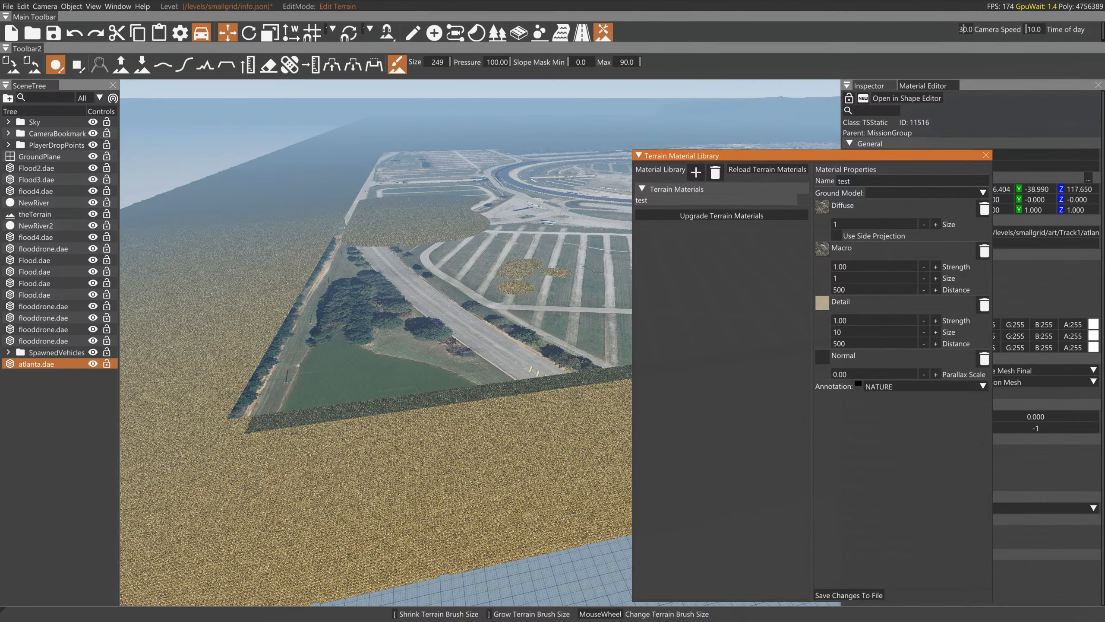
- Set both the macro size and the diffuse size of the test material to 5 and save to file
{"action": "double_click", "coordinate": [835, 277]}
{"action": "type", "text": "5"}
{"action": "double_click", "coordinate": [835, 224]}
{"action": "left_click", "coordinate": [876, 595]}
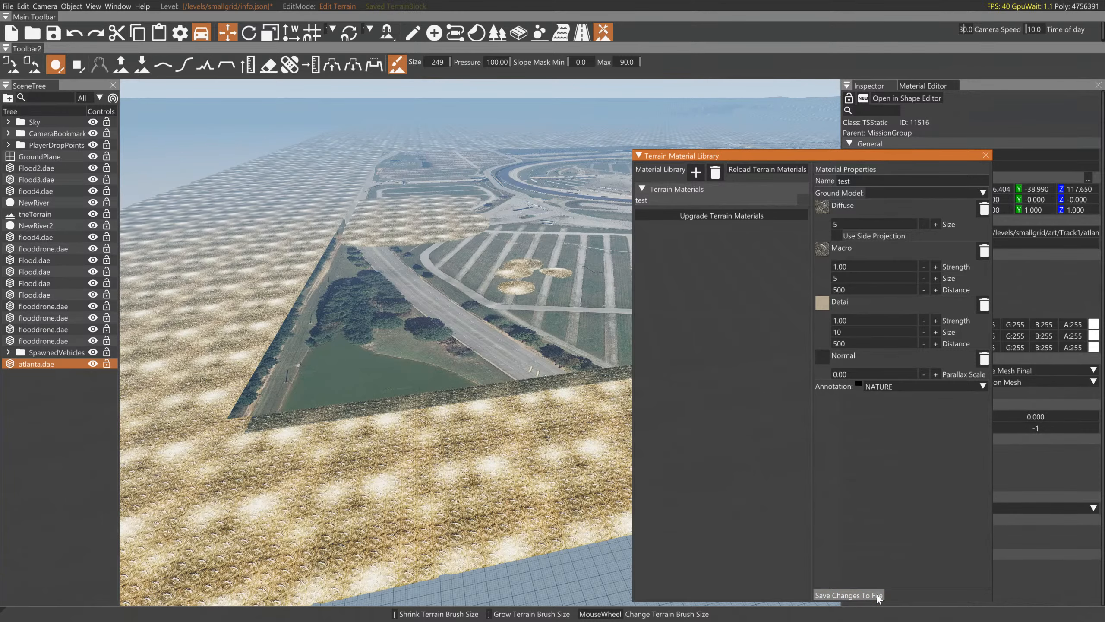
- Increase the test material's macro and diffuse sizes to 100
{"action": "left_click", "coordinate": [835, 278]}
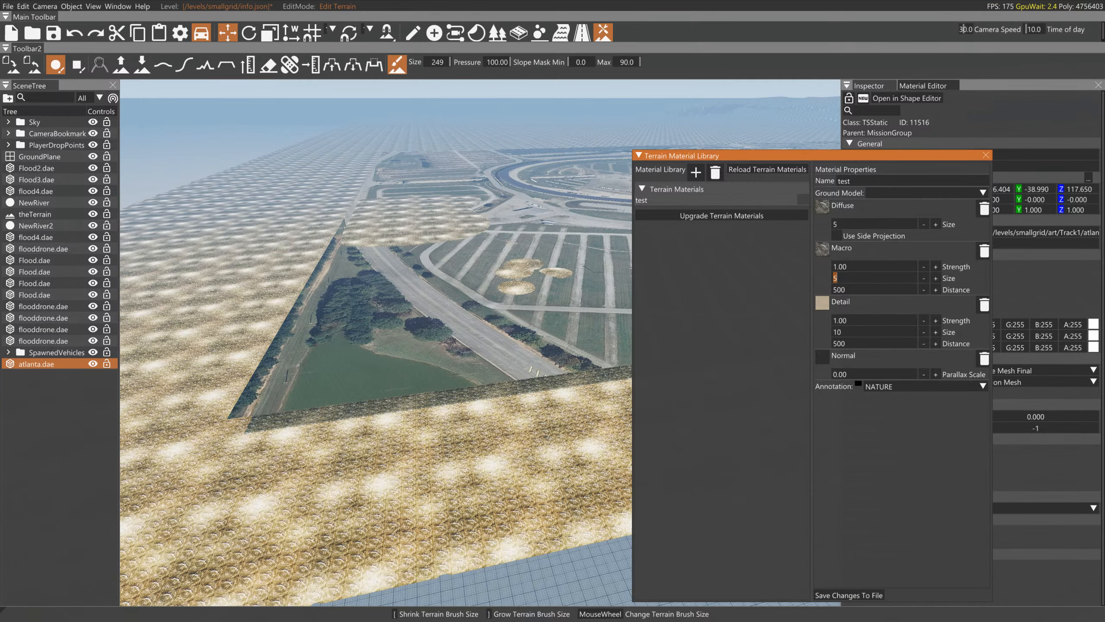
{"action": "type", "text": "100"}
{"action": "left_click", "coordinate": [848, 224]}
{"action": "type", "text": "100"}
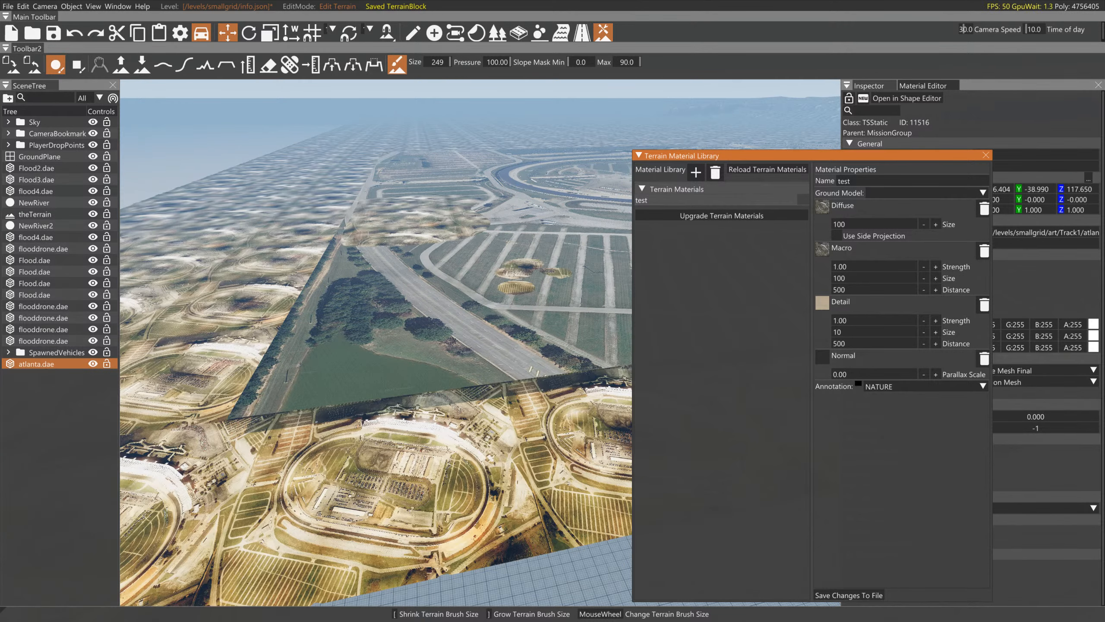
- Increase the test material's macro and diffuse sizes to 500 and inspect the texture along the terrain edge
{"action": "left_click", "coordinate": [864, 278]}
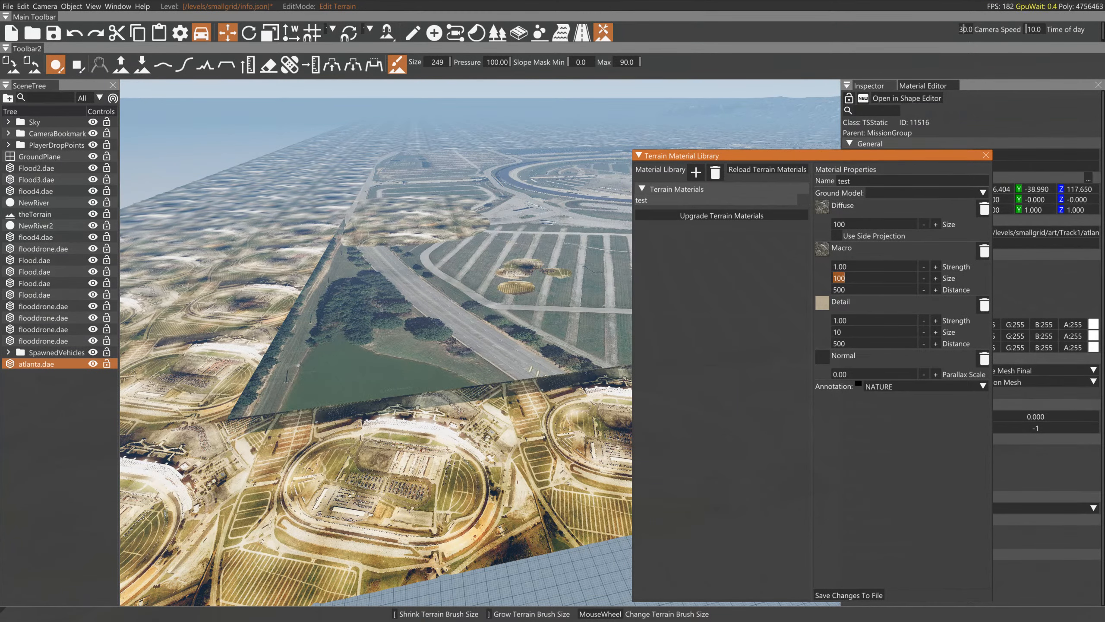
{"action": "type", "text": "500"}
{"action": "left_click", "coordinate": [864, 224]}
{"action": "type", "text": "500"}
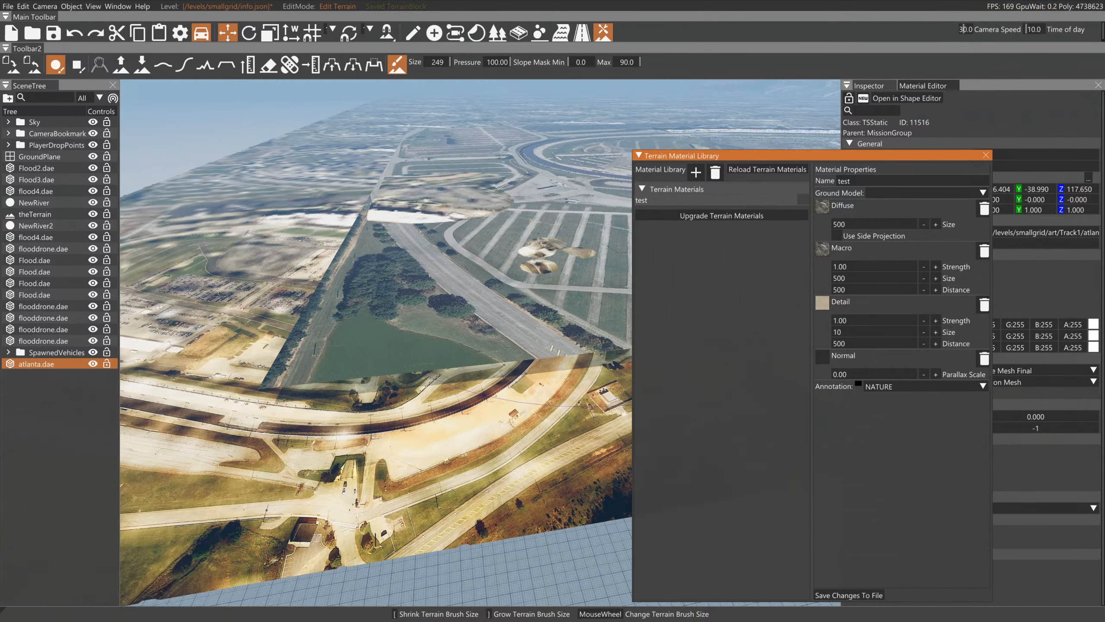
{"action": "mouse_move", "coordinate": [374, 343]}
{"action": "right_mouse_down"}
{"action": "mouse_move", "coordinate": [366, 340]}
{"action": "mouse_move", "coordinate": [513, 282]}
{"action": "right_mouse_up"}
{"action": "key", "text": "w"}
{"action": "scroll", "coordinate": [513, 280], "scroll_direction": "down", "scroll_amount": 1}
{"action": "scroll", "coordinate": [513, 280], "scroll_direction": "up", "scroll_amount": 5}
{"action": "key", "text": "w"}
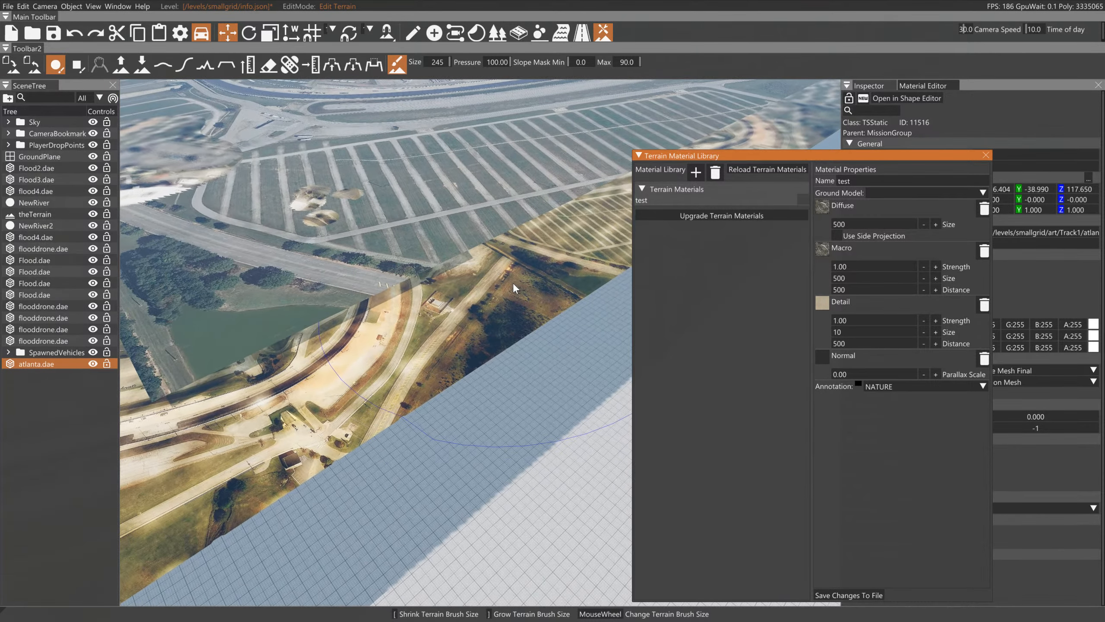
{"action": "scroll", "coordinate": [533, 279], "scroll_direction": "up", "scroll_amount": 3}
- Switch to object manipulation, select atlanta.dae, and focus the camera on it for an overview of the terrain
{"action": "key", "text": "F7"}
{"action": "key", "text": "shift+c"}
{"action": "right_click_drag", "start_coordinate": [540, 280], "coordinate": [542, 261]}
{"action": "left_click", "coordinate": [59, 363]}
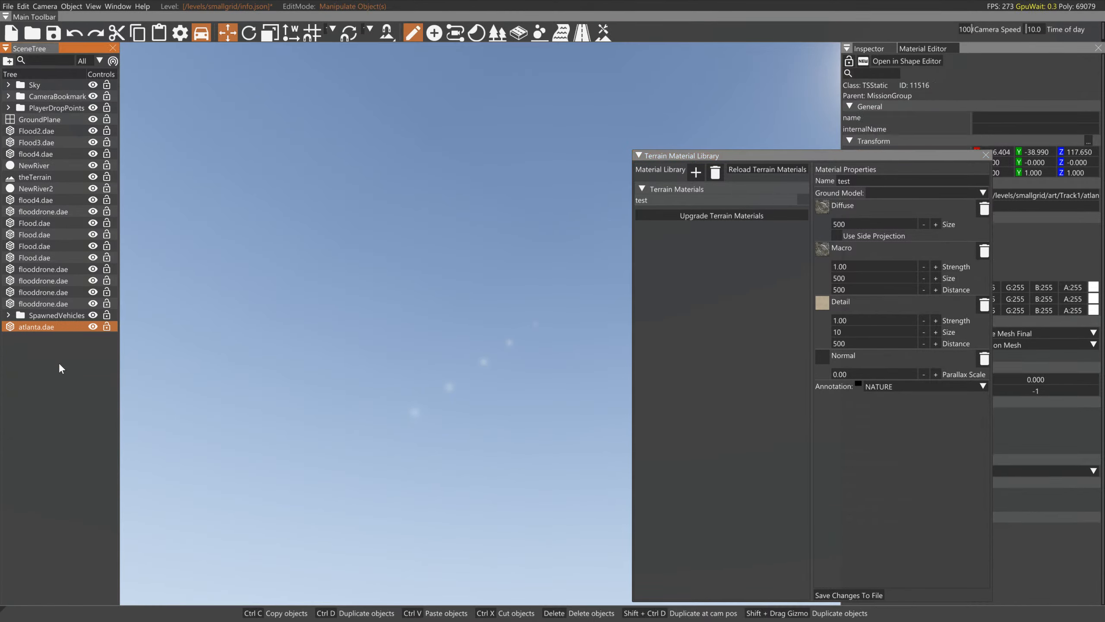
{"action": "left_click", "coordinate": [53, 327]}
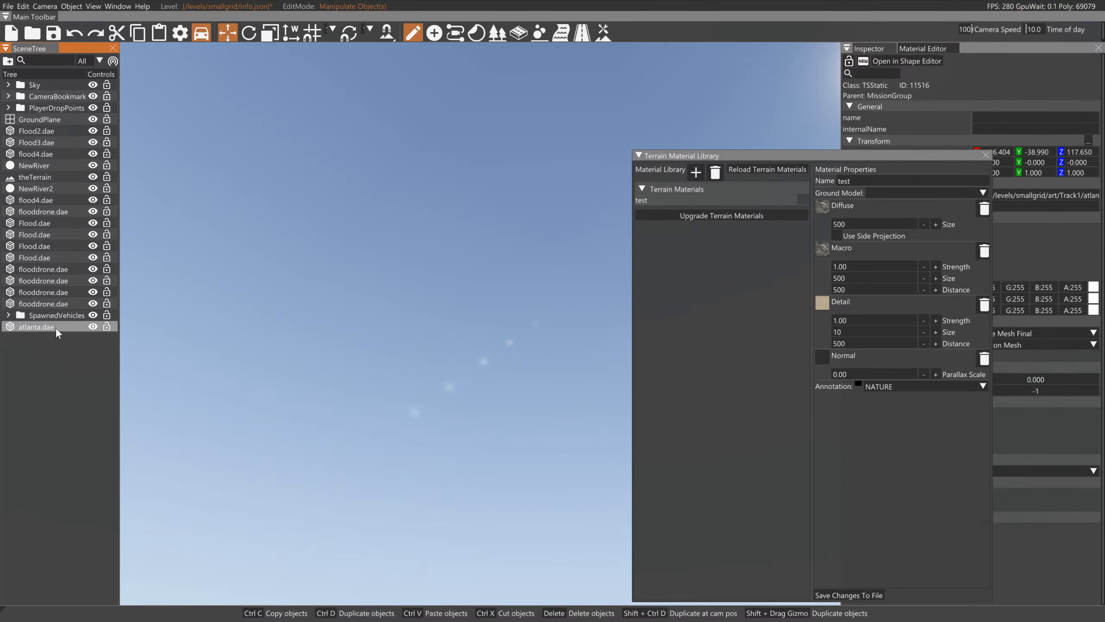
{"action": "key", "text": "f"}
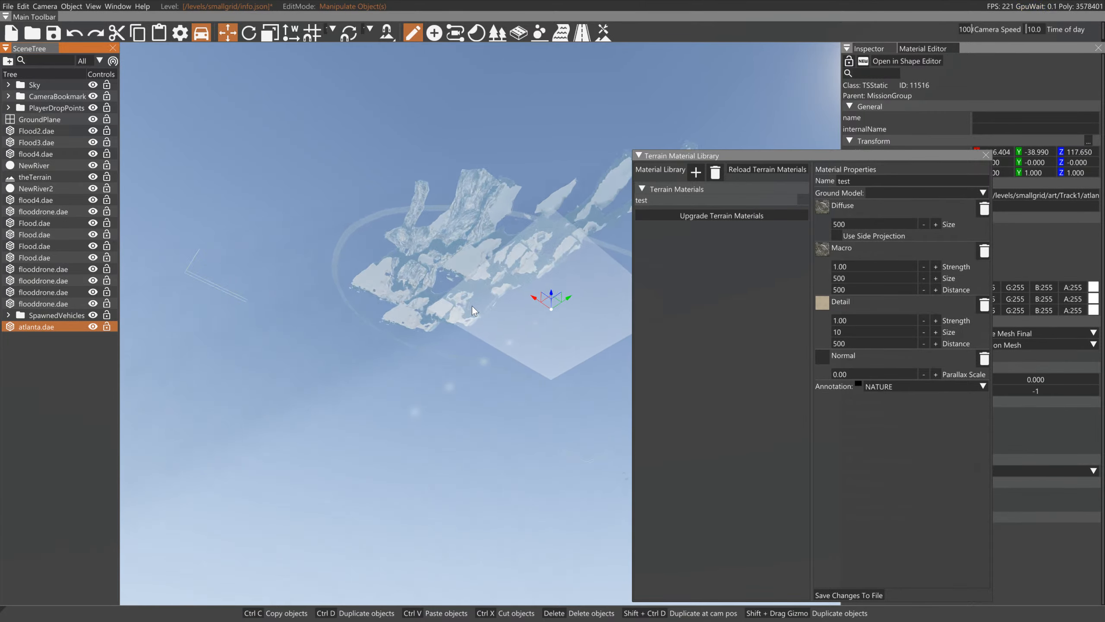
{"action": "right_click_drag", "start_coordinate": [532, 264], "coordinate": [499, 273]}
{"action": "left_click_drag", "start_coordinate": [497, 270], "coordinate": [486, 242]}
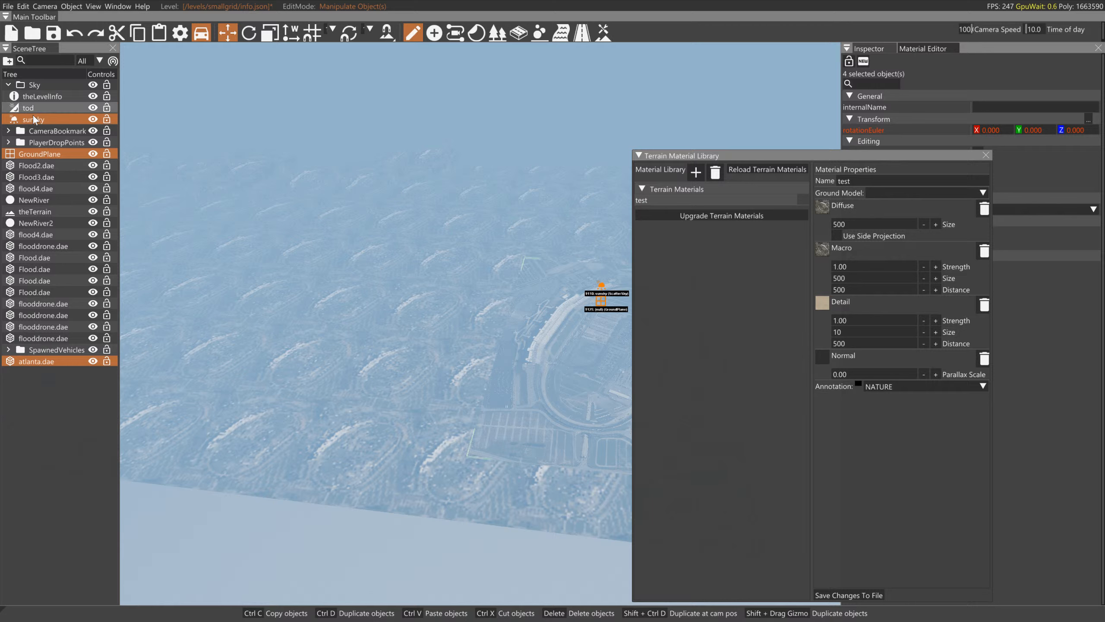
- Set theTerrain's squareSize to 0.25 and raise the terrain to a Z position of about 145
{"action": "left_click", "coordinate": [35, 207]}
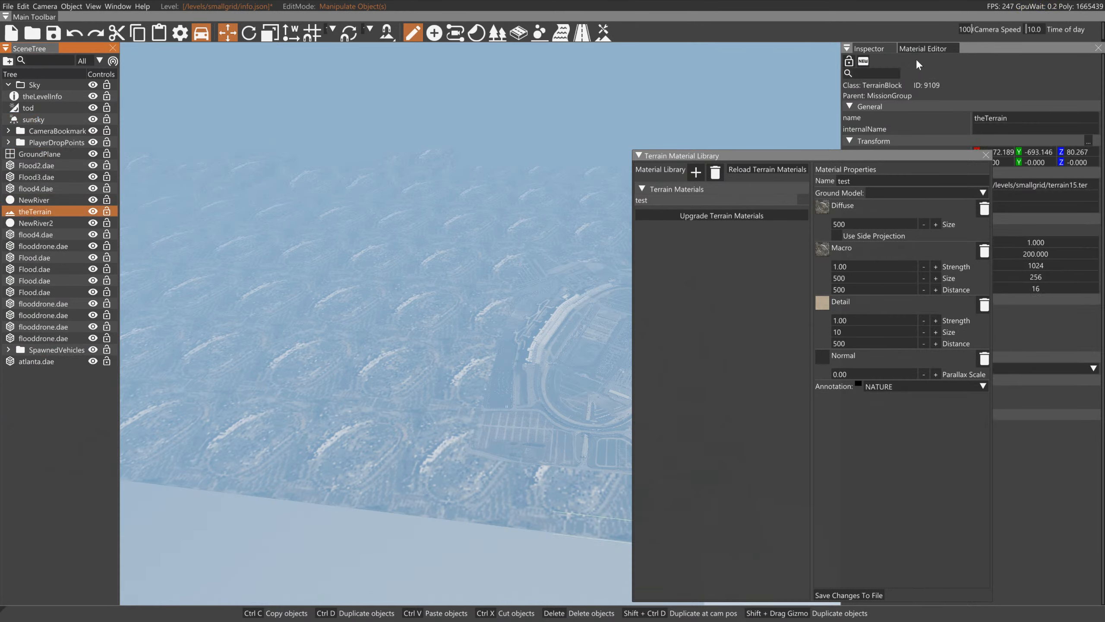
{"action": "left_click", "coordinate": [881, 47]}
{"action": "left_click_drag", "start_coordinate": [877, 157], "coordinate": [700, 155]}
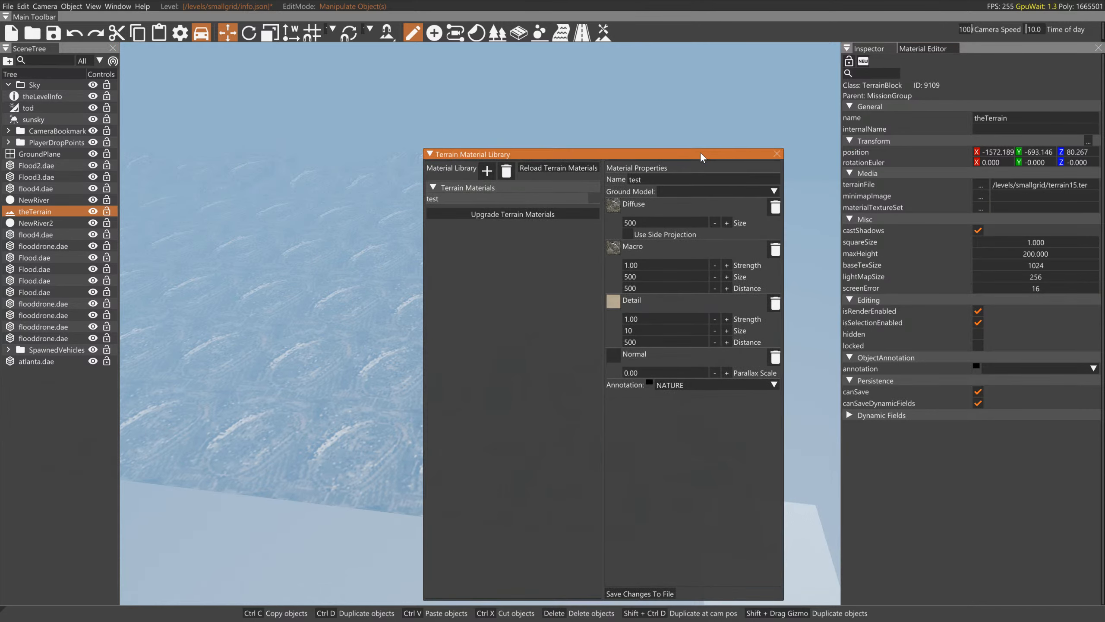
{"action": "left_click", "coordinate": [1044, 242]}
{"action": "key", "text": "ctrl+a"}
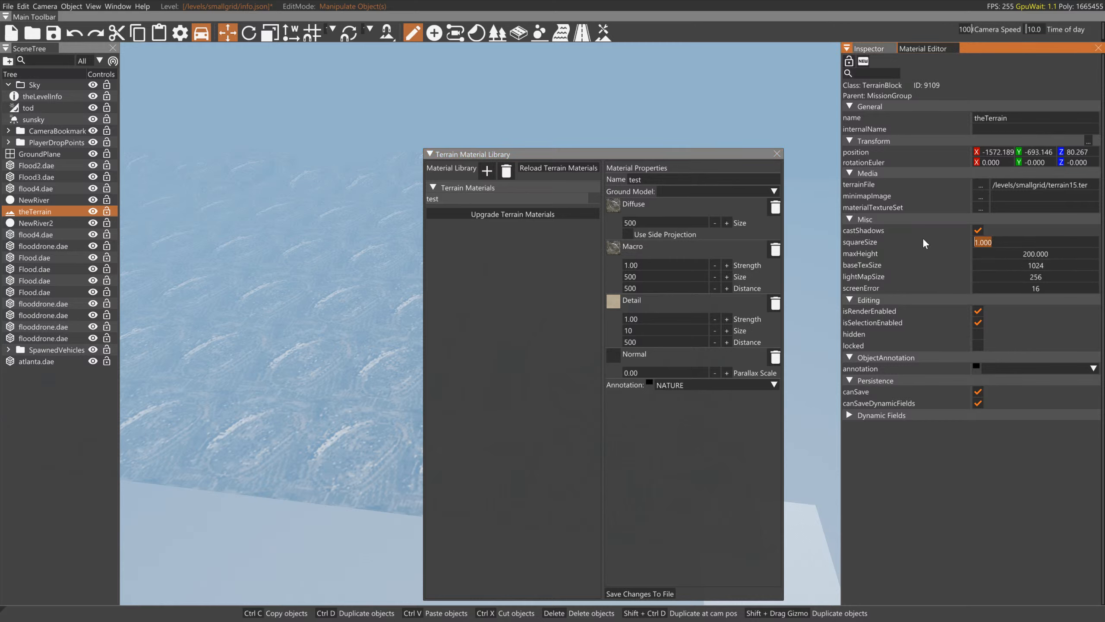
{"action": "key", "text": "BackSpace"}
{"action": "type", "text": ".2"}
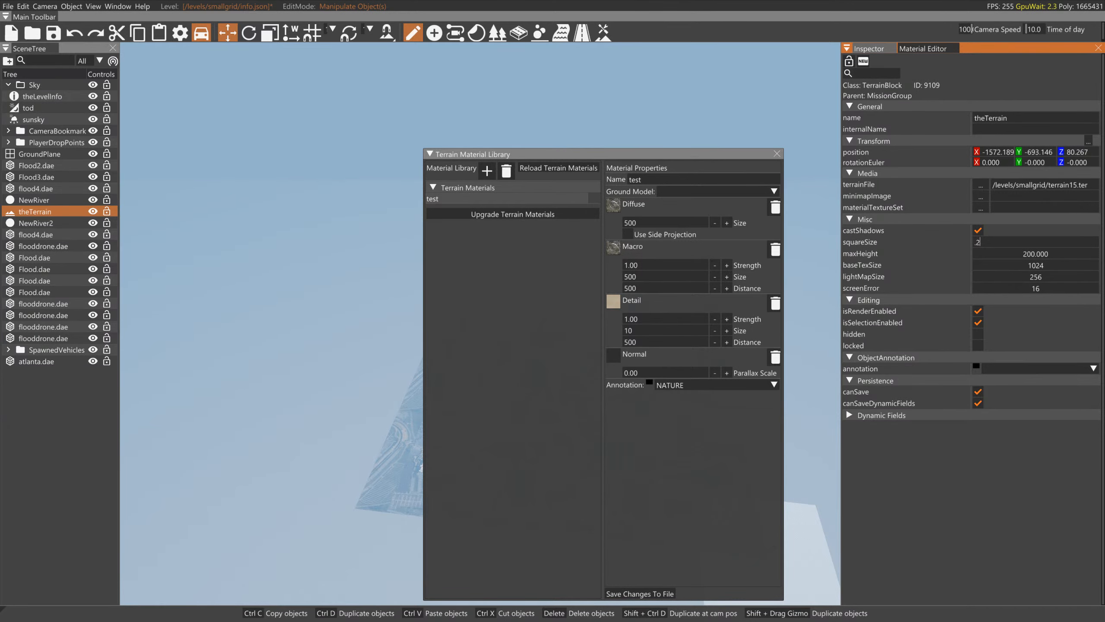
{"action": "type", "text": "5"}
{"action": "left_click_drag", "start_coordinate": [694, 152], "coordinate": [227, 106]}
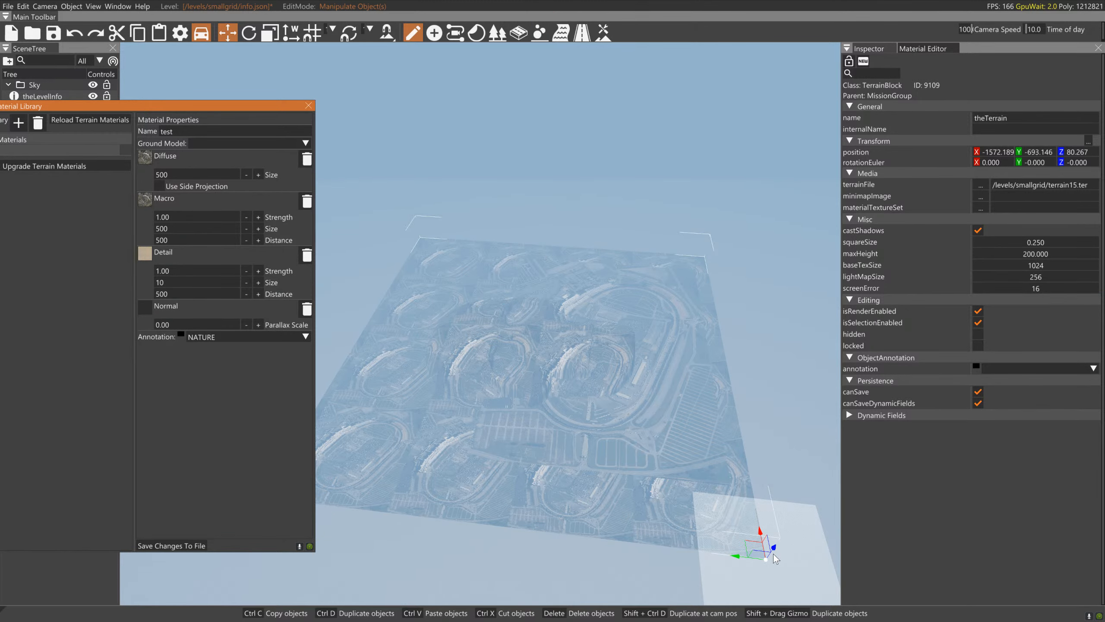
{"action": "mouse_move", "coordinate": [774, 551]}
{"action": "left_mouse_down"}
{"action": "mouse_move", "coordinate": [777, 541]}
{"action": "mouse_move", "coordinate": [771, 563]}
{"action": "mouse_move", "coordinate": [788, 530]}
{"action": "mouse_move", "coordinate": [776, 551]}
{"action": "mouse_move", "coordinate": [784, 541]}
{"action": "left_mouse_up"}
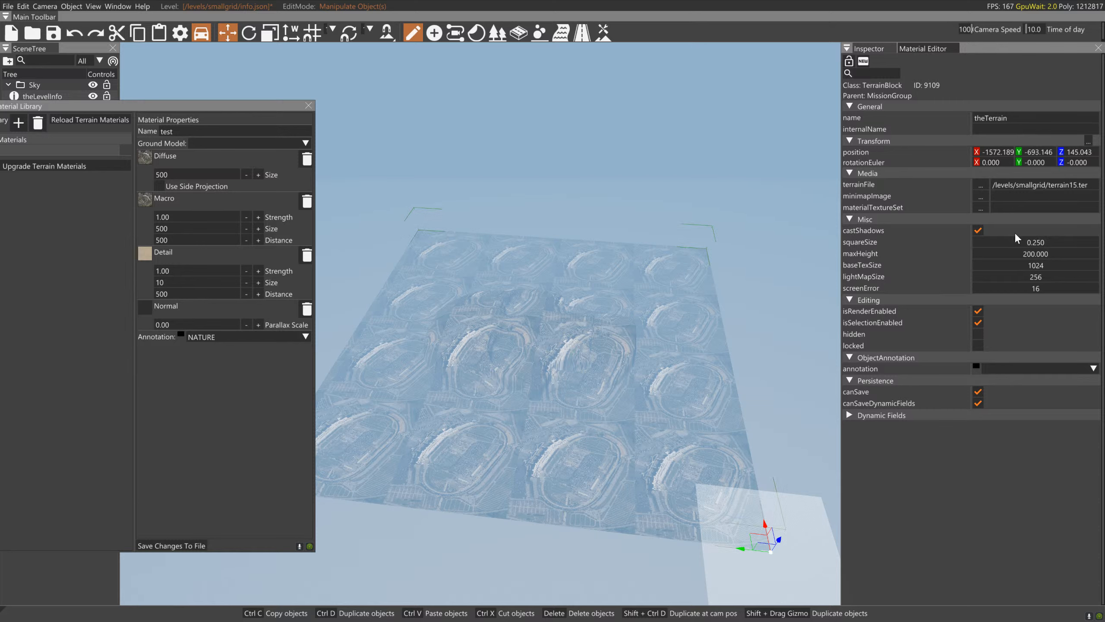
- Set the test material's macro and diffuse sizes to 1000 and save the changes to file
{"action": "left_click", "coordinate": [253, 100]}
{"action": "left_click", "coordinate": [162, 228]}
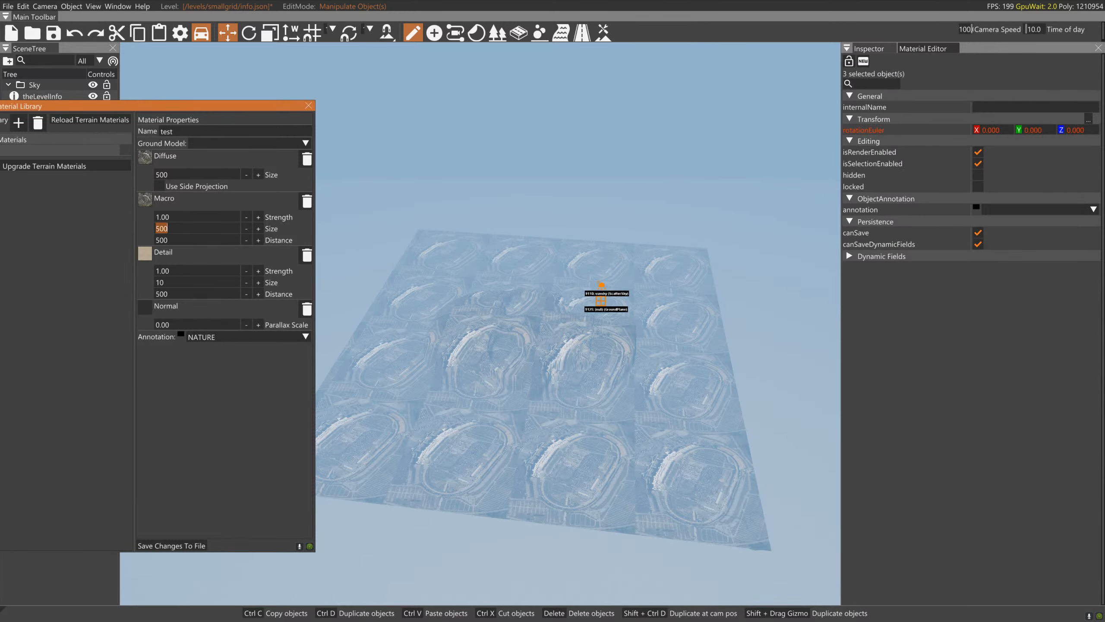
{"action": "type", "text": "1000"}
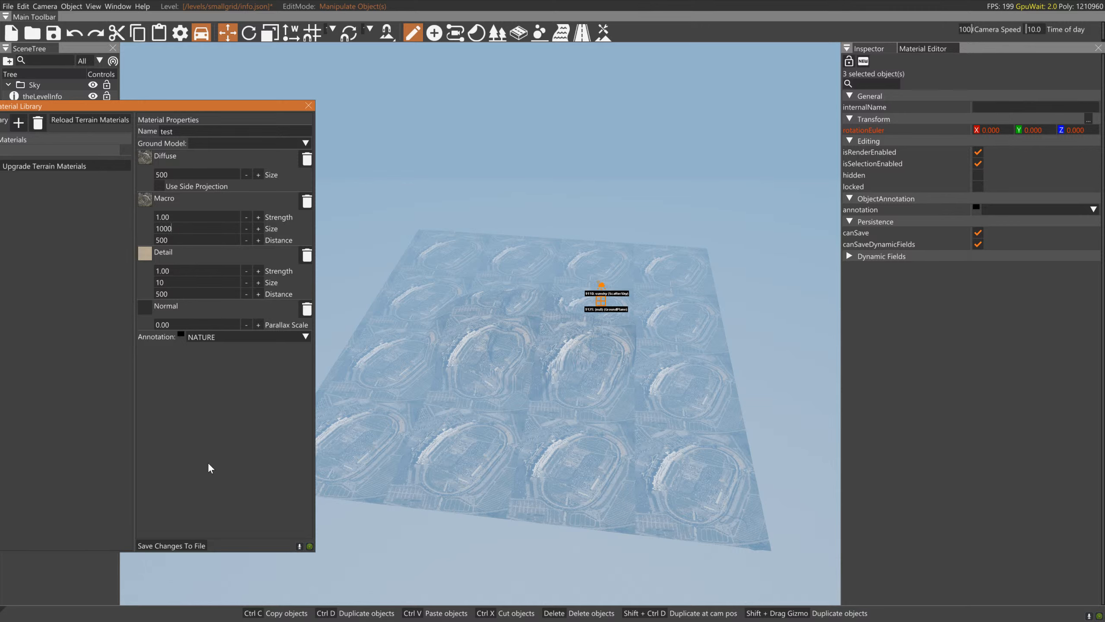
{"action": "left_click", "coordinate": [196, 542]}
{"action": "left_click", "coordinate": [189, 174]}
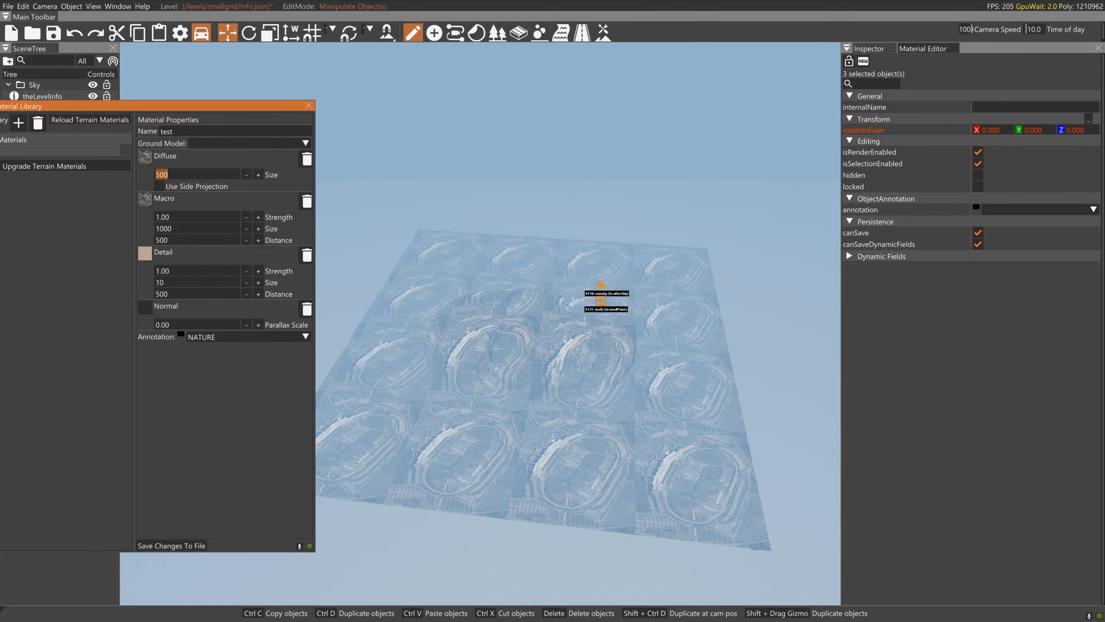
{"action": "type", "text": "1000"}
{"action": "left_click", "coordinate": [176, 545]}
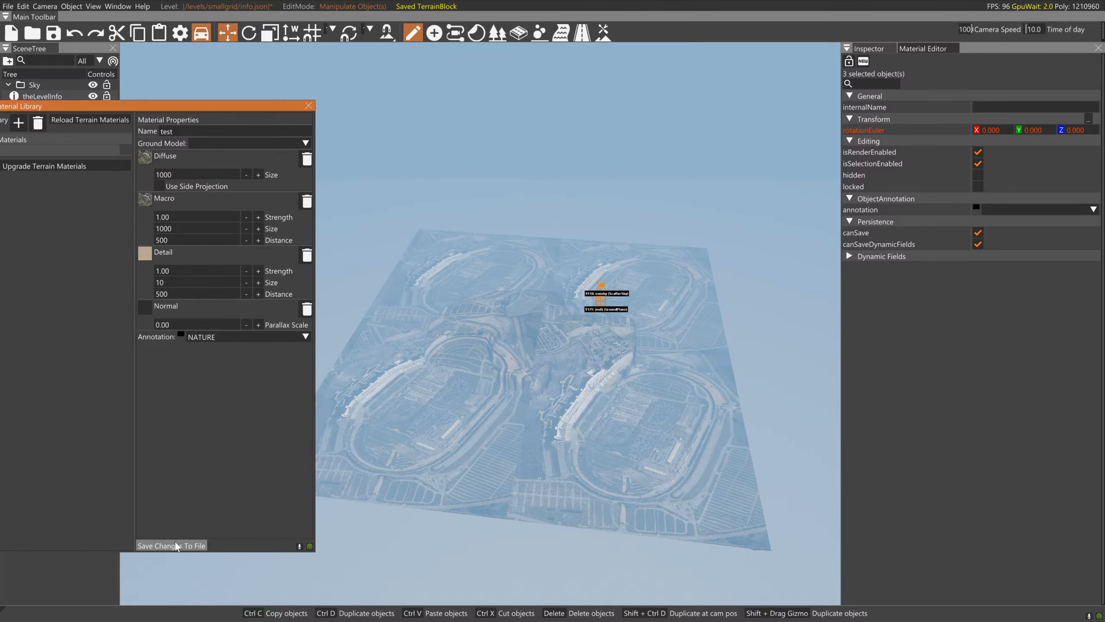
- Set the test terrain material's diffuse size to 2000
{"action": "left_click", "coordinate": [198, 174]}
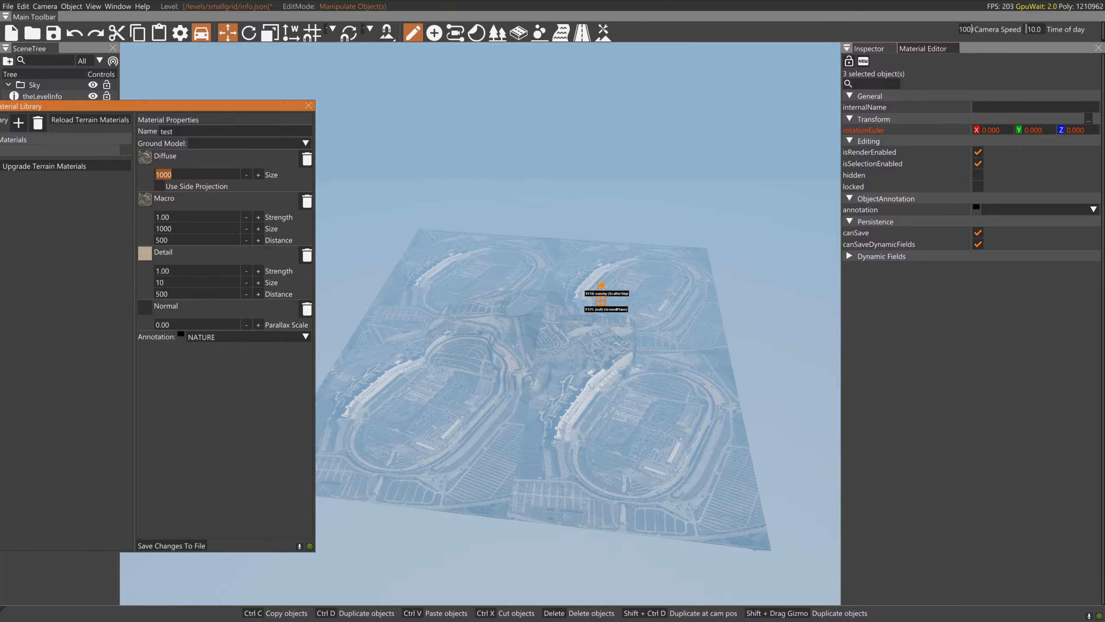
{"action": "type", "text": "200"}
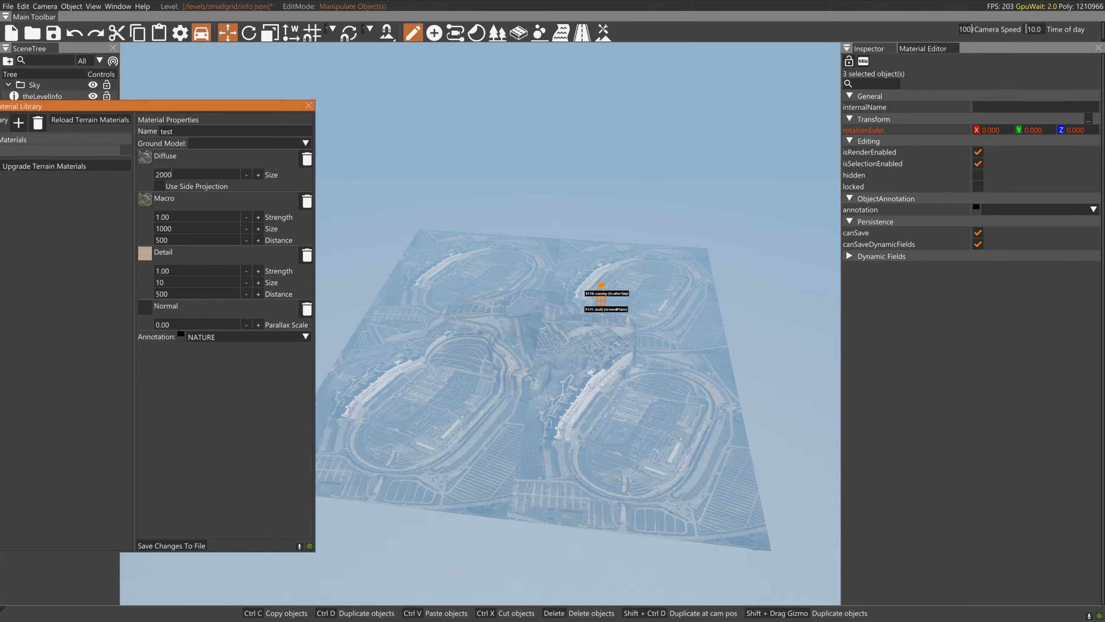
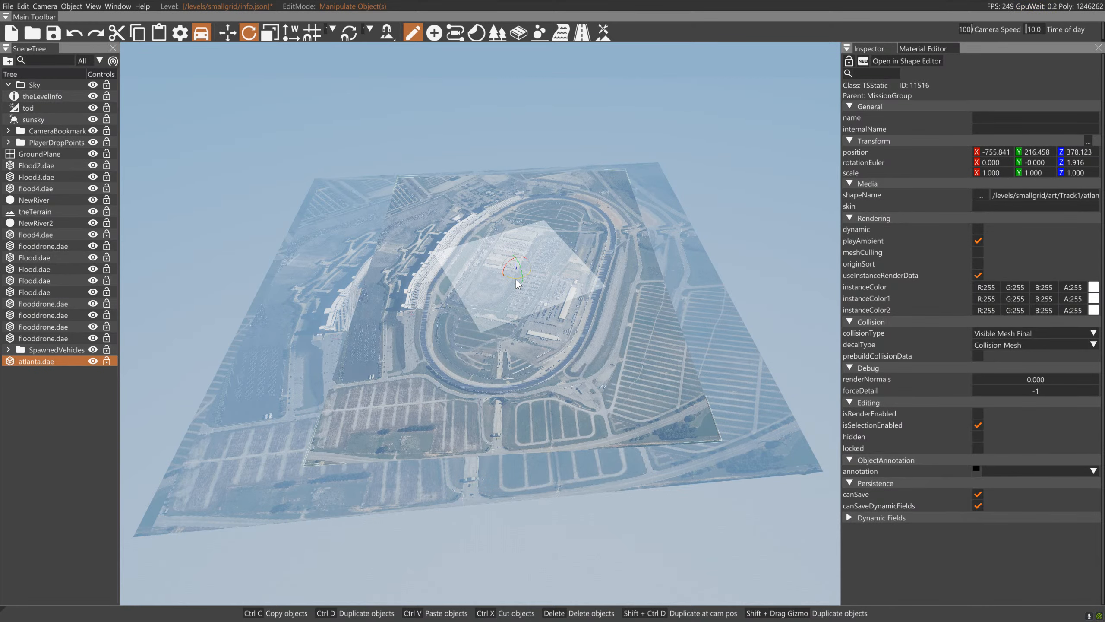
- Try rotating atlanta.dae about its Z axis, reset its Z rotation to 0, and deselect it
{"action": "left_click_drag", "start_coordinate": [516, 279], "coordinate": [517, 281]}
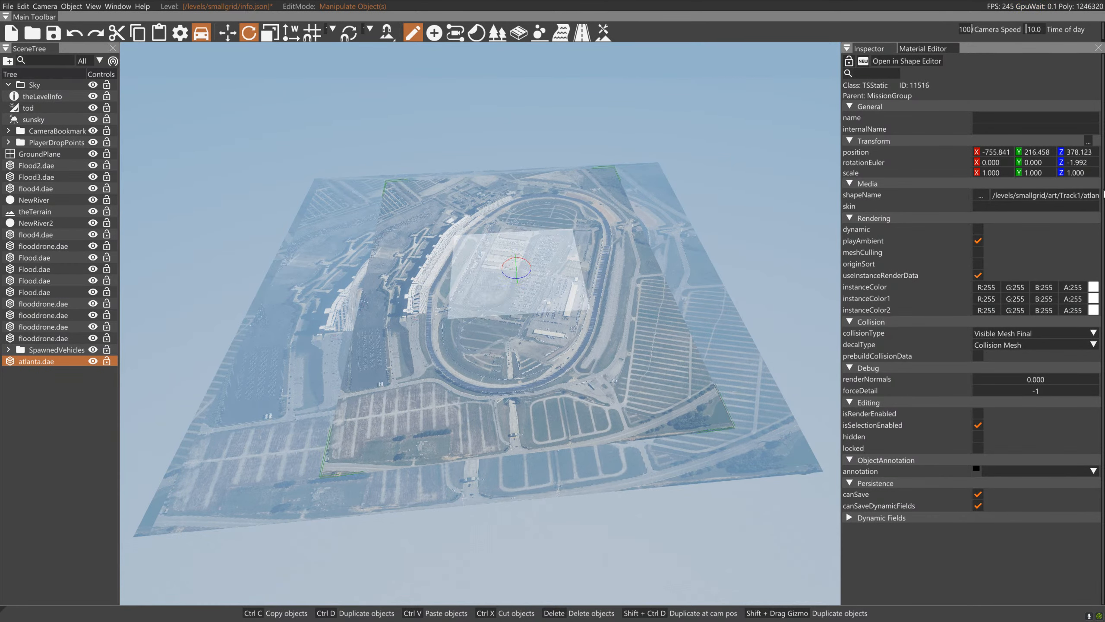
{"action": "double_click", "coordinate": [1077, 162]}
{"action": "type", "text": "0"}
{"action": "key", "text": "Return"}
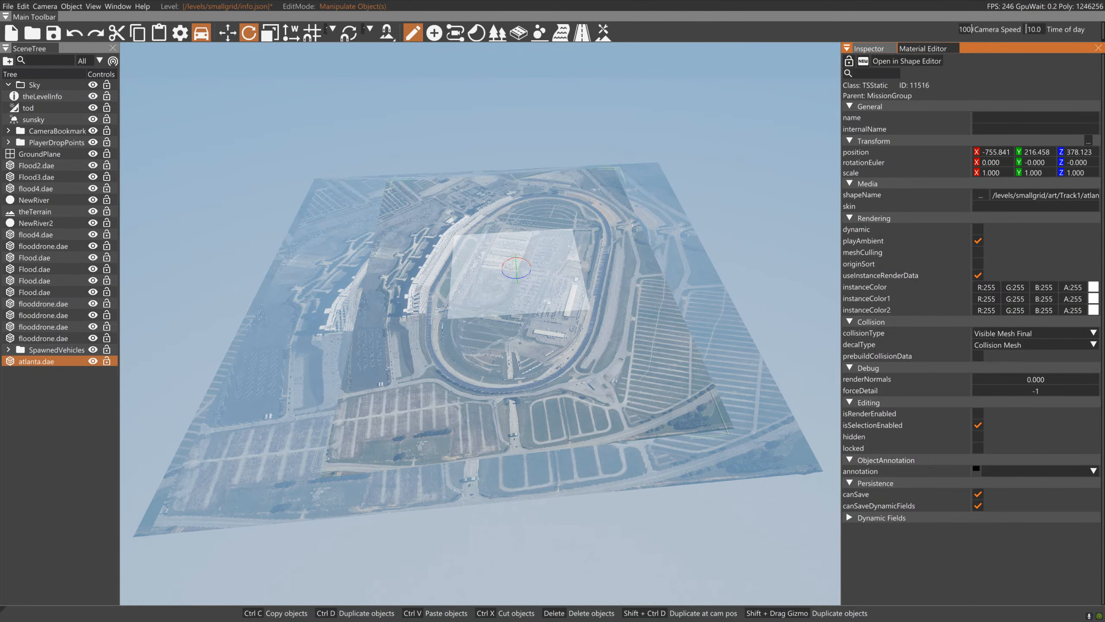
{"action": "right_click_drag", "start_coordinate": [767, 238], "coordinate": [750, 215]}
{"action": "left_click", "coordinate": [723, 221]}
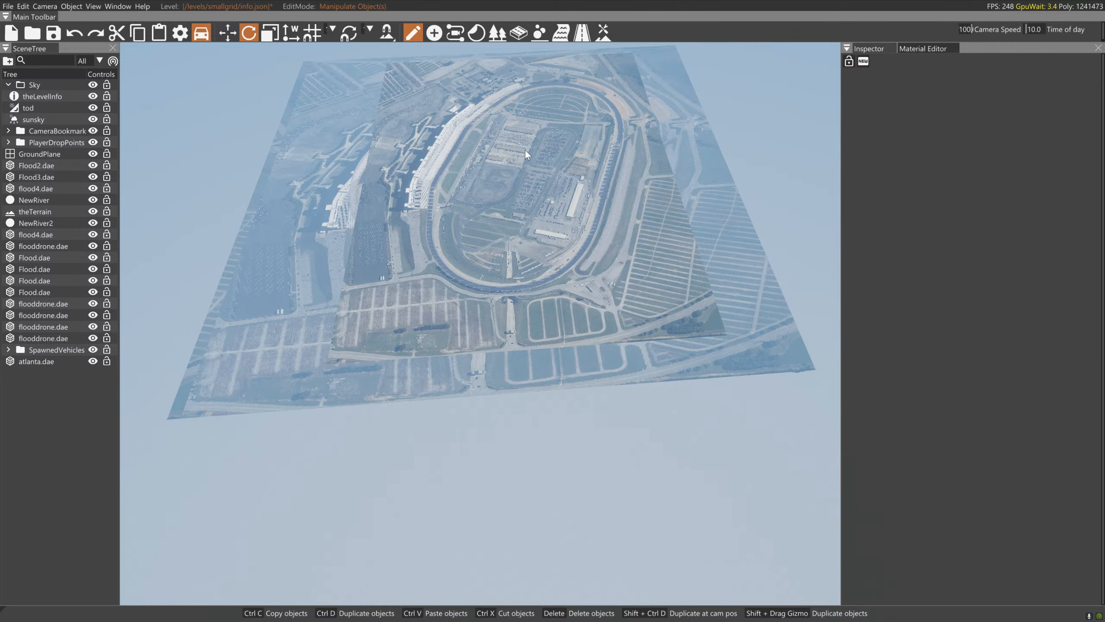
- Set the test terrain material's macro and diffuse sizes to 1500 and save the changes to file
{"action": "left_click", "coordinate": [603, 33]}
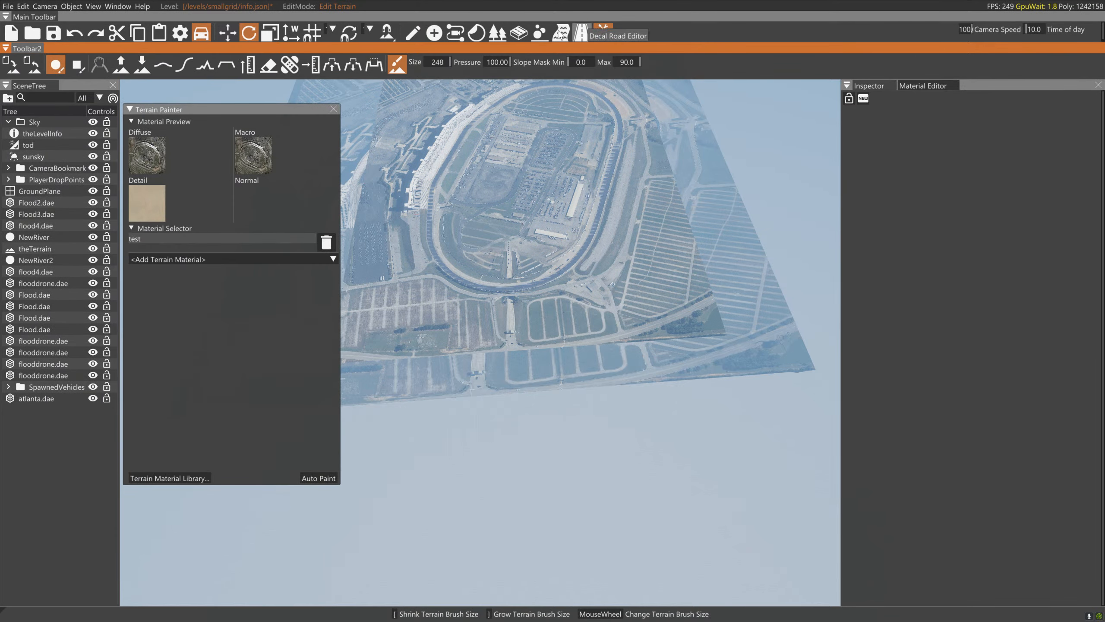
{"action": "left_click", "coordinate": [173, 240]}
{"action": "left_click", "coordinate": [161, 478]}
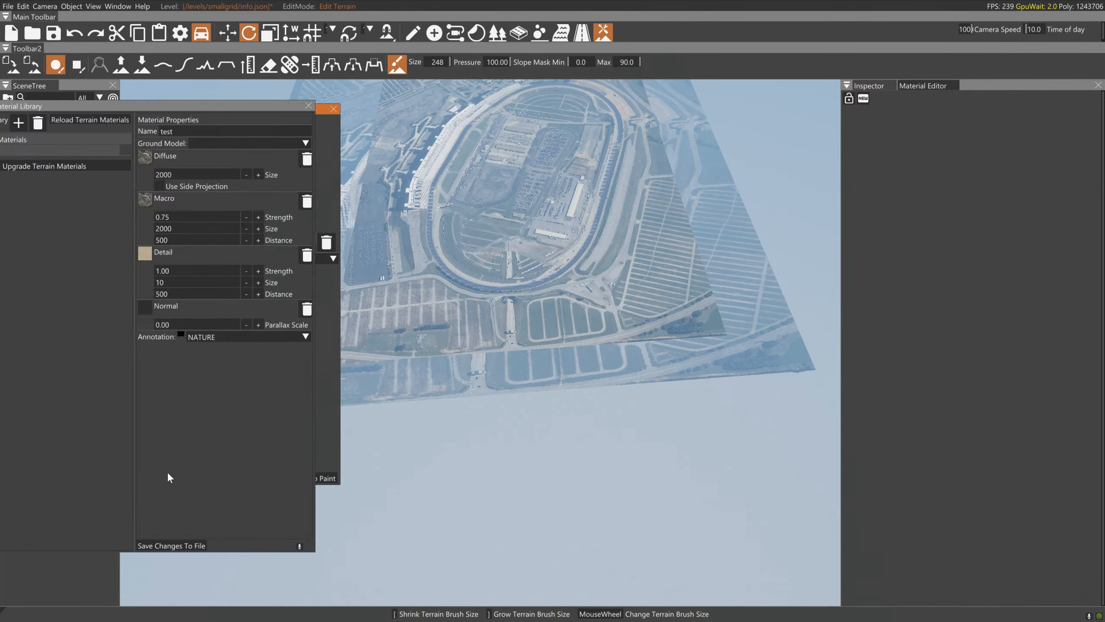
{"action": "left_click", "coordinate": [174, 228]}
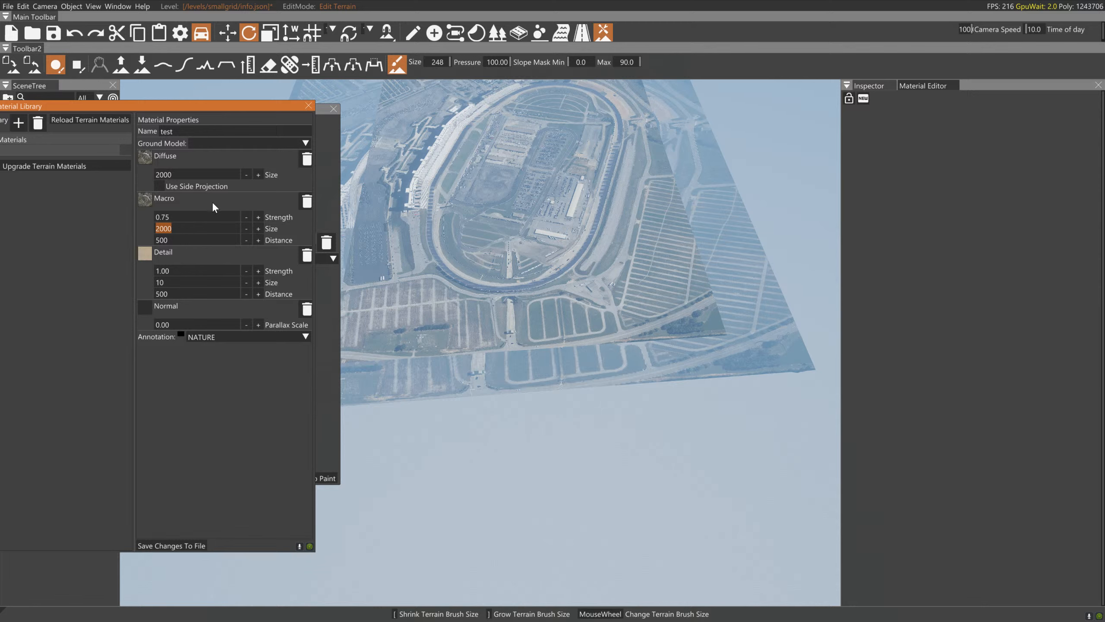
{"action": "type", "text": "1500"}
{"action": "left_click", "coordinate": [174, 174]}
{"action": "type", "text": "1500"}
{"action": "left_click", "coordinate": [188, 546]}
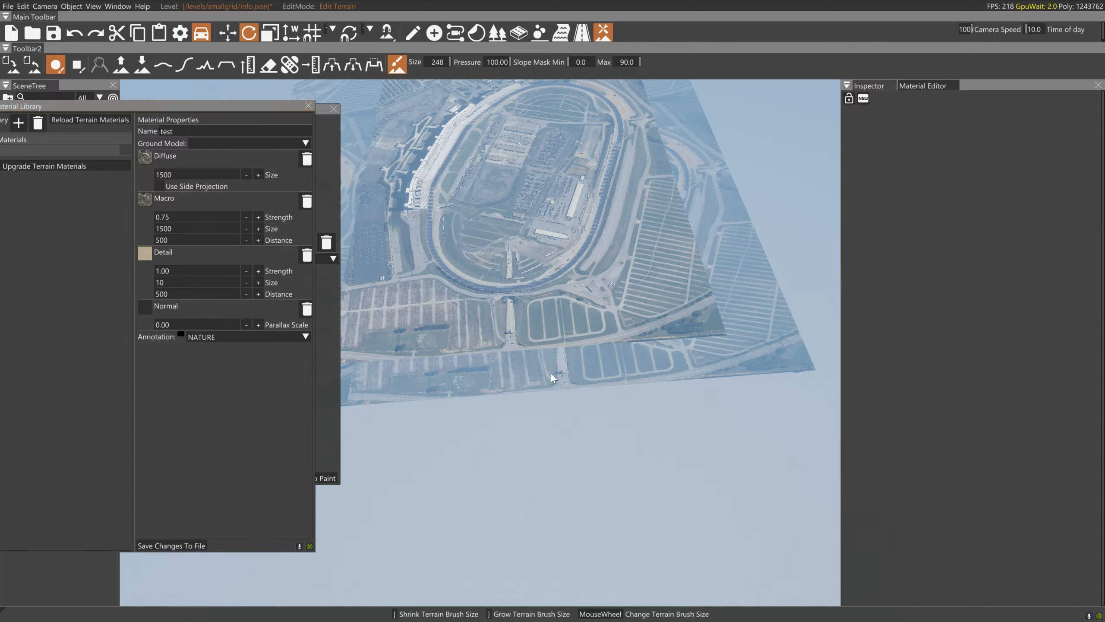
{"action": "left_click", "coordinate": [310, 106]}
{"action": "left_click", "coordinate": [333, 109]}
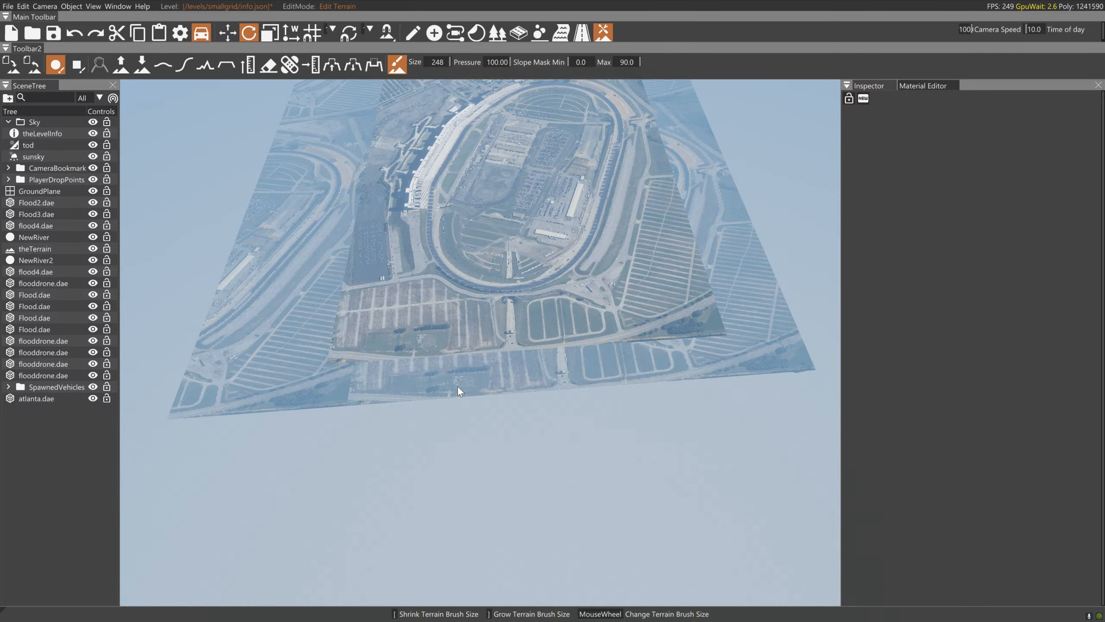
- Move theTerrain along its Y axis to a Y position of about -452.5, and deselect it
{"action": "right_click_drag", "start_coordinate": [506, 185], "coordinate": [488, 141]}
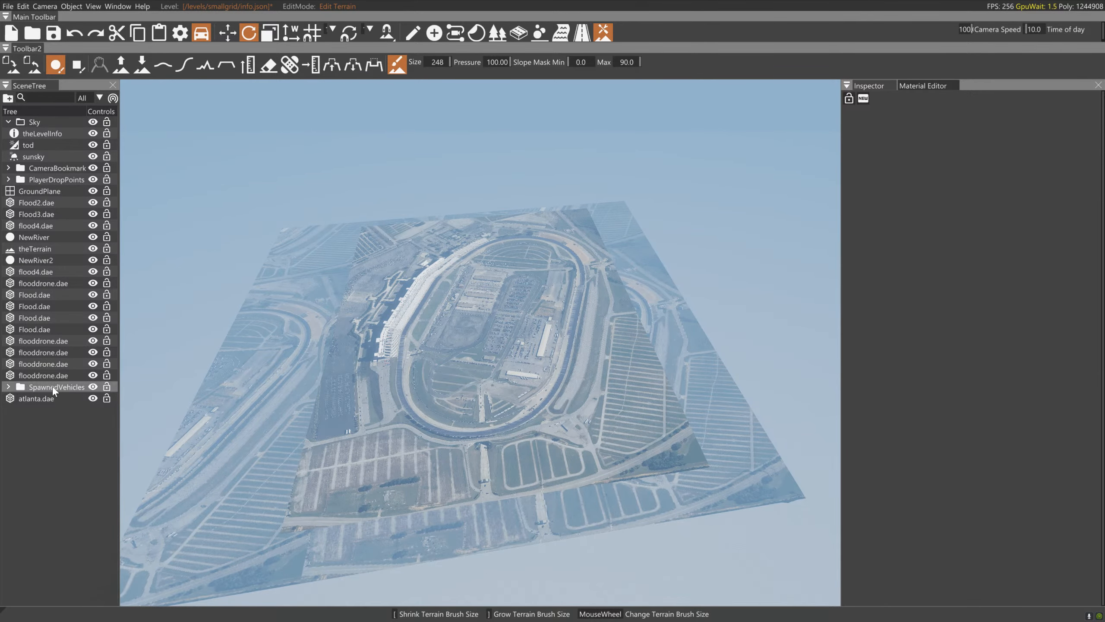
{"action": "left_click", "coordinate": [43, 250]}
{"action": "right_click_drag", "start_coordinate": [591, 467], "coordinate": [753, 478]}
{"action": "key", "text": "1"}
{"action": "left_click_drag", "start_coordinate": [754, 480], "coordinate": [676, 479]}
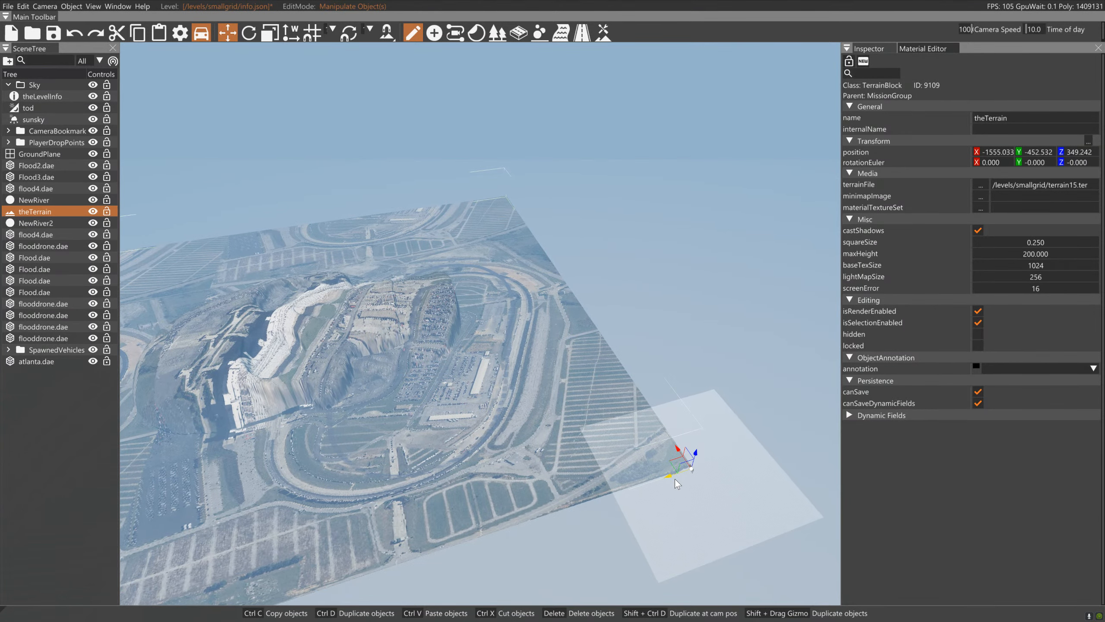
{"action": "left_click", "coordinate": [460, 345]}
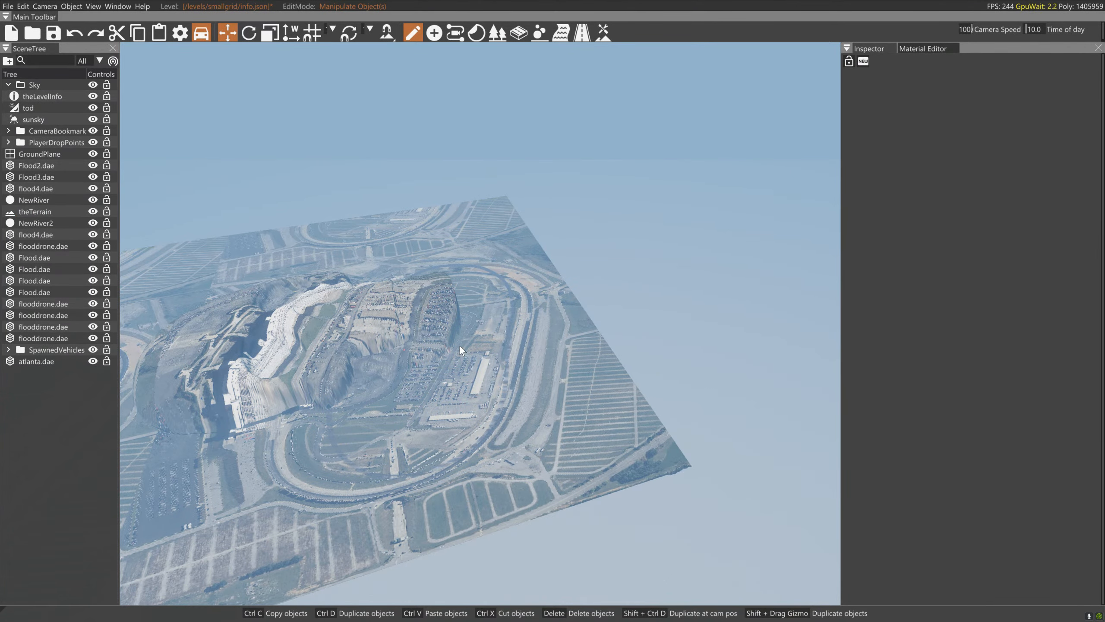
- Select atlanta.dae and rotate it about its Z axis to about 9.4 degrees
{"action": "left_click_drag", "start_coordinate": [509, 358], "coordinate": [504, 358]}
{"action": "left_click", "coordinate": [506, 356]}
{"action": "left_click_drag", "start_coordinate": [364, 307], "coordinate": [108, 365]}
{"action": "left_click", "coordinate": [64, 361]}
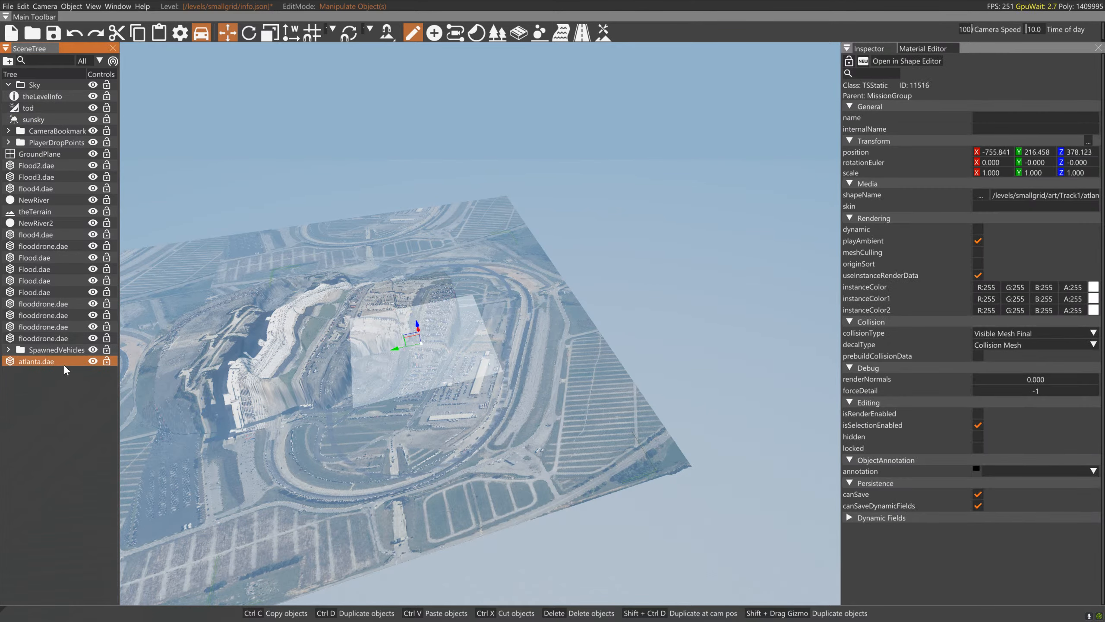
{"action": "key", "text": "2"}
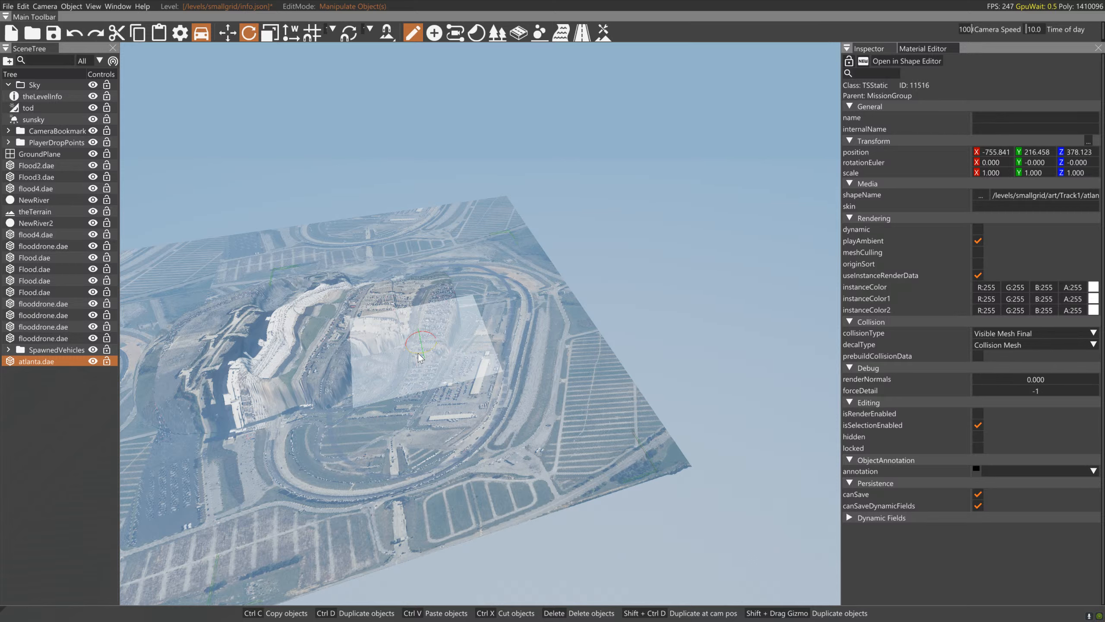
{"action": "left_click_drag", "start_coordinate": [426, 355], "coordinate": [423, 320]}
- Move atlanta.dae to about X -716.6, Y 288.5 and Z 388.7 to line it up with the terrain image
{"action": "key", "text": "1"}
{"action": "right_click_drag", "start_coordinate": [424, 325], "coordinate": [548, 307]}
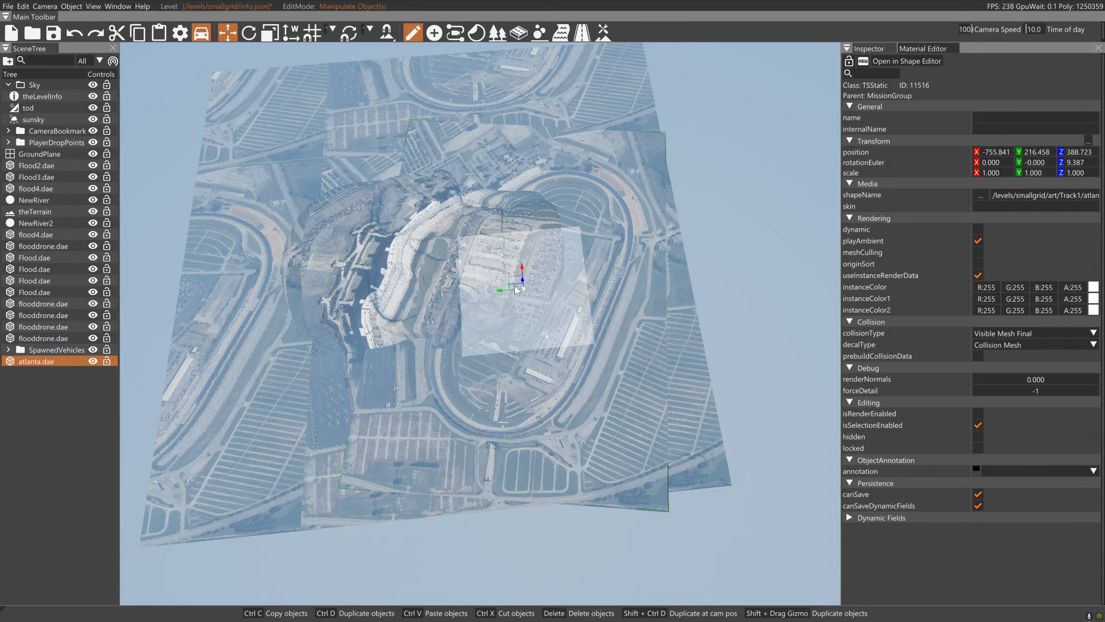
{"action": "left_click_drag", "start_coordinate": [503, 291], "coordinate": [493, 321]}
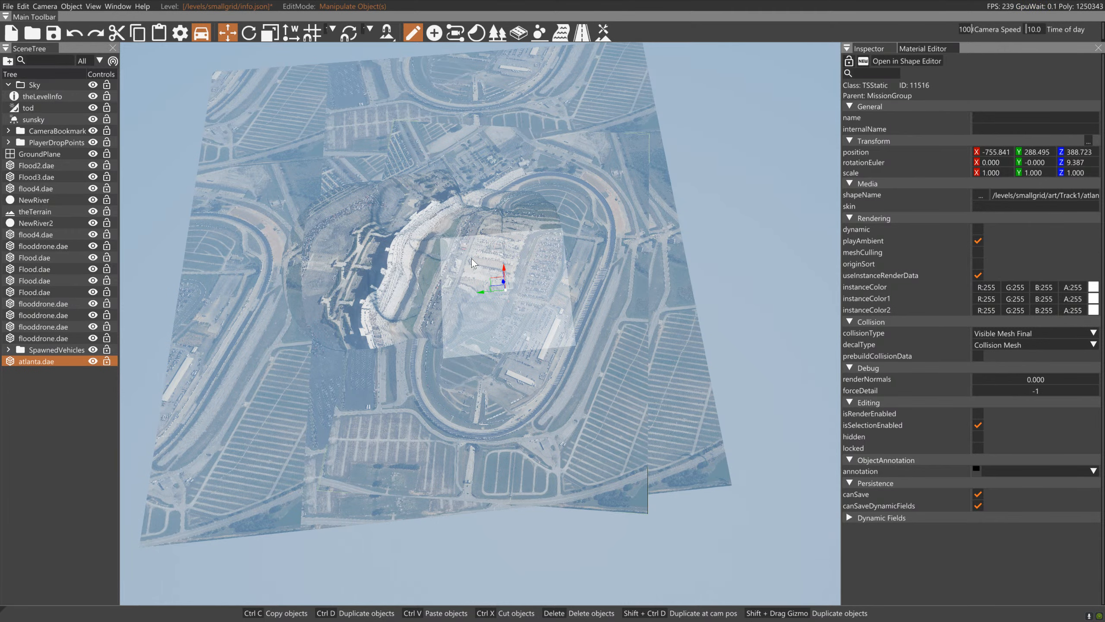
{"action": "key", "text": "alt+Tab"}
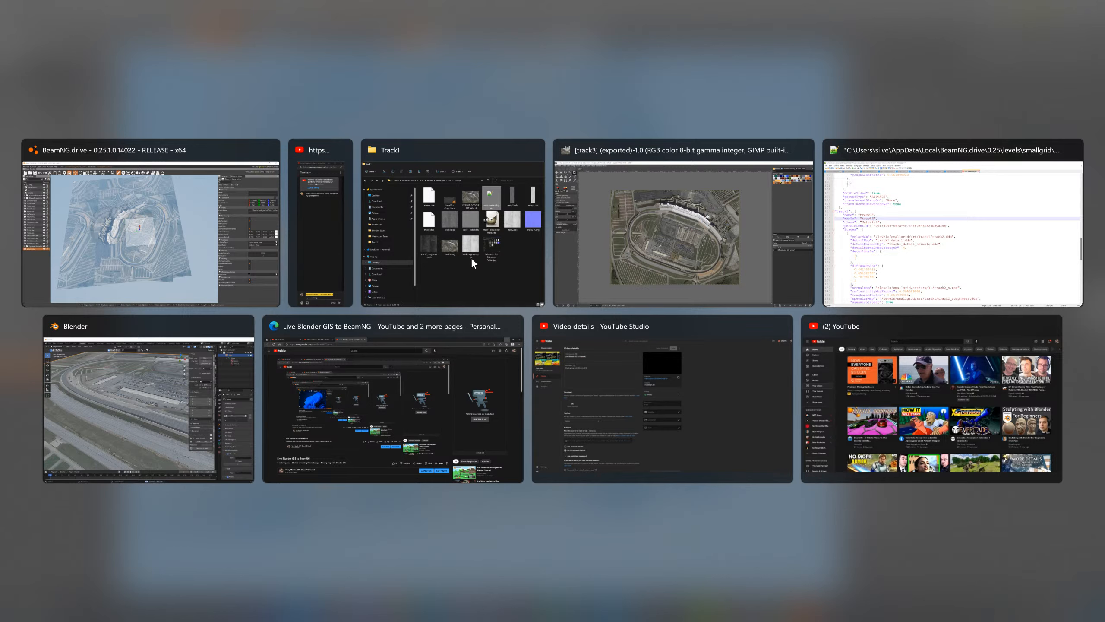
{"action": "key", "text": "Return"}
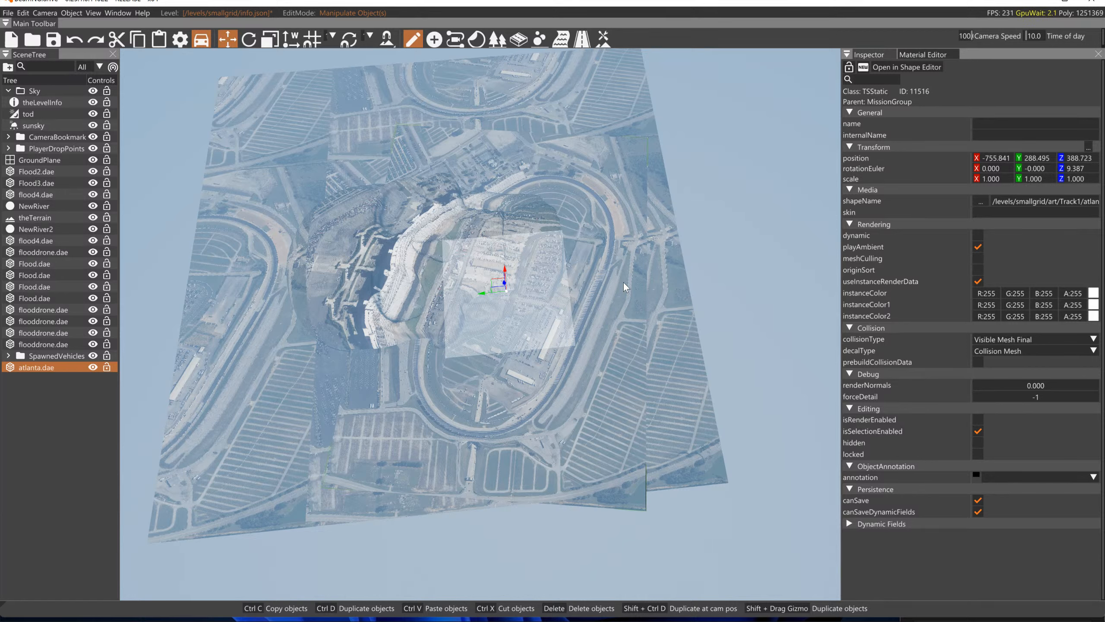
{"action": "left_click_drag", "start_coordinate": [506, 276], "coordinate": [509, 267]}
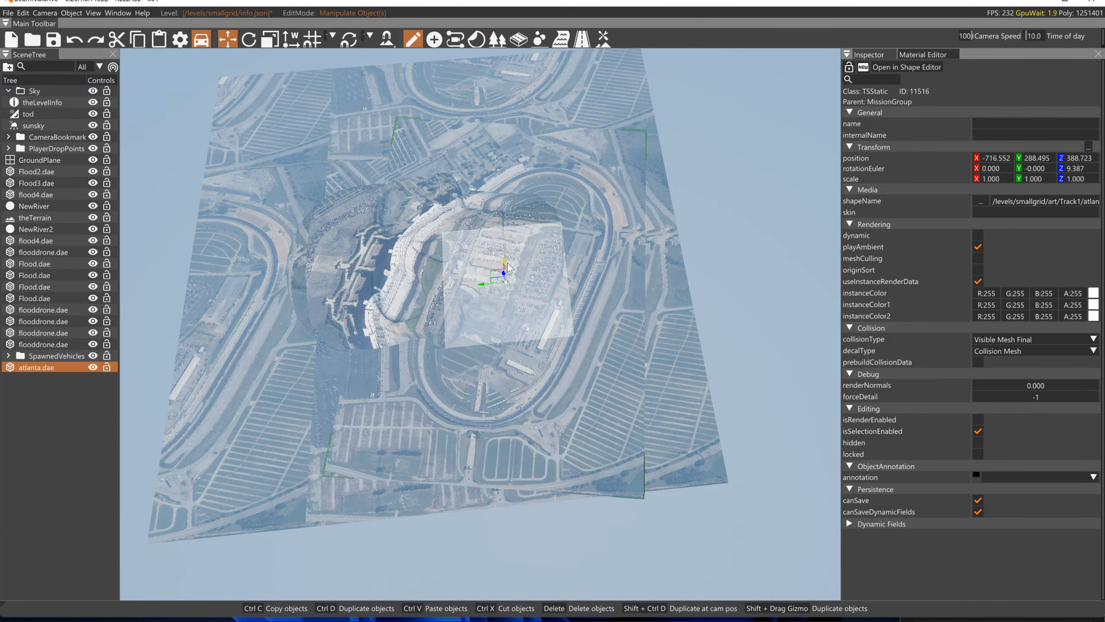
- Raise small patches of terrain through the track mesh on the road and the striped parking field outside the oval
{"action": "right_click_drag", "start_coordinate": [578, 285], "coordinate": [650, 103]}
{"action": "key", "text": "w"}
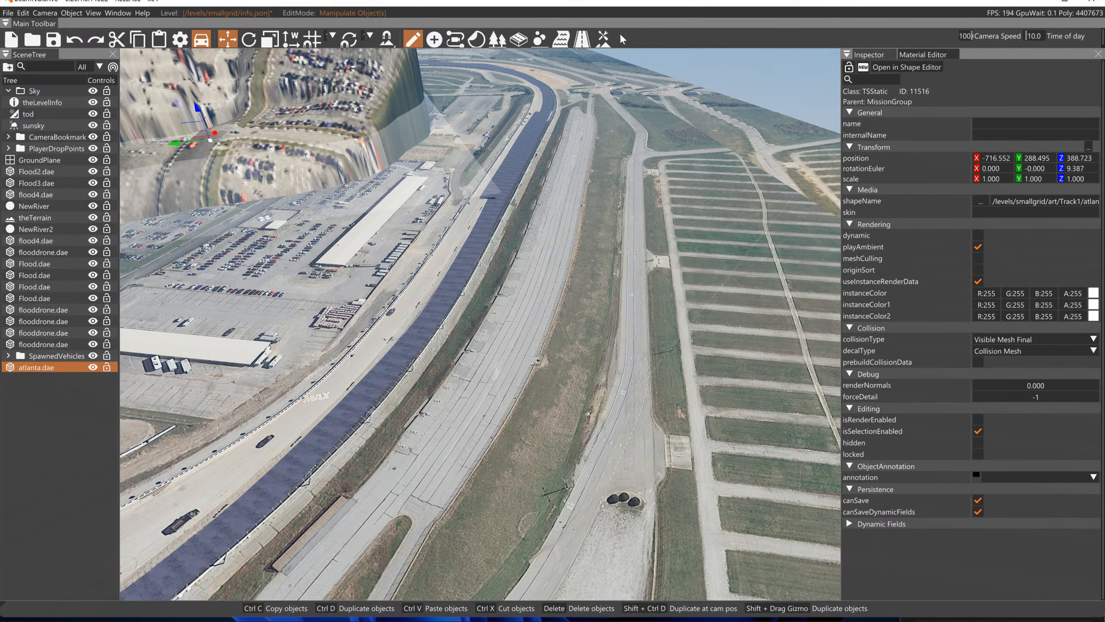
{"action": "left_click", "coordinate": [603, 39]}
{"action": "left_click", "coordinate": [120, 70]}
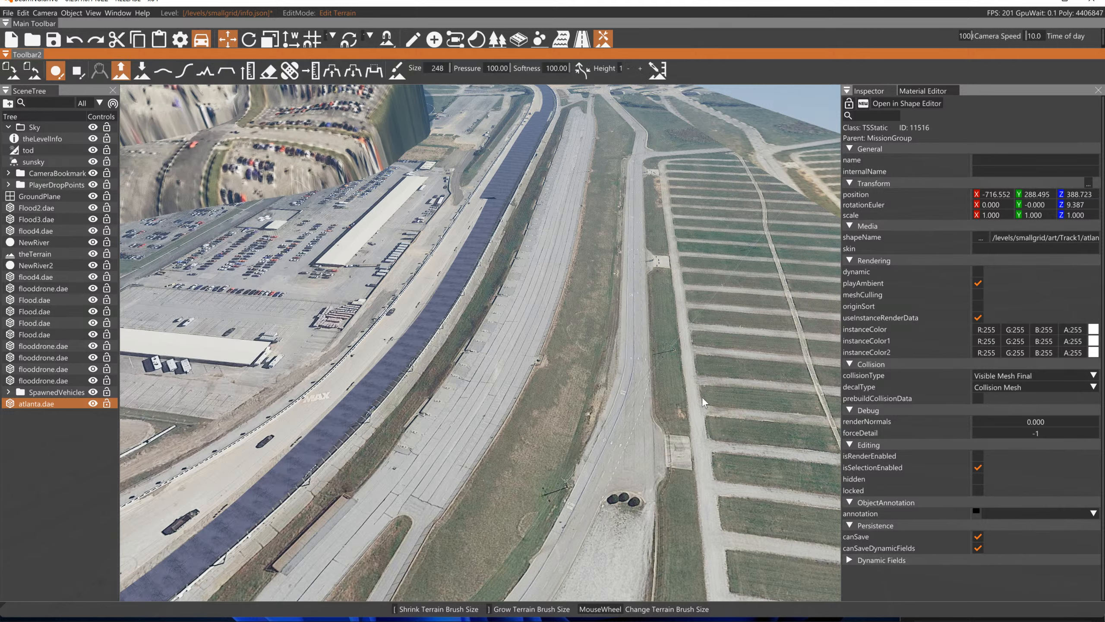
{"action": "left_click", "coordinate": [685, 435]}
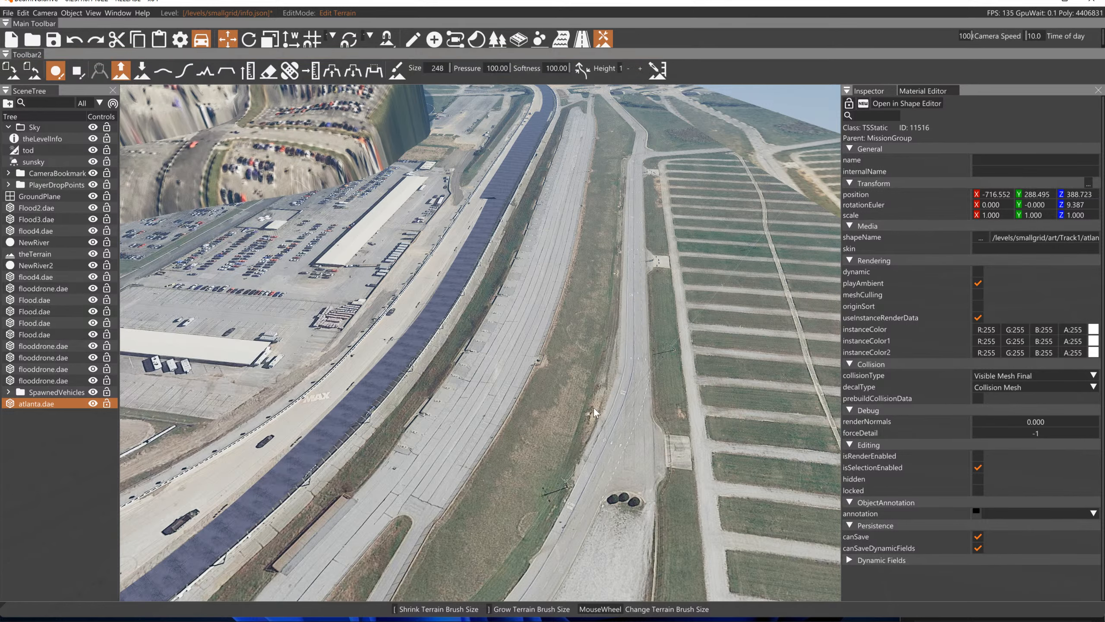
{"action": "left_click", "coordinate": [622, 460]}
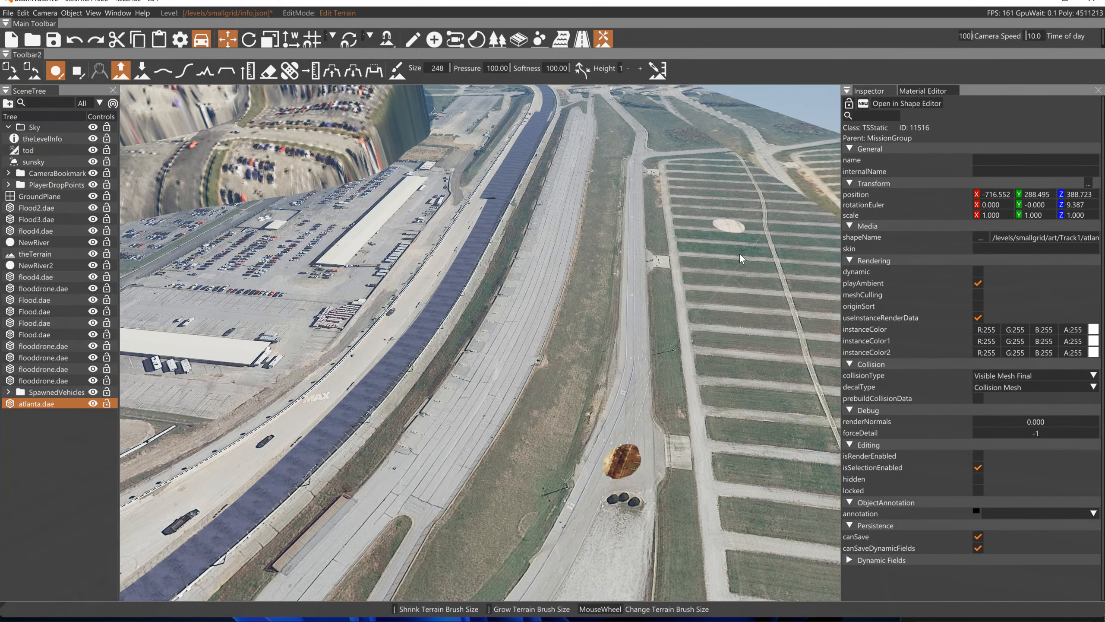
{"action": "middle_click_drag", "start_coordinate": [740, 258], "coordinate": [618, 255]}
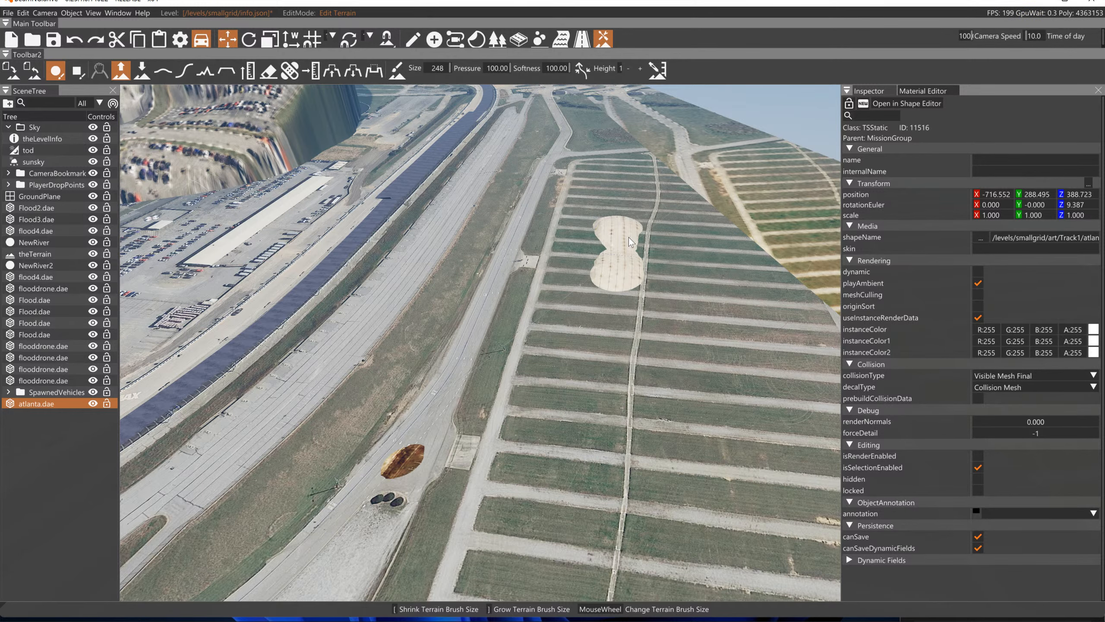
- Examine from several sides how the track mesh and the textured terrain line up around the oval and parking fields
{"action": "right_click_drag", "start_coordinate": [644, 188], "coordinate": [522, 248]}
{"action": "key", "text": "w"}
{"action": "key", "text": "s"}
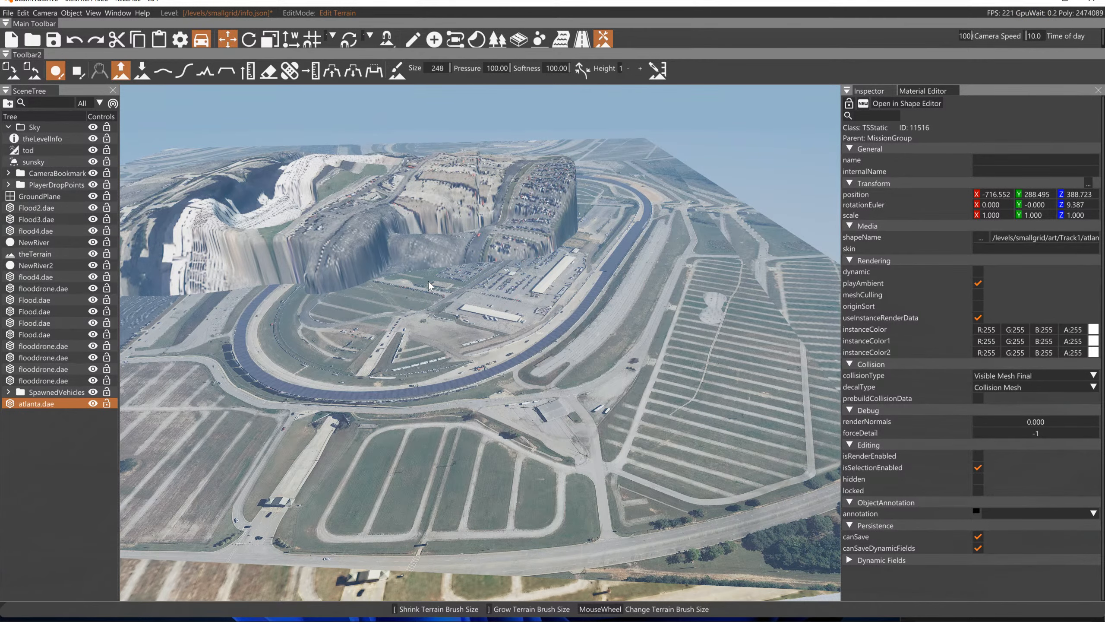
{"action": "right_click_drag", "start_coordinate": [417, 458], "coordinate": [417, 202]}
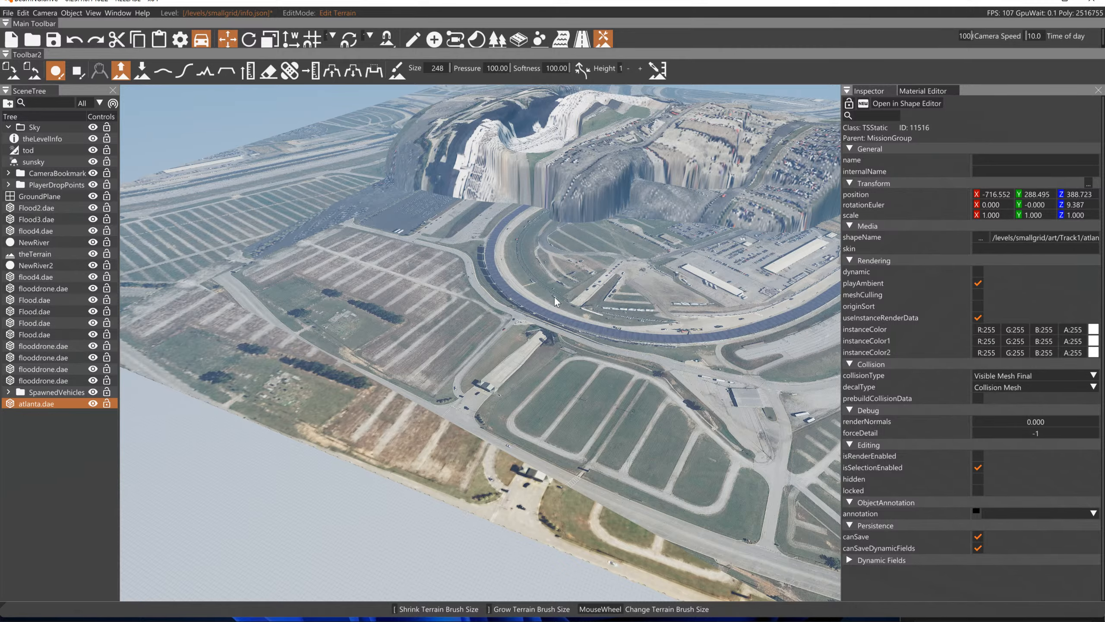
{"action": "mouse_move", "coordinate": [391, 371]}
{"action": "right_mouse_down"}
{"action": "mouse_move", "coordinate": [540, 362]}
{"action": "mouse_move", "coordinate": [537, 227]}
{"action": "mouse_move", "coordinate": [505, 227]}
{"action": "mouse_move", "coordinate": [491, 340]}
{"action": "mouse_move", "coordinate": [471, 345]}
{"action": "mouse_move", "coordinate": [483, 330]}
{"action": "mouse_move", "coordinate": [456, 353]}
{"action": "mouse_move", "coordinate": [370, 375]}
{"action": "right_mouse_up"}
{"action": "key", "text": "w"}
{"action": "key", "text": "s"}
{"action": "key", "text": "d"}
{"action": "right_click_drag", "start_coordinate": [688, 307], "coordinate": [640, 334]}
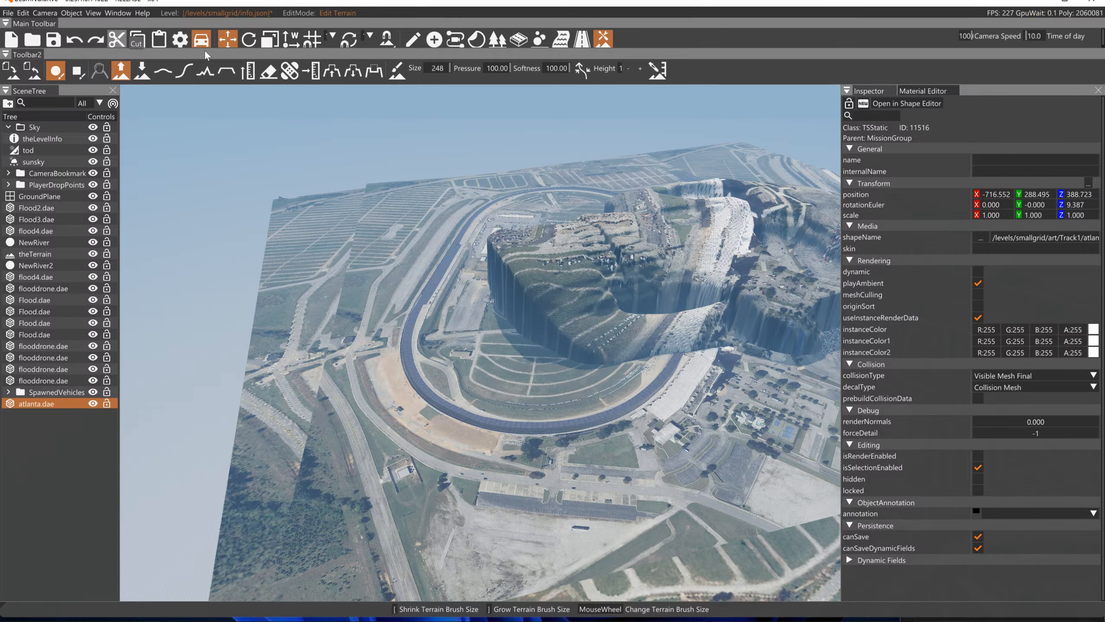
- Delete atlanta.dae from the scene
{"action": "left_click", "coordinate": [31, 404]}
{"action": "key", "text": "Delete"}
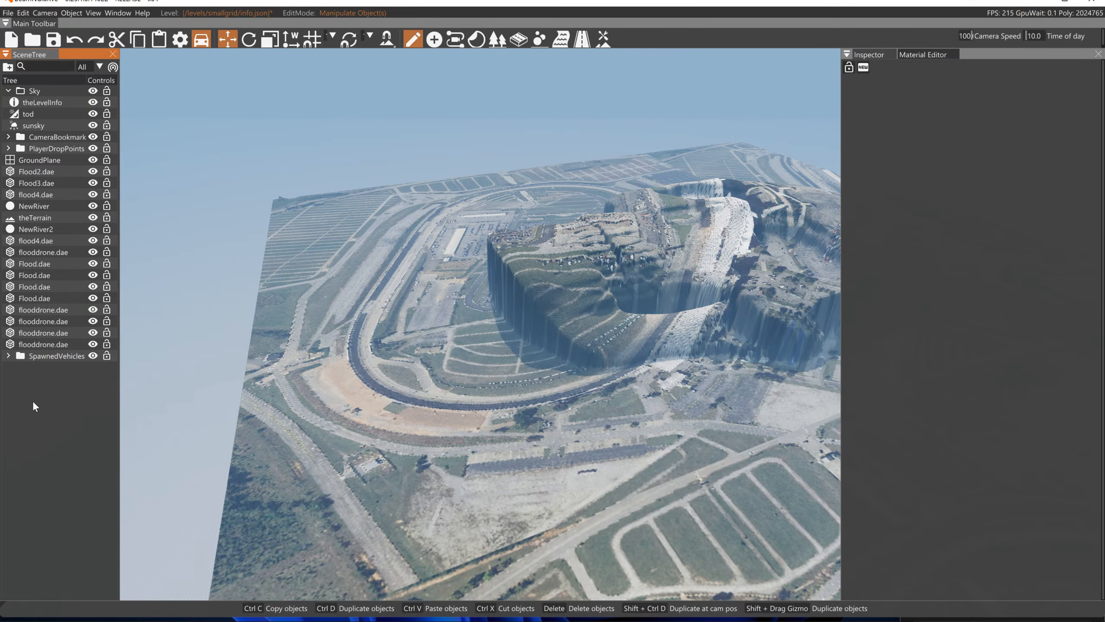
- Open the Asset Browser and filter the Track1 folder so only dae files are listed
{"action": "left_click", "coordinate": [117, 12]}
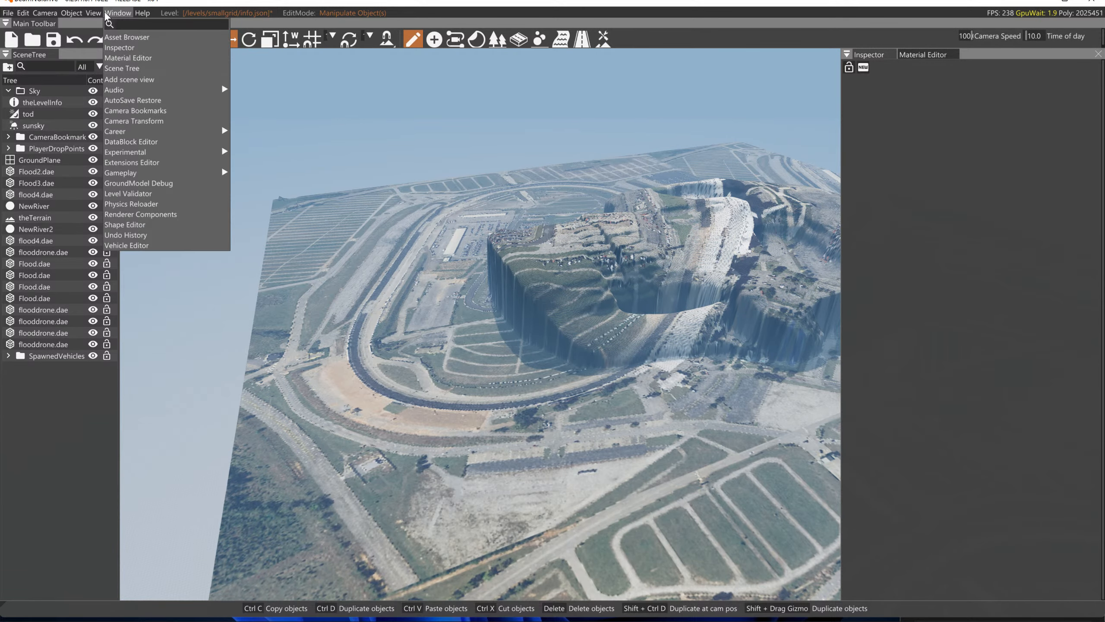
{"action": "left_click", "coordinate": [130, 38]}
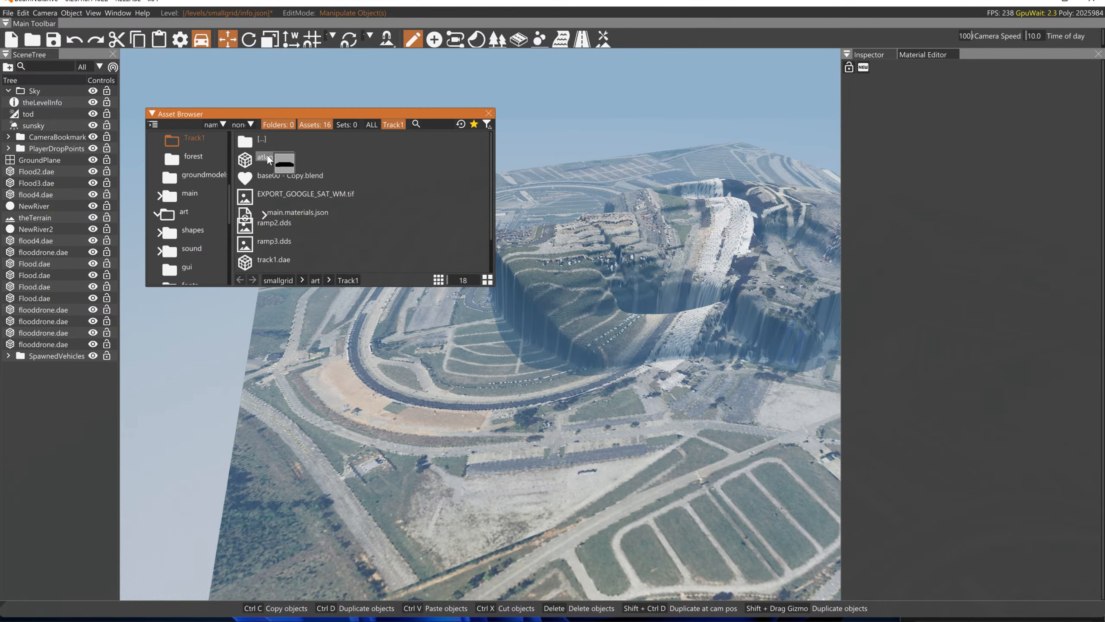
{"action": "scroll", "coordinate": [300, 231], "scroll_direction": "down", "scroll_amount": 1}
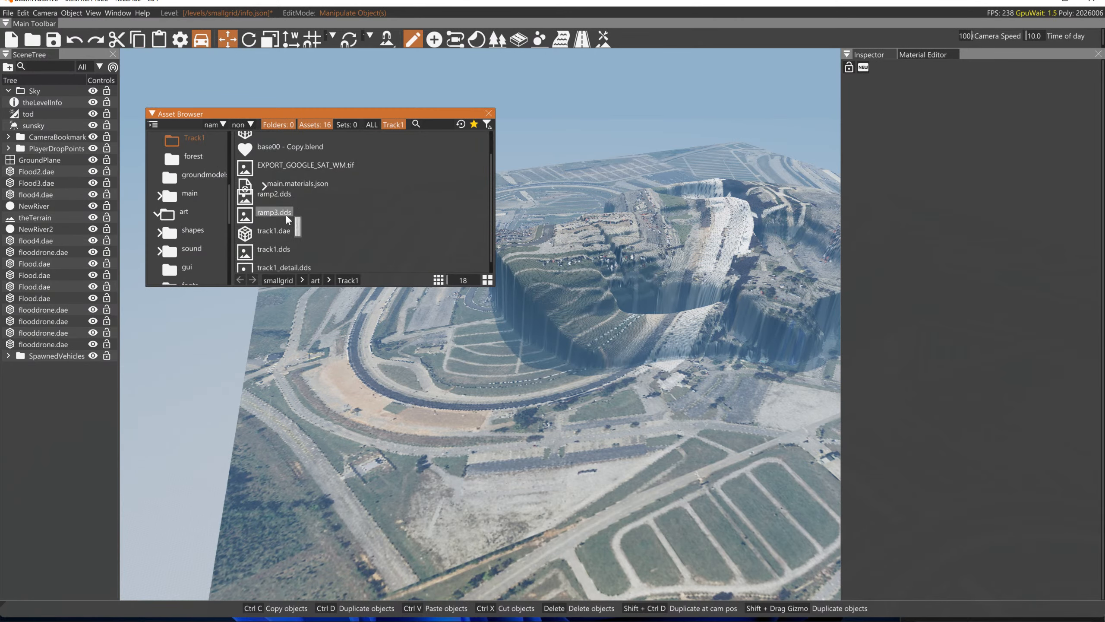
{"action": "scroll", "coordinate": [306, 252], "scroll_direction": "down", "scroll_amount": 5}
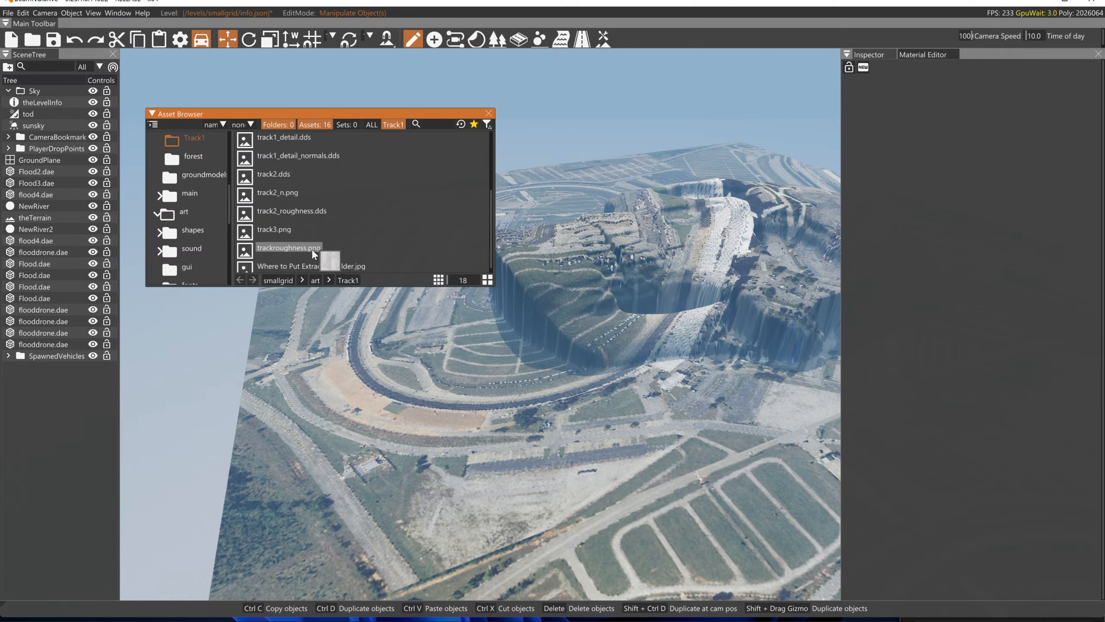
{"action": "scroll", "coordinate": [315, 213], "scroll_direction": "down", "scroll_amount": 1}
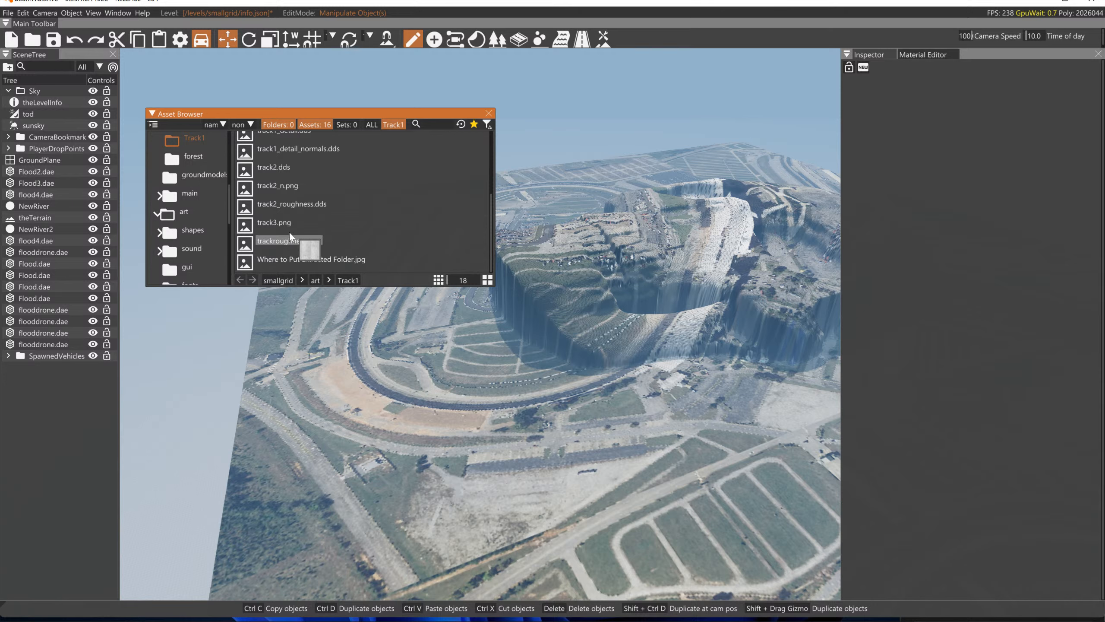
{"action": "scroll", "coordinate": [290, 226], "scroll_direction": "up", "scroll_amount": 2}
{"action": "left_click", "coordinate": [487, 125]}
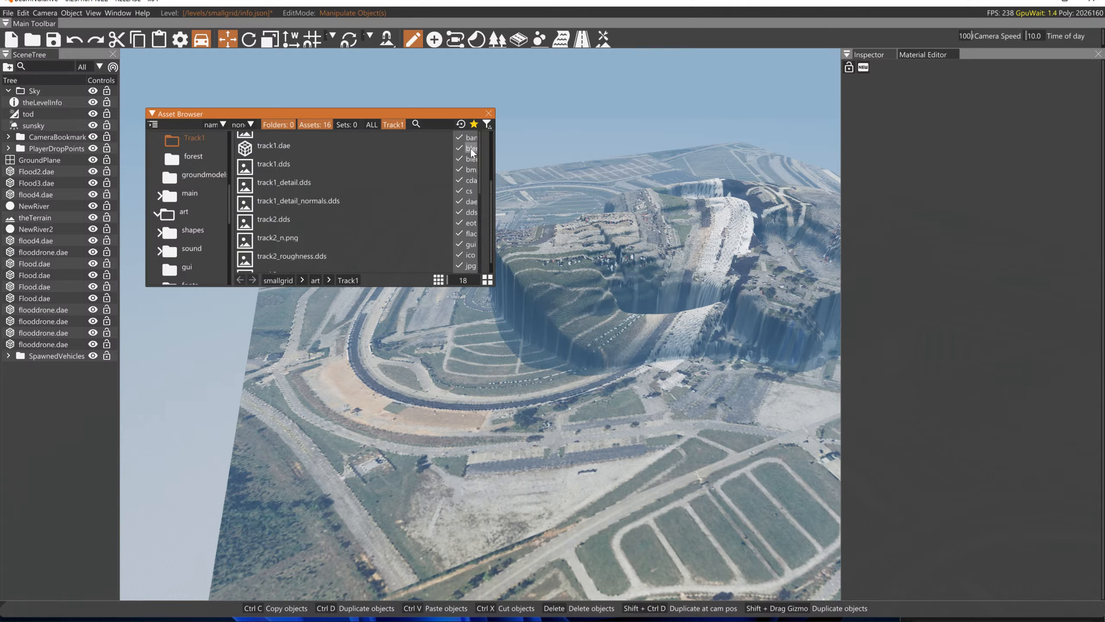
{"action": "scroll", "coordinate": [471, 225], "scroll_direction": "down", "scroll_amount": 3}
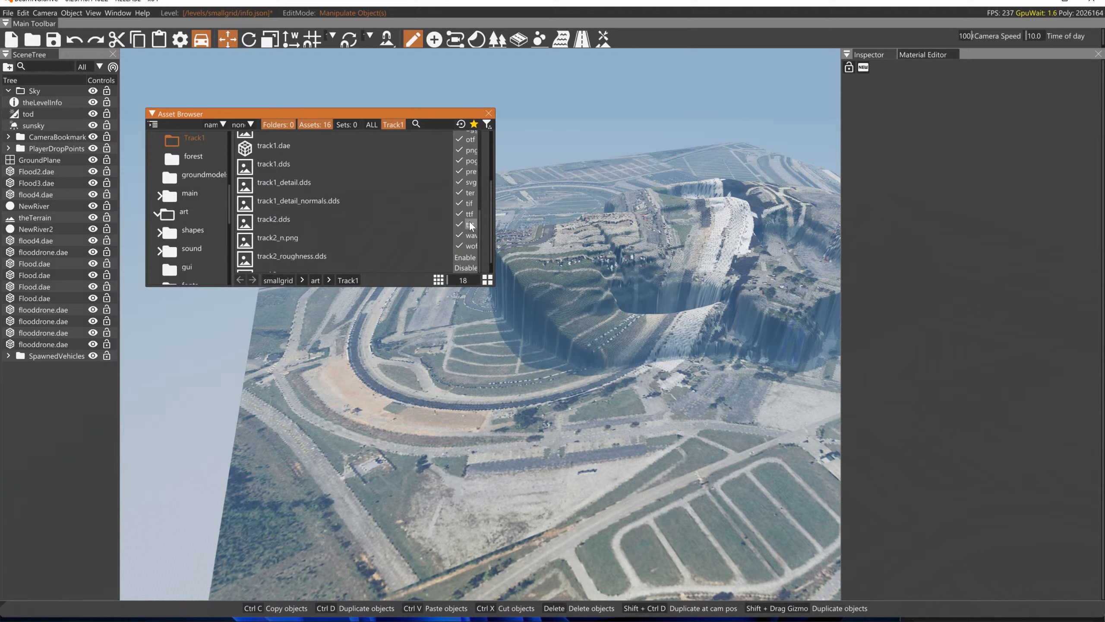
{"action": "left_click", "coordinate": [465, 267]}
{"action": "scroll", "coordinate": [476, 221], "scroll_direction": "up", "scroll_amount": 5}
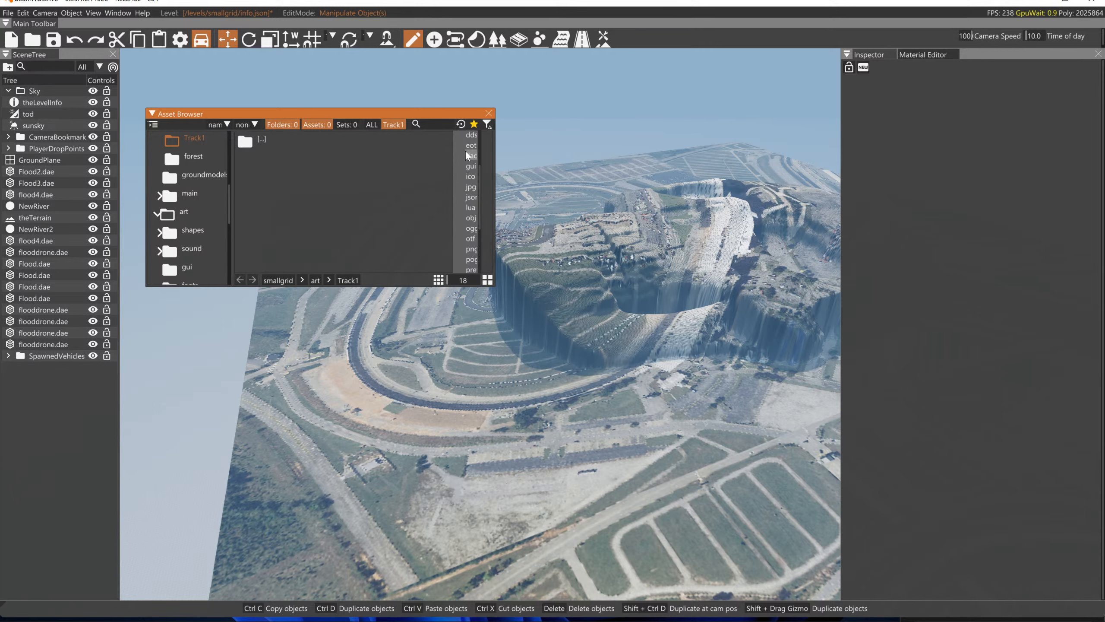
{"action": "scroll", "coordinate": [463, 146], "scroll_direction": "up", "scroll_amount": 3}
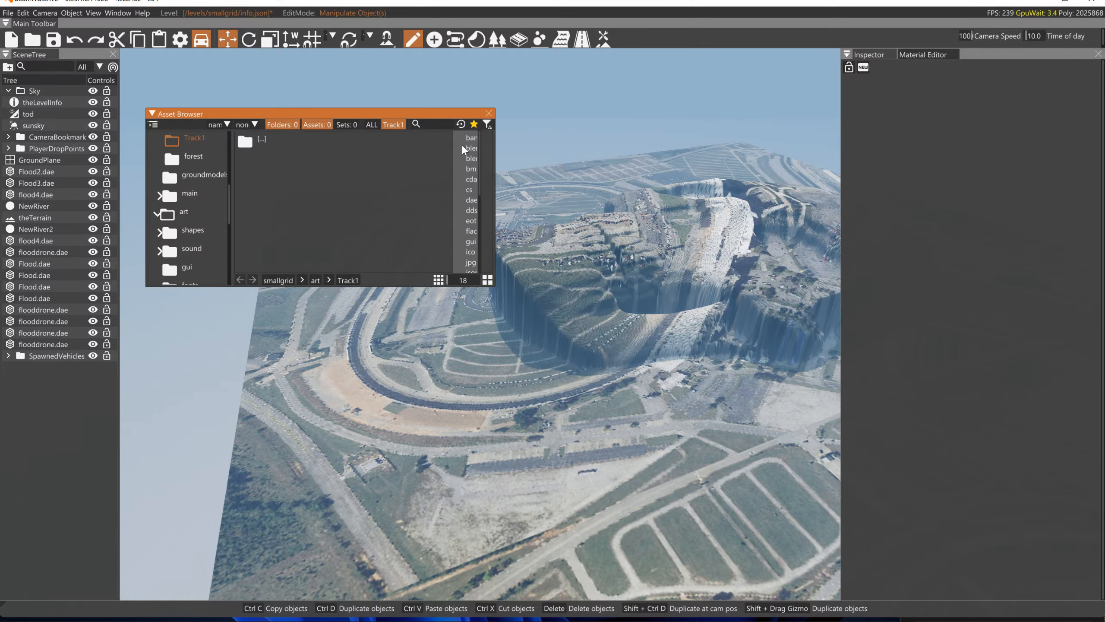
{"action": "left_click", "coordinate": [469, 200]}
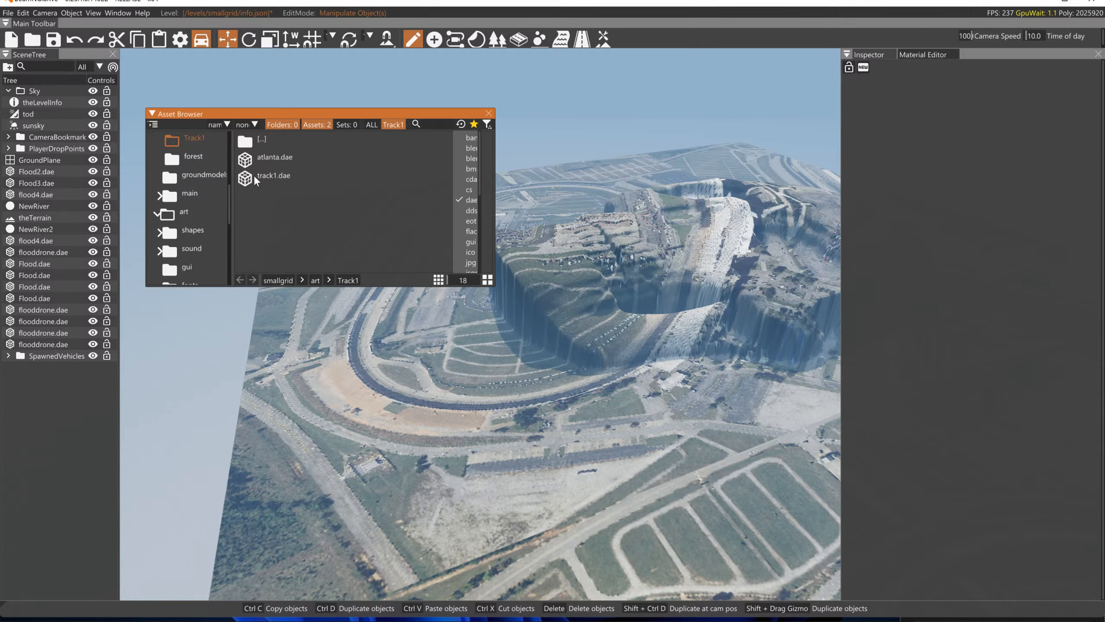
- Place track1.dae in the scene above the raised terrain at about X -314.7, Y 227.2, Z 646.3, and close the Asset Browser
{"action": "left_click", "coordinate": [271, 180]}
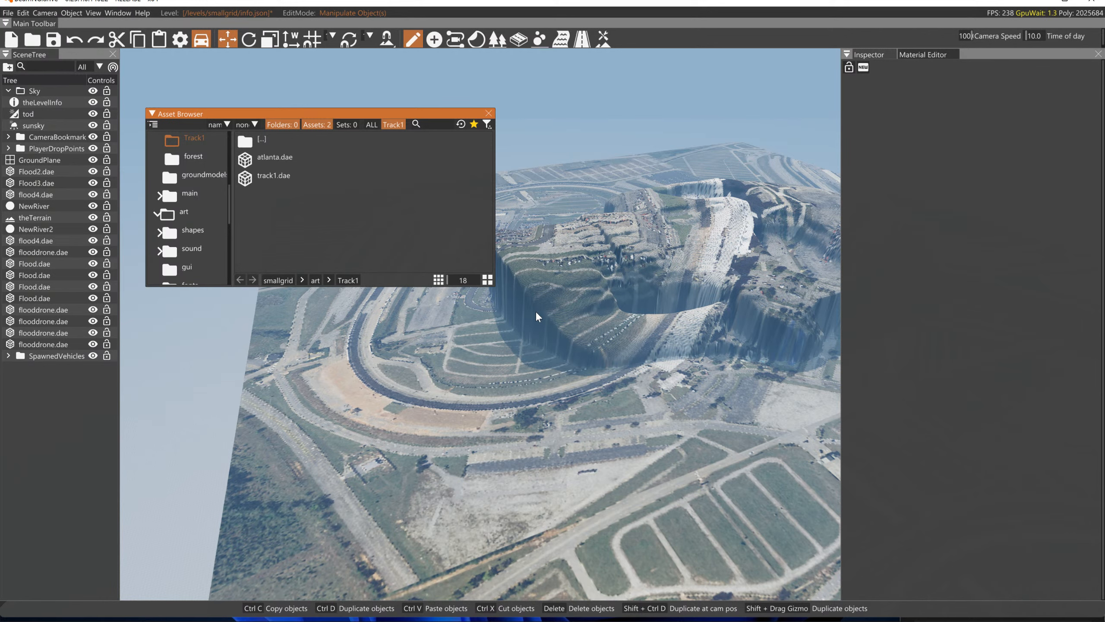
{"action": "mouse_move", "coordinate": [277, 177]}
{"action": "left_click_drag", "start_coordinate": [277, 177], "coordinate": [641, 192]}
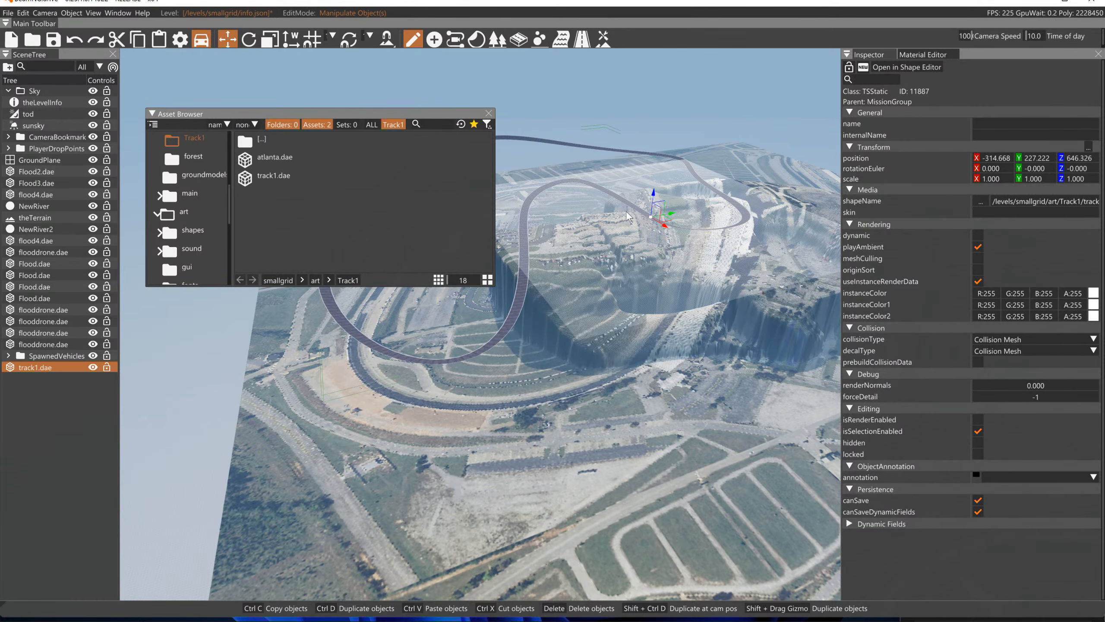
{"action": "right_click_drag", "start_coordinate": [627, 212], "coordinate": [622, 244]}
{"action": "key", "text": "w"}
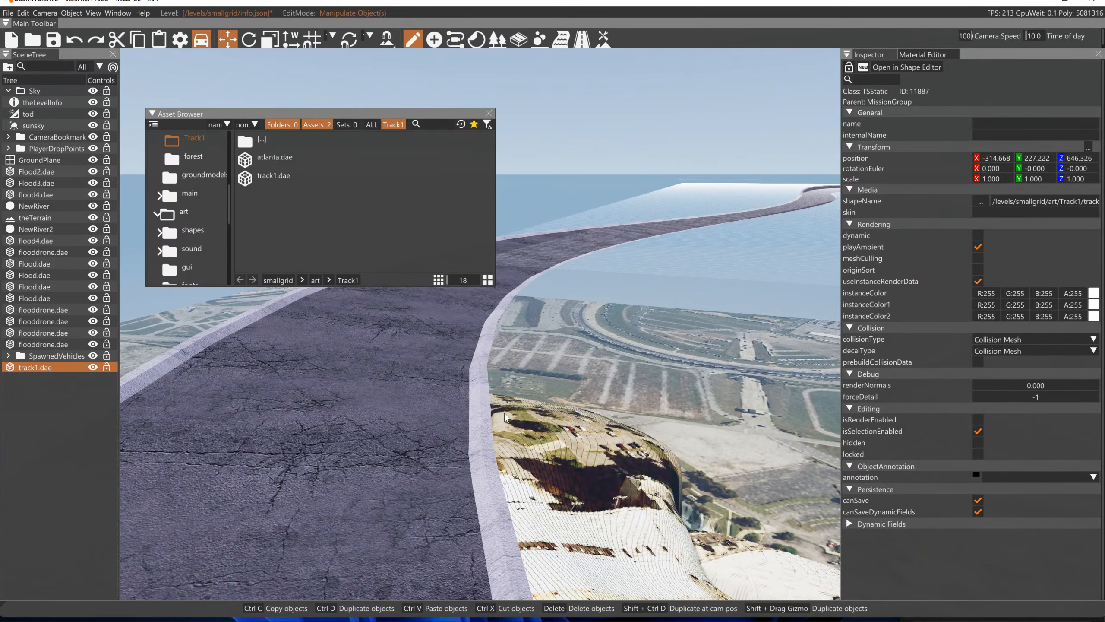
{"action": "key", "text": "s"}
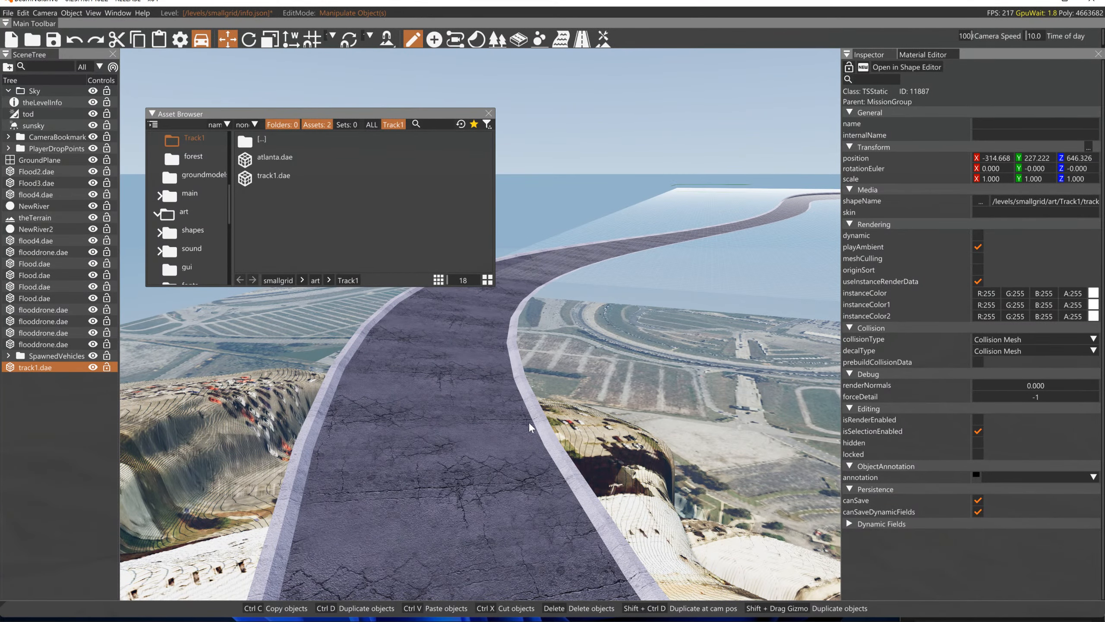
{"action": "left_click", "coordinate": [488, 114]}
- Examine from several sides how the placed track1.dae and the textured terrain oval sit relative to each other
{"action": "right_click_drag", "start_coordinate": [541, 142], "coordinate": [243, 146]}
{"action": "key", "text": "s"}
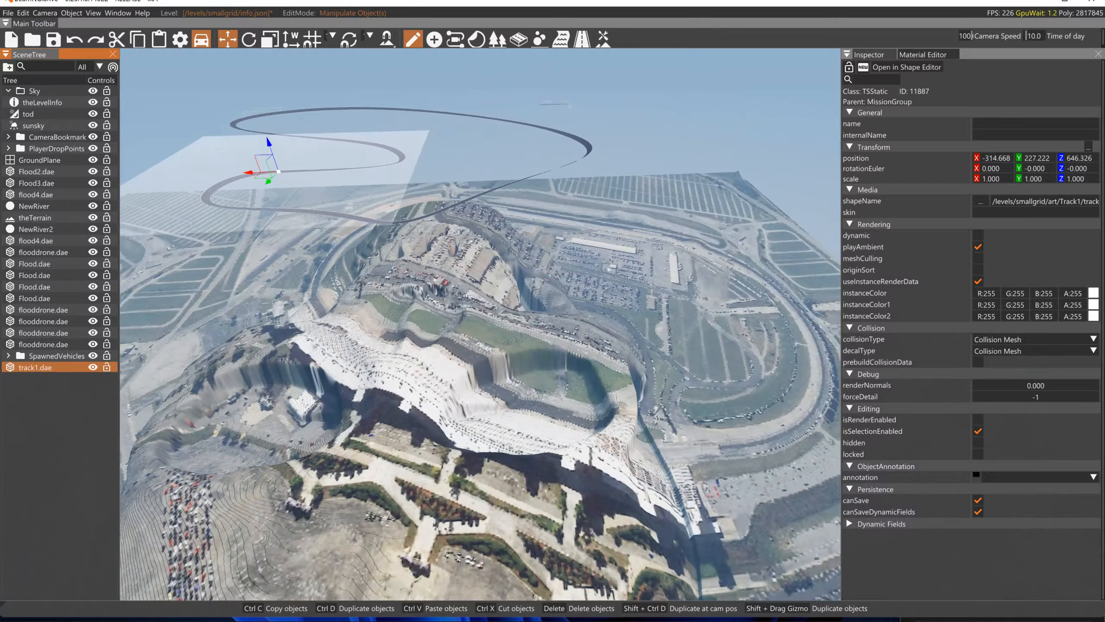
{"action": "key", "text": "d"}
{"action": "right_click_drag", "start_coordinate": [541, 142], "coordinate": [252, 143]}
{"action": "right_click_drag", "start_coordinate": [697, 270], "coordinate": [672, 310]}
{"action": "key", "text": "s"}
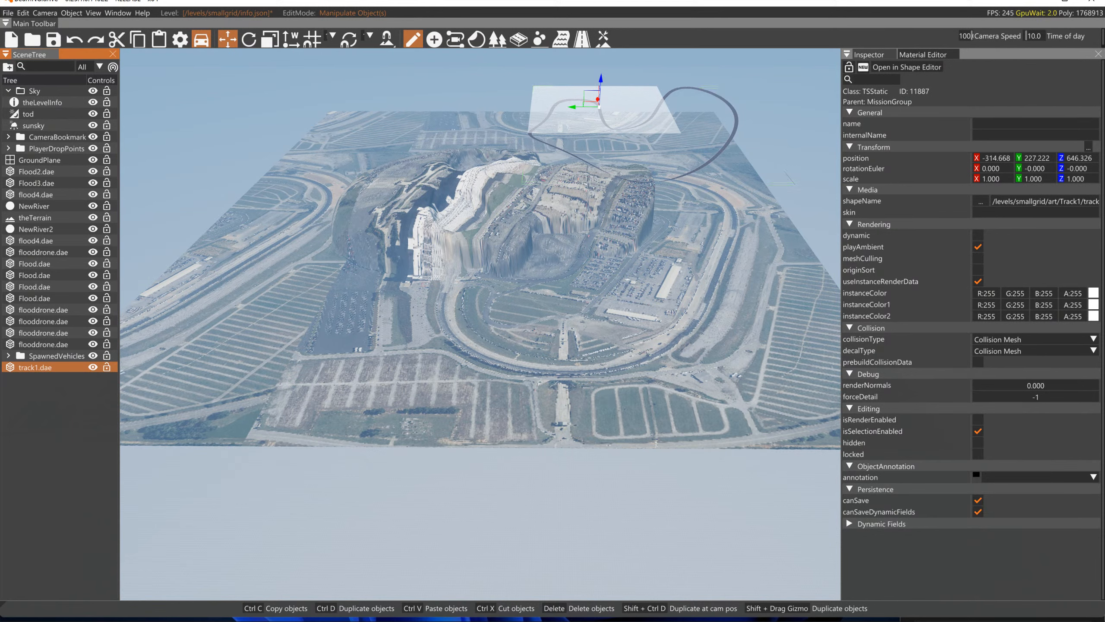
{"action": "scroll", "coordinate": [634, 349], "scroll_direction": "down", "scroll_amount": 10}
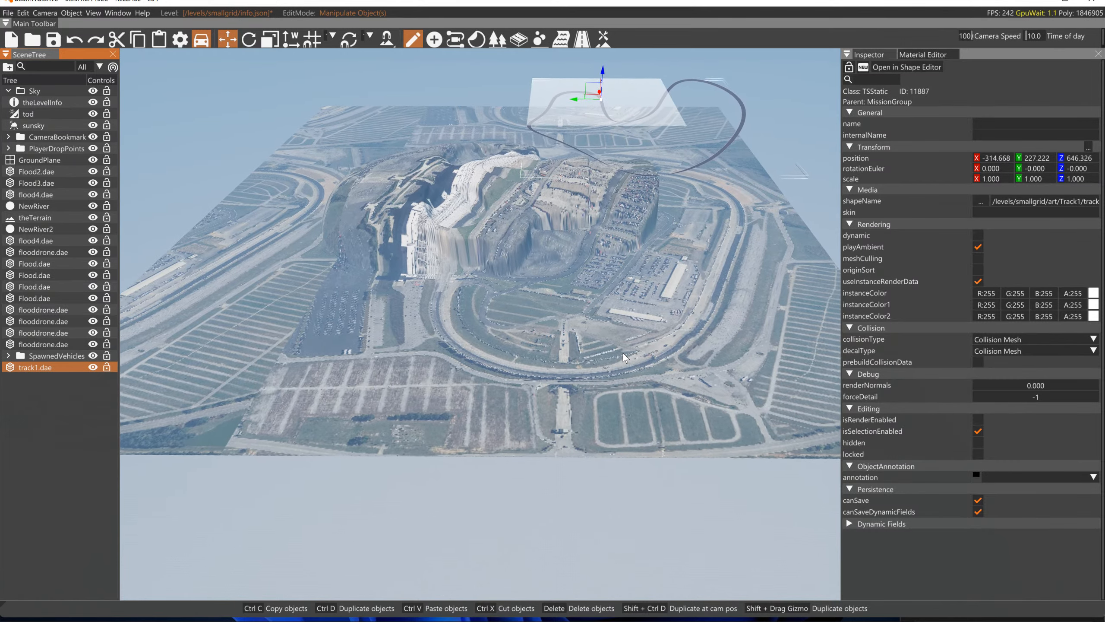
{"action": "scroll", "coordinate": [576, 363], "scroll_direction": "up", "scroll_amount": 10}
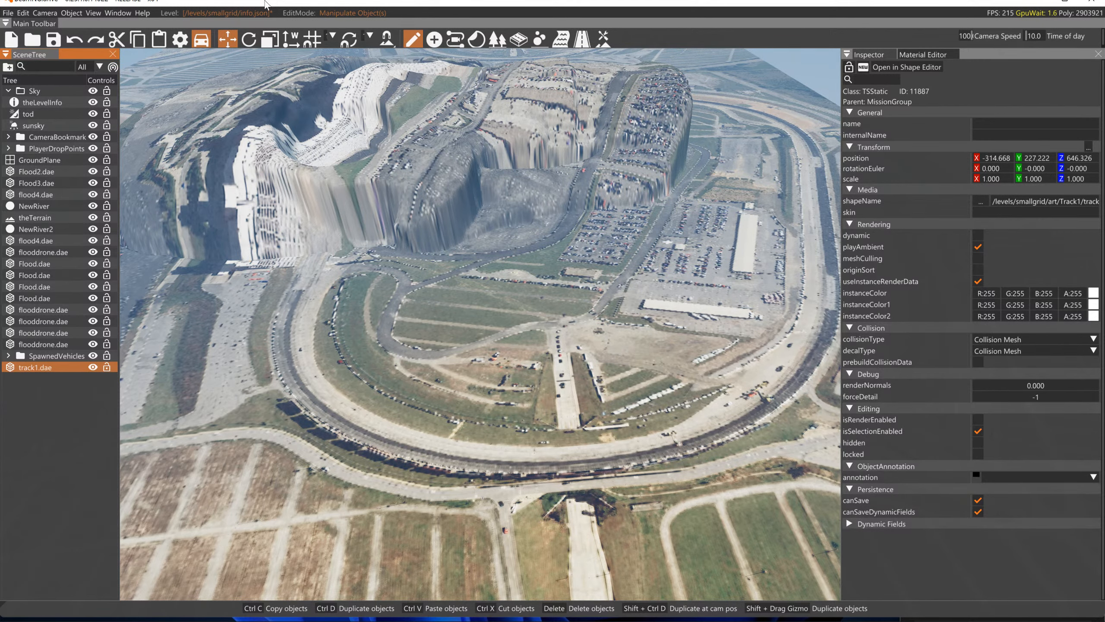
- Delete the terrain, ground plane, sunsky and the flooddrone.dae objects from the level
{"action": "double_click", "coordinate": [174, 3]}
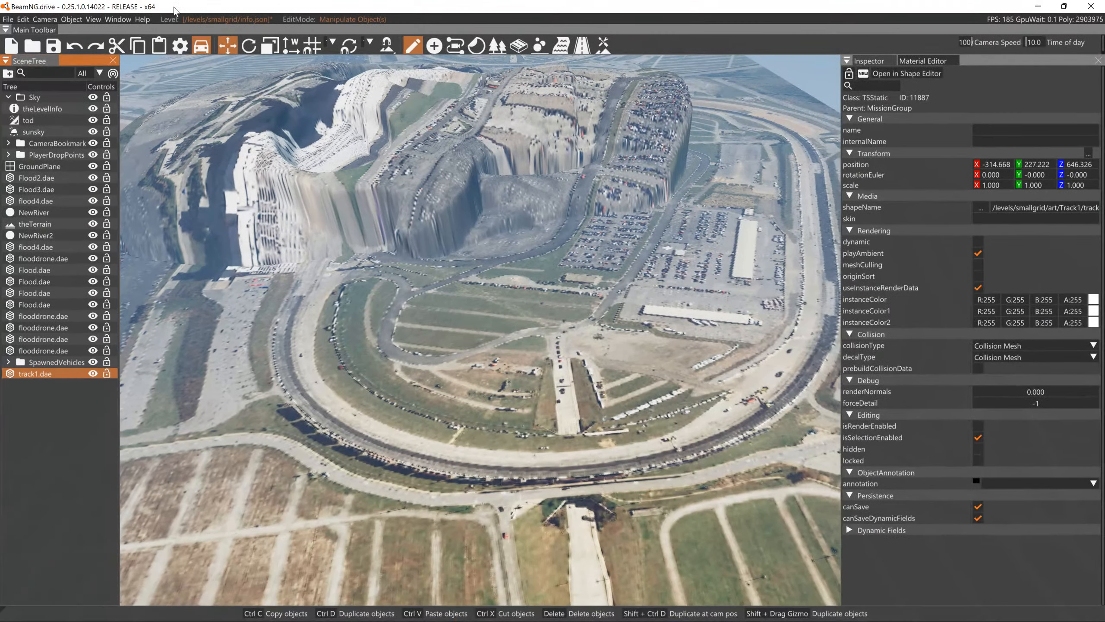
{"action": "left_click", "coordinate": [456, 216]}
{"action": "key", "text": "Delete"}
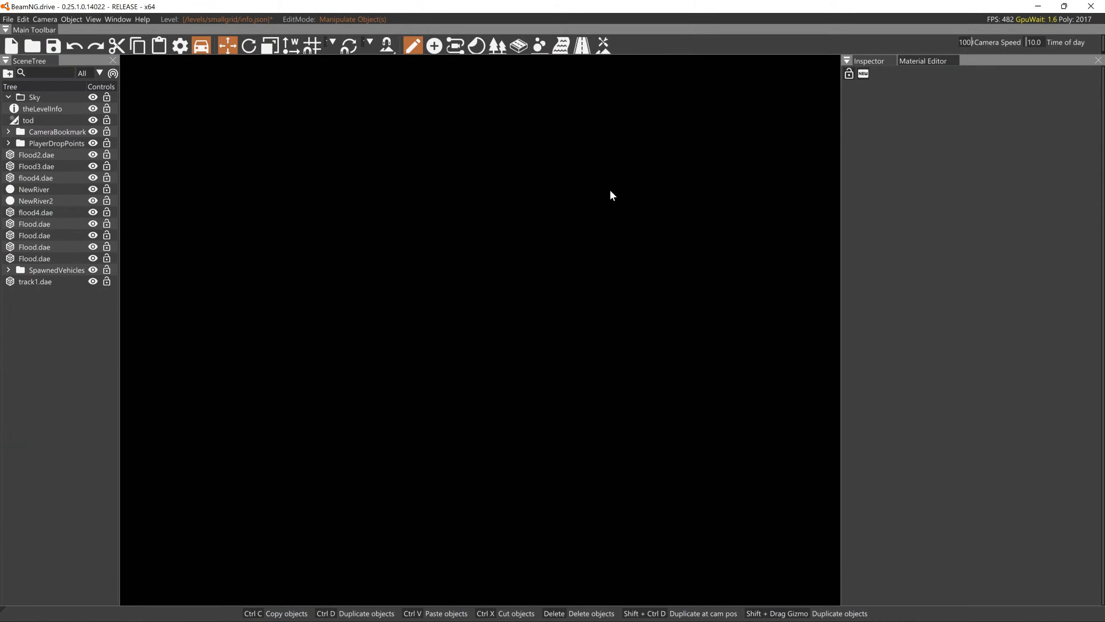
{"action": "left_click", "coordinate": [124, 17]}
{"action": "mouse_move", "coordinate": [135, 153]}
{"action": "left_click", "coordinate": [374, 157]}
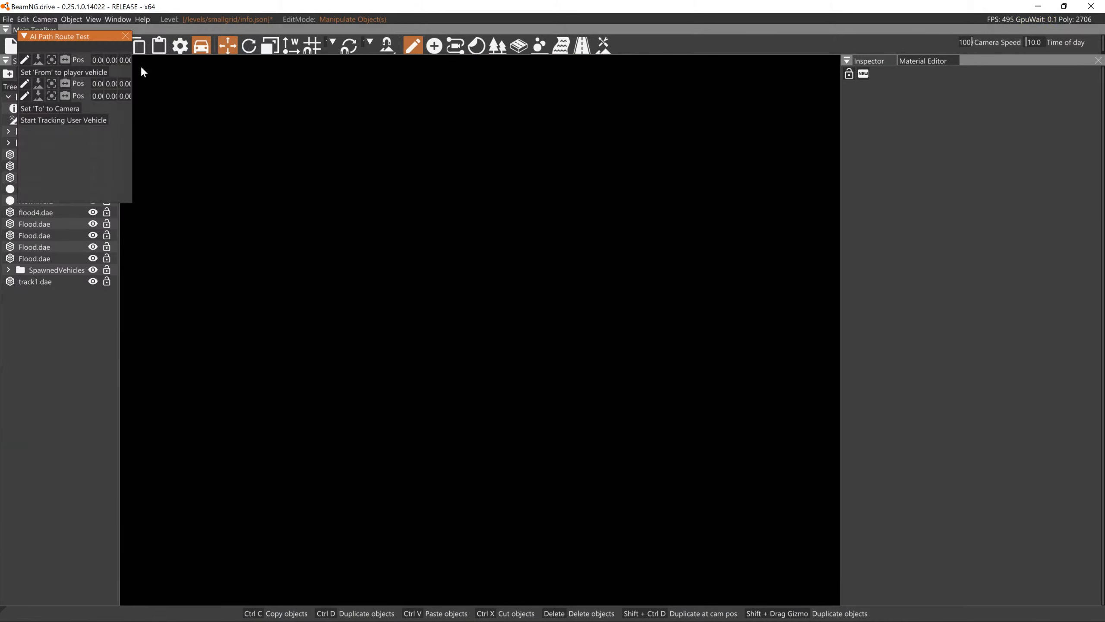
{"action": "left_click", "coordinate": [125, 36]}
- Switch to Blender and delete the textured road plane from the scene
{"action": "left_click", "coordinate": [1063, 6]}
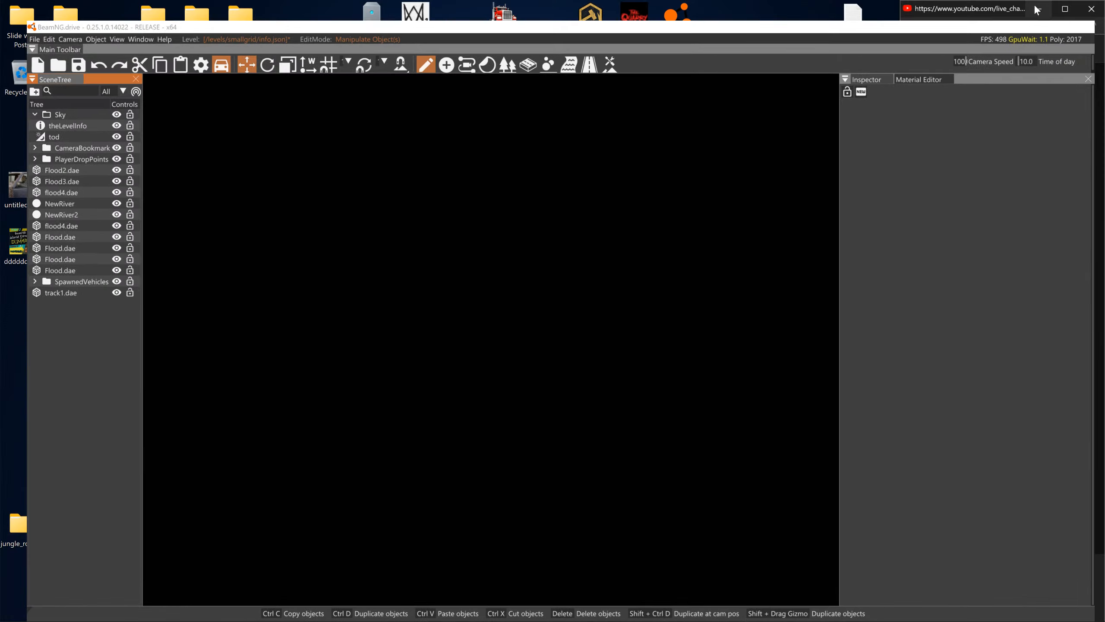
{"action": "left_click", "coordinate": [1037, 10]}
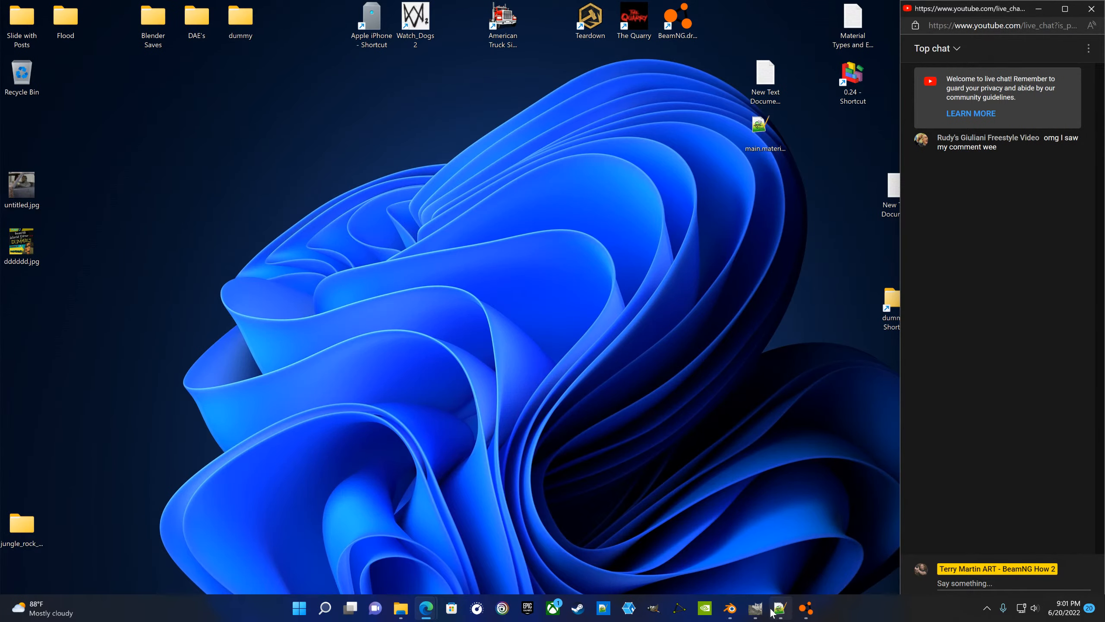
{"action": "mouse_move", "coordinate": [754, 618]}
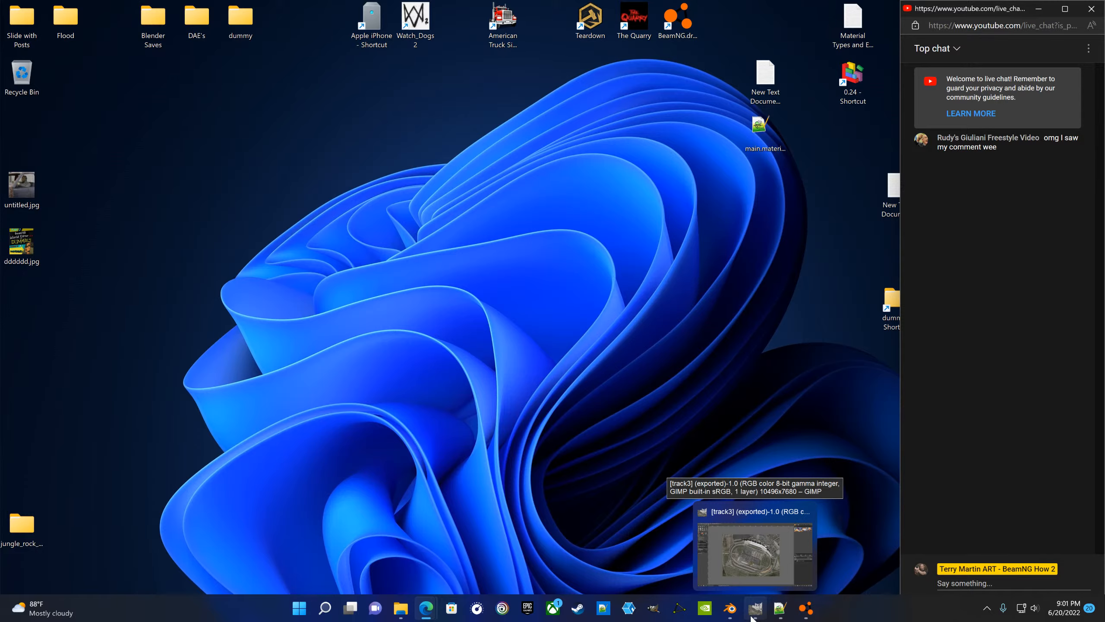
{"action": "left_click", "coordinate": [731, 613]}
{"action": "scroll", "coordinate": [587, 363], "scroll_direction": "down", "scroll_amount": 5}
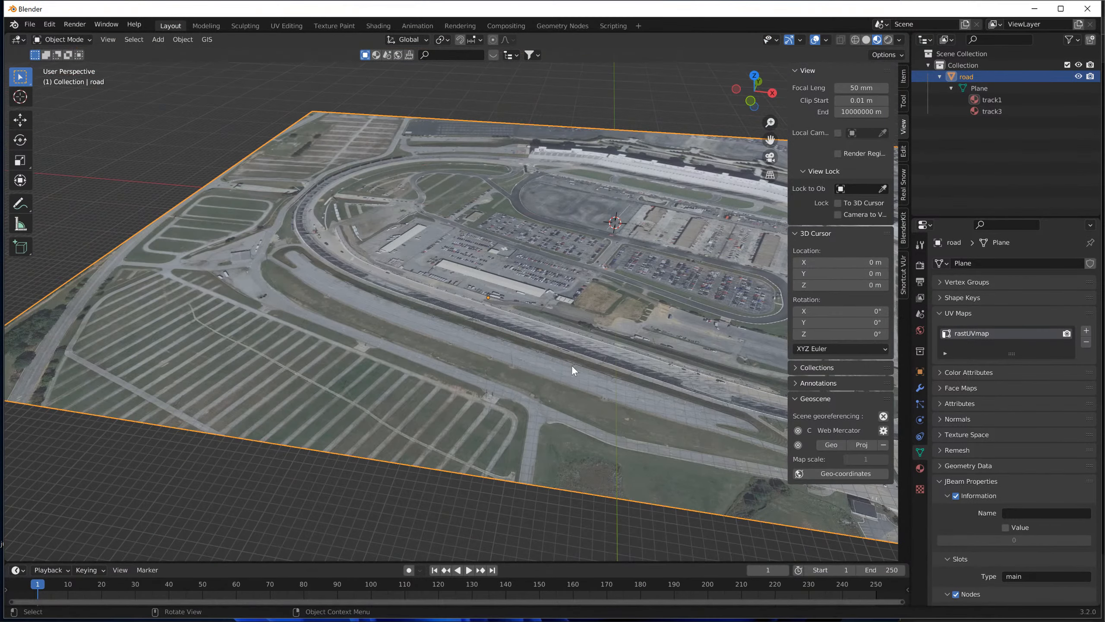
{"action": "scroll", "coordinate": [572, 364], "scroll_direction": "down", "scroll_amount": 3}
{"action": "key", "text": "Delete"}
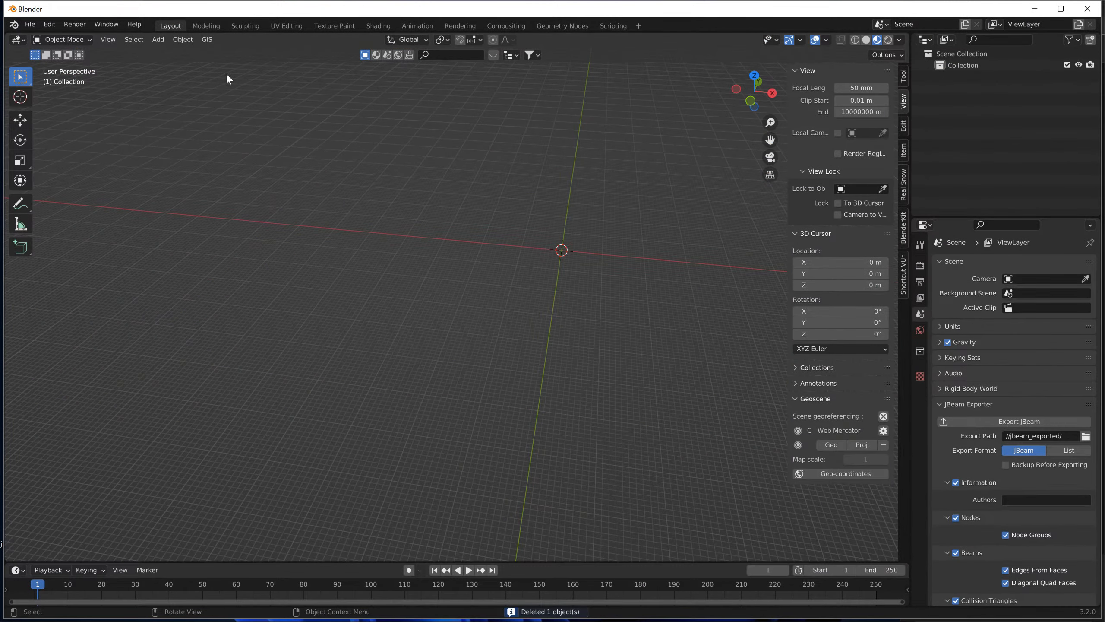
- Start a GIS basemap with Google as the source and the Satellite layer
{"action": "left_click", "coordinate": [209, 40]}
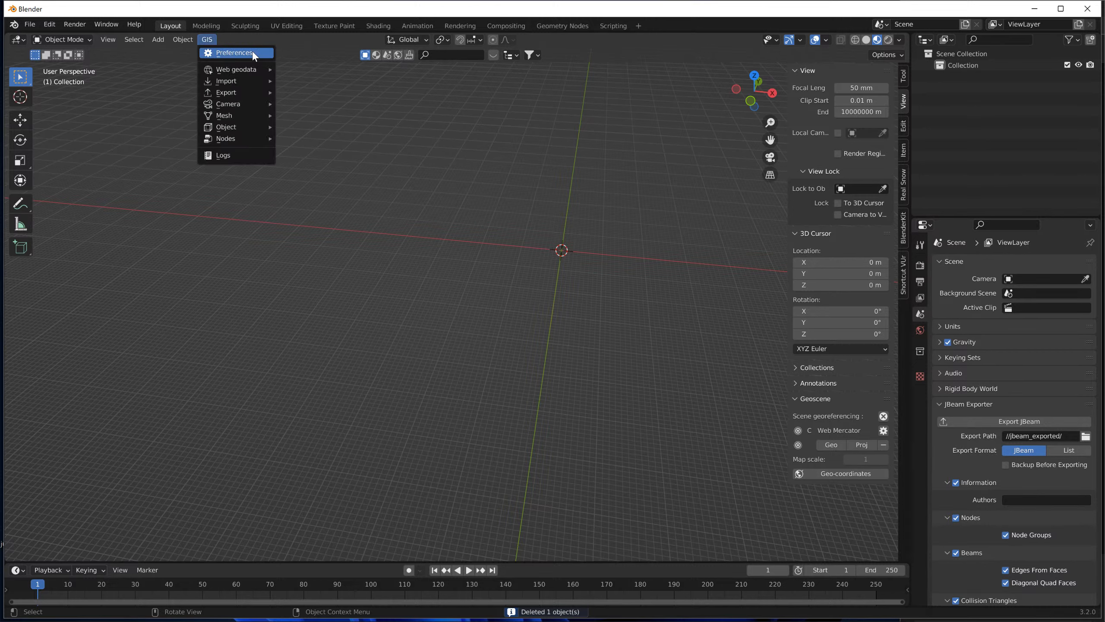
{"action": "mouse_move", "coordinate": [242, 69]}
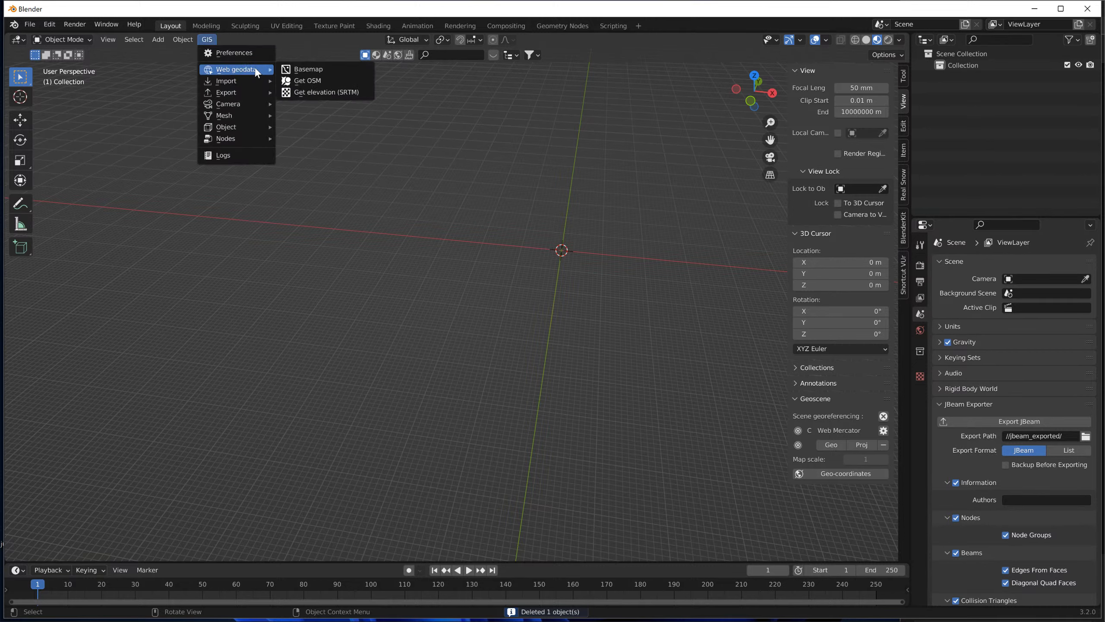
{"action": "left_click", "coordinate": [304, 70]}
{"action": "left_click", "coordinate": [312, 89]}
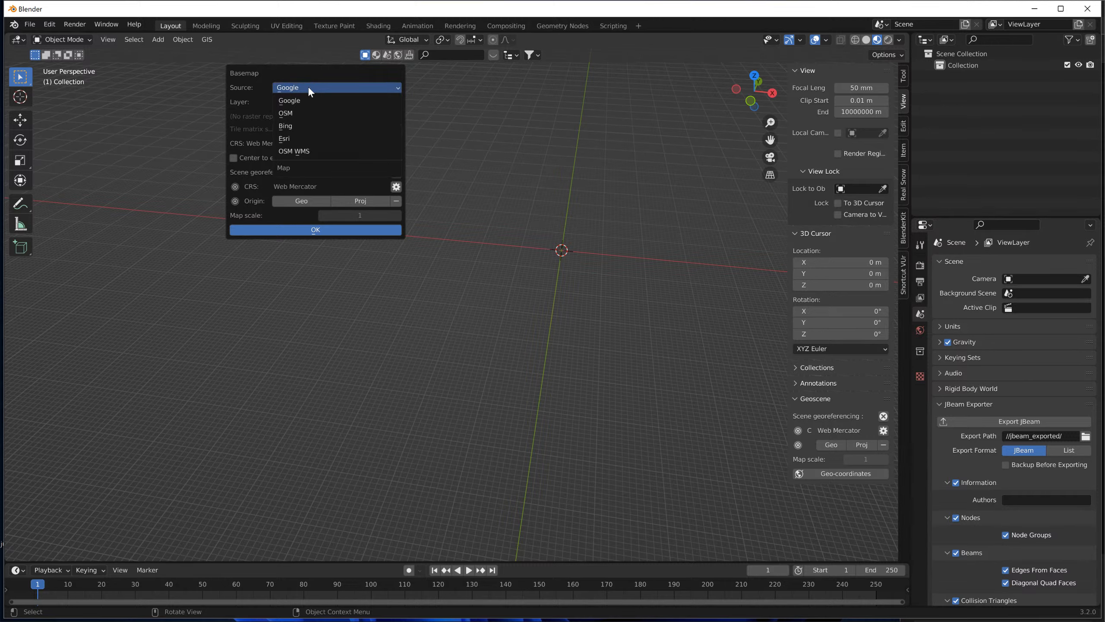
{"action": "left_click", "coordinate": [290, 100]}
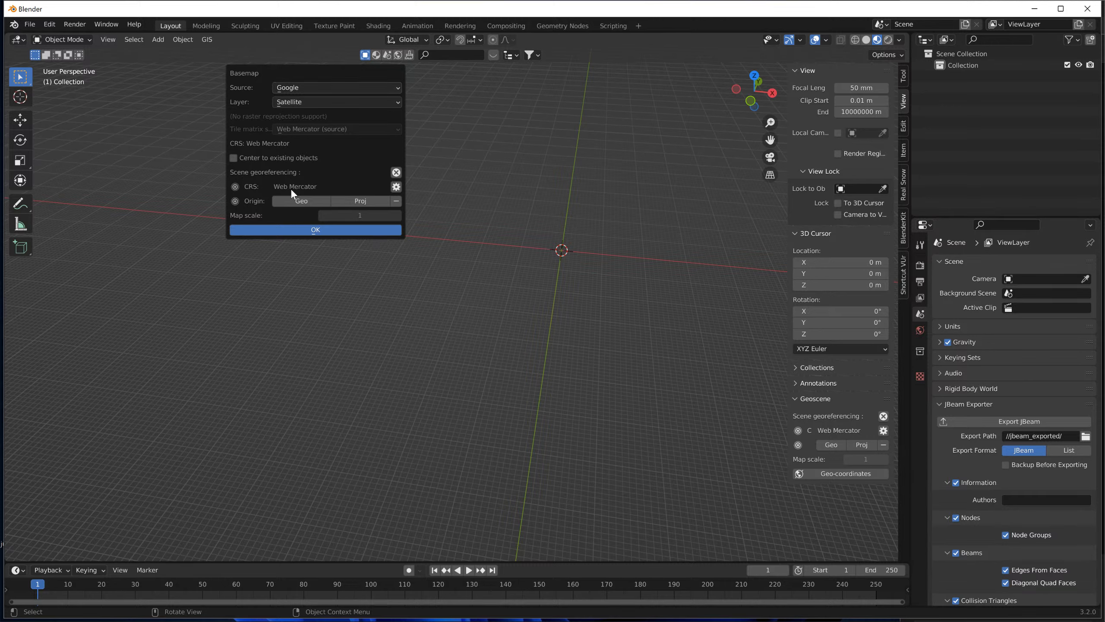
{"action": "left_click", "coordinate": [306, 229]}
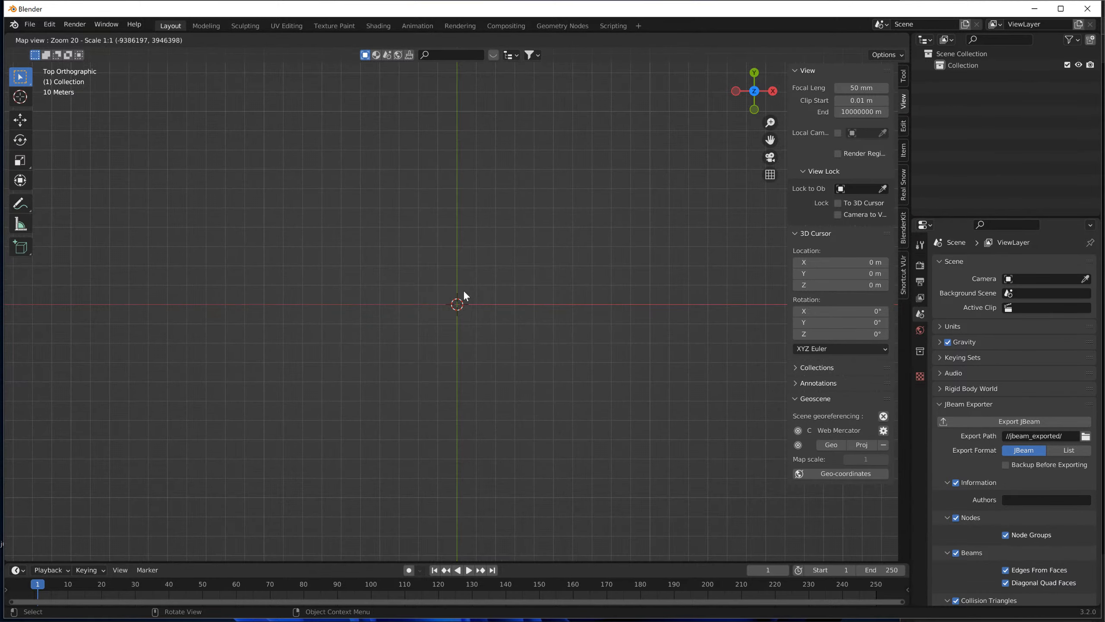
- Go to sheffield on the basemap and zoom out to level 19 over the city centre
{"action": "type", "text": "g"}
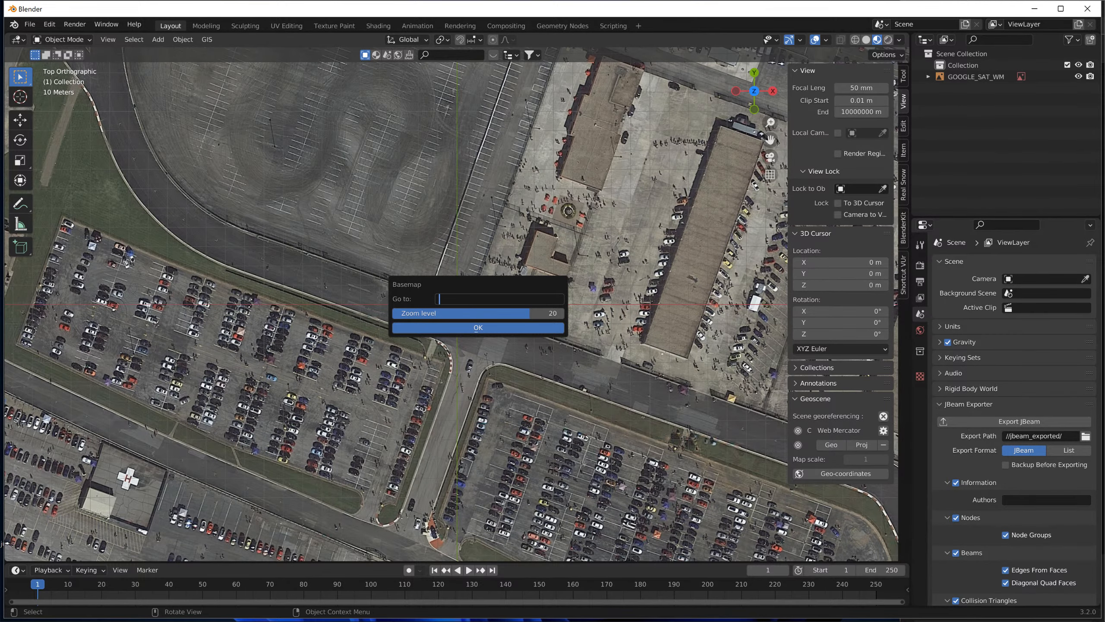
{"action": "type", "text": "sheffield"}
{"action": "left_click", "coordinate": [476, 332]}
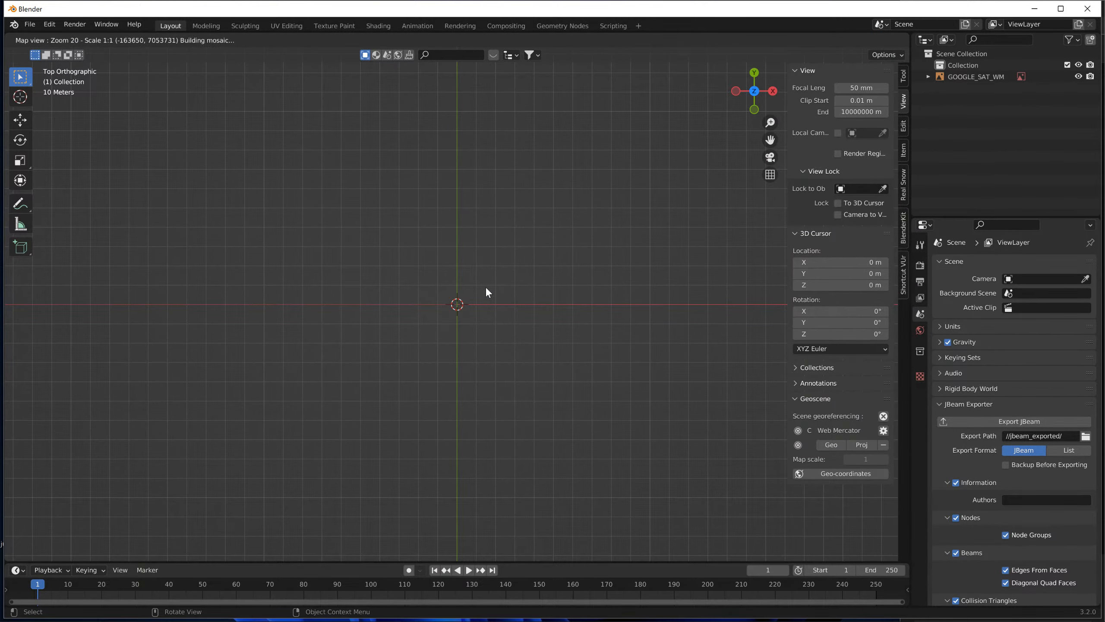
{"action": "scroll", "coordinate": [485, 287], "scroll_direction": "down", "scroll_amount": 1}
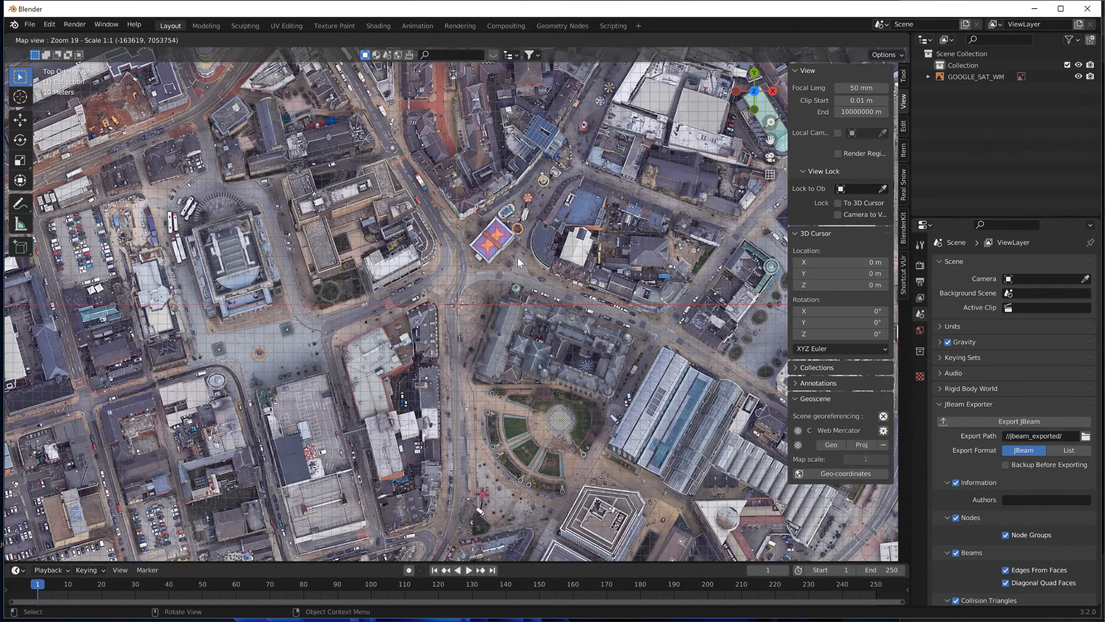
{"action": "left_click_drag", "start_coordinate": [507, 281], "coordinate": [536, 342]}
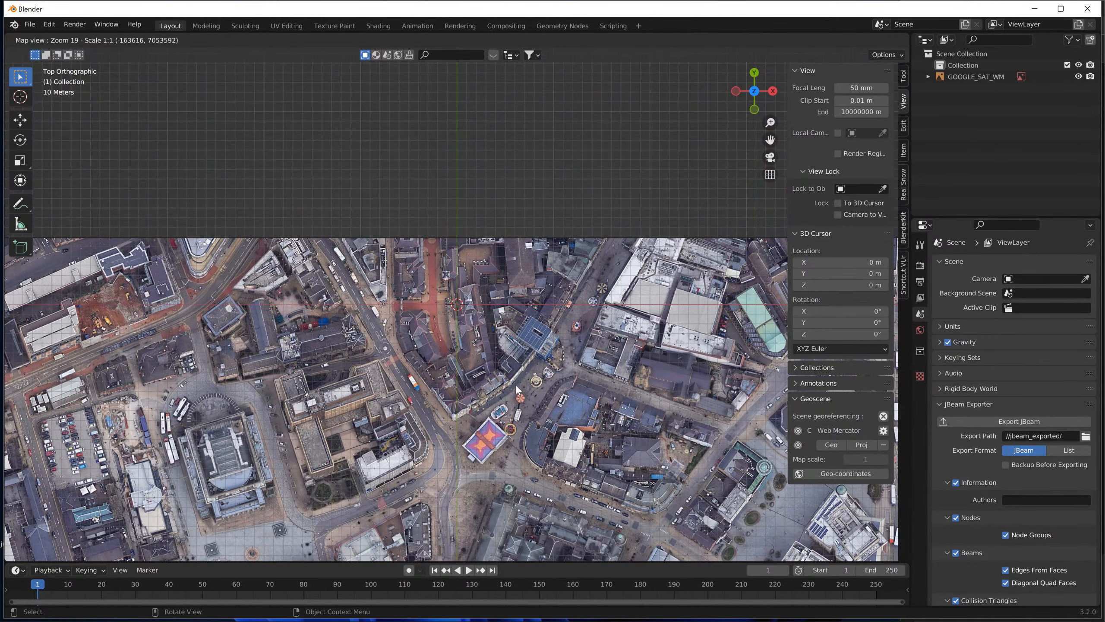
- Move the basemap to the large road interchange east of Sheffield city centre and export that area as a textured mesh
{"action": "scroll", "coordinate": [523, 302], "scroll_direction": "down", "scroll_amount": 1}
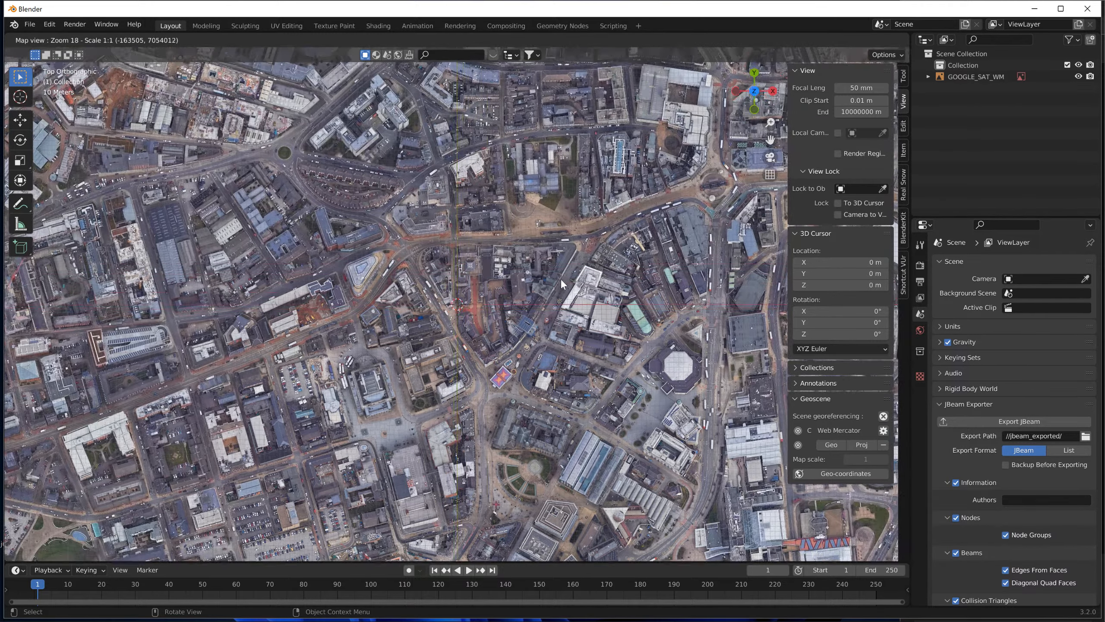
{"action": "left_click_drag", "start_coordinate": [561, 278], "coordinate": [364, 359]}
{"action": "scroll", "coordinate": [406, 305], "scroll_direction": "down", "scroll_amount": 1}
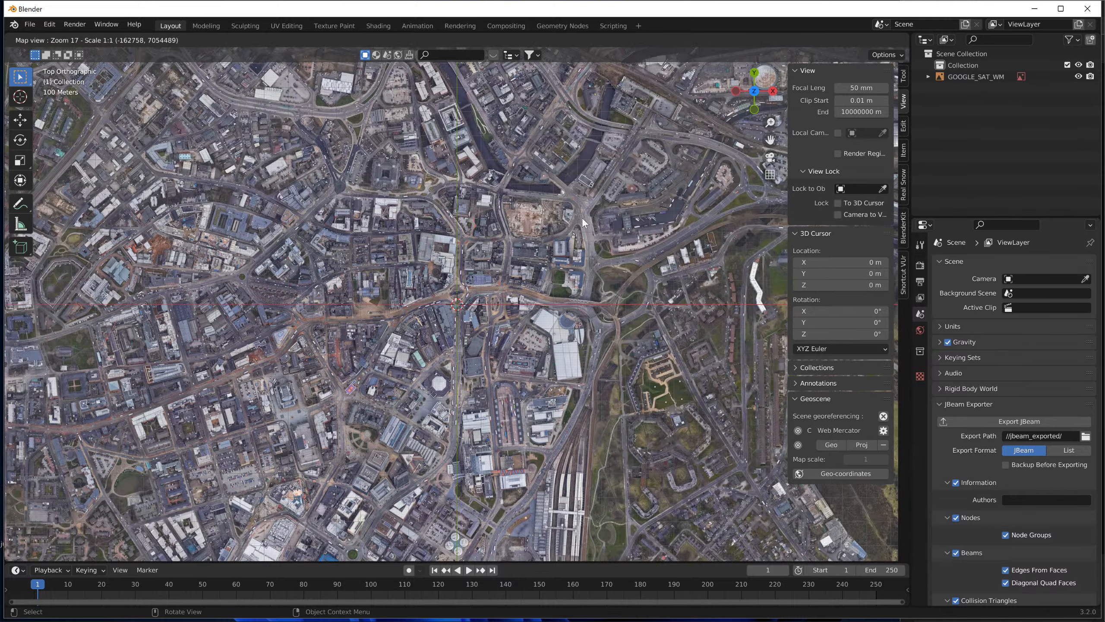
{"action": "middle_click_drag", "start_coordinate": [582, 216], "coordinate": [444, 241]}
{"action": "scroll", "coordinate": [471, 302], "scroll_direction": "up", "scroll_amount": 1}
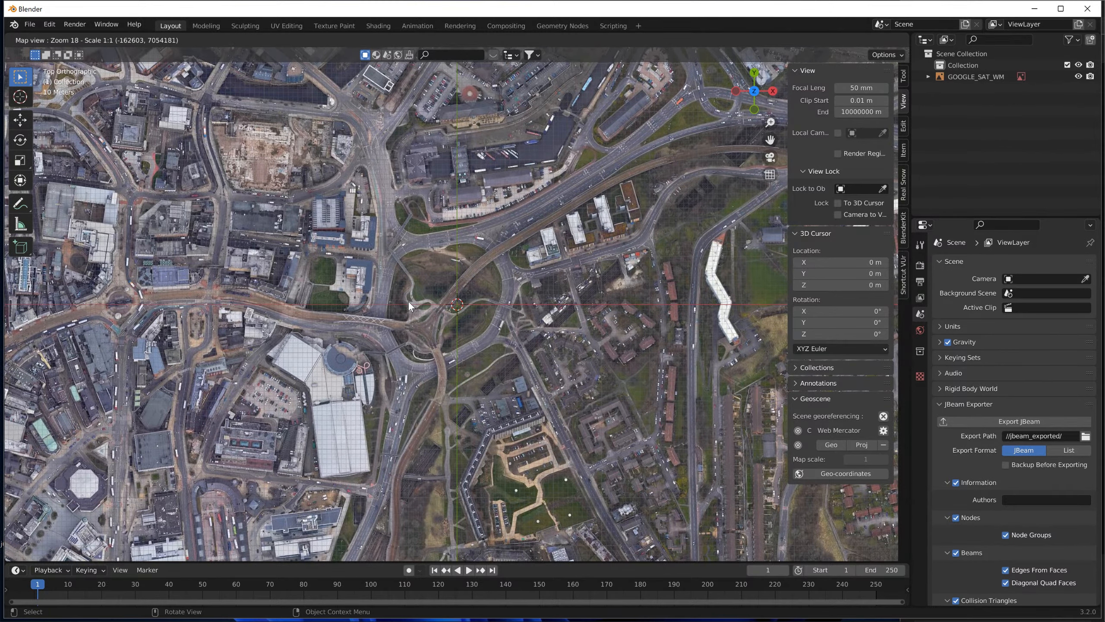
{"action": "scroll", "coordinate": [542, 329], "scroll_direction": "up", "scroll_amount": 1}
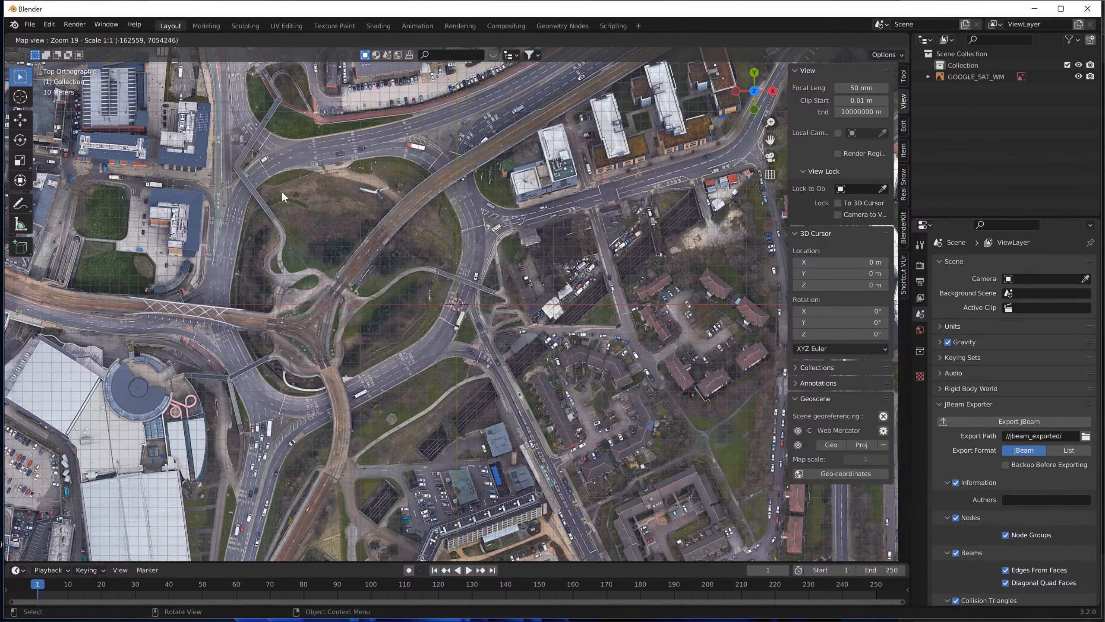
{"action": "scroll", "coordinate": [465, 257], "scroll_direction": "up", "scroll_amount": 1}
{"action": "scroll", "coordinate": [504, 281], "scroll_direction": "up", "scroll_amount": 1}
{"action": "key", "text": "e"}
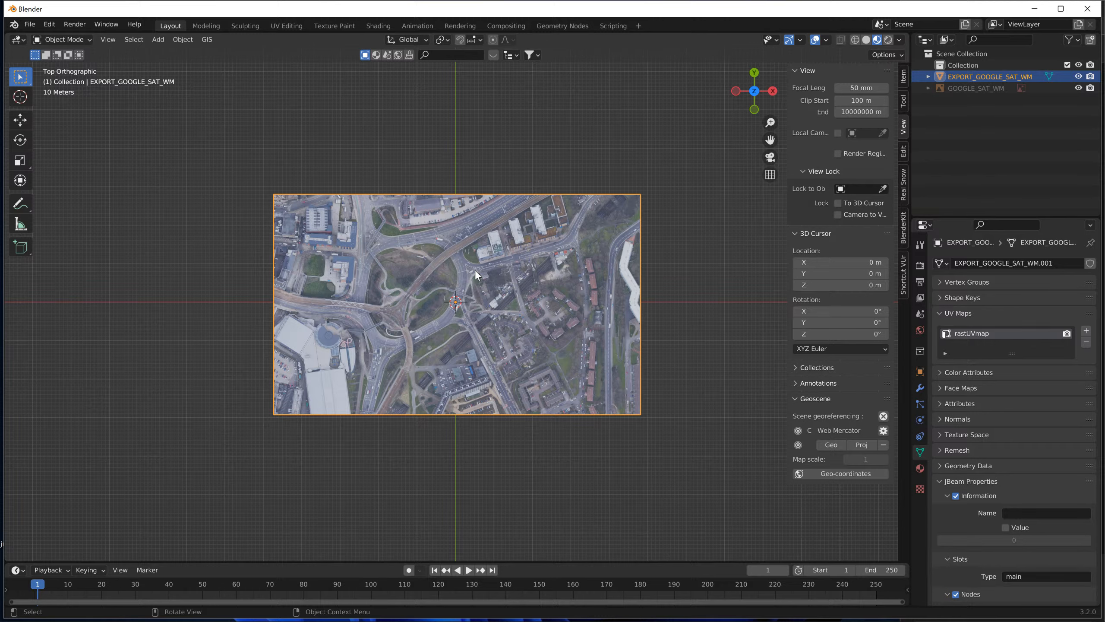
- Get SRTM elevation data for the exported satellite plane from the OpenTopography SRTM 30m server
{"action": "middle_click_drag", "start_coordinate": [475, 270], "coordinate": [424, 215]}
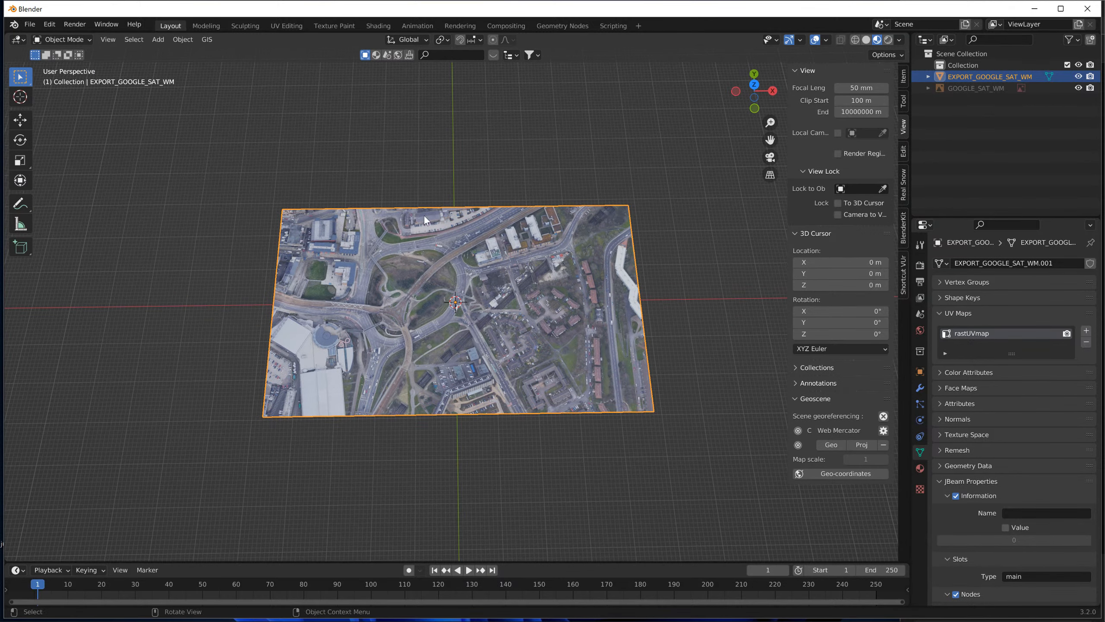
{"action": "left_click", "coordinate": [754, 84]}
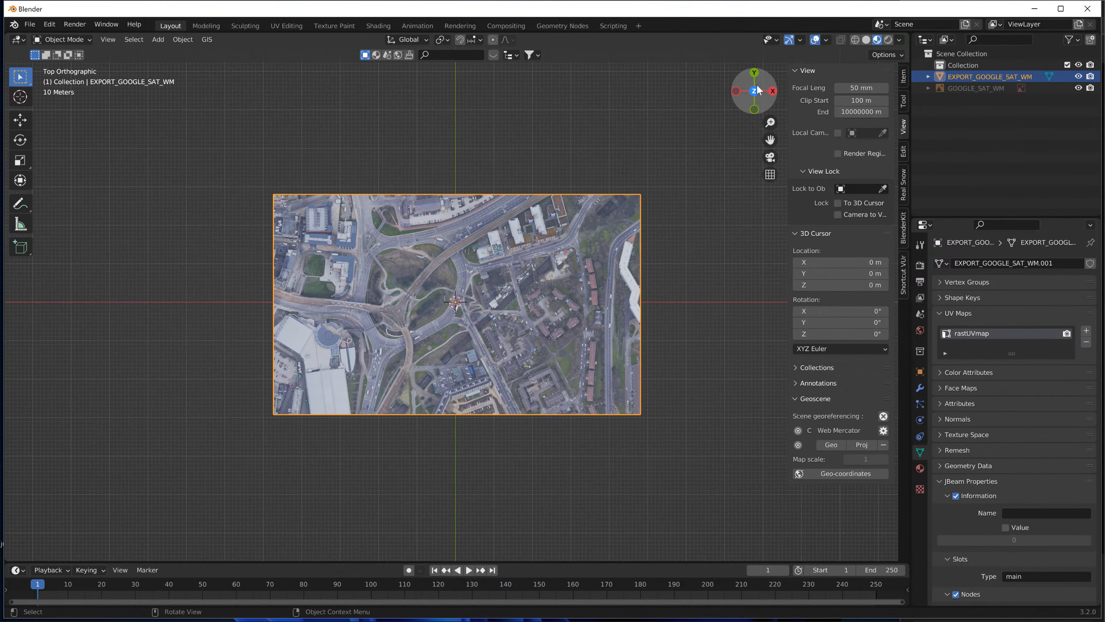
{"action": "left_click", "coordinate": [207, 39]}
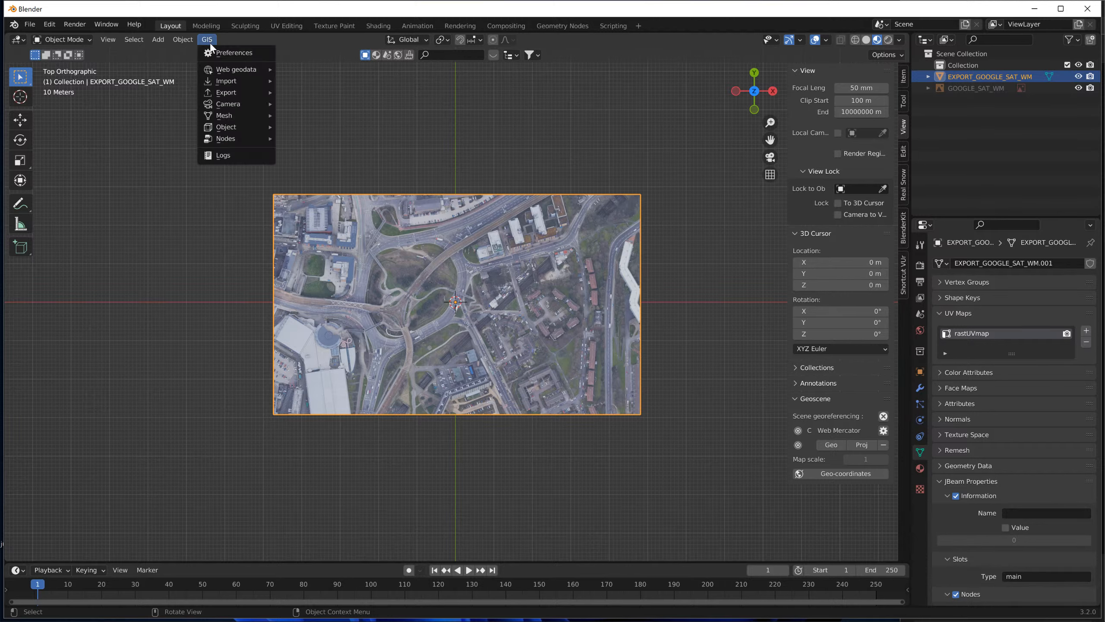
{"action": "mouse_move", "coordinate": [240, 69]}
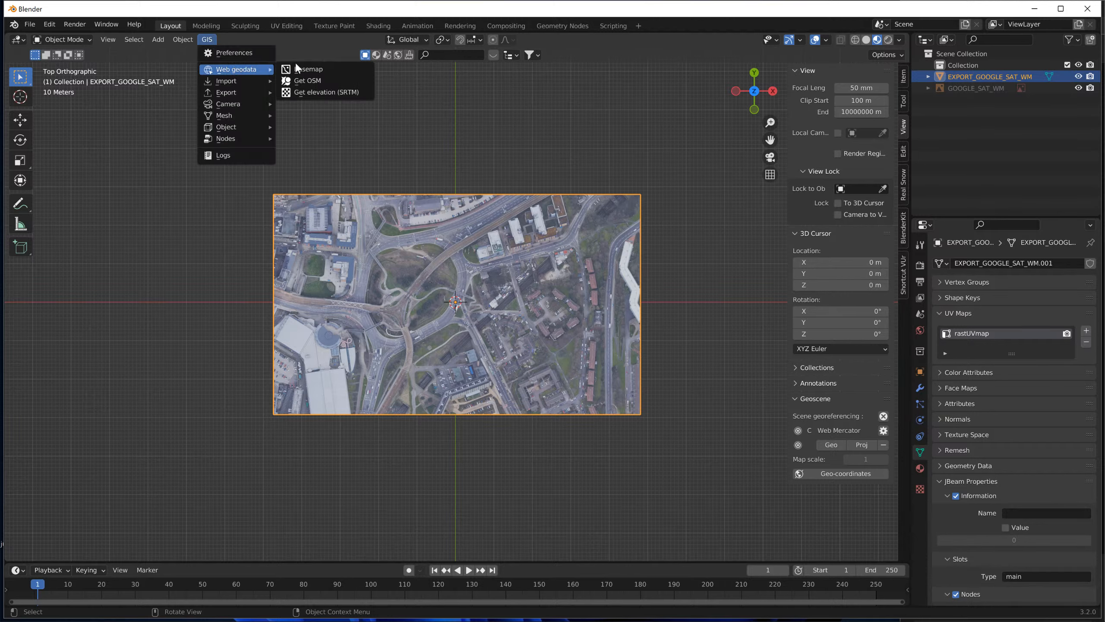
{"action": "left_click", "coordinate": [311, 92]}
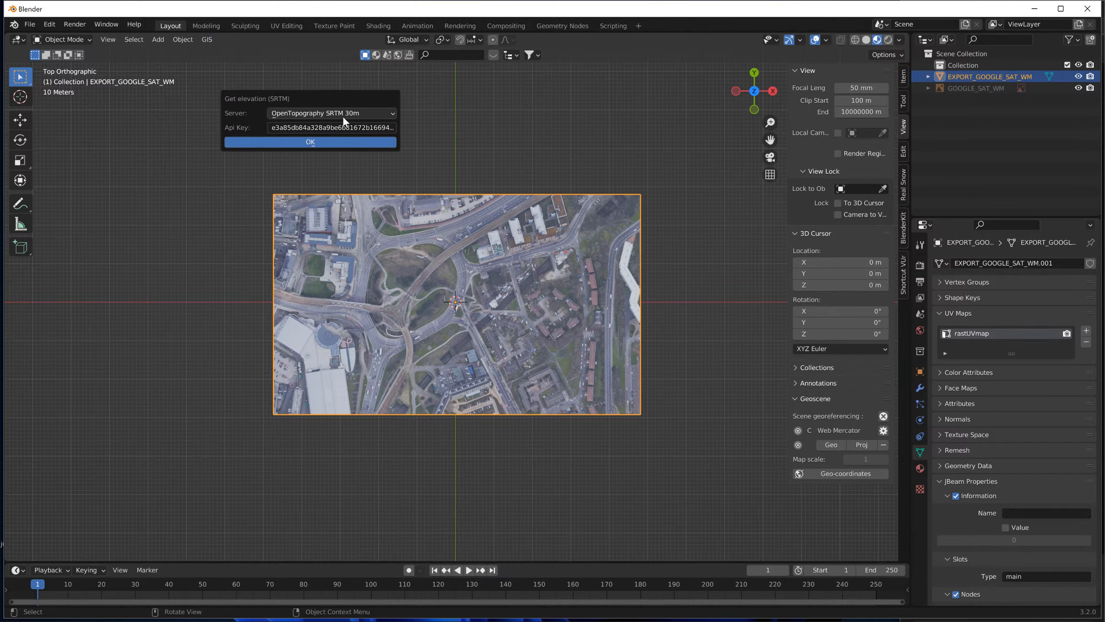
{"action": "left_click", "coordinate": [314, 141]}
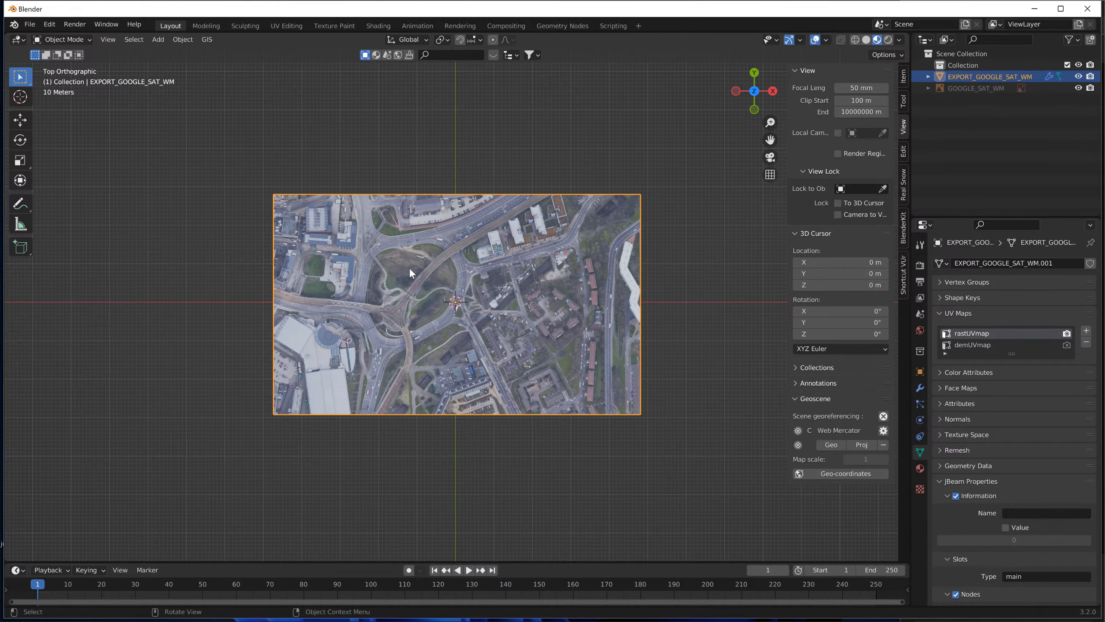
- Examine the relief of the satellite terrain around the interchange and along its edges from several angles
{"action": "middle_click_drag", "start_coordinate": [402, 276], "coordinate": [496, 335]}
{"action": "scroll", "coordinate": [498, 298], "scroll_direction": "down", "scroll_amount": 6}
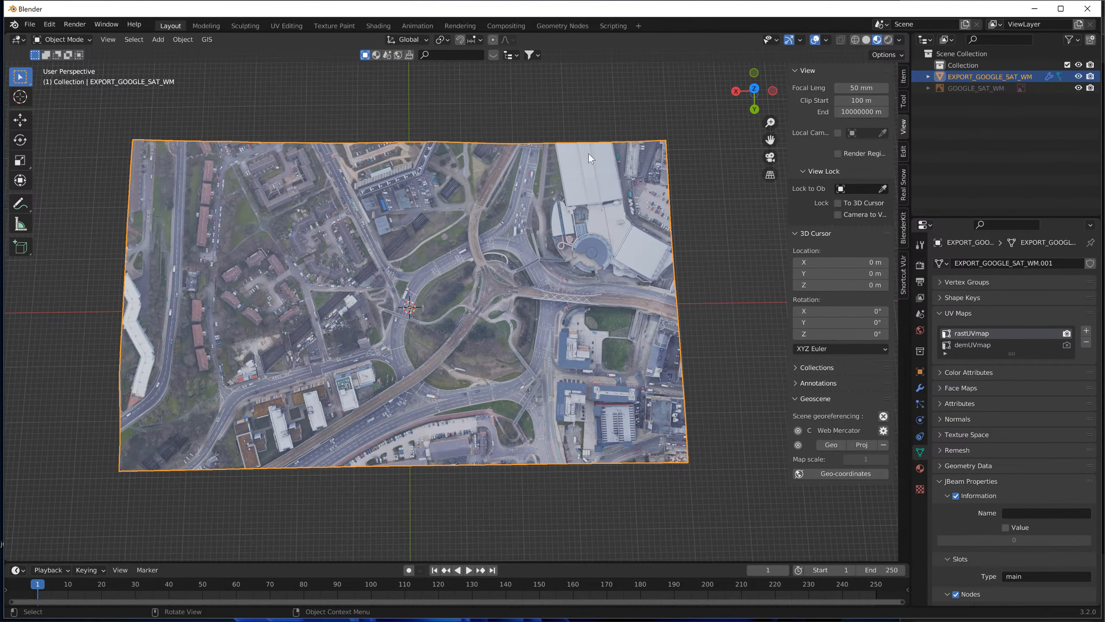
{"action": "middle_click_drag", "start_coordinate": [570, 330], "coordinate": [555, 339]}
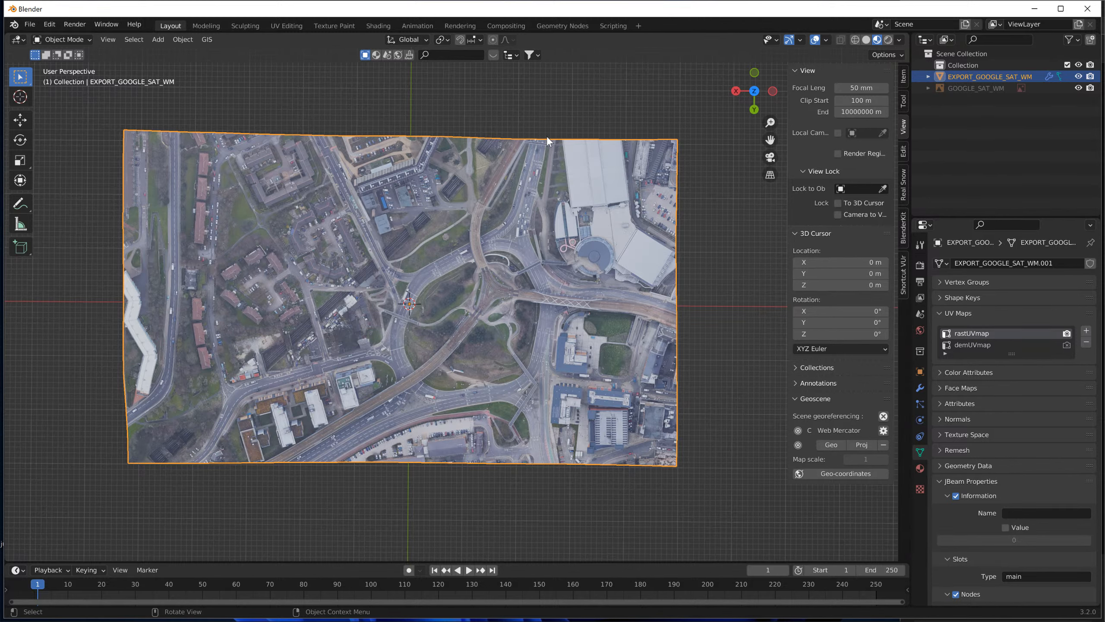
{"action": "mouse_move", "coordinate": [349, 137]}
{"action": "middle_mouse_down"}
{"action": "mouse_move", "coordinate": [339, 141]}
{"action": "mouse_move", "coordinate": [353, 153]}
{"action": "mouse_move", "coordinate": [361, 141]}
{"action": "mouse_move", "coordinate": [345, 141]}
{"action": "middle_mouse_up"}
{"action": "middle_click_drag", "start_coordinate": [371, 271], "coordinate": [370, 232]}
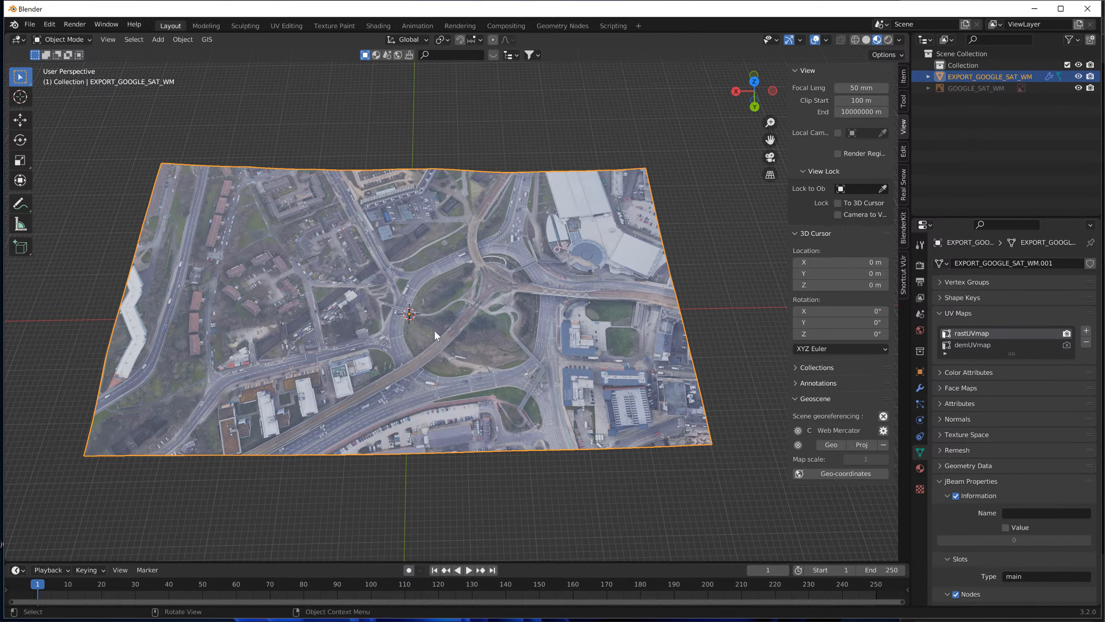
{"action": "middle_click_drag", "start_coordinate": [411, 274], "coordinate": [430, 338]}
{"action": "middle_click_drag", "start_coordinate": [453, 301], "coordinate": [442, 217]}
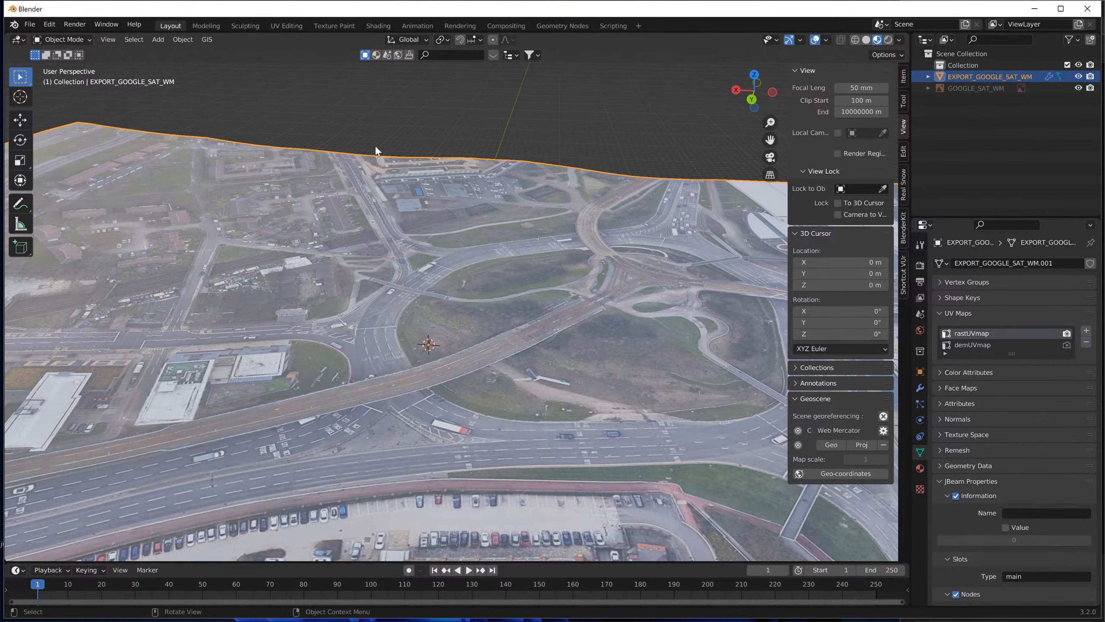
{"action": "middle_click_drag", "start_coordinate": [375, 145], "coordinate": [382, 145]}
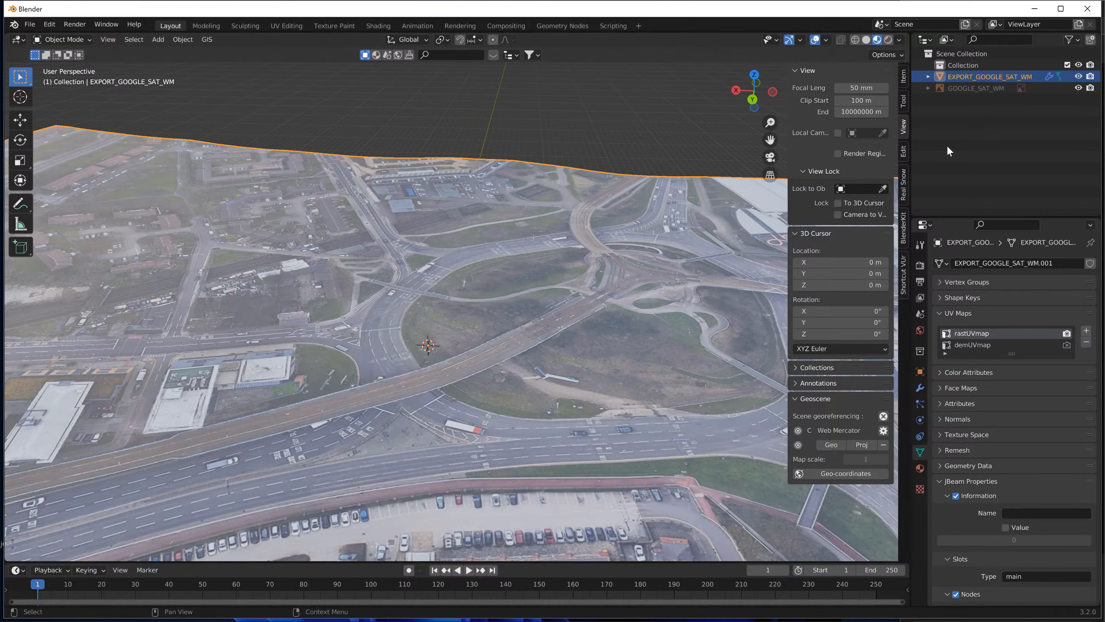
- Apply the DEM subdivision modifier and the DEM.001 displacement modifier to the satellite terrain mesh
{"action": "left_click", "coordinate": [922, 404]}
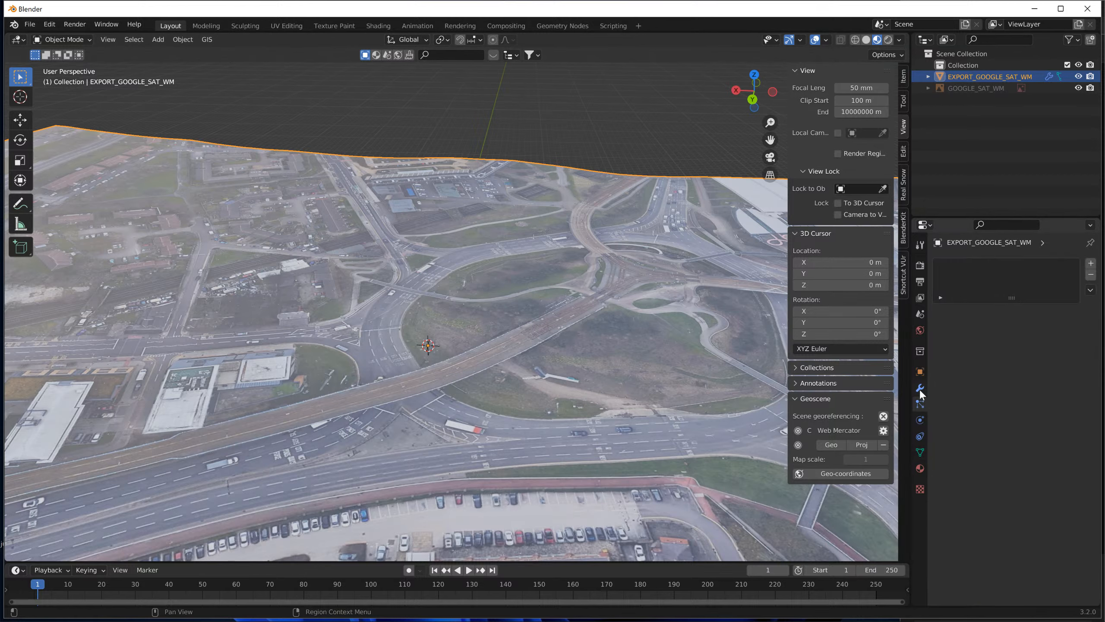
{"action": "left_click", "coordinate": [921, 389]}
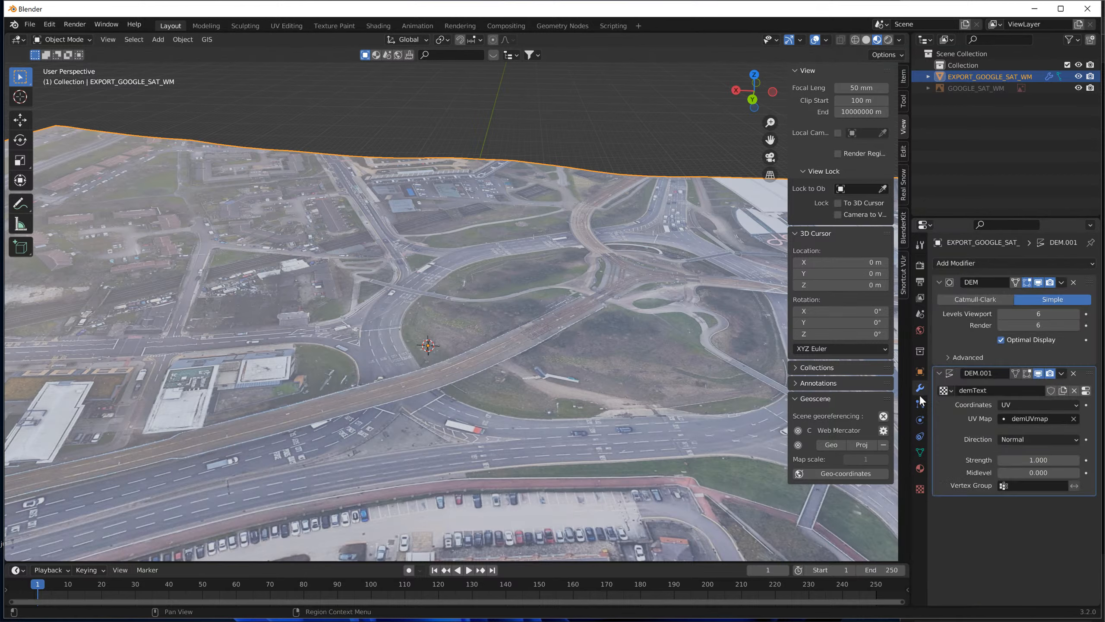
{"action": "left_click", "coordinate": [1062, 284]}
{"action": "left_click", "coordinate": [1045, 293]}
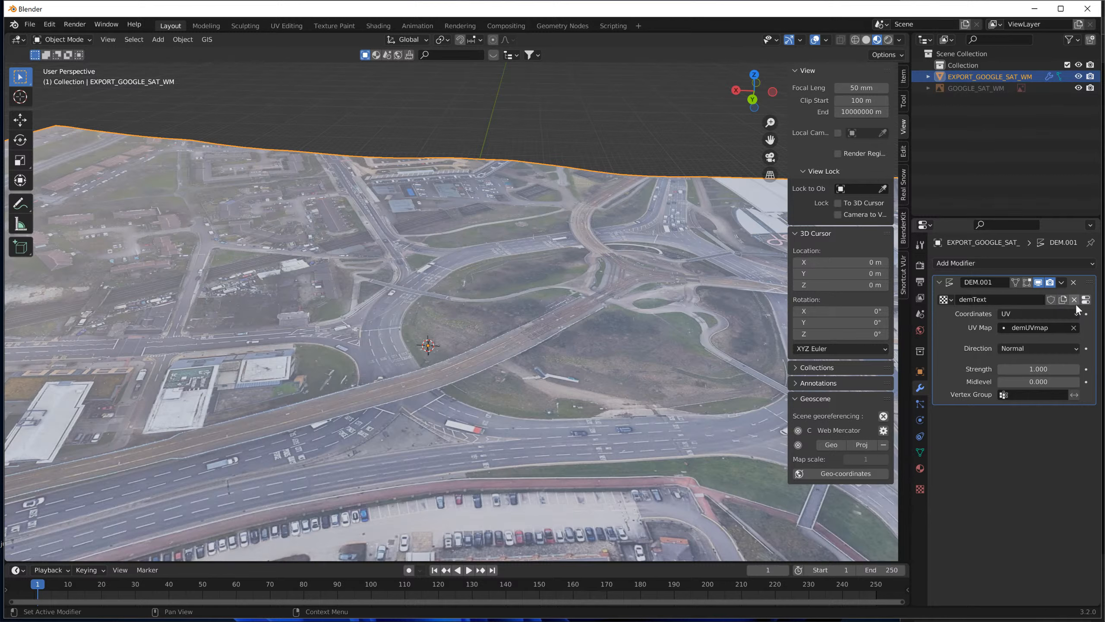
{"action": "left_click", "coordinate": [1065, 283]}
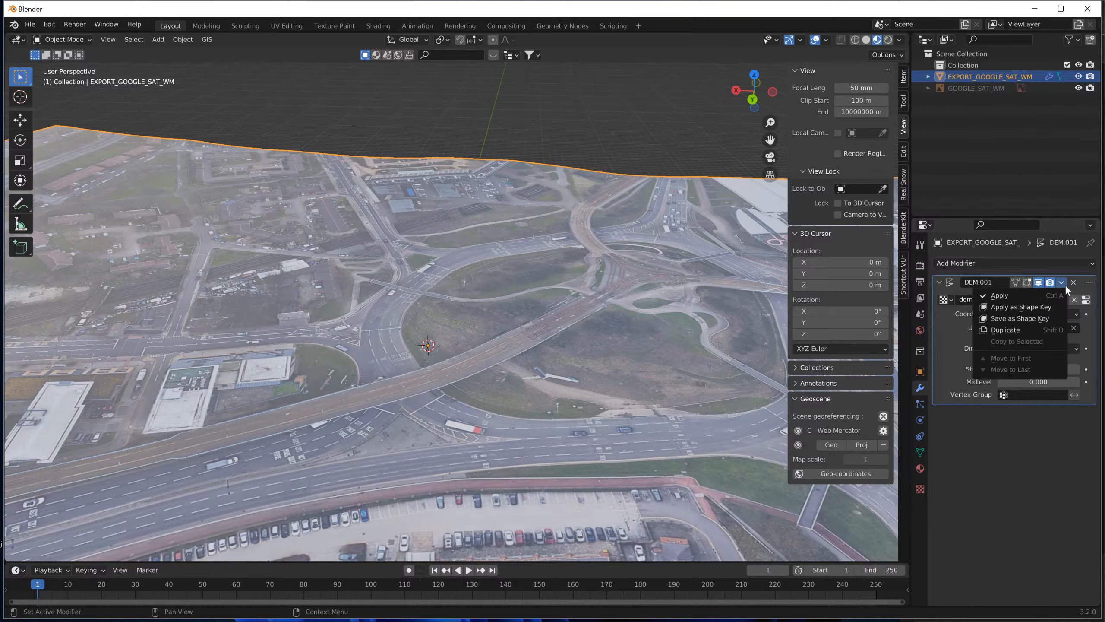
{"action": "left_click", "coordinate": [1043, 296]}
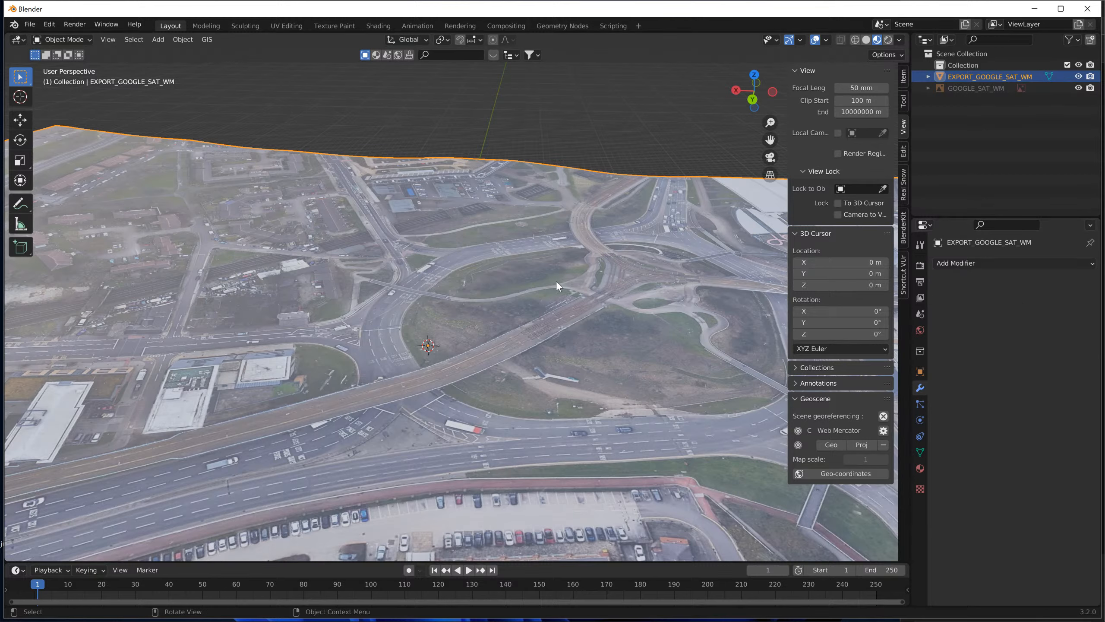
{"action": "middle_click_drag", "start_coordinate": [501, 238], "coordinate": [195, 107]}
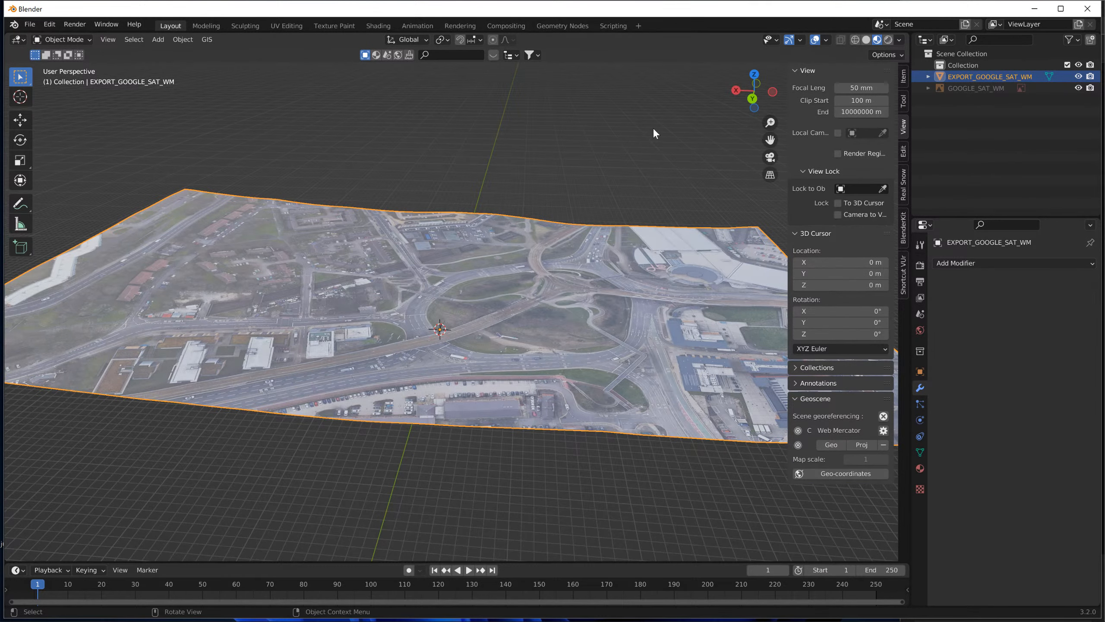
{"action": "key", "text": "KP_7"}
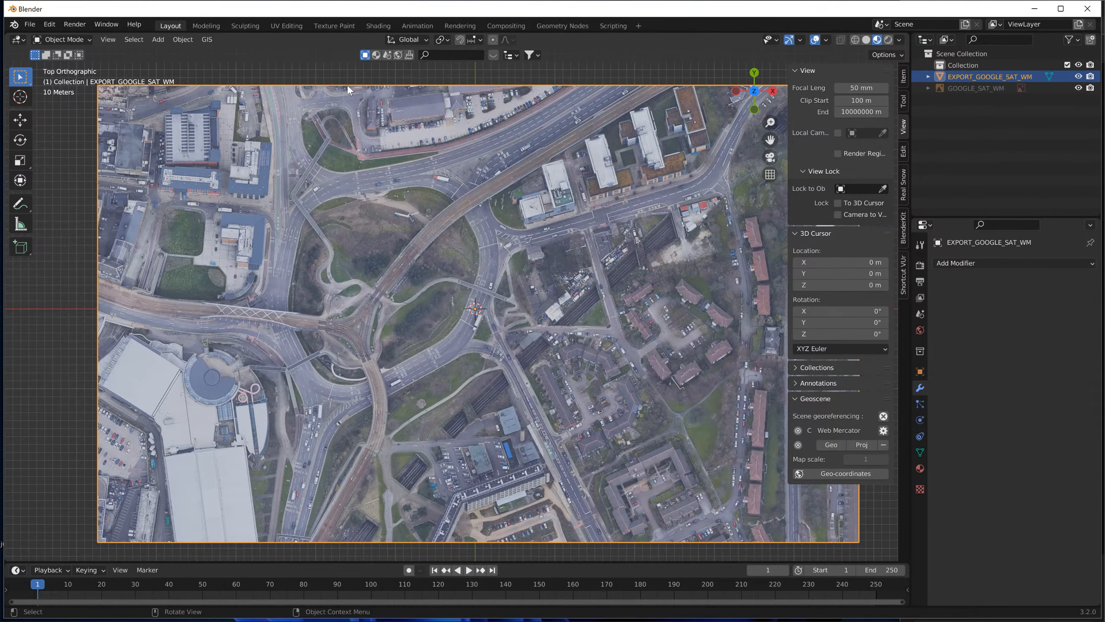
{"action": "left_click", "coordinate": [76, 42]}
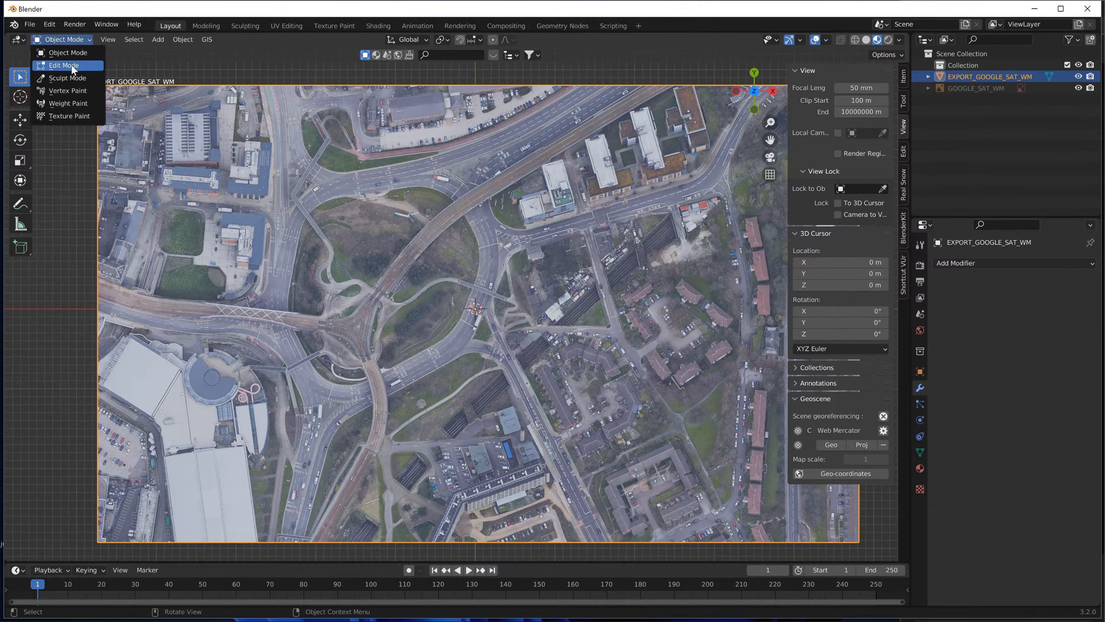
{"action": "left_click", "coordinate": [64, 65]}
{"action": "scroll", "coordinate": [560, 161], "scroll_direction": "down", "scroll_amount": 2}
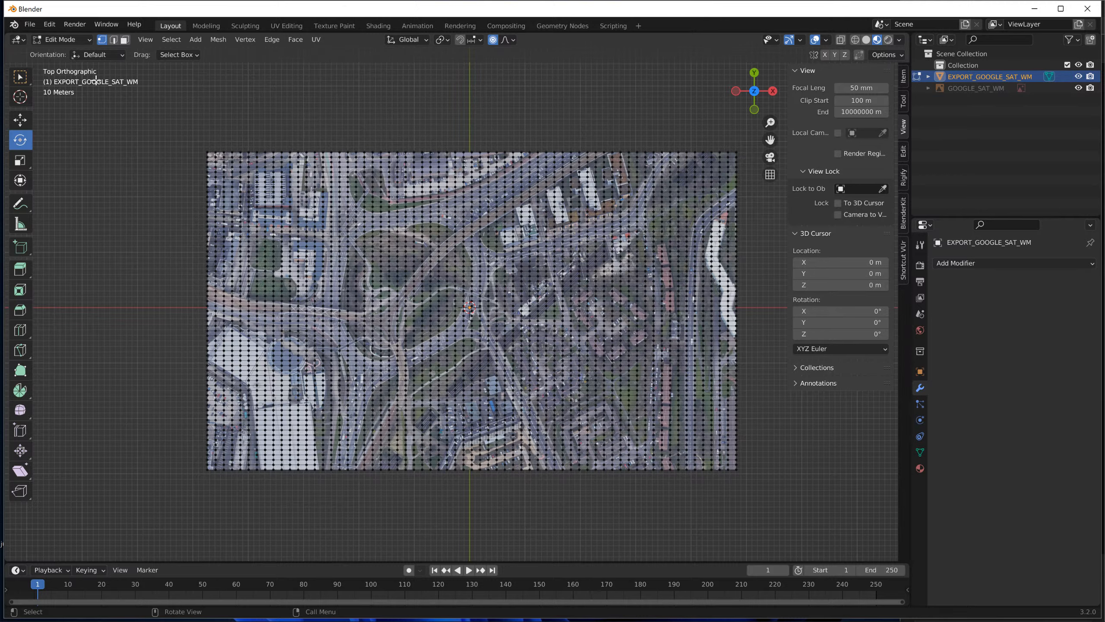
{"action": "left_click", "coordinate": [293, 39]}
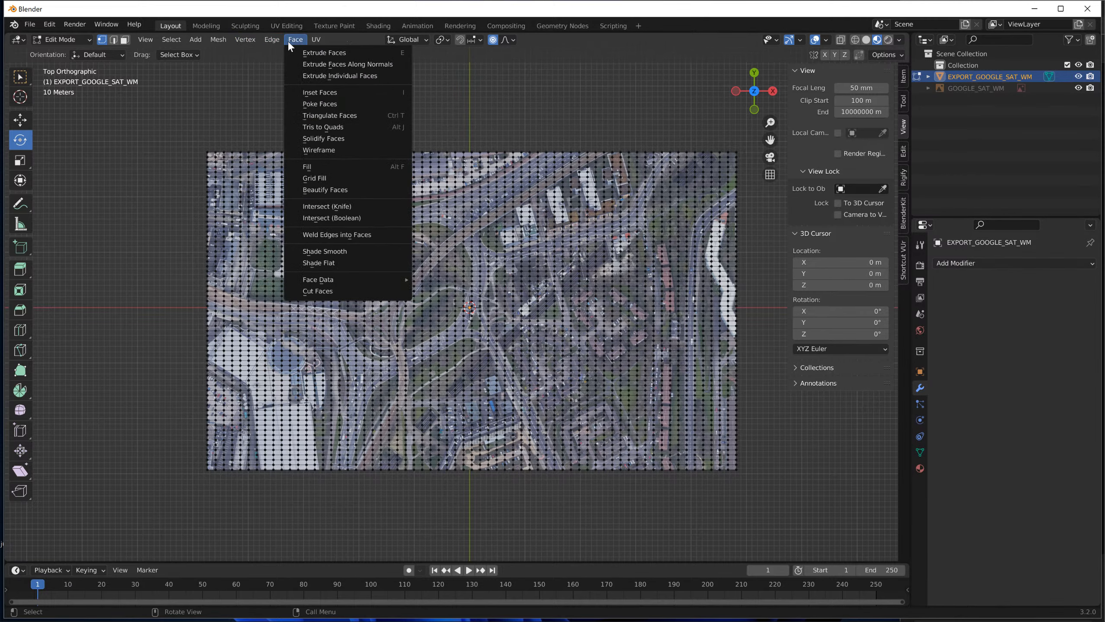
{"action": "left_click", "coordinate": [87, 44]}
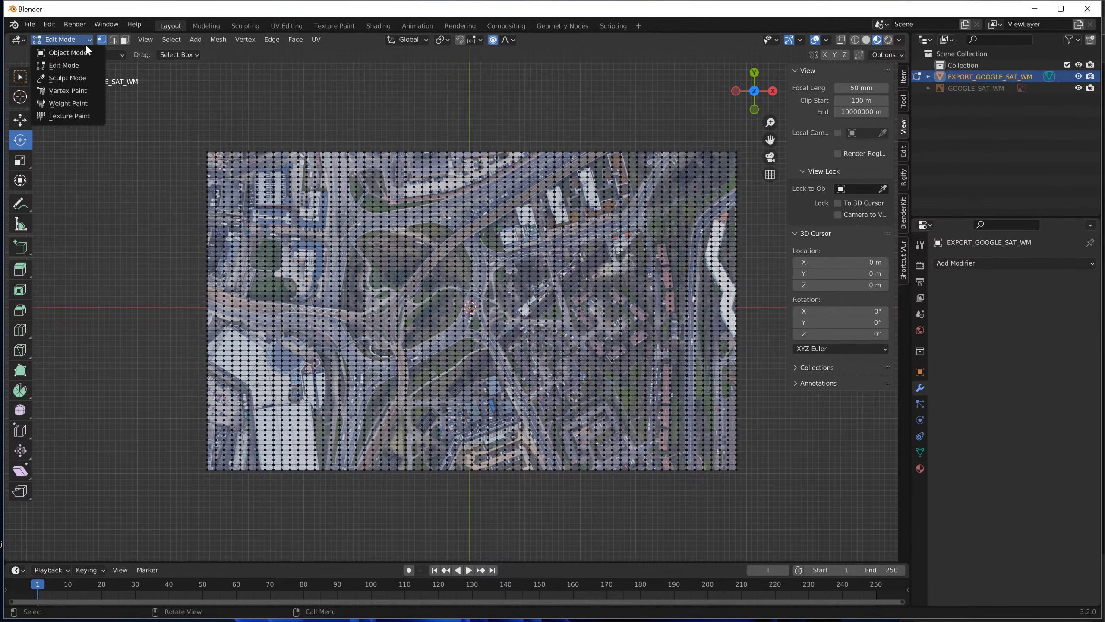
{"action": "left_click", "coordinate": [85, 52]}
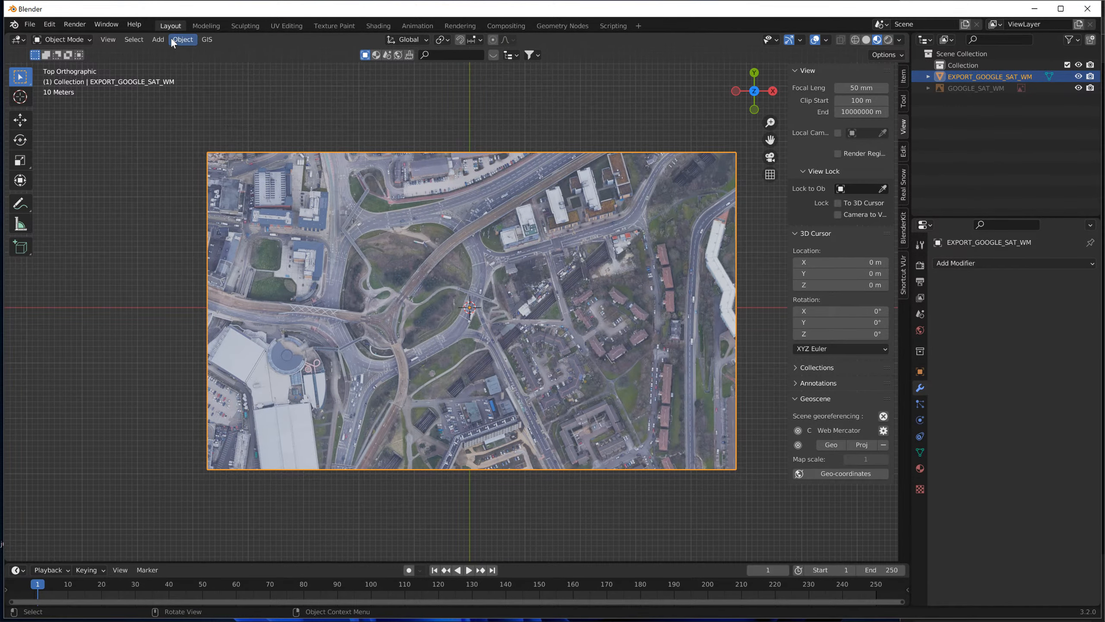
- Add a cube mesh at the centre of the satellite terrain
{"action": "left_click", "coordinate": [158, 39]}
{"action": "mouse_move", "coordinate": [196, 52]}
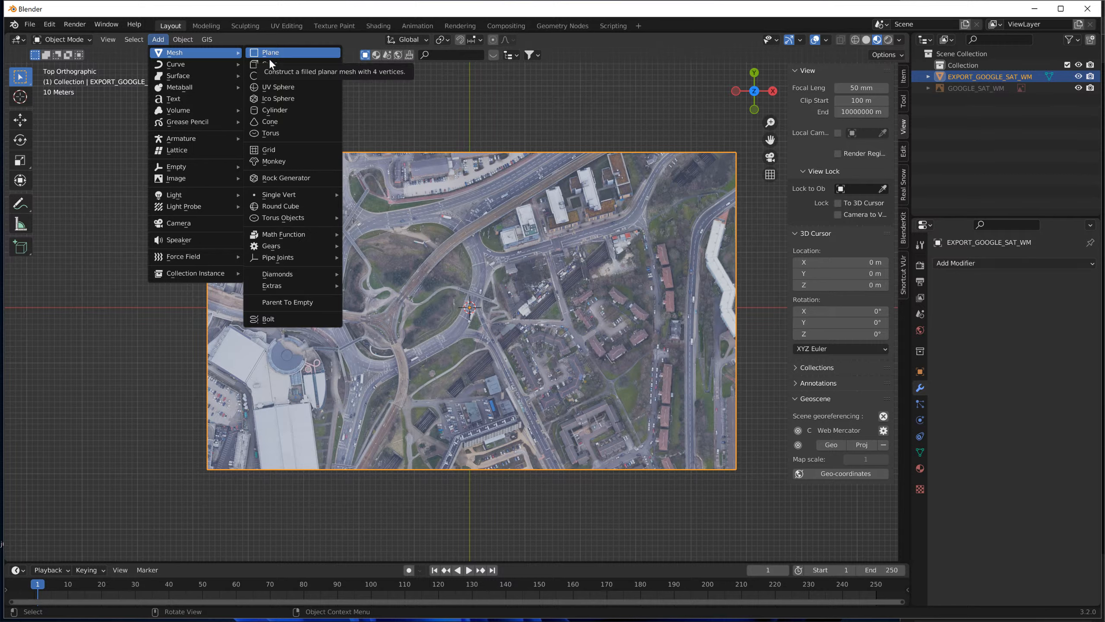
{"action": "left_click", "coordinate": [269, 61]}
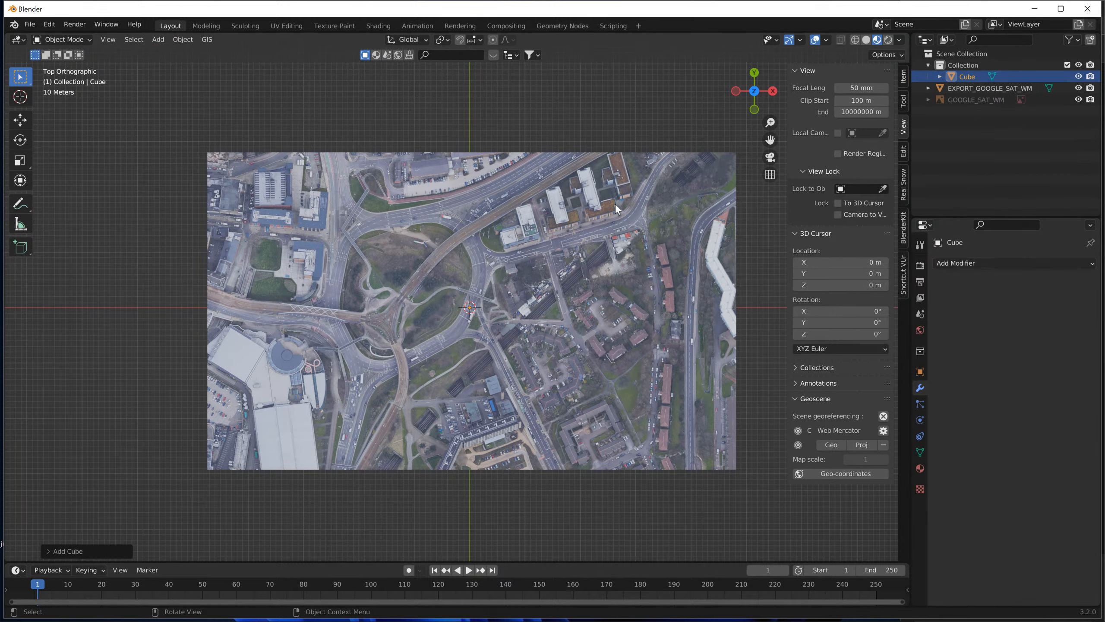
{"action": "key", "text": "z"}
{"action": "left_click", "coordinate": [618, 270]}
{"action": "right_click", "coordinate": [498, 145]}
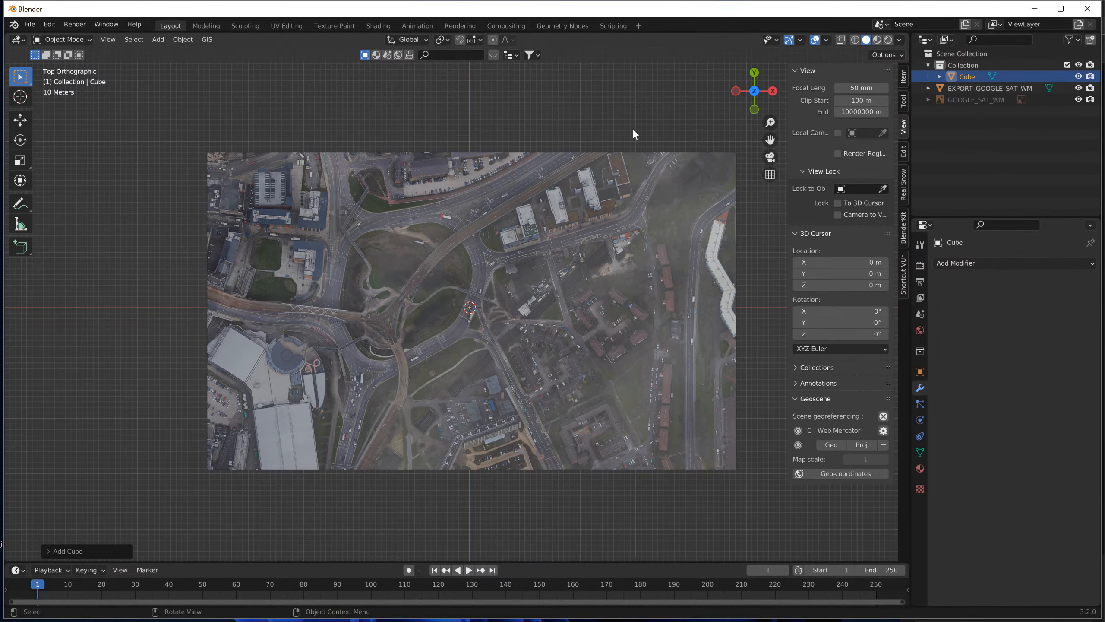
{"action": "key", "text": "z"}
{"action": "left_click", "coordinate": [632, 244]}
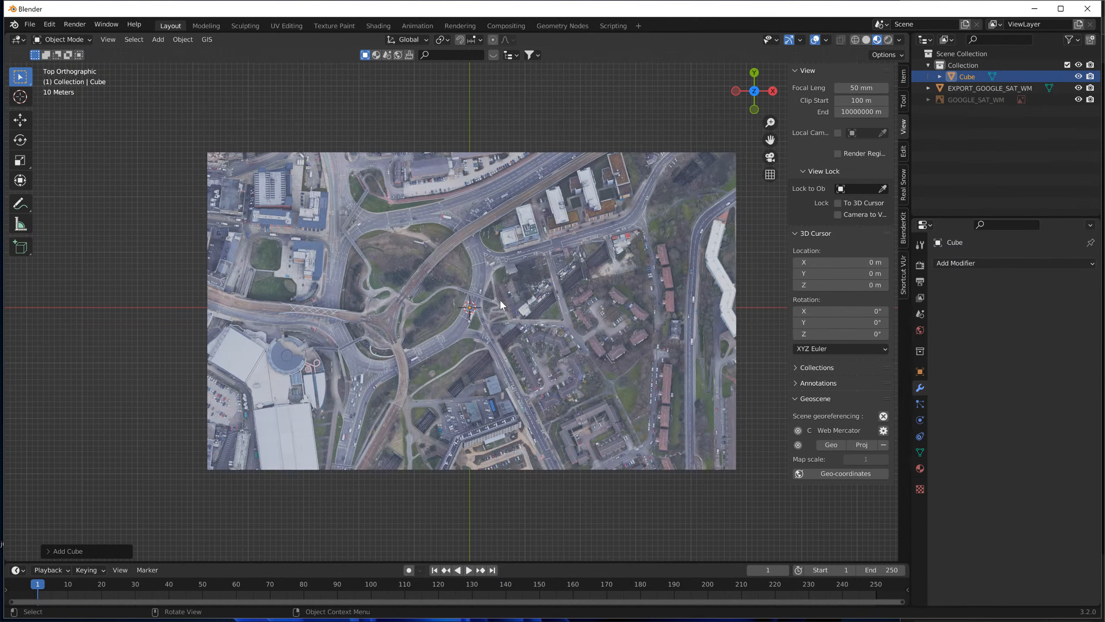
- Scale the new cube up uniformly by a factor of about 105 over the centre of the terrain
{"action": "key", "text": "s"}
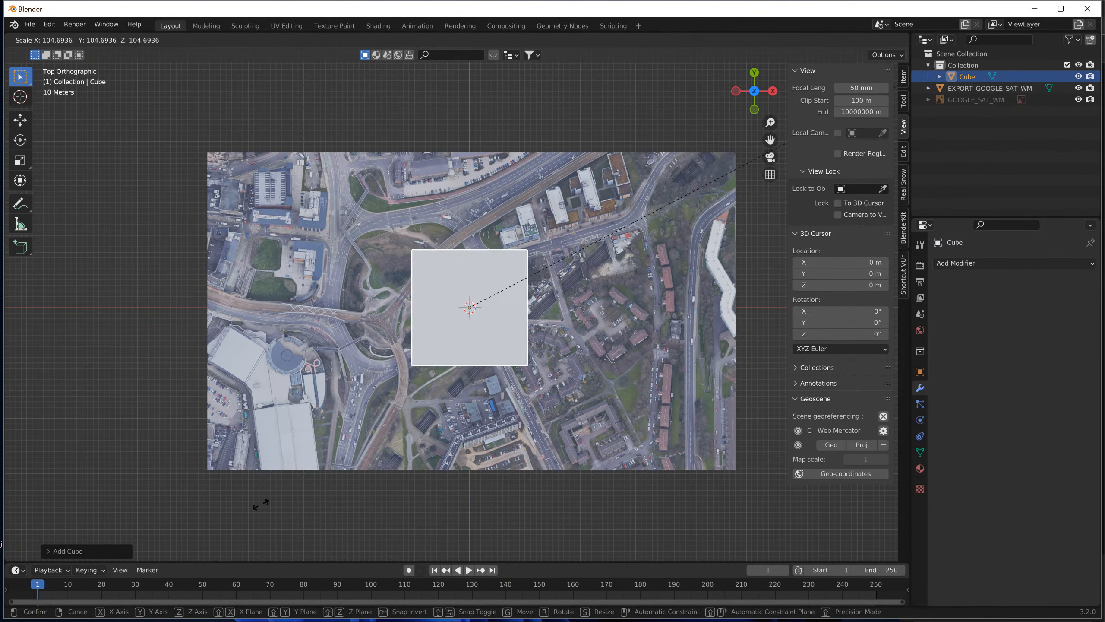
{"action": "left_click", "coordinate": [256, 508]}
{"action": "key", "text": "s"}
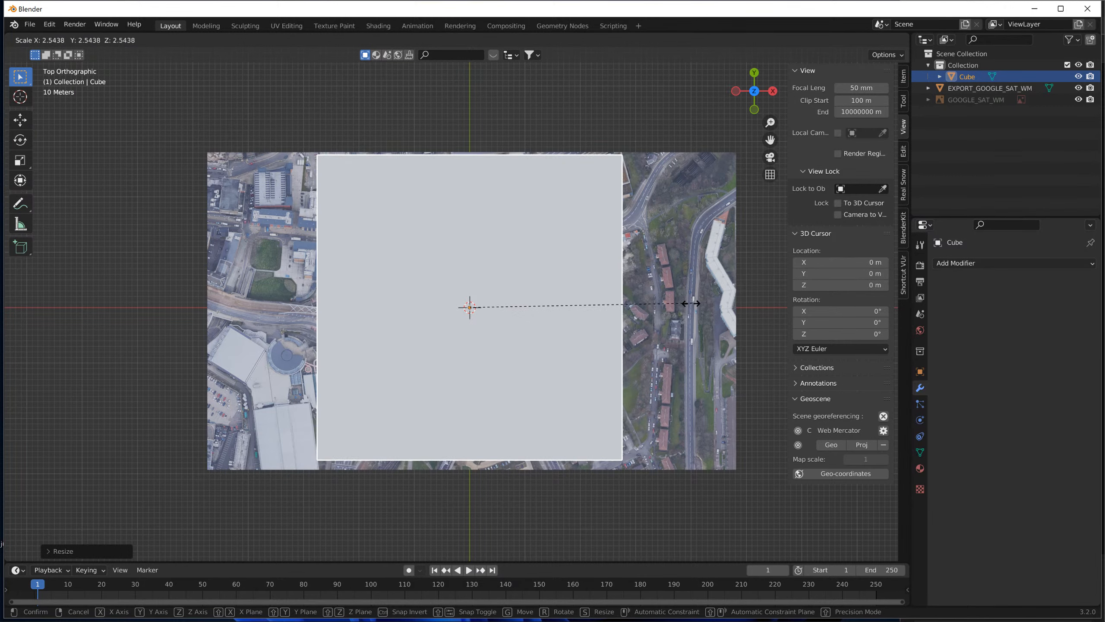
{"action": "key", "text": "Escape"}
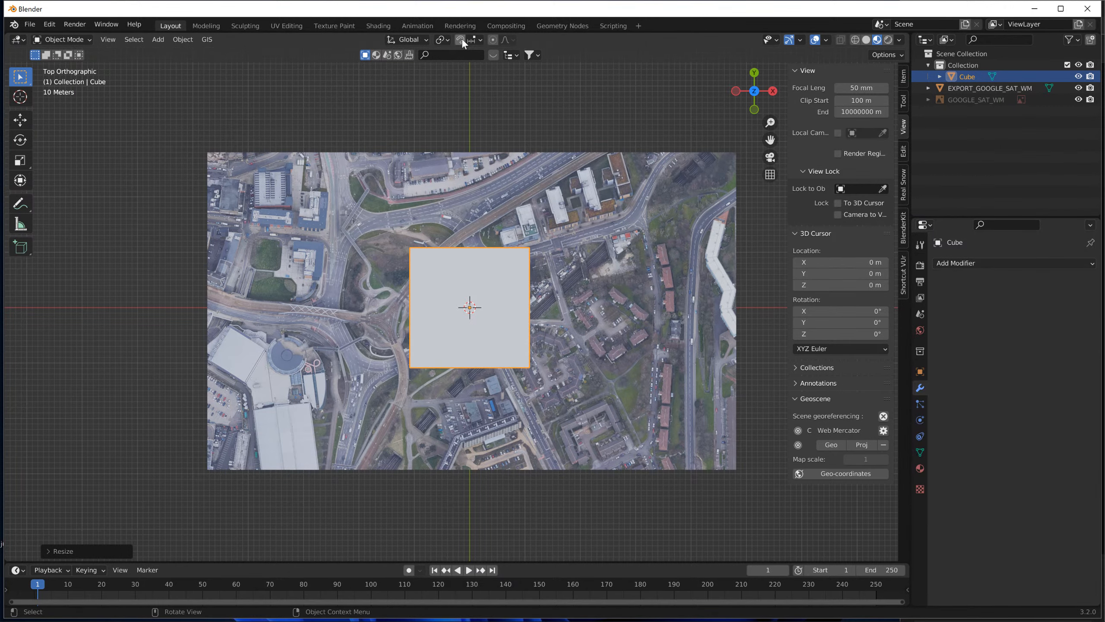
- Scale the cube up uniformly by a factor of about 2.6 so it spans the terrain's full Y extent
{"action": "key", "text": "s"}
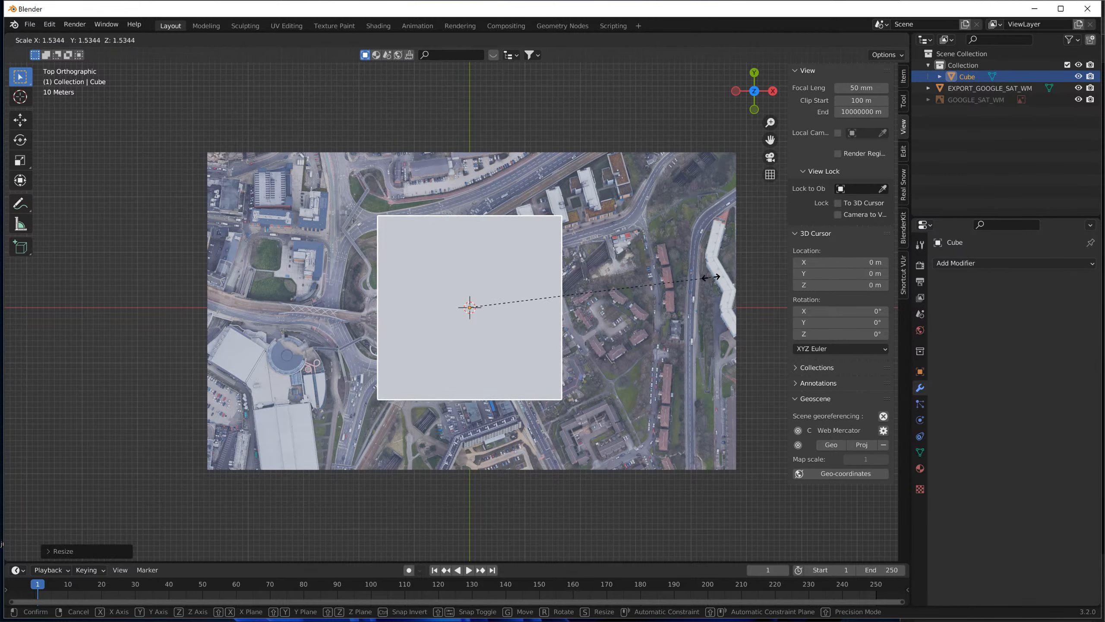
{"action": "key", "text": "Escape"}
{"action": "key", "text": "s"}
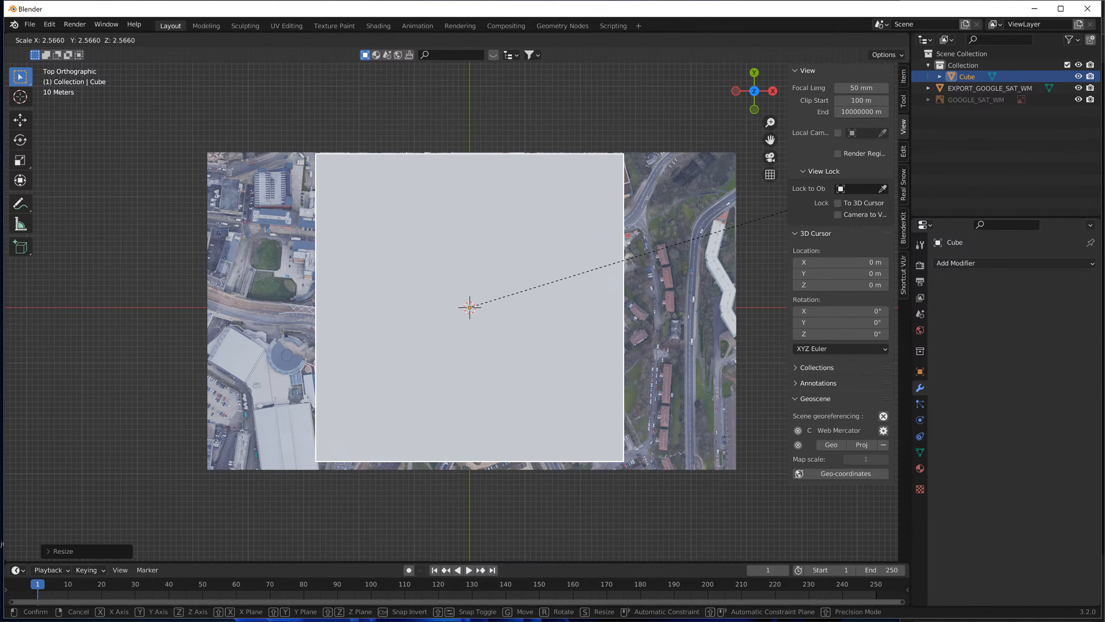
{"action": "left_click", "coordinate": [898, 174]}
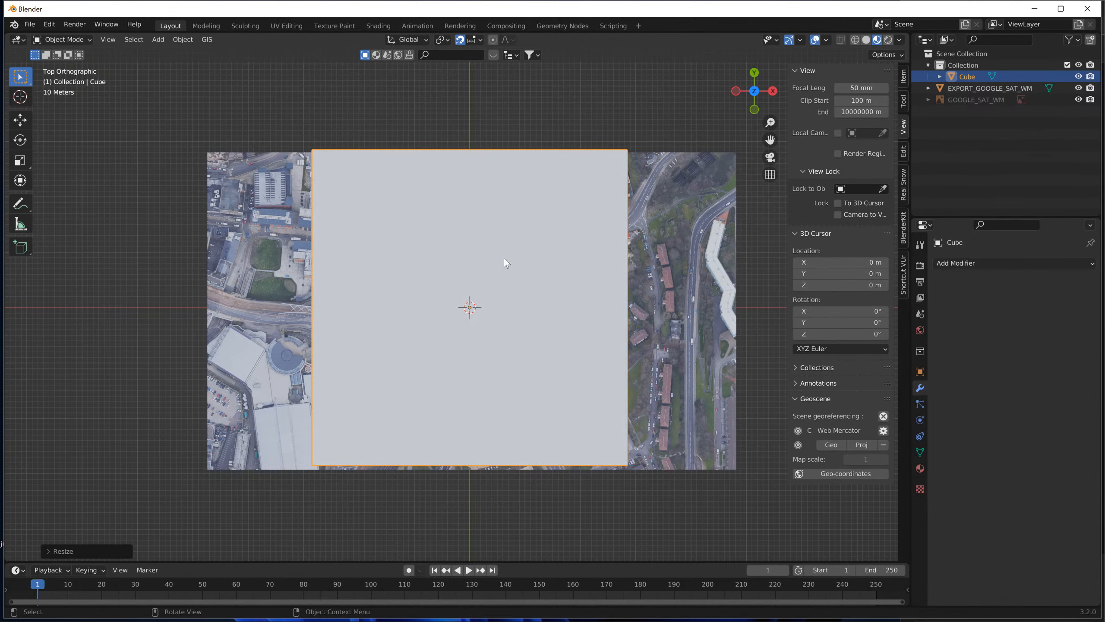
- Move the cube to the terrain's +X edge, and from there 390 m toward -X to line up with the opposite edge
{"action": "key", "text": "g"}
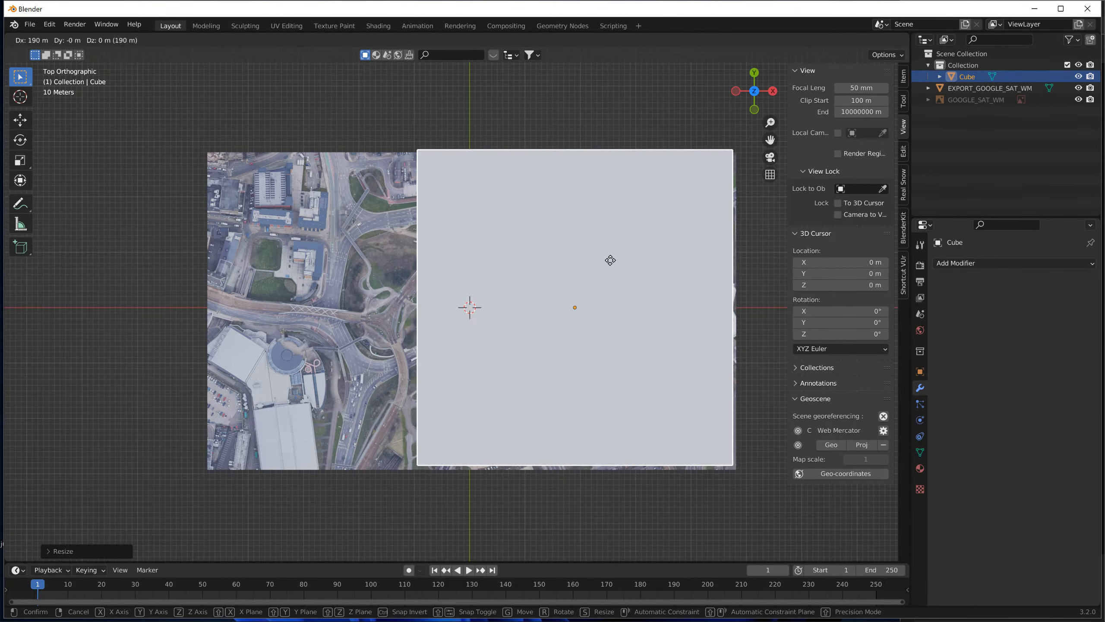
{"action": "left_click", "coordinate": [612, 261]}
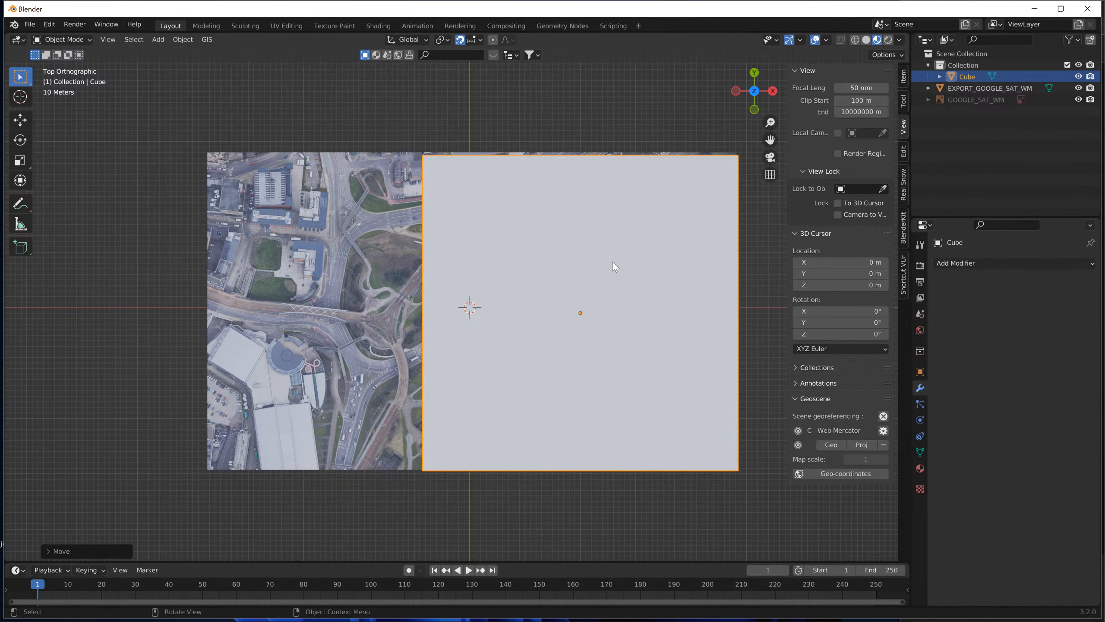
{"action": "key", "text": "g"}
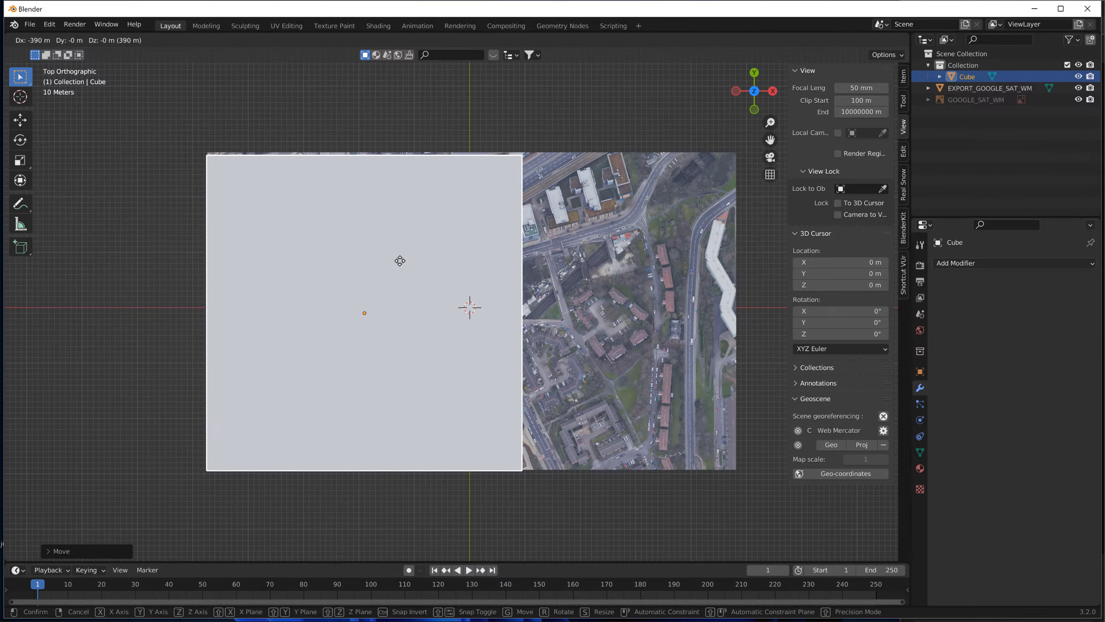
{"action": "left_click", "coordinate": [400, 260]}
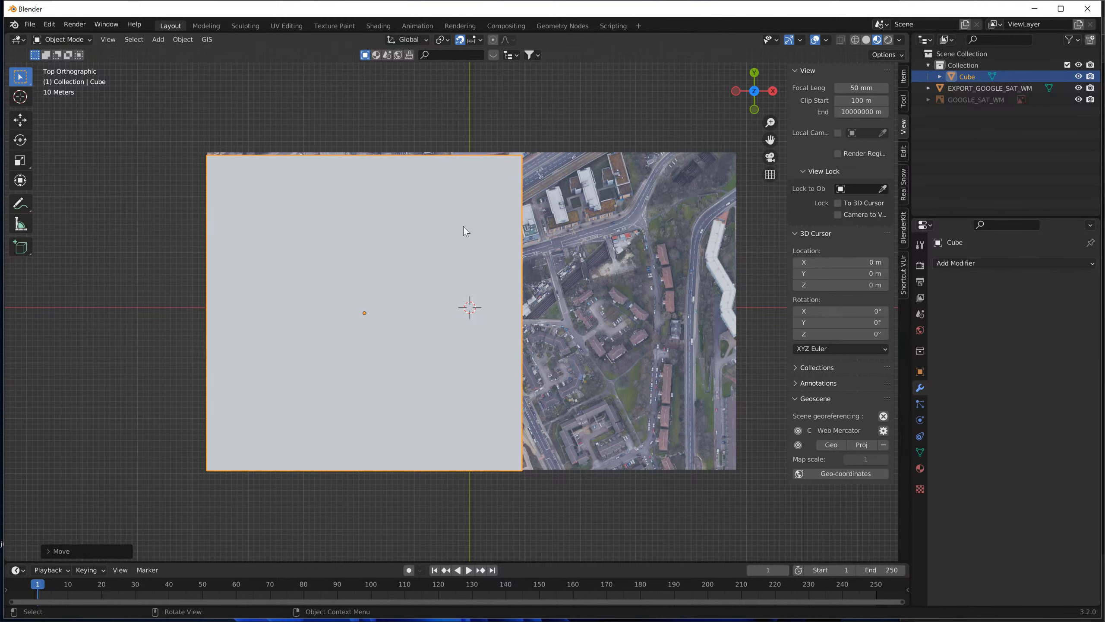
- Enlarge the cube slightly and nudge it so its corner meets the terrain's -X, +Y corner
{"action": "key", "text": "s"}
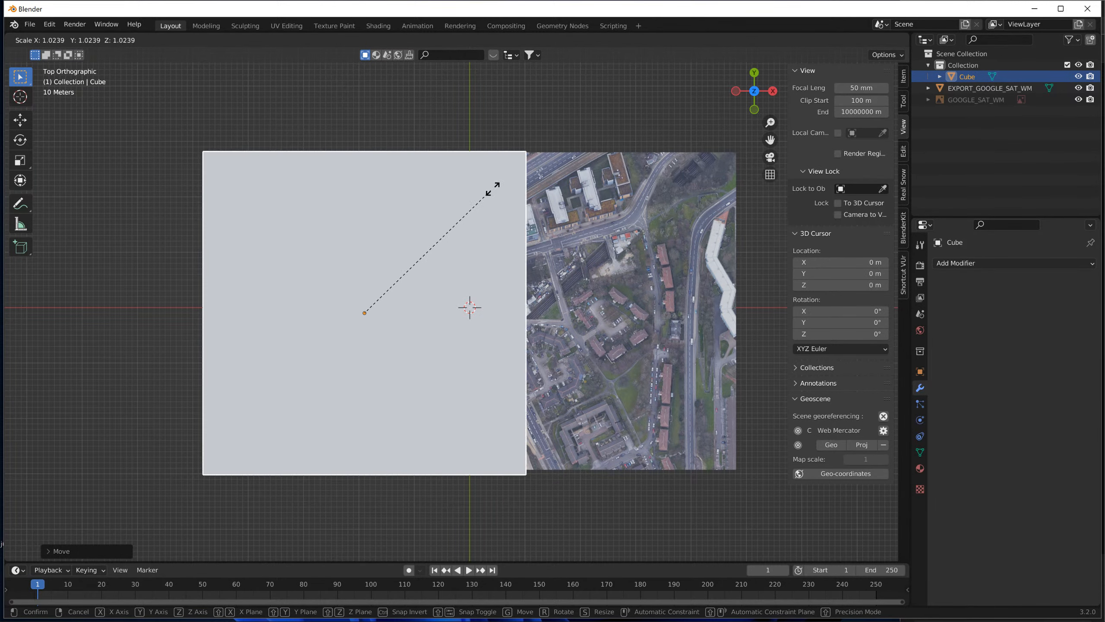
{"action": "left_click", "coordinate": [451, 248]}
{"action": "scroll", "coordinate": [317, 210], "scroll_direction": "up", "scroll_amount": 2}
{"action": "middle_click_drag", "start_coordinate": [318, 211], "coordinate": [511, 297], "text": "shift"}
{"action": "key", "text": "g"}
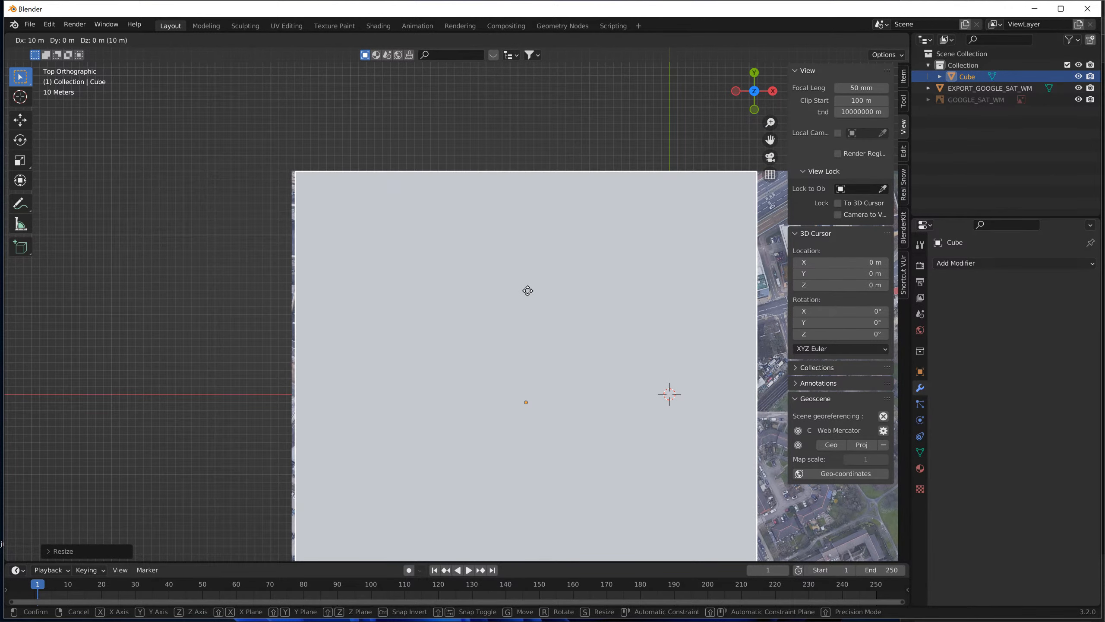
{"action": "left_click", "coordinate": [516, 288]}
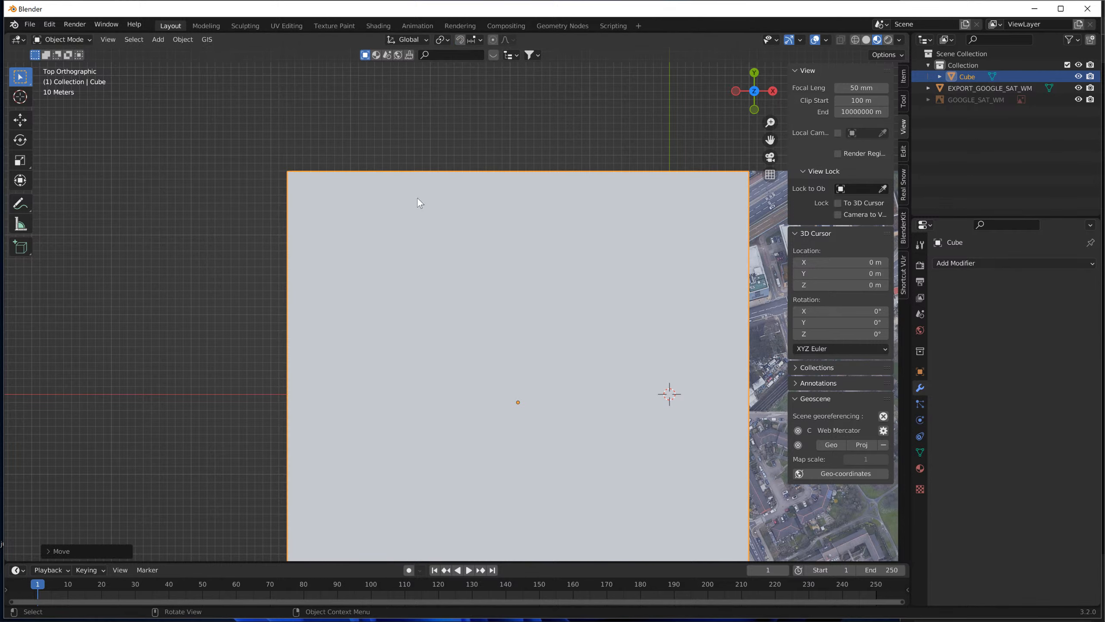
{"action": "key", "text": "g"}
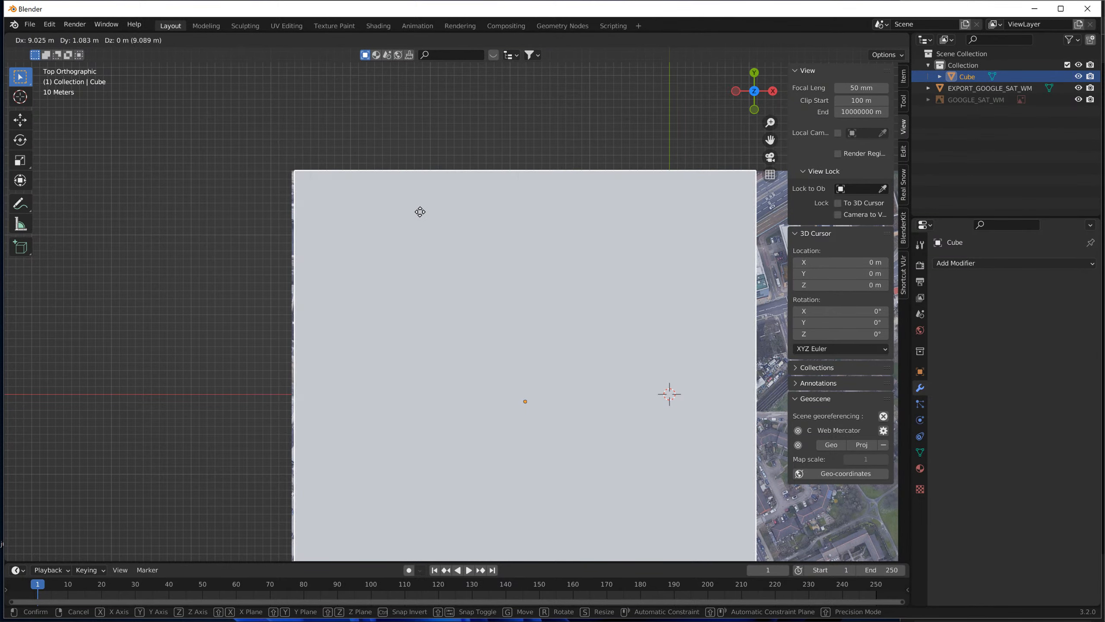
{"action": "left_click", "coordinate": [419, 213]}
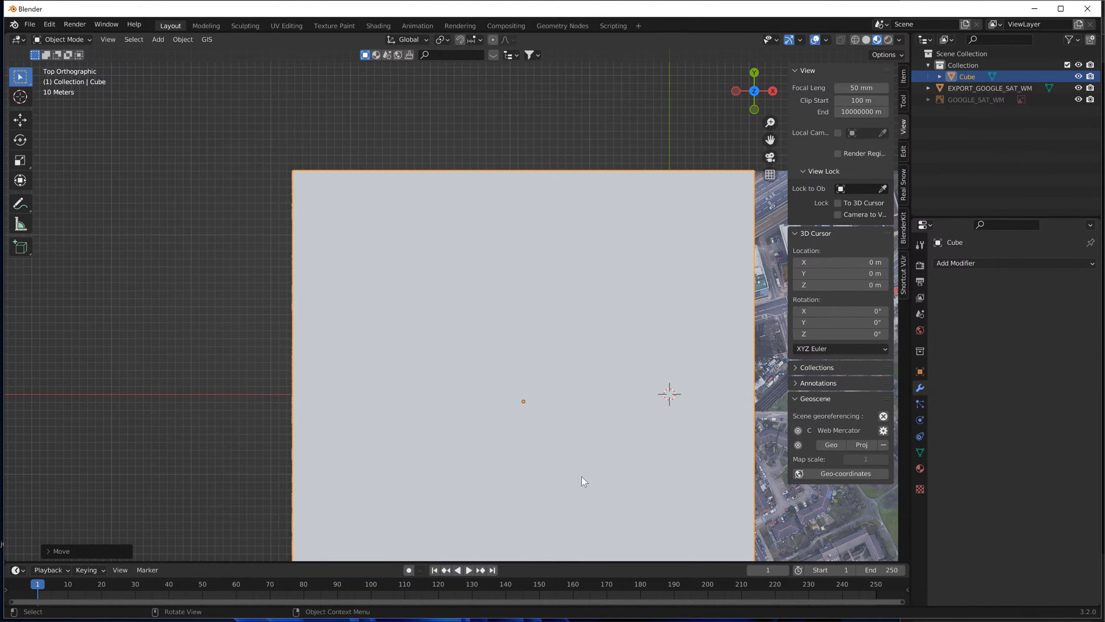
- Scale the cube down by a factor of about 0.99 and nudge it flush with the terrain's three adjoining edges
{"action": "middle_click_drag", "start_coordinate": [582, 476], "coordinate": [488, 348], "text": "shift"}
{"action": "key", "text": "s"}
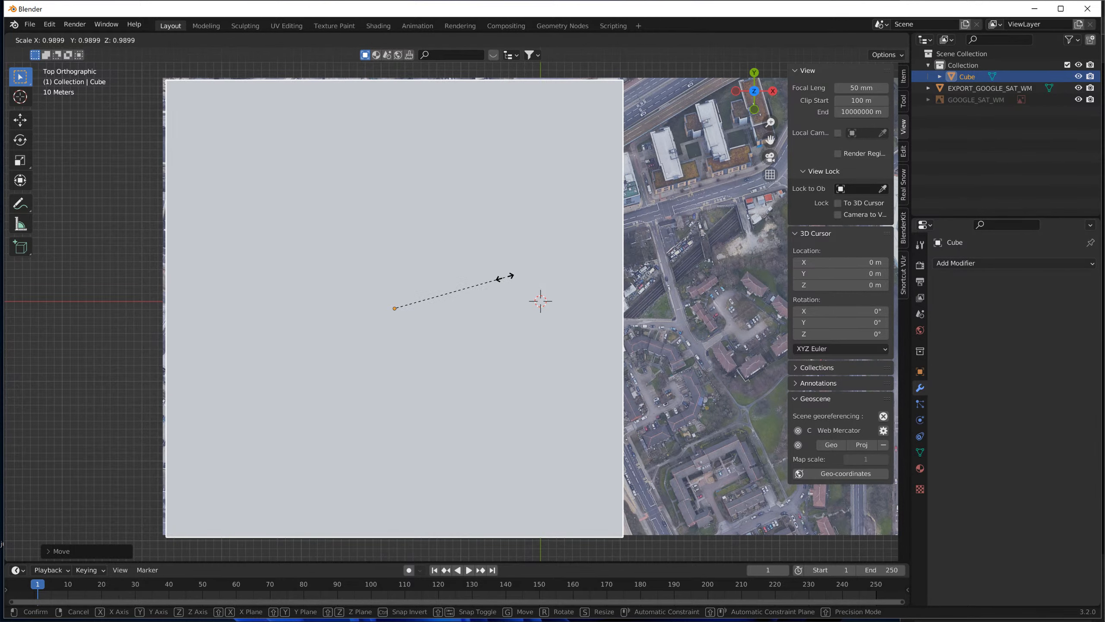
{"action": "left_click", "coordinate": [509, 274]}
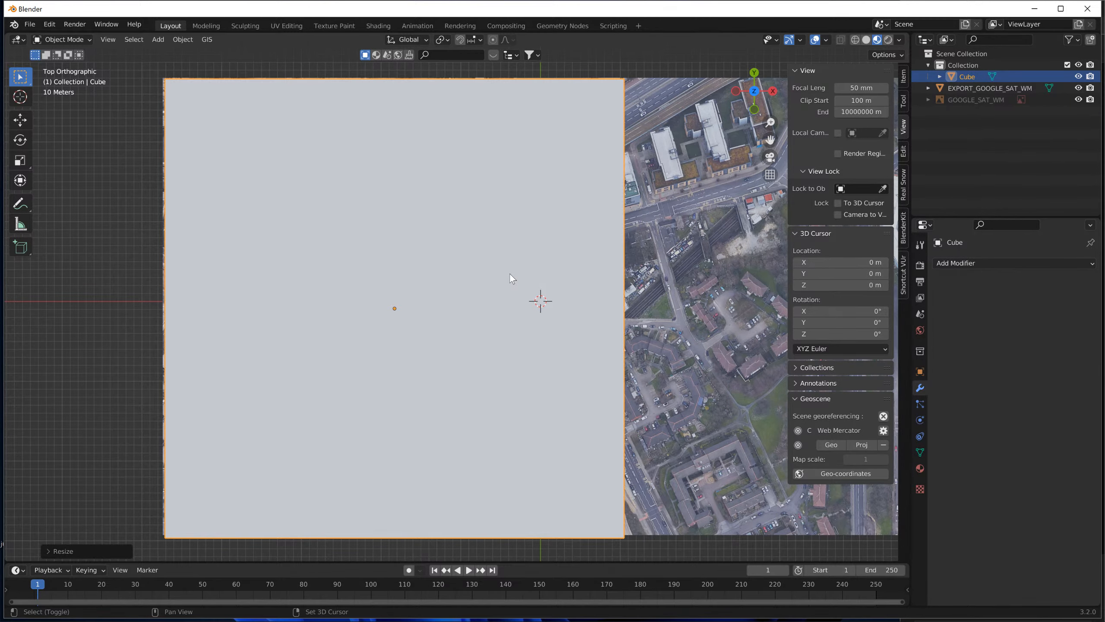
{"action": "key", "text": "g"}
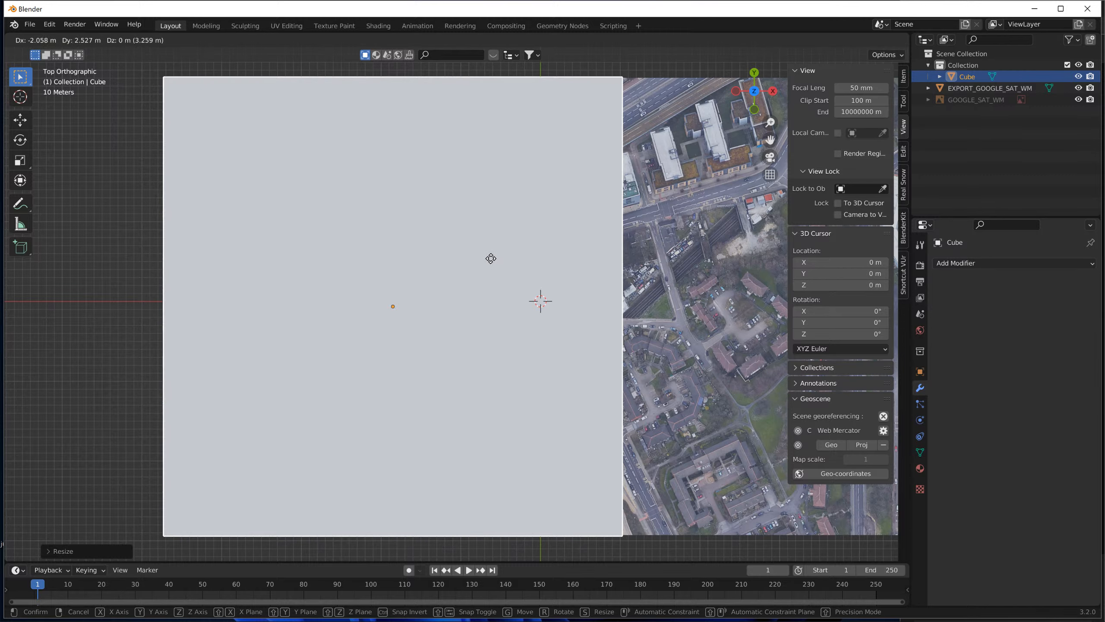
{"action": "left_click", "coordinate": [489, 257]}
- Select the satellite terrain mesh, check its grid against the cube in wireframe shading, and restore material preview shading
{"action": "left_click", "coordinate": [663, 132]}
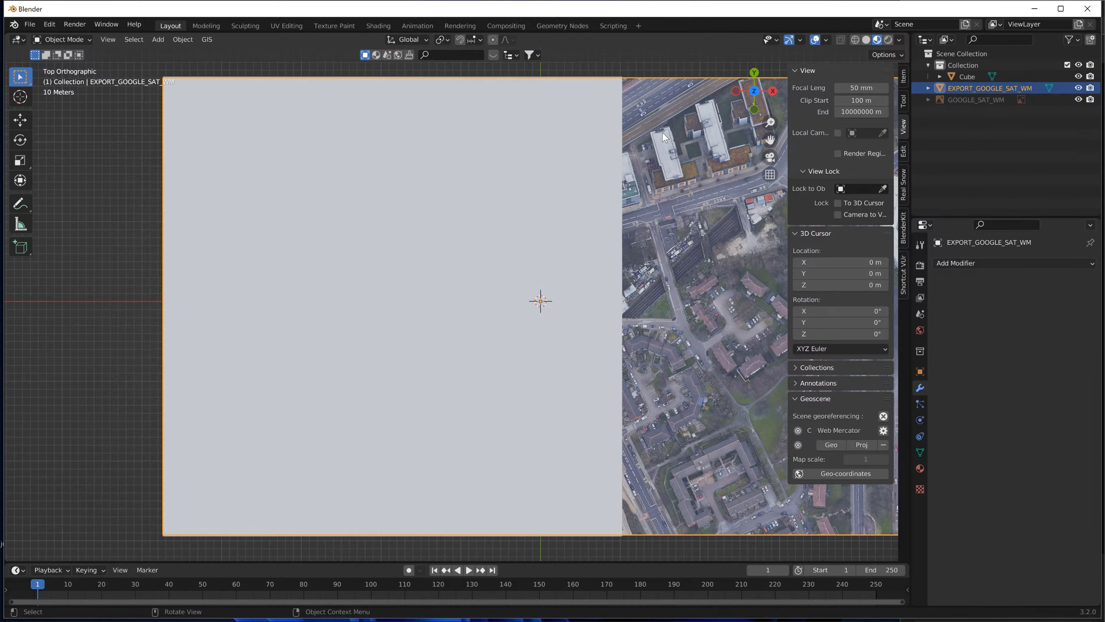
{"action": "left_click", "coordinate": [839, 40]}
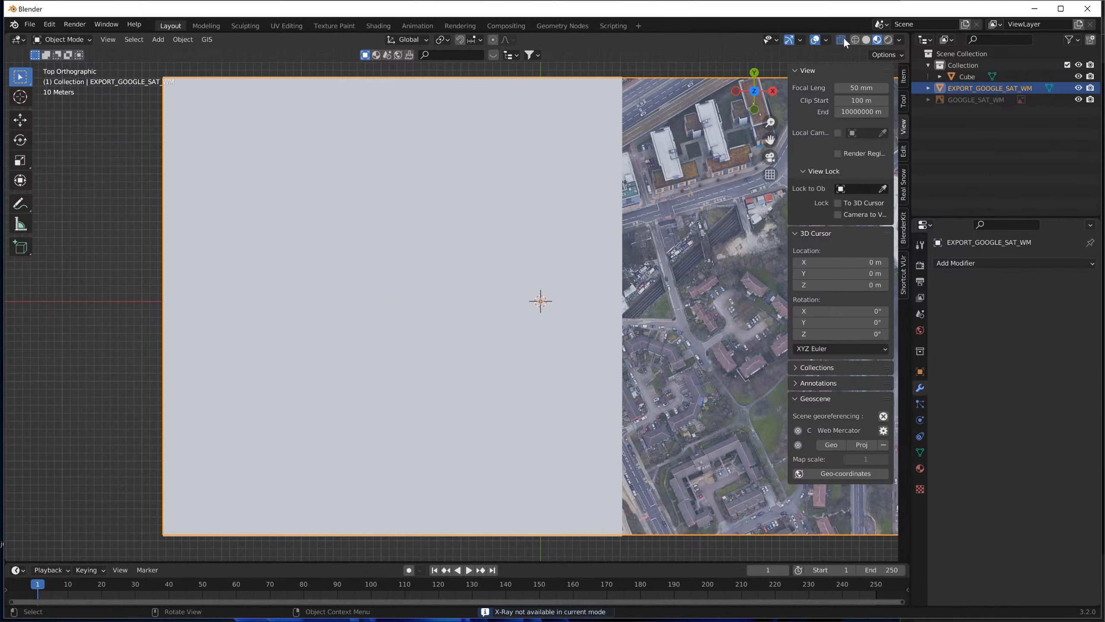
{"action": "left_click", "coordinate": [855, 39]}
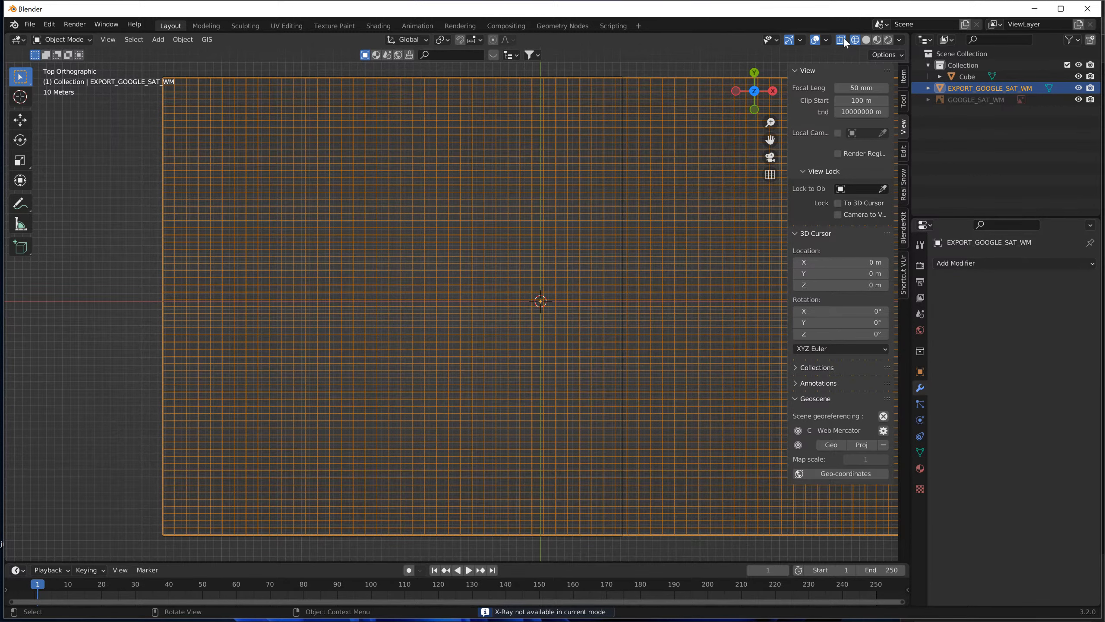
{"action": "left_click", "coordinate": [876, 39]}
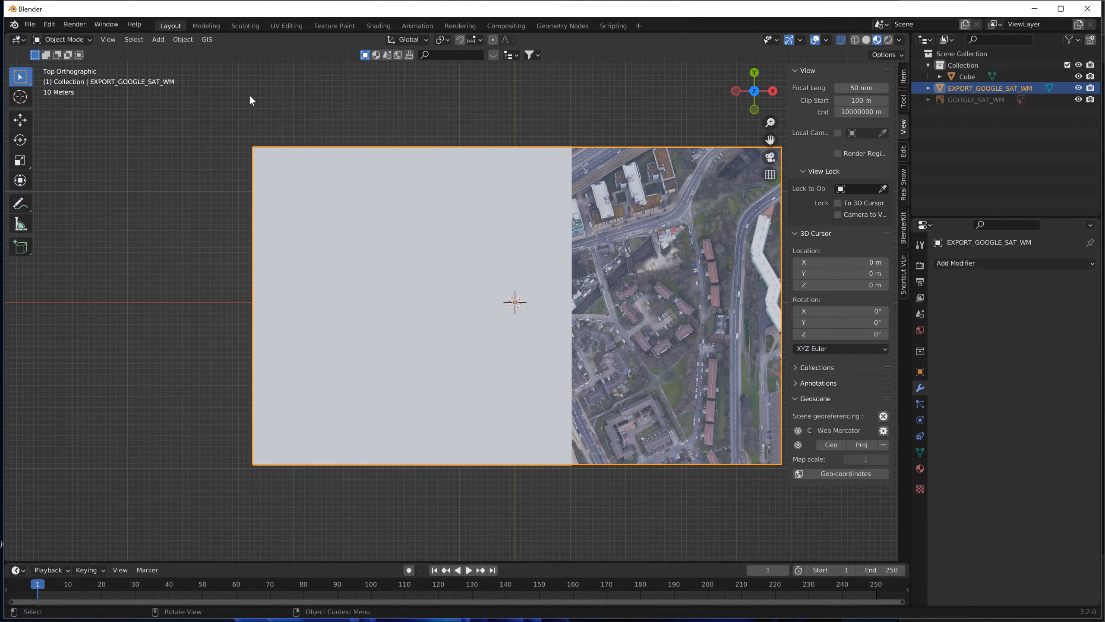
- In Edit Mode, delete the part of the terrain mesh beyond the cube's +X edge, and return to Object Mode
{"action": "left_click", "coordinate": [84, 39]}
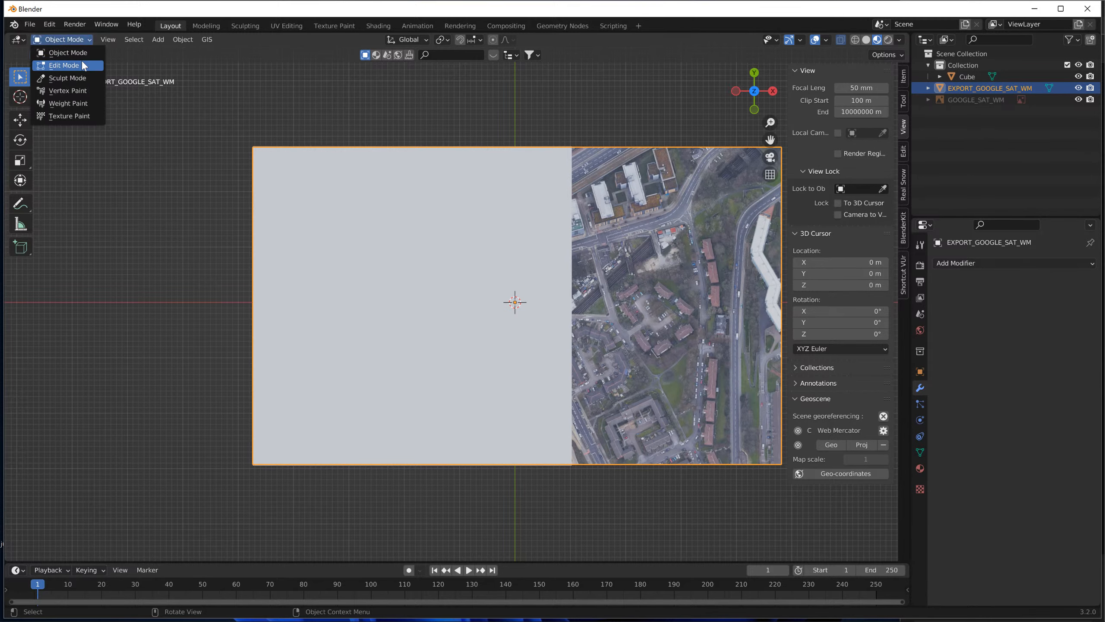
{"action": "left_click", "coordinate": [61, 65]}
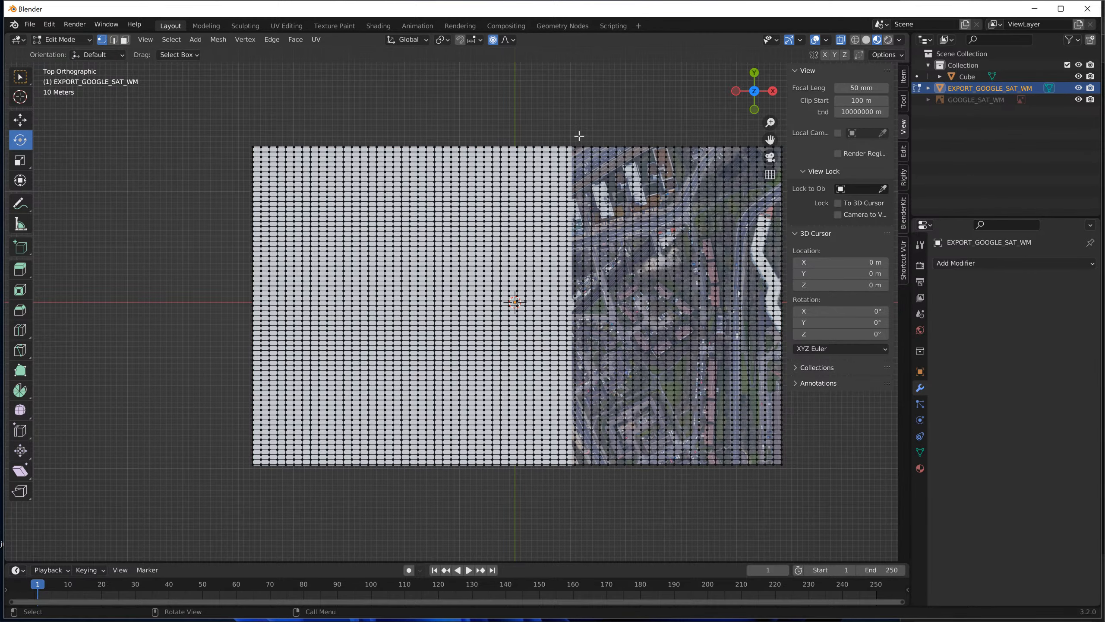
{"action": "left_click_drag", "start_coordinate": [579, 136], "coordinate": [813, 502]}
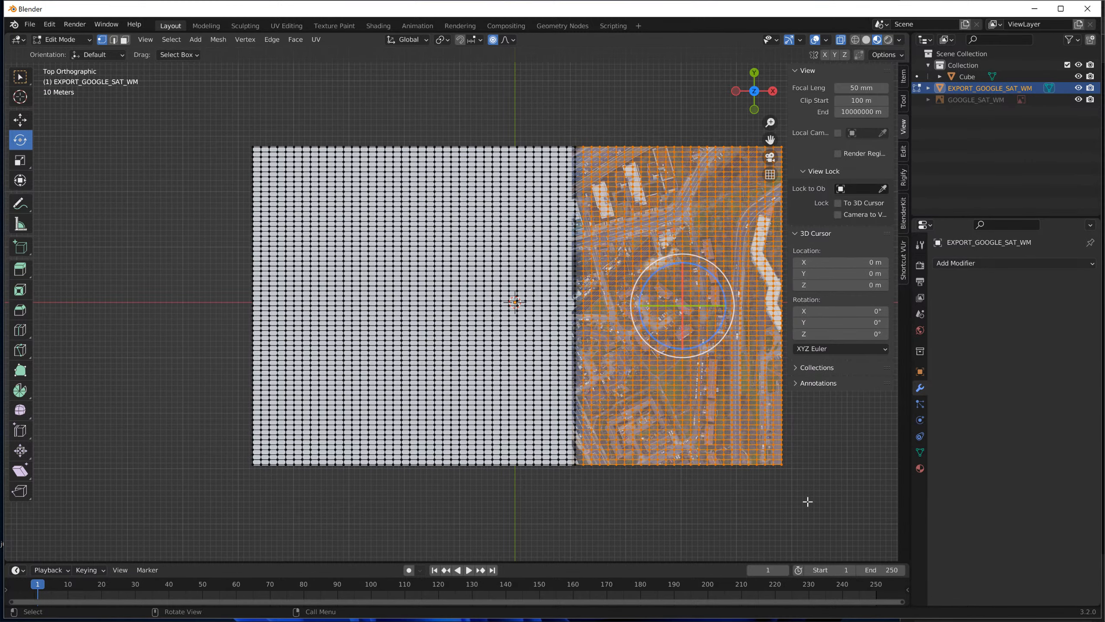
{"action": "key", "text": "x"}
{"action": "left_click", "coordinate": [782, 497]}
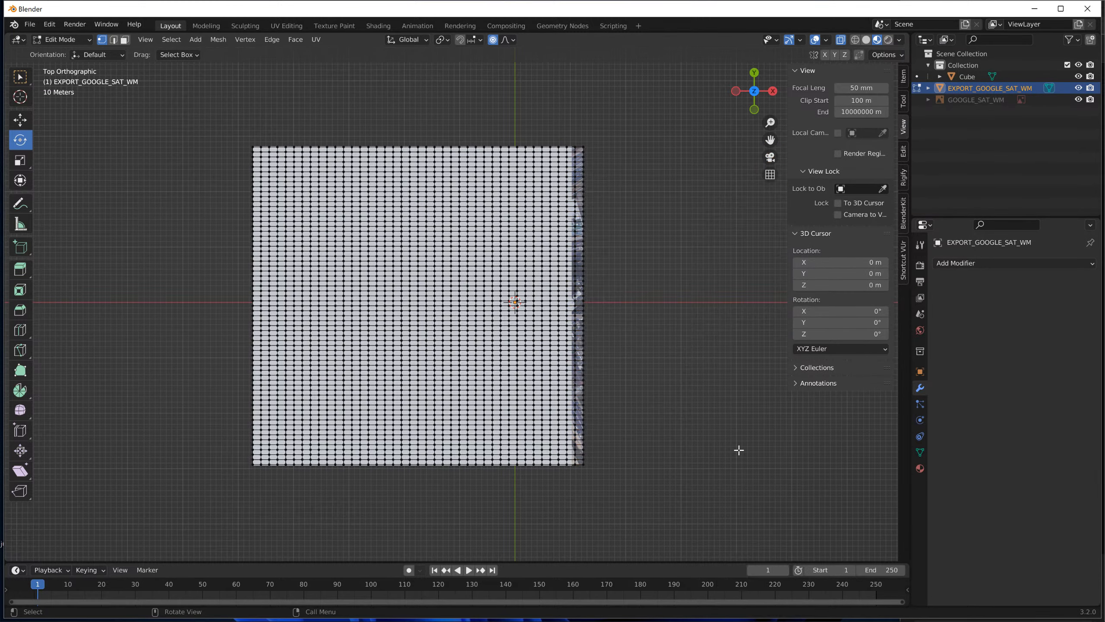
{"action": "key", "text": "Home"}
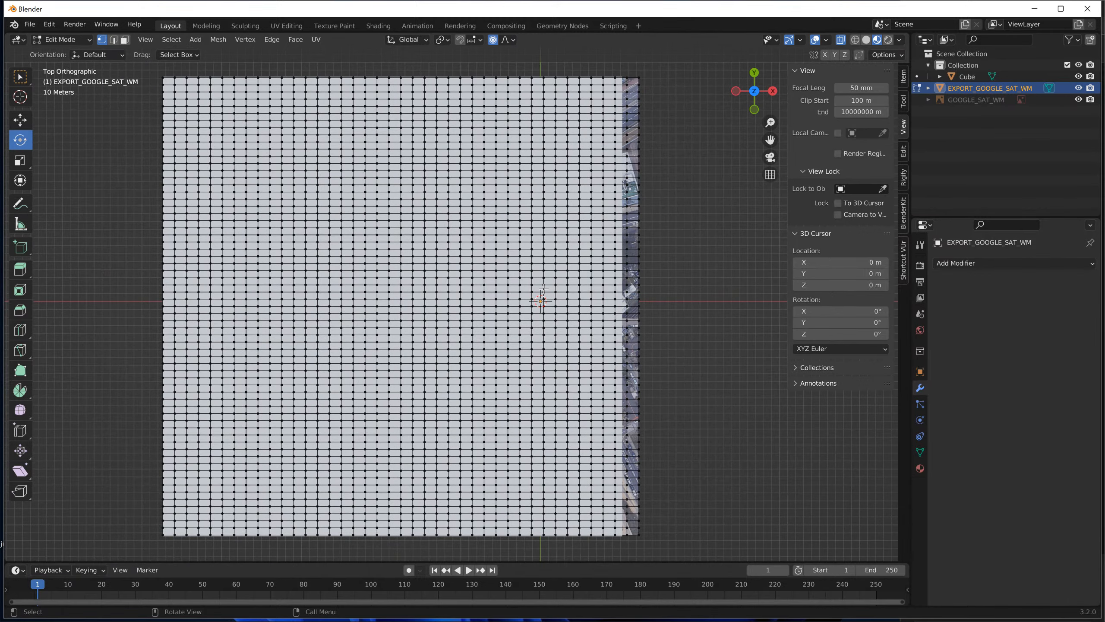
{"action": "left_click", "coordinate": [67, 39]}
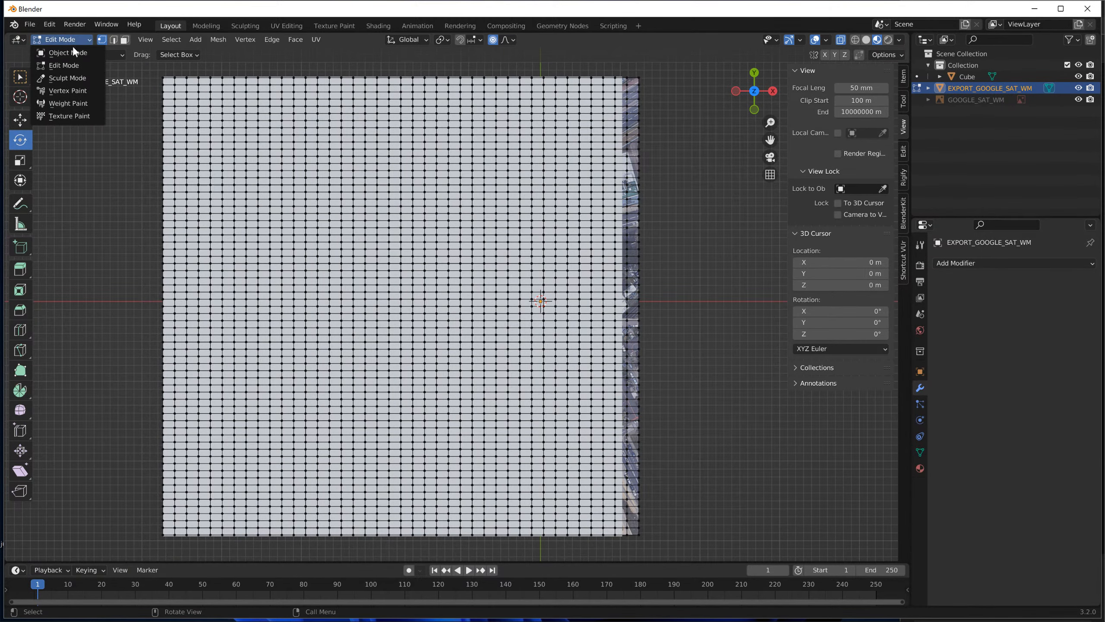
{"action": "left_click", "coordinate": [72, 52]}
- Delete the guide cube covering the cropped terrain
{"action": "middle_click_drag", "start_coordinate": [442, 183], "coordinate": [582, 202]}
{"action": "left_click", "coordinate": [593, 172]}
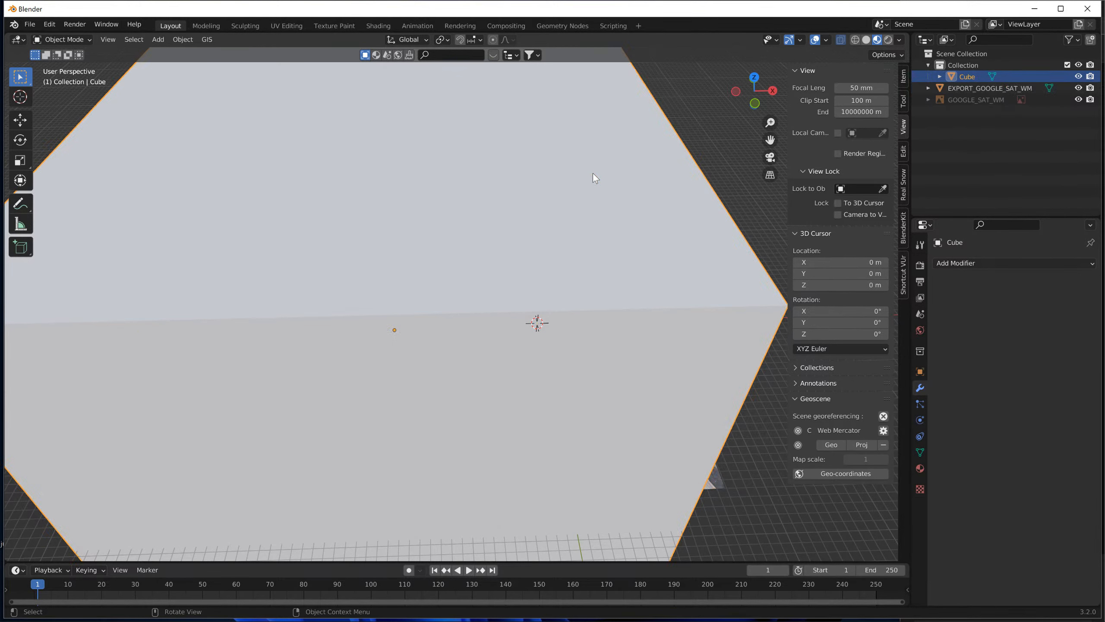
{"action": "key", "text": "Delete"}
- Expand the Base Color image settings of the terrain's rastMat material and try to unpack the EXPORT_GOOGLE_SAT_WM image
{"action": "left_click", "coordinate": [989, 76]}
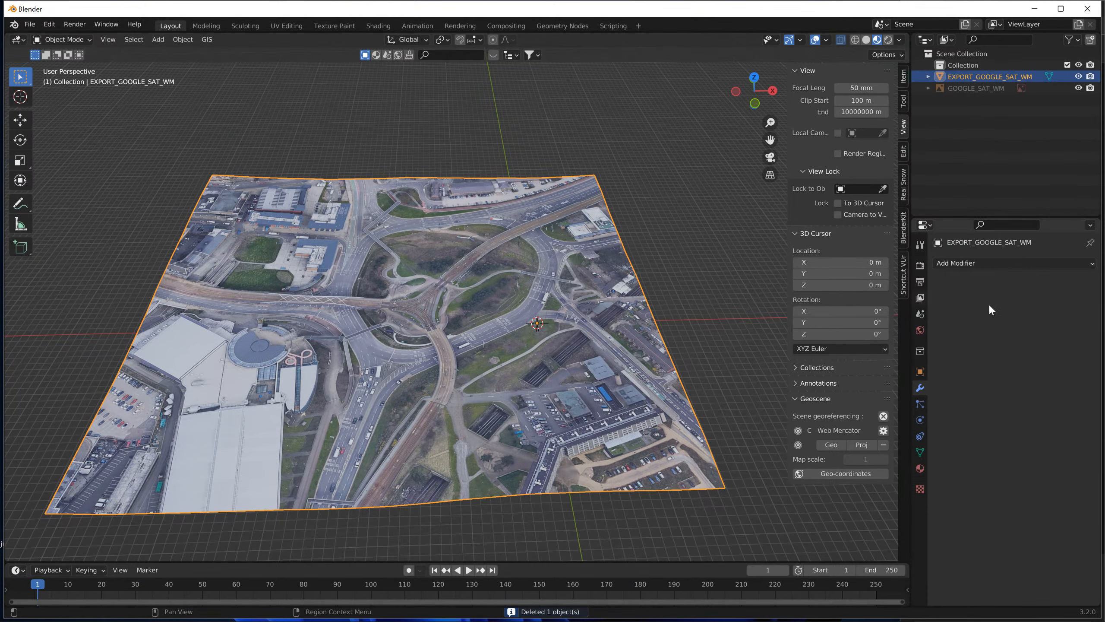
{"action": "left_click", "coordinate": [987, 264]}
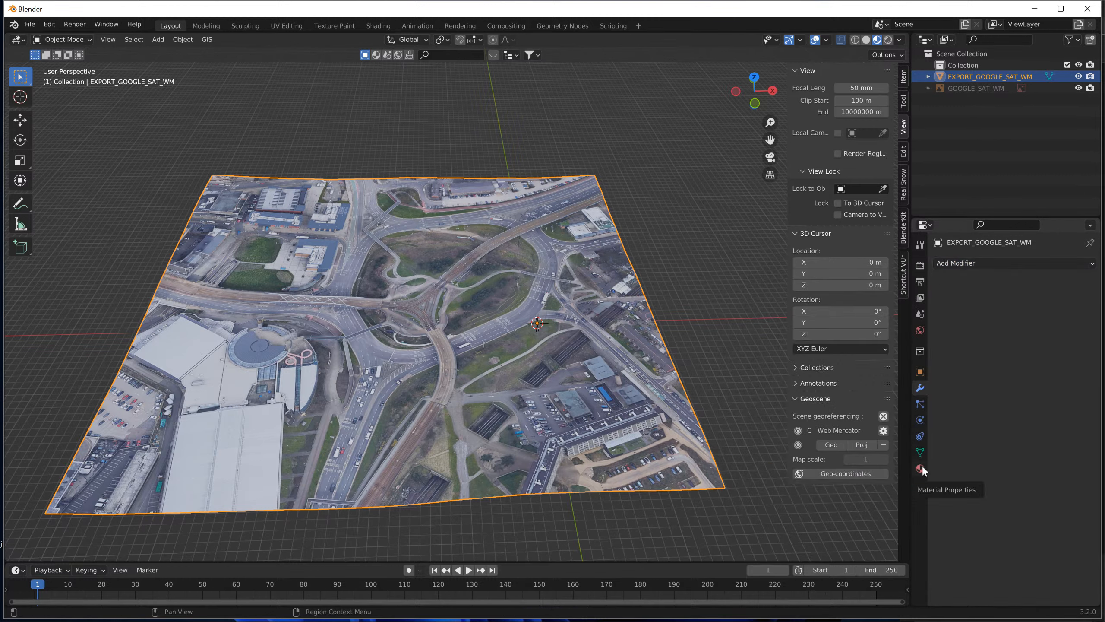
{"action": "left_click", "coordinate": [921, 467]}
{"action": "left_click", "coordinate": [1068, 434]}
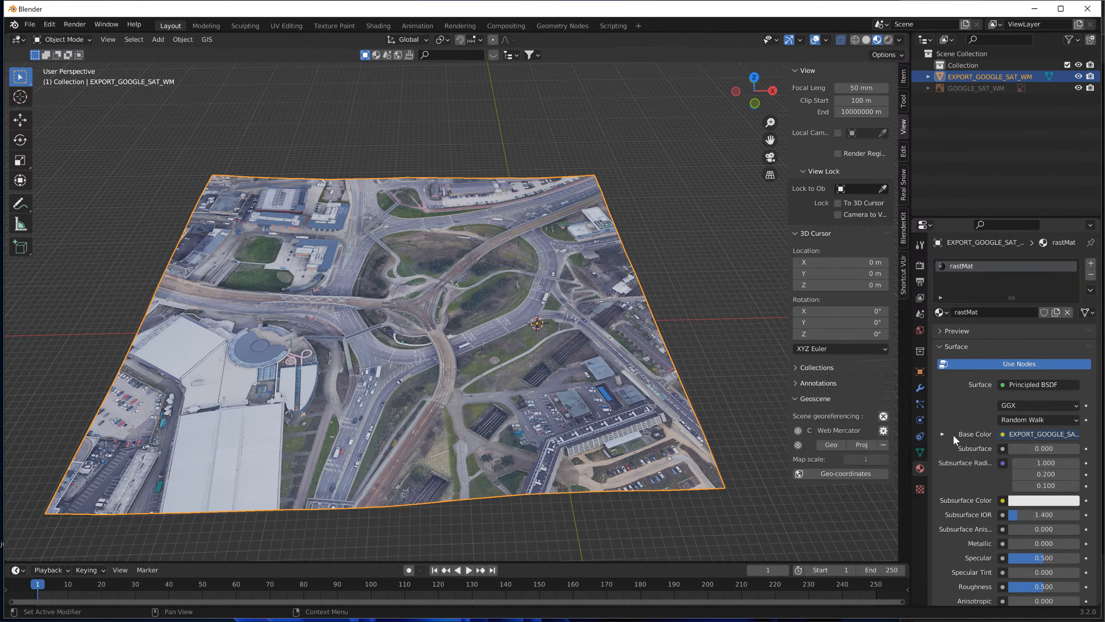
{"action": "left_click", "coordinate": [941, 434]}
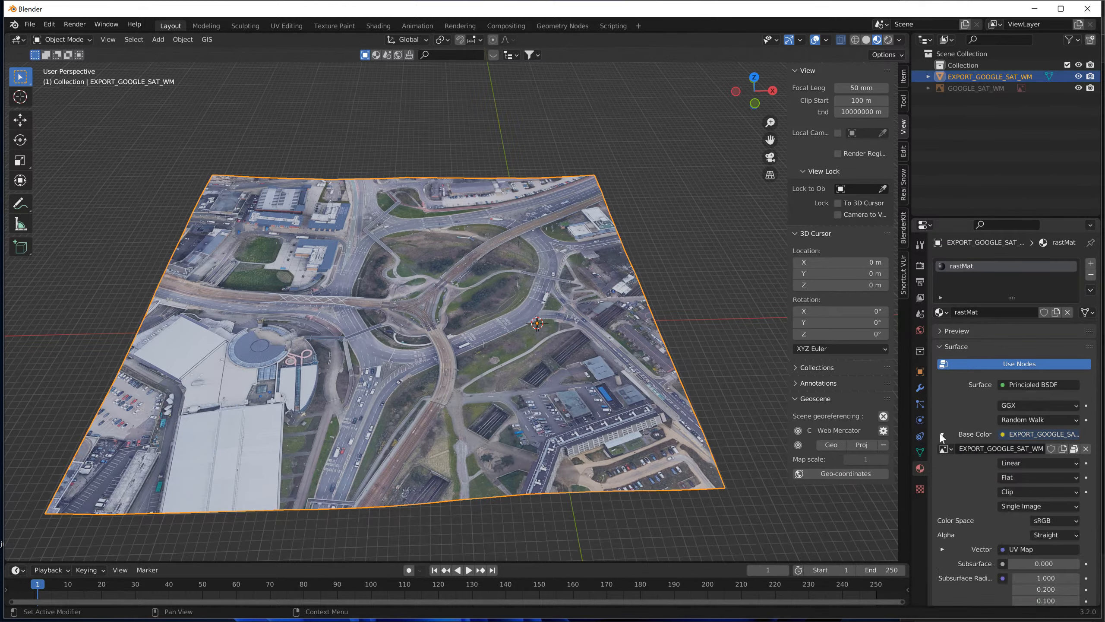
{"action": "left_click", "coordinate": [1074, 449]}
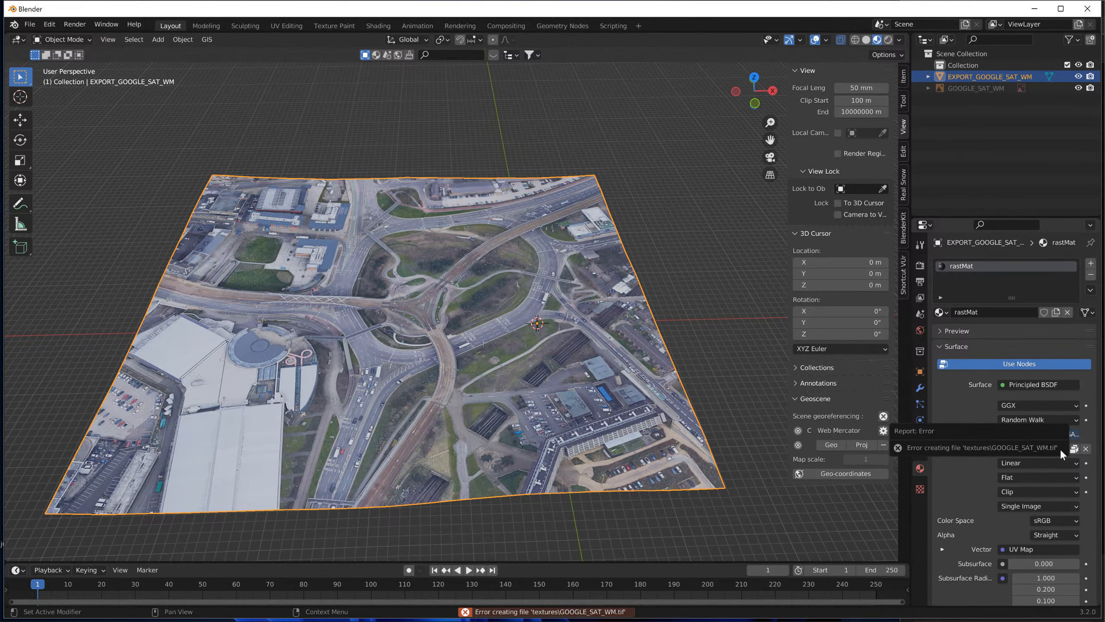
- Browse for the Base Color image, copy the folder path containing GOOGLE_SAT_WM.tif, and switch to File Explorer
{"action": "left_click", "coordinate": [1074, 449]}
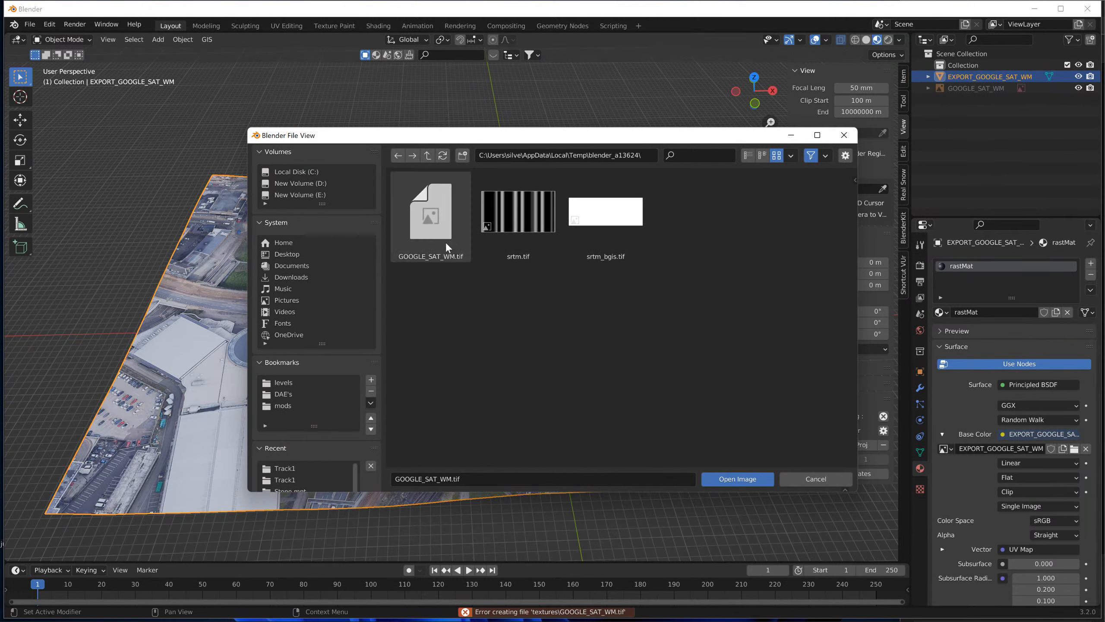
{"action": "left_click", "coordinate": [635, 156]}
{"action": "key", "text": "ctrl+c"}
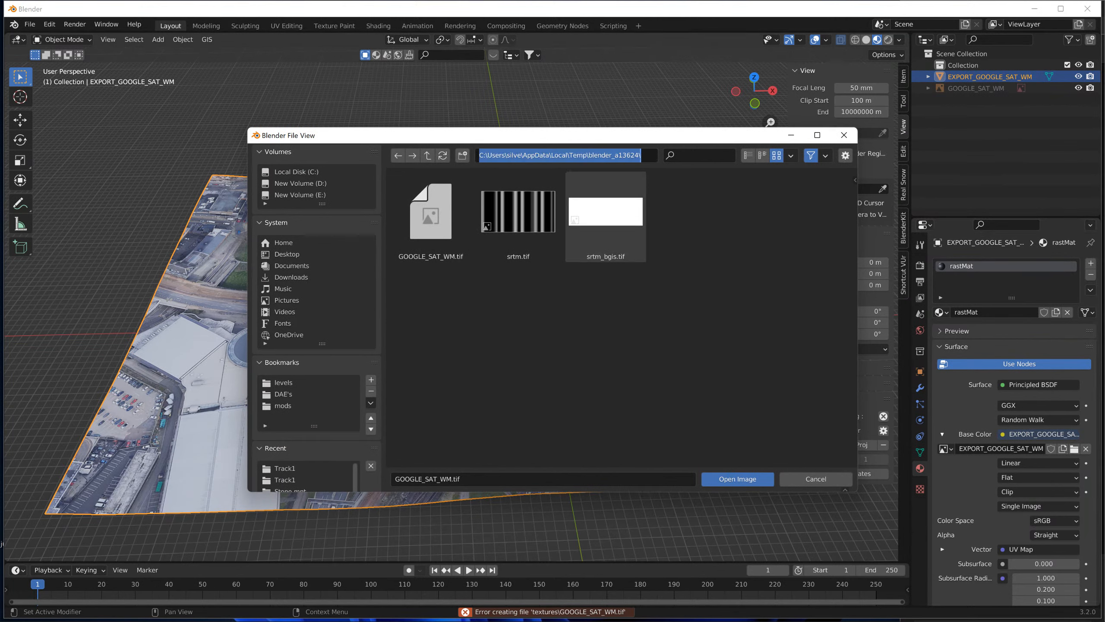
{"action": "mouse_move", "coordinate": [452, 620]}
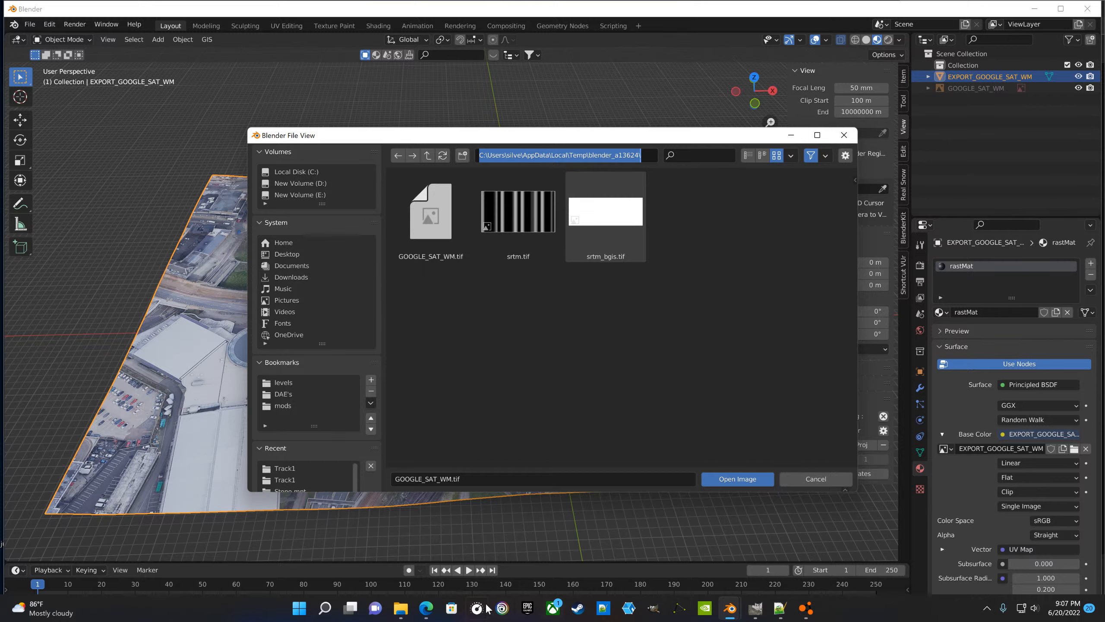
{"action": "left_click", "coordinate": [401, 609]}
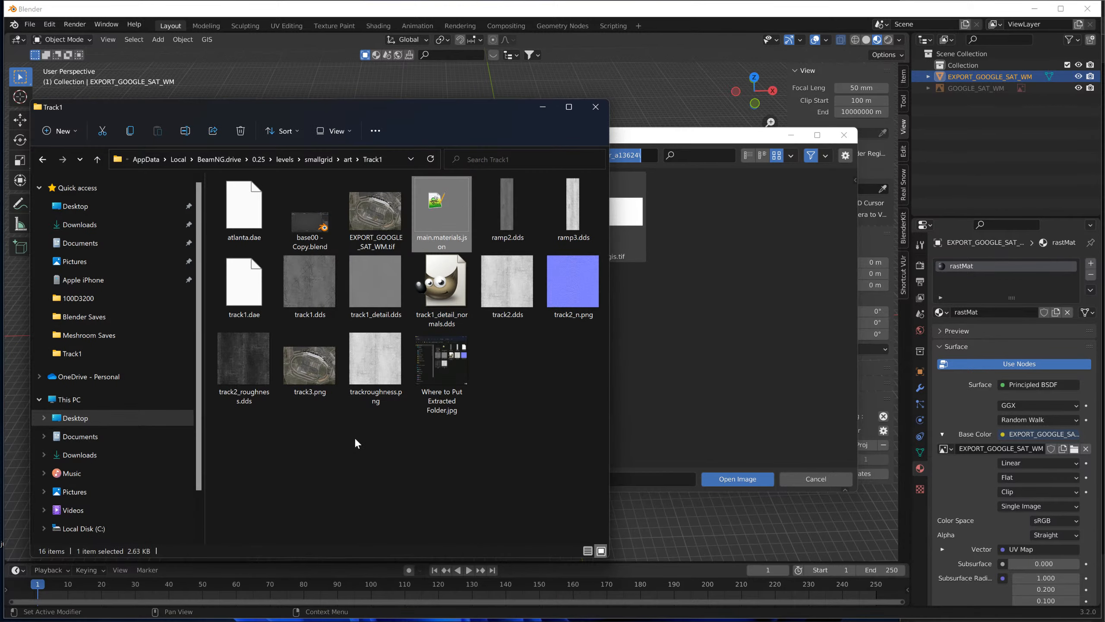
- Go to the copied Blender temp folder blender_a13624 that holds the satellite texture files
{"action": "left_click", "coordinate": [384, 158]}
{"action": "key", "text": "ctrl+v"}
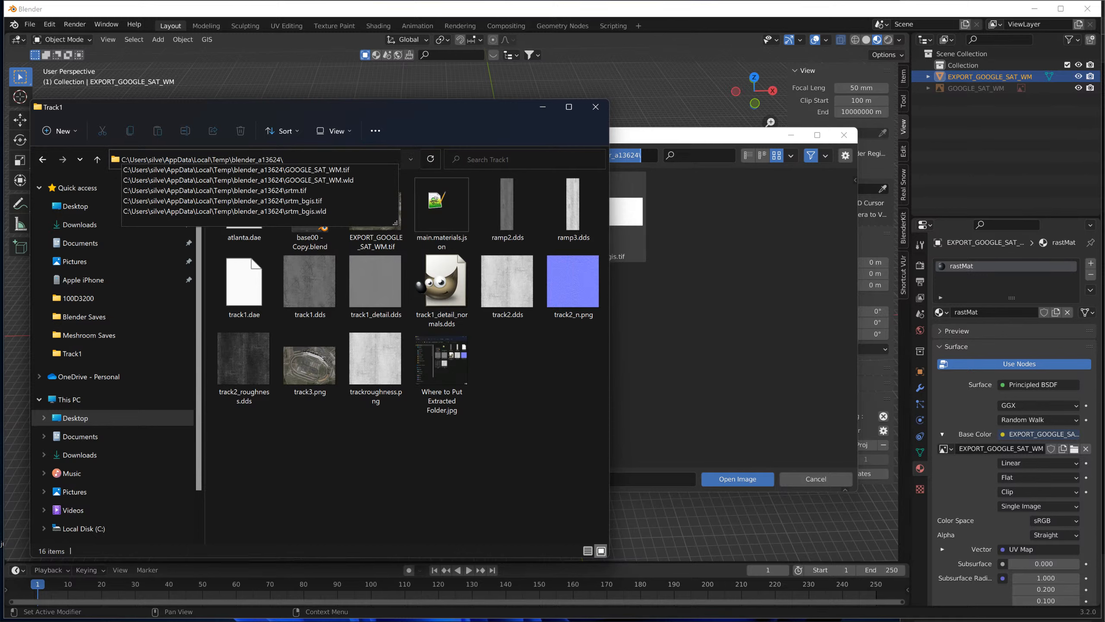
{"action": "key", "text": "Return"}
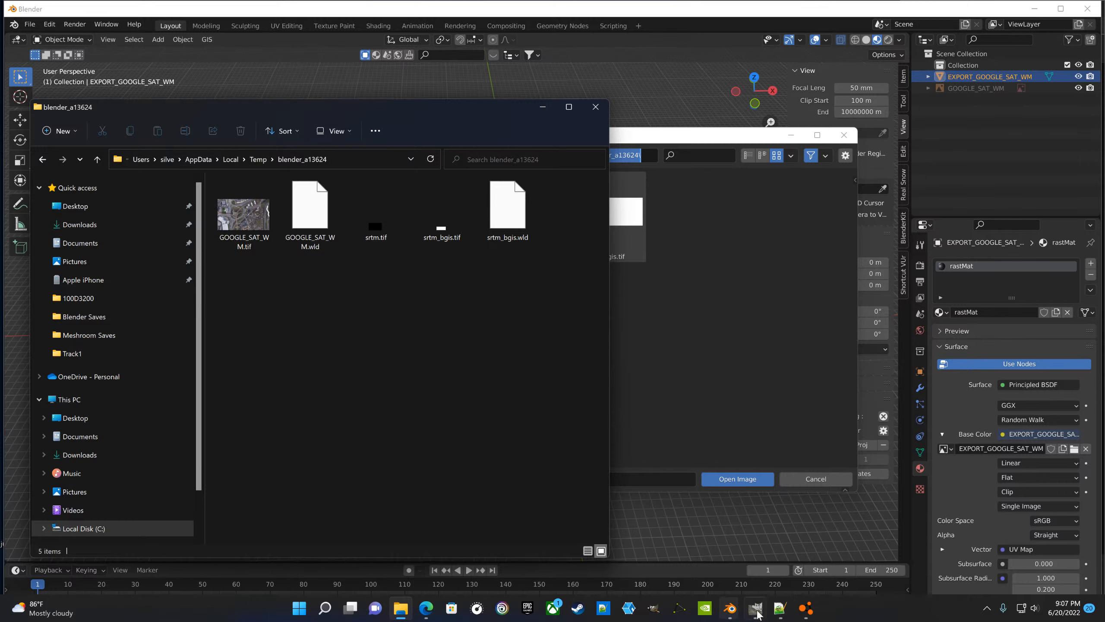
- Switch to GIMP, close the track3 image, and open GOOGLE_SAT_WM.tif from the blender_a13624 folder
{"action": "left_click", "coordinate": [756, 608]}
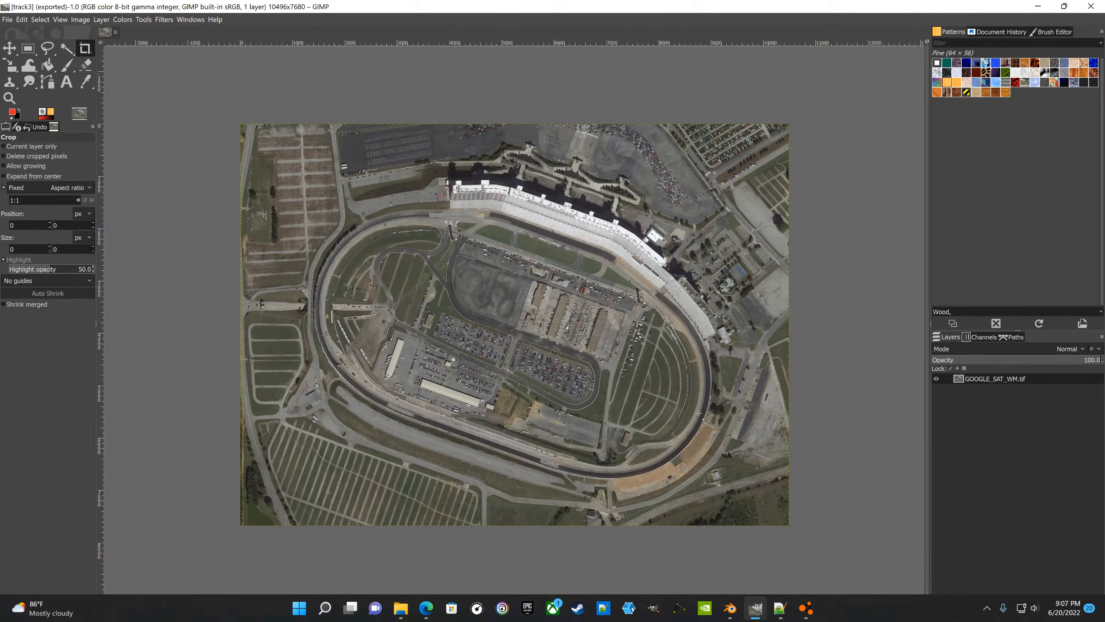
{"action": "left_click", "coordinate": [1062, 7]}
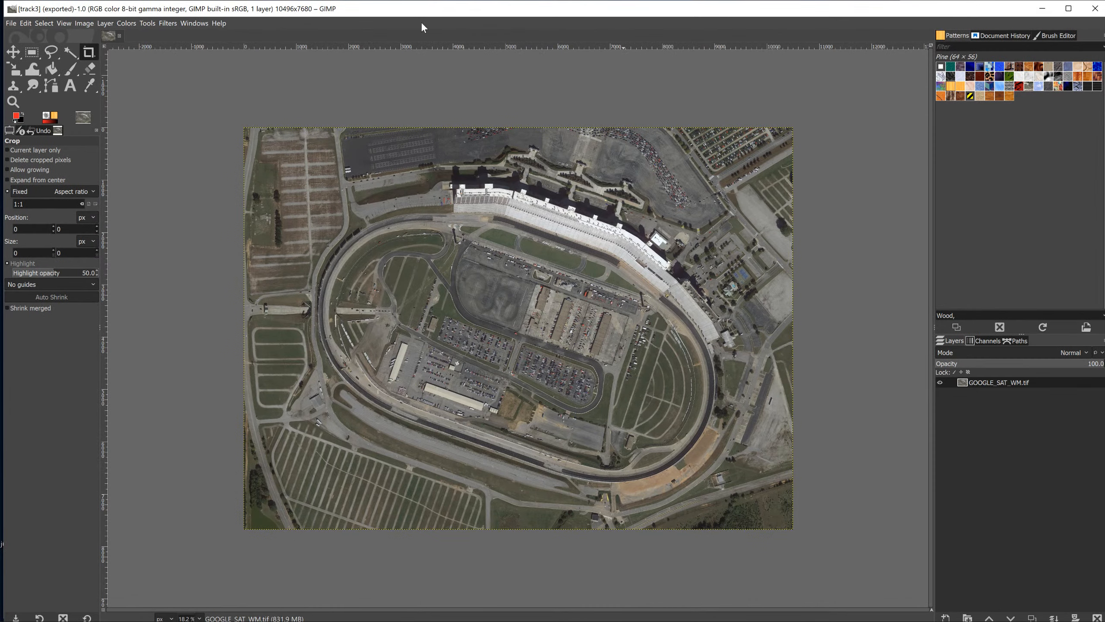
{"action": "left_click", "coordinate": [120, 36]}
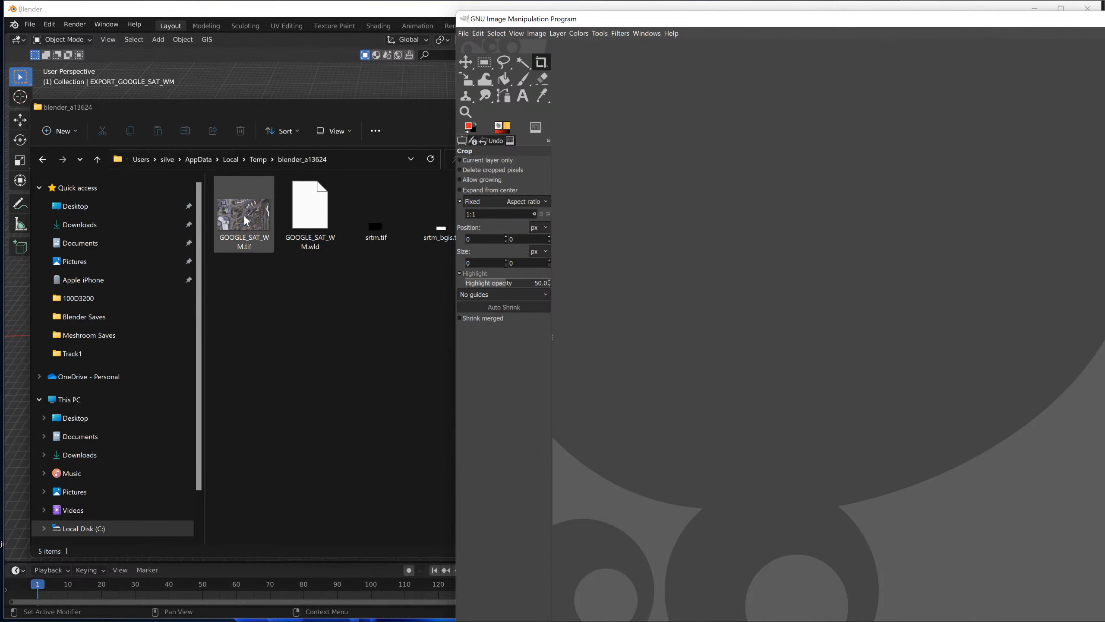
{"action": "left_click_drag", "start_coordinate": [247, 217], "coordinate": [898, 290]}
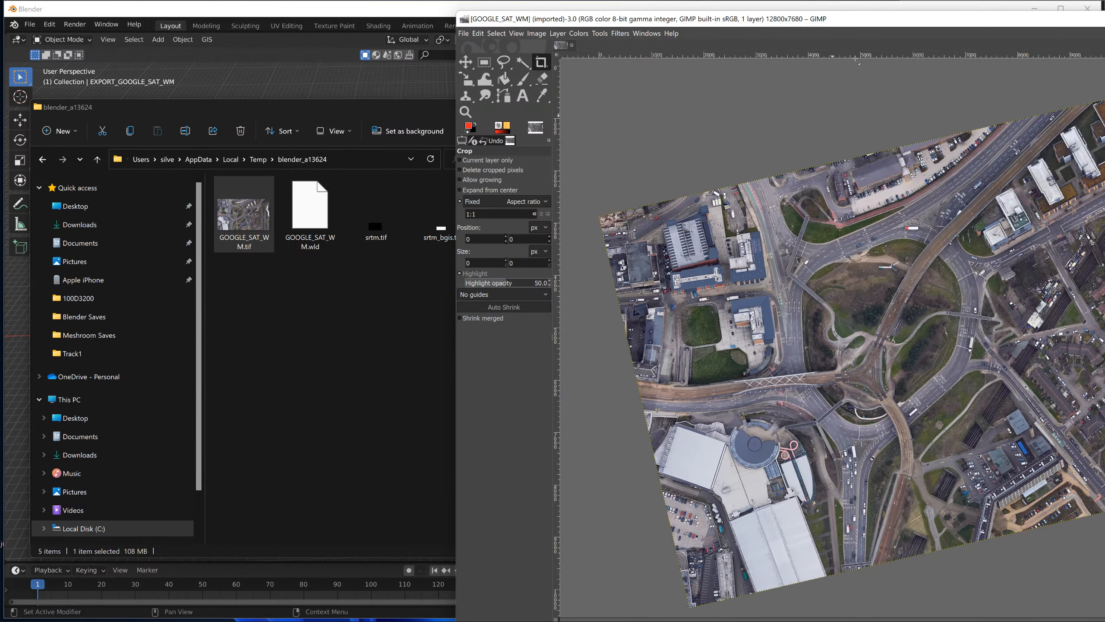
- Maximize the GIMP window and set the canvas view rotation angle to 0 degrees
{"action": "double_click", "coordinate": [745, 20]}
{"action": "left_click", "coordinate": [215, 615]}
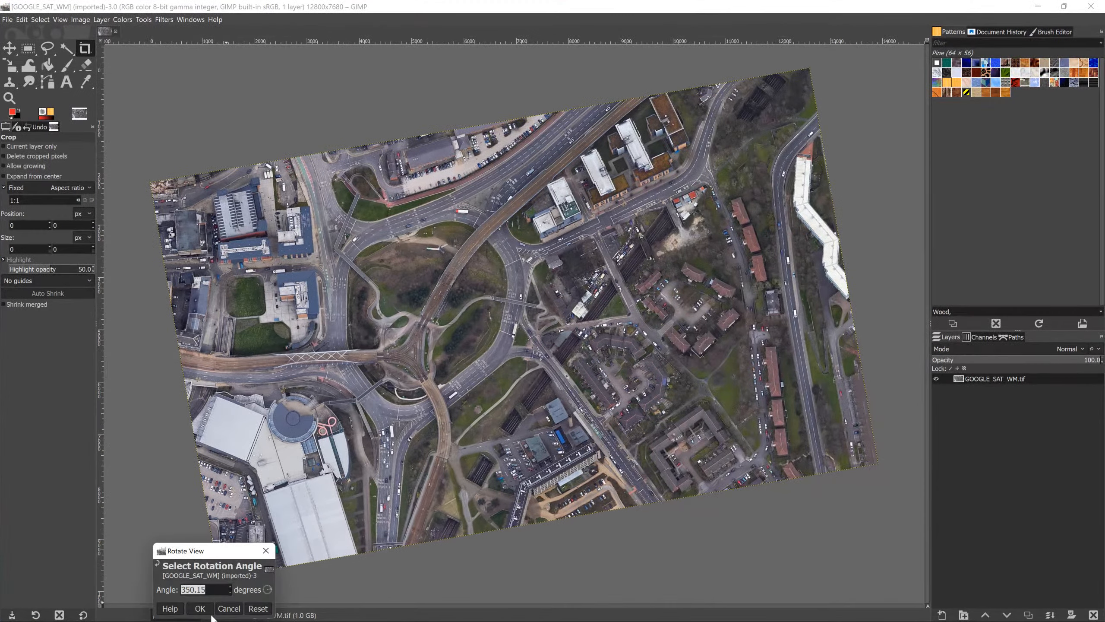
{"action": "type", "text": "0"}
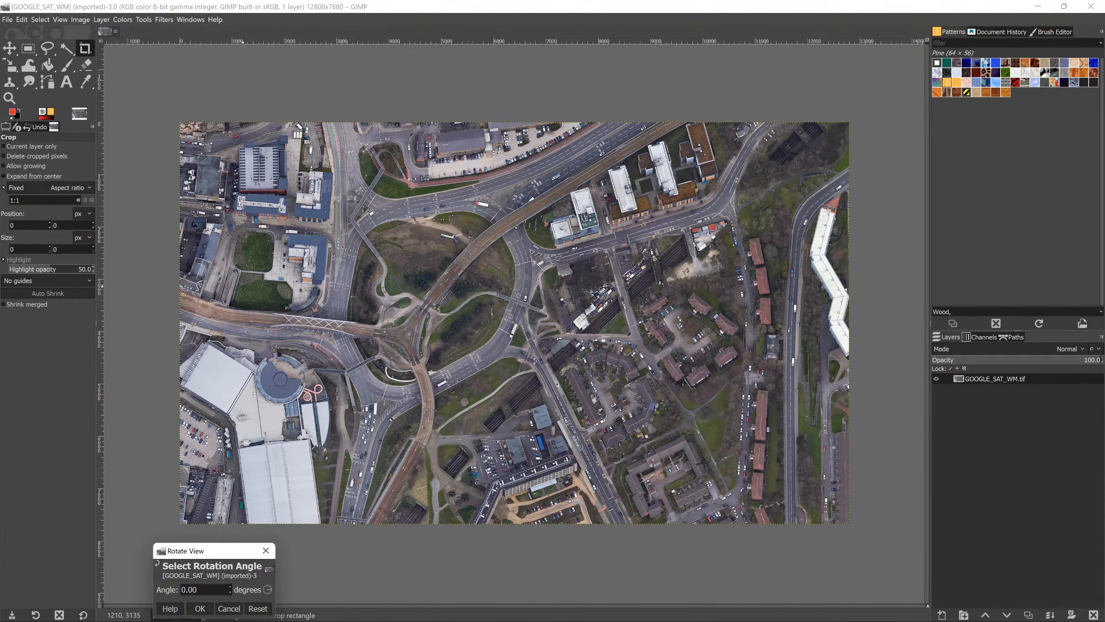
- Draw a rectangular selection about 6732 by 7700 px from the image's upper-left corner and change the Fixed constraint to Size
{"action": "left_click", "coordinate": [28, 49]}
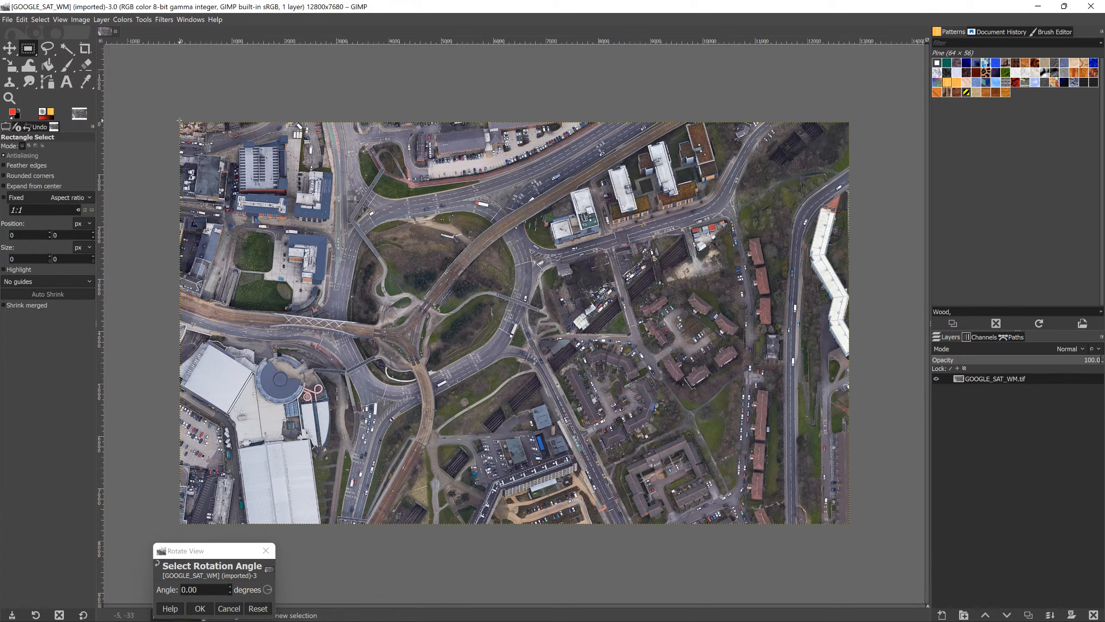
{"action": "left_click_drag", "start_coordinate": [179, 121], "coordinate": [535, 525]}
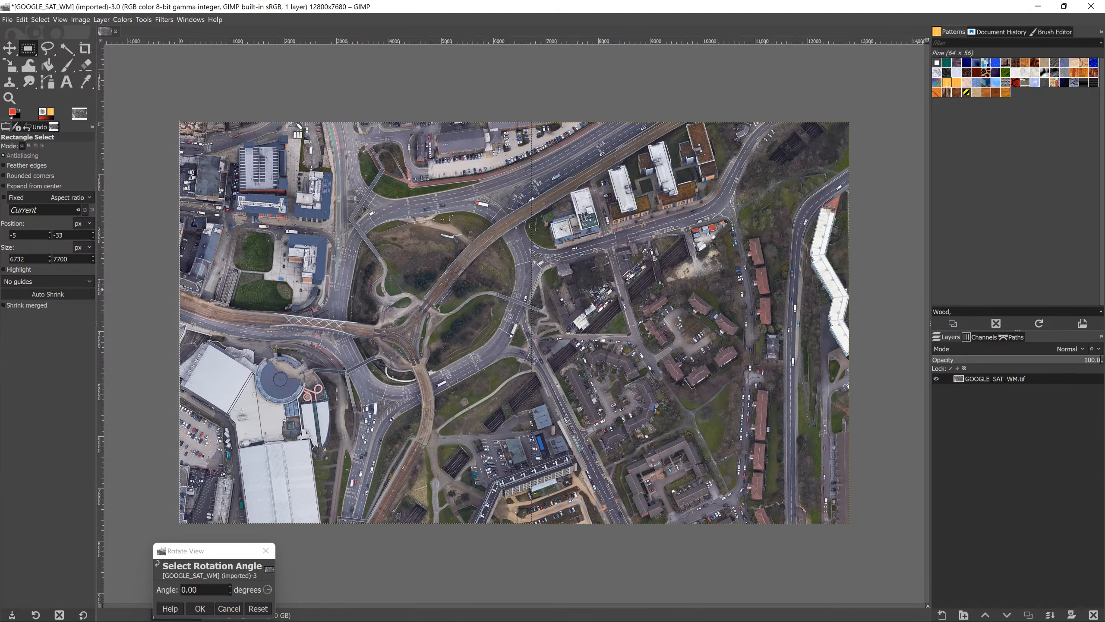
{"action": "left_click", "coordinate": [75, 198]}
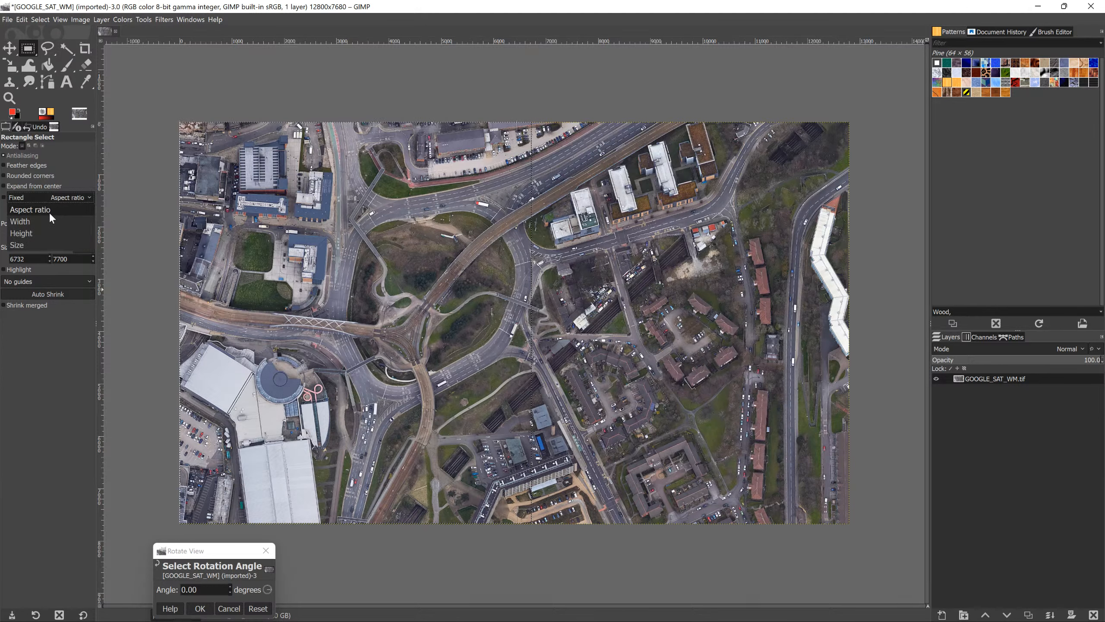
{"action": "left_click", "coordinate": [35, 247]}
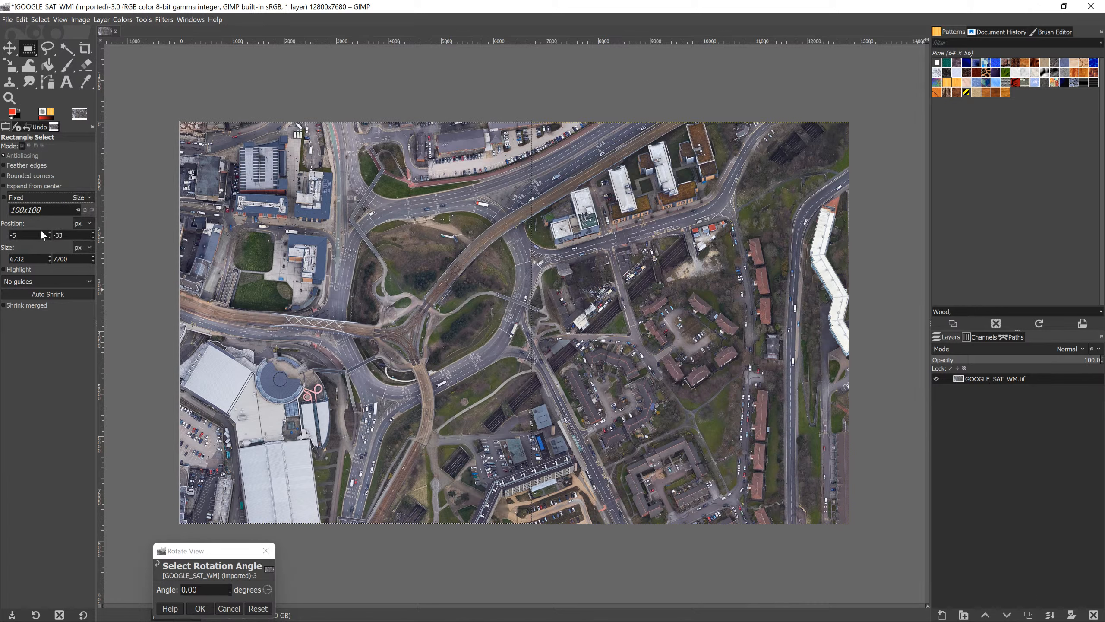
- Enable the fixed selection size, set it to 100x100, and shift the existing selection to position 6, 6
{"action": "left_click", "coordinate": [41, 210]}
{"action": "type", "text": "1"}
{"action": "key", "text": "shift+Left"}
{"action": "key", "text": "shift+Left"}
{"action": "key", "text": "shift+Left"}
{"action": "key", "text": "shift+Left"}
{"action": "left_click", "coordinate": [4, 197]}
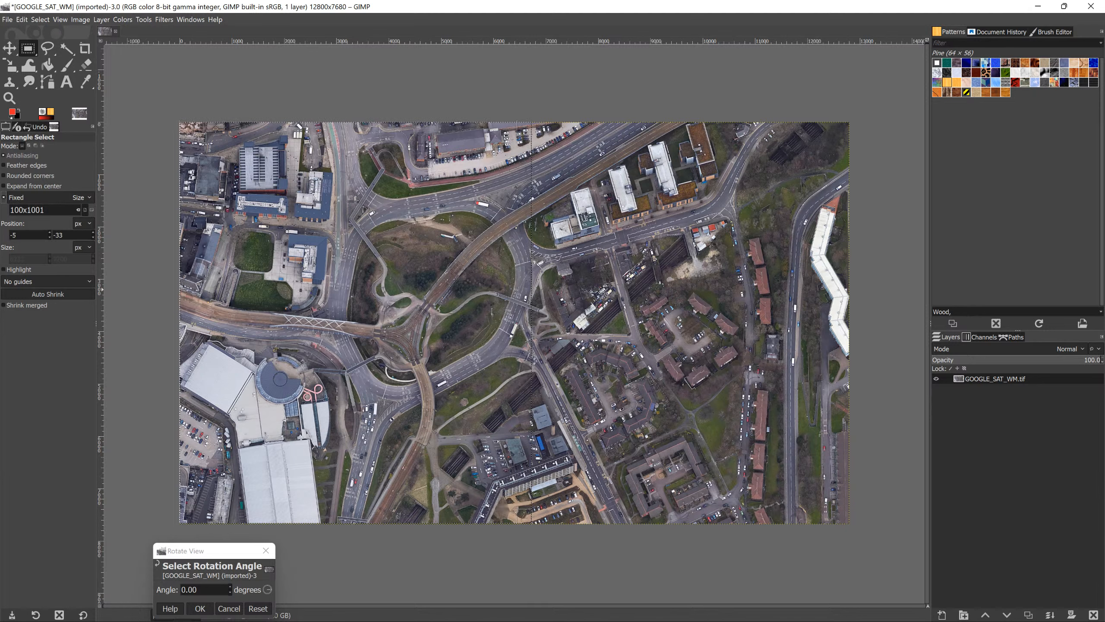
{"action": "type", "text": "0"}
{"action": "key", "text": "BackSpace"}
{"action": "key", "text": "Delete"}
{"action": "key", "text": "End"}
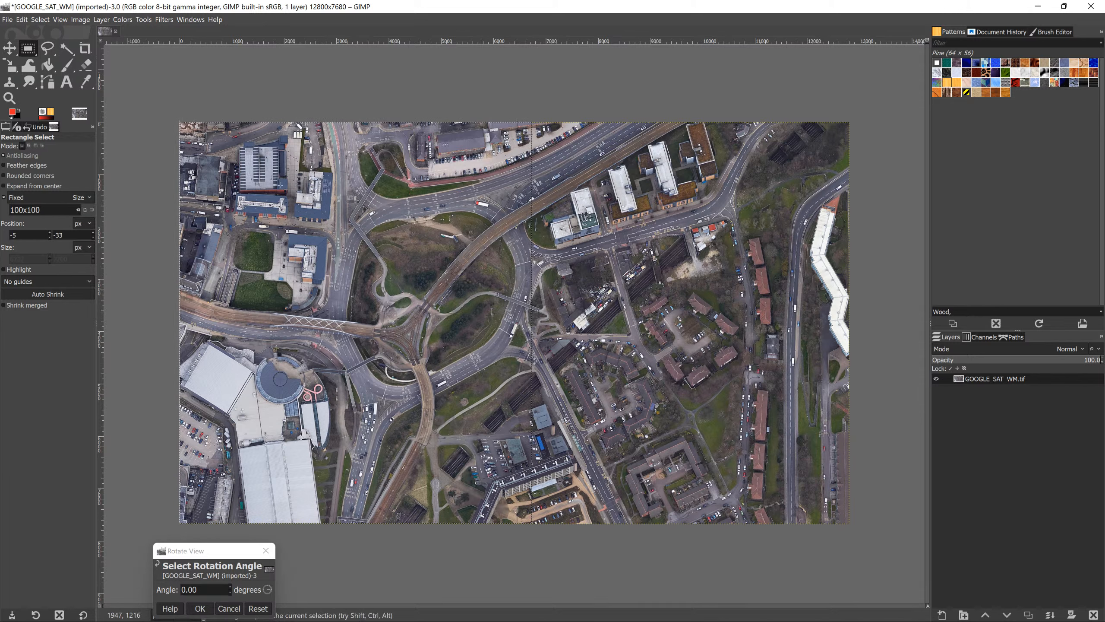
{"action": "mouse_move", "coordinate": [206, 141]}
{"action": "left_mouse_down"}
{"action": "mouse_move", "coordinate": [281, 212]}
{"action": "mouse_move", "coordinate": [298, 210]}
{"action": "mouse_move", "coordinate": [202, 143]}
{"action": "left_mouse_up"}
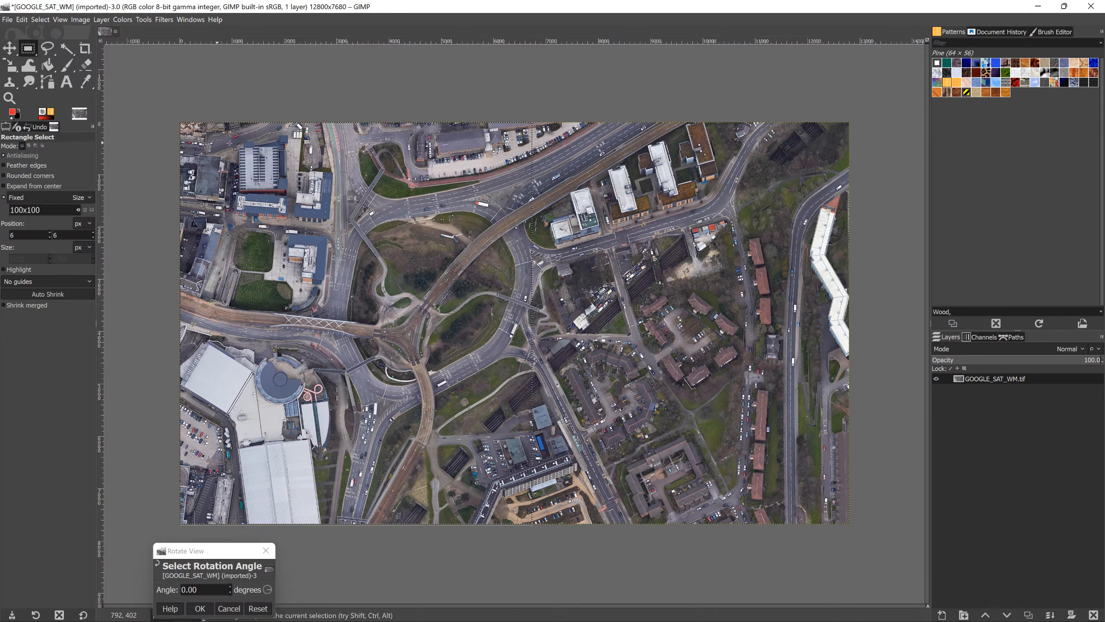
- Try cropping the satellite image to the rectangular selection, and undo the crop
{"action": "key", "text": "m"}
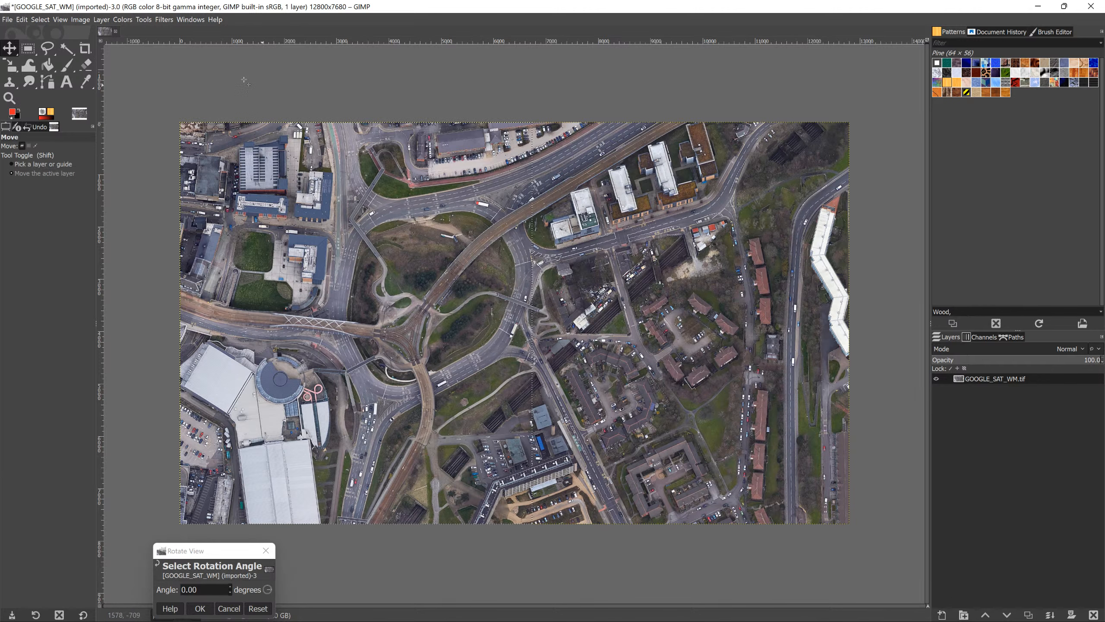
{"action": "left_click", "coordinate": [122, 19]}
{"action": "mouse_move", "coordinate": [84, 26]}
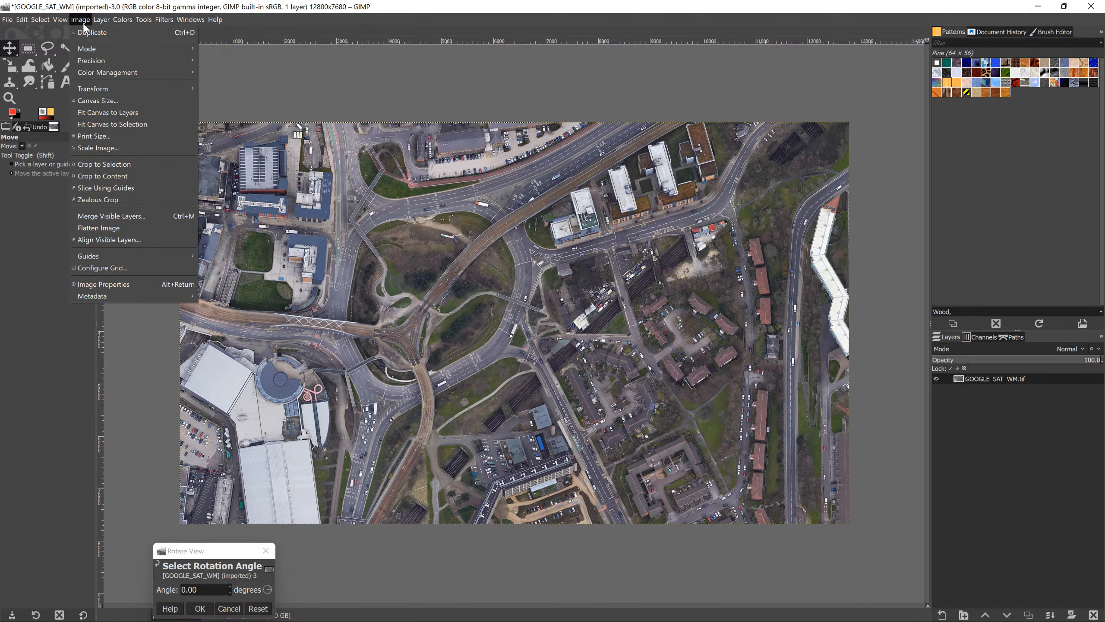
{"action": "left_click", "coordinate": [109, 165]}
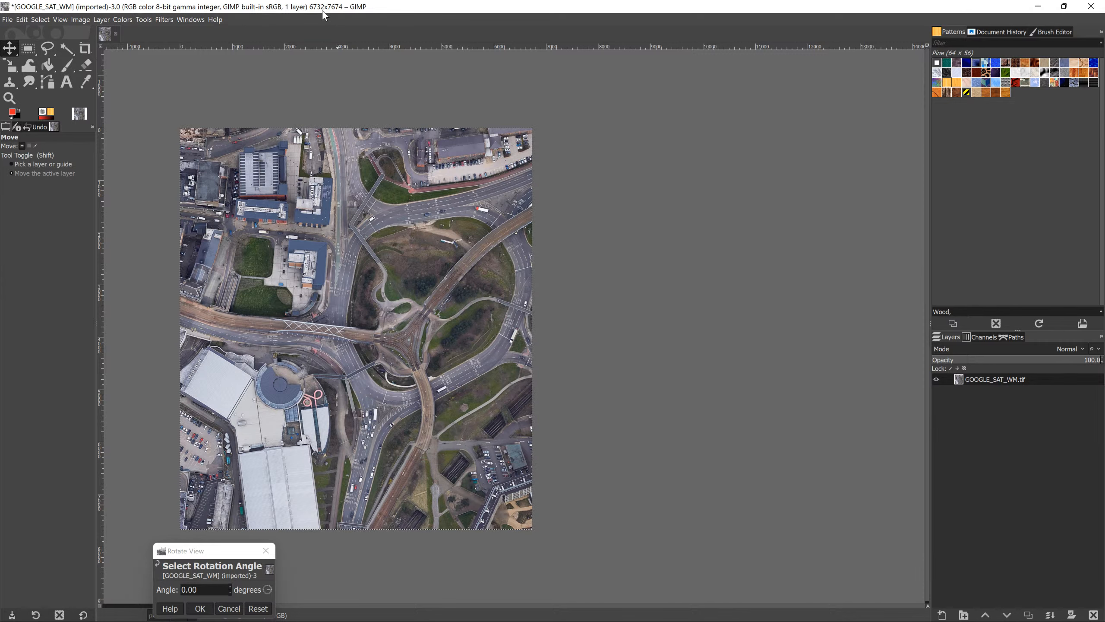
{"action": "key", "text": "ctrl+z"}
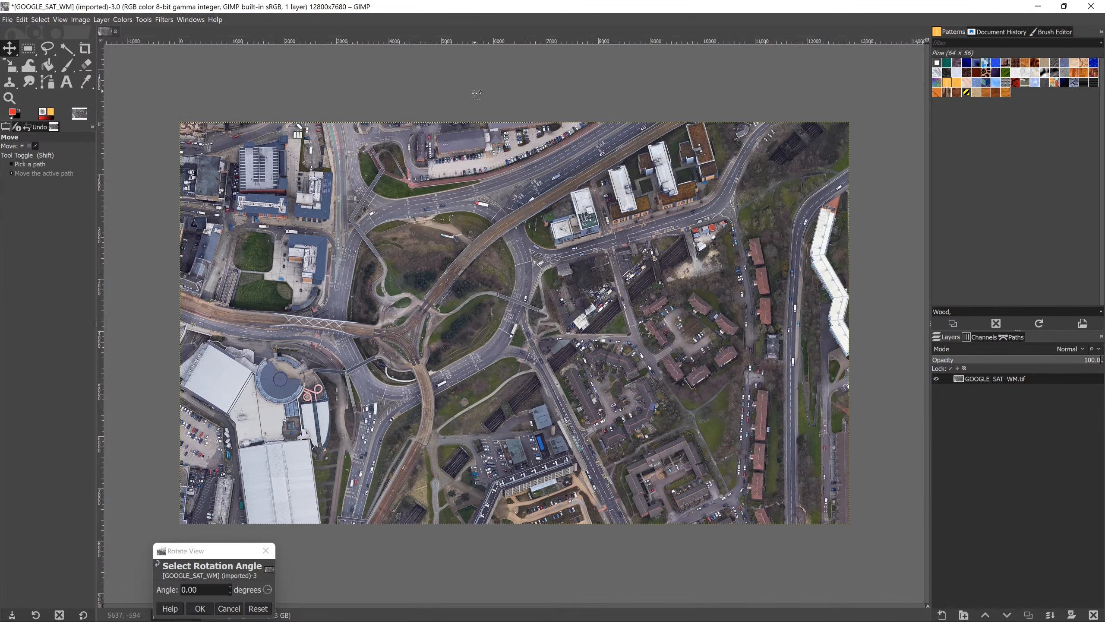
- Try a fixed 100x100 px selection at the image's upper-left corner, then release the fixed size and stretch the selection to 406 by 148 px
{"action": "left_click", "coordinate": [28, 48]}
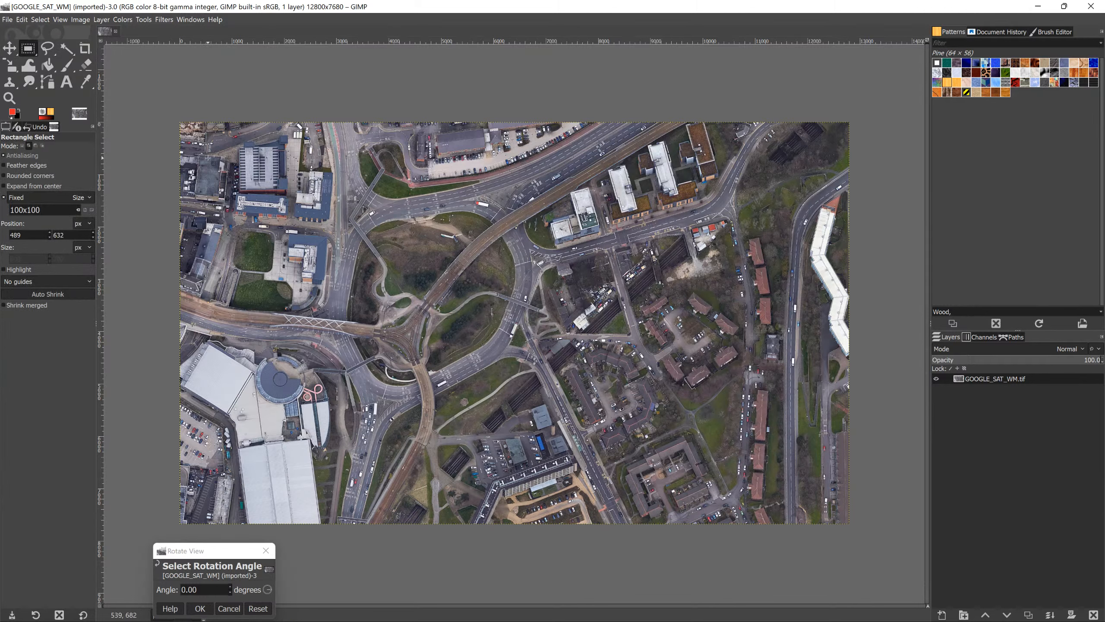
{"action": "left_click", "coordinate": [179, 122]}
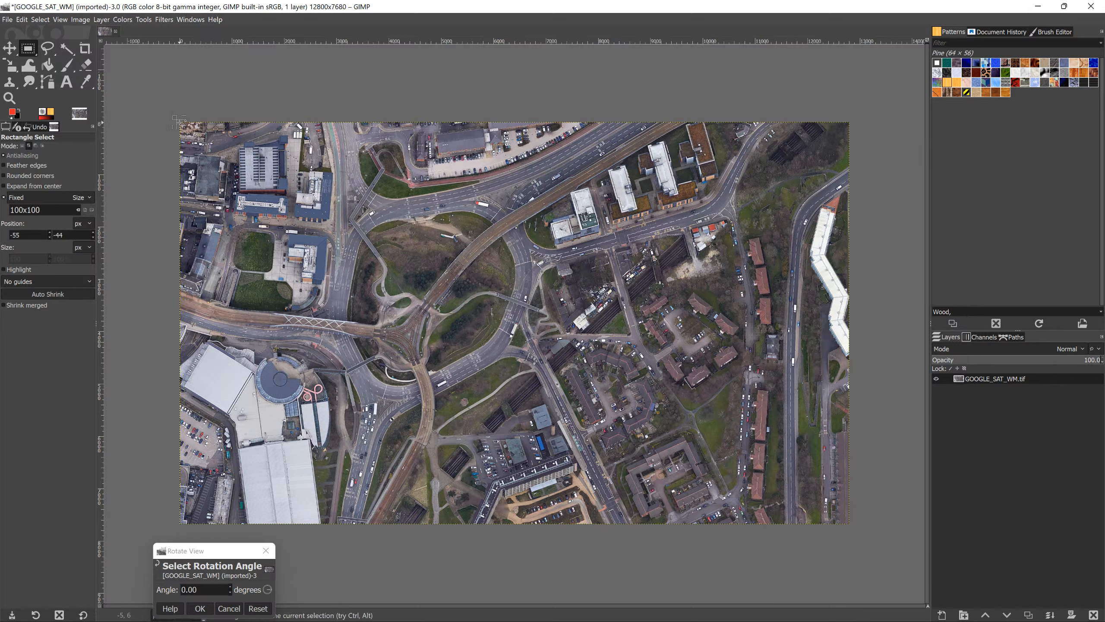
{"action": "left_click_drag", "start_coordinate": [180, 122], "coordinate": [179, 122]}
{"action": "left_click", "coordinate": [3, 198]}
{"action": "left_click", "coordinate": [3, 198]}
{"action": "left_click", "coordinate": [4, 198]}
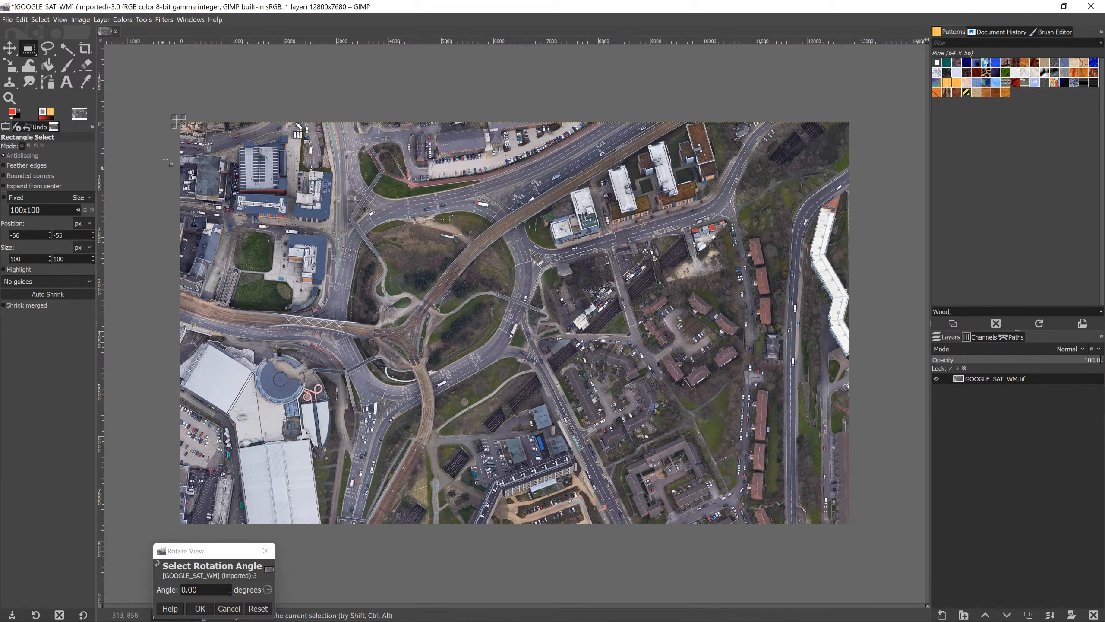
{"action": "left_click_drag", "start_coordinate": [183, 126], "coordinate": [152, 108]}
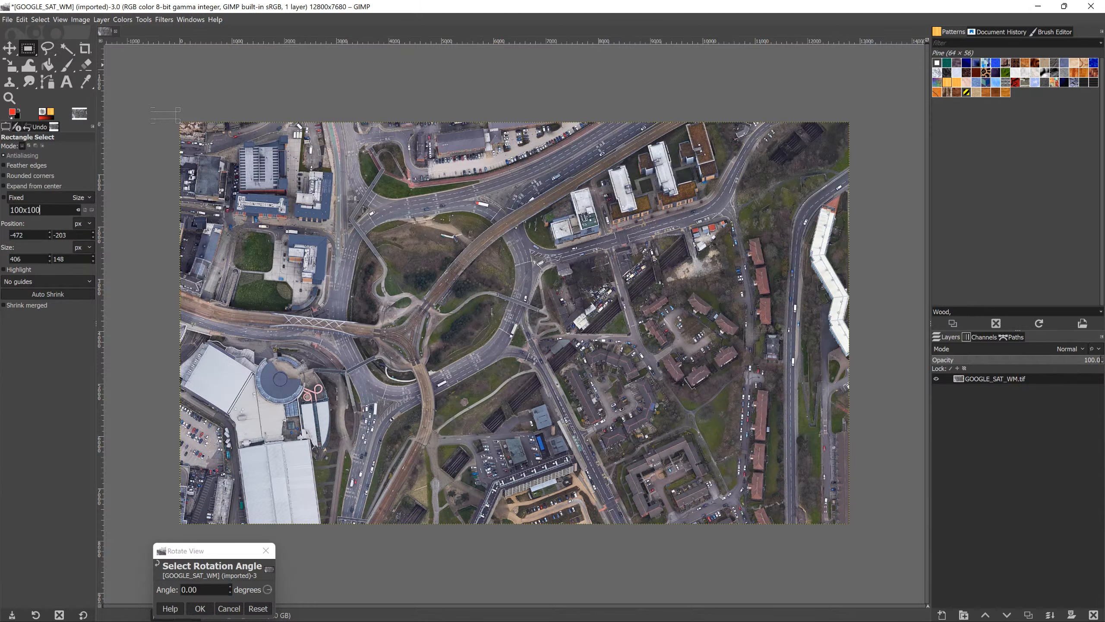
{"action": "key", "text": "shift+Left"}
{"action": "key", "text": "shift+Left"}
{"action": "key", "text": "shift+Left"}
{"action": "key", "text": "shift+Left"}
{"action": "key", "text": "shift+Left"}
{"action": "key", "text": "shift+Left"}
{"action": "key", "text": "shift+Left"}
{"action": "left_click", "coordinate": [3, 195]}
{"action": "left_click", "coordinate": [5, 195]}
{"action": "left_click", "coordinate": [84, 282]}
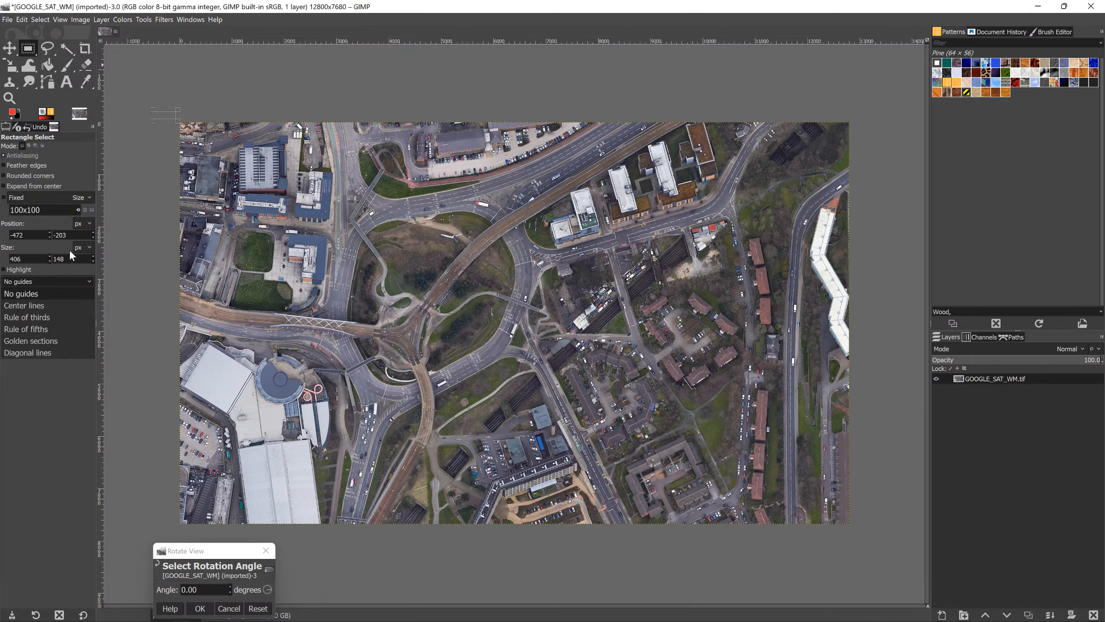
{"action": "left_click", "coordinate": [79, 210]}
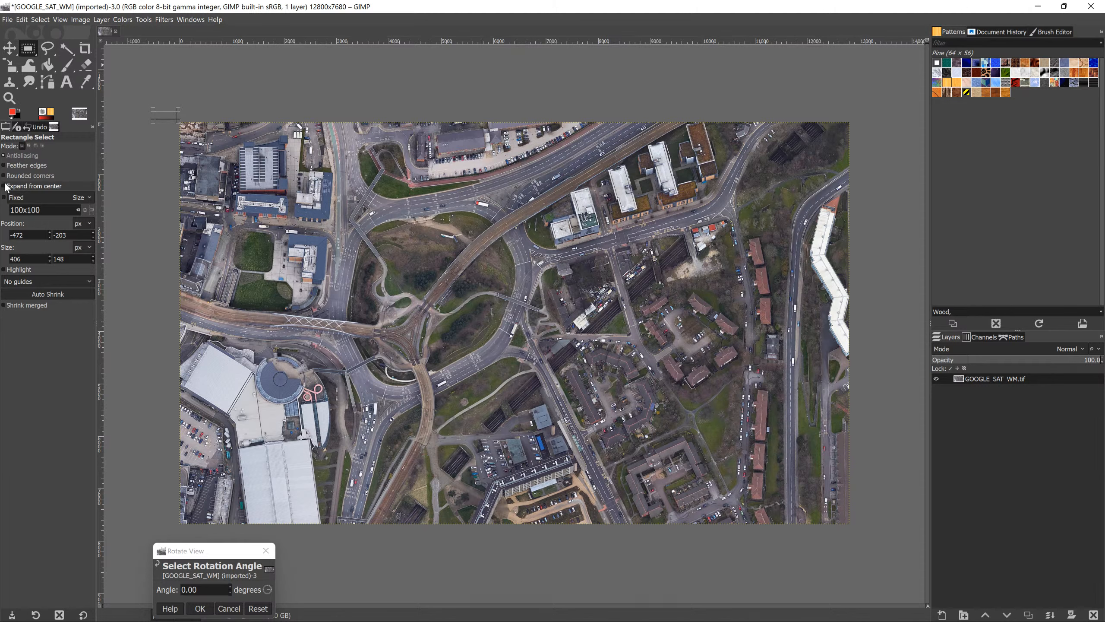
{"action": "left_click", "coordinate": [180, 91]}
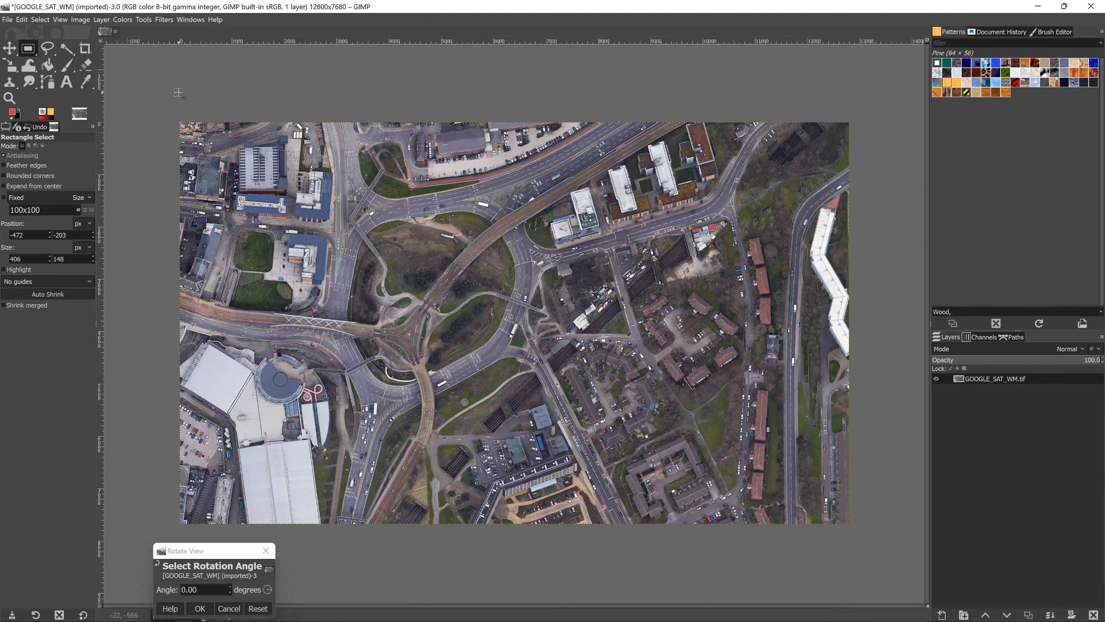
- Crop the satellite image to a 7680 by 7680 px square from its upper-left corner, using the Crop tool's 1:1 aspect ratio
{"action": "left_click", "coordinate": [47, 49]}
{"action": "left_click", "coordinate": [85, 49]}
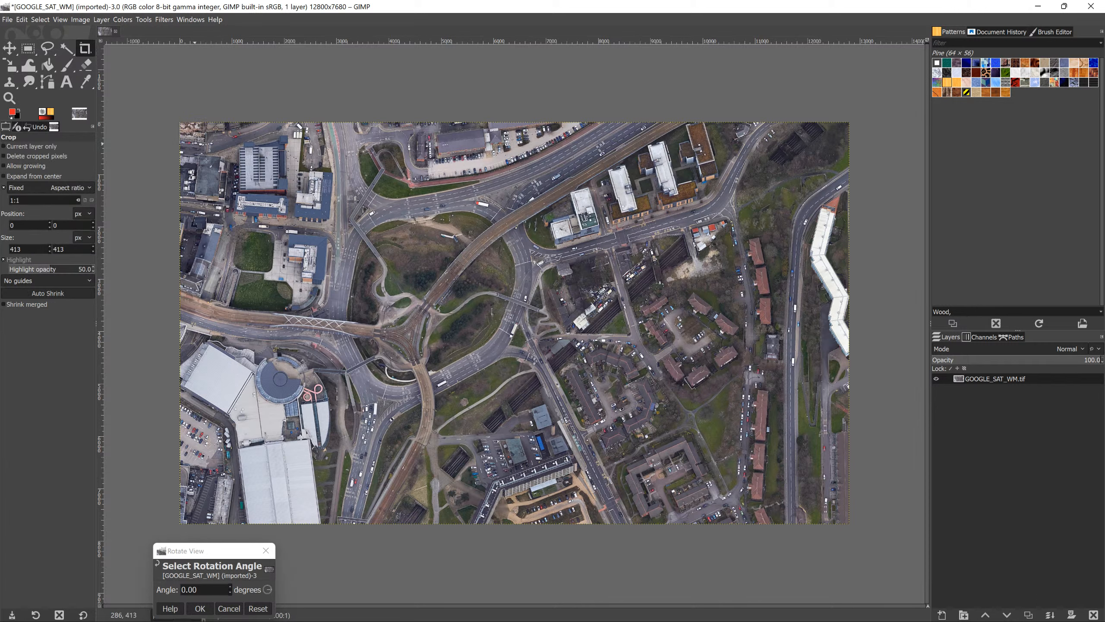
{"action": "left_click_drag", "start_coordinate": [180, 123], "coordinate": [582, 525]}
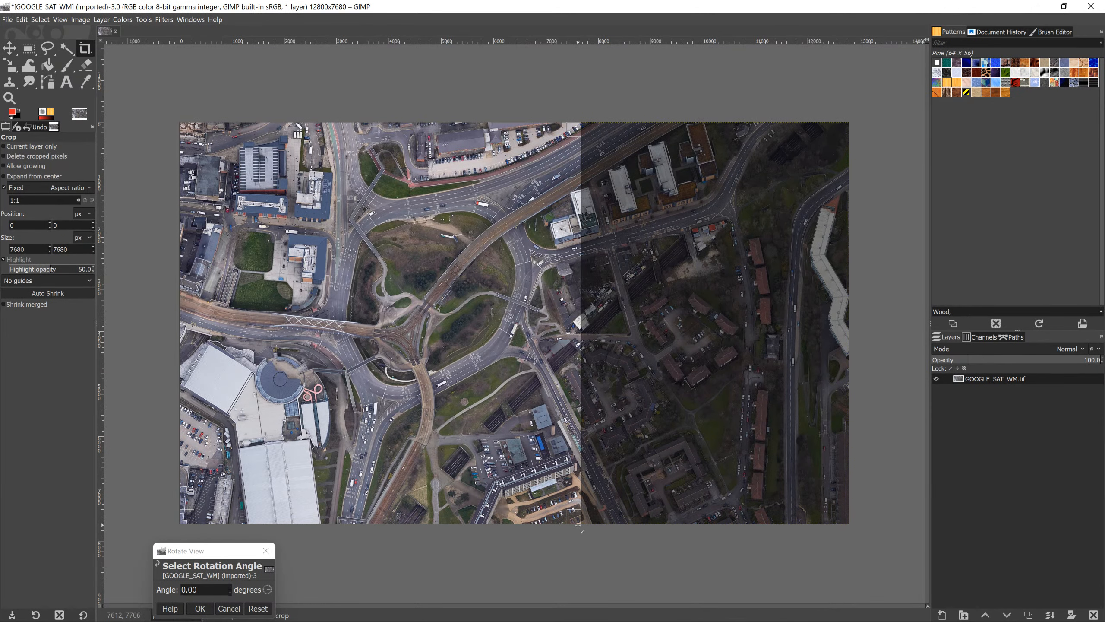
{"action": "left_click", "coordinate": [9, 52]}
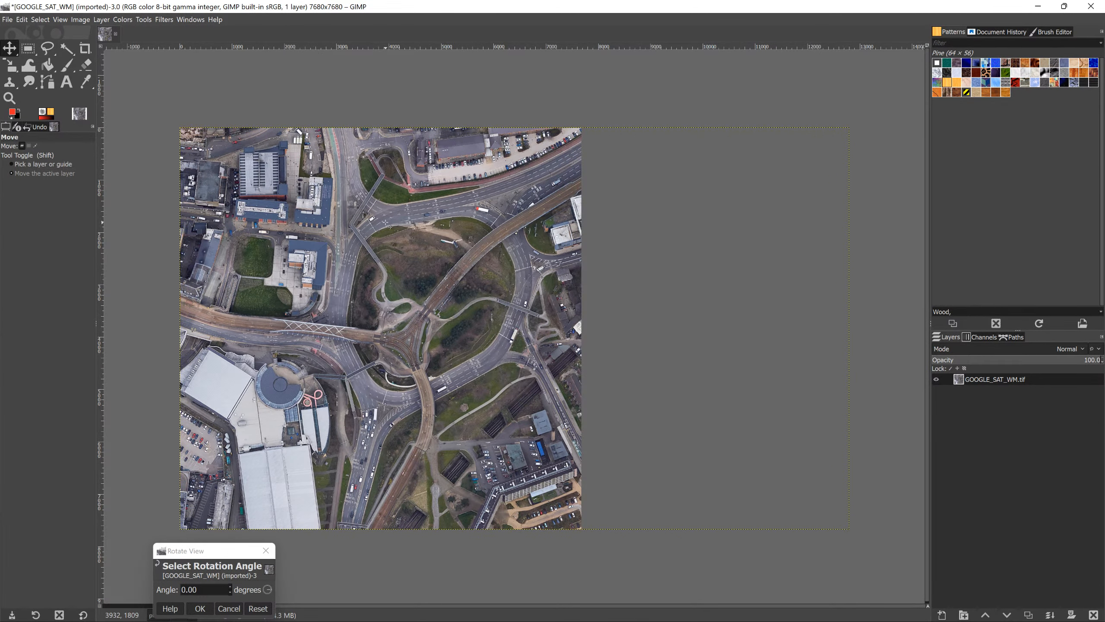
- Try to crop the square image to its content, and dismiss the resulting message
{"action": "left_click", "coordinate": [83, 19]}
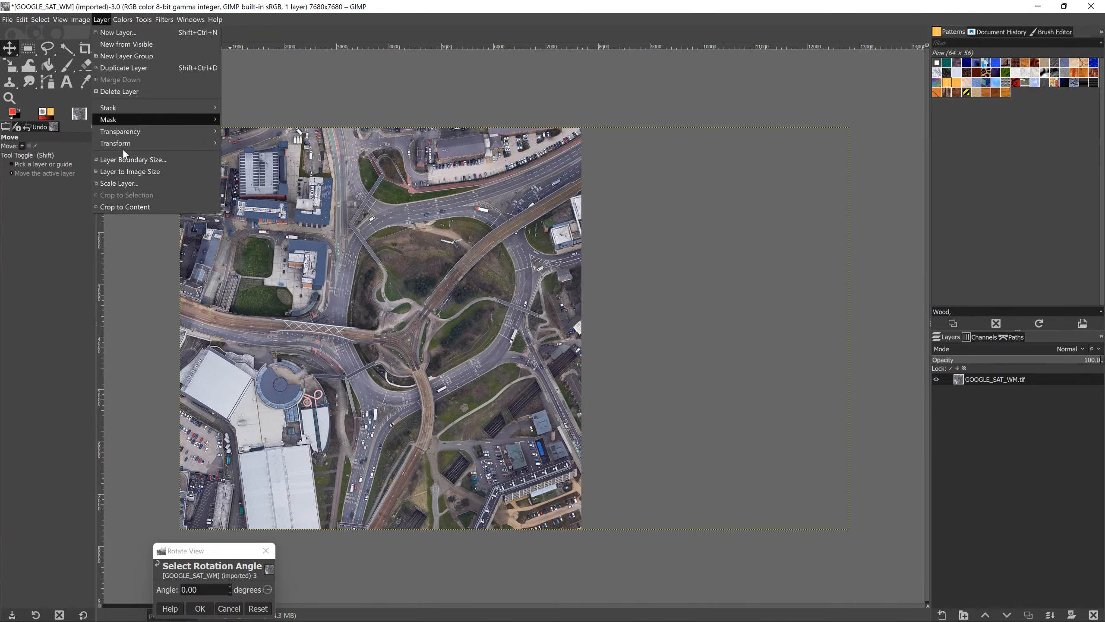
{"action": "mouse_move", "coordinate": [116, 25]}
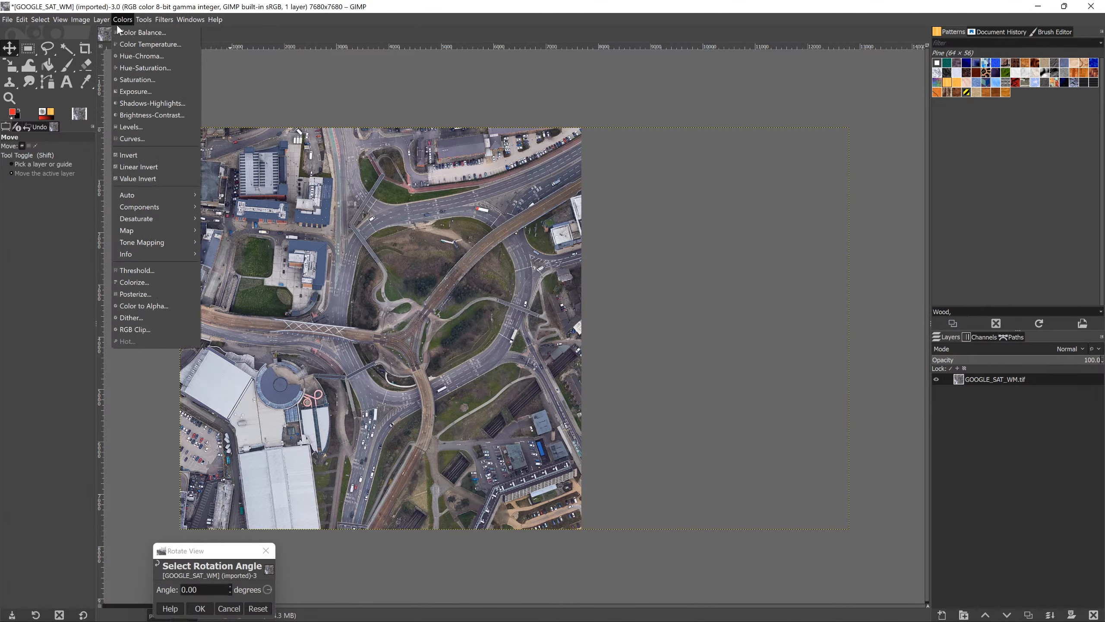
{"action": "mouse_move", "coordinate": [73, 20]}
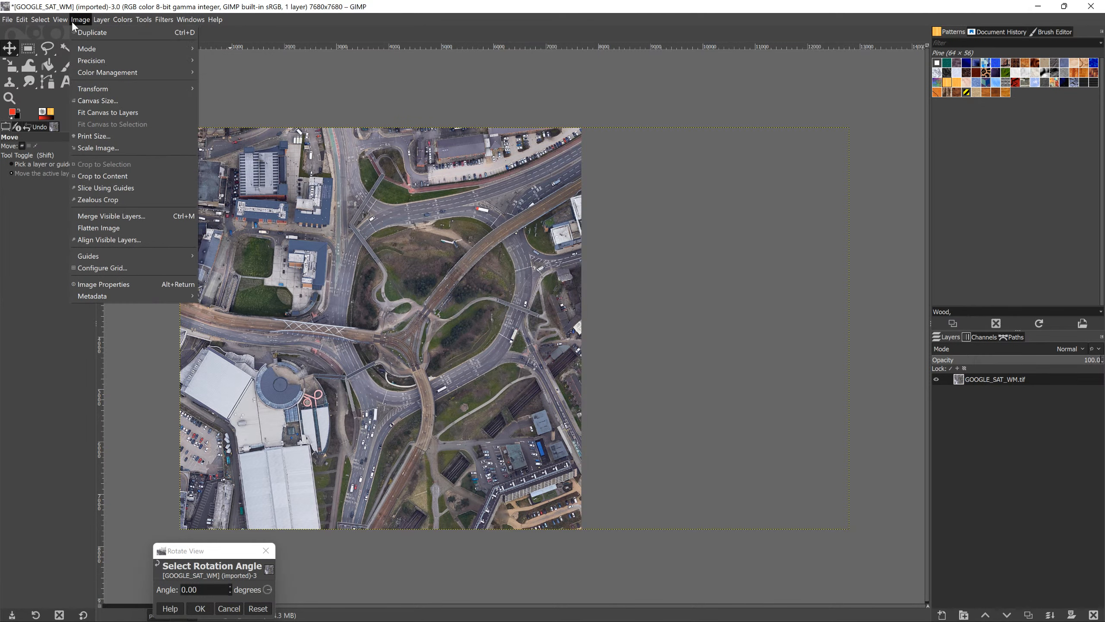
{"action": "left_click", "coordinate": [123, 174]}
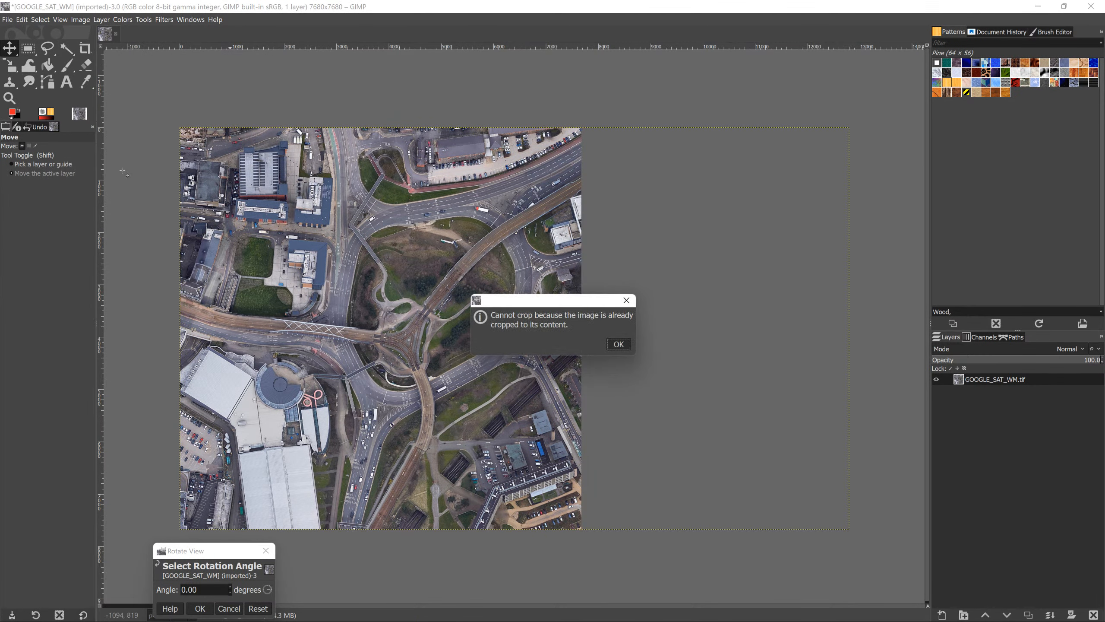
{"action": "left_click", "coordinate": [618, 344]}
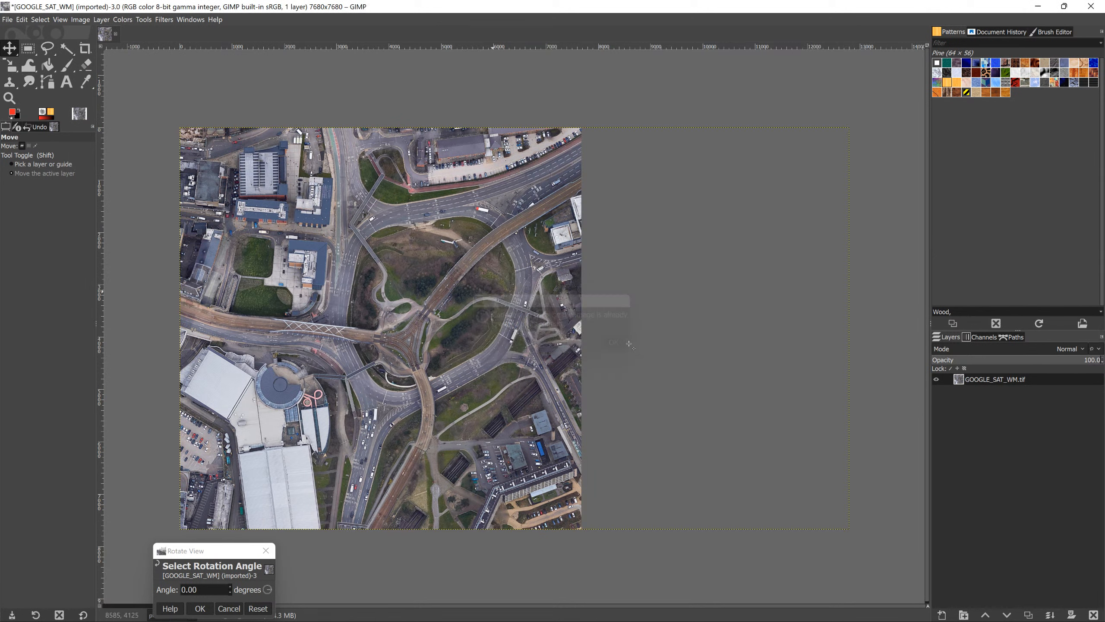
{"action": "right_click", "coordinate": [977, 416]}
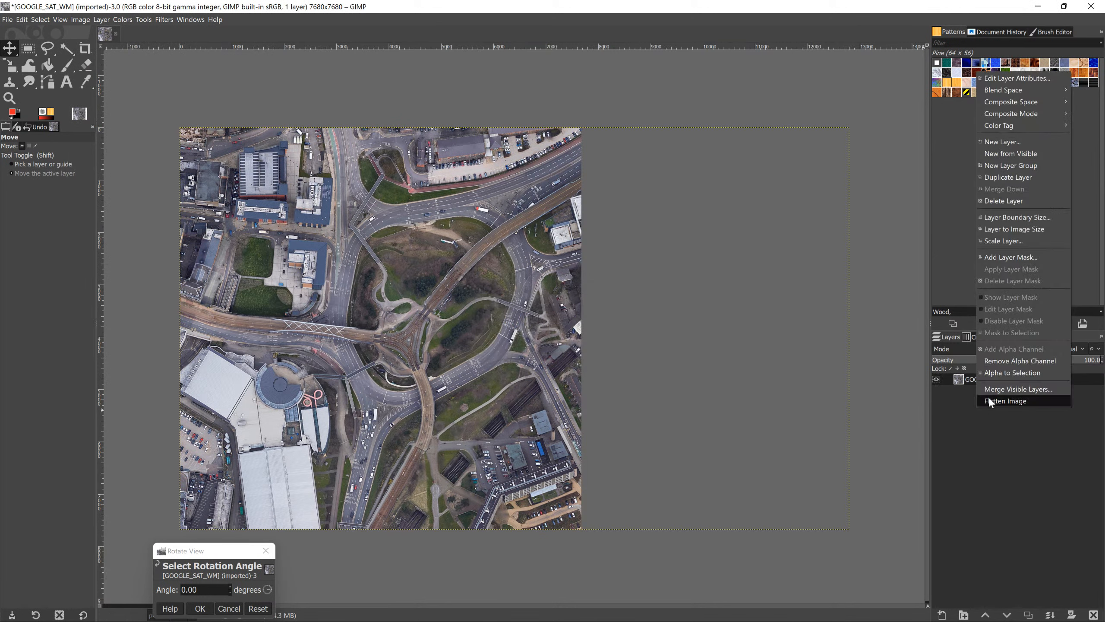
{"action": "left_click", "coordinate": [1018, 257]}
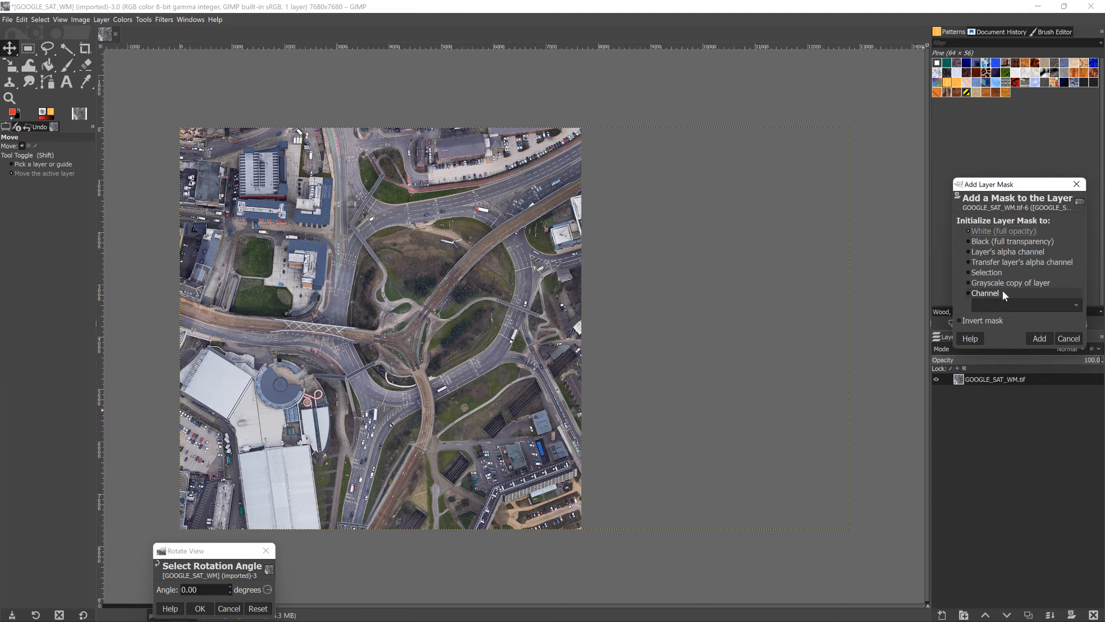
{"action": "left_click", "coordinate": [1068, 338]}
- Add a transparent 7680 by 7680 px layer above the satellite layer, and flatten the image into a single layer
{"action": "right_click", "coordinate": [970, 405]}
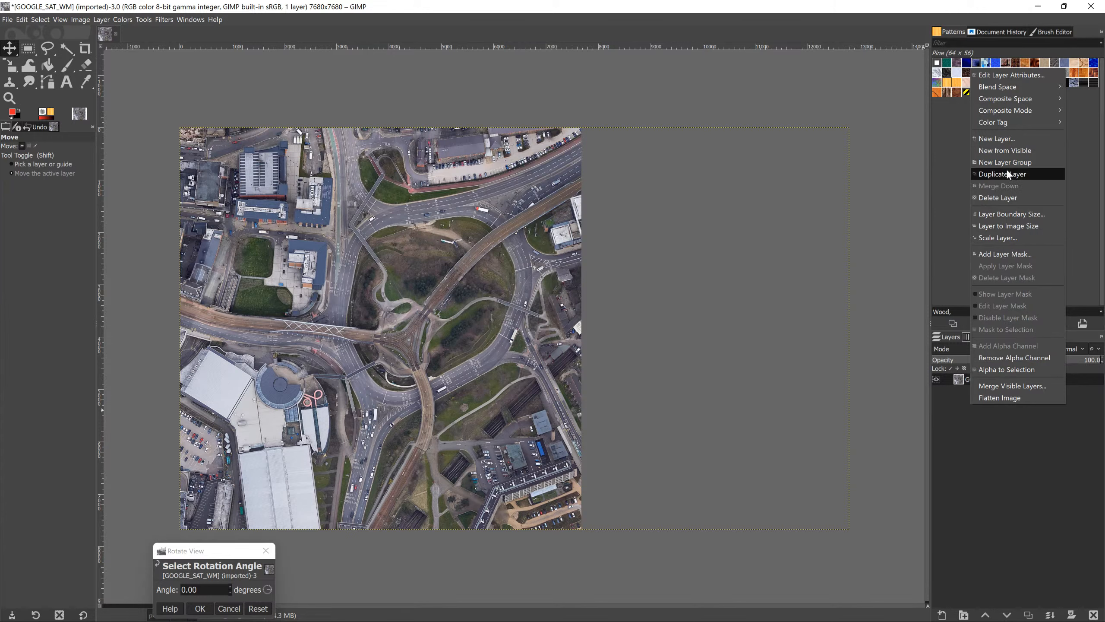
{"action": "left_click", "coordinate": [1001, 139]}
{"action": "left_click", "coordinate": [952, 235]}
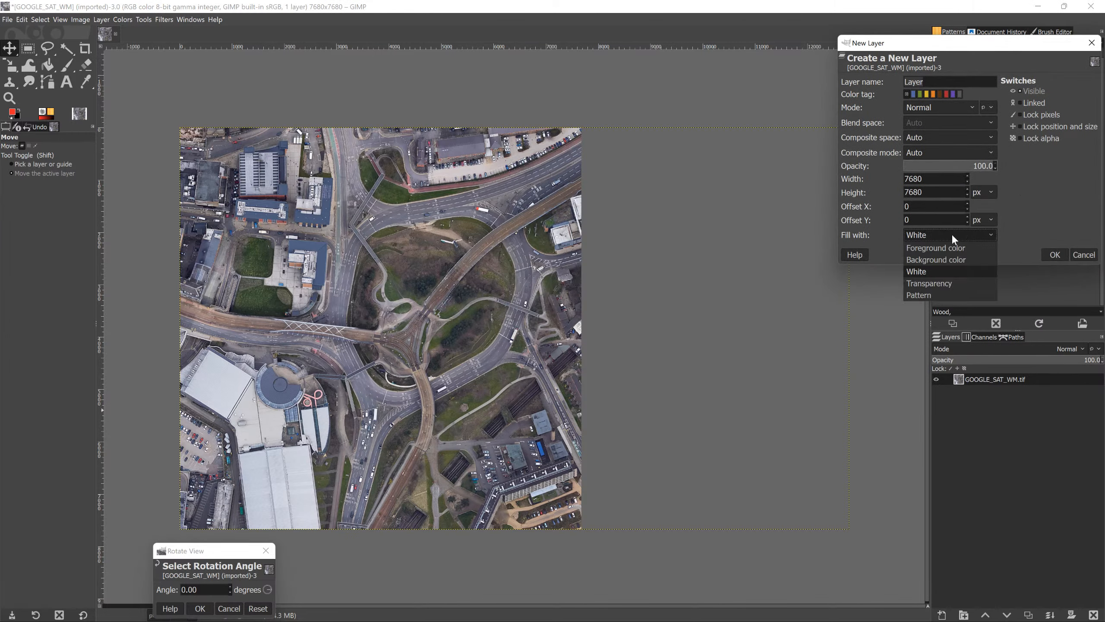
{"action": "left_click", "coordinate": [970, 283]}
{"action": "left_click", "coordinate": [1055, 255]}
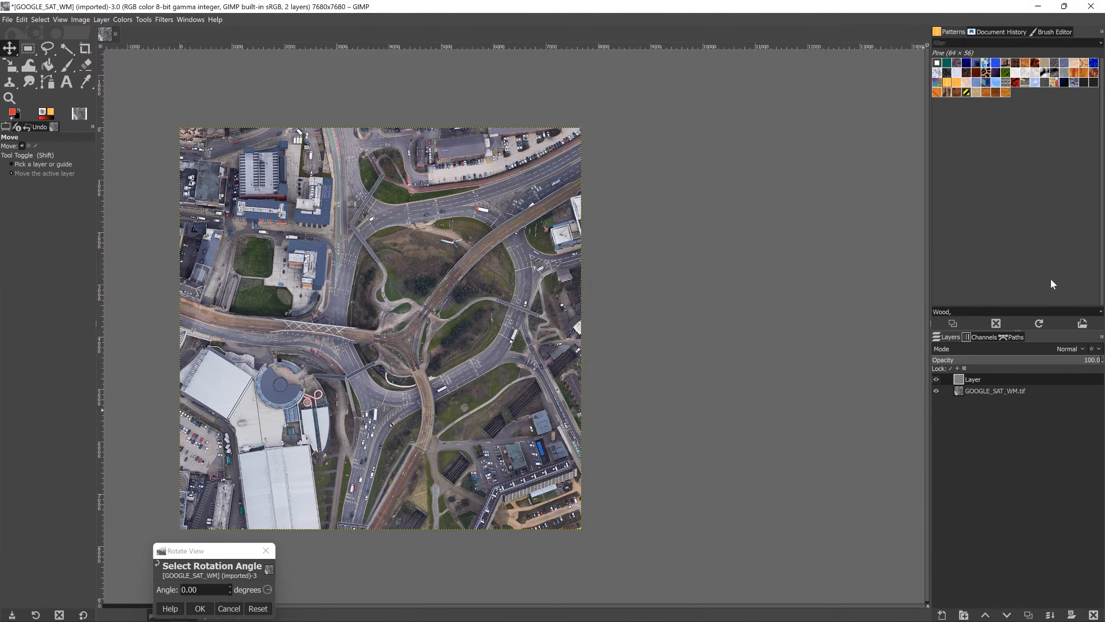
{"action": "right_click", "coordinate": [1019, 375]}
{"action": "left_click", "coordinate": [1011, 367]}
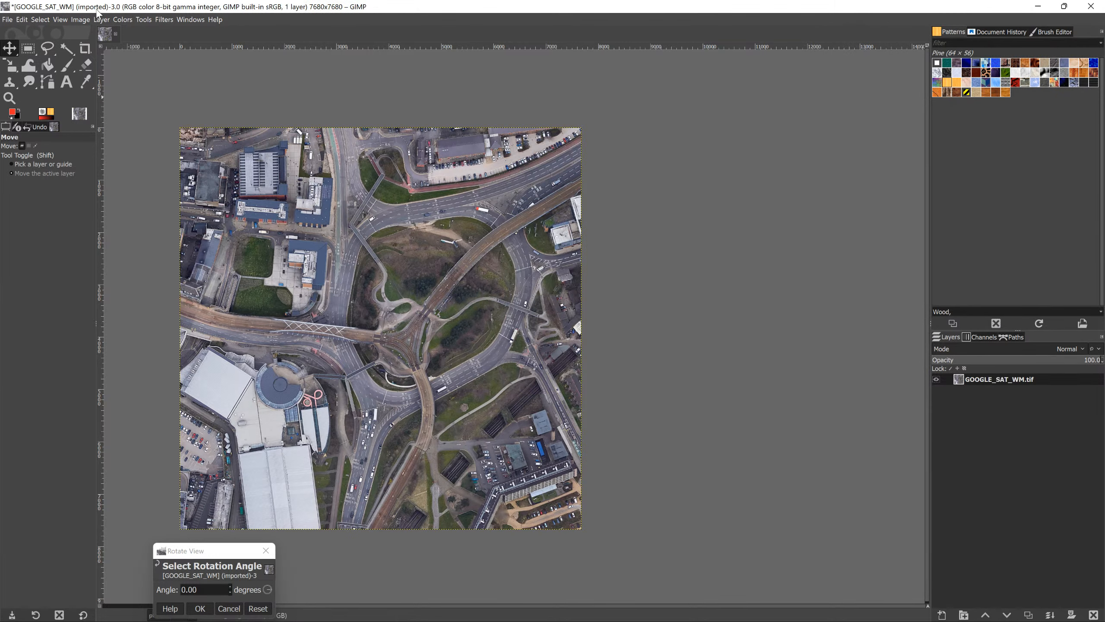
- Scale the satellite image to 8192 by 8192 px with cubic interpolation, accepting the large image size
{"action": "left_click", "coordinate": [89, 19]}
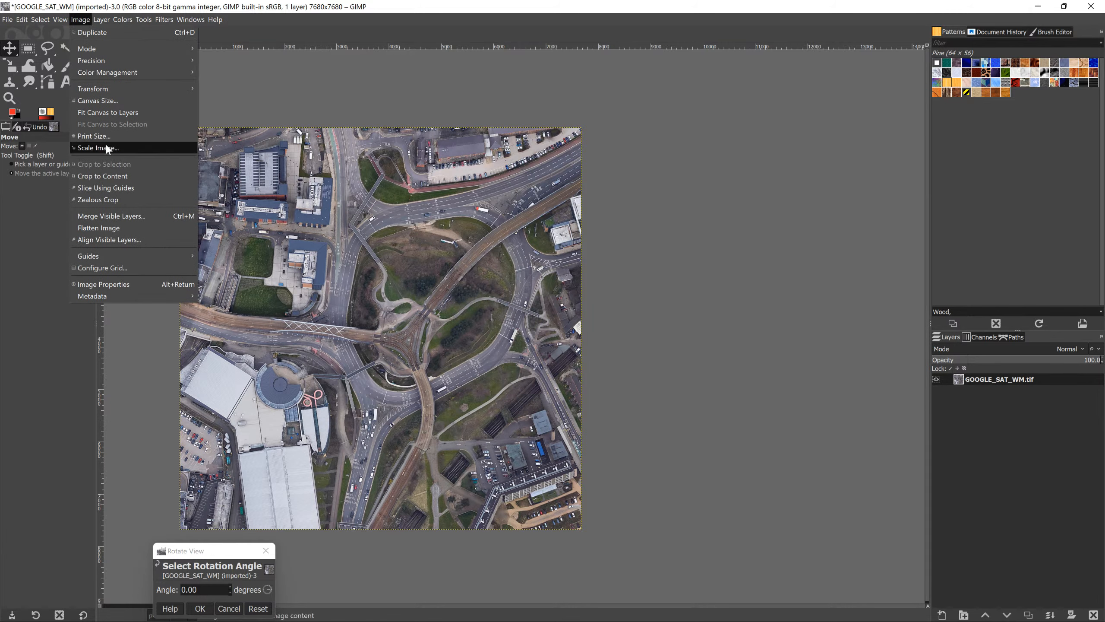
{"action": "left_click", "coordinate": [108, 149]}
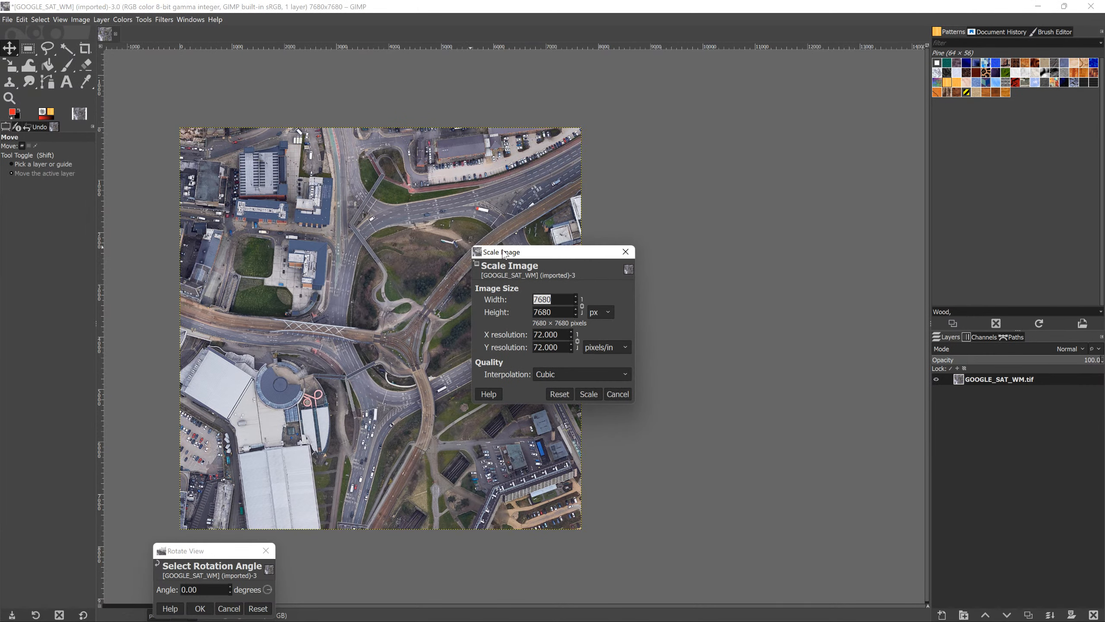
{"action": "type", "text": "8192"}
{"action": "left_click", "coordinate": [591, 396]}
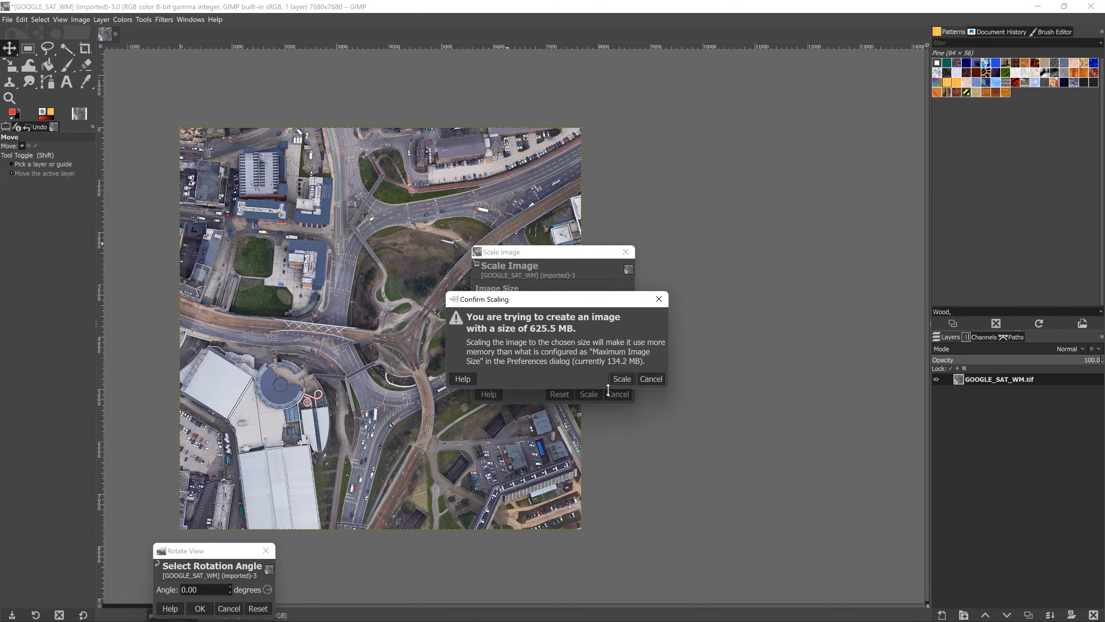
{"action": "left_click", "coordinate": [622, 379]}
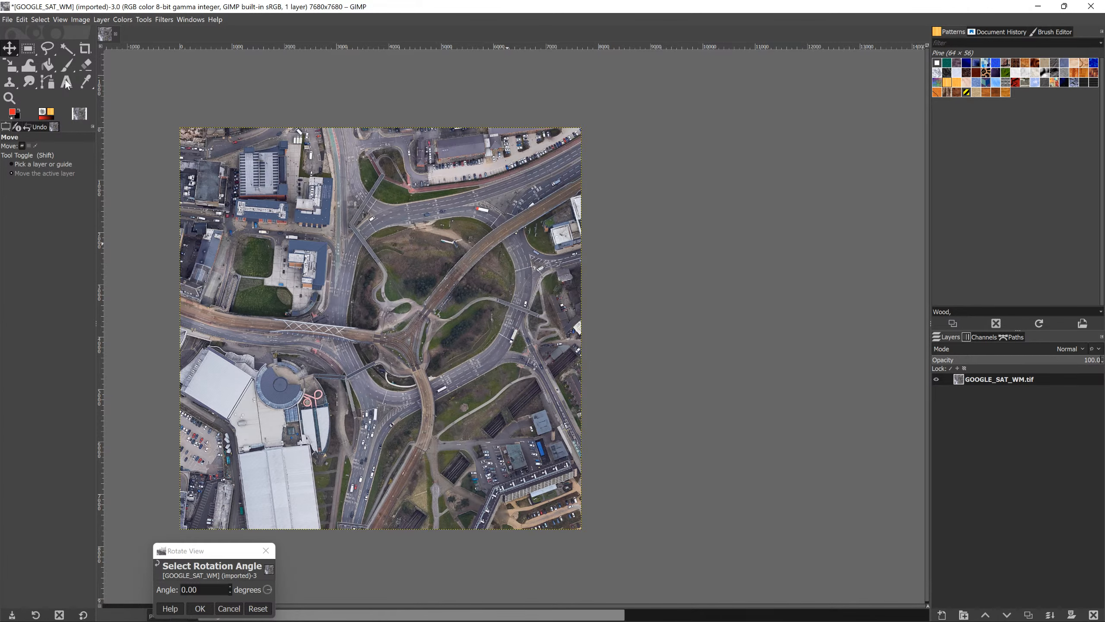
- Begin exporting the image, with BeamNG.drive's 0.25/levels/smallgrid/art/Track1 as the destination folder
{"action": "left_click", "coordinate": [9, 19]}
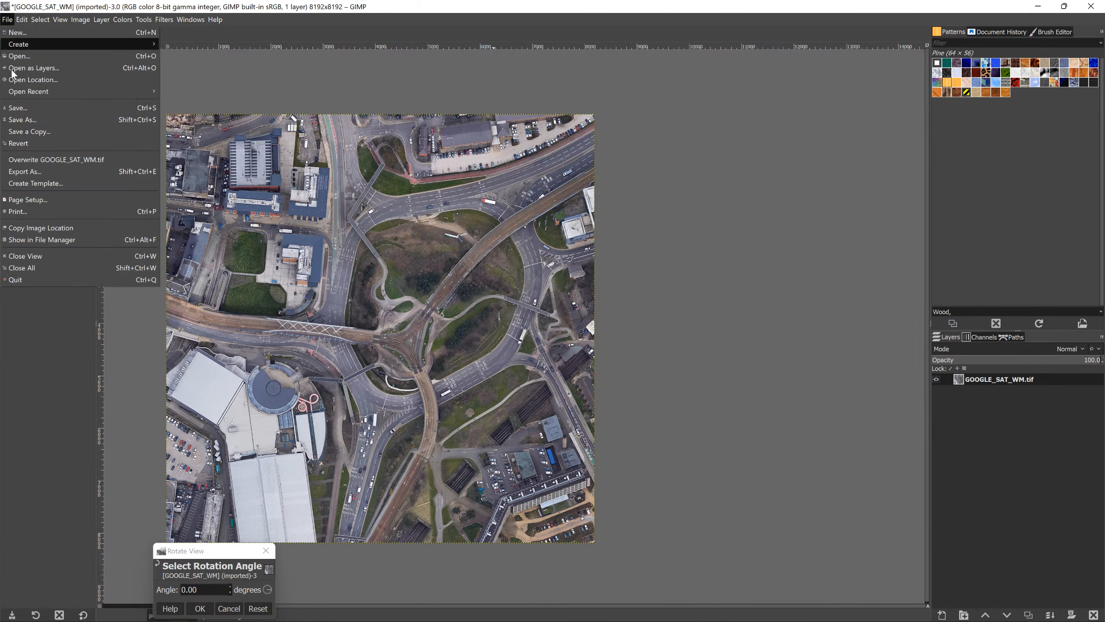
{"action": "left_click", "coordinate": [41, 172]}
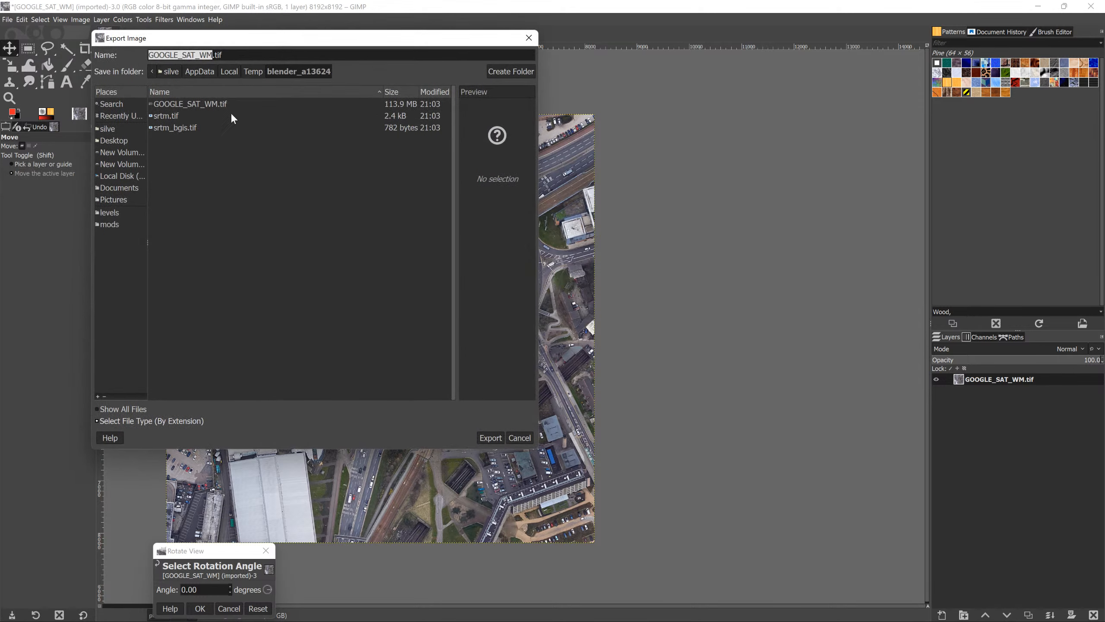
{"action": "left_click", "coordinate": [109, 212]}
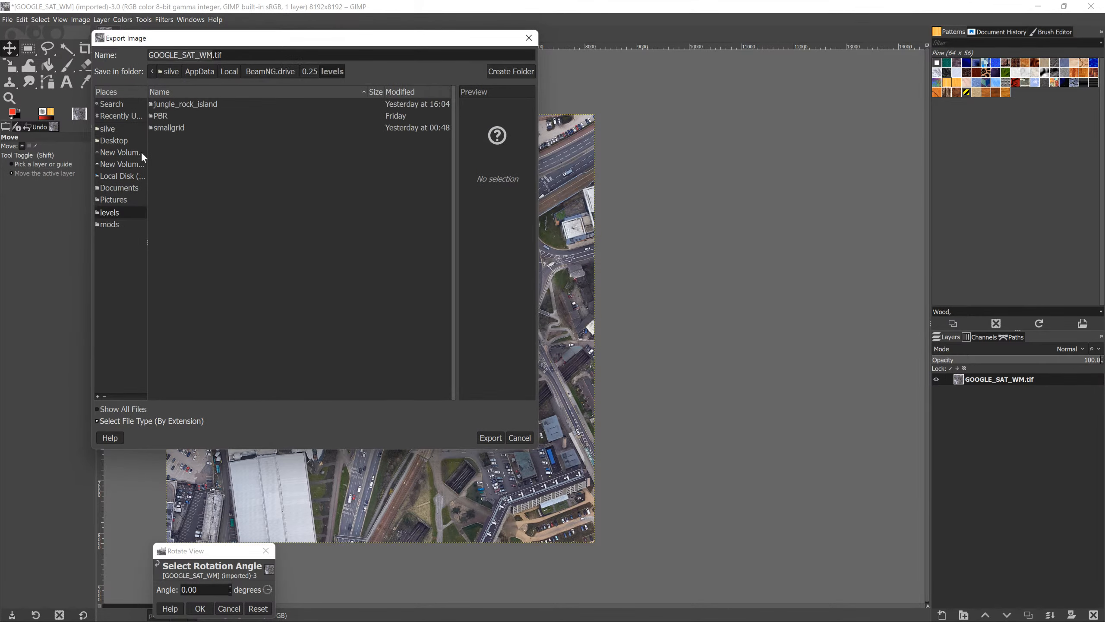
{"action": "double_click", "coordinate": [179, 127]}
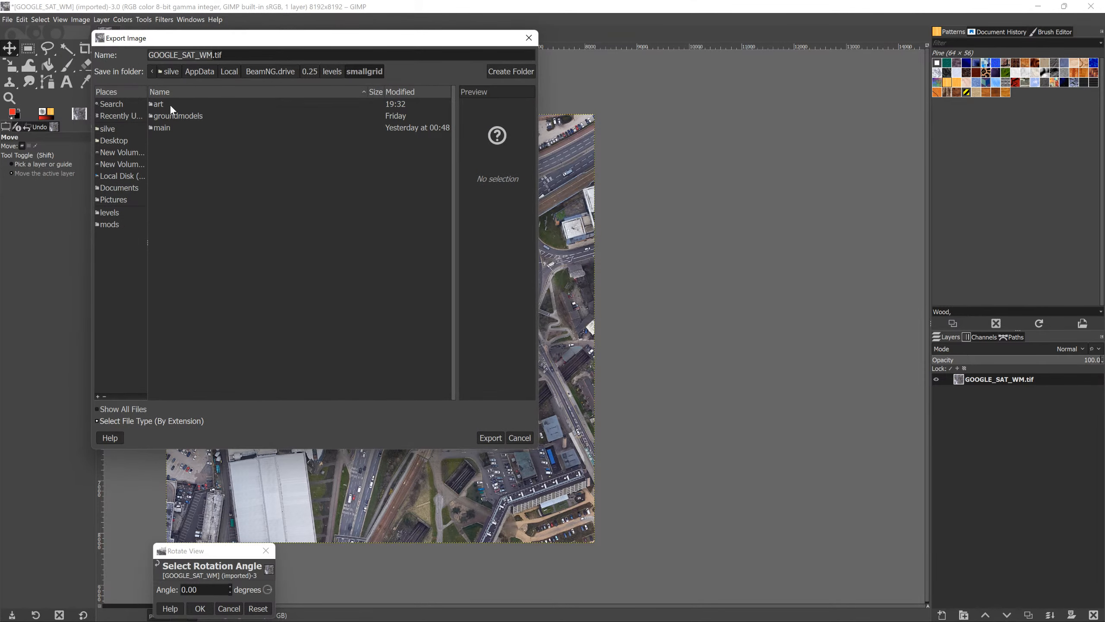
{"action": "double_click", "coordinate": [171, 104]}
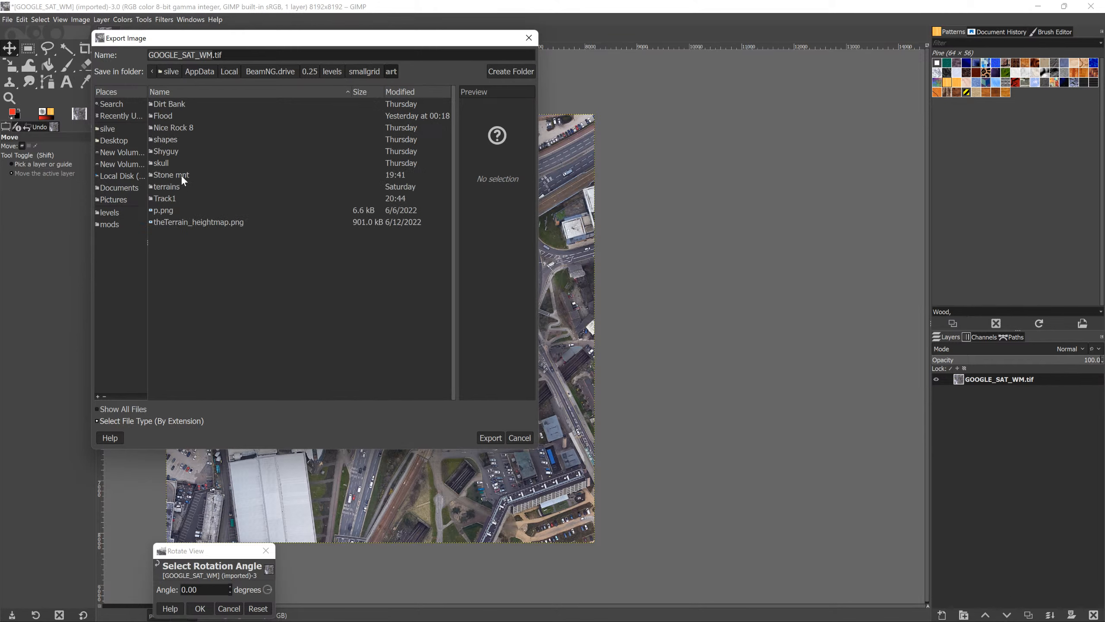
{"action": "double_click", "coordinate": [175, 197]}
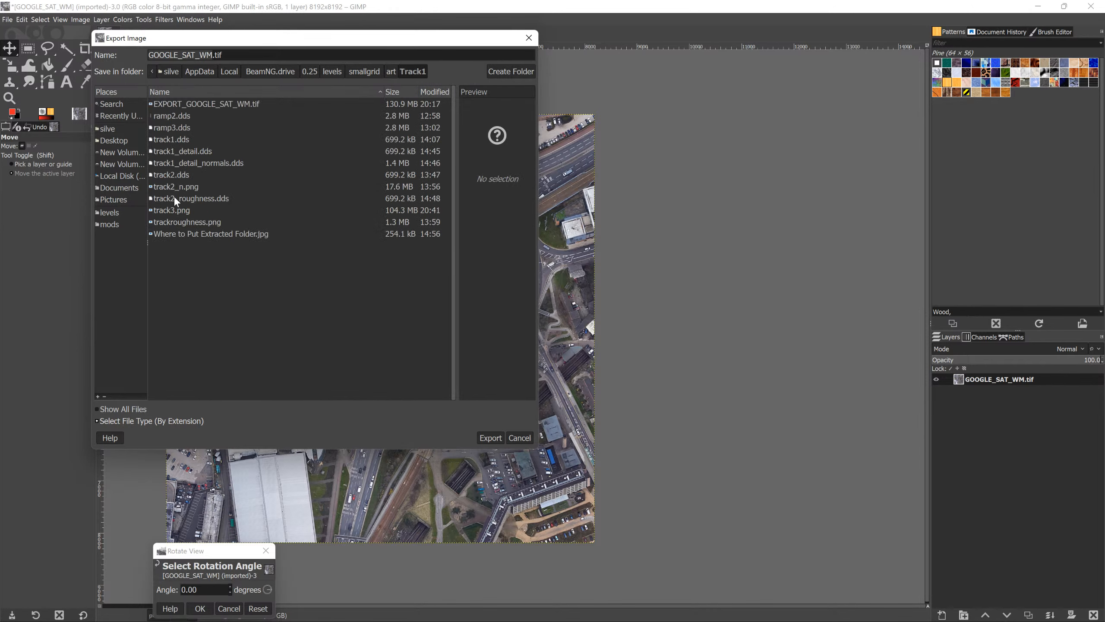
- Name the exported file sheffield.png and export it
{"action": "left_click", "coordinate": [239, 55]}
{"action": "key", "text": "ctrl+a"}
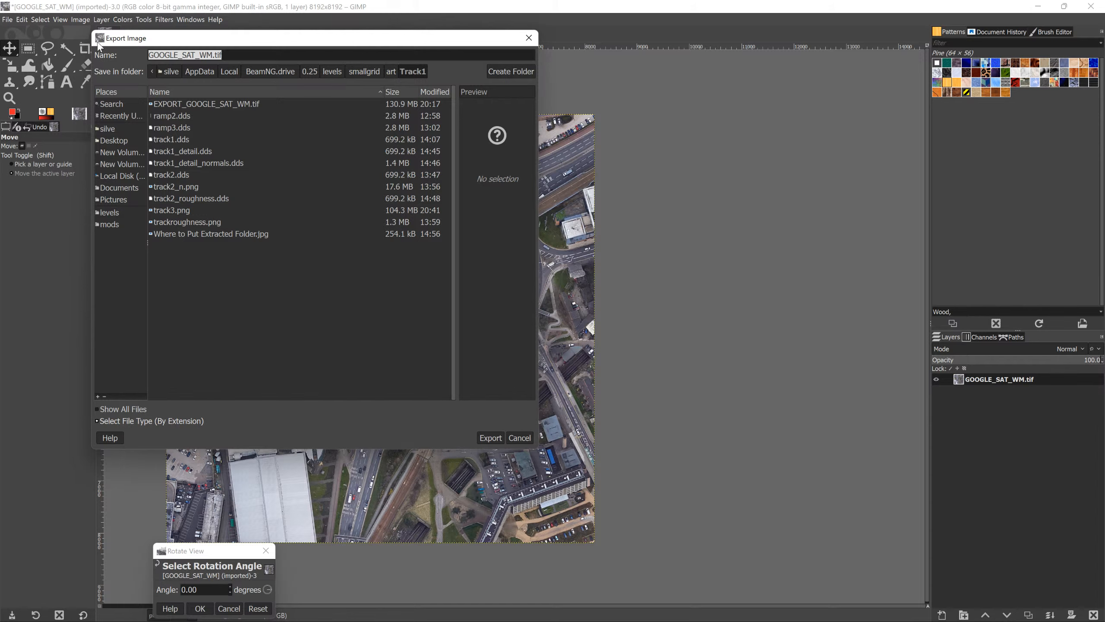
{"action": "type", "text": "she"}
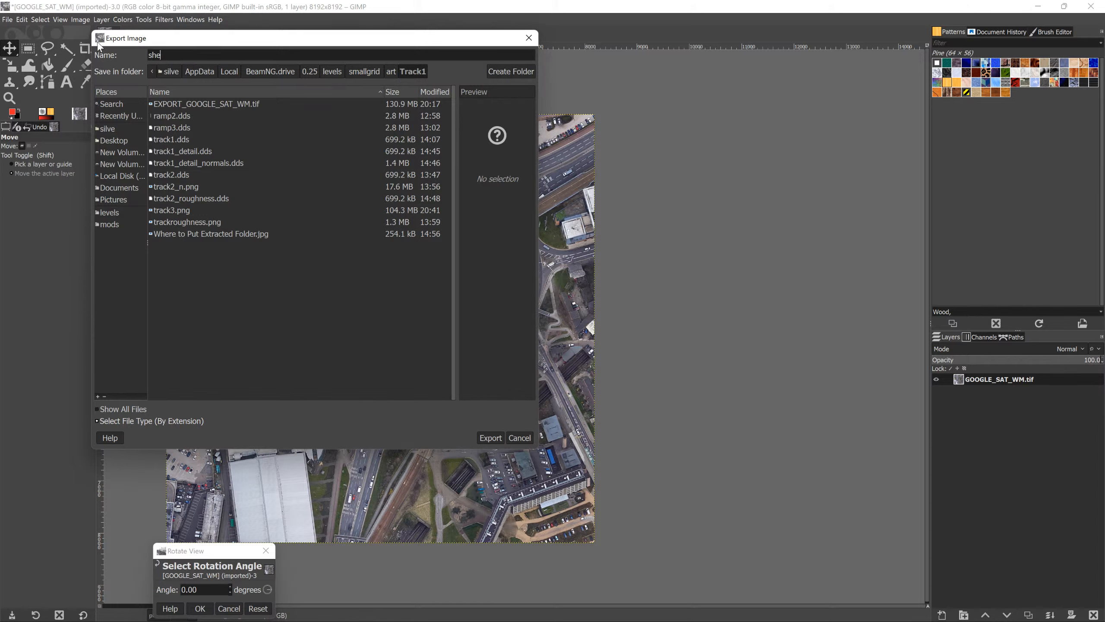
{"action": "type", "text": "ffield.png"}
{"action": "left_click", "coordinate": [491, 438]}
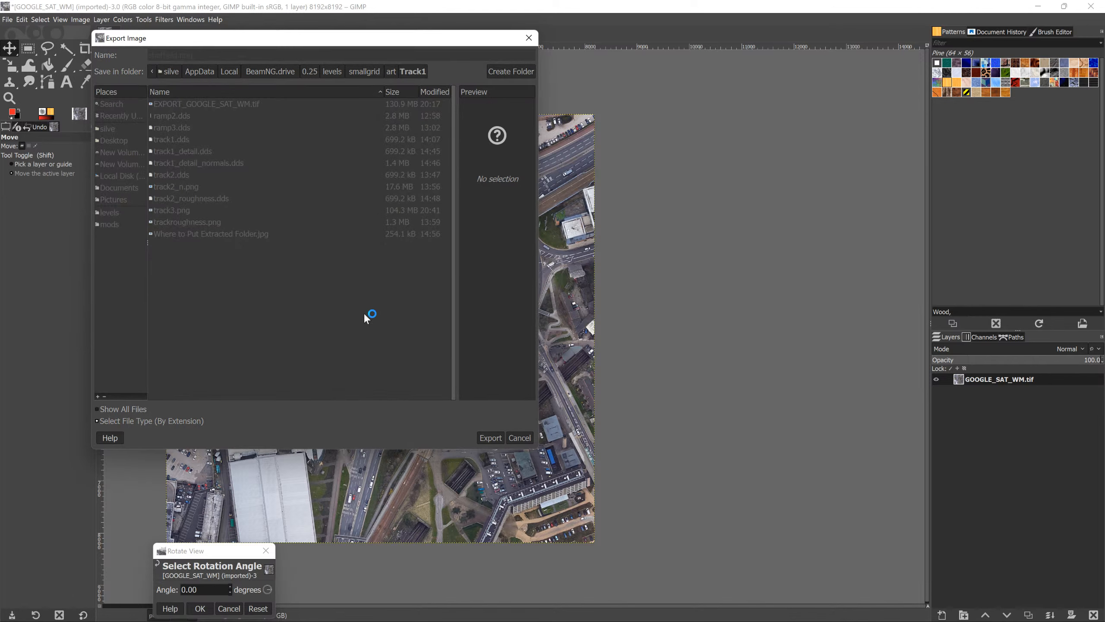
{"action": "left_click", "coordinate": [586, 425]}
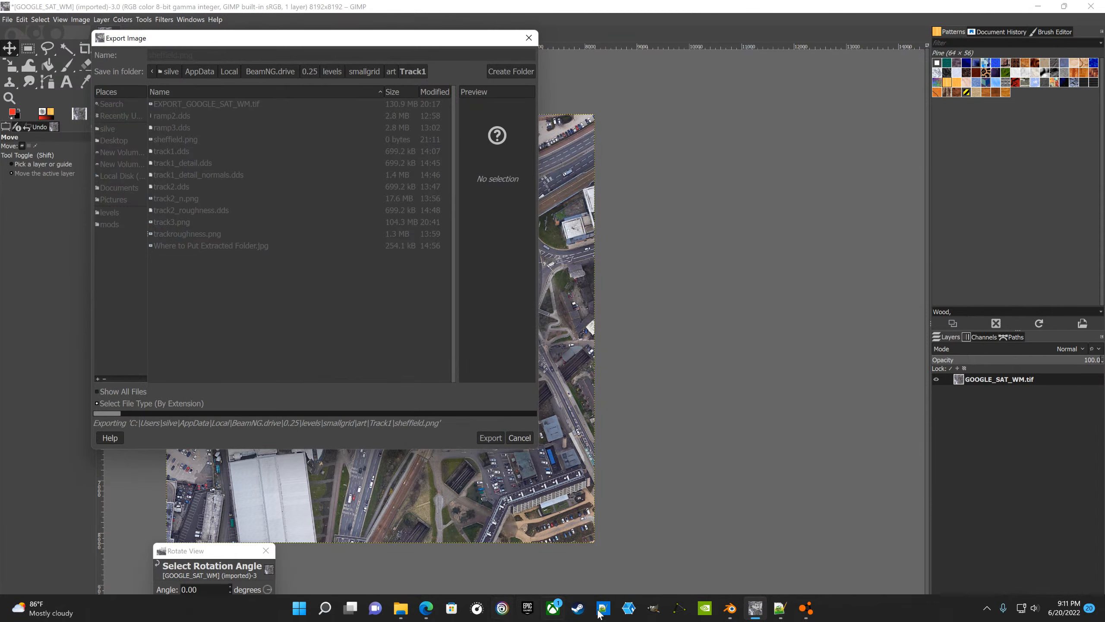
- Switch to Blender, cancel the image file browser, and rename the terrain's material track4
{"action": "mouse_move", "coordinate": [730, 608]}
{"action": "left_click", "coordinate": [686, 518]}
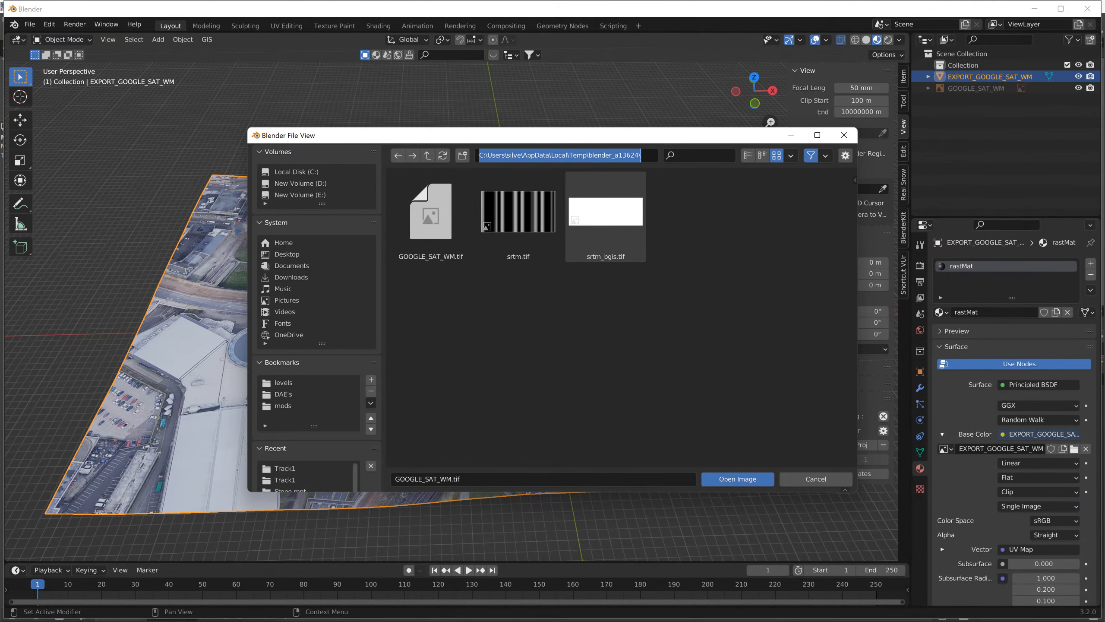
{"action": "left_click", "coordinate": [816, 478]}
{"action": "left_click", "coordinate": [995, 313]}
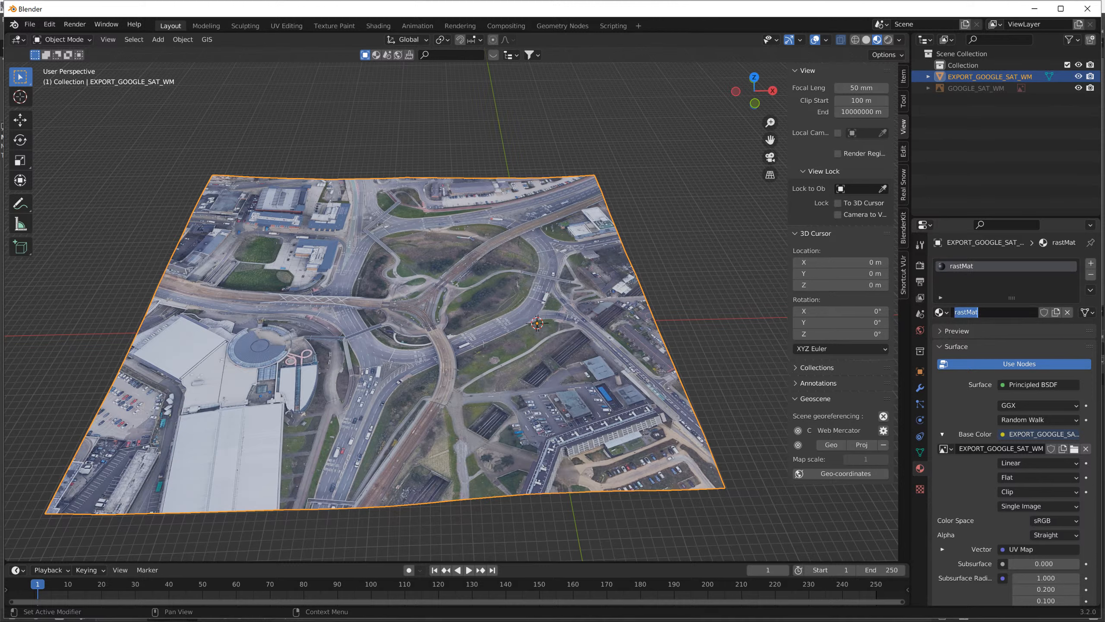
{"action": "type", "text": "track4"}
{"action": "key", "text": "Return"}
- Minimize Blender and GIMP, move the chat window aside, and open the BeamNG 0.25 folder from its desktop shortcut
{"action": "left_click", "coordinate": [1025, 11]}
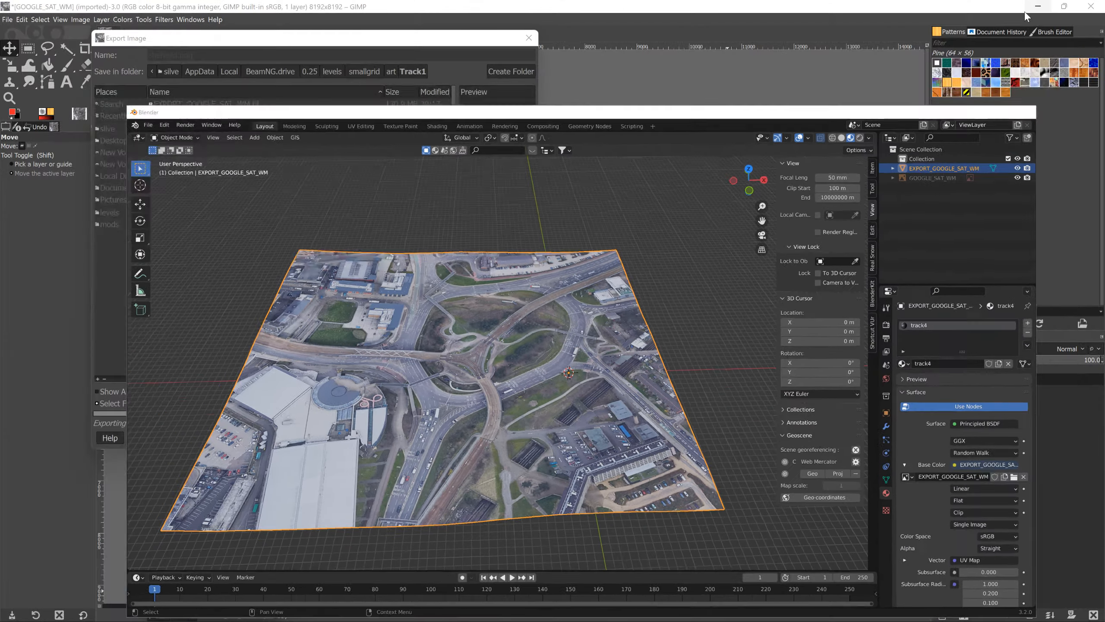
{"action": "left_click", "coordinate": [1038, 6]}
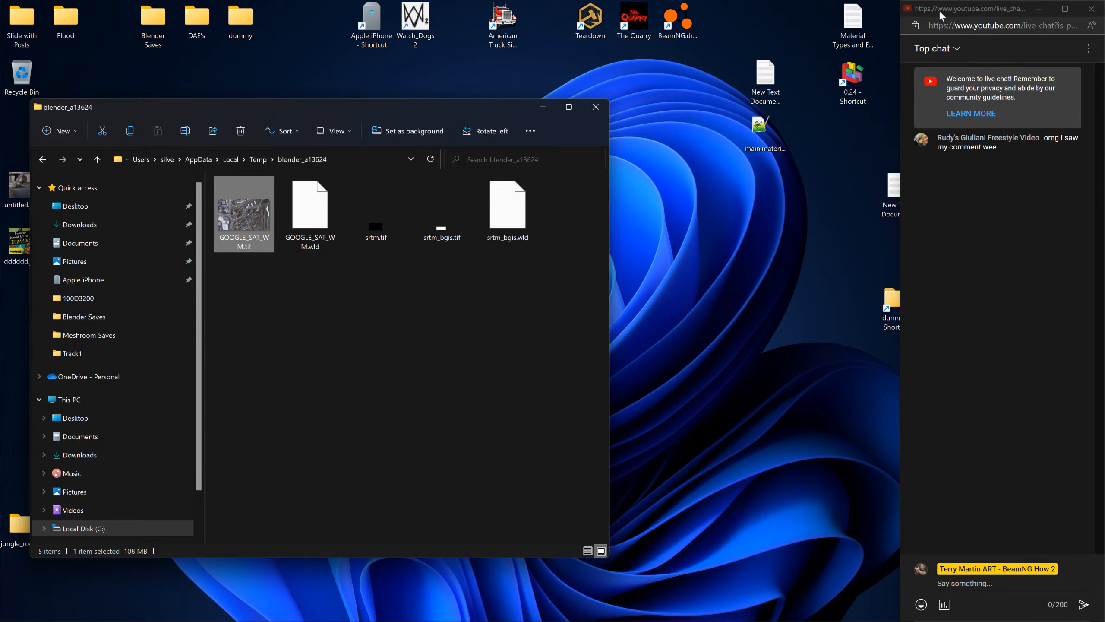
{"action": "left_click_drag", "start_coordinate": [942, 14], "coordinate": [810, 81]}
{"action": "left_click_drag", "start_coordinate": [967, 106], "coordinate": [934, 27]}
{"action": "double_click", "coordinate": [808, 76]}
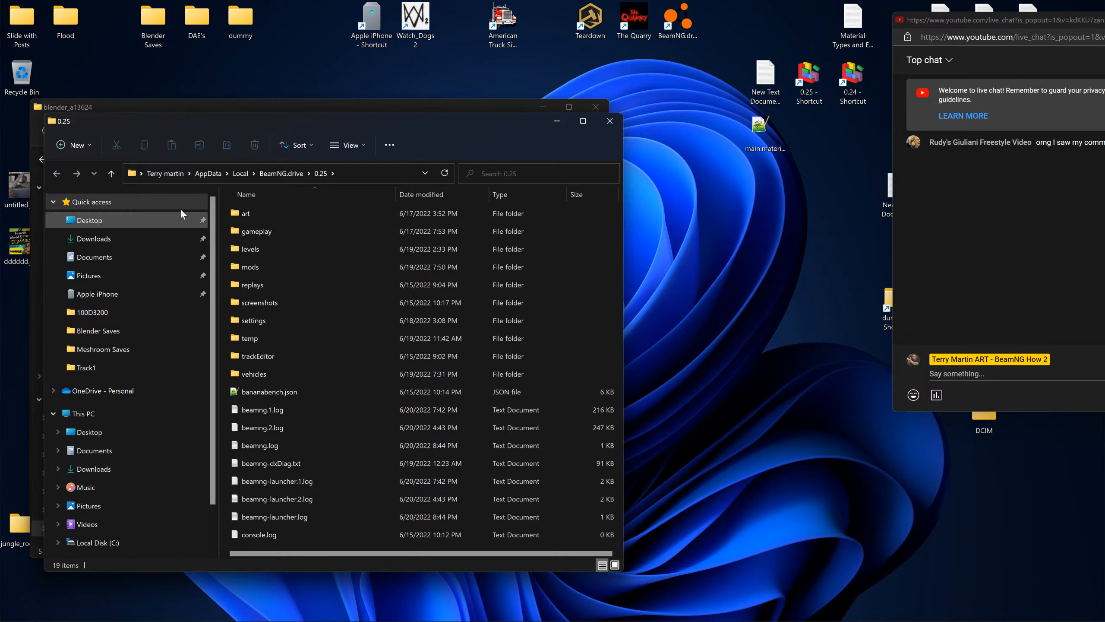
- Go to levels/smallgrid/art/Track1 and open its main.materials.json in Notepad++
{"action": "double_click", "coordinate": [259, 252]}
{"action": "double_click", "coordinate": [251, 249]}
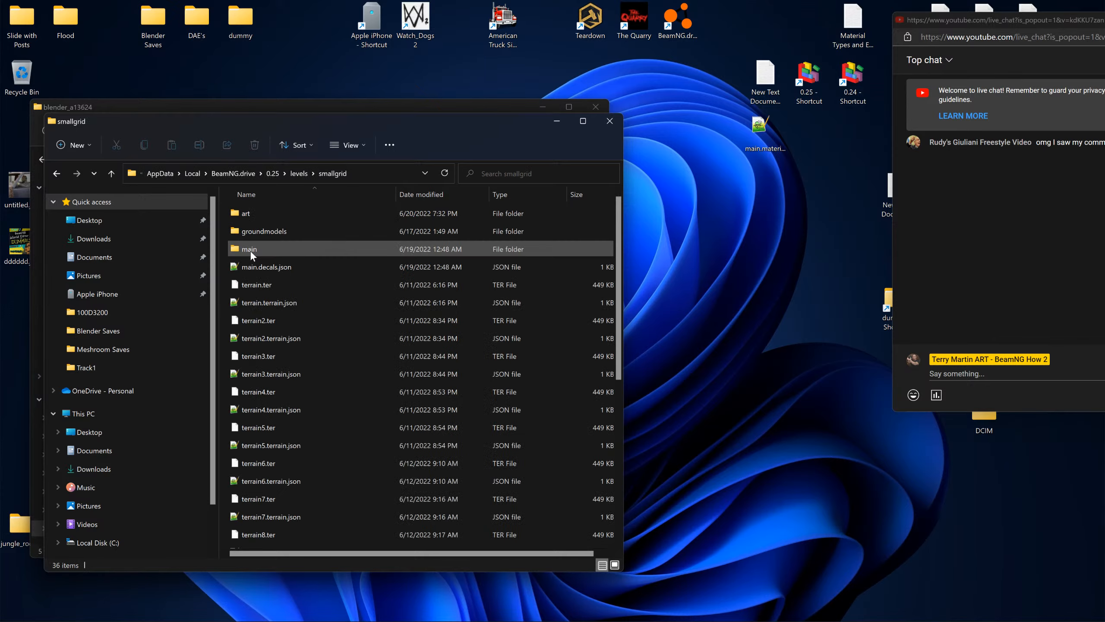
{"action": "double_click", "coordinate": [250, 215]}
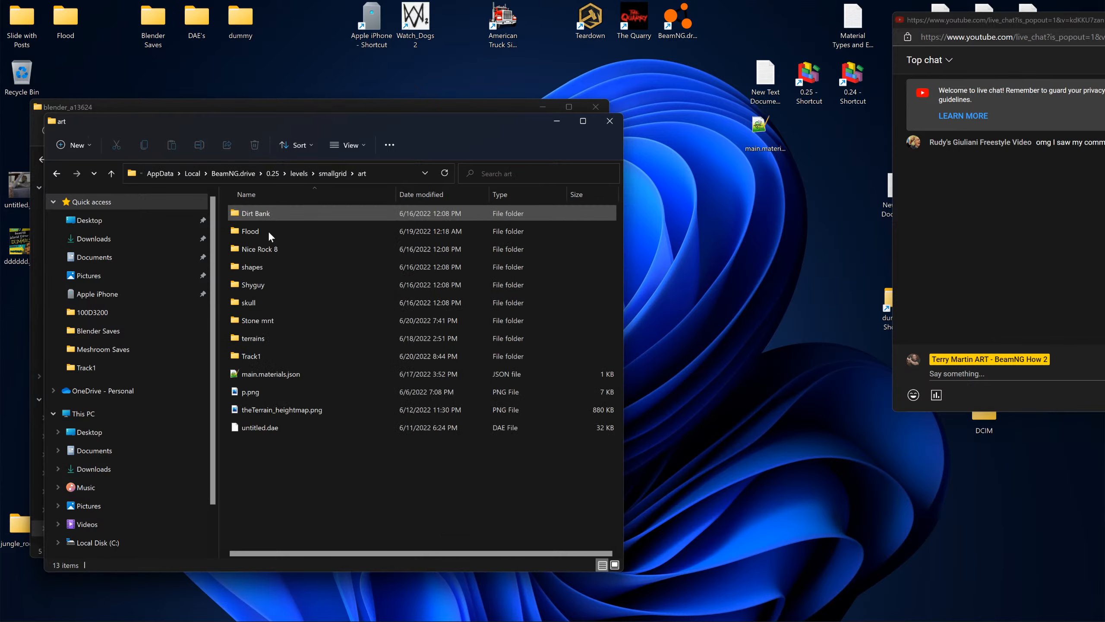
{"action": "double_click", "coordinate": [257, 355]}
{"action": "double_click", "coordinate": [470, 226]}
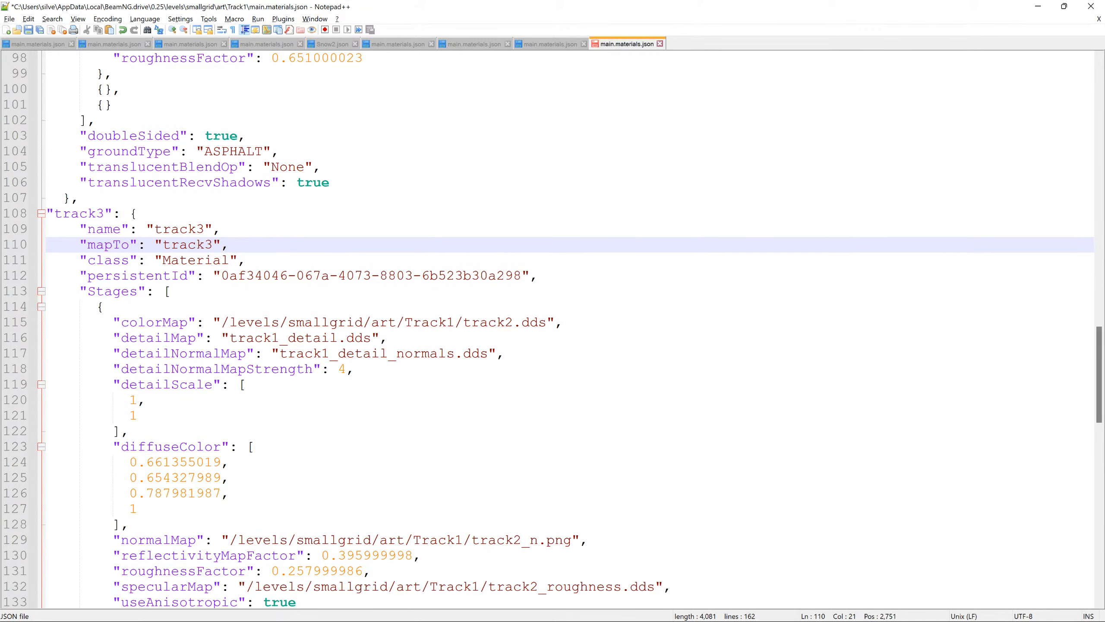
- Select the track3 material entry, try adding a closing brace on a new line below it, and undo the addition
{"action": "left_click_drag", "start_coordinate": [47, 214], "coordinate": [347, 555]}
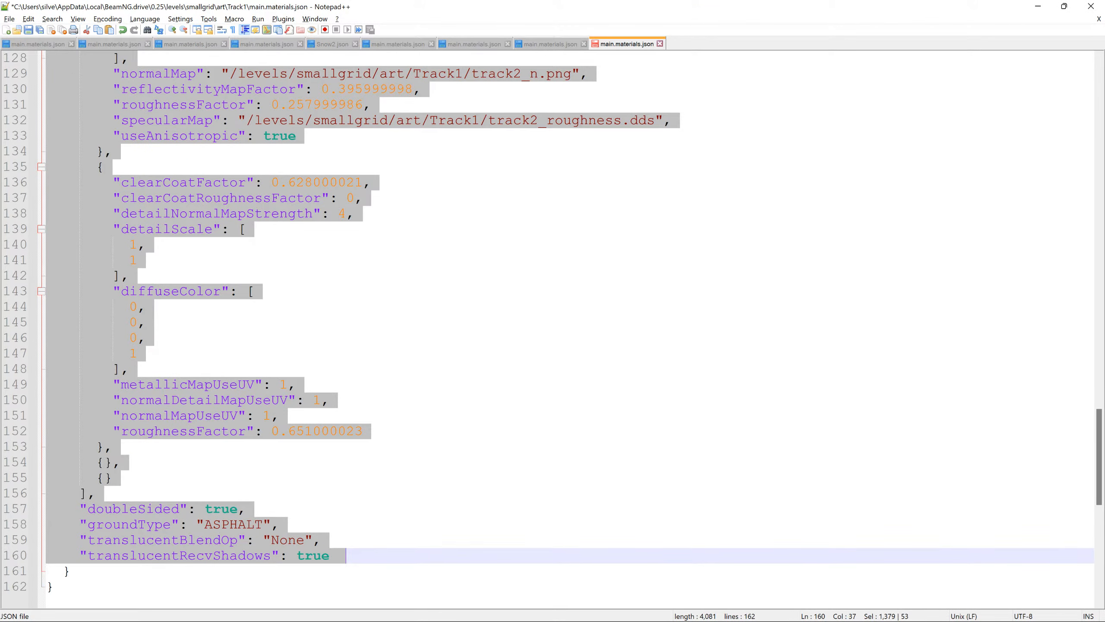
{"action": "left_click", "coordinate": [379, 551]}
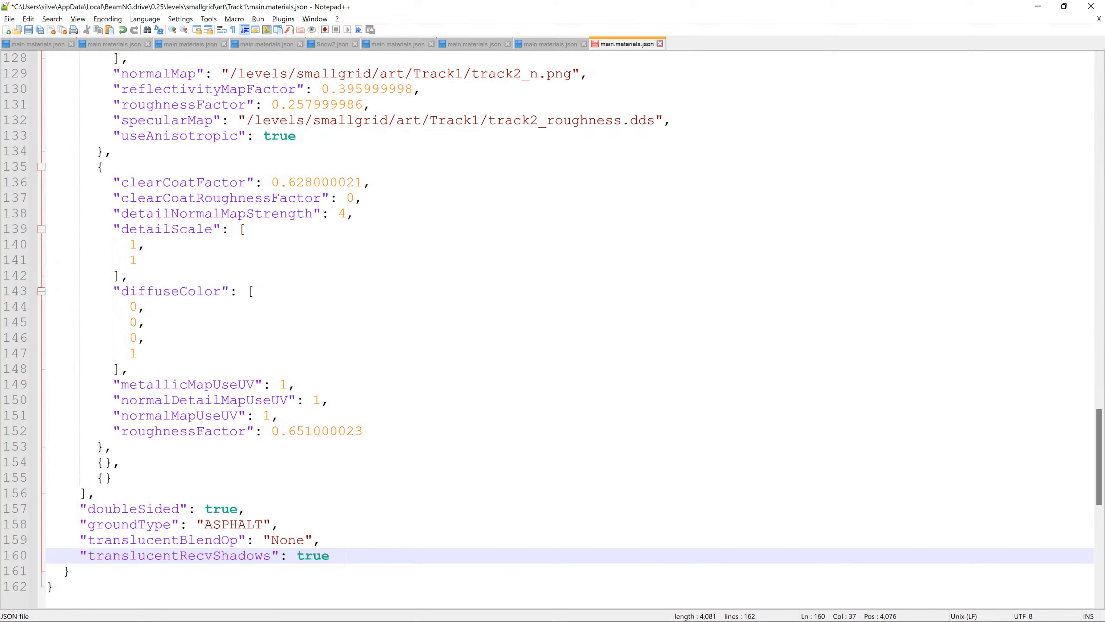
{"action": "key", "text": "Return"}
{"action": "type", "text": "}"}
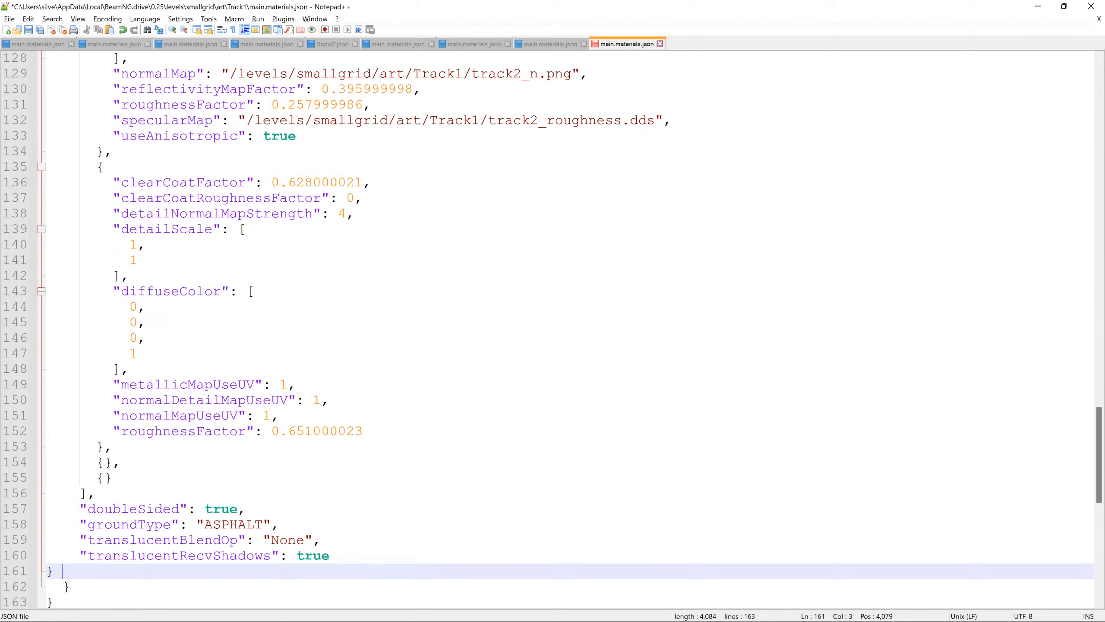
{"action": "key", "text": "Return"}
{"action": "key", "text": "ctrl+z"}
{"action": "key", "text": "ctrl+z"}
{"action": "key", "text": "ctrl+z"}
{"action": "key", "text": "ctrl+z"}
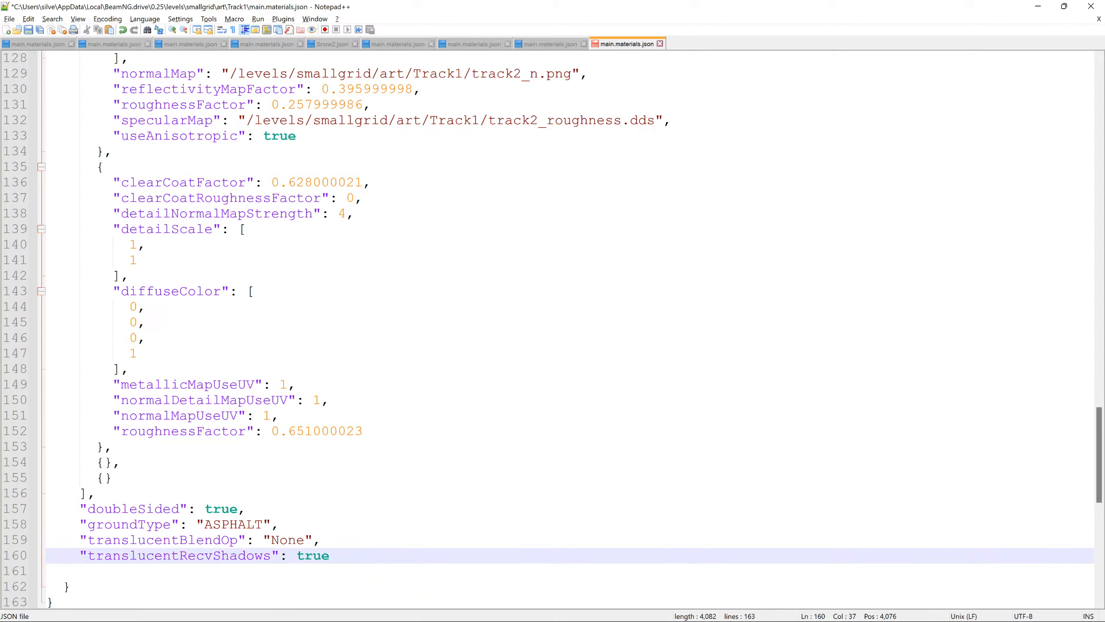
- Add an indented closing brace and comma on a new line after the track3 entry's translucentRecvShadows line, followed by a blank line
{"action": "key", "text": "Return"}
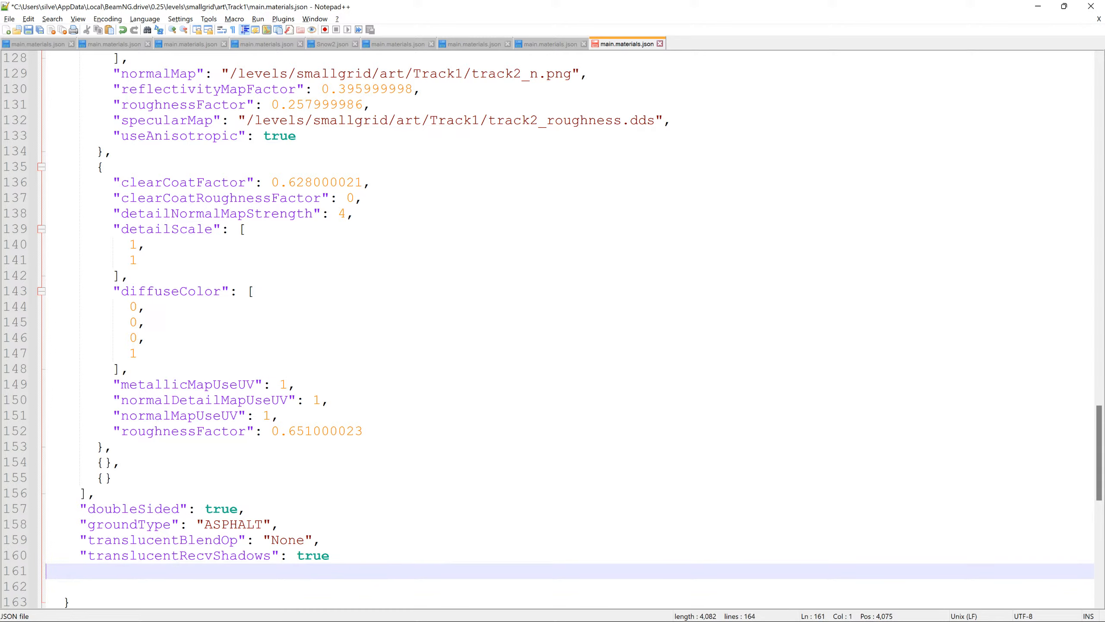
{"action": "type", "text": "},"}
{"action": "key", "text": "Return"}
{"action": "scroll", "coordinate": [570, 326], "scroll_direction": "down", "scroll_amount": 1}
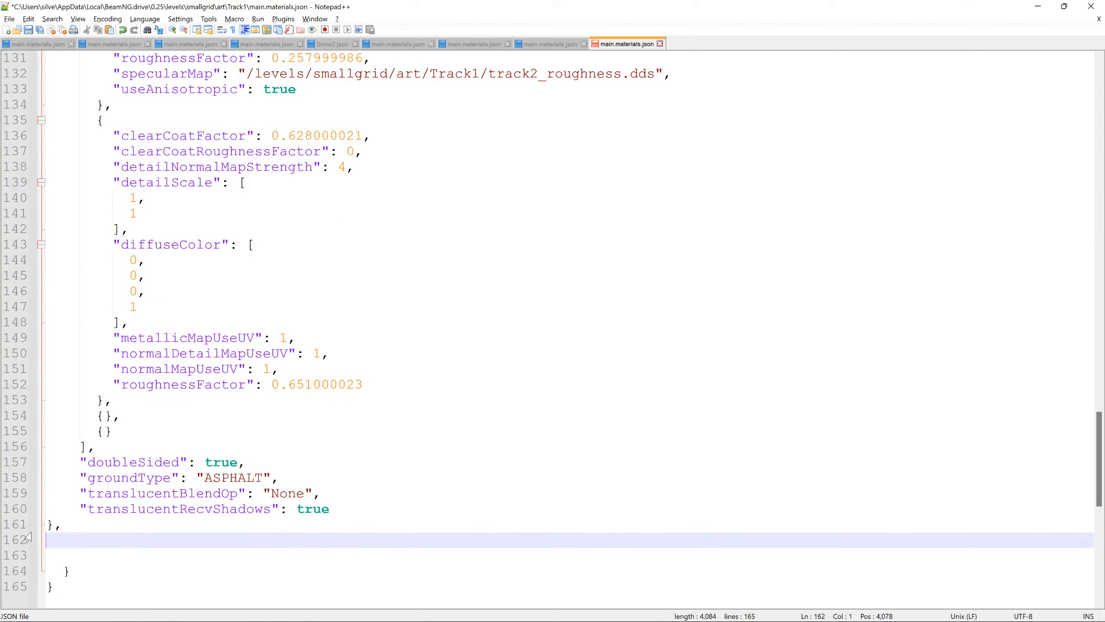
{"action": "left_click", "coordinate": [48, 525]}
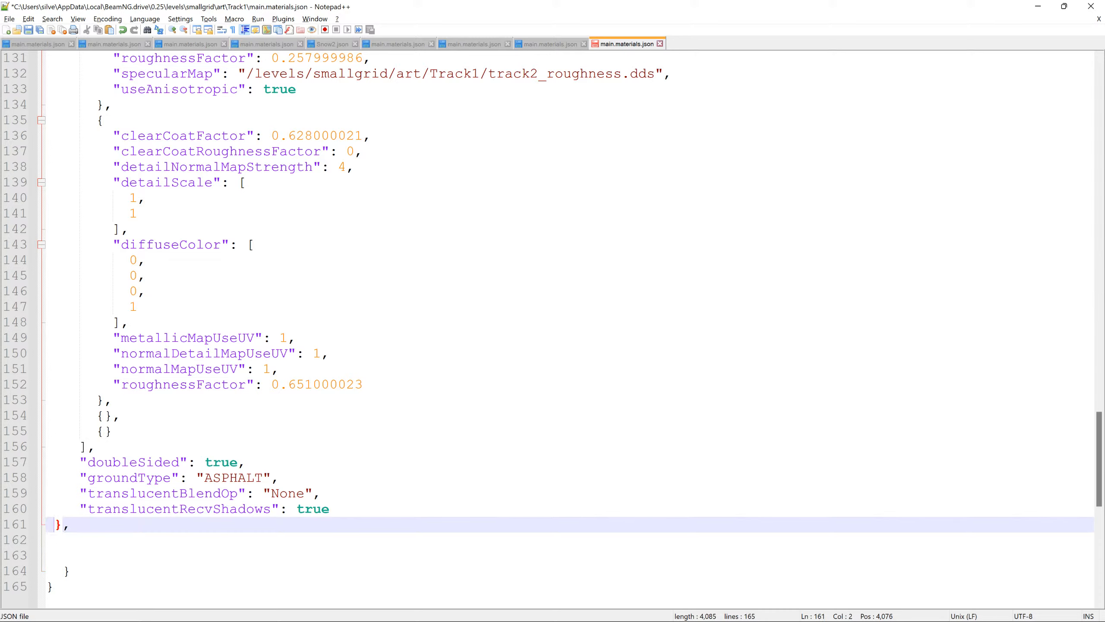